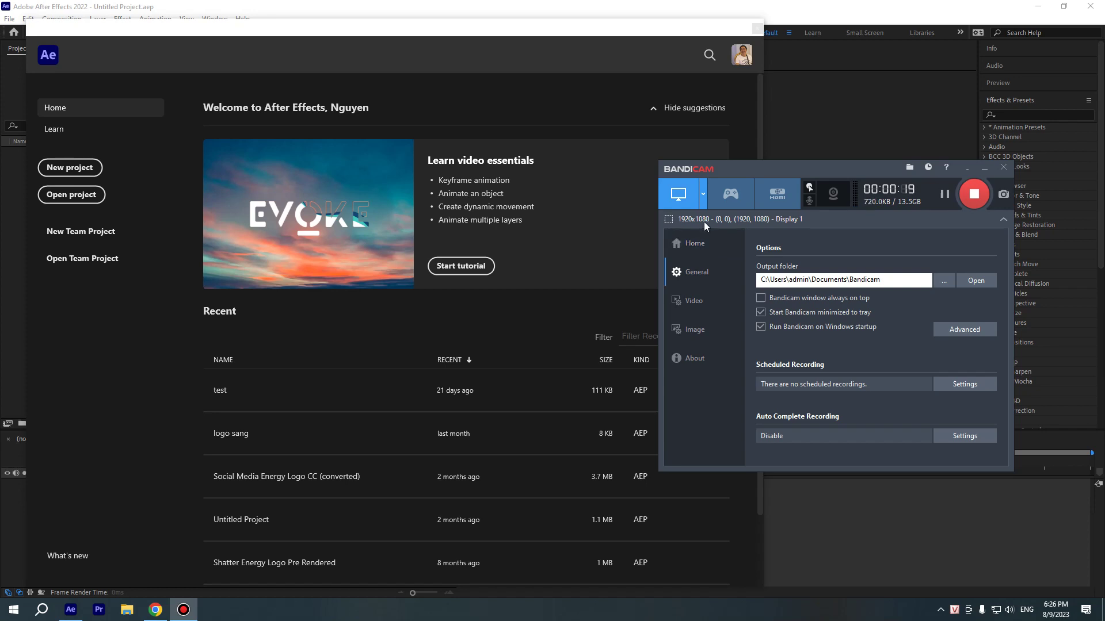
# From the After Effects Home screen, create a new untitled empty project
pyautogui.click(607, 40)
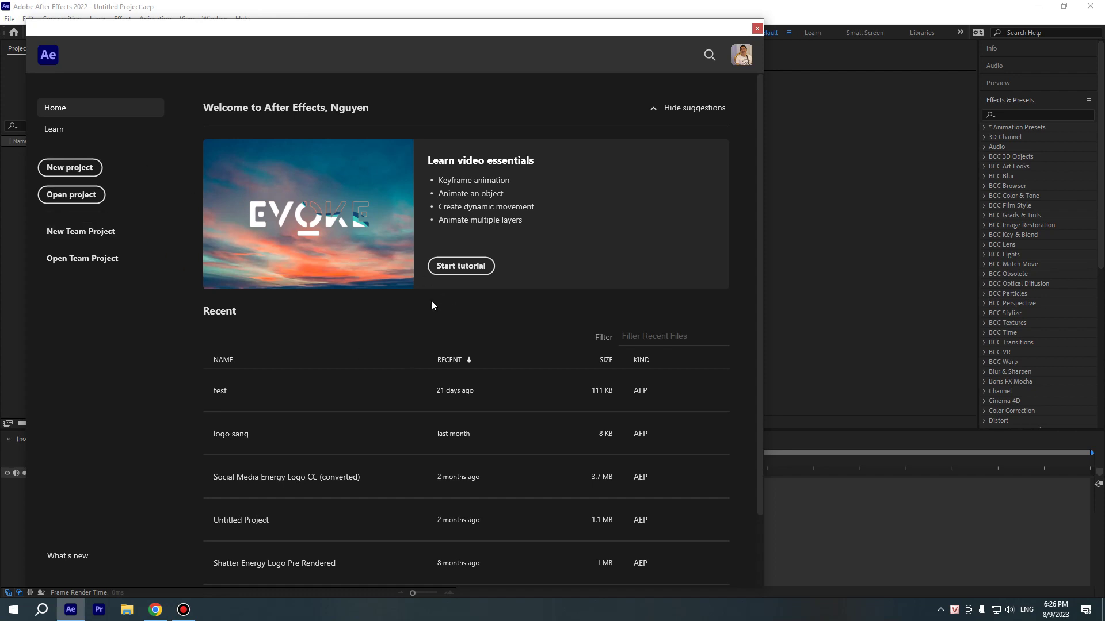
pyautogui.scroll(-2, 394, 426)
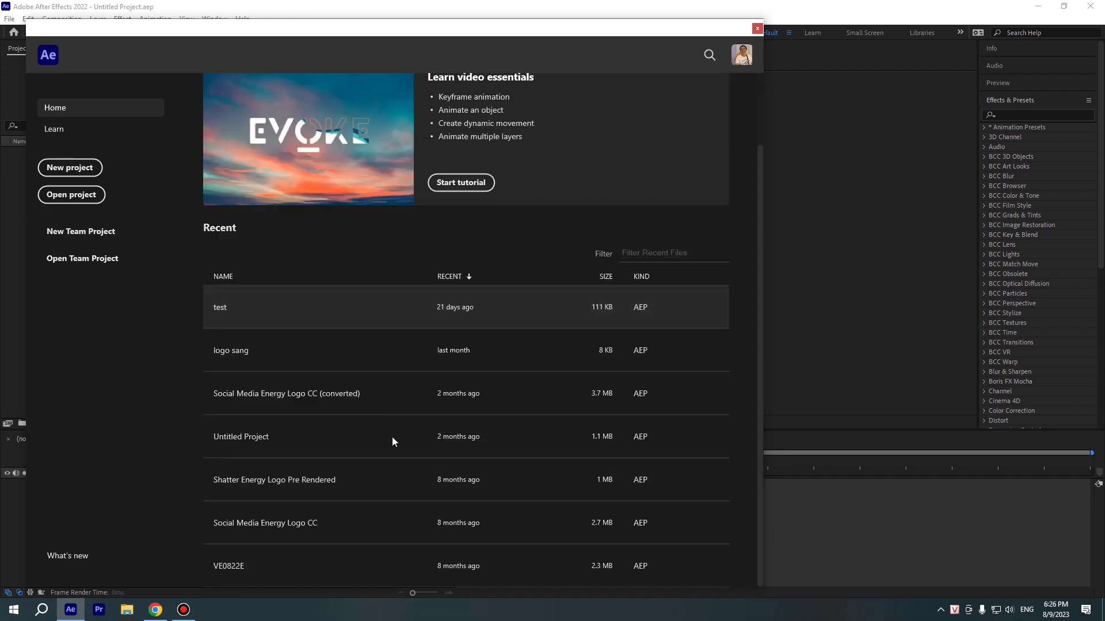
pyautogui.scroll(2, 382, 409)
pyautogui.scroll(-2, 328, 426)
pyautogui.scroll(2, 328, 412)
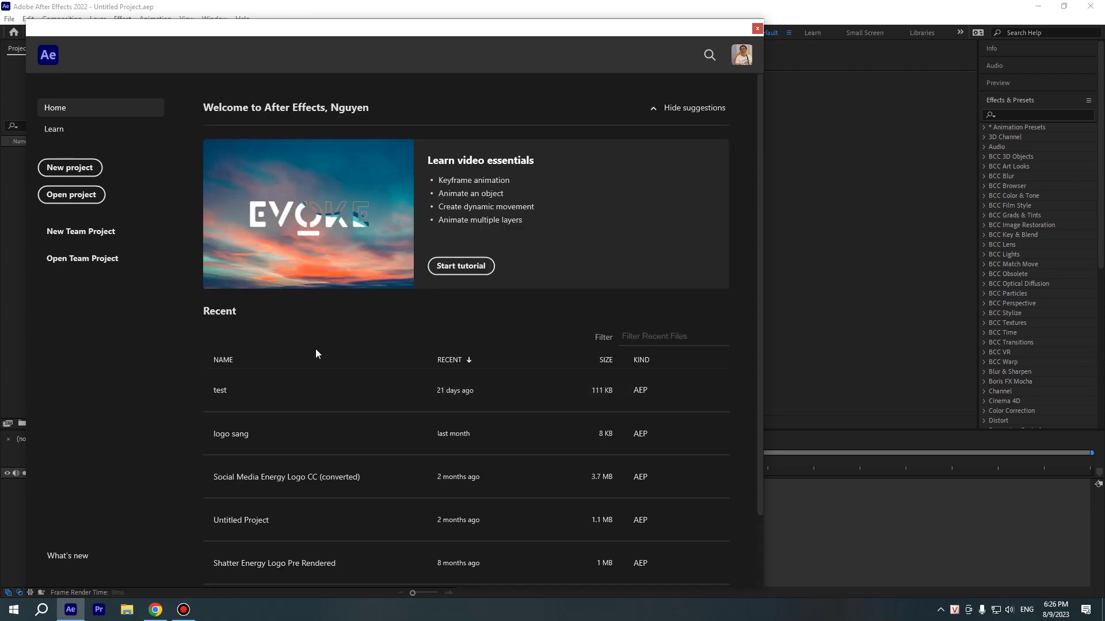
pyautogui.click(92, 168)
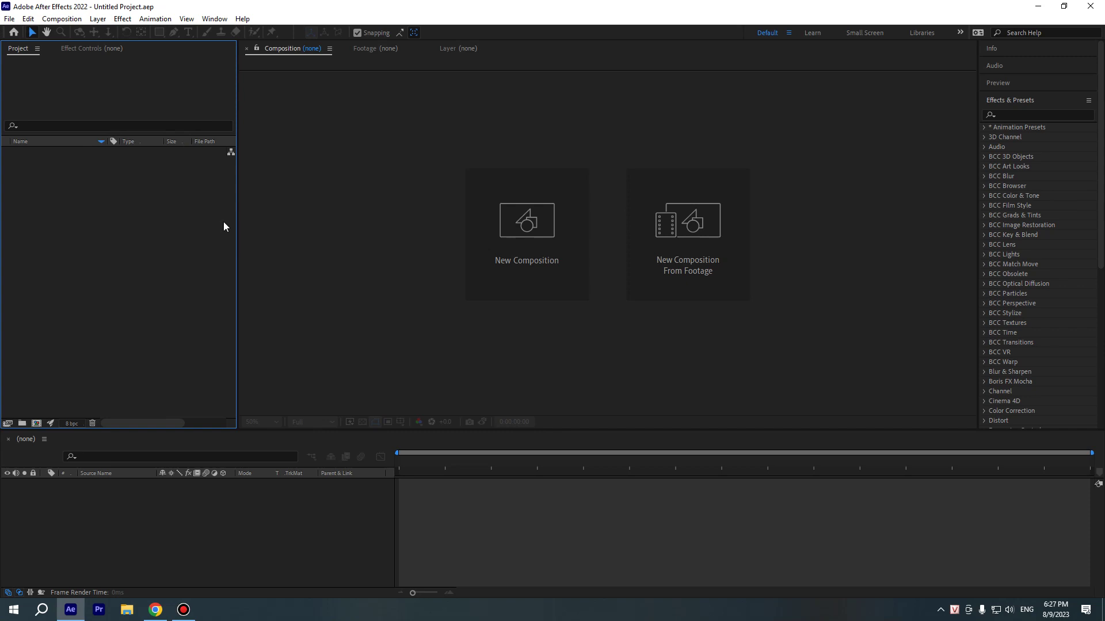
# Show the Effect Controls panel in place of the Project list
pyautogui.click(78, 50)
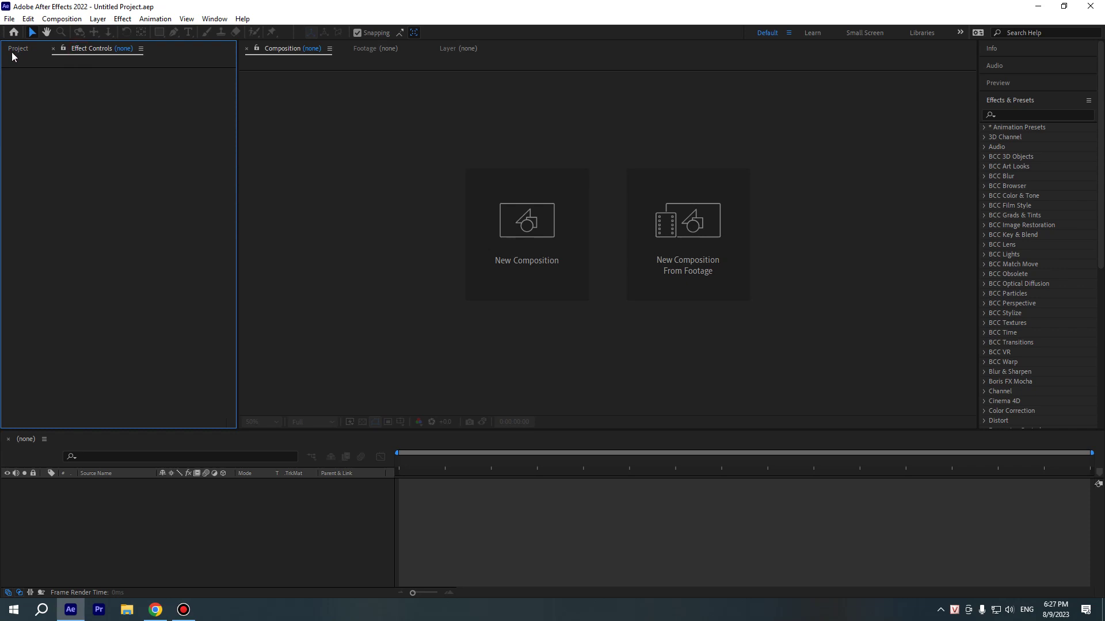
pyautogui.click(12, 50)
pyautogui.click(79, 49)
# Cycle the viewer through Footage and Layer views, ending on the Composition viewer
pyautogui.click(369, 51)
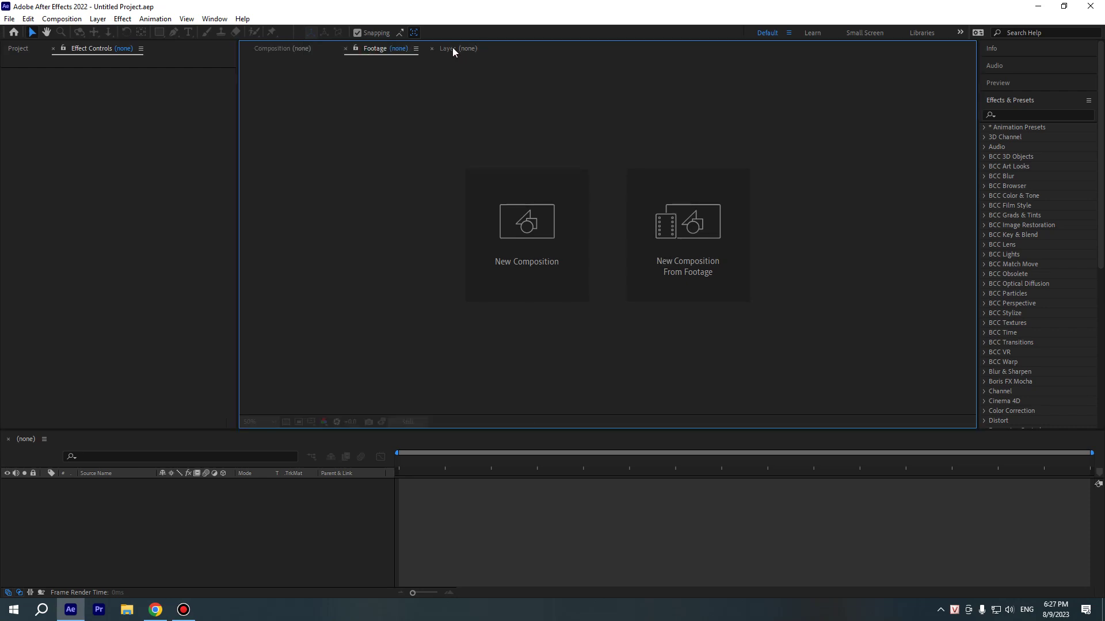
pyautogui.click(452, 51)
pyautogui.click(373, 51)
pyautogui.click(273, 50)
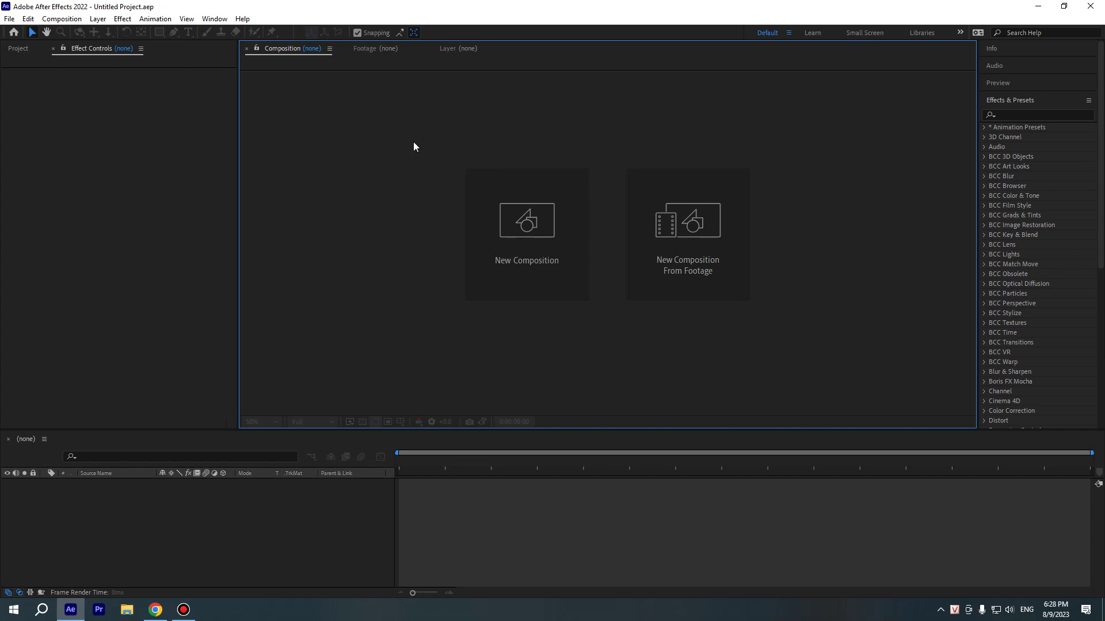
# Flip repeatedly between the Project and Effect Controls tabs
pyautogui.click(18, 49)
pyautogui.click(81, 51)
pyautogui.click(19, 50)
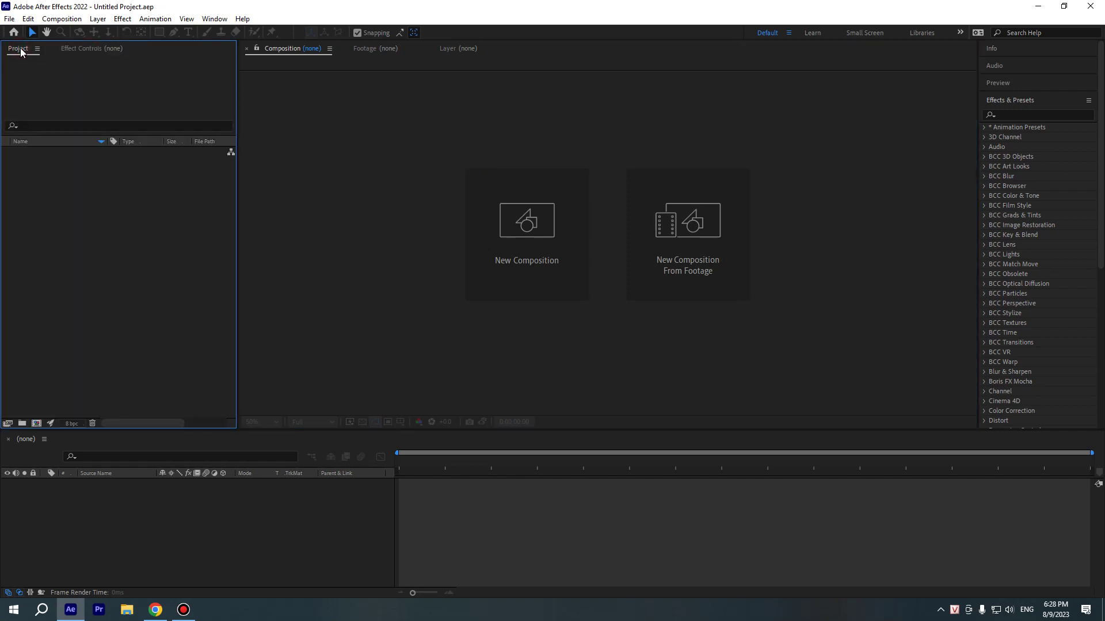
pyautogui.click(91, 50)
pyautogui.click(16, 50)
pyautogui.click(76, 48)
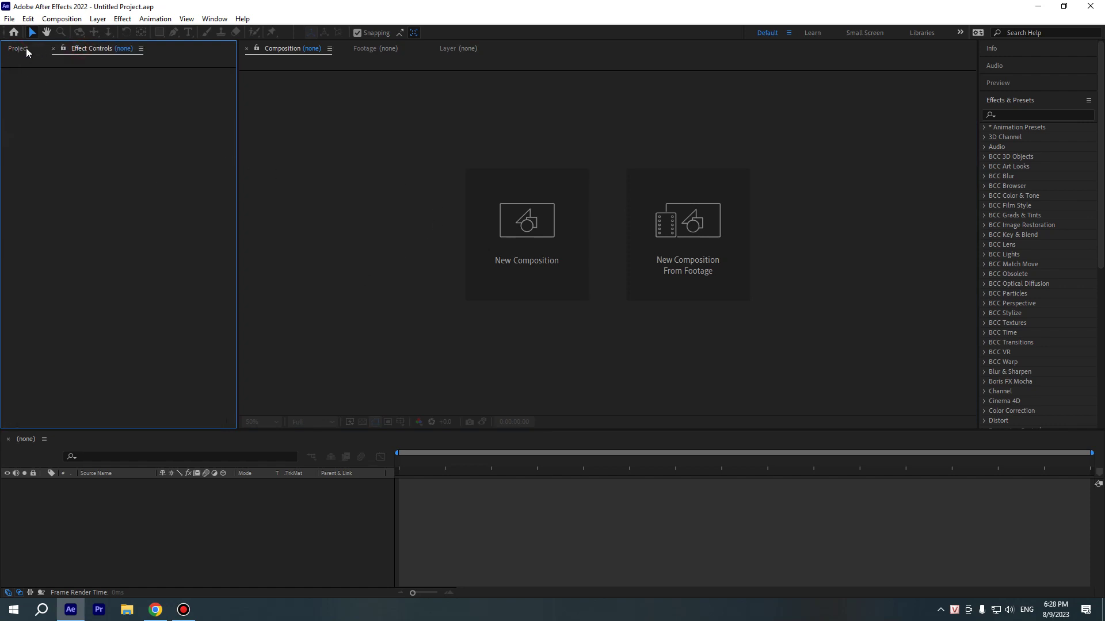
pyautogui.click(26, 49)
pyautogui.click(80, 53)
pyautogui.click(29, 49)
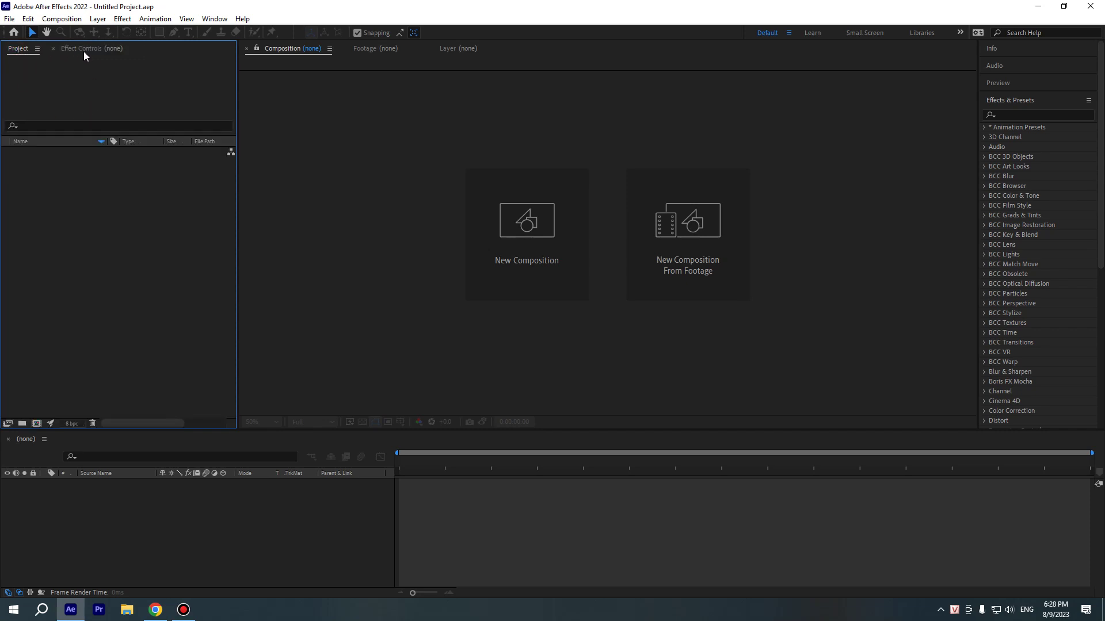
pyautogui.click(82, 50)
# Dock Effect Controls as a separate panel and widen the Project panel to reveal File Path
pyautogui.click(20, 51)
pyautogui.click(84, 52)
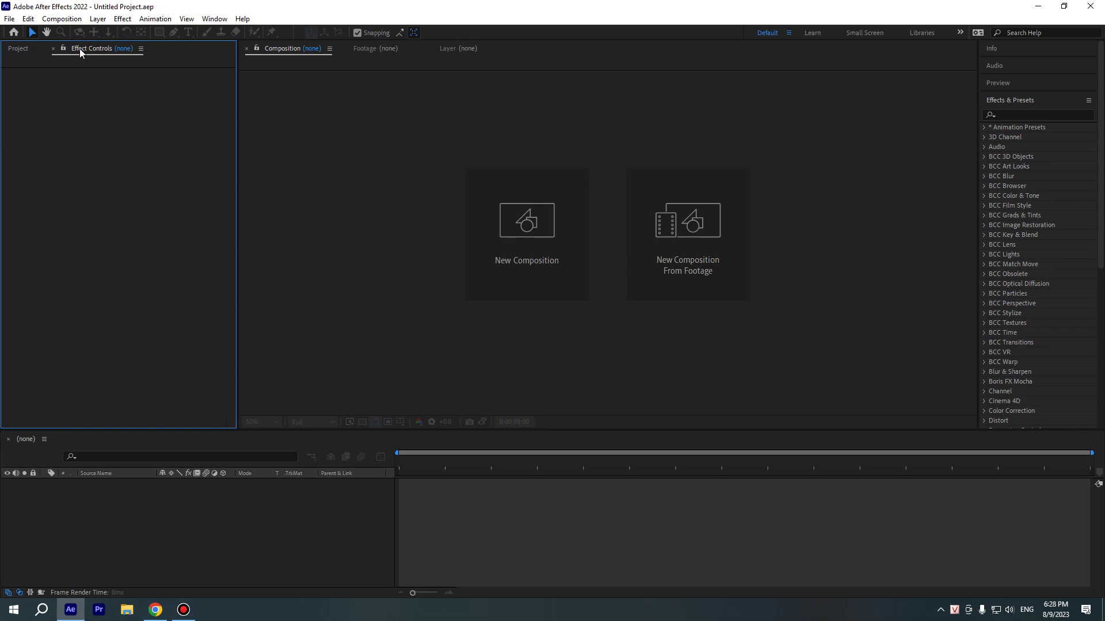
pyautogui.moveTo(79, 48)
pyautogui.mouseDown()
pyautogui.moveTo(249, 80)
pyautogui.moveTo(217, 81)
pyautogui.moveTo(243, 85)
pyautogui.moveTo(249, 439)
pyautogui.moveTo(246, 352)
pyautogui.moveTo(249, 412)
pyautogui.moveTo(242, 439)
pyautogui.moveTo(238, 379)
pyautogui.moveTo(249, 387)
pyautogui.moveTo(234, 439)
pyautogui.moveTo(251, 380)
pyautogui.mouseUp()
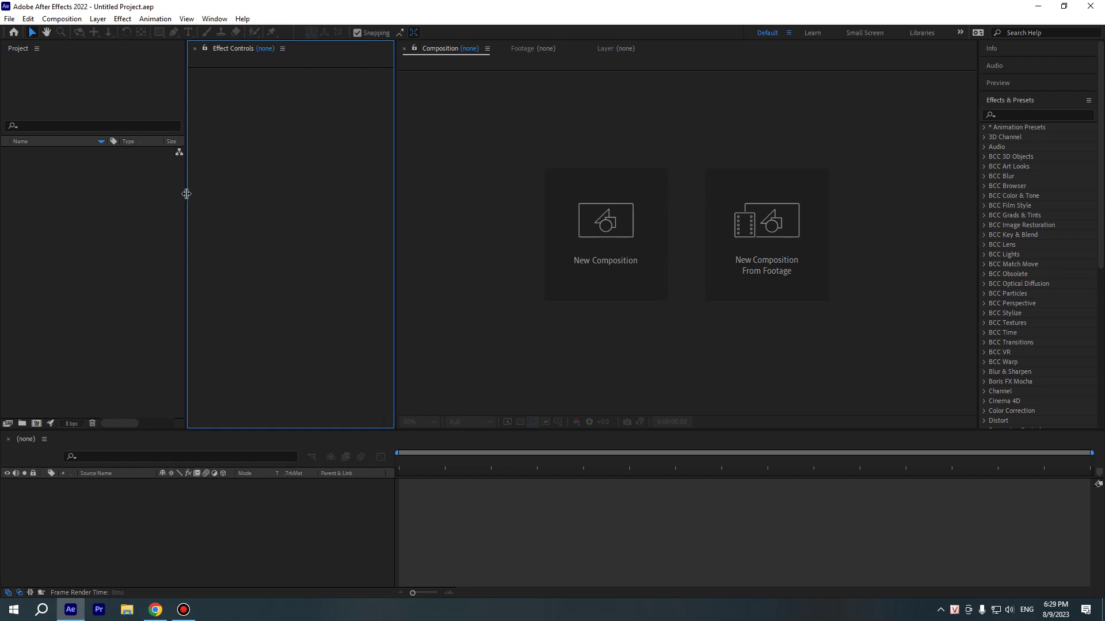
pyautogui.moveTo(186, 193); pyautogui.dragTo(211, 193)
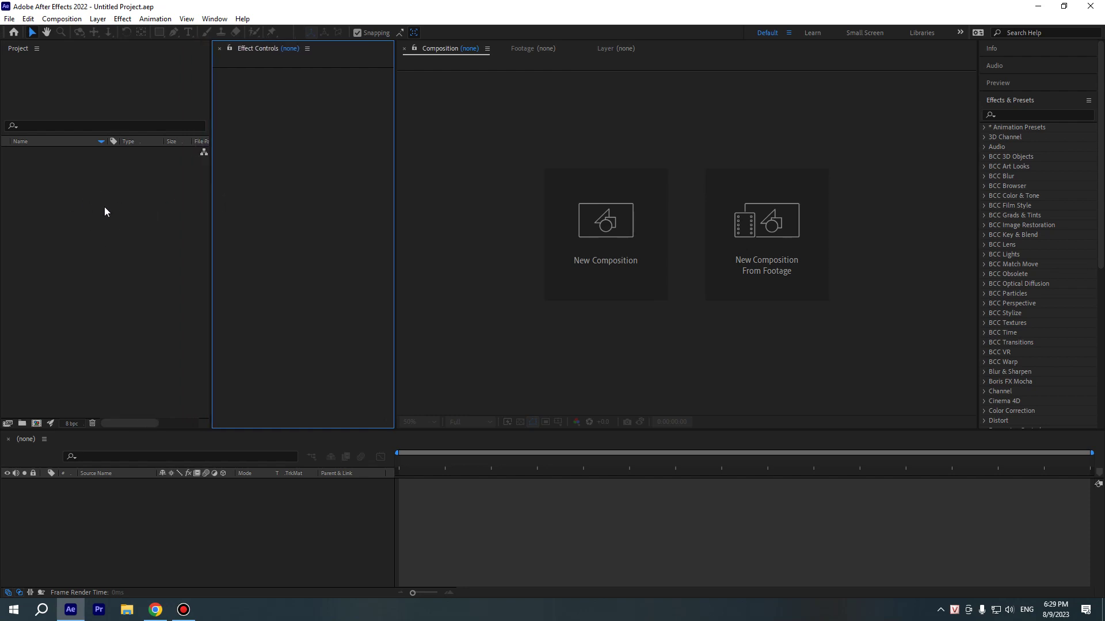
pyautogui.click(21, 52)
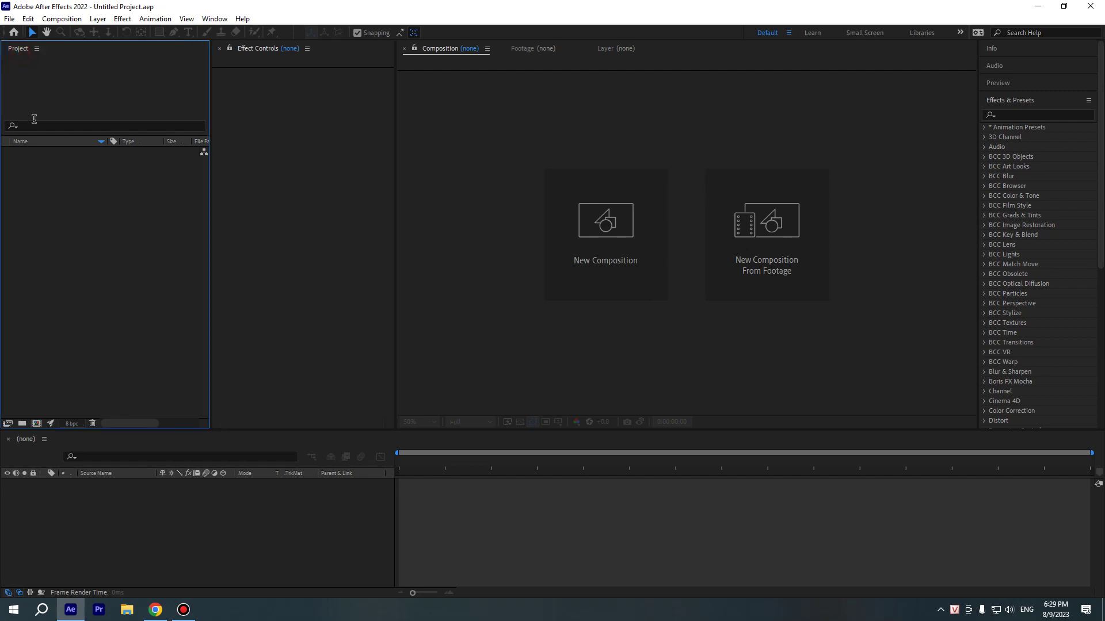
pyautogui.doubleClick(57, 191)
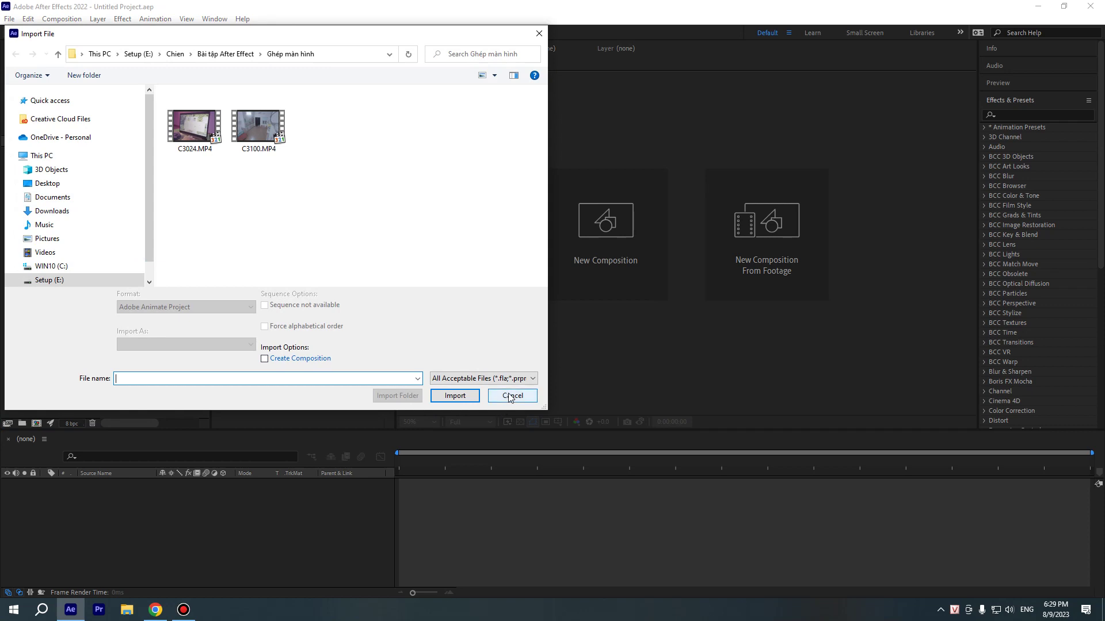
pyautogui.click(506, 396)
pyautogui.rightClick(108, 247)
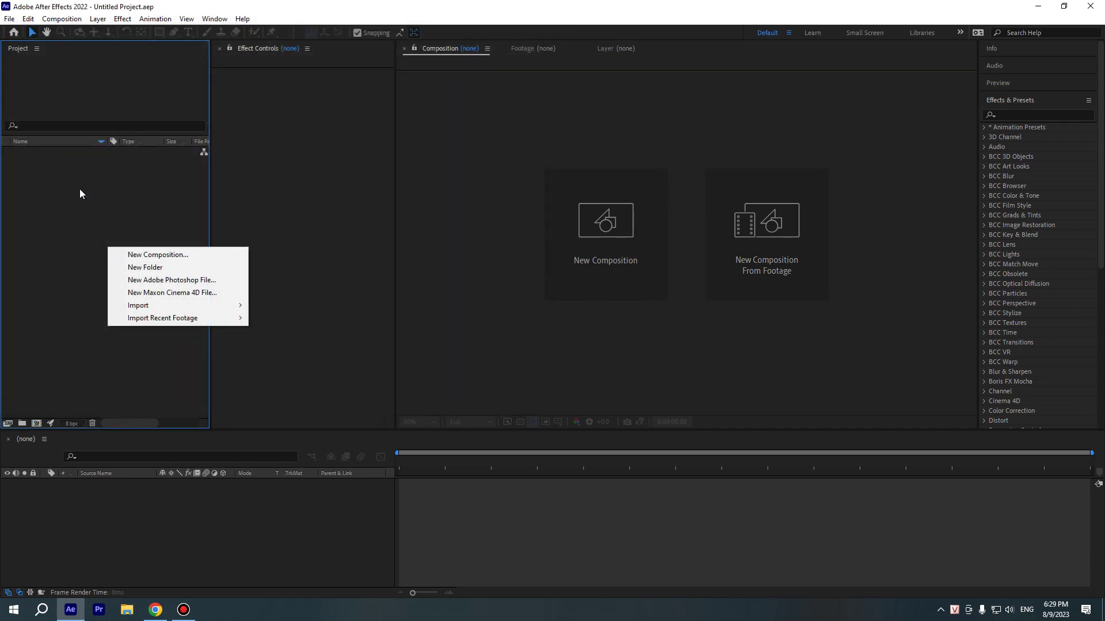
pyautogui.moveTo(137, 307)
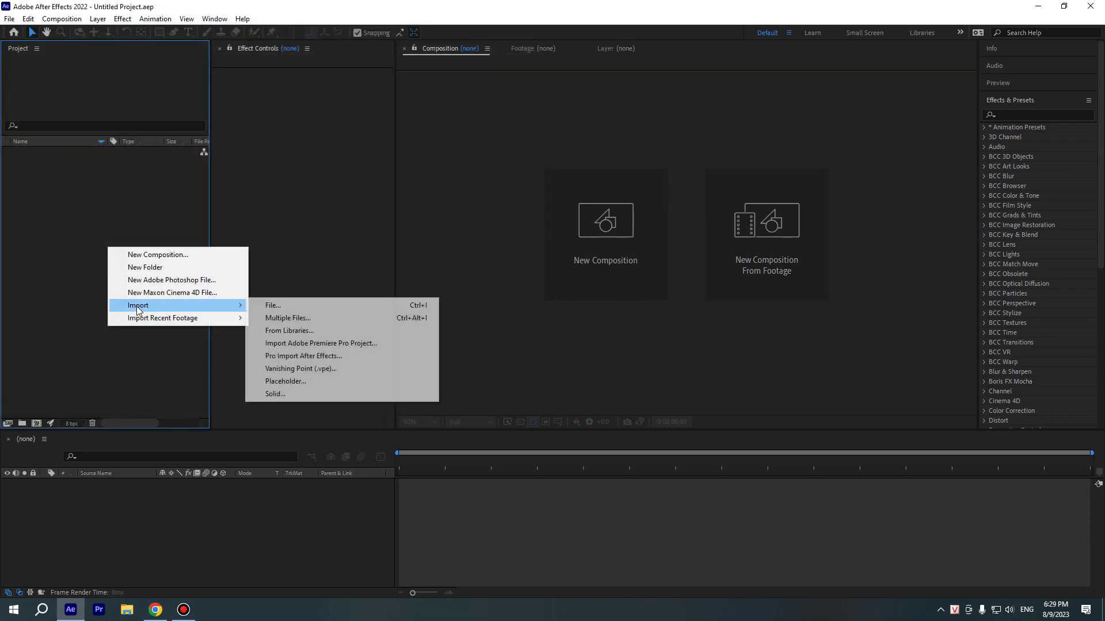
pyautogui.click(302, 307)
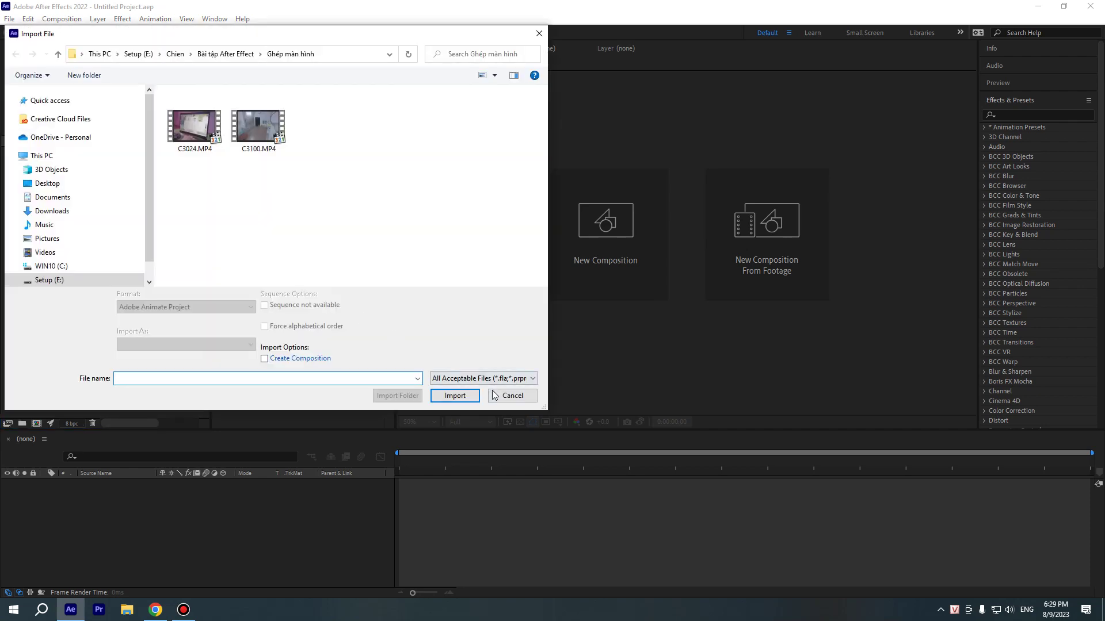
pyautogui.click(494, 395)
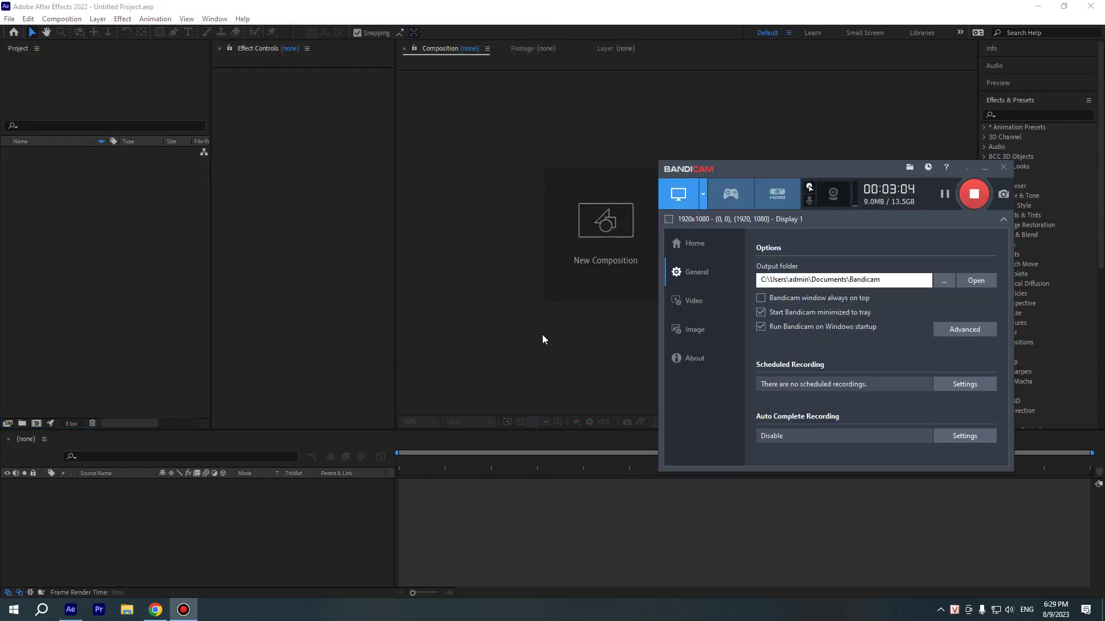
pyautogui.hotkey('alt', 'Tab')
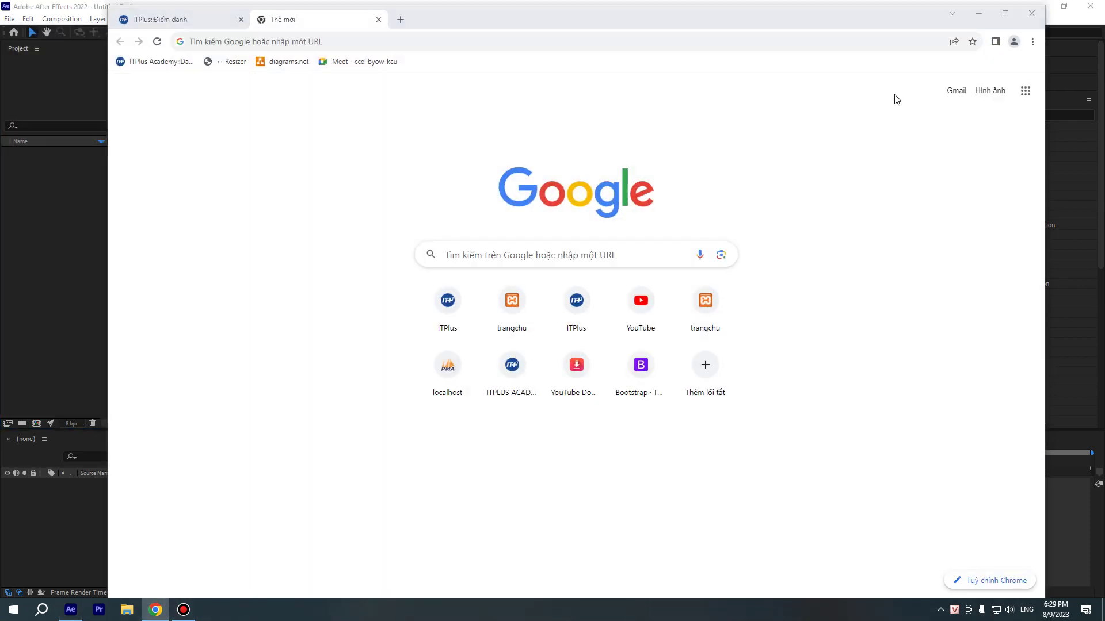
# Open File Explorer and browse into the Vy Huu folder on drive E
pyautogui.press('super')
pyautogui.click(973, 9)
pyautogui.press('super+e')
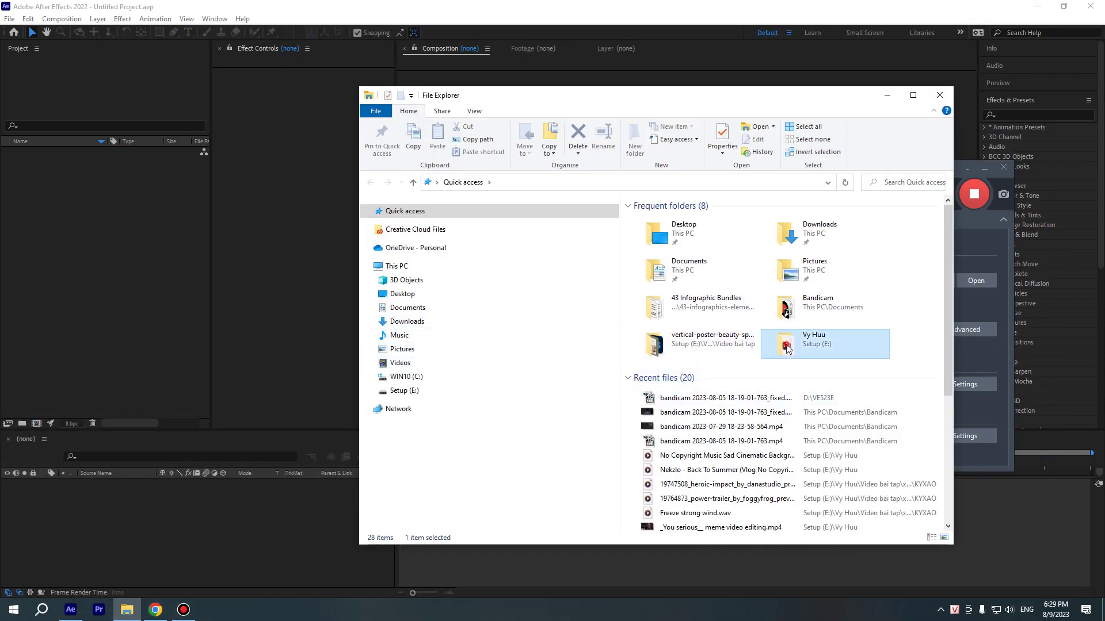
pyautogui.doubleClick(797, 341)
pyautogui.click(816, 339)
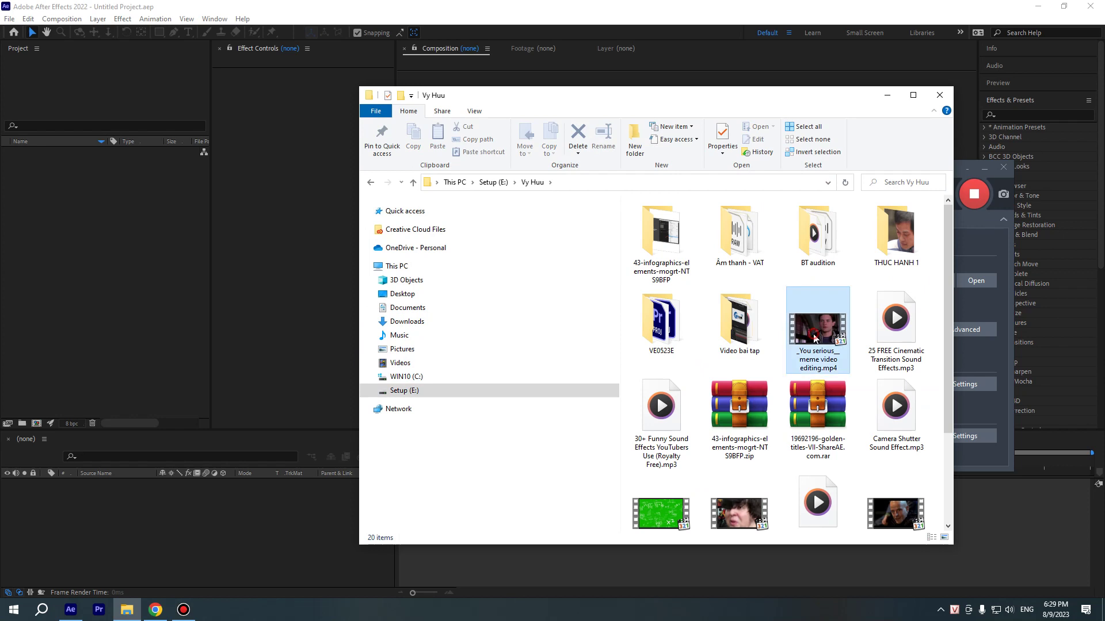
pyautogui.scroll(-2, 815, 339)
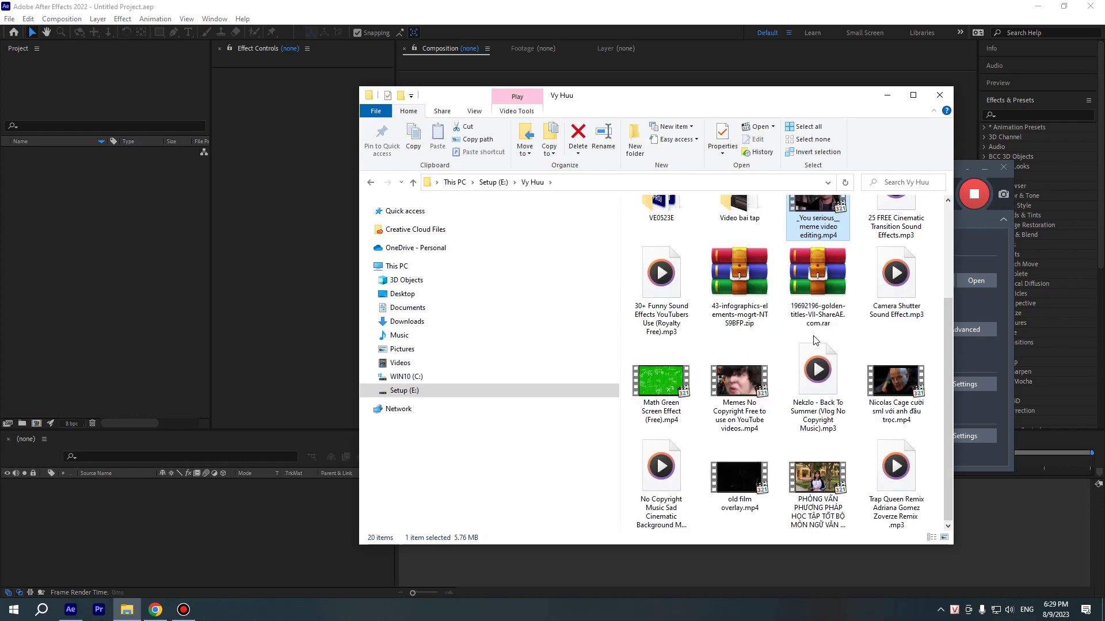
pyautogui.scroll(2, 813, 340)
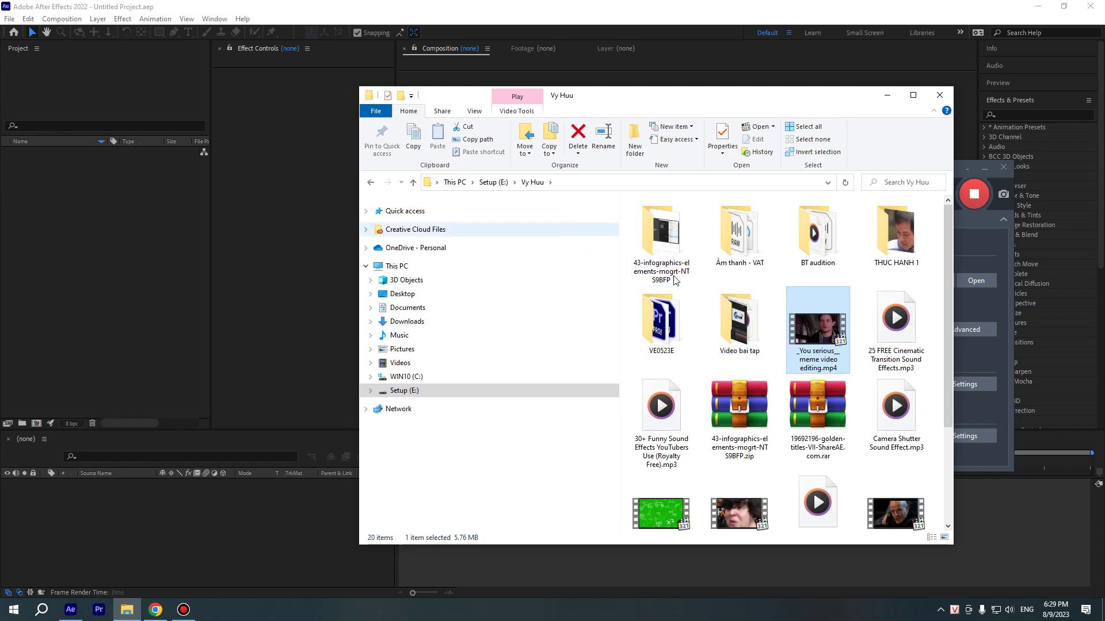
pyautogui.scroll(-2, 699, 293)
# In Video bai tap > AE, drag the two lesson MP4s into the Project panel
pyautogui.doubleClick(725, 319)
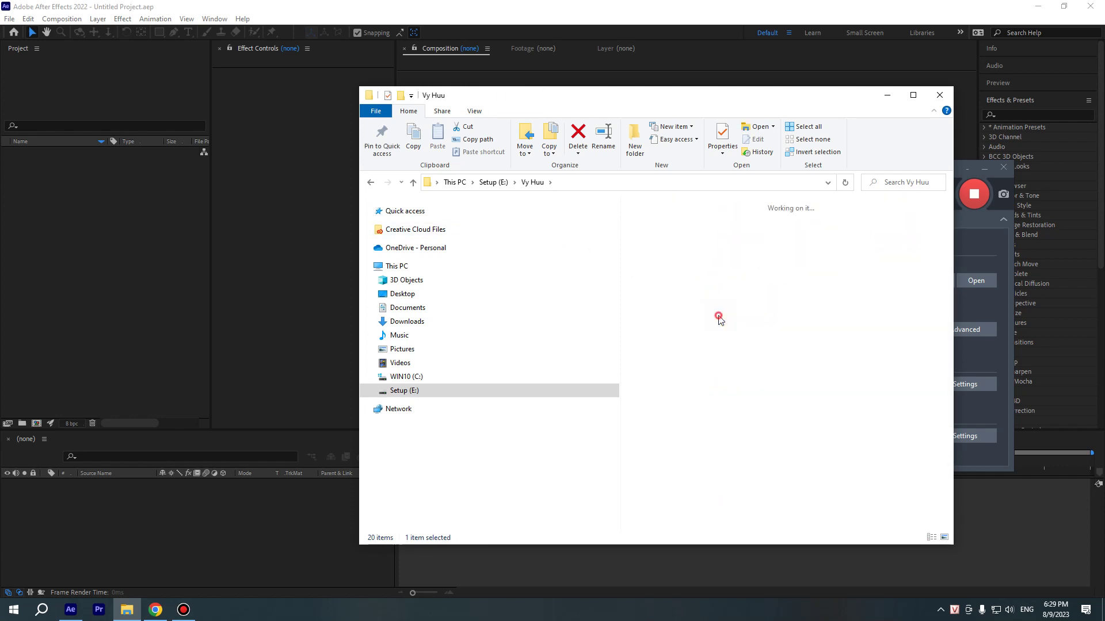
pyautogui.doubleClick(653, 208)
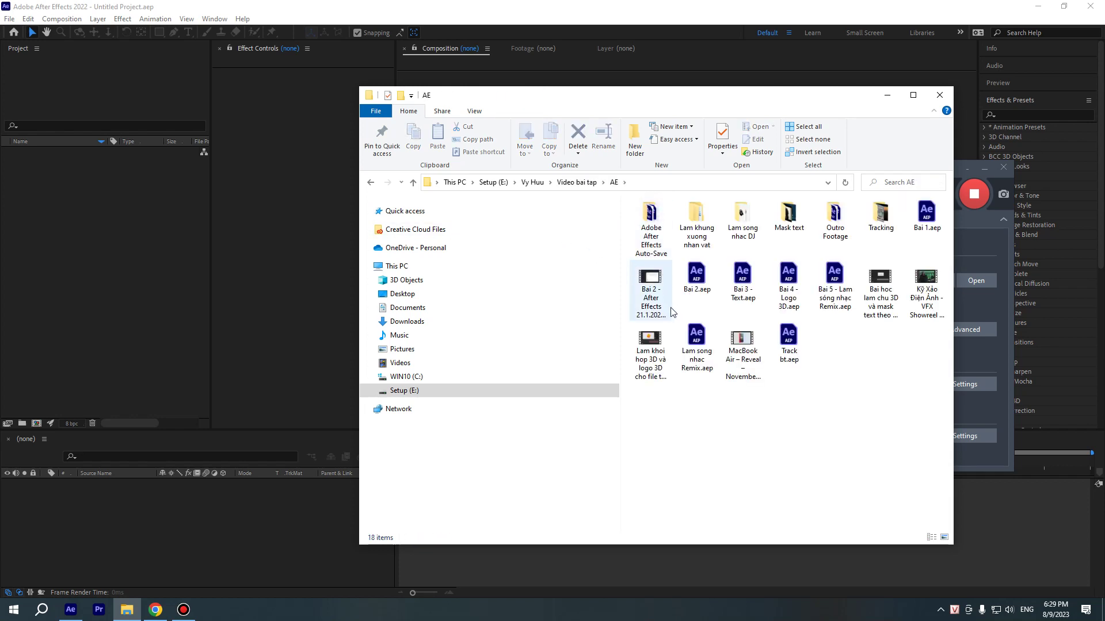
pyautogui.click(647, 280)
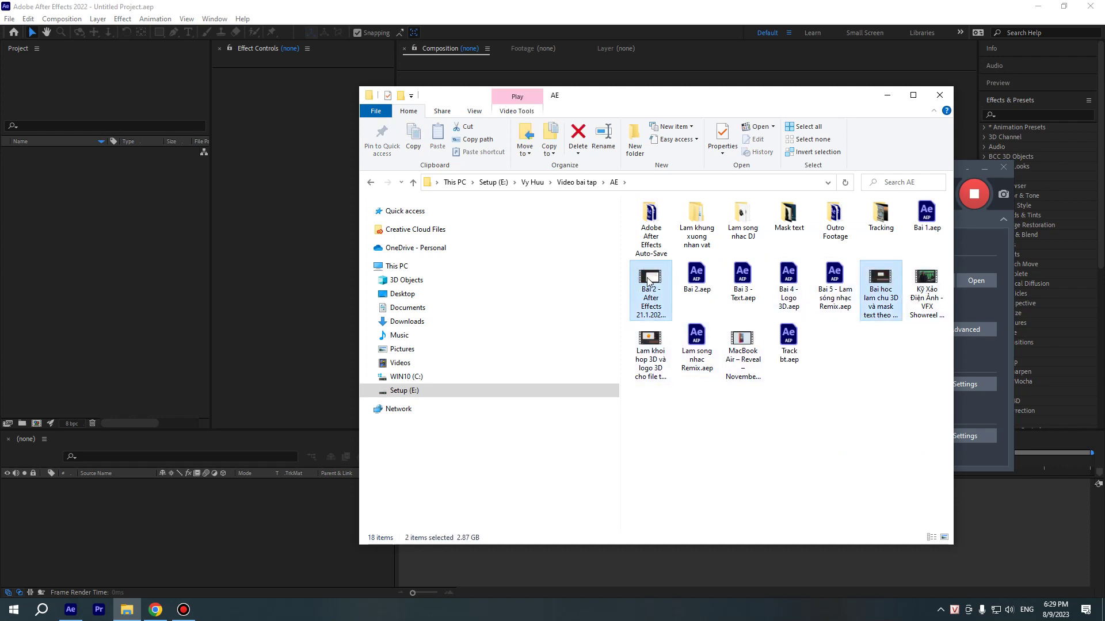
pyautogui.moveTo(649, 281); pyautogui.dragTo(113, 330)
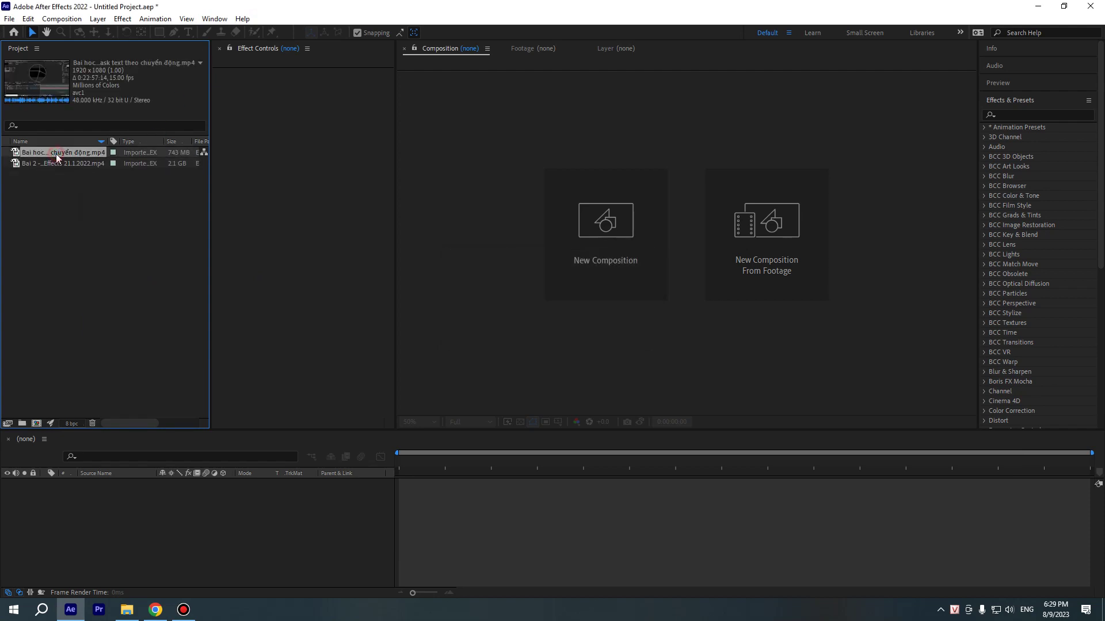
# Preview the 3D lesson clip in the Footage viewer and regroup and widen the viewer panels
pyautogui.doubleClick(15, 153)
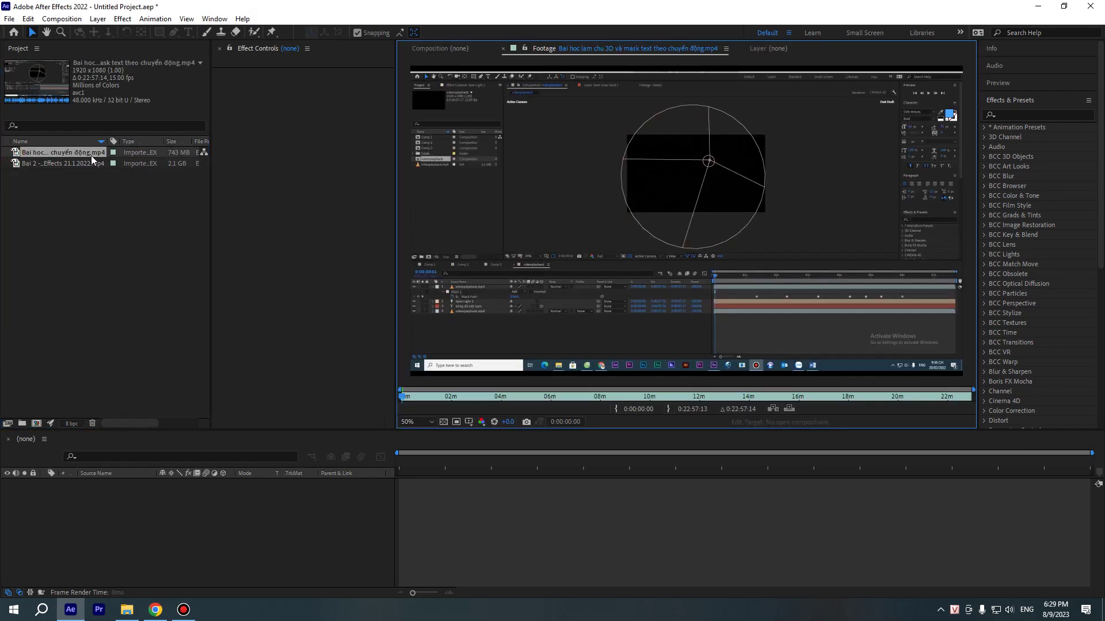
pyautogui.click(575, 47)
pyautogui.click(566, 49)
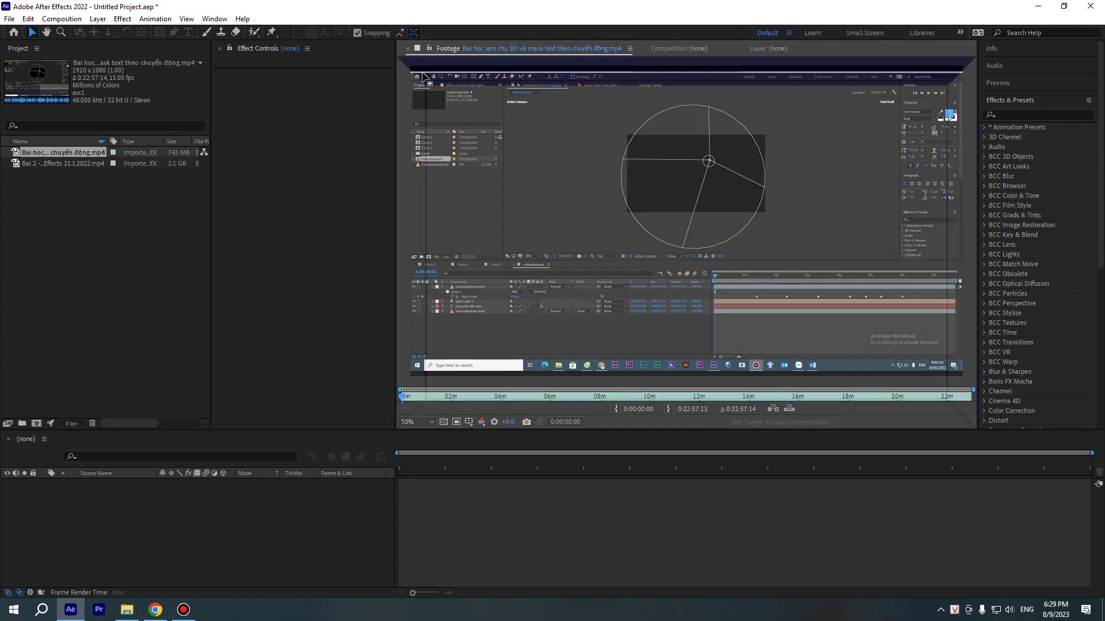
pyautogui.moveTo(516, 50)
pyautogui.mouseDown()
pyautogui.moveTo(422, 72)
pyautogui.moveTo(405, 248)
pyautogui.mouseUp()
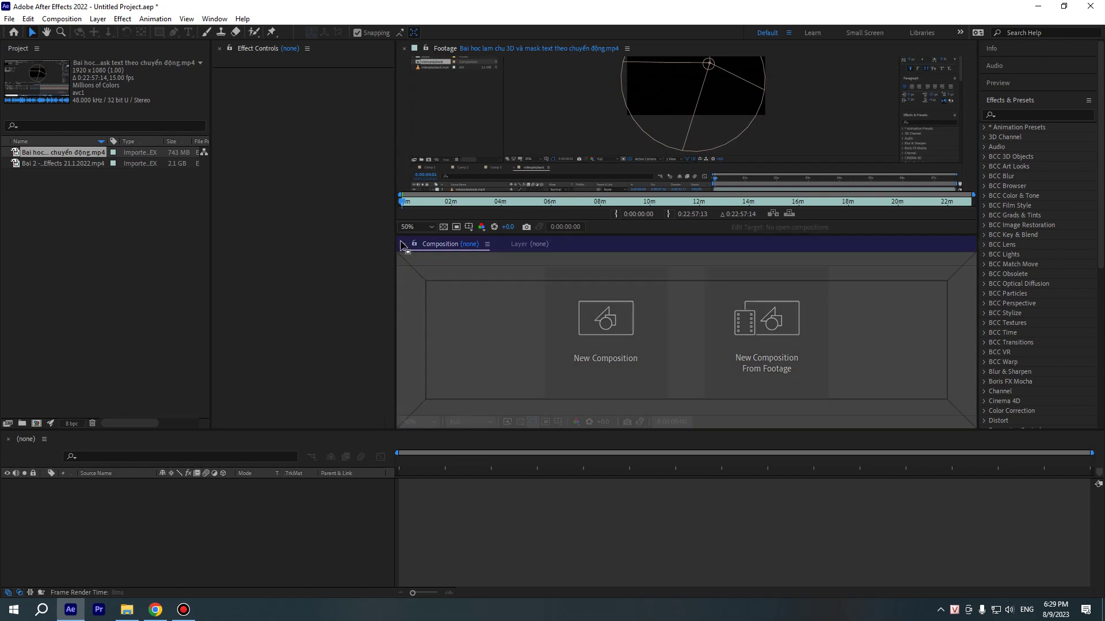
pyautogui.moveTo(405, 248); pyautogui.dragTo(401, 246)
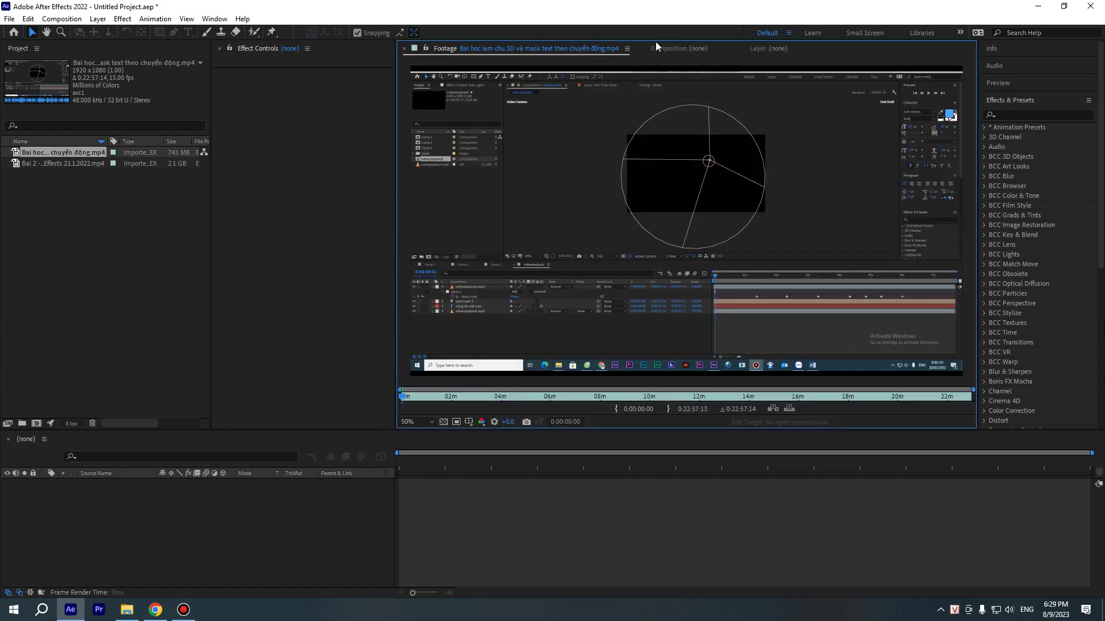
pyautogui.click(679, 46)
pyautogui.click(460, 48)
pyautogui.click(473, 50)
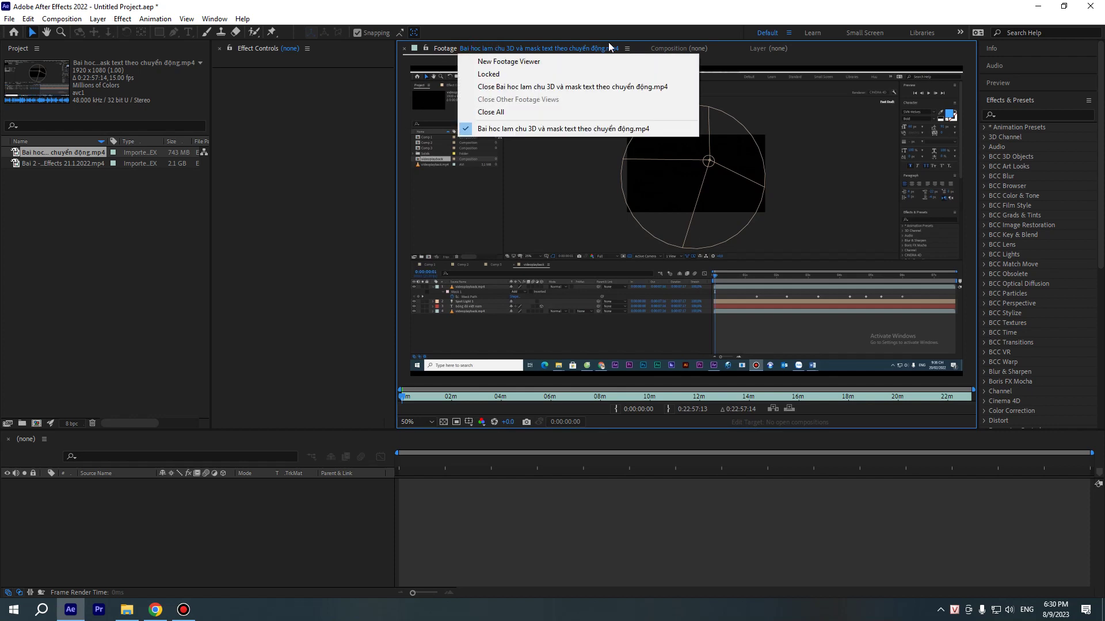
pyautogui.click(489, 129)
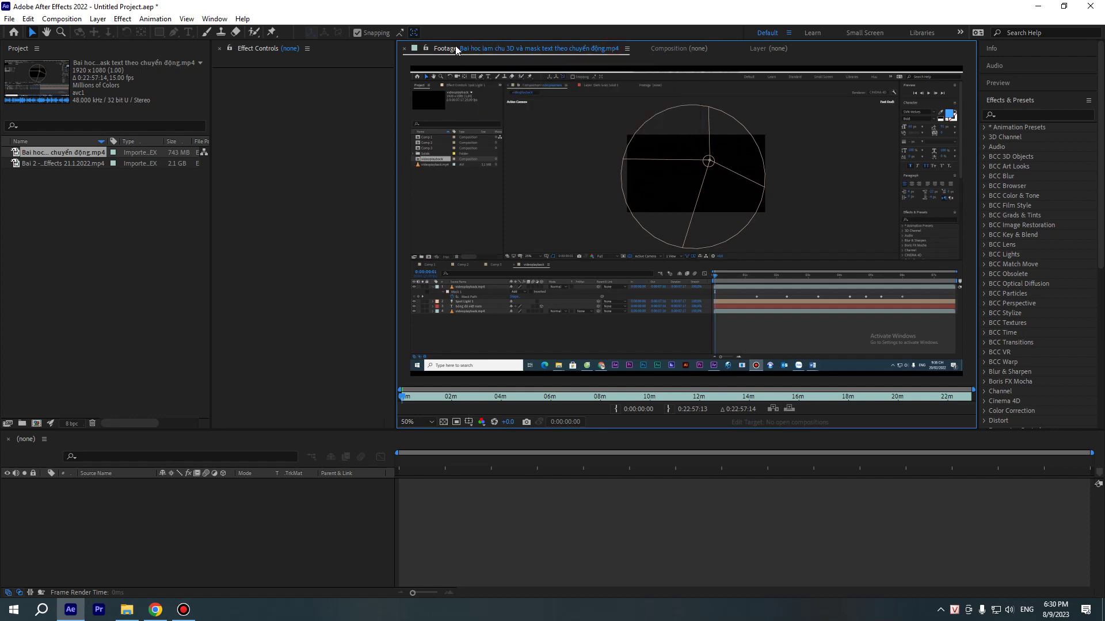
pyautogui.moveTo(456, 50); pyautogui.dragTo(403, 95)
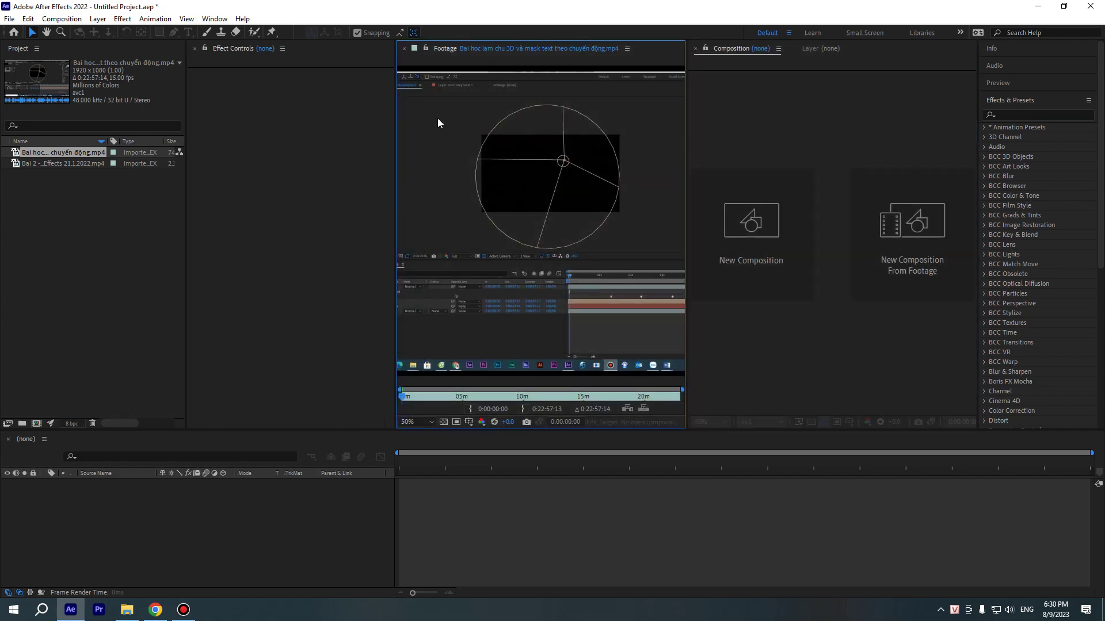
pyautogui.moveTo(397, 176); pyautogui.dragTo(324, 177)
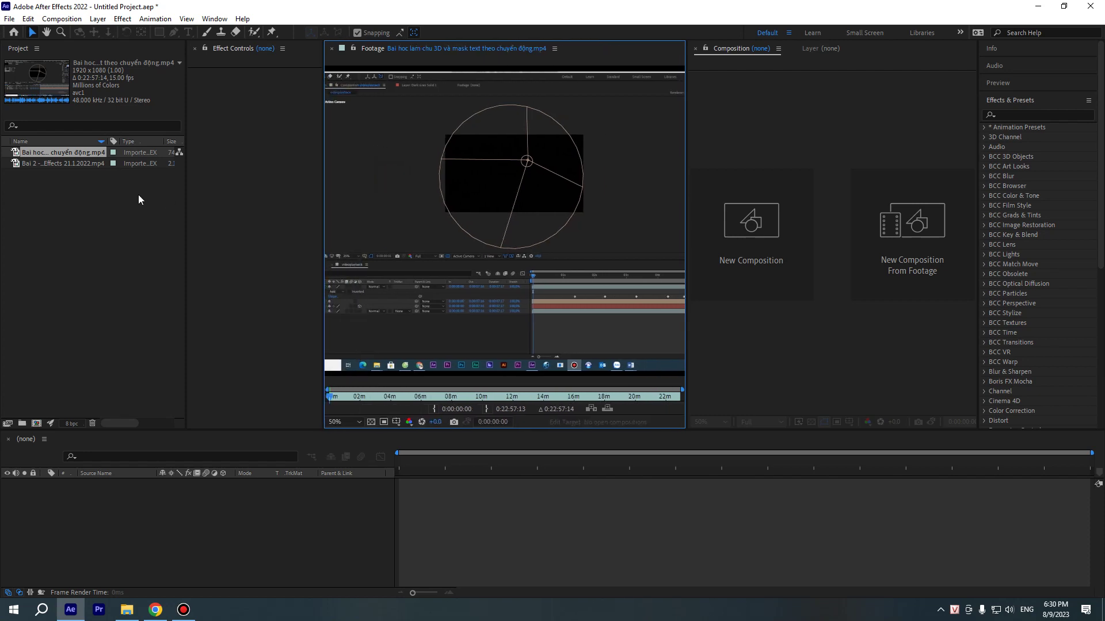
pyautogui.click(359, 397)
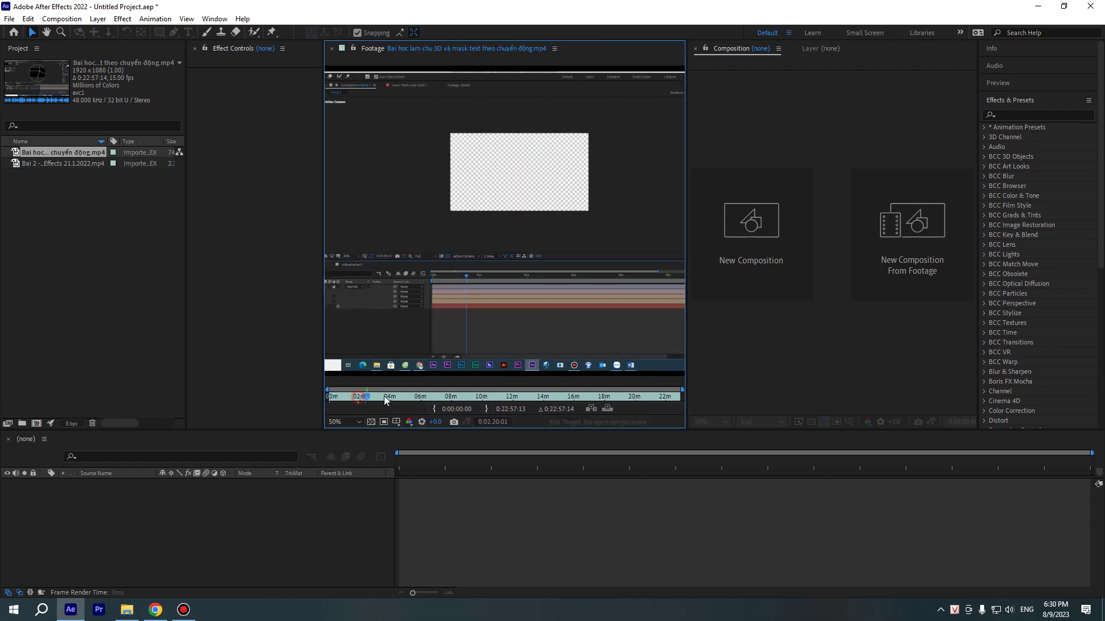
# Create a composition by dropping the Bai 2 clip into the empty Timeline
pyautogui.doubleClick(47, 163)
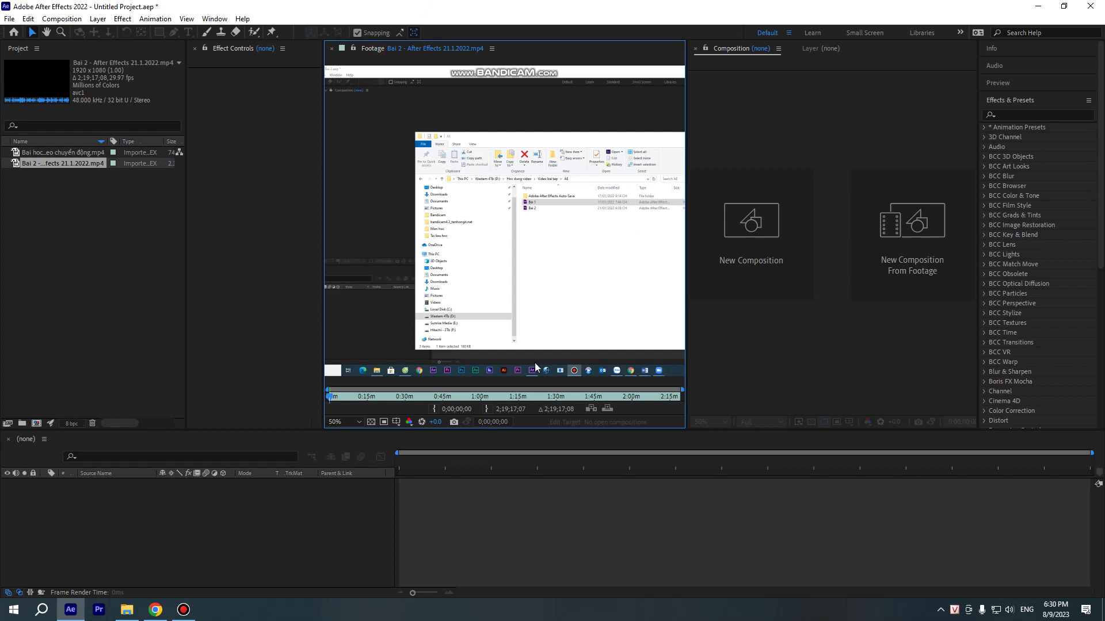
pyautogui.click(731, 49)
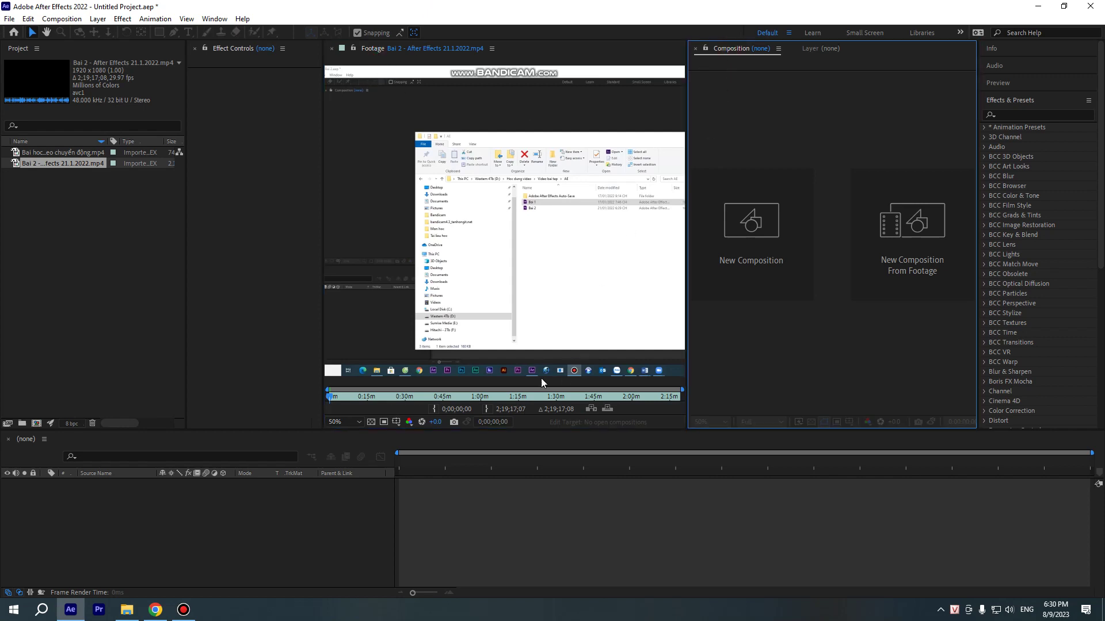
pyautogui.moveTo(56, 167); pyautogui.dragTo(101, 139)
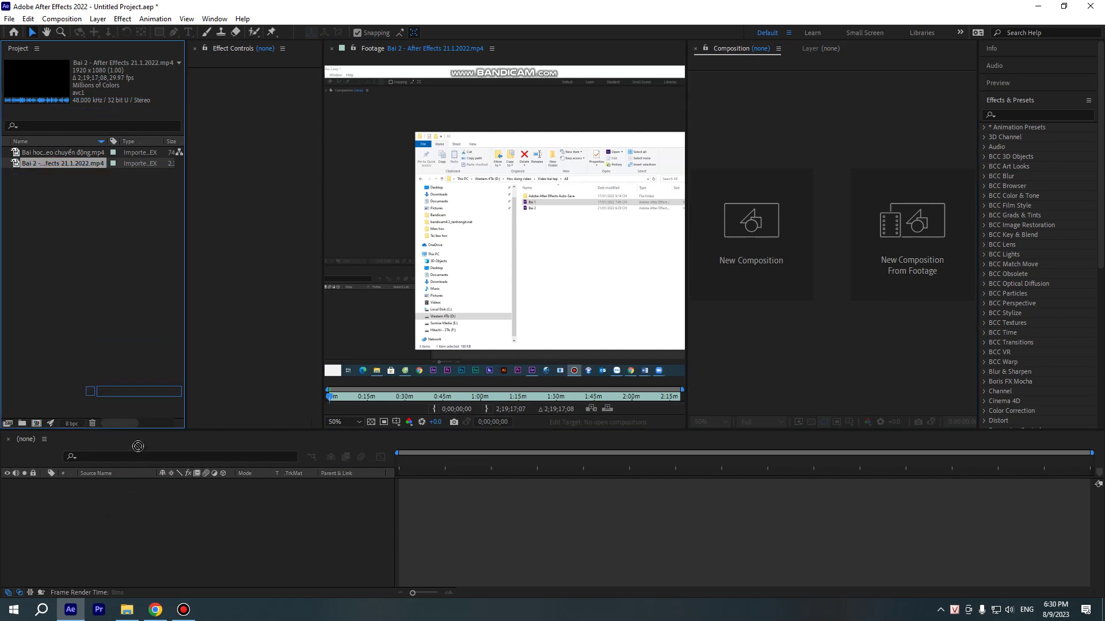
pyautogui.moveTo(101, 138); pyautogui.dragTo(152, 500)
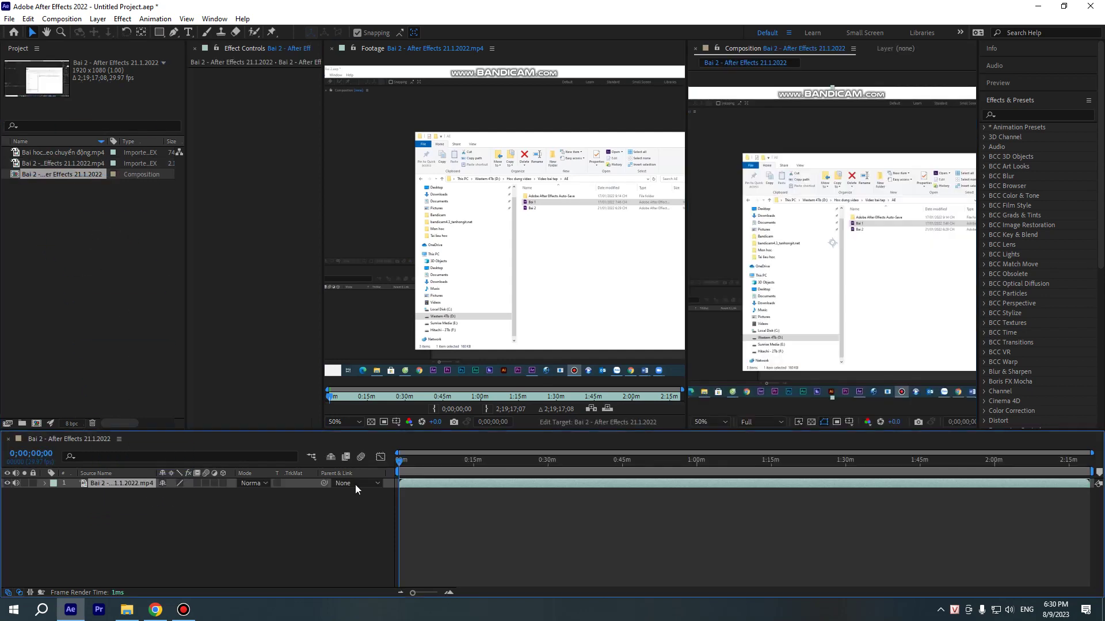
# Add the 3D text lesson clip as layer 1 above Bai 2 and enlarge the viewer
pyautogui.moveTo(63, 152); pyautogui.dragTo(152, 484)
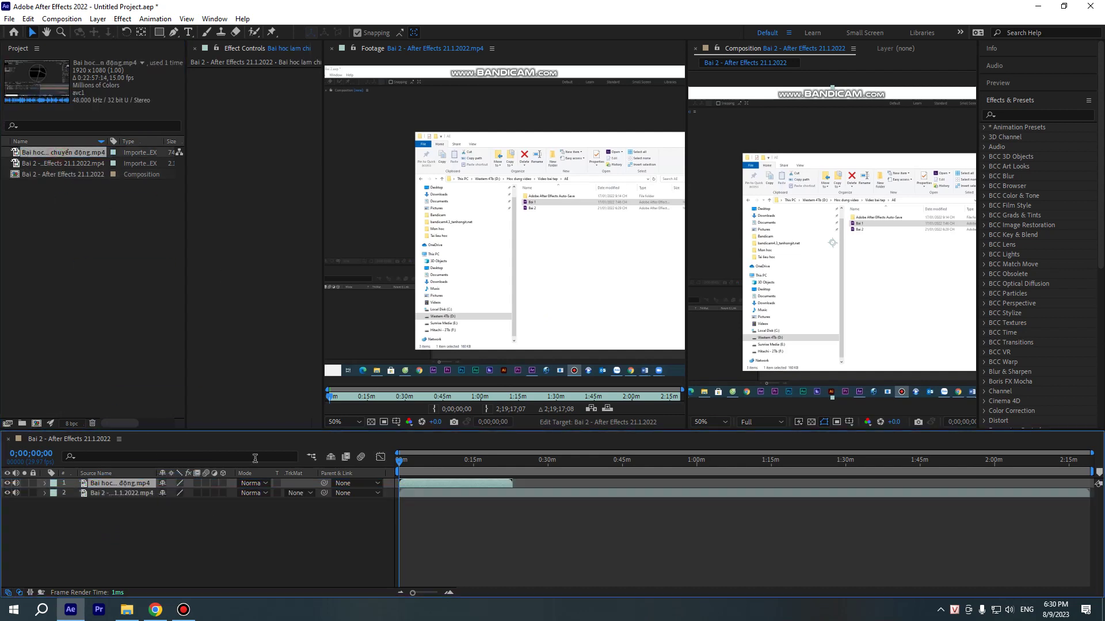
pyautogui.moveTo(687, 239); pyautogui.dragTo(524, 253)
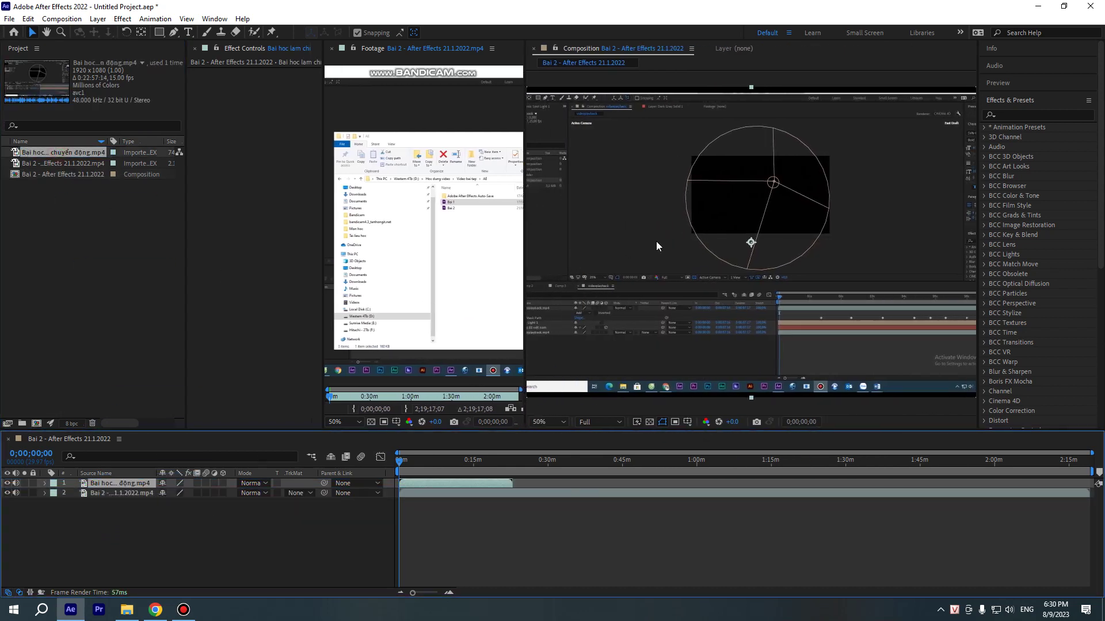
pyautogui.scroll(-1, 656, 240)
pyautogui.scroll(1, 656, 240)
pyautogui.scroll(-1, 656, 241)
pyautogui.scroll(-1, 364, 266)
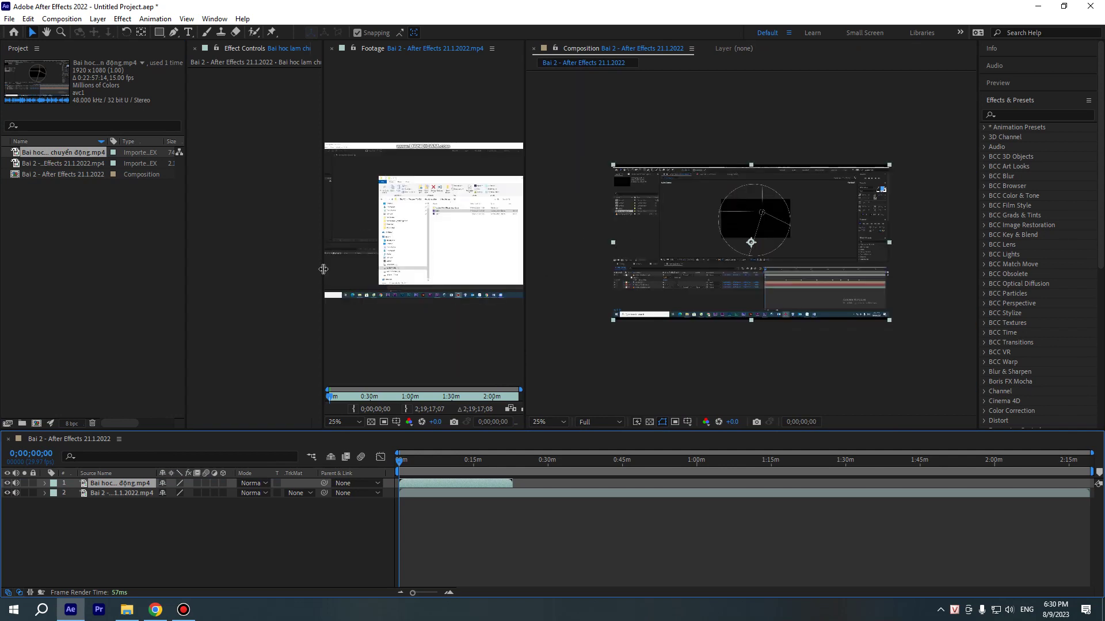
pyautogui.moveTo(319, 275); pyautogui.dragTo(266, 275)
pyautogui.scroll(1, 734, 229)
pyautogui.scroll(-1, 734, 229)
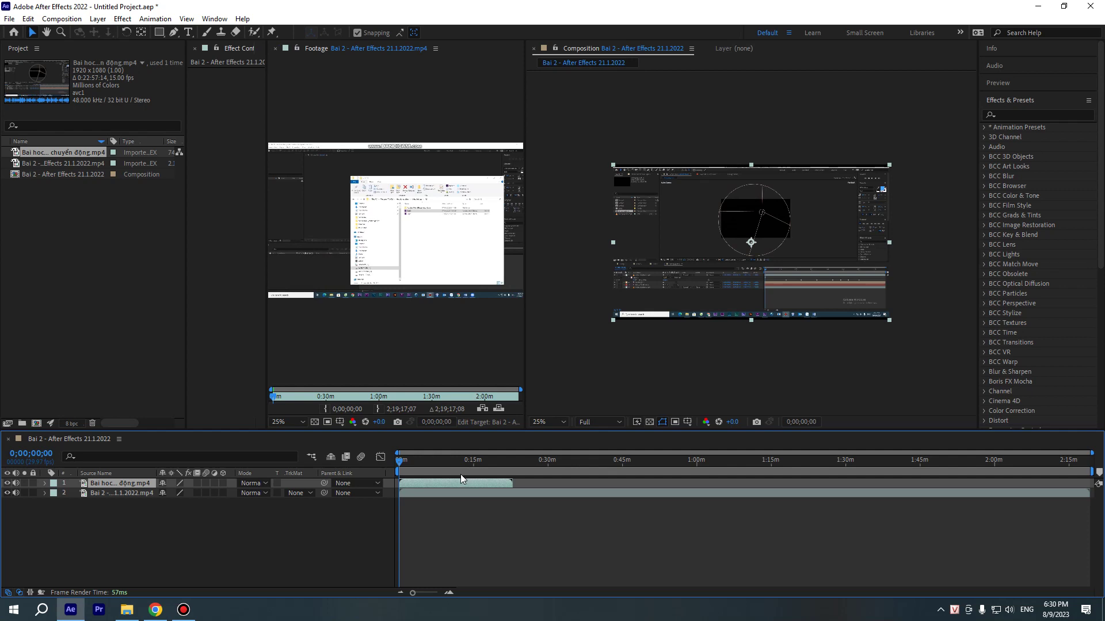
pyautogui.moveTo(444, 460)
pyautogui.mouseDown()
pyautogui.moveTo(431, 471)
pyautogui.moveTo(446, 467)
pyautogui.mouseUp()
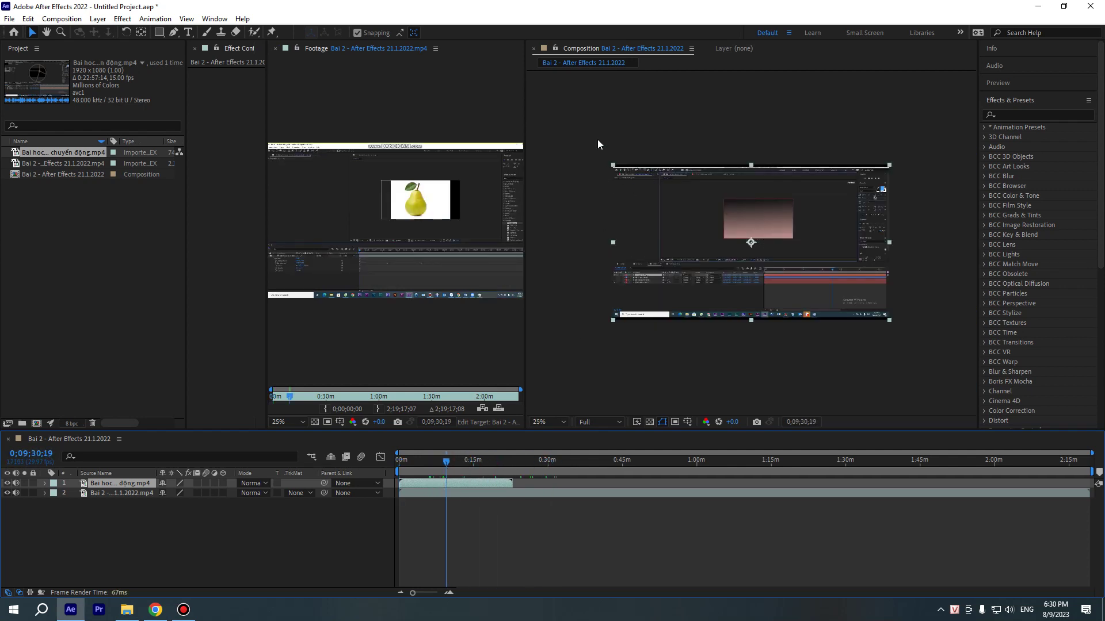
# Scrub the composition from about 0;08;21;01 through 1;52;29;23 and back to 0;49;31;10
pyautogui.click(577, 50)
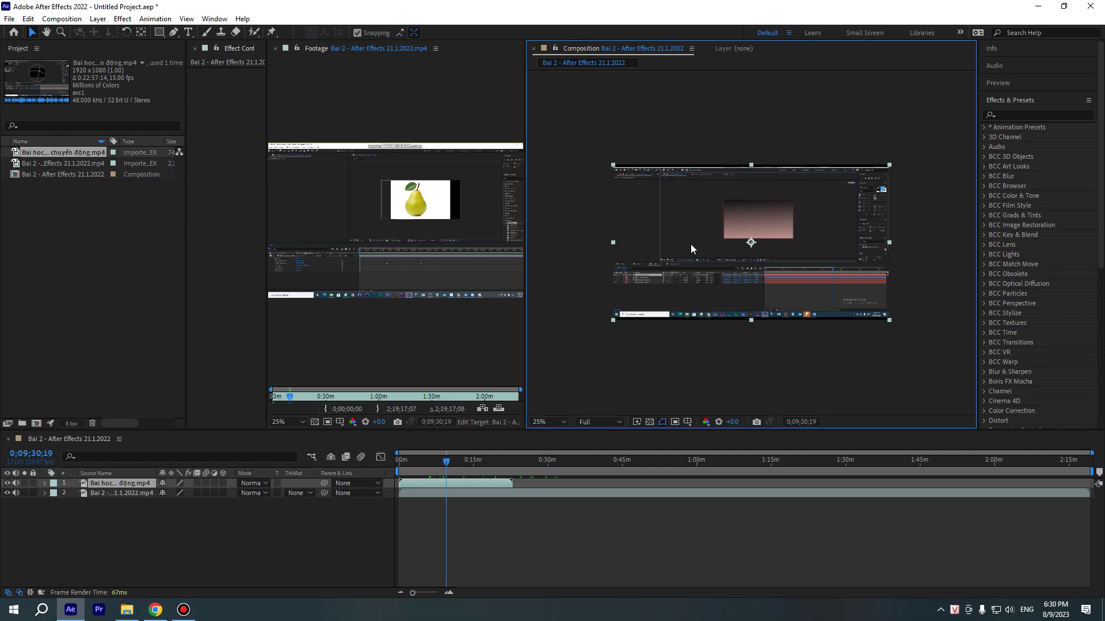
pyautogui.moveTo(453, 458)
pyautogui.mouseDown()
pyautogui.moveTo(567, 478)
pyautogui.moveTo(853, 481)
pyautogui.moveTo(424, 478)
pyautogui.mouseUp()
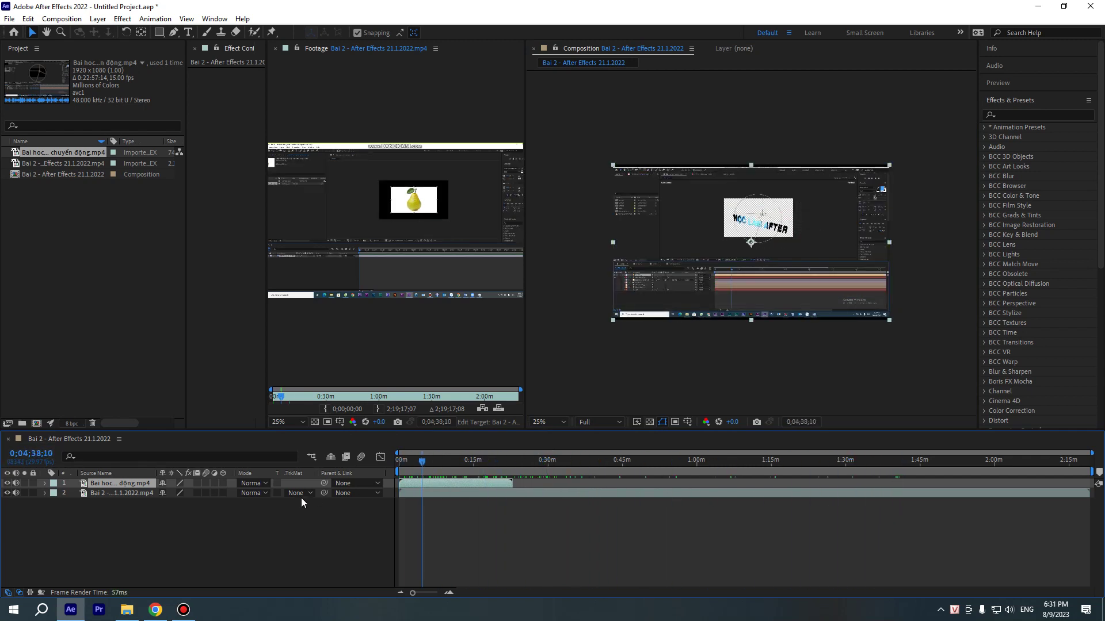
pyautogui.click(447, 465)
pyautogui.click(440, 465)
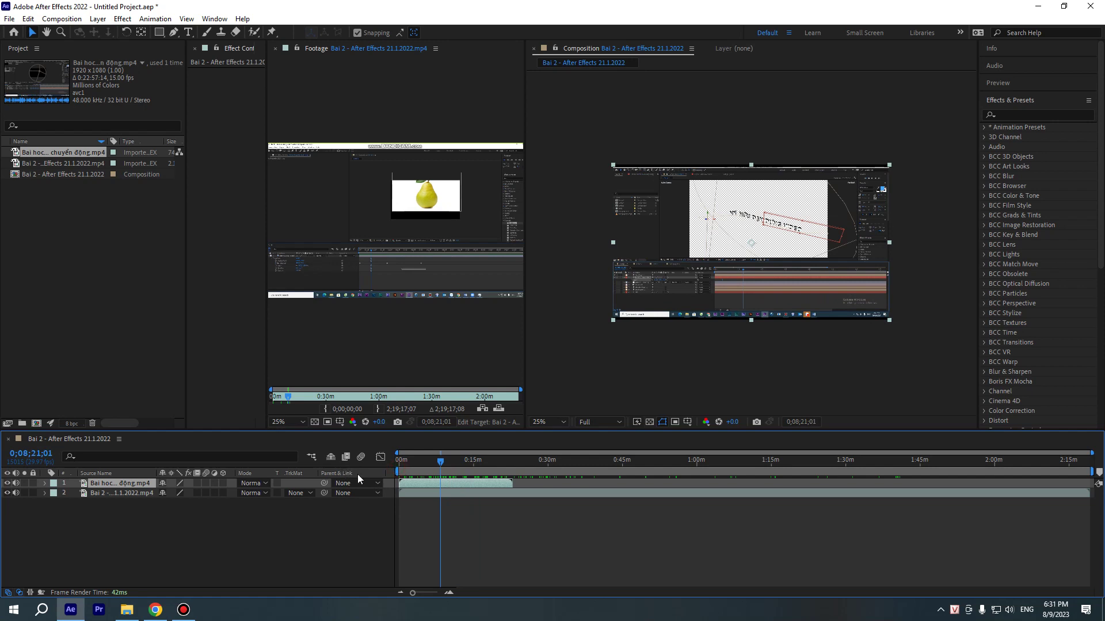
pyautogui.moveTo(473, 465)
pyautogui.mouseDown()
pyautogui.moveTo(970, 464)
pyautogui.moveTo(610, 456)
pyautogui.mouseUp()
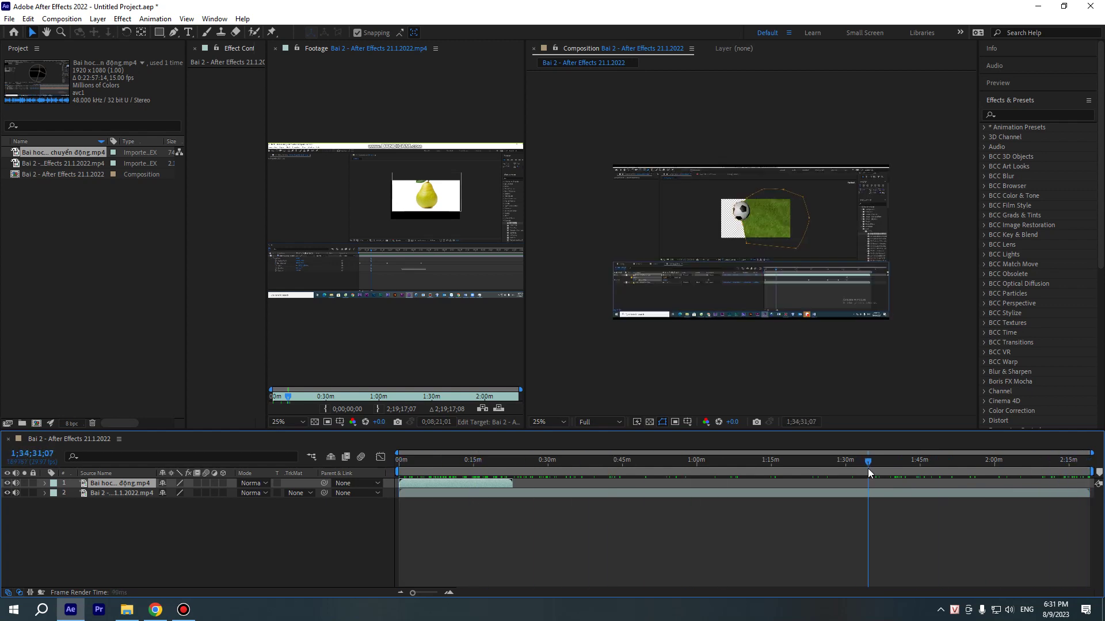
pyautogui.moveTo(610, 451); pyautogui.dragTo(742, 460)
pyautogui.moveTo(557, 469); pyautogui.dragTo(957, 483)
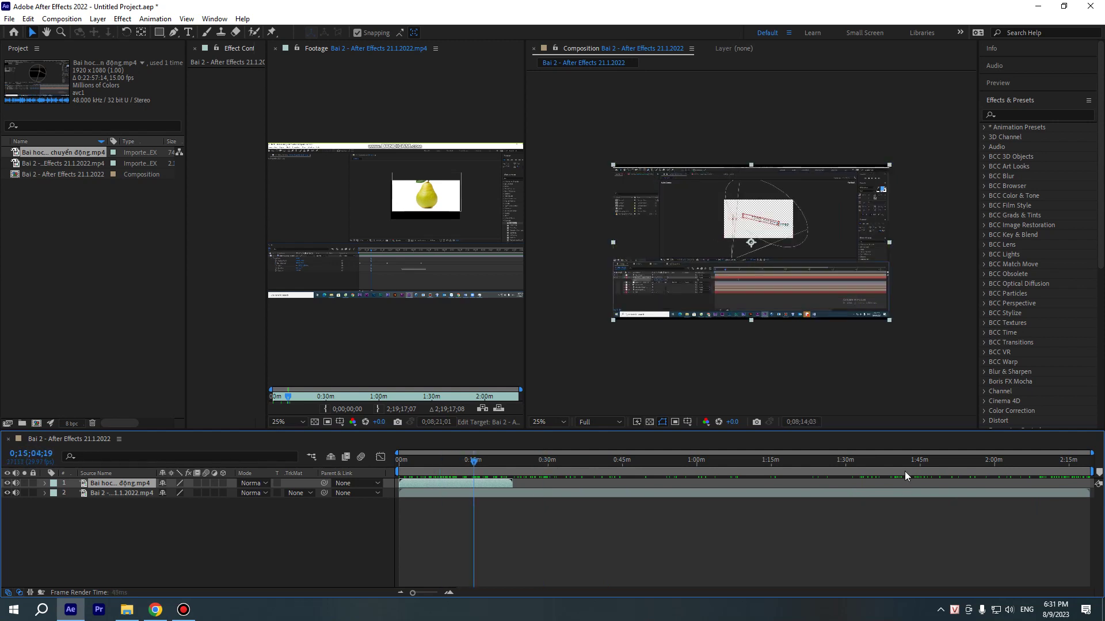
pyautogui.moveTo(851, 487); pyautogui.dragTo(682, 470)
# Return to the lesson clip's early frames, stop at 0;06;43;18, and select layer 1
pyautogui.moveTo(413, 471); pyautogui.dragTo(446, 476)
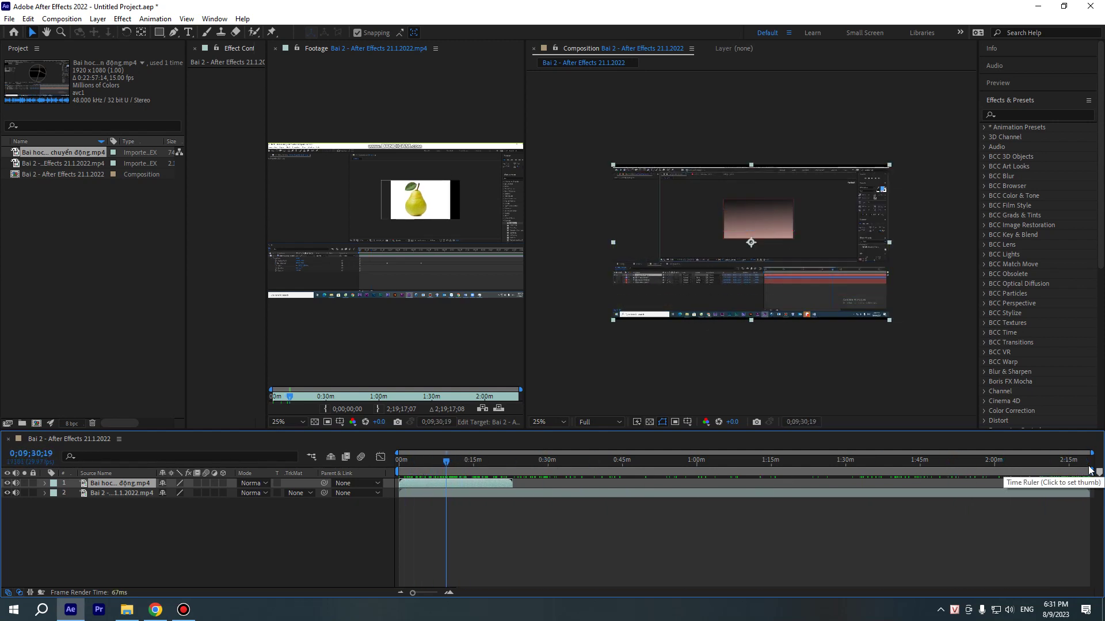
pyautogui.click(454, 461)
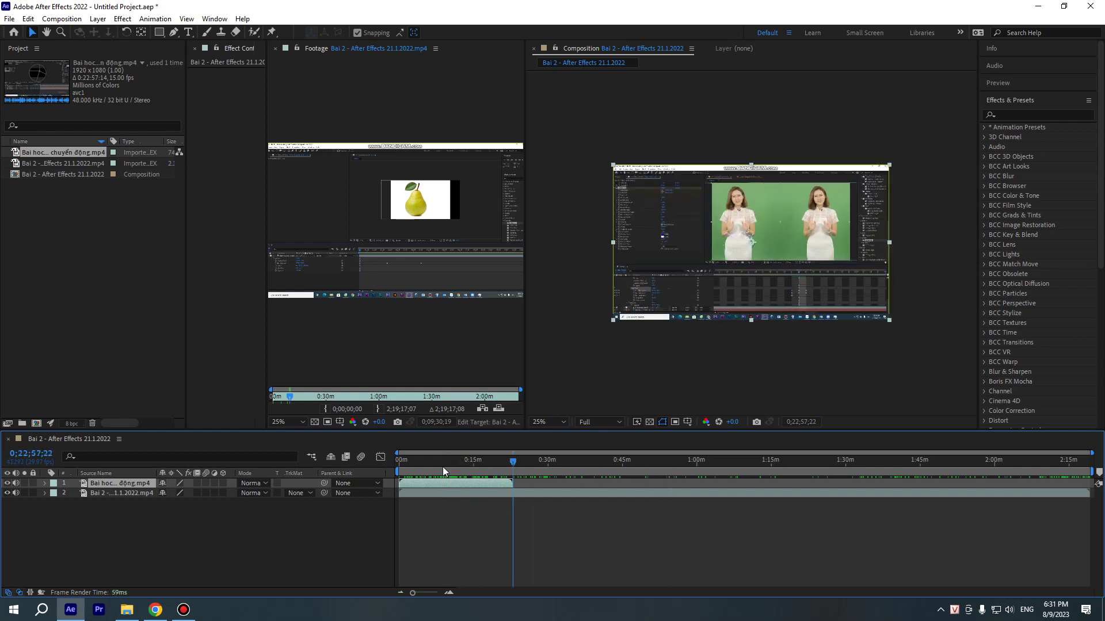
pyautogui.moveTo(476, 462)
pyautogui.mouseDown()
pyautogui.moveTo(427, 468)
pyautogui.moveTo(806, 460)
pyautogui.moveTo(456, 461)
pyautogui.moveTo(415, 437)
pyautogui.mouseUp()
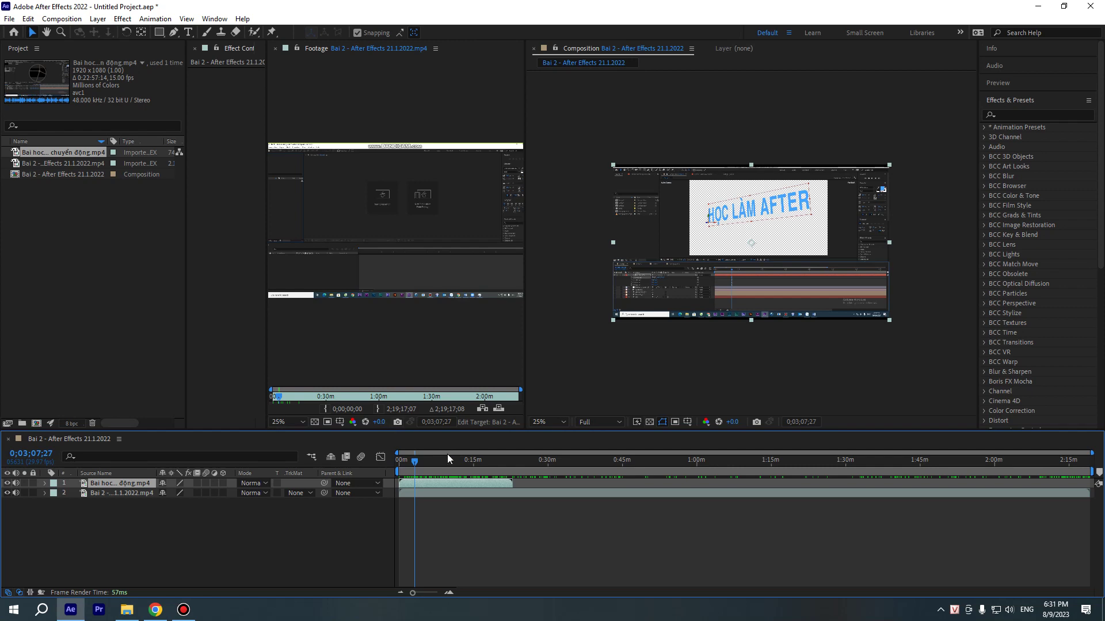
pyautogui.moveTo(437, 461); pyautogui.dragTo(432, 463)
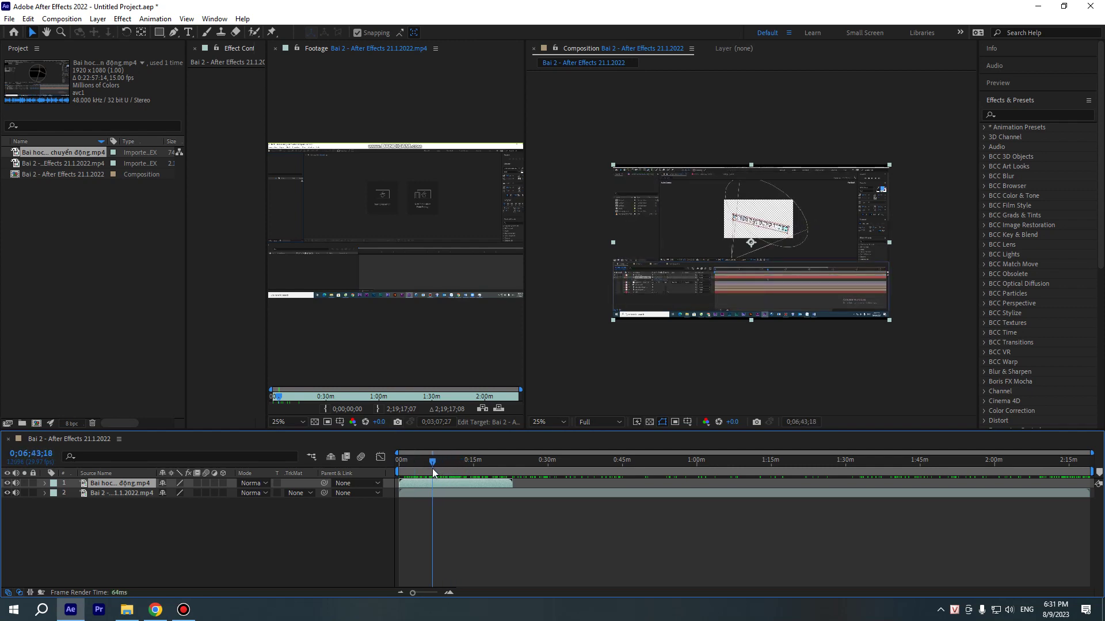
pyautogui.click(245, 523)
pyautogui.click(112, 486)
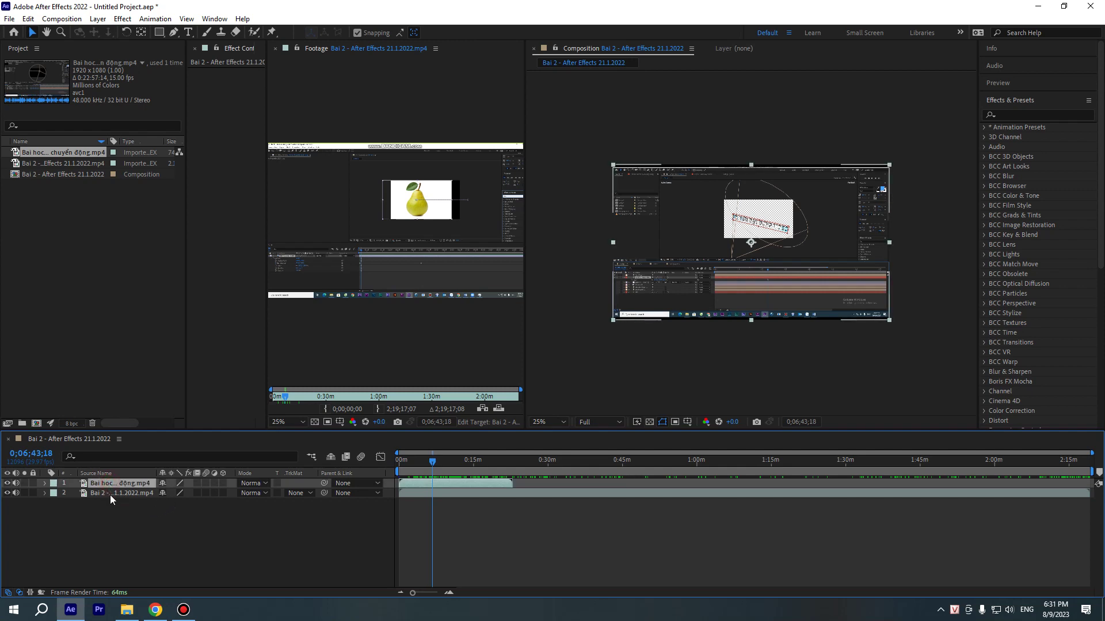
# Toggle selection between the two layers, ending with the lesson clip layer selected
pyautogui.click(110, 495)
pyautogui.click(113, 484)
pyautogui.click(112, 493)
pyautogui.click(114, 482)
pyautogui.click(109, 493)
pyautogui.click(113, 485)
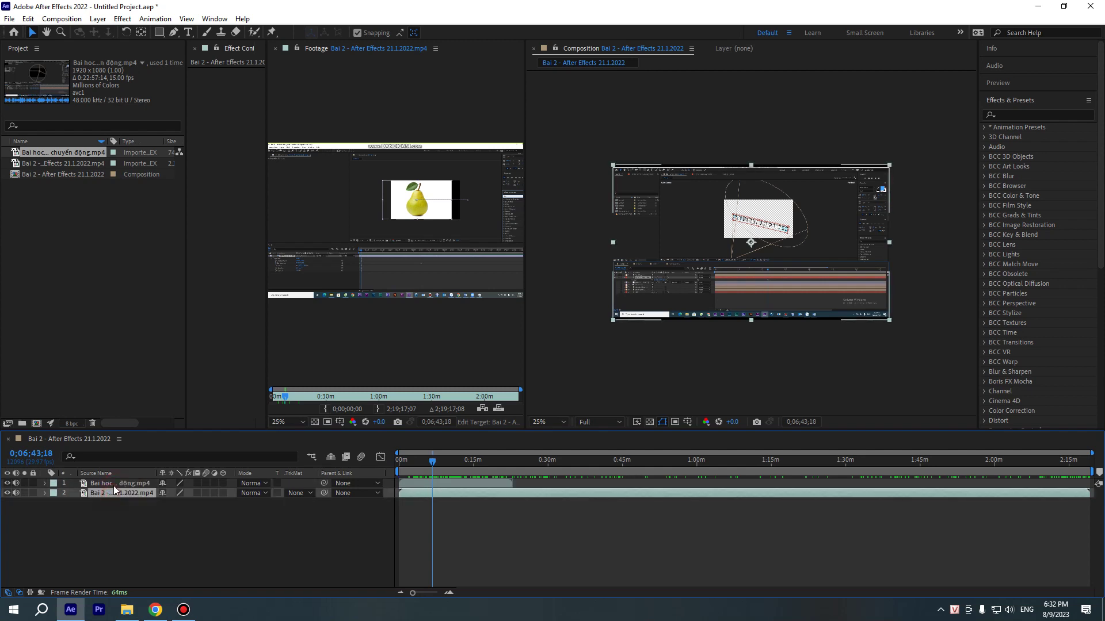
pyautogui.click(113, 523)
pyautogui.click(110, 484)
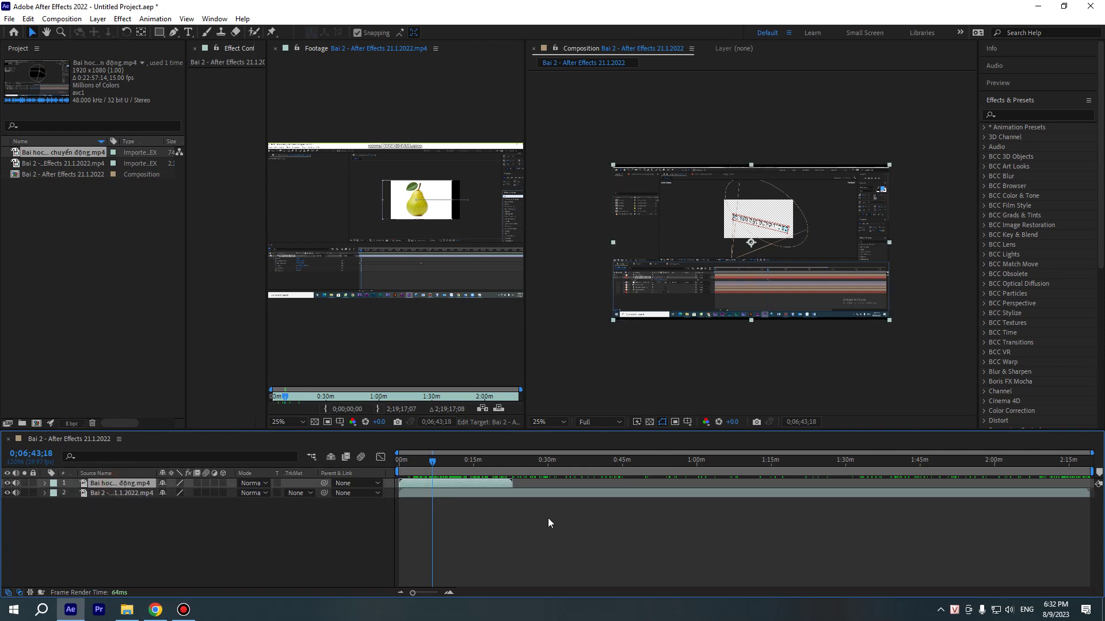
pyautogui.click(86, 525)
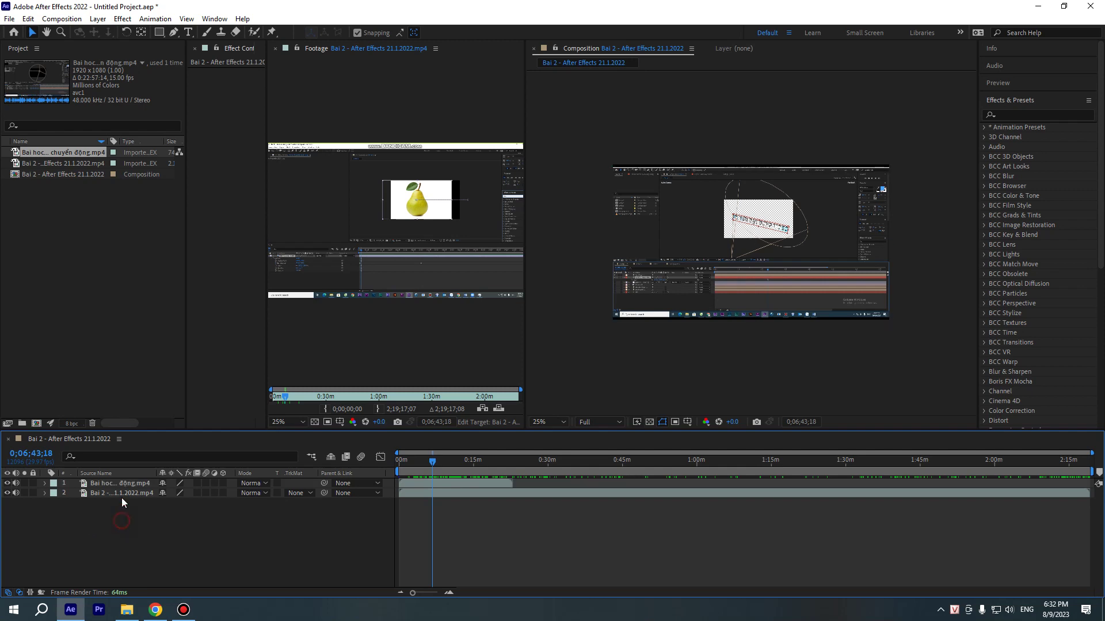
pyautogui.click(126, 486)
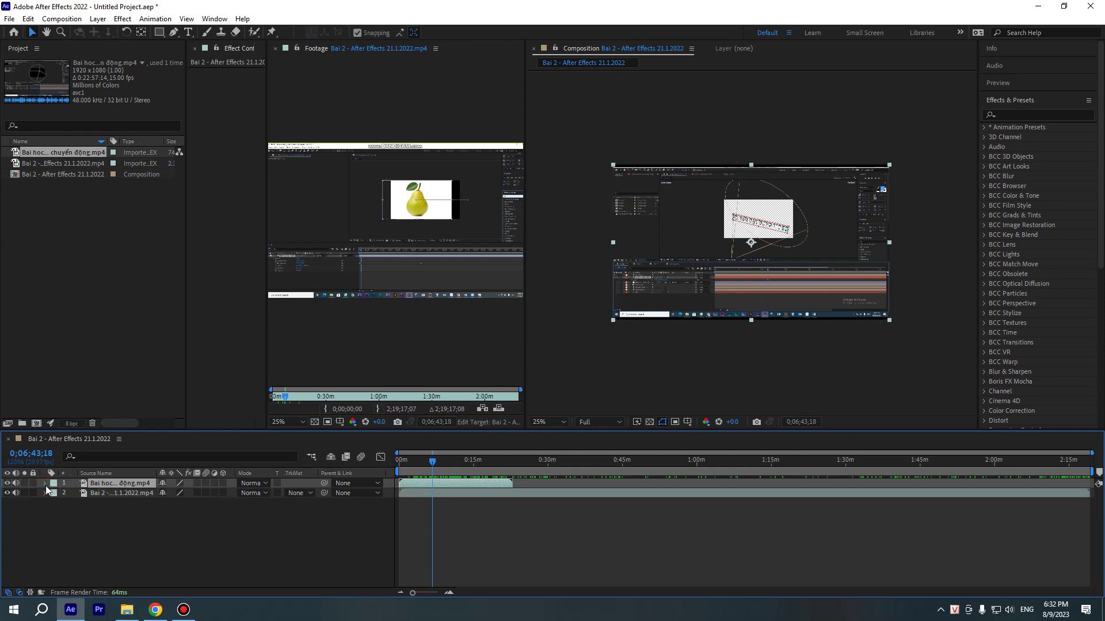
# Widen the Effect Controls panel
pyautogui.click(239, 48)
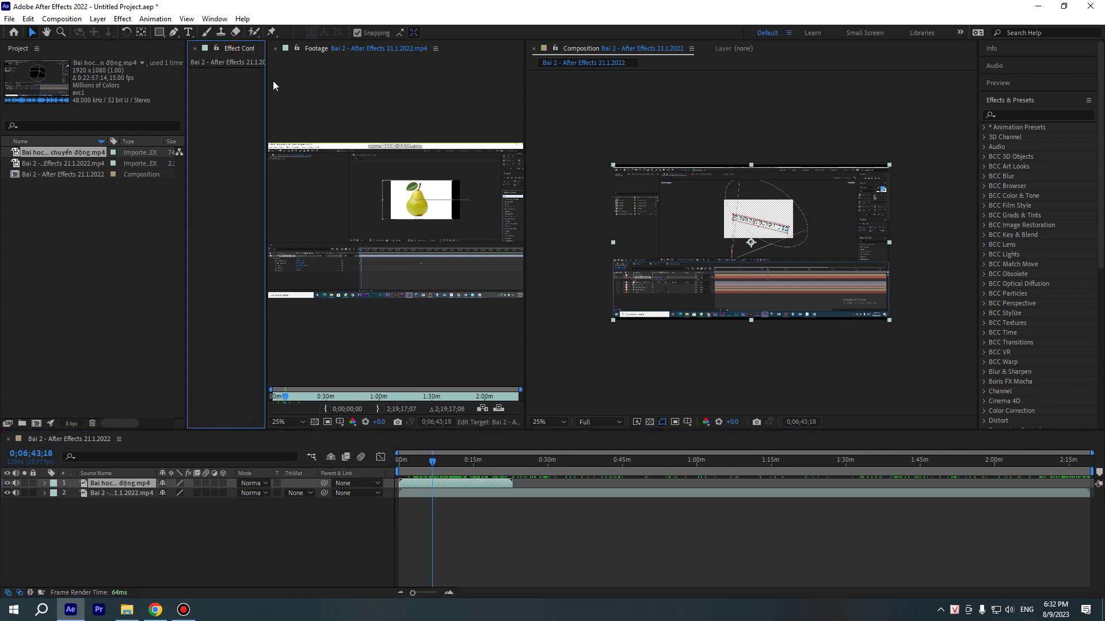
pyautogui.moveTo(268, 87); pyautogui.dragTo(319, 88)
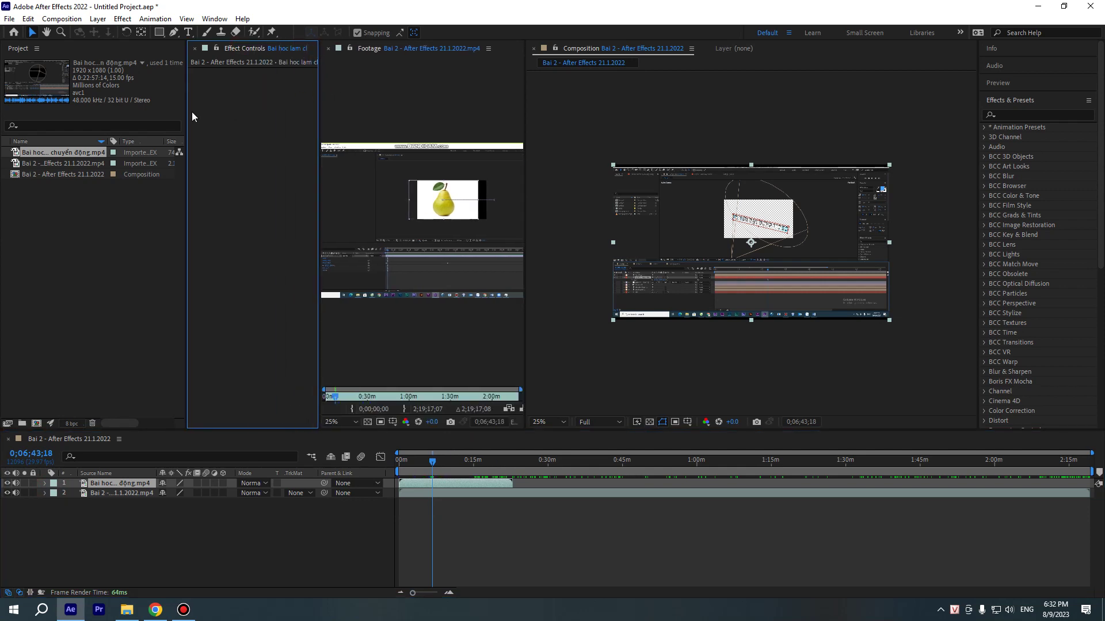
pyautogui.moveTo(187, 111); pyautogui.dragTo(131, 112)
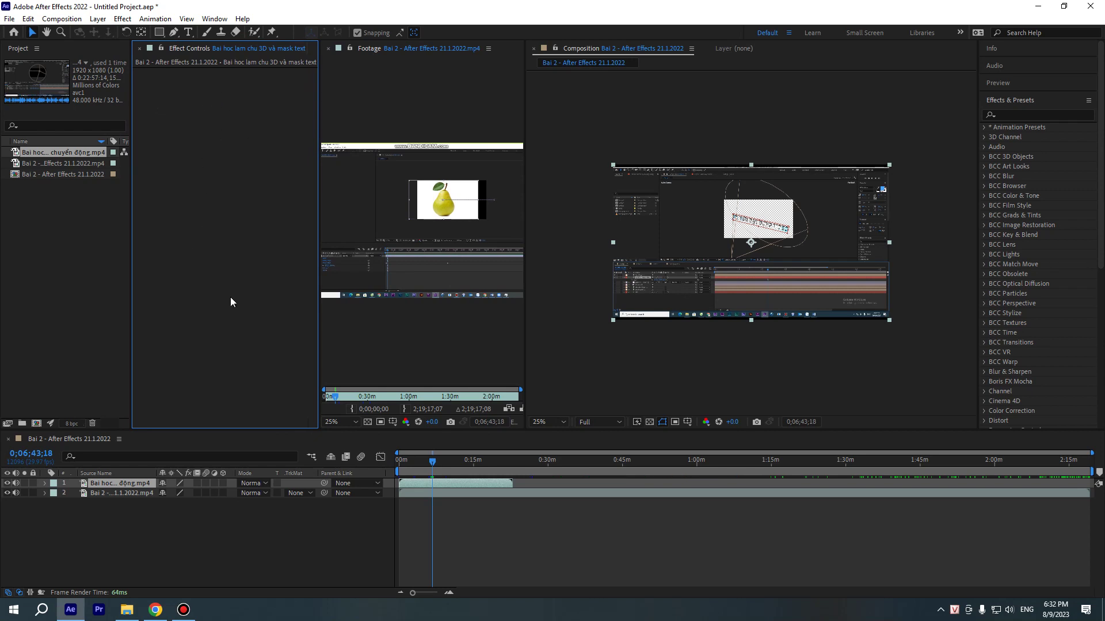
# Select layer 1 and twirl it open to list its Transform and Audio groups
pyautogui.click(436, 491)
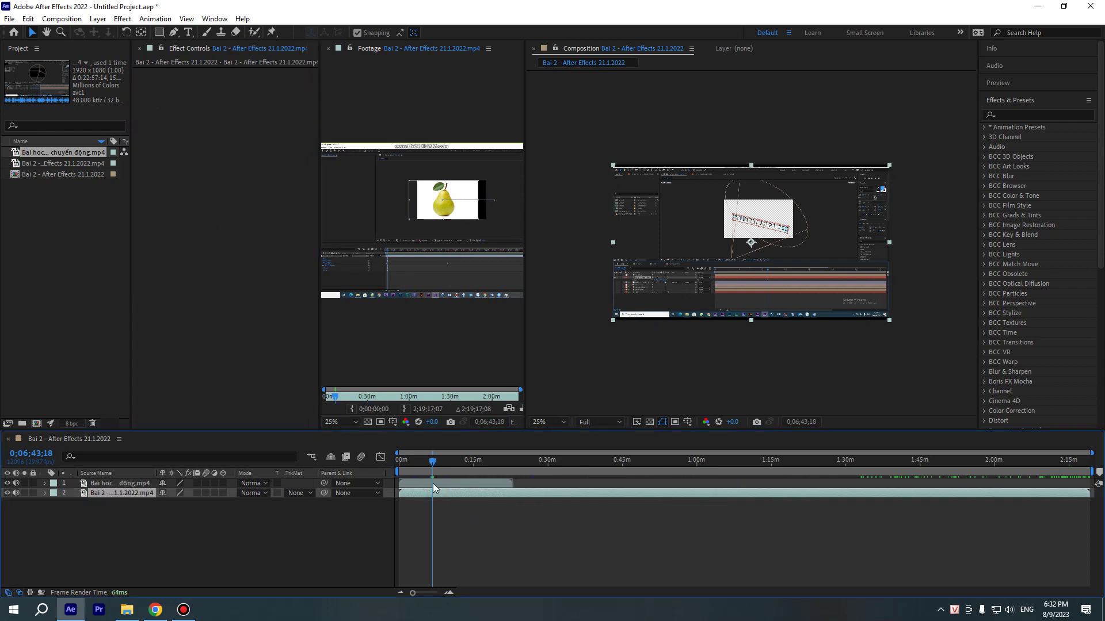
pyautogui.click(433, 484)
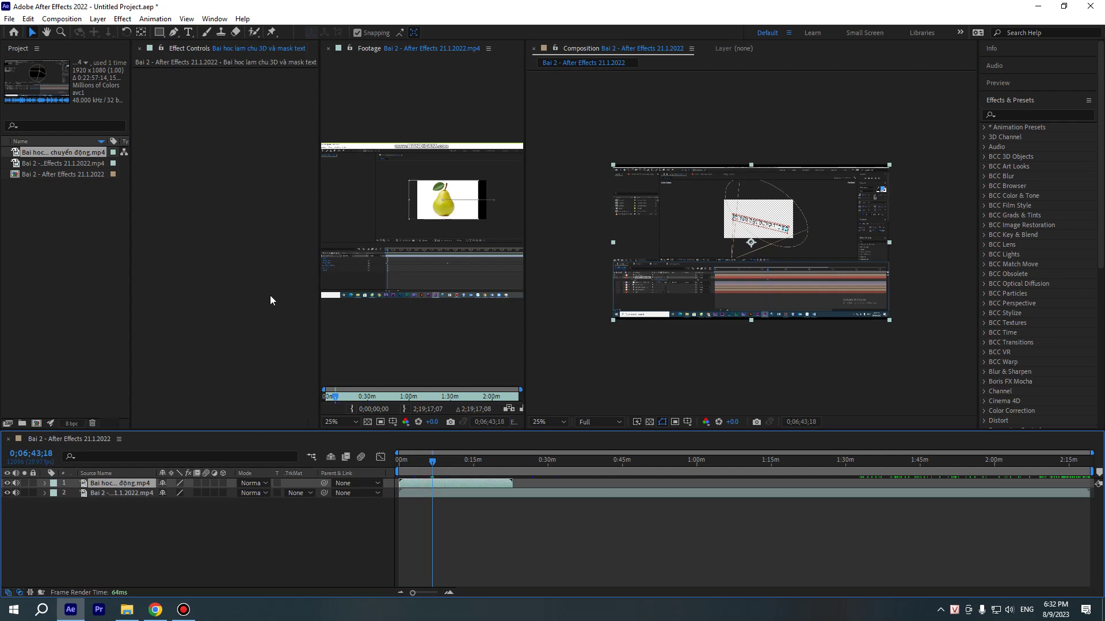
pyautogui.click(442, 494)
pyautogui.click(435, 484)
pyautogui.click(45, 483)
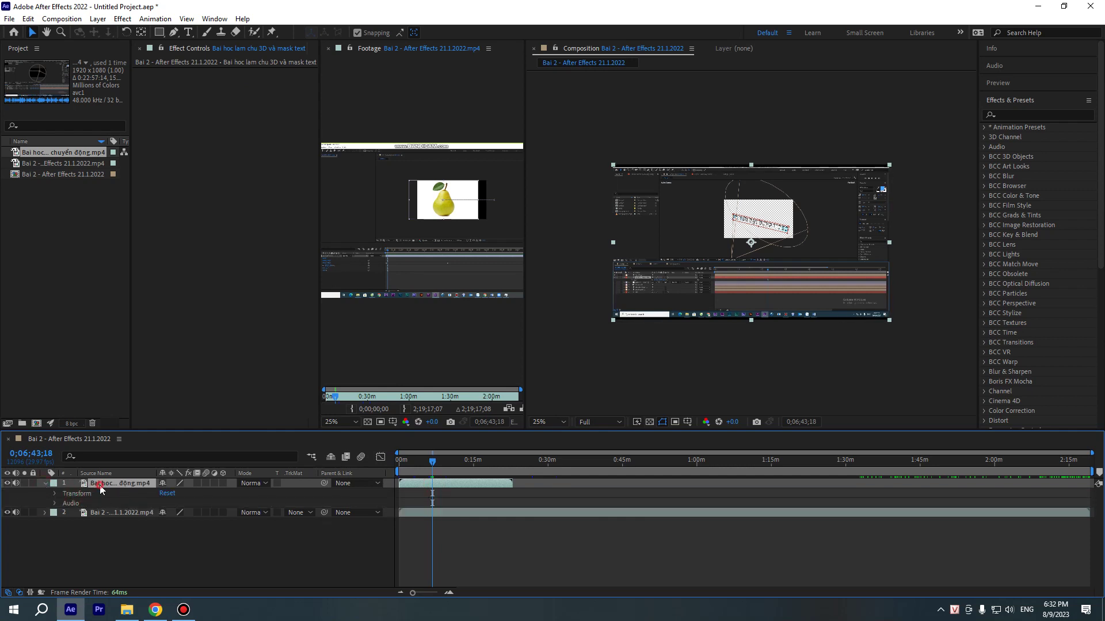
pyautogui.click(44, 485)
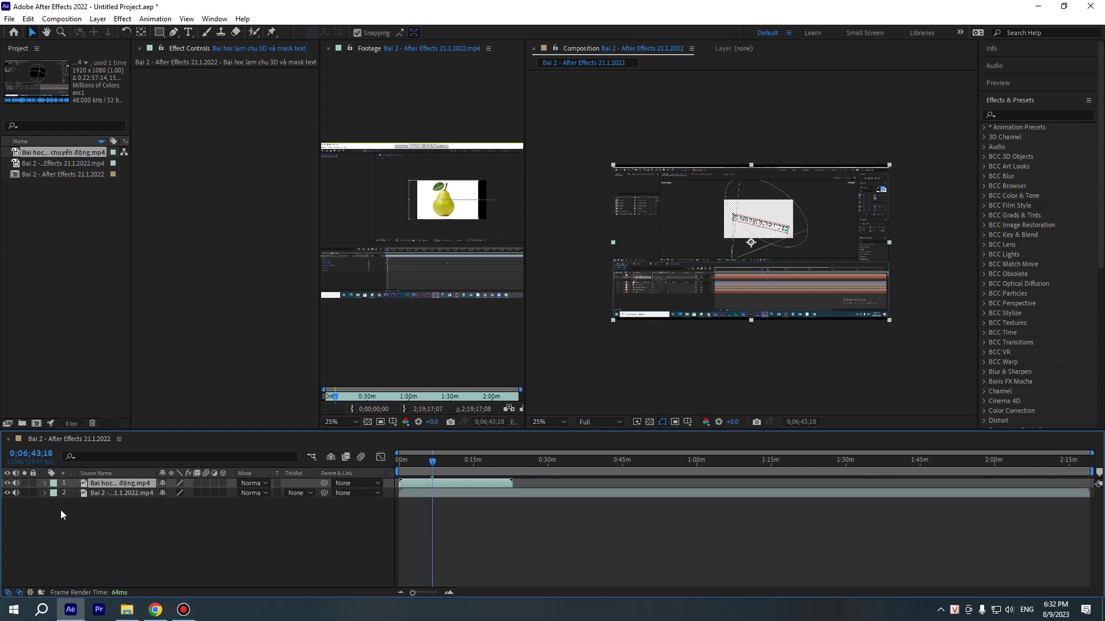
pyautogui.click(45, 485)
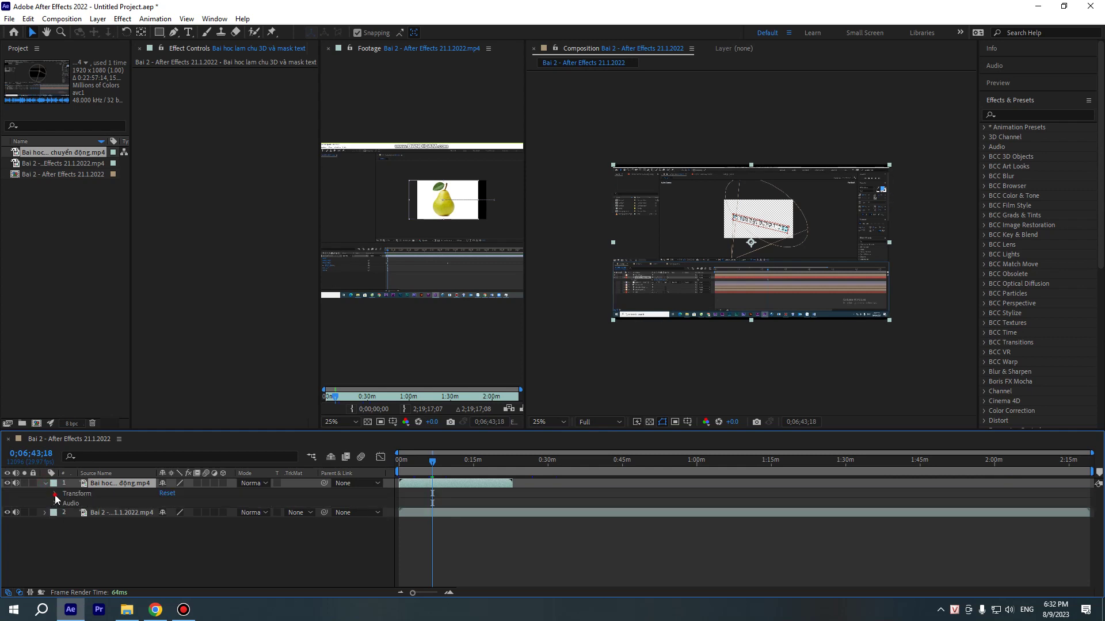
# Expand layer 1's Transform properties and set its Anchor Point to 1129, 852
pyautogui.click(54, 494)
pyautogui.click(55, 494)
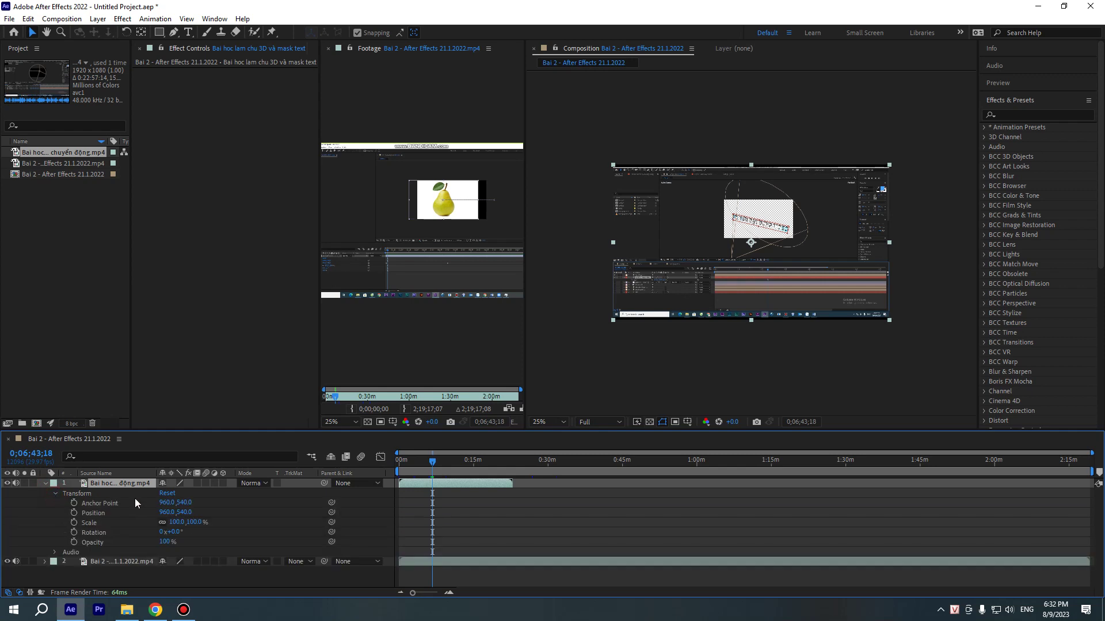
pyautogui.click(81, 494)
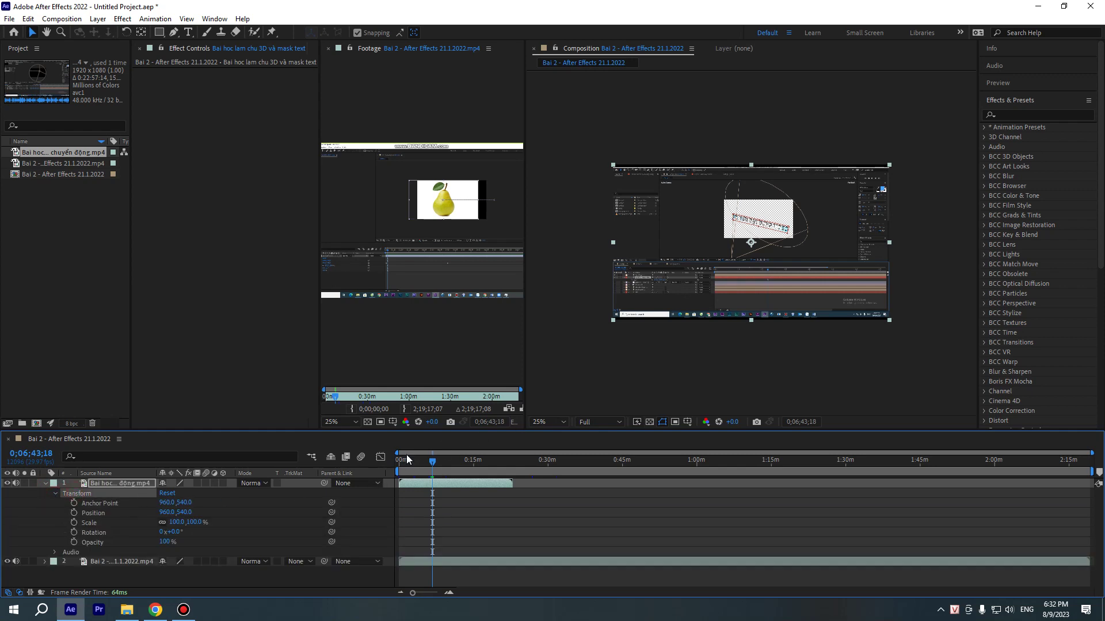
pyautogui.click(184, 502)
pyautogui.write('557')
pyautogui.press('Return')
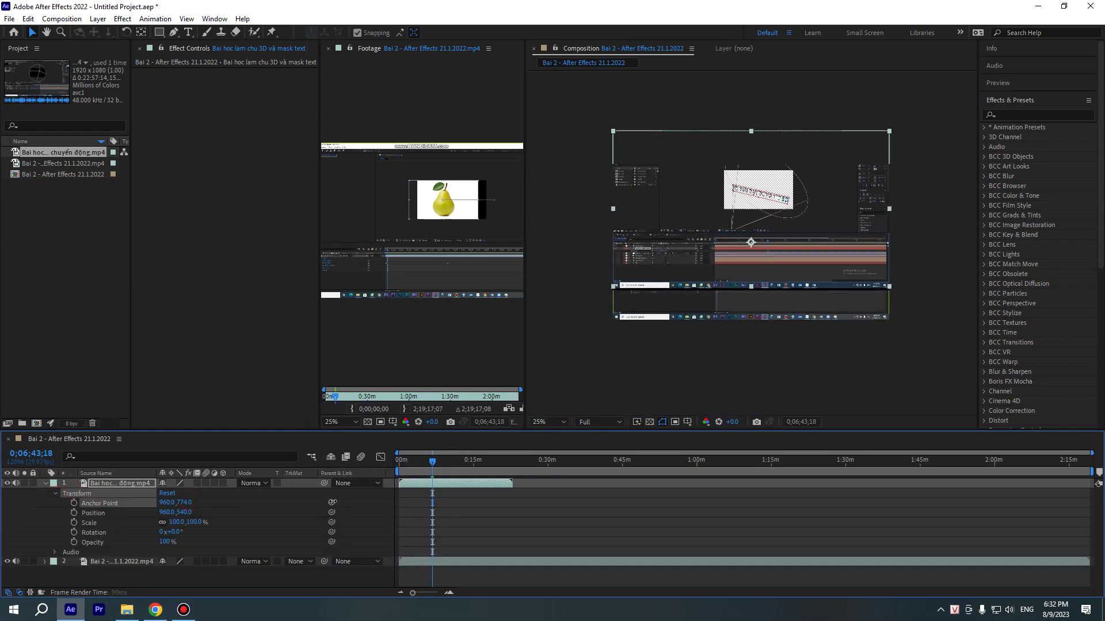
pyautogui.moveTo(183, 503); pyautogui.dragTo(387, 496)
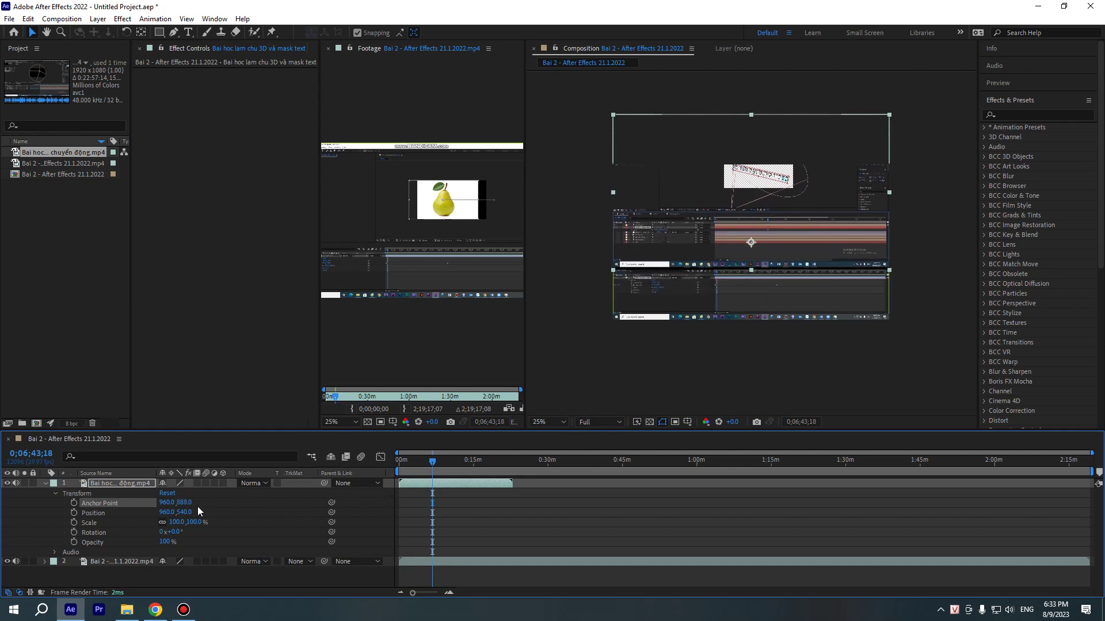
pyautogui.moveTo(170, 503)
pyautogui.mouseDown()
pyautogui.moveTo(358, 510)
pyautogui.moveTo(168, 512)
pyautogui.moveTo(83, 485)
pyautogui.mouseUp()
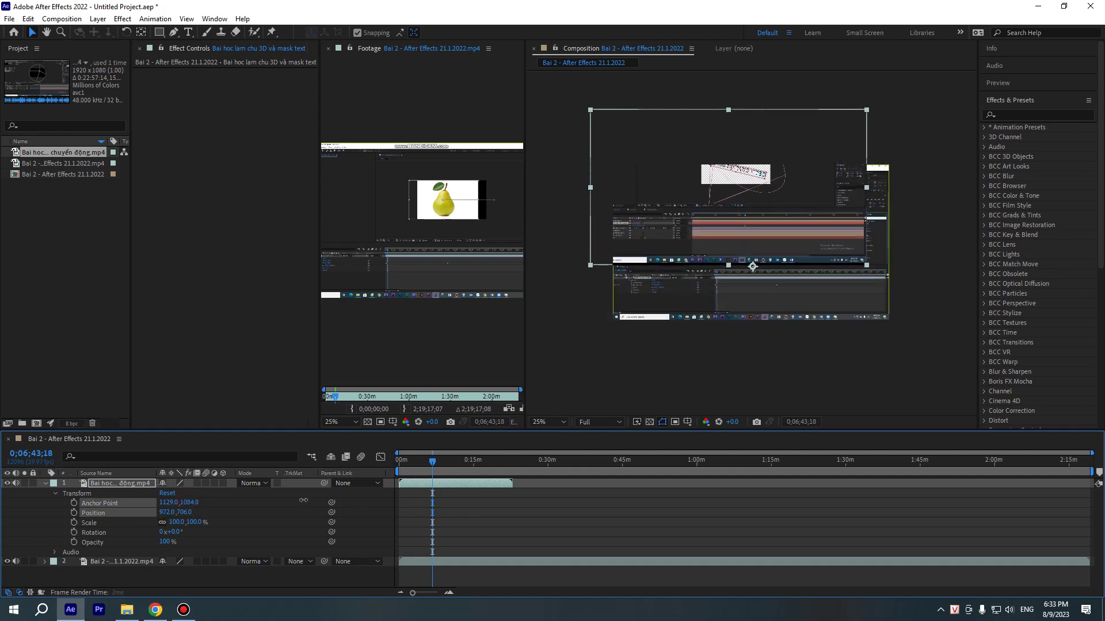
pyautogui.moveTo(185, 503)
pyautogui.mouseDown()
pyautogui.moveTo(178, 523)
pyautogui.moveTo(332, 512)
pyautogui.mouseUp()
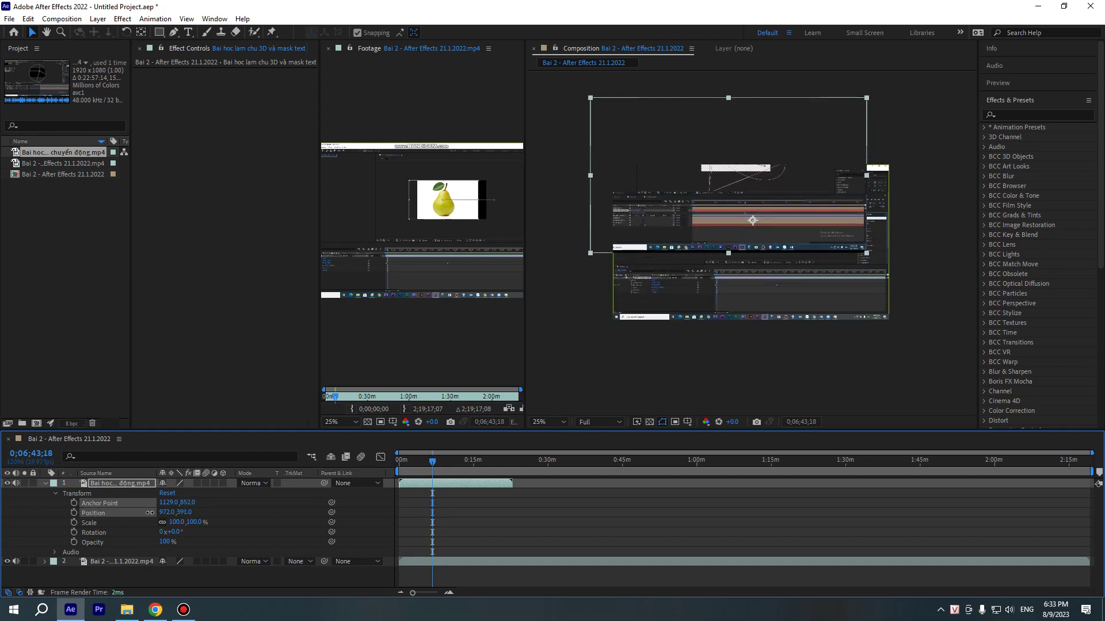
# Move layer 1 to position 972, 769 in the frame
pyautogui.moveTo(196, 512)
pyautogui.mouseDown()
pyautogui.moveTo(186, 519)
pyautogui.moveTo(207, 522)
pyautogui.moveTo(170, 541)
pyautogui.moveTo(273, 543)
pyautogui.mouseUp()
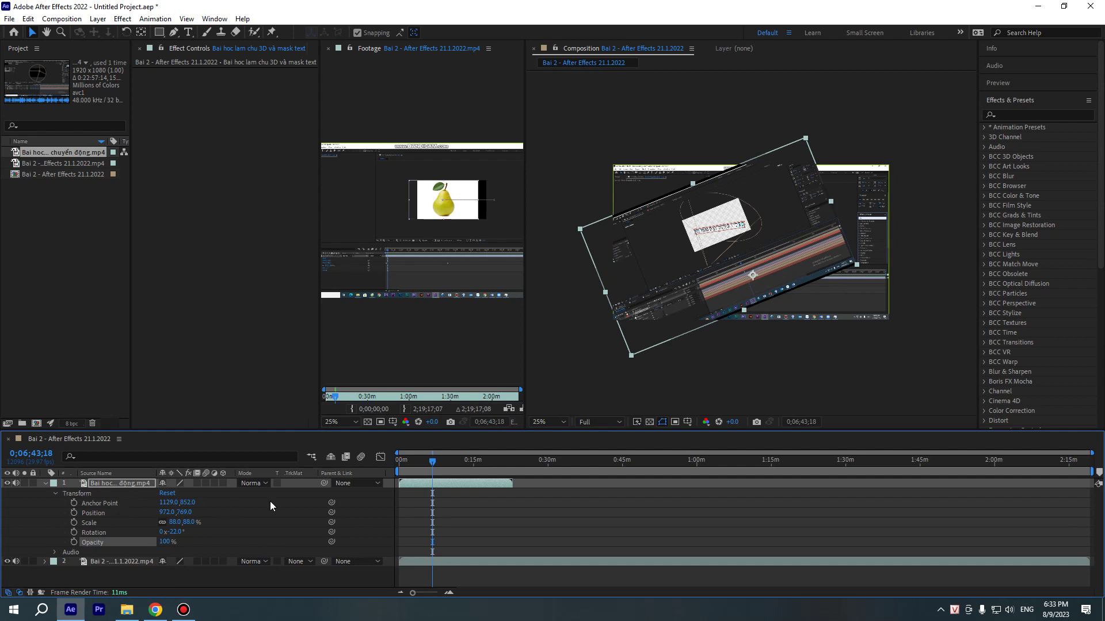
pyautogui.click(86, 493)
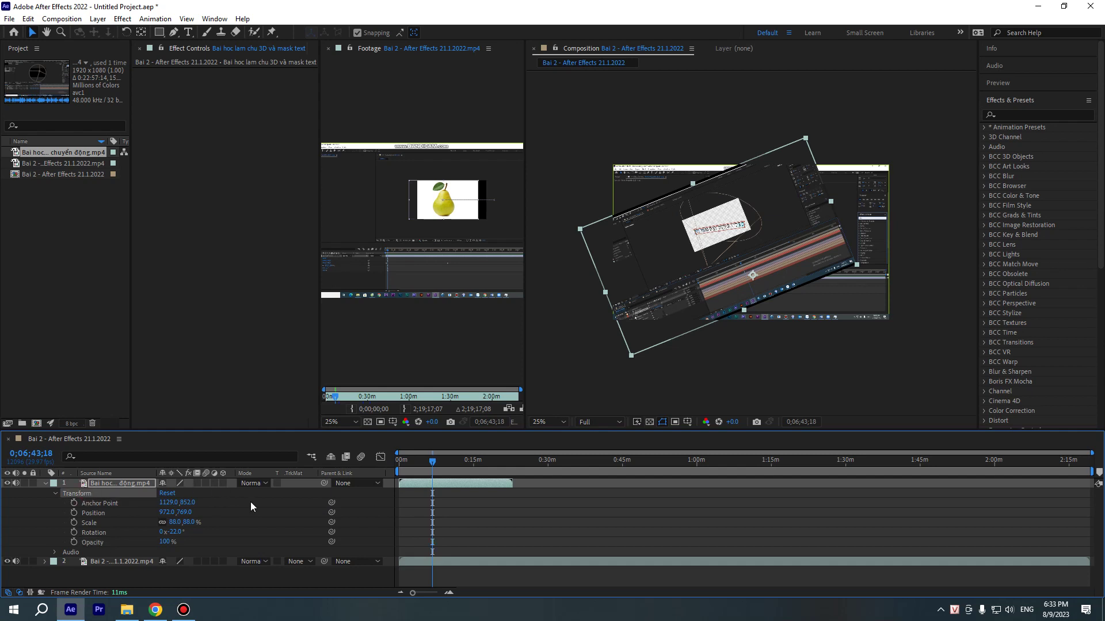
pyautogui.click(192, 49)
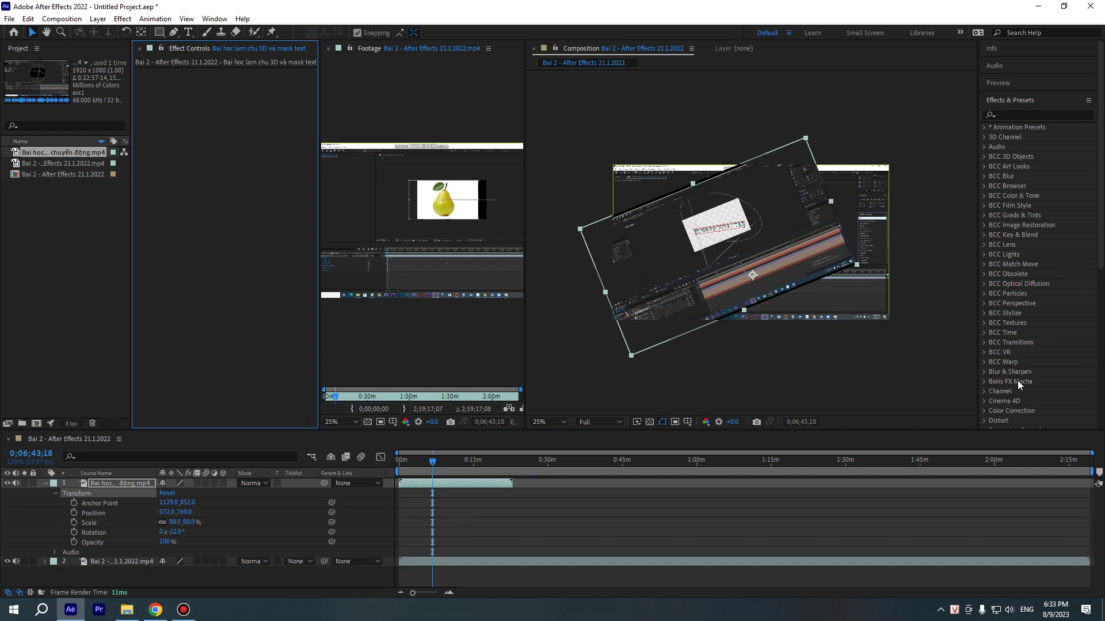
# Apply BCC+Bleach Bypass from the BCC Film Style category to layer 1
pyautogui.scroll(-3, 1015, 377)
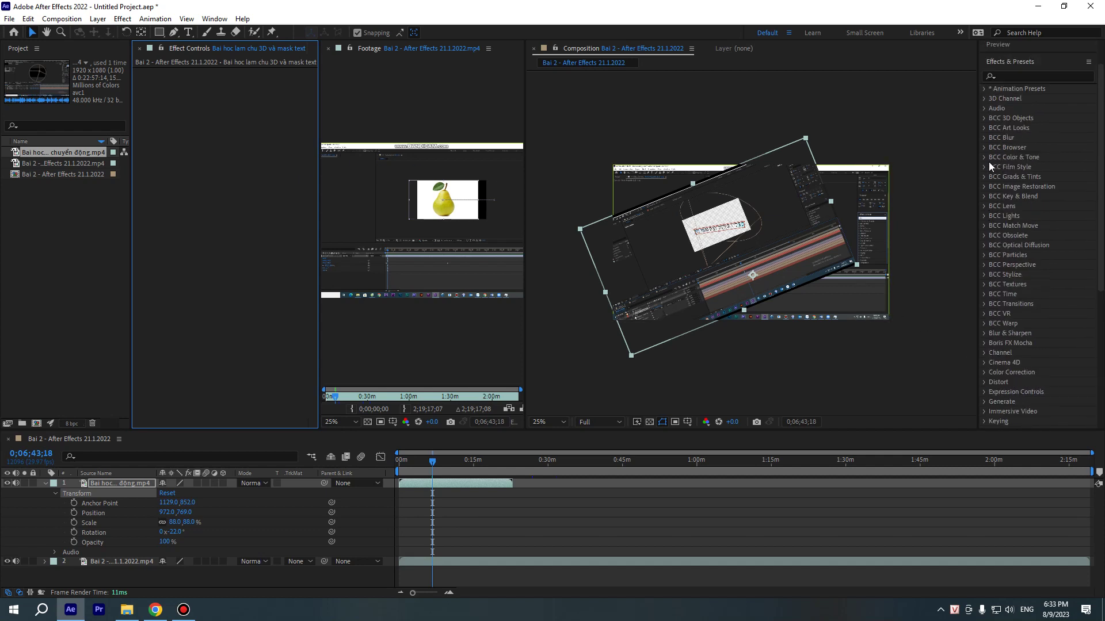
pyautogui.click(985, 167)
pyautogui.moveTo(1027, 179); pyautogui.dragTo(137, 481)
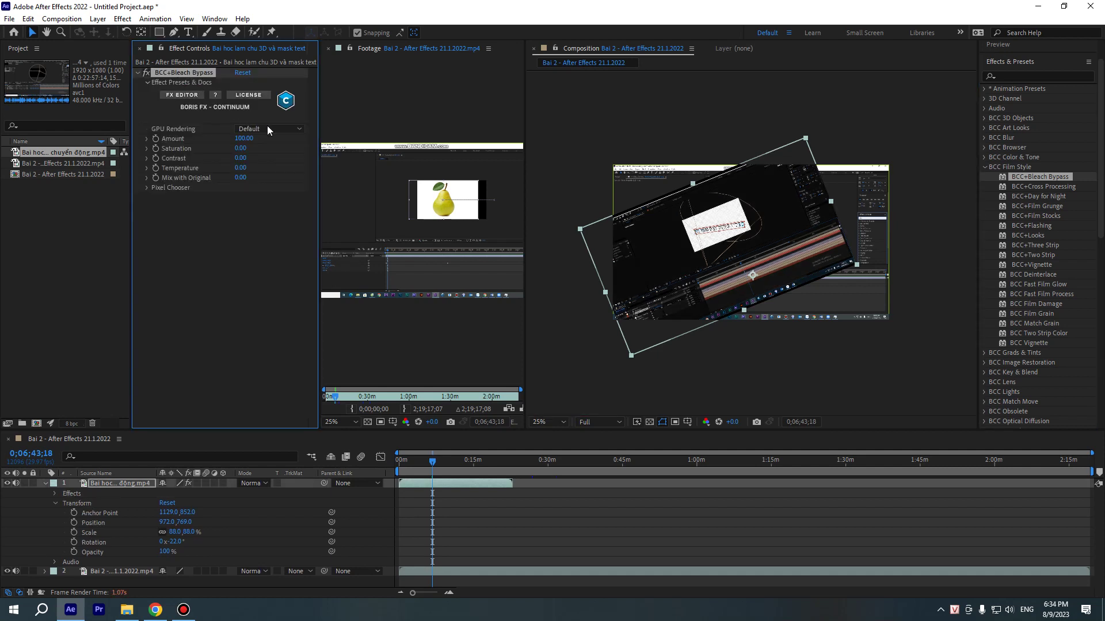
# Adjust Bleach Bypass Amount, close the Boris FX update page, and set Saturation to 100
pyautogui.click(242, 138)
pyautogui.write('38')
pyautogui.press('Return')
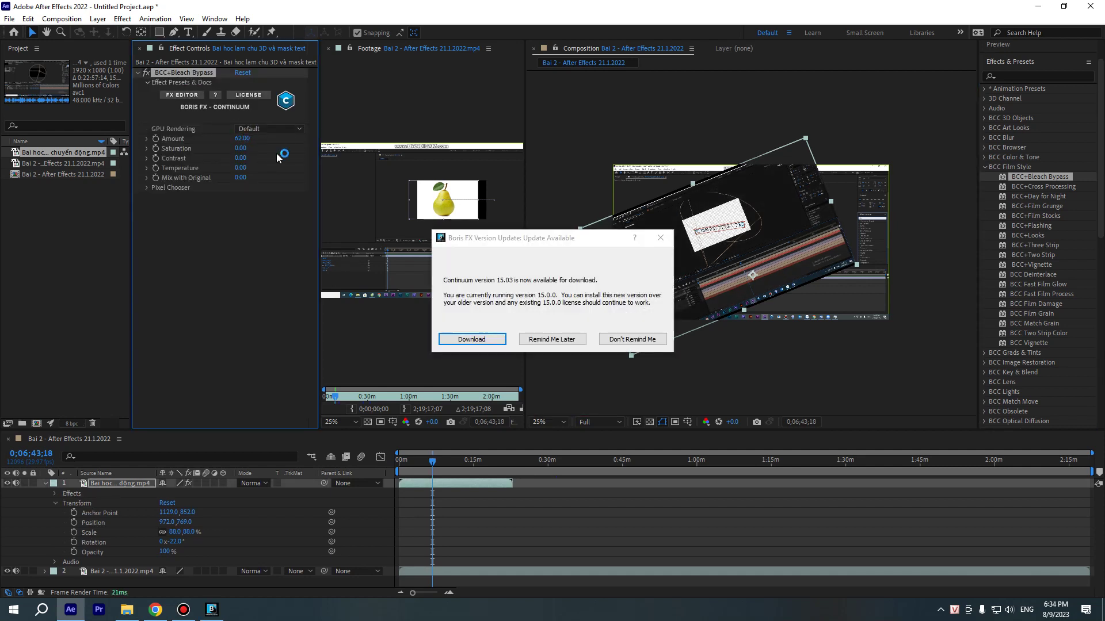
pyautogui.click(475, 339)
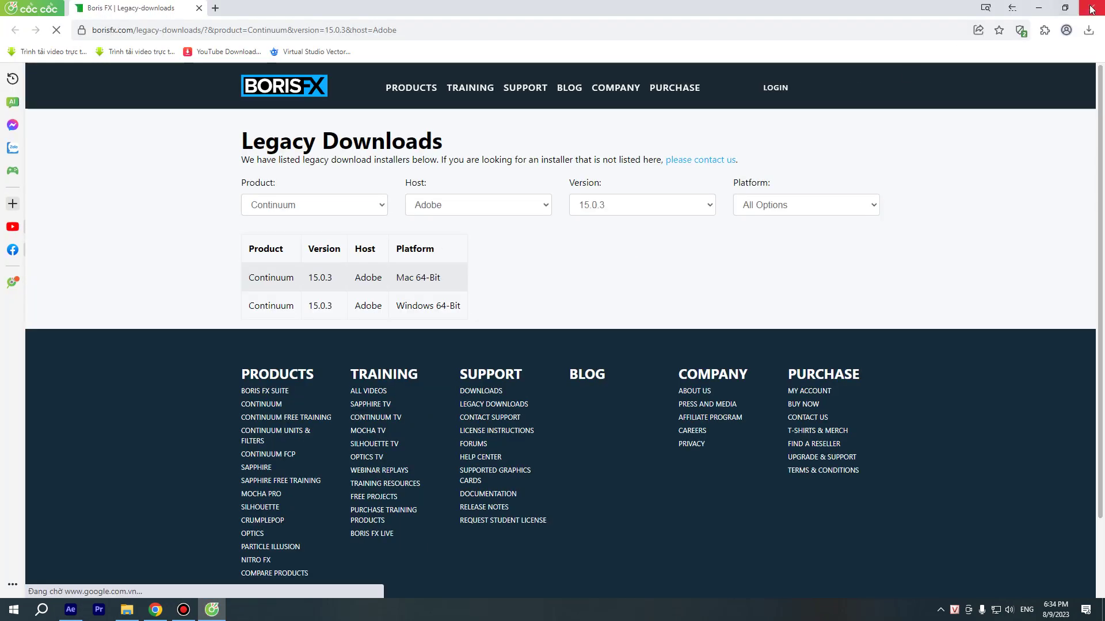
pyautogui.click(1091, 8)
pyautogui.moveTo(242, 151)
pyautogui.mouseDown()
pyautogui.moveTo(177, 149)
pyautogui.moveTo(288, 148)
pyautogui.moveTo(146, 162)
pyautogui.moveTo(244, 174)
pyautogui.moveTo(223, 118)
pyautogui.mouseUp()
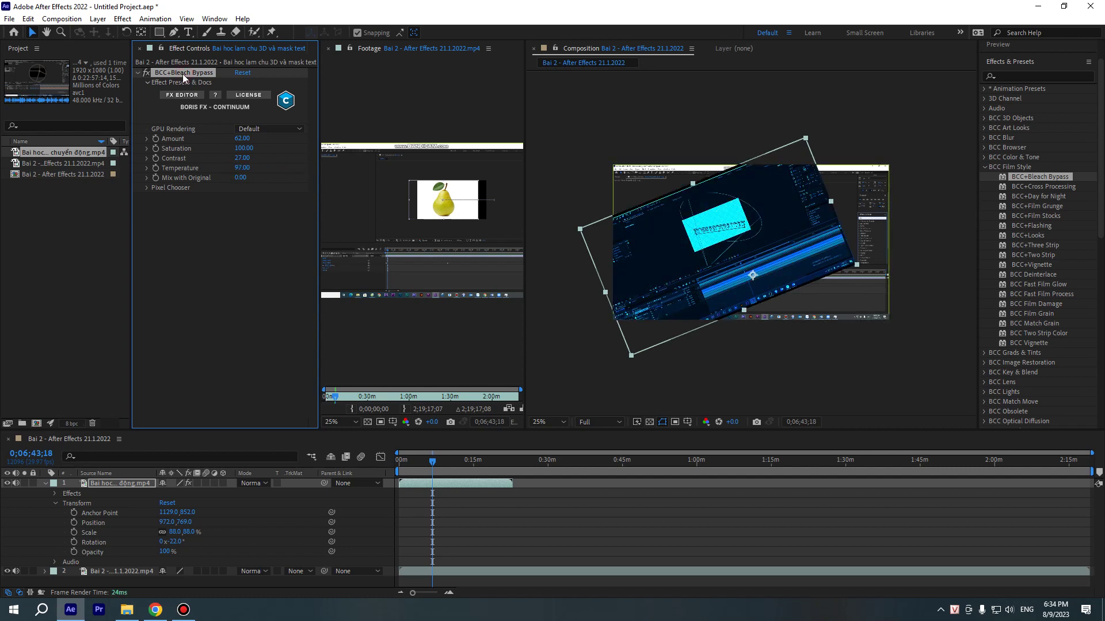
# Delete the BCC+Bleach Bypass effect from layer 1
pyautogui.press('Delete')
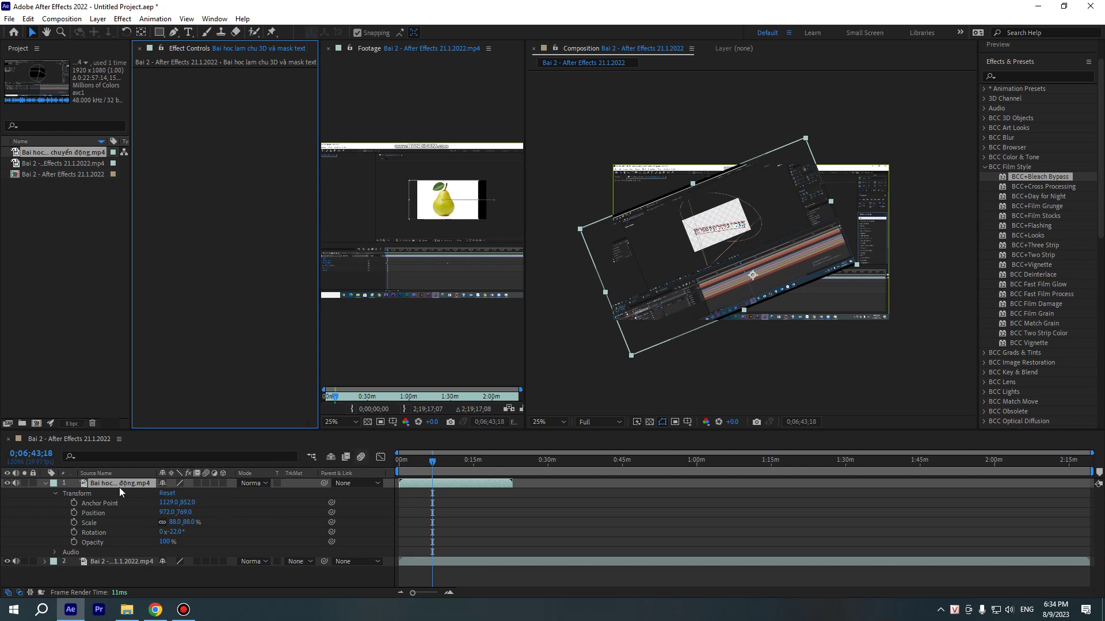
# Undo layer 1's effect and transform edits to restore 960,540, 100% scale and 0° rotation
pyautogui.click(96, 485)
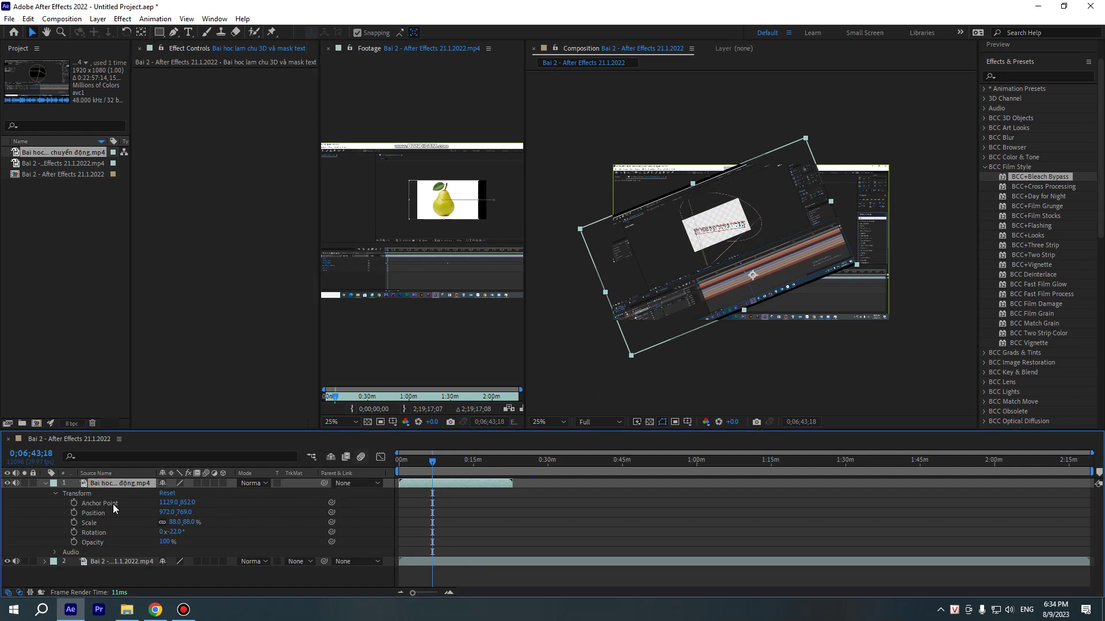
pyautogui.click(84, 496)
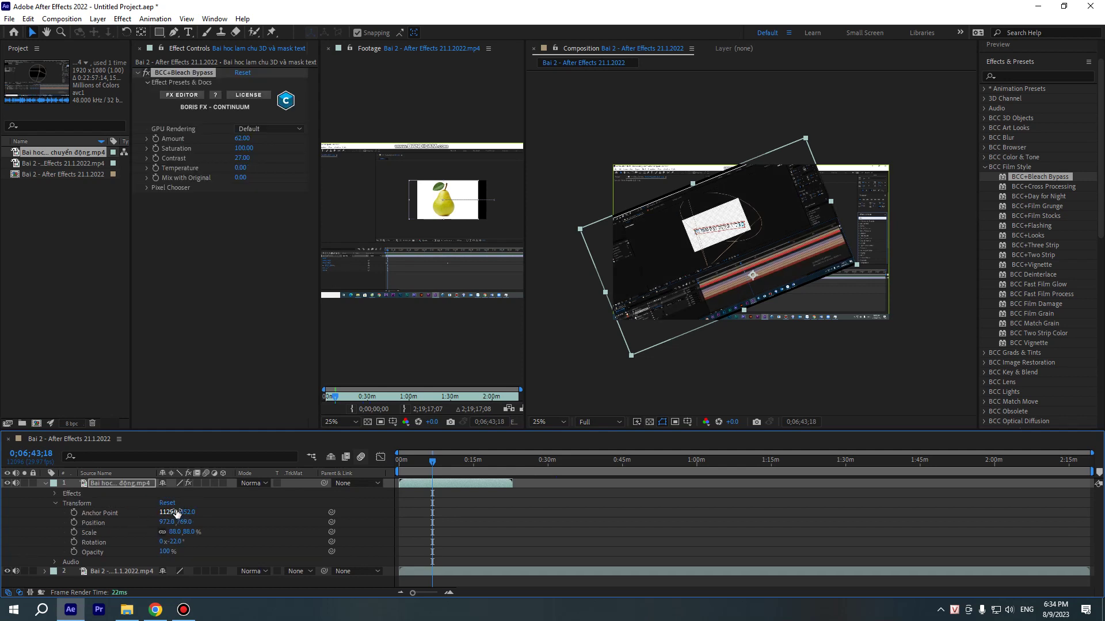
pyautogui.hotkey('ctrl', 'z')
pyautogui.hotkey('ctrl', 'z')
pyautogui.hotkey('ctrl', 'z')
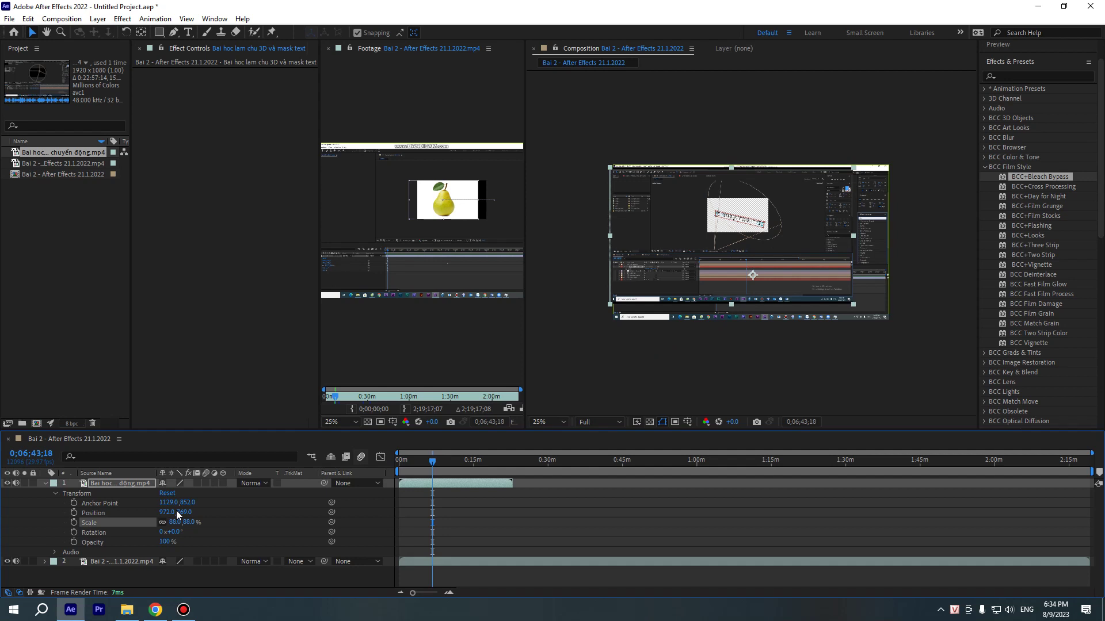
pyautogui.hotkey('ctrl', 'z')
pyautogui.hotkey('ctrl', 'z')
pyautogui.hotkey('ctrl', 'z')
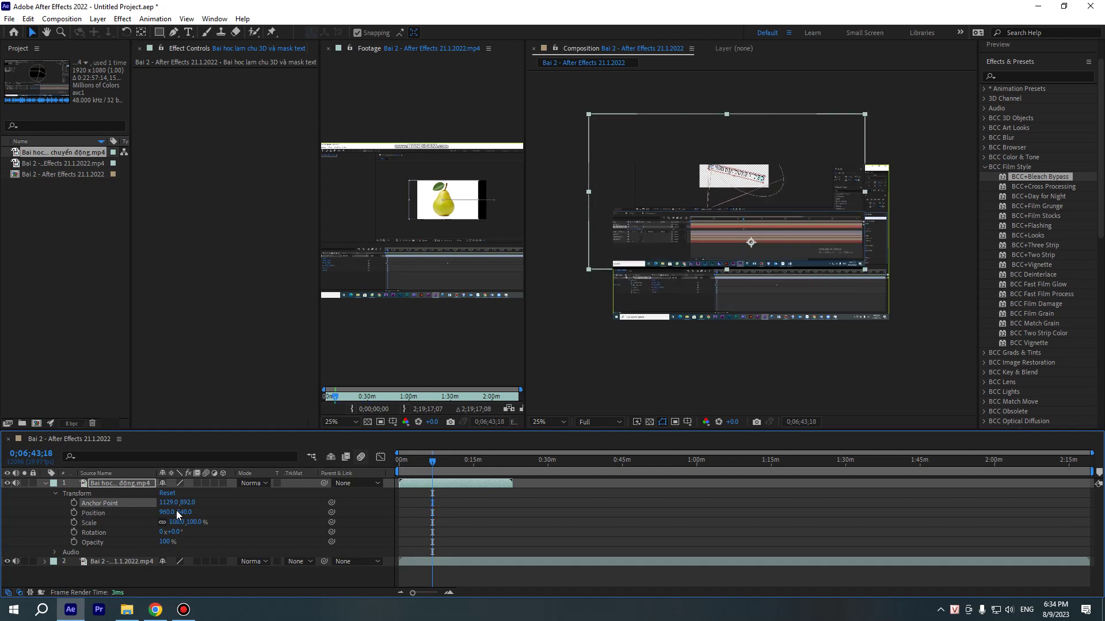
pyautogui.hotkey('ctrl', 'z')
pyautogui.hotkey('ctrl', 'z')
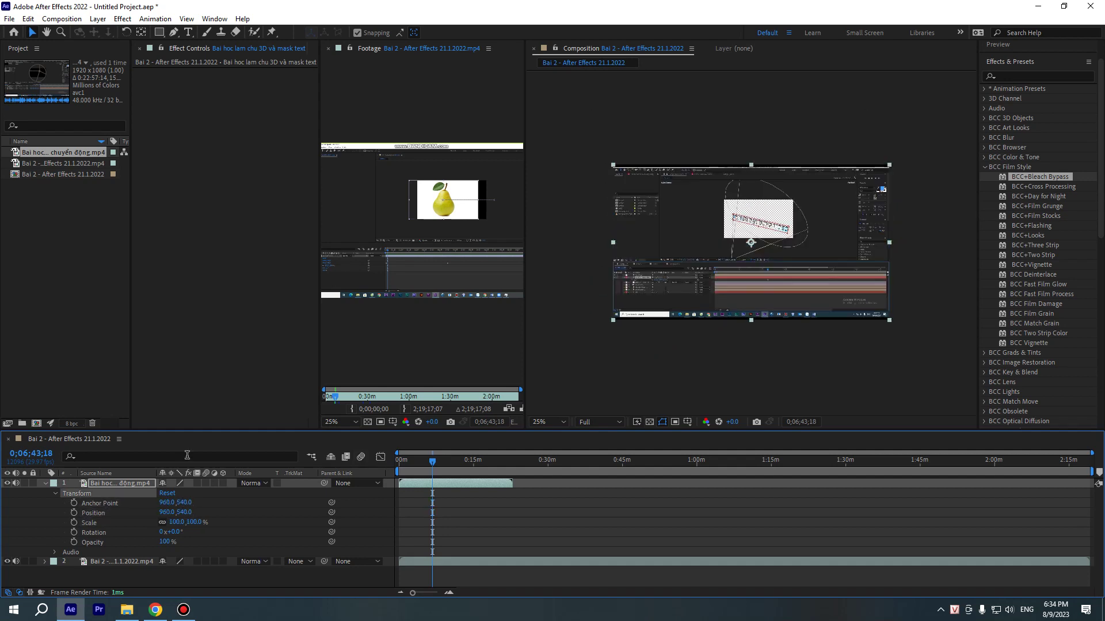
pyautogui.click(45, 483)
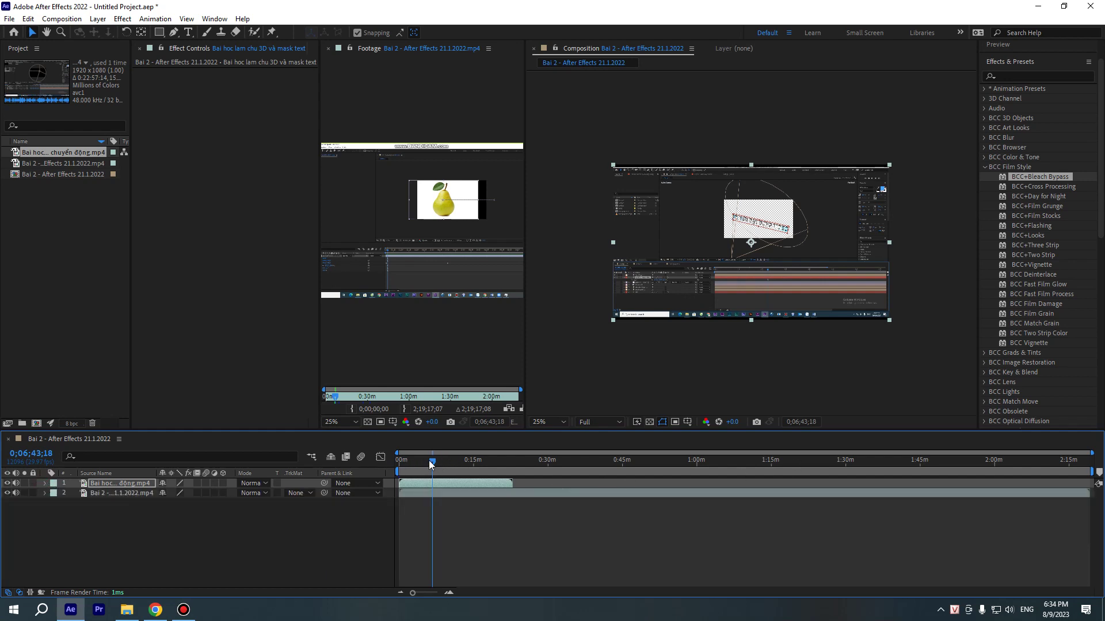
# Move the playhead to 0;00;27;24 and open the Window menu
pyautogui.moveTo(430, 460); pyautogui.dragTo(401, 460)
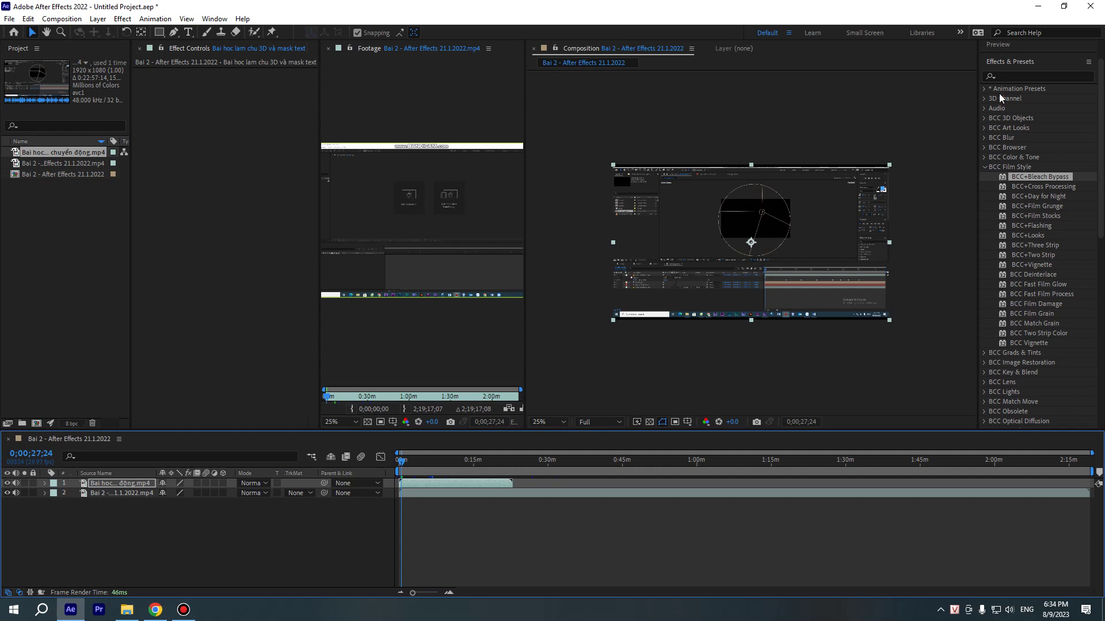
pyautogui.scroll(3, 999, 93)
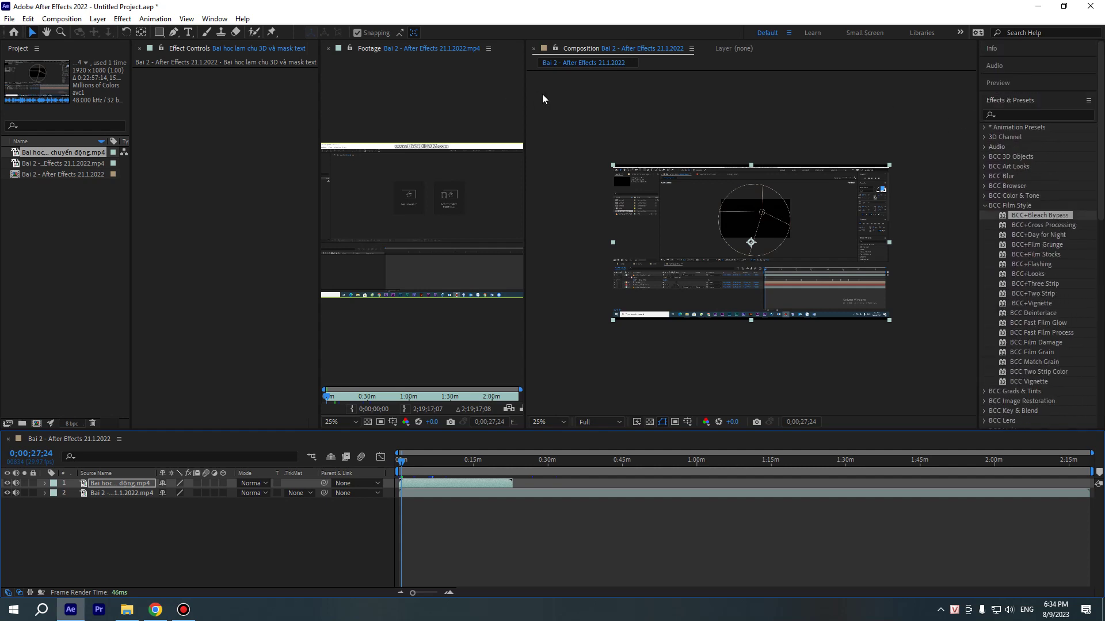
pyautogui.click(215, 19)
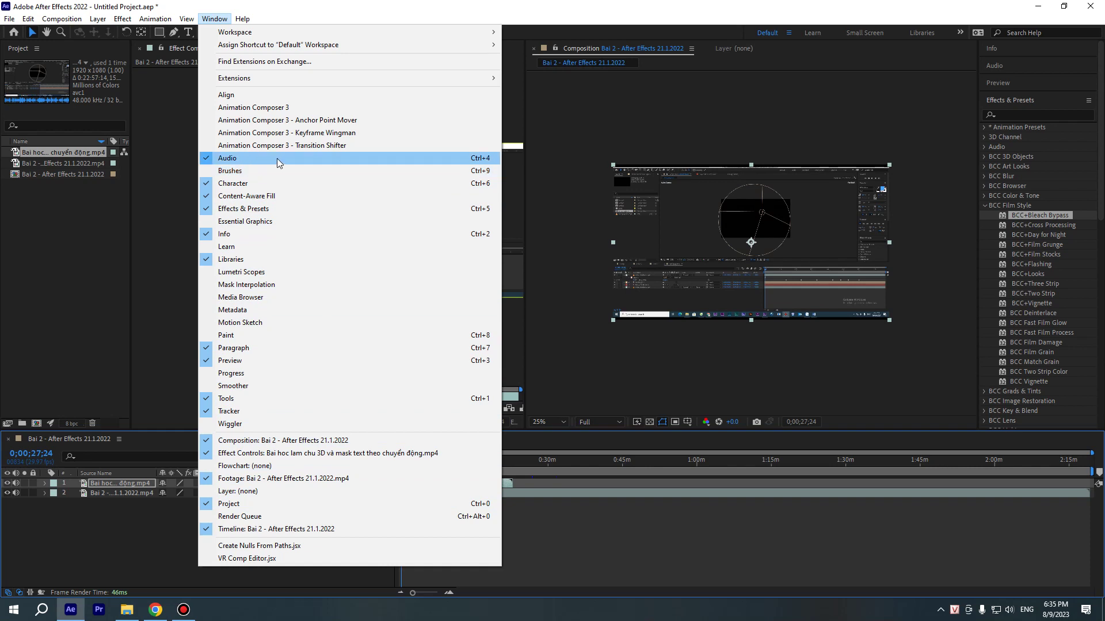
# Show and close the Audio panel, then set the current time to 0;00;13;27
pyautogui.click(207, 162)
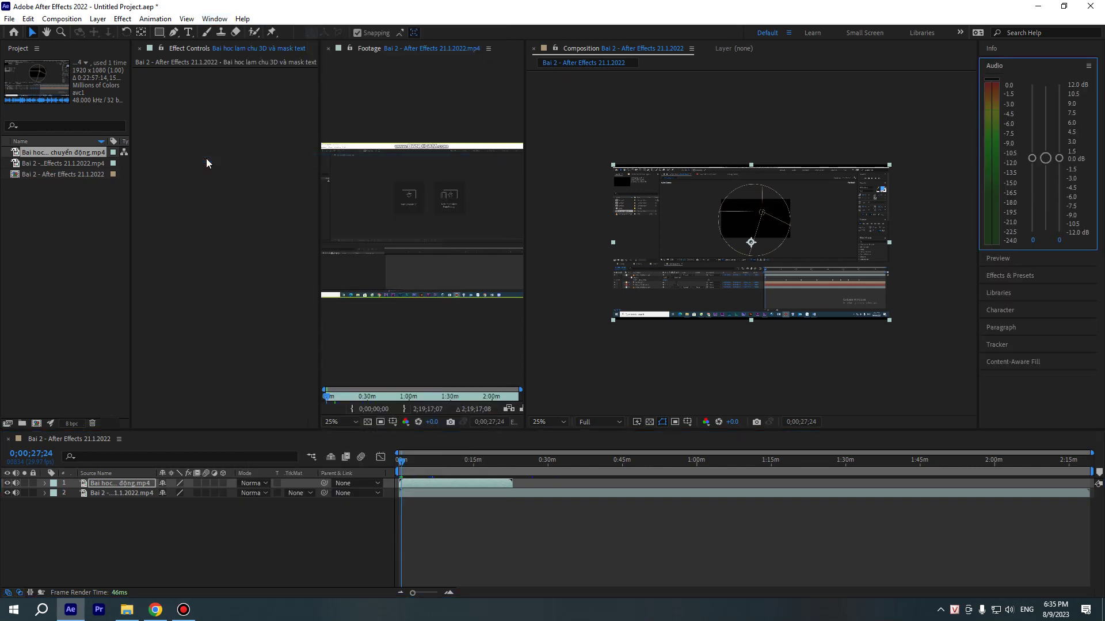
pyautogui.rightClick(1034, 67)
pyautogui.click(1043, 69)
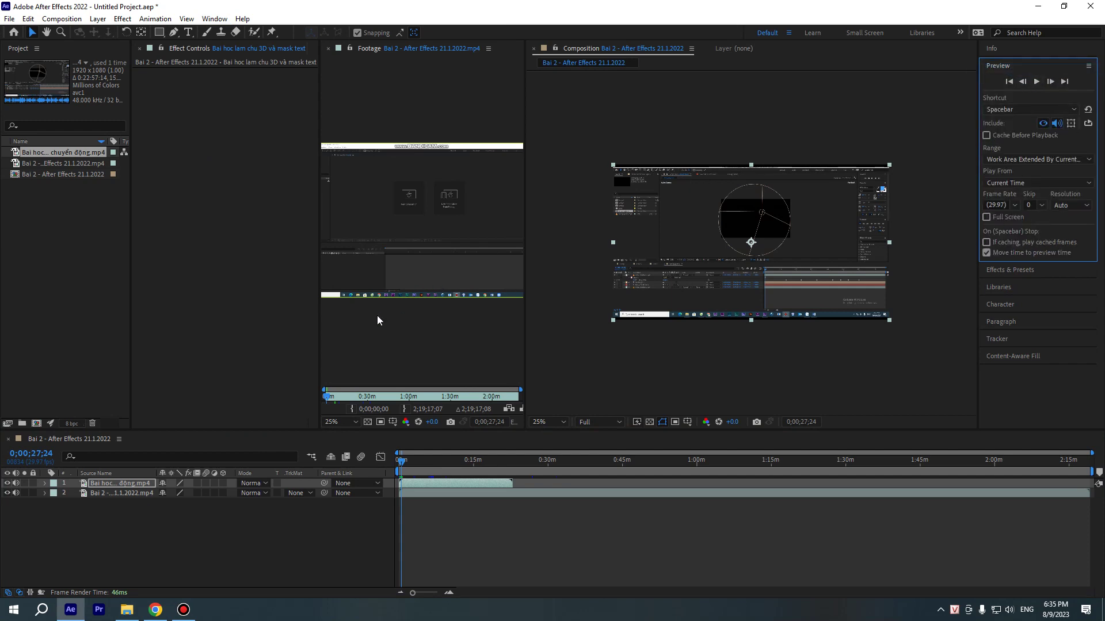
pyautogui.click(400, 463)
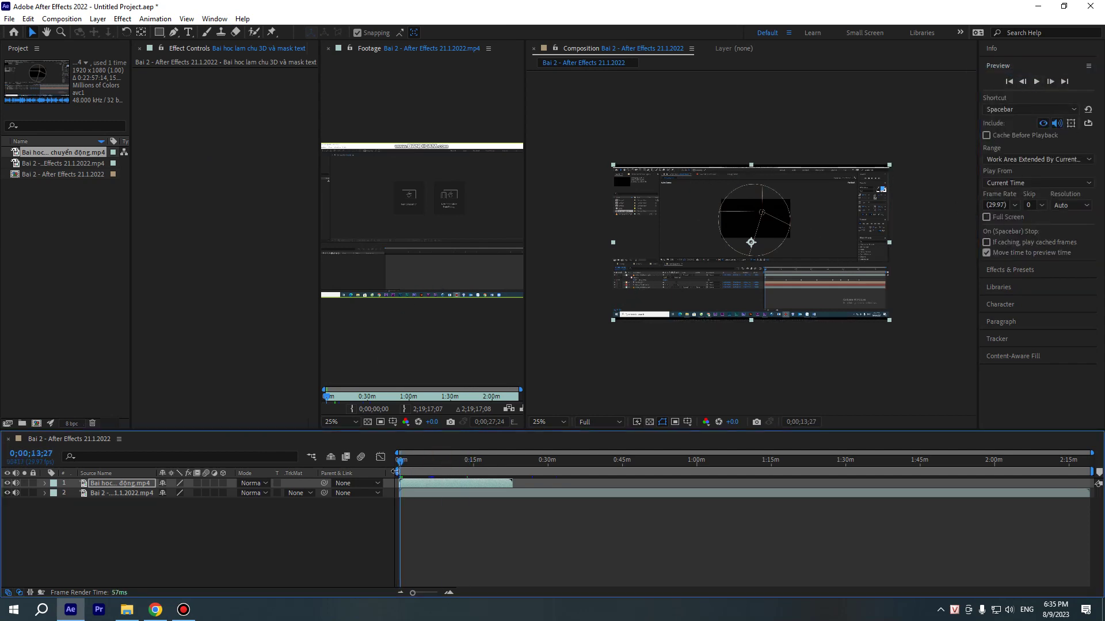
pyautogui.click(229, 511)
# Import Math Green Screen Effect (Free).mp4 from the Vy Huu folder on Setup (E:)
pyautogui.doubleClick(43, 239)
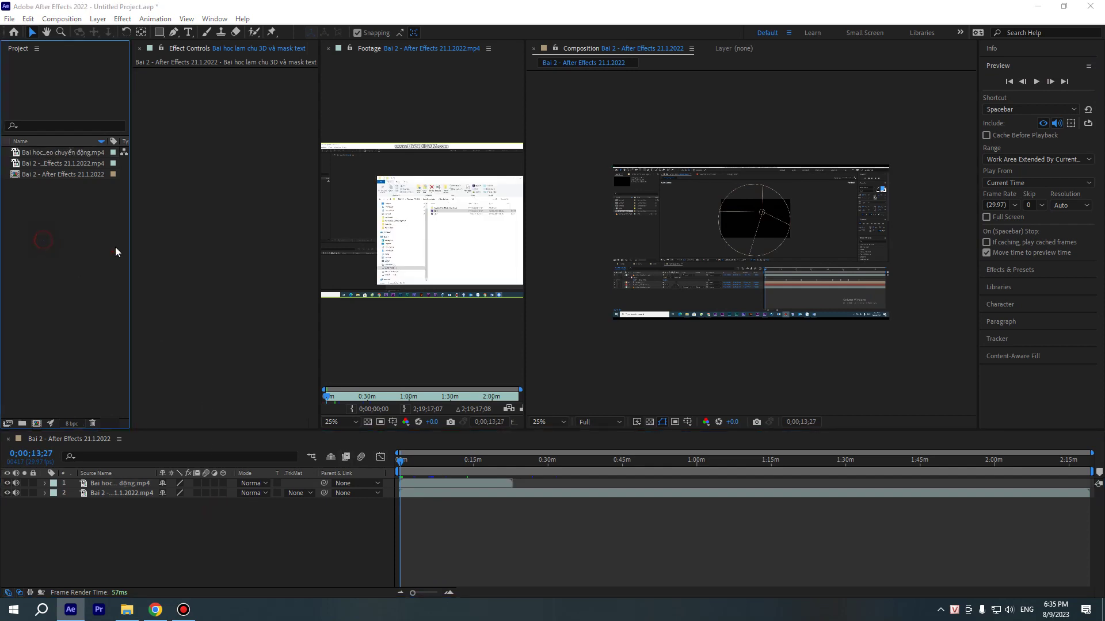
pyautogui.hotkey('alt', 'Up')
pyautogui.hotkey('alt', 'Up')
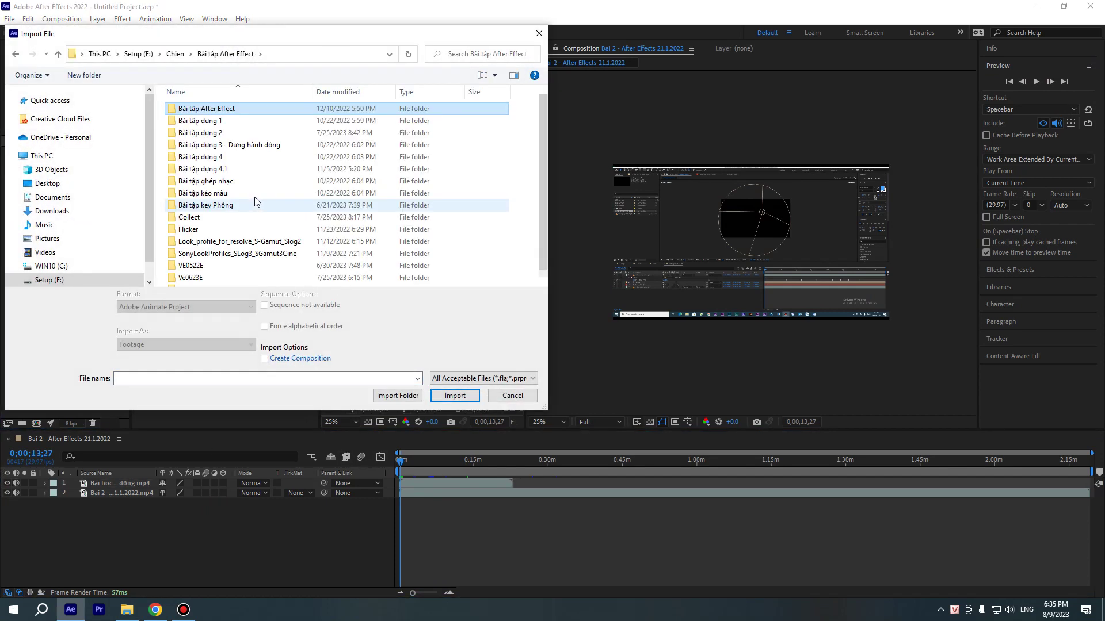
pyautogui.hotkey('alt', 'Up')
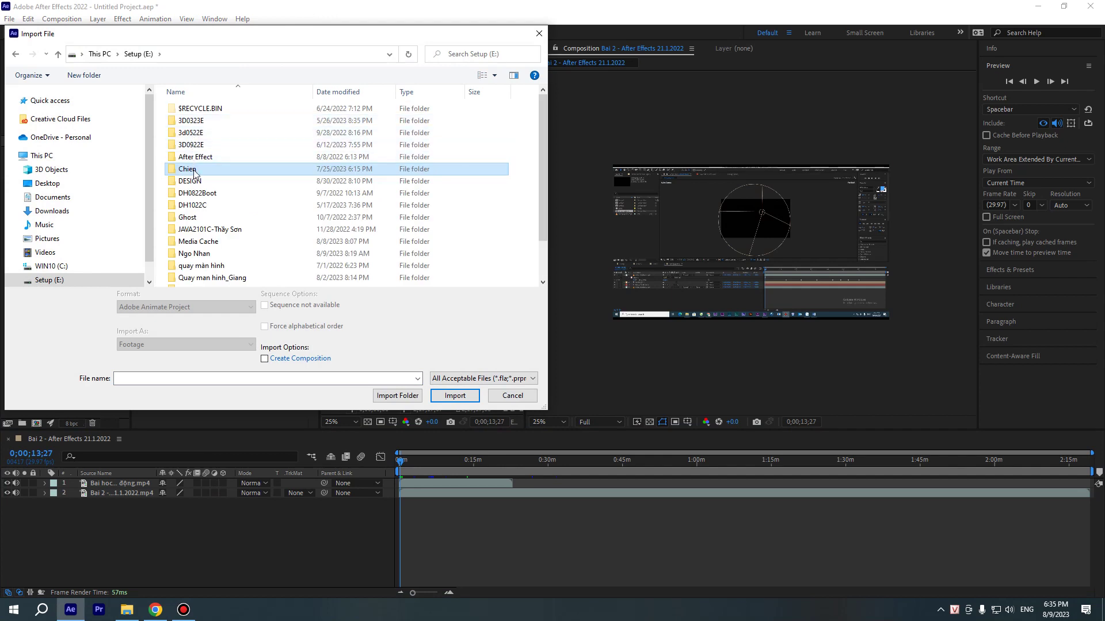
pyautogui.scroll(-2, 208, 271)
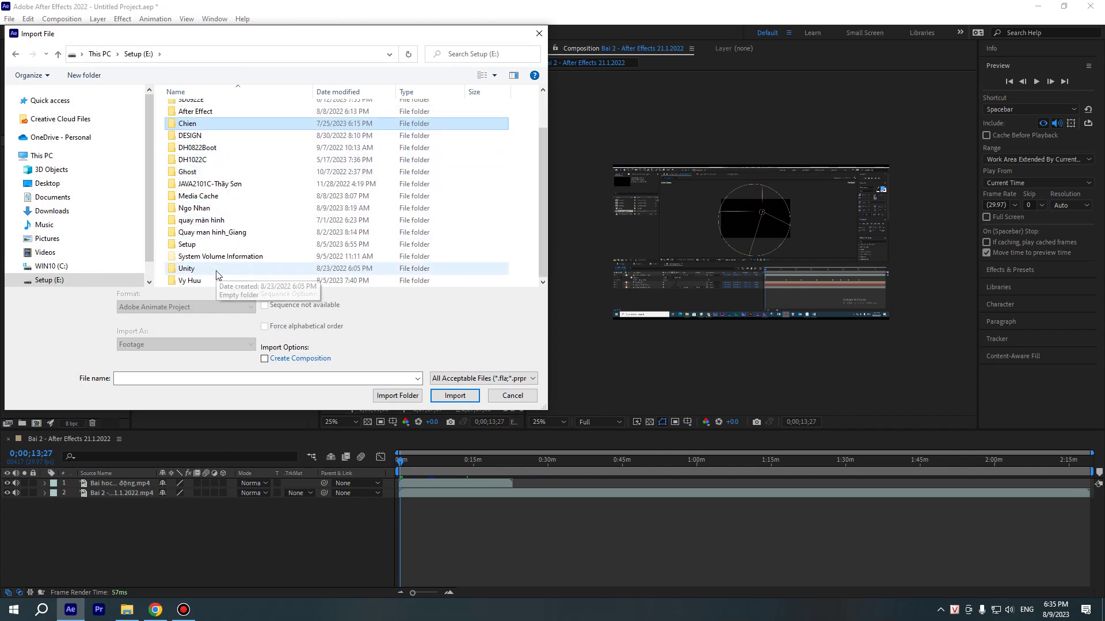
pyautogui.doubleClick(207, 280)
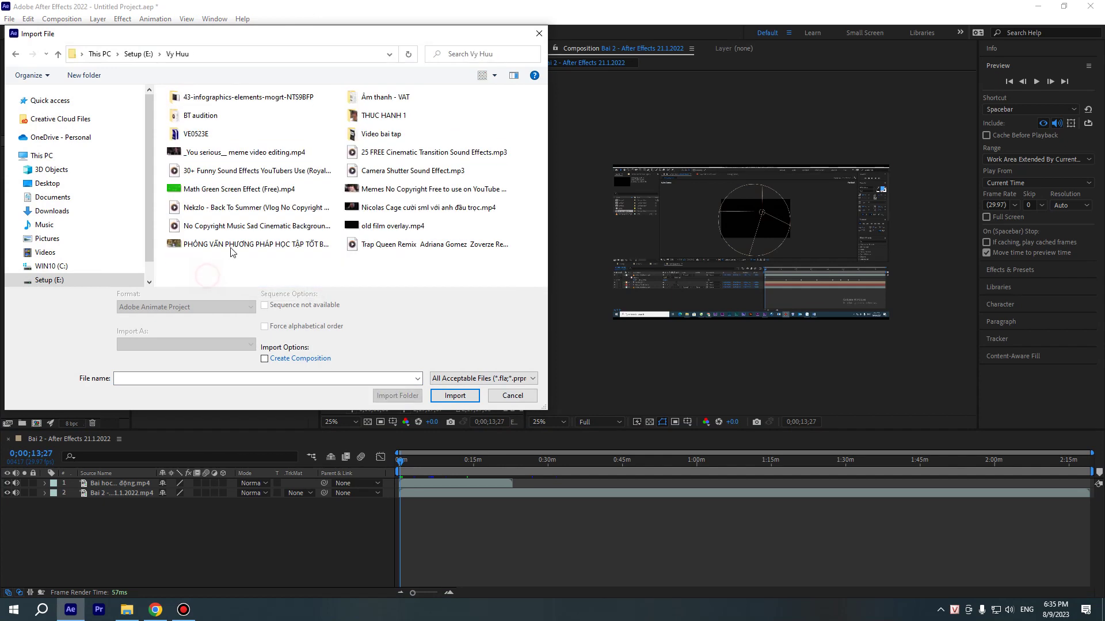
pyautogui.doubleClick(232, 190)
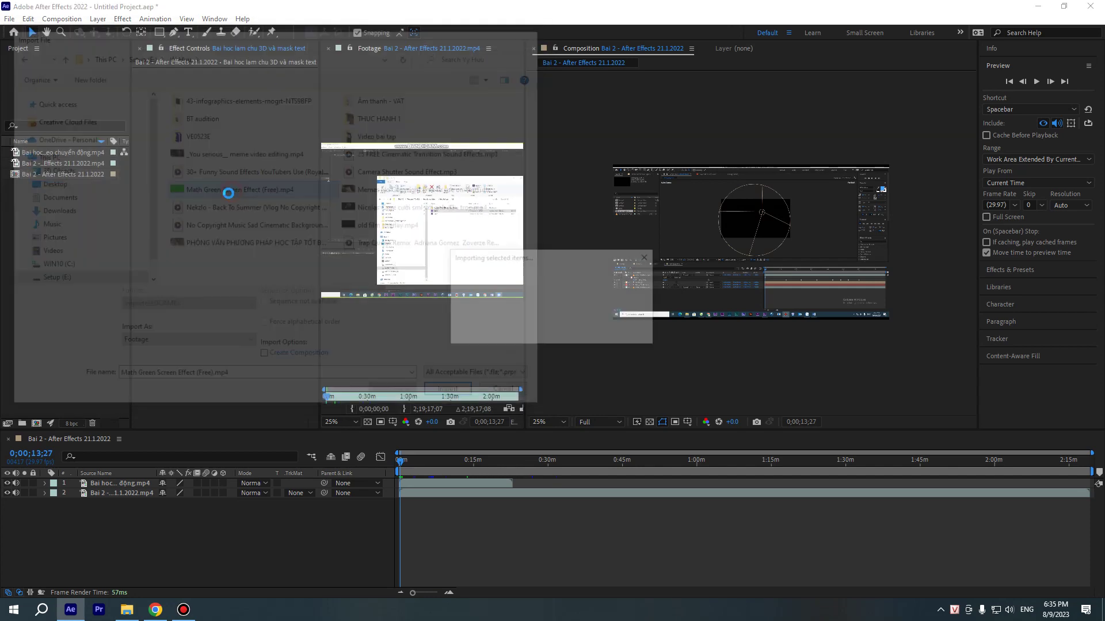
pyautogui.click(76, 240)
# Preview the Math Green Screen clip in a widened Footage panel, then add it as layer 1
pyautogui.click(32, 153)
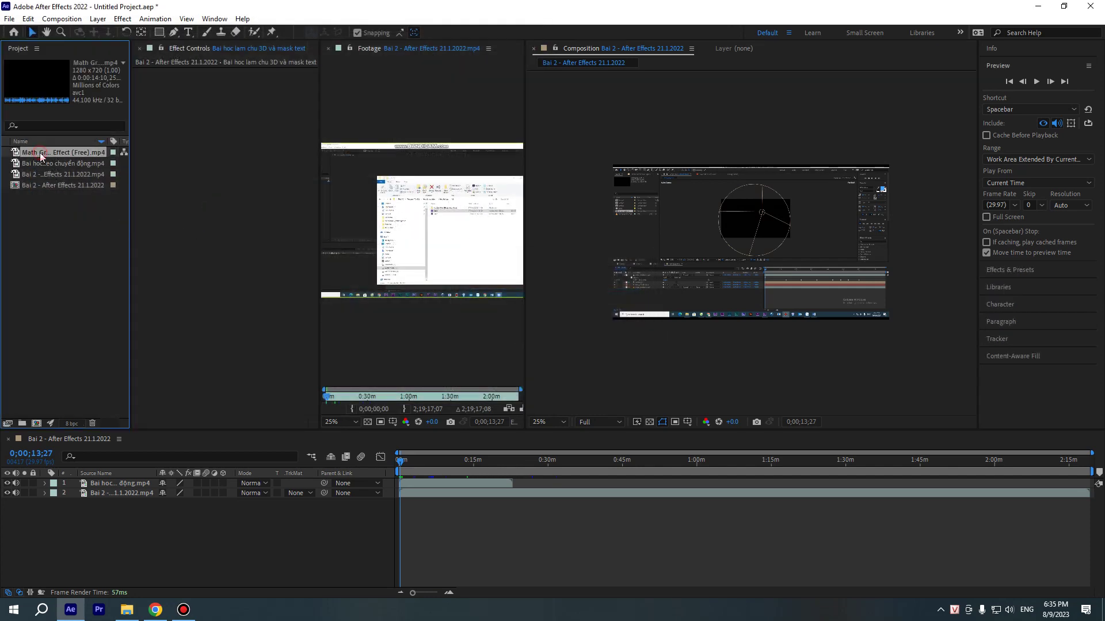
pyautogui.doubleClick(16, 153)
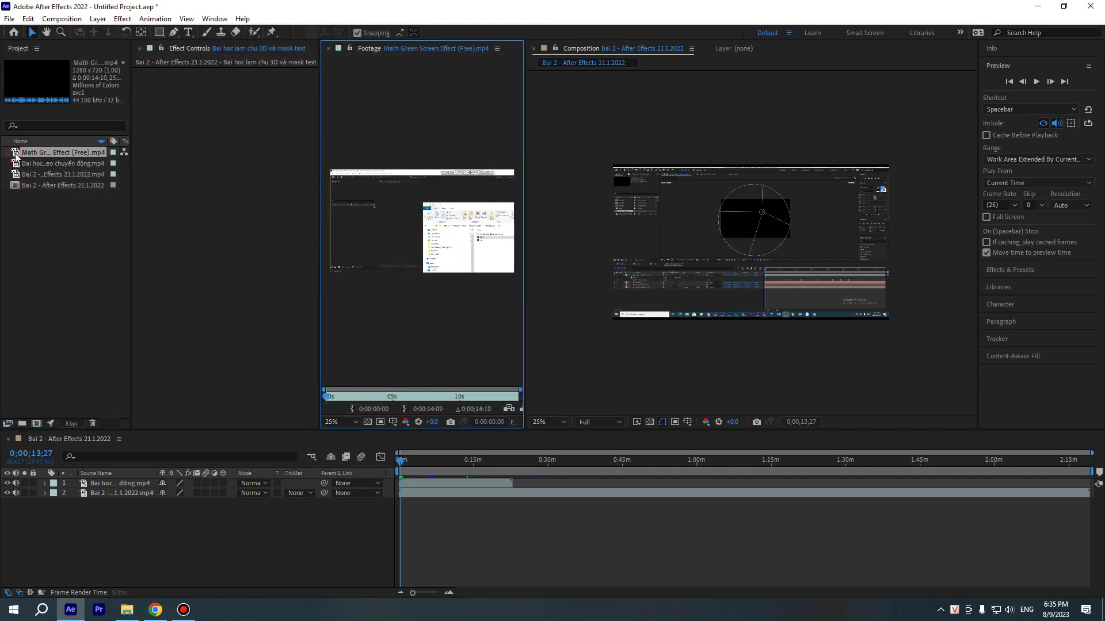
pyautogui.moveTo(319, 249); pyautogui.dragTo(247, 248)
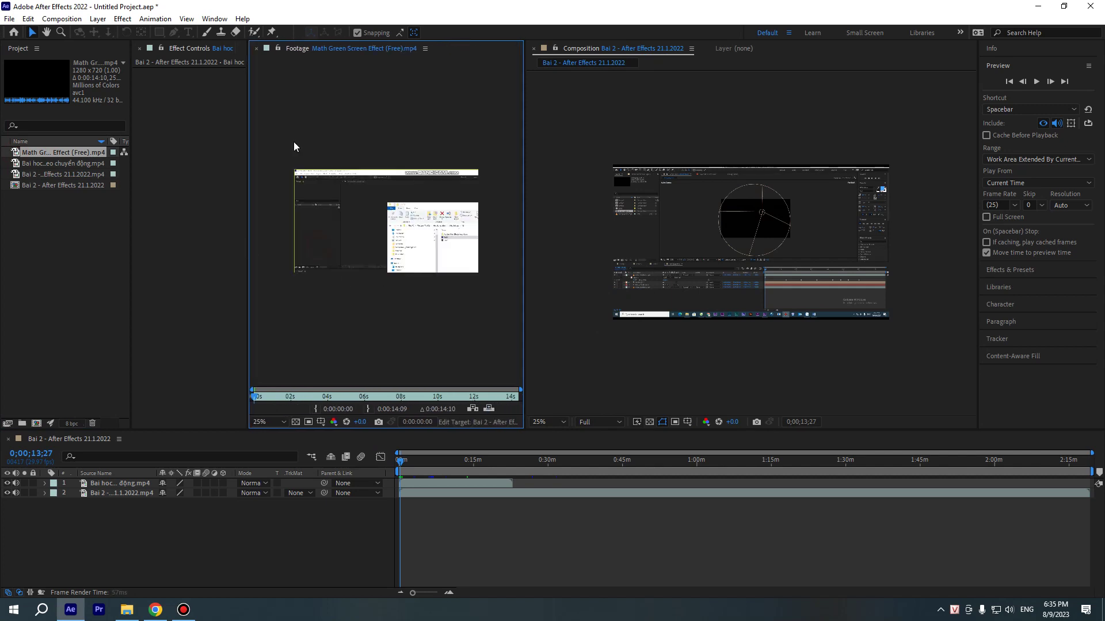
pyautogui.moveTo(521, 236); pyautogui.dragTo(562, 235)
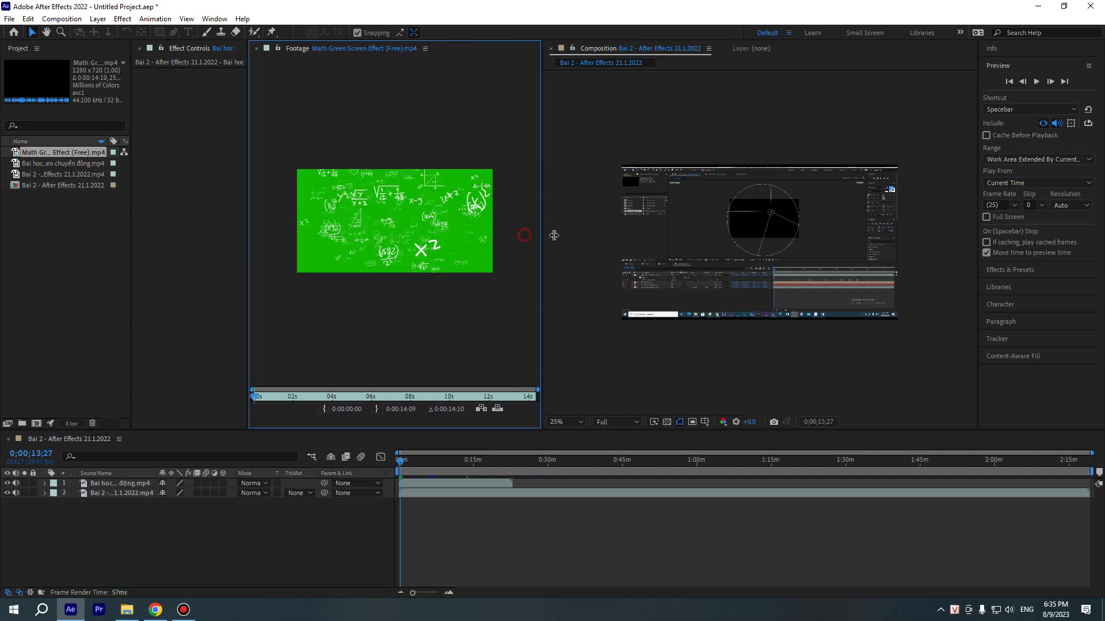
pyautogui.moveTo(279, 399)
pyautogui.mouseDown()
pyautogui.moveTo(461, 387)
pyautogui.moveTo(301, 398)
pyautogui.mouseUp()
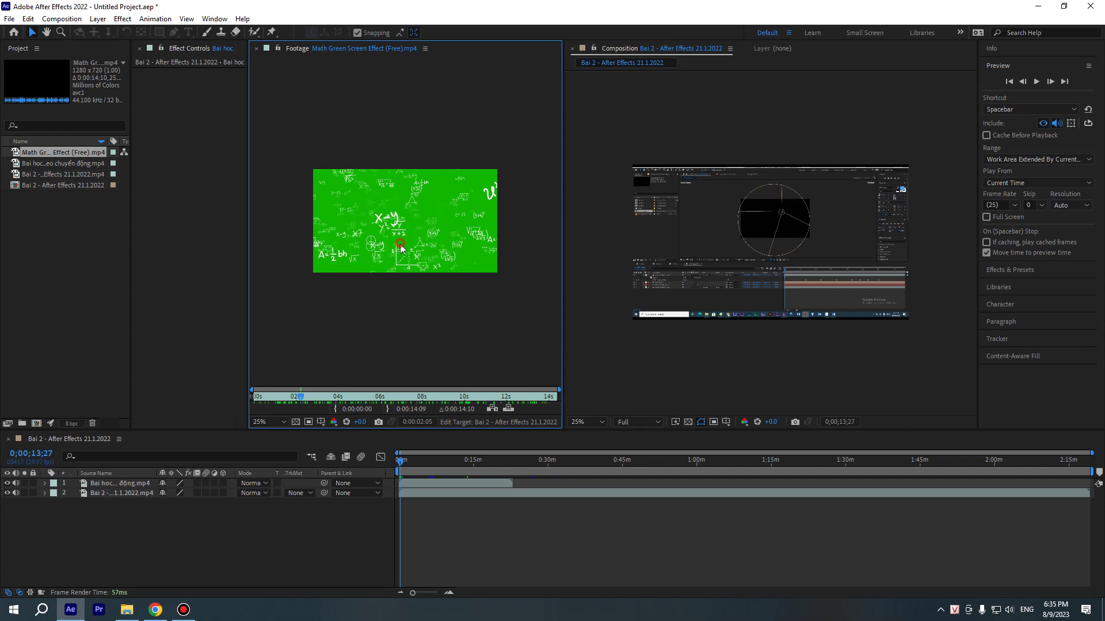
pyautogui.moveTo(31, 155); pyautogui.dragTo(426, 495)
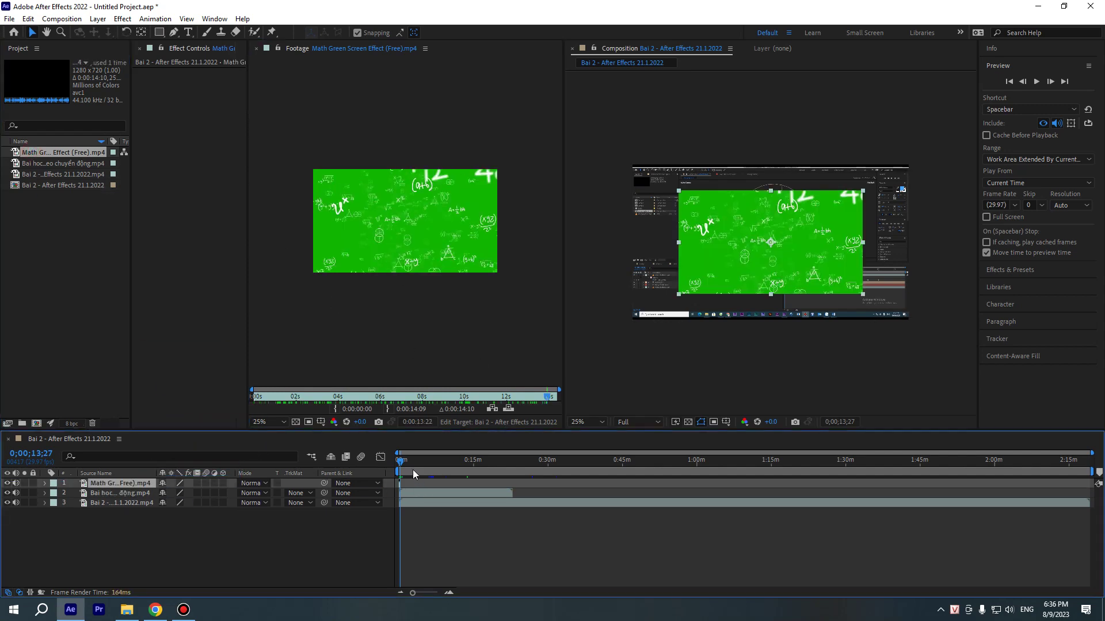
# Shift the green math layer so it starts around 0;00;05
pyautogui.press('Home')
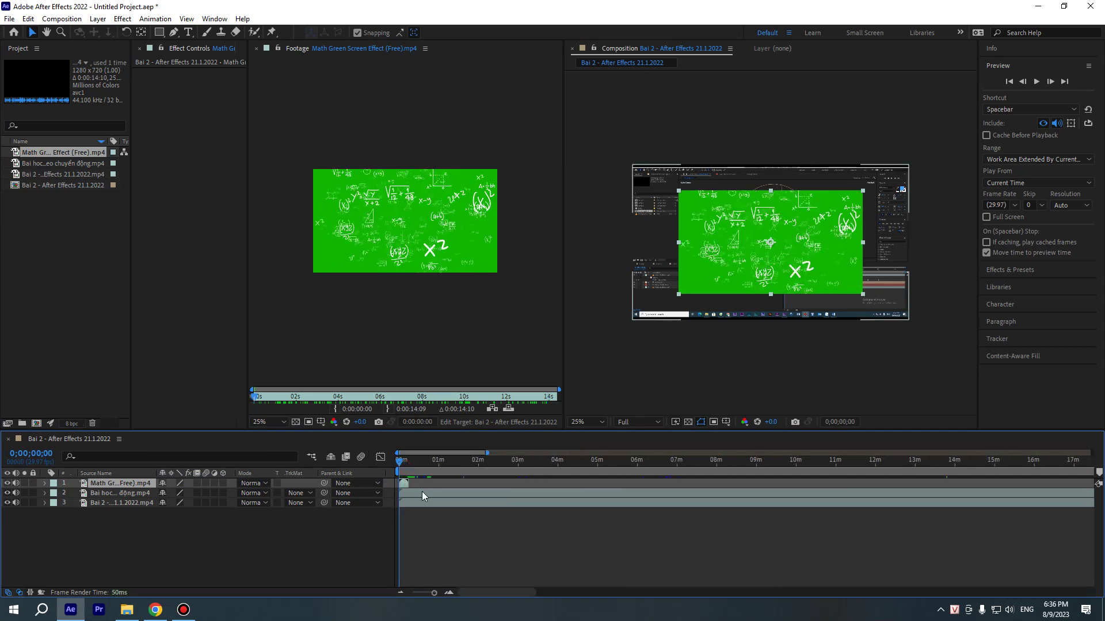
pyautogui.moveTo(417, 485)
pyautogui.mouseDown()
pyautogui.moveTo(529, 484)
pyautogui.moveTo(458, 484)
pyautogui.mouseUp()
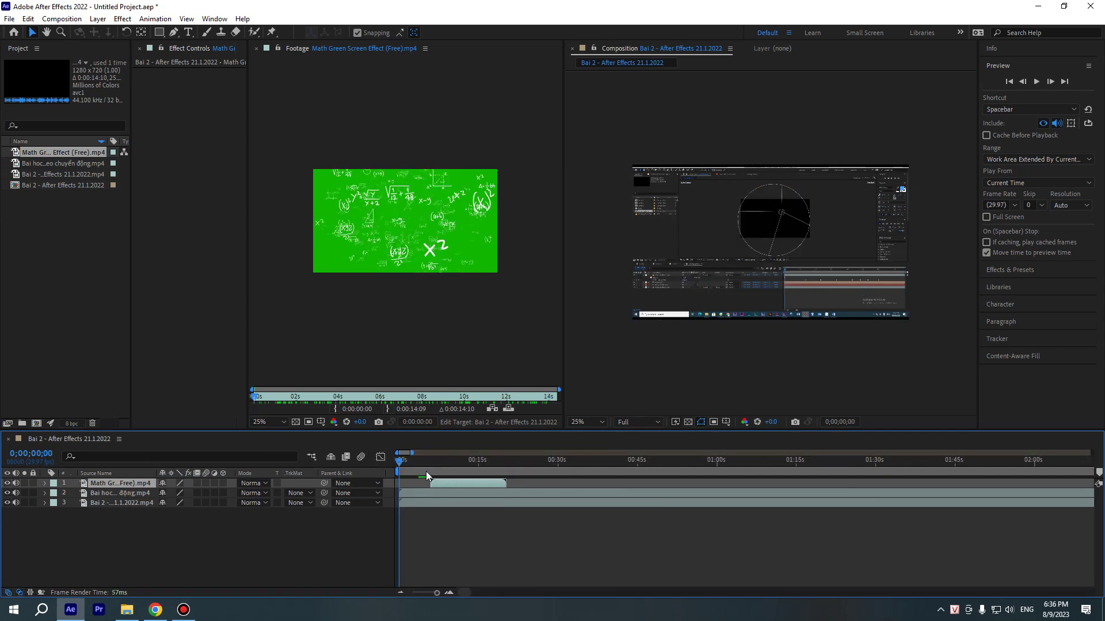
pyautogui.click(468, 465)
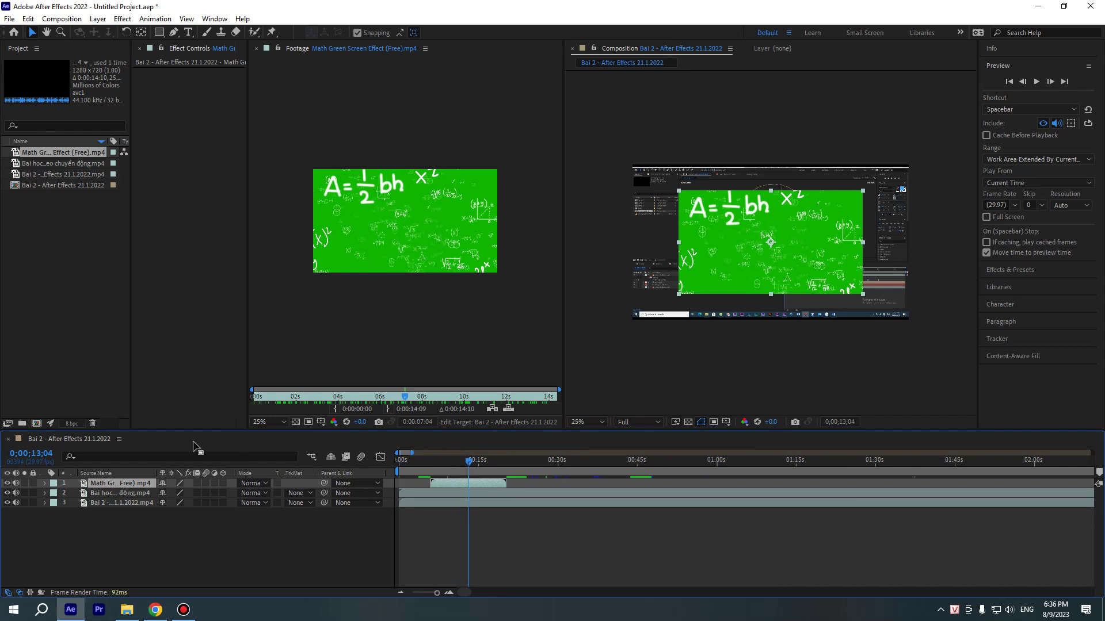
# Scrub to 0;00;11;09 to preview the green clip, then select only layer 1
pyautogui.moveTo(471, 465); pyautogui.dragTo(460, 472)
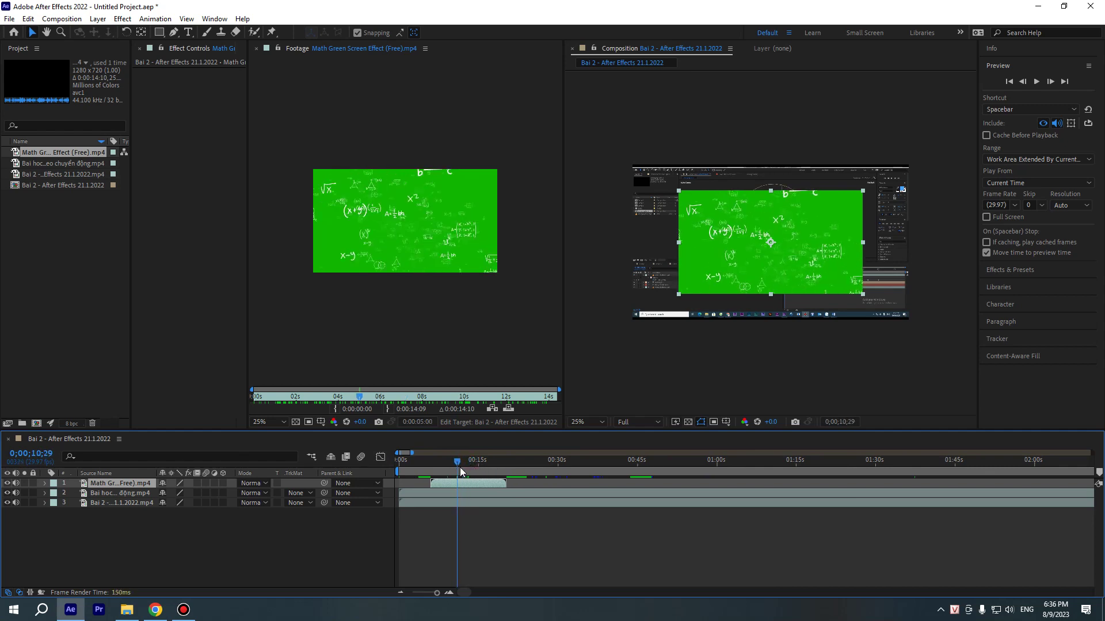
pyautogui.click(506, 515)
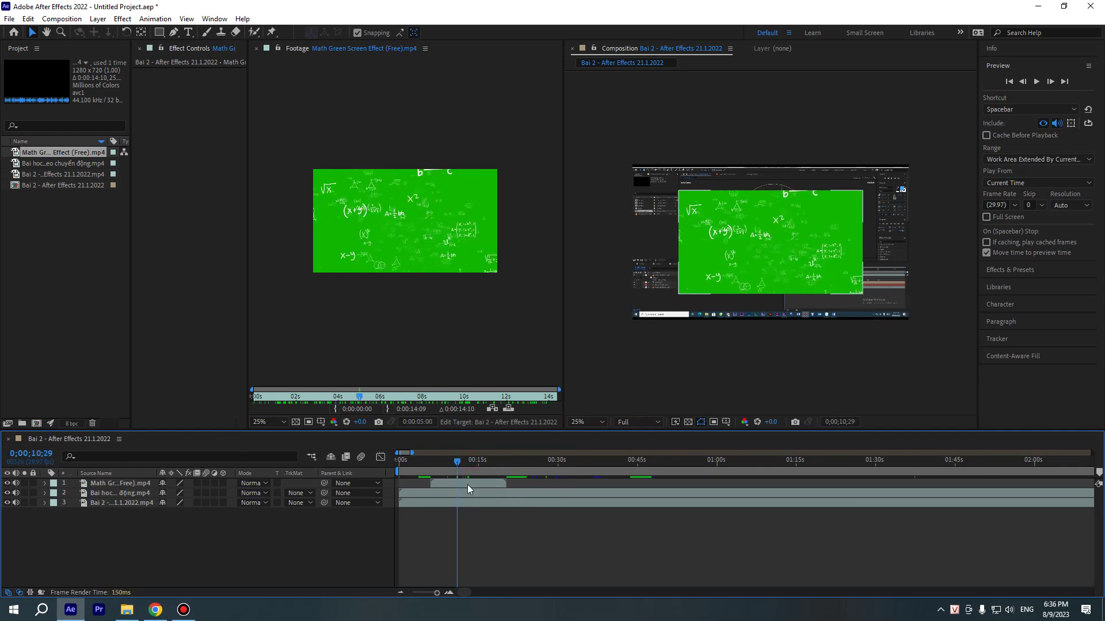
pyautogui.moveTo(201, 536); pyautogui.dragTo(129, 485)
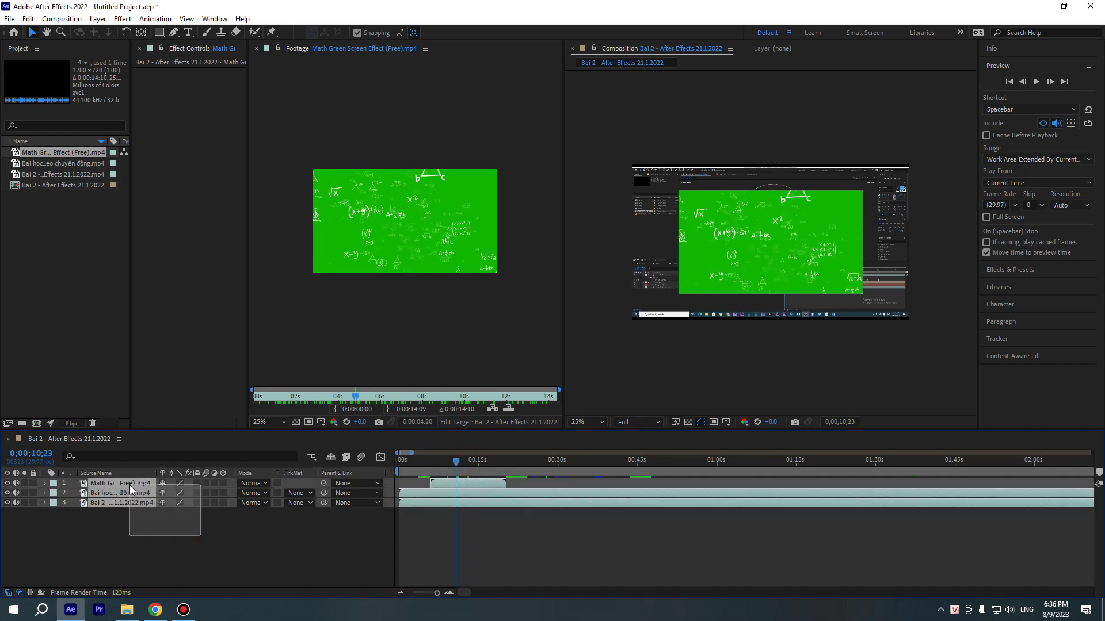
pyautogui.moveTo(527, 474)
pyautogui.mouseDown()
pyautogui.moveTo(501, 472)
pyautogui.moveTo(827, 511)
pyautogui.moveTo(417, 525)
pyautogui.mouseUp()
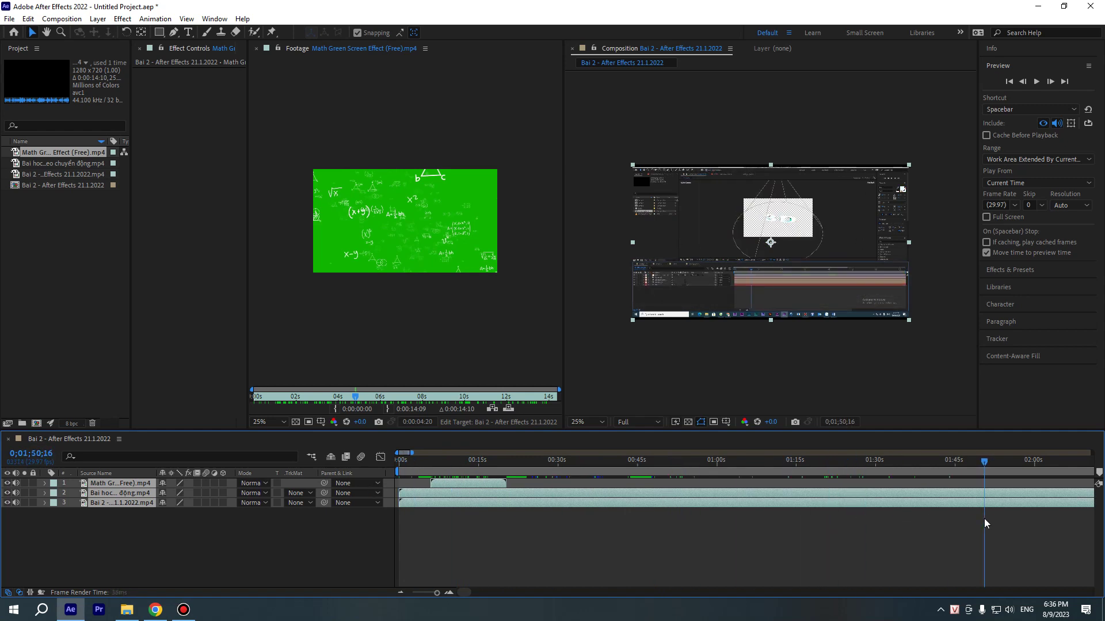
pyautogui.click(458, 464)
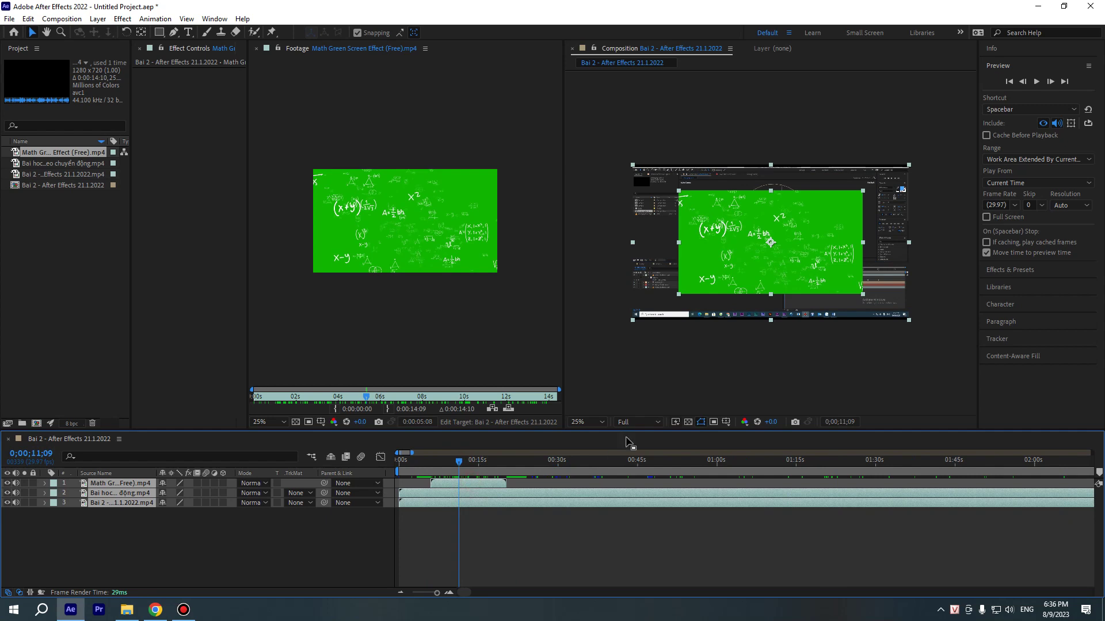
pyautogui.click(214, 529)
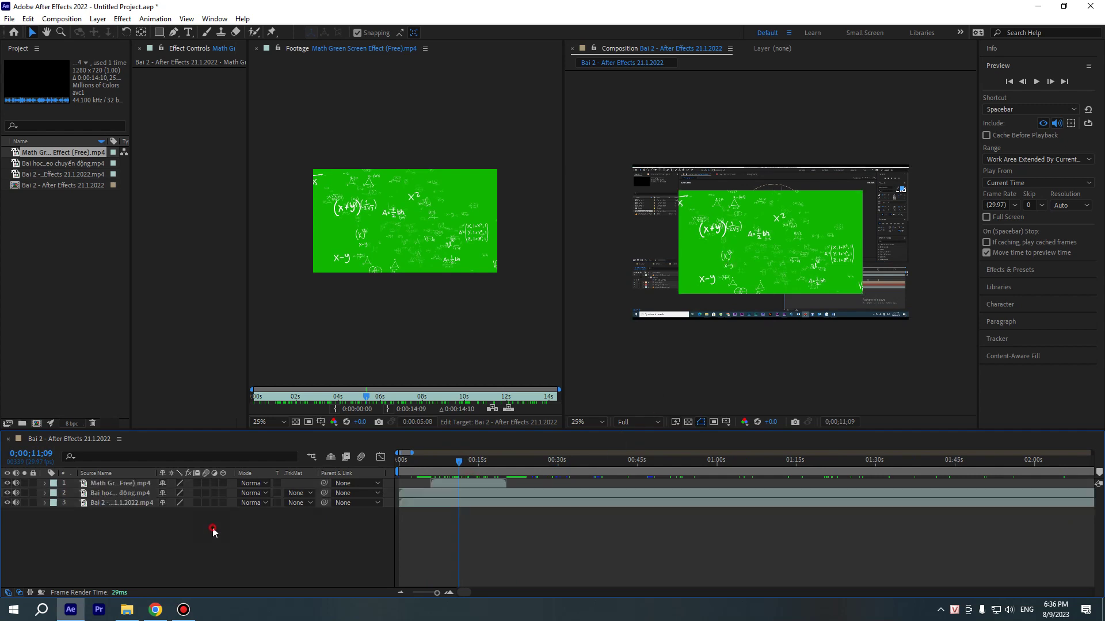
pyautogui.click(110, 484)
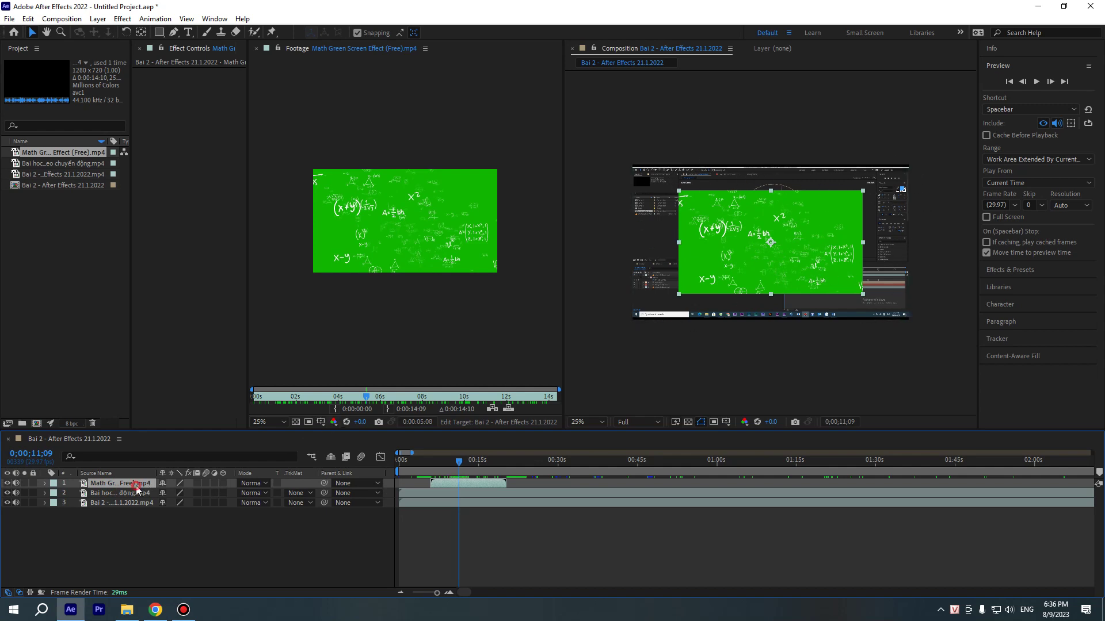
# Expand layer 1's Transform and compare 150% against 100% Scale, ending at 100%
pyautogui.click(45, 484)
pyautogui.click(55, 495)
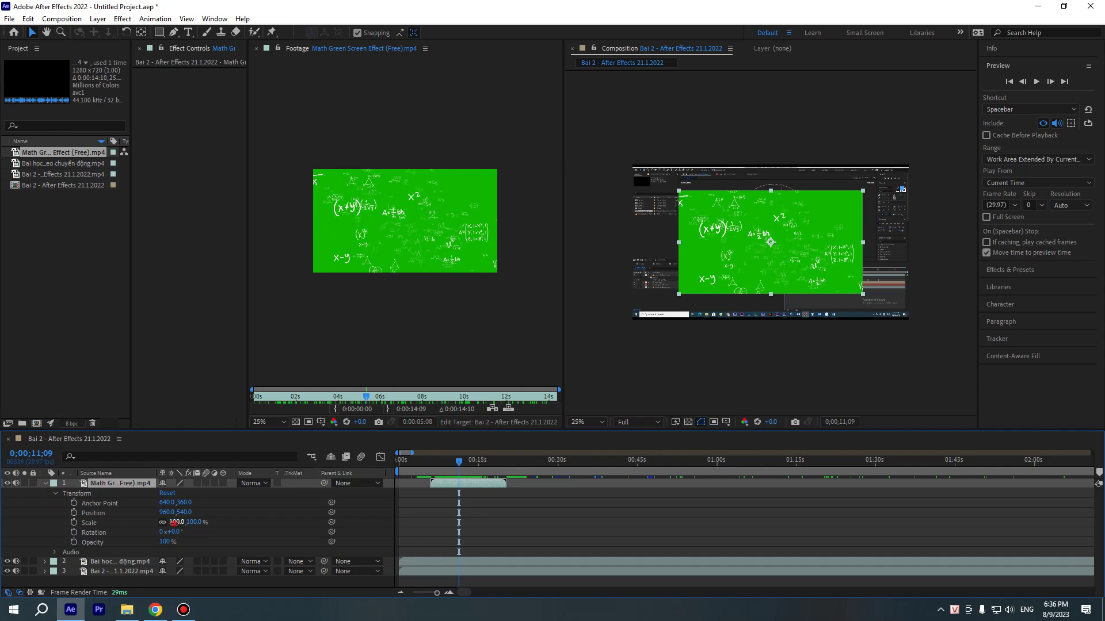
pyautogui.moveTo(175, 522); pyautogui.dragTo(208, 528)
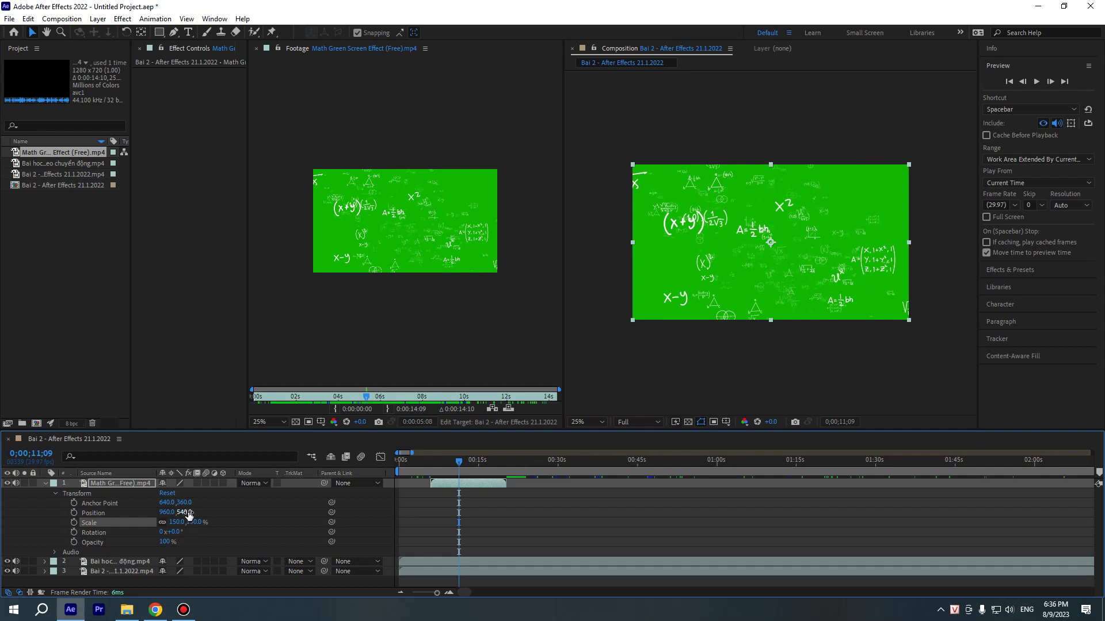
pyautogui.hotkey('ctrl', 'z')
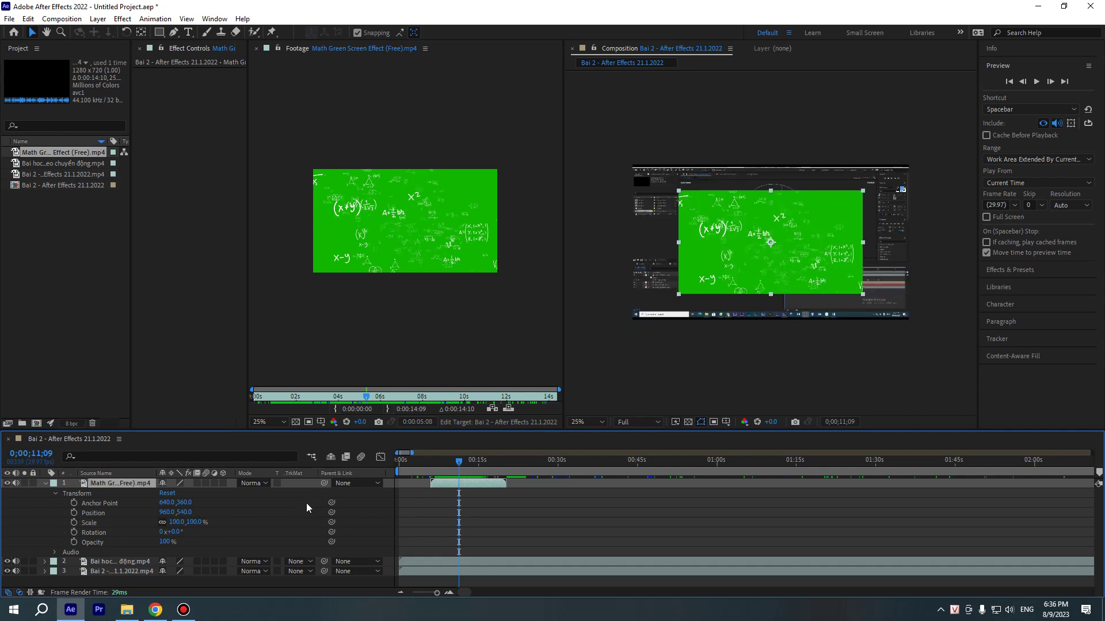
pyautogui.hotkey('ctrl', 'shift', 'z')
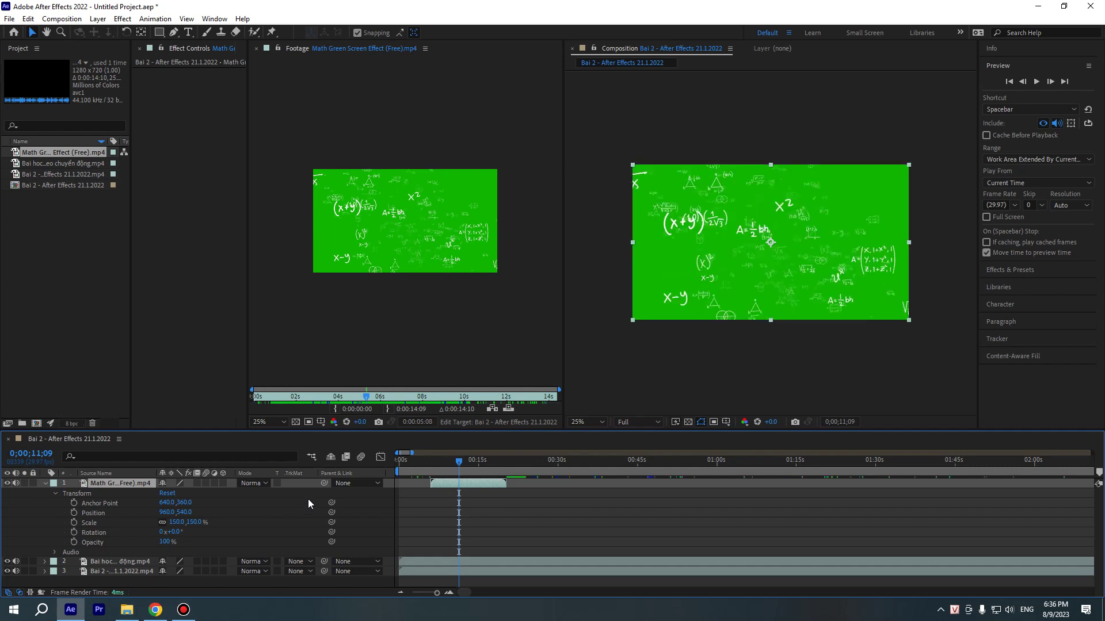
pyautogui.hotkey('ctrl', 'z')
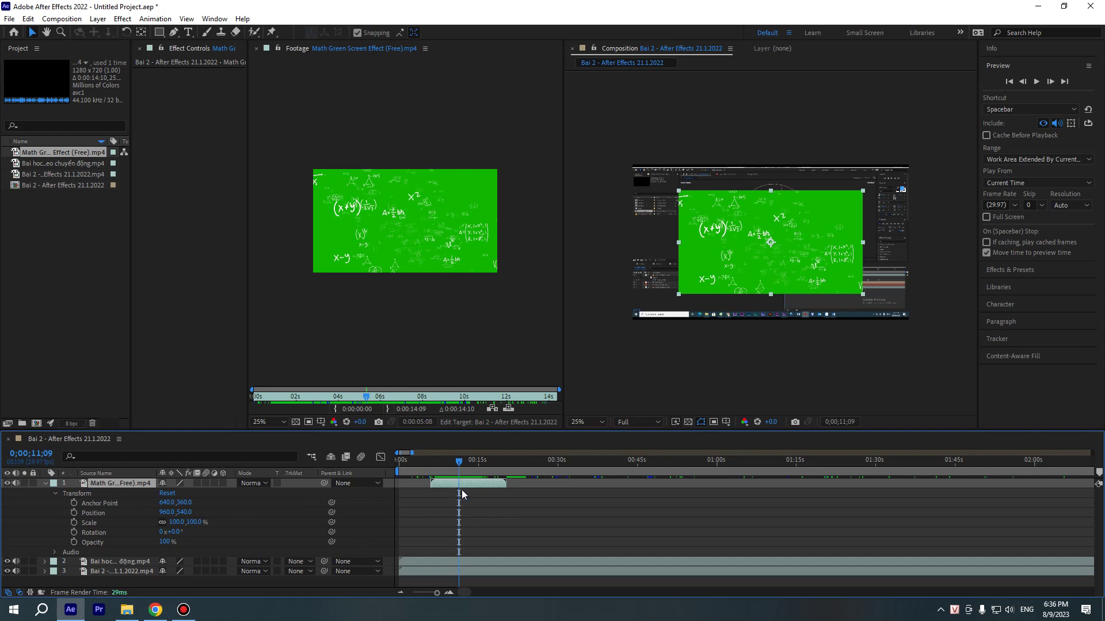
# Fit the green layer to the composition at 150% scale, then scrub to about 0;00;14;17
pyautogui.rightClick(466, 486)
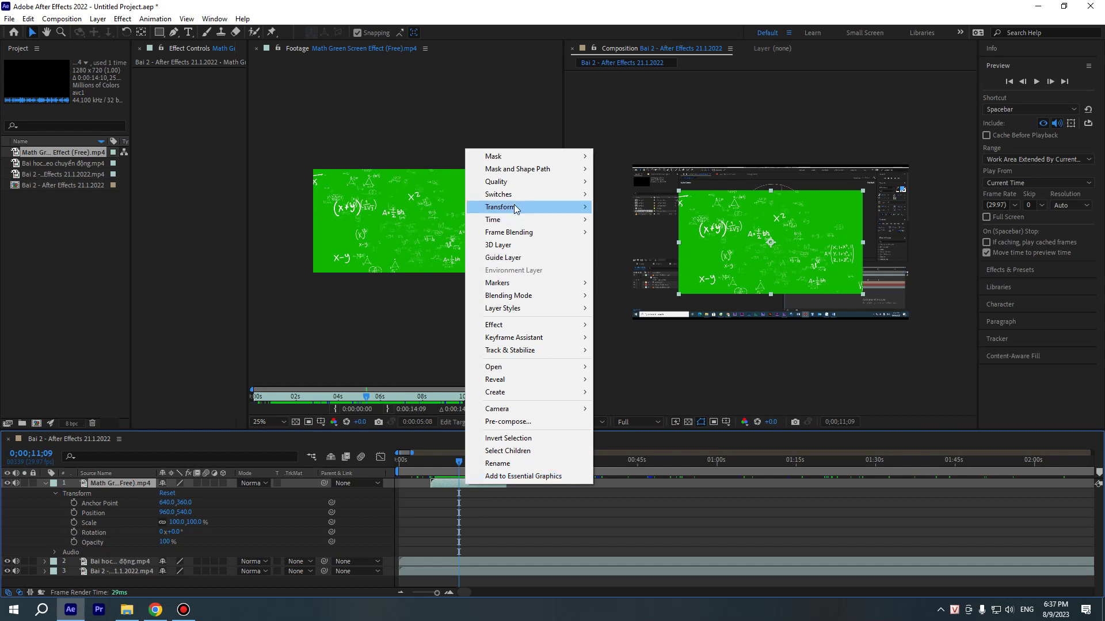
pyautogui.moveTo(515, 207)
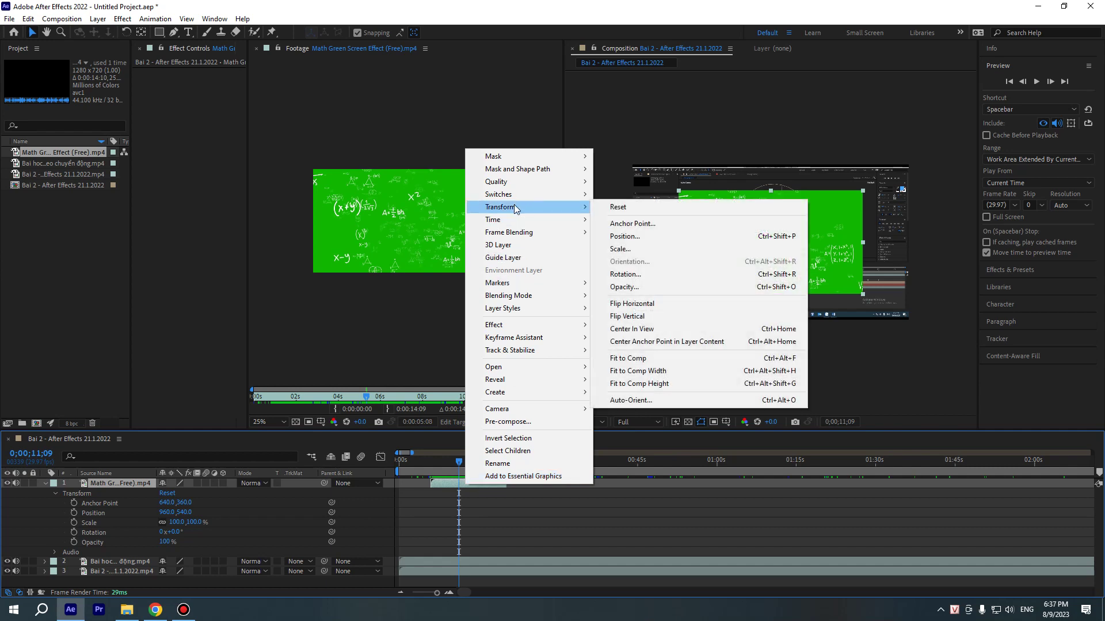
pyautogui.click(637, 364)
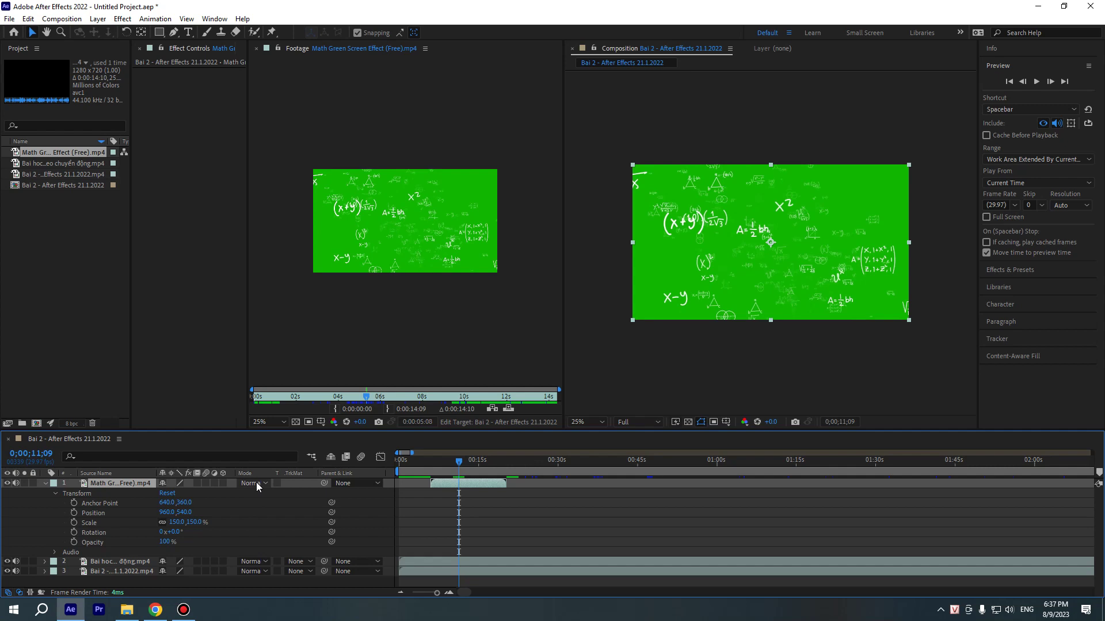
pyautogui.hotkey('ctrl', 'z')
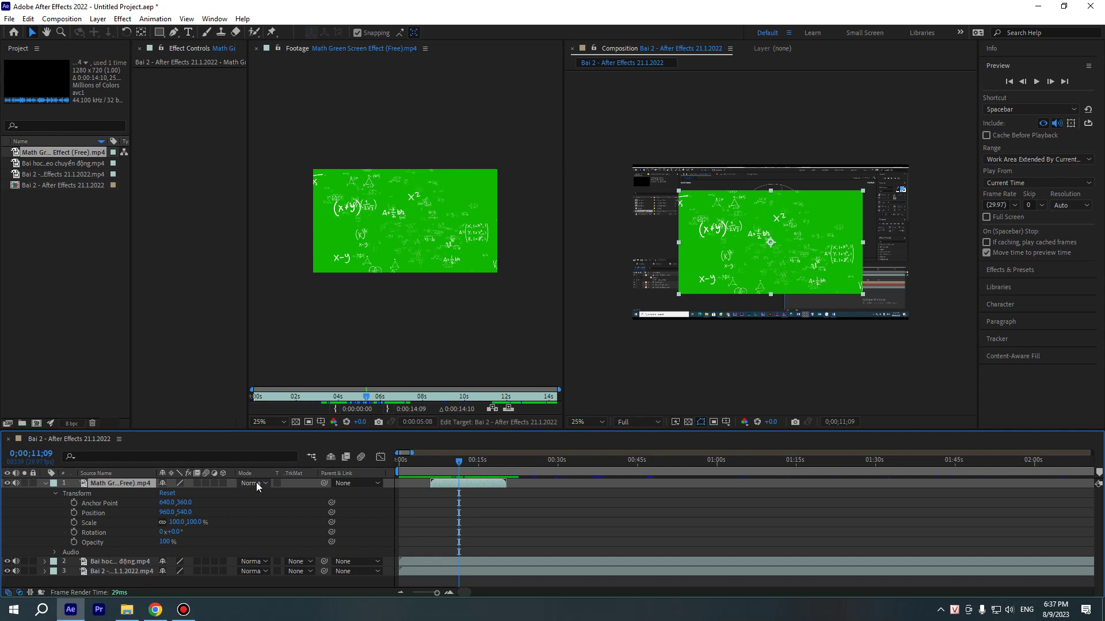
pyautogui.hotkey('ctrl', 'shift', 'z')
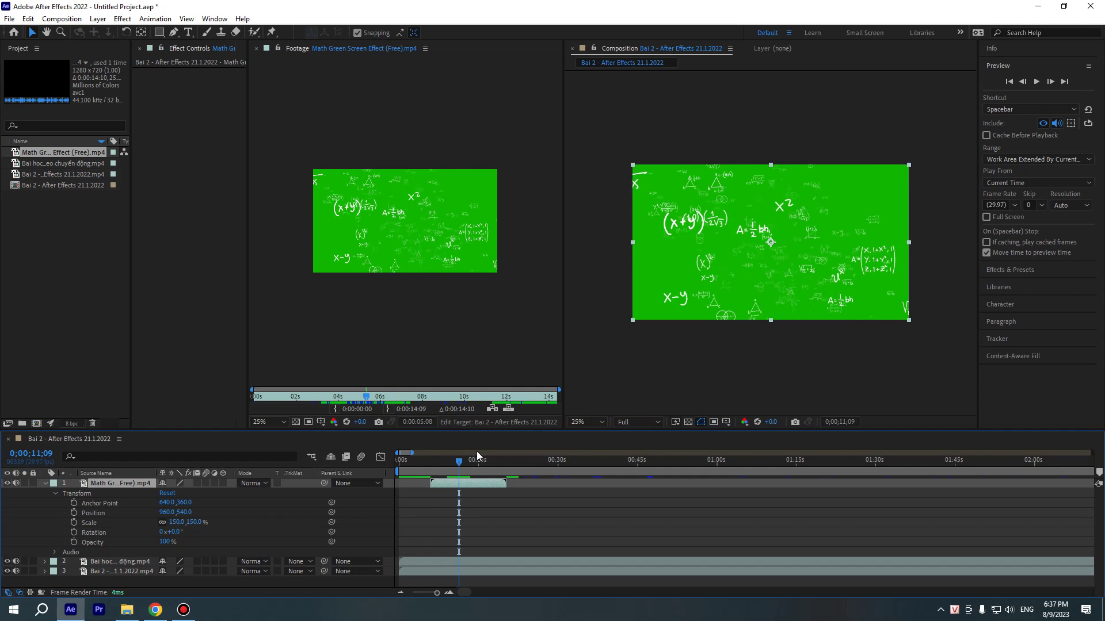
pyautogui.moveTo(473, 462)
pyautogui.mouseDown()
pyautogui.moveTo(448, 482)
pyautogui.moveTo(486, 488)
pyautogui.moveTo(449, 488)
pyautogui.moveTo(429, 473)
pyautogui.moveTo(476, 471)
pyautogui.mouseUp()
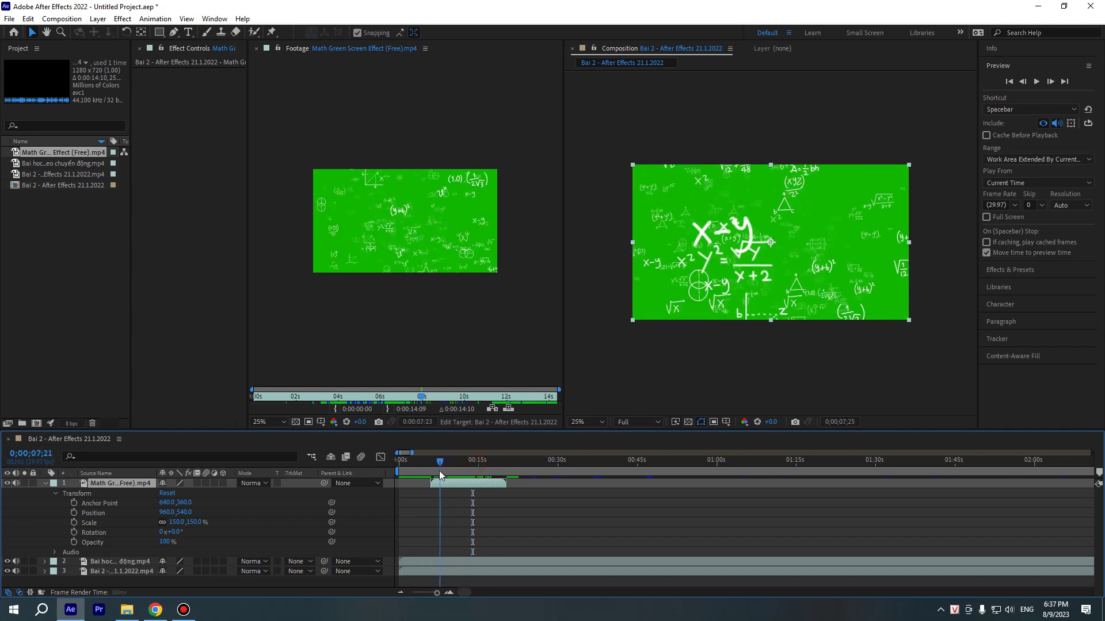
# Search Effects & Presets for 'key' and drag Keylight (1.2) onto the green math layer
pyautogui.click(1013, 270)
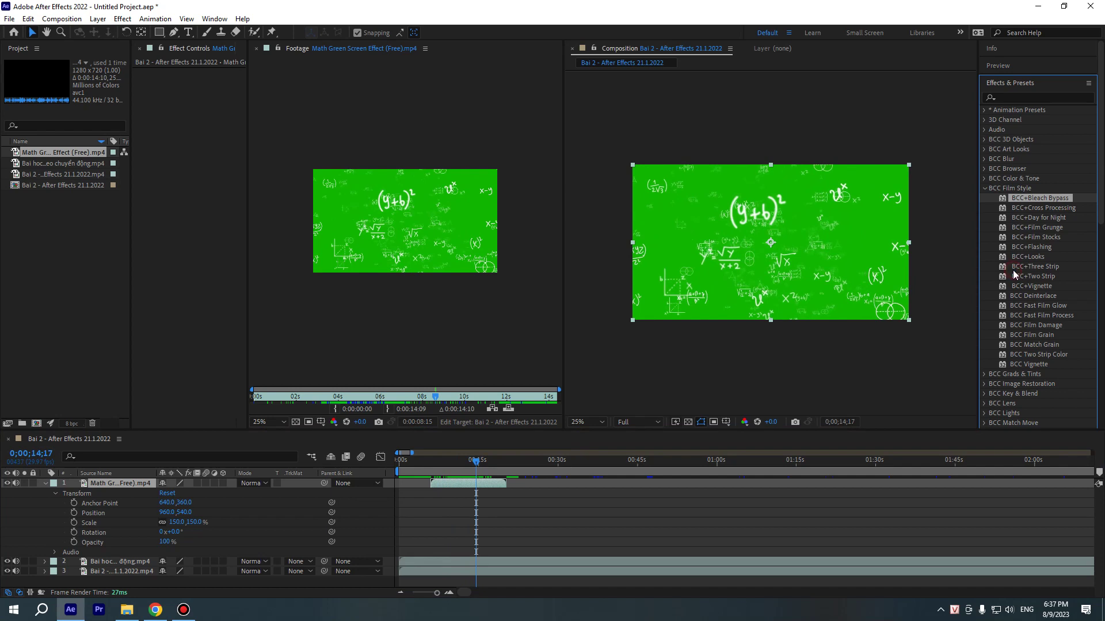
pyautogui.click(1031, 98)
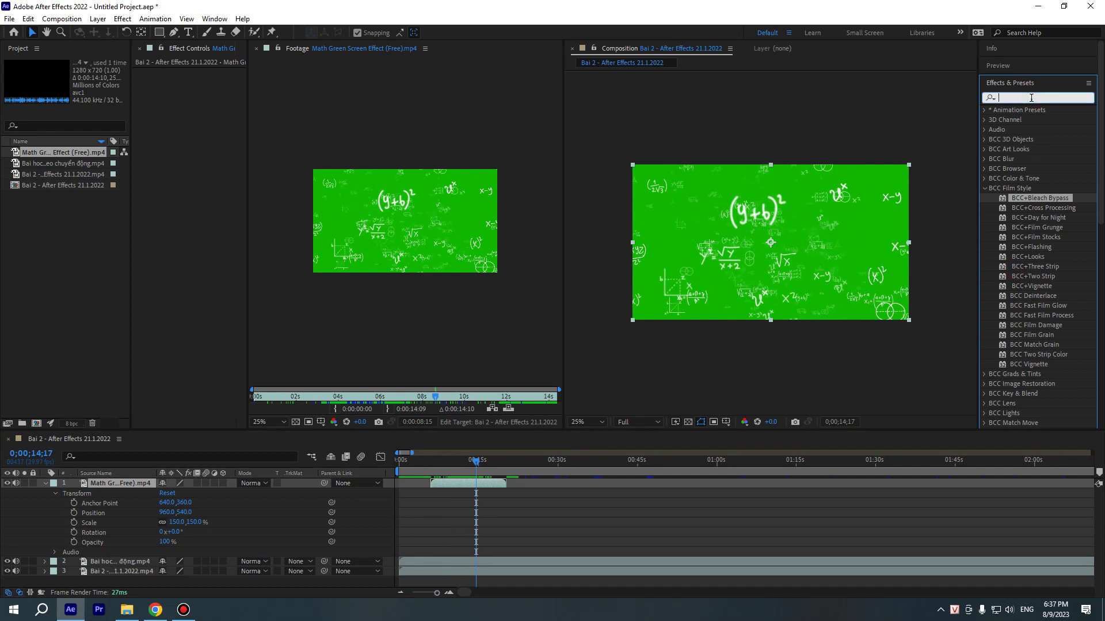
pyautogui.write('key')
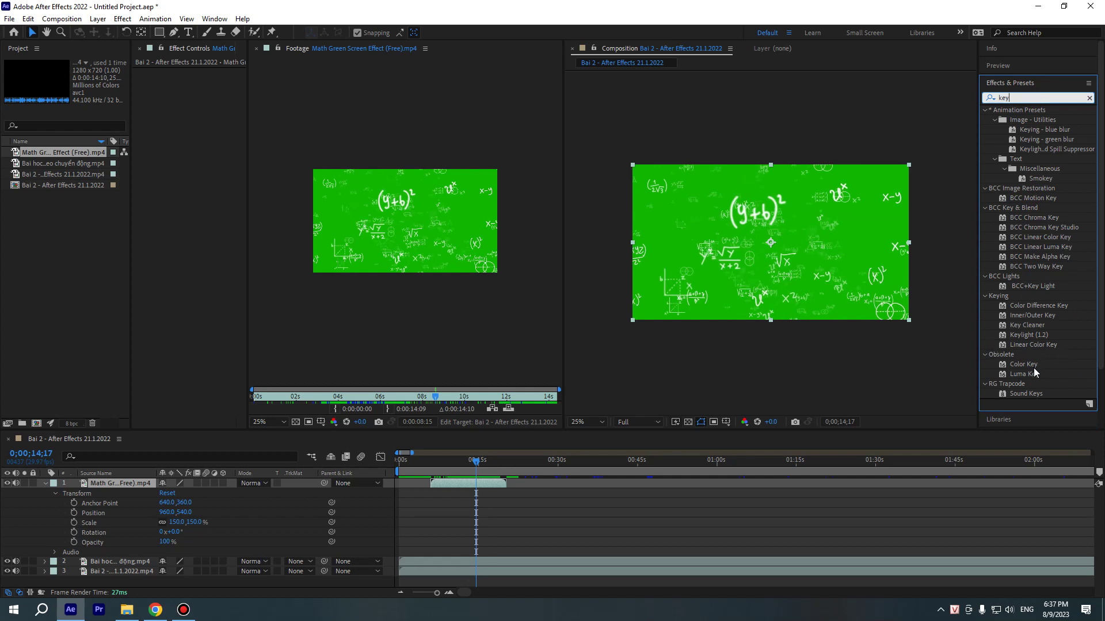
pyautogui.scroll(-2, 1035, 364)
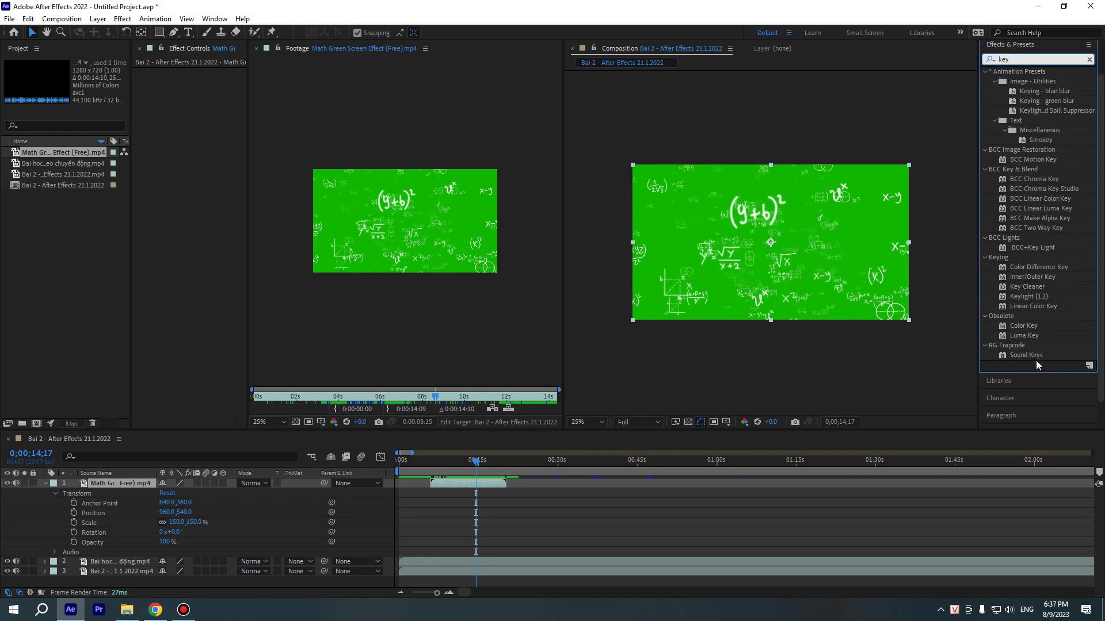
pyautogui.click(1035, 296)
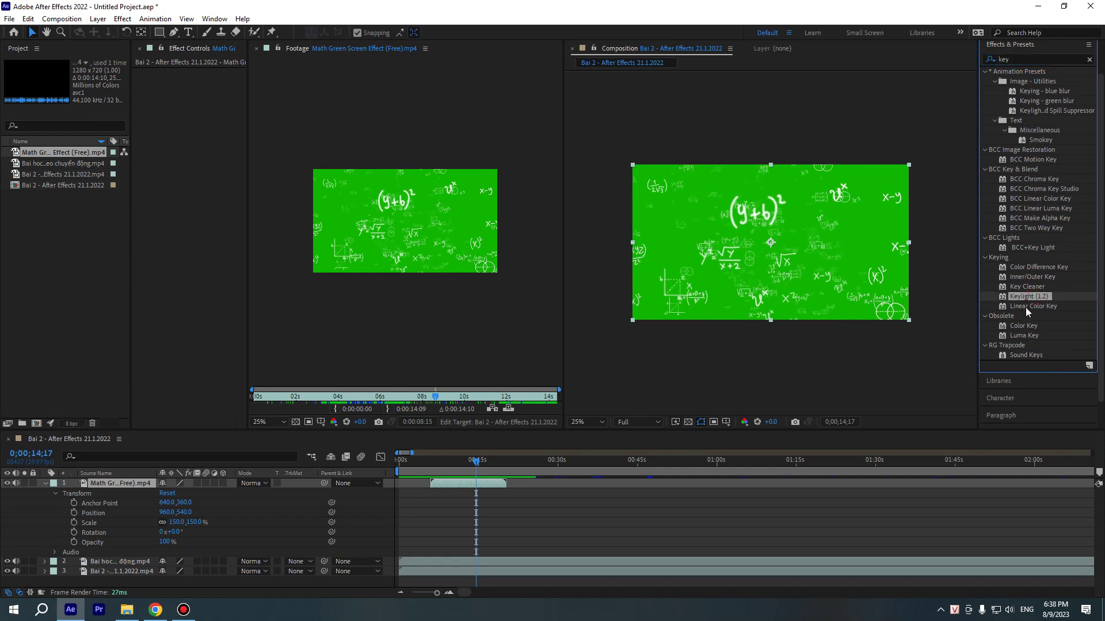
pyautogui.moveTo(1029, 296); pyautogui.dragTo(484, 483)
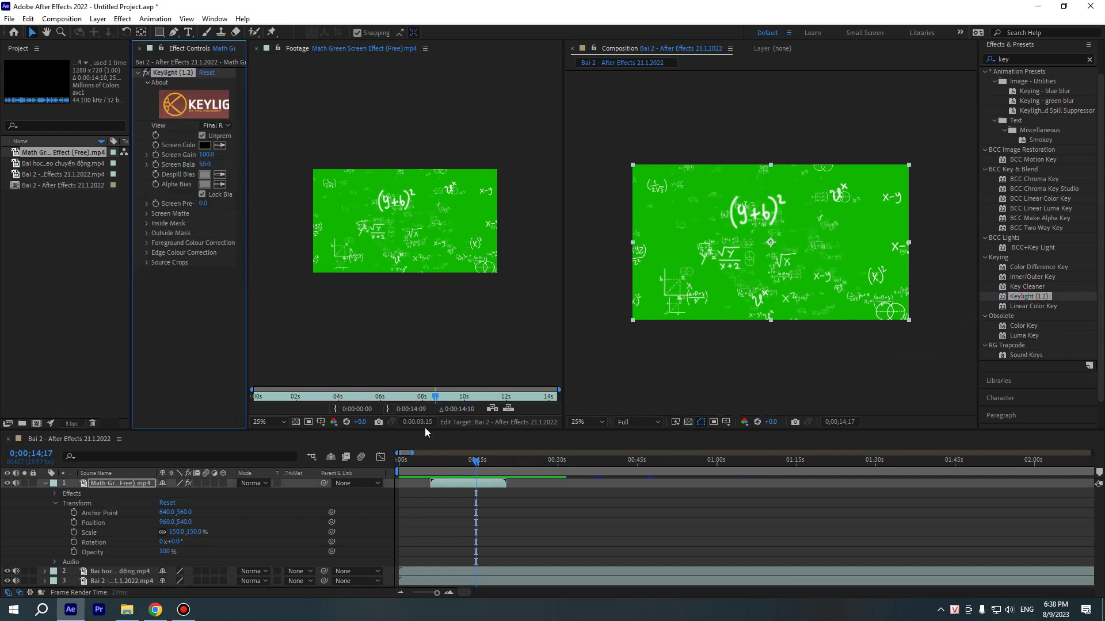
# Widen the Effect Controls panel and collapse the green layer's Transform group
pyautogui.moveTo(248, 160); pyautogui.dragTo(304, 160)
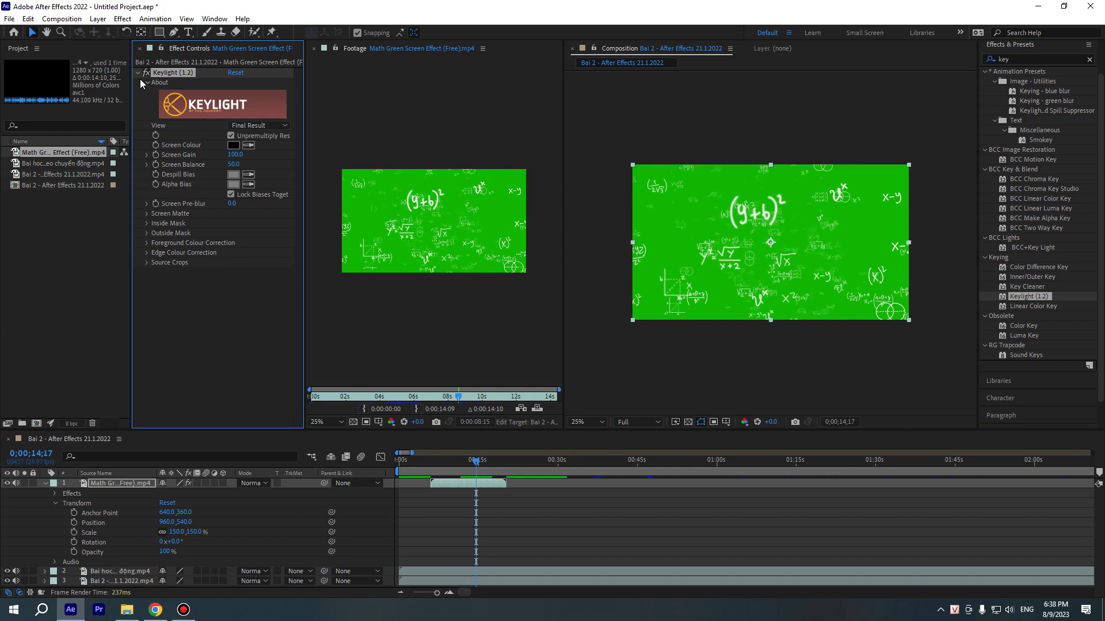
pyautogui.click(78, 503)
pyautogui.click(54, 503)
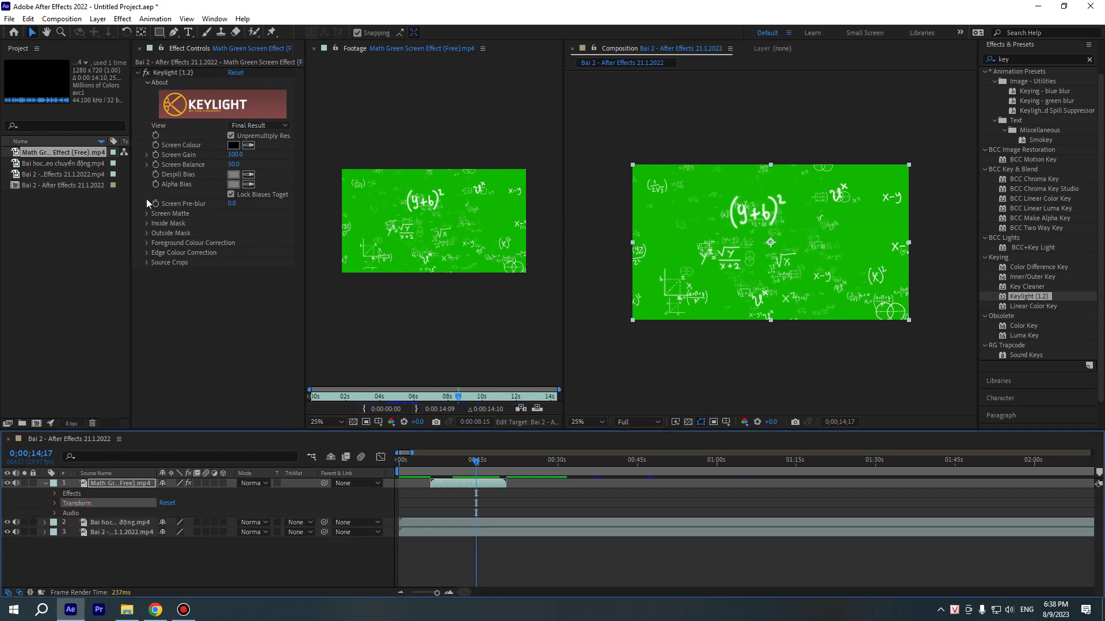
# Expand the layer's Effects and Keylight (1.2) properties in the timeline
pyautogui.click(73, 494)
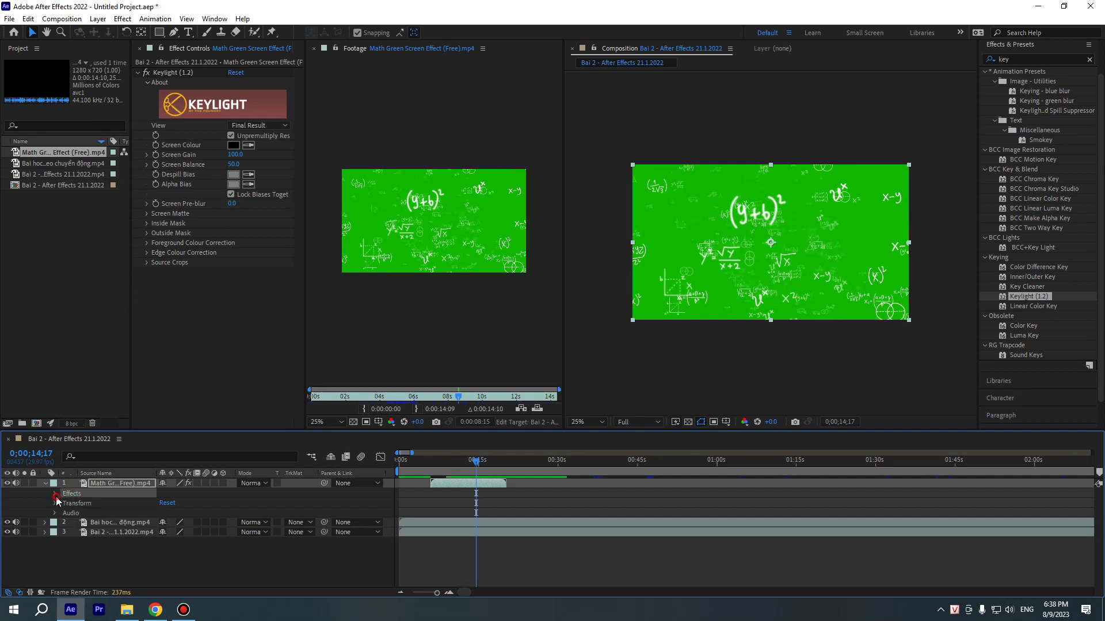
pyautogui.click(56, 495)
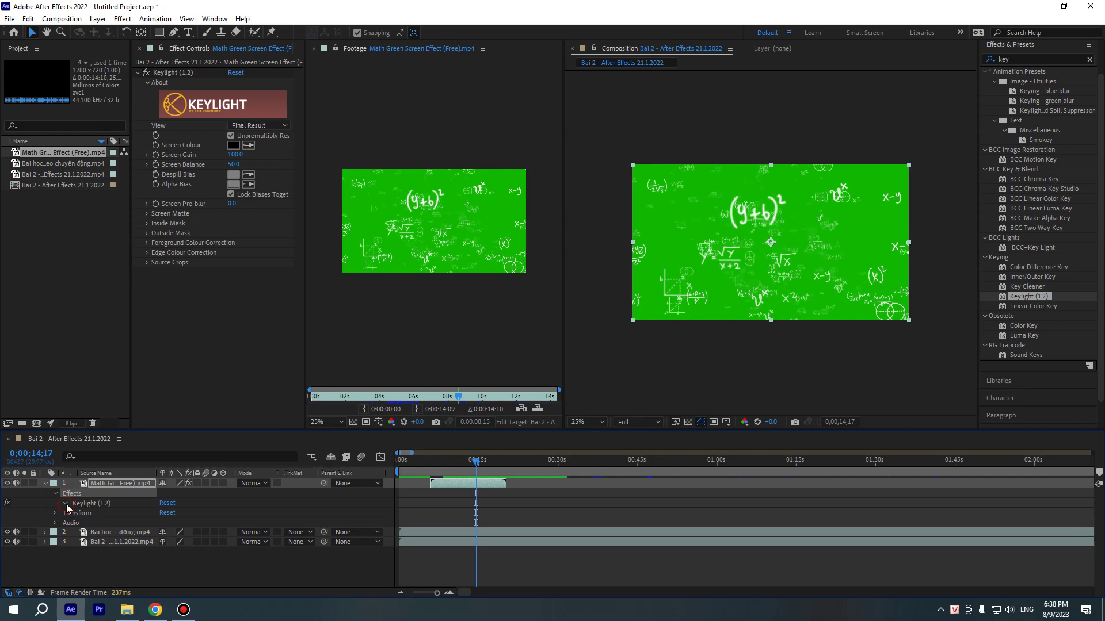
pyautogui.click(65, 504)
pyautogui.click(66, 485)
pyautogui.click(65, 503)
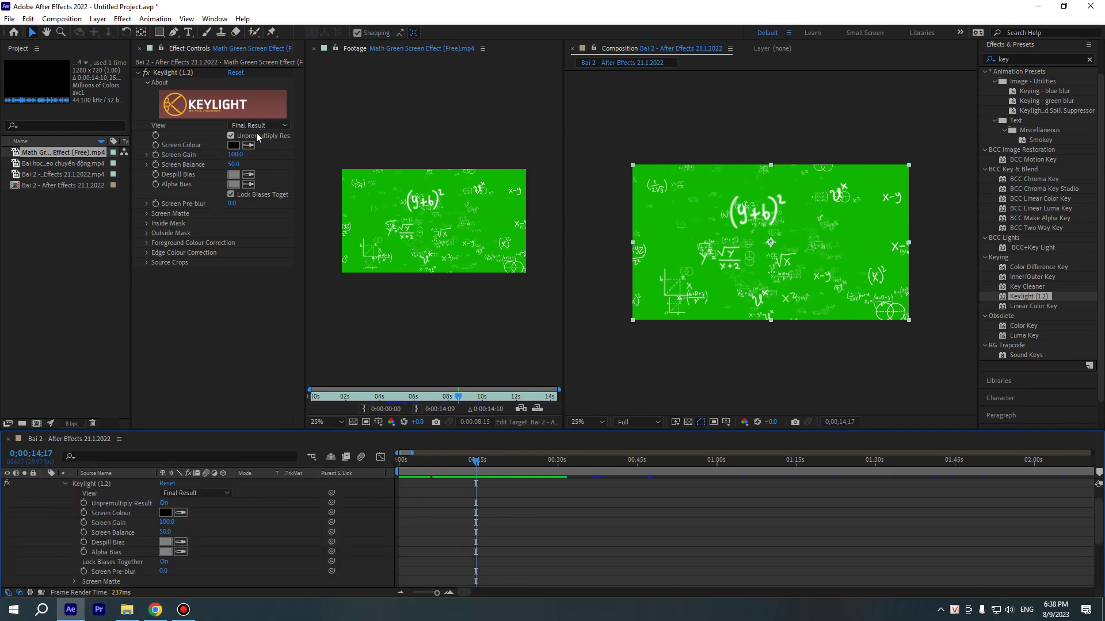
# Set Keylight's Screen Colour by sampling the green background in the comp
pyautogui.click(234, 145)
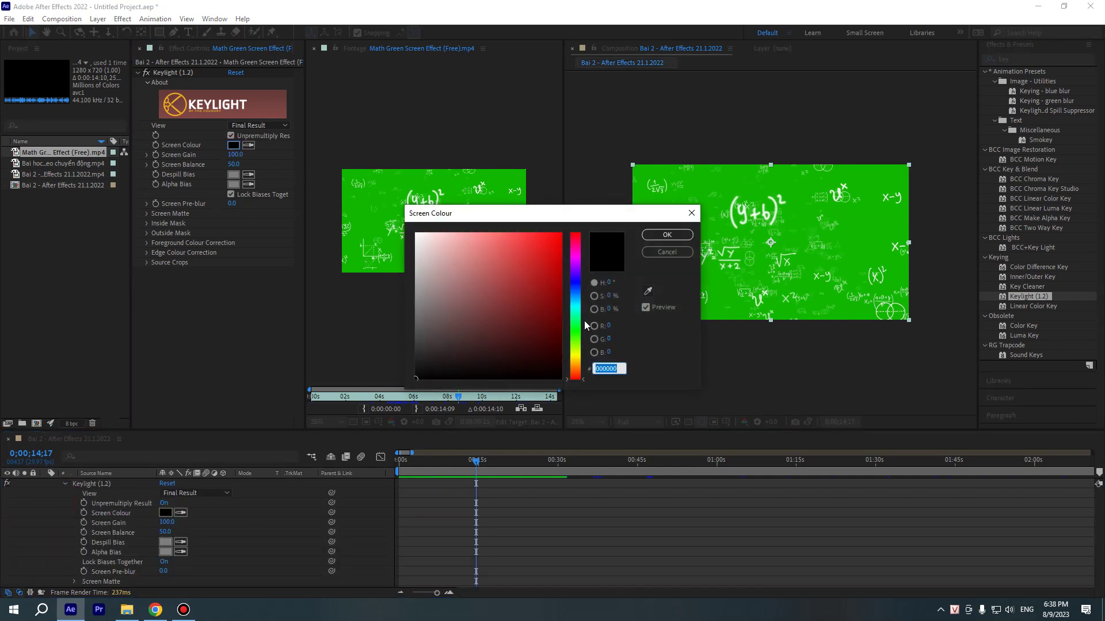
pyautogui.click(647, 291)
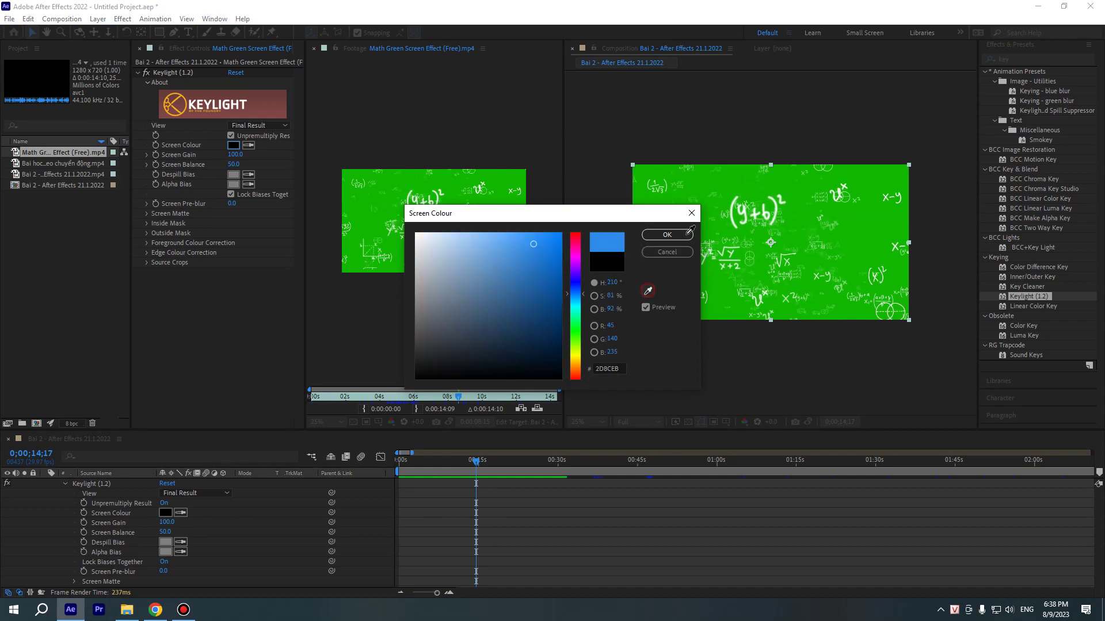
pyautogui.click(720, 230)
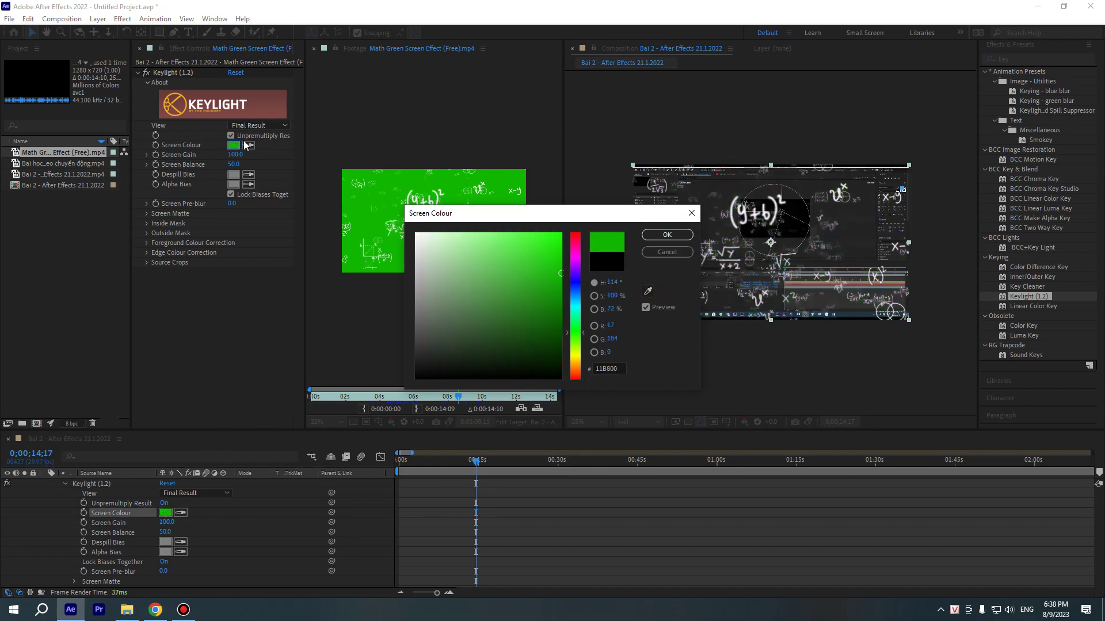
pyautogui.click(669, 236)
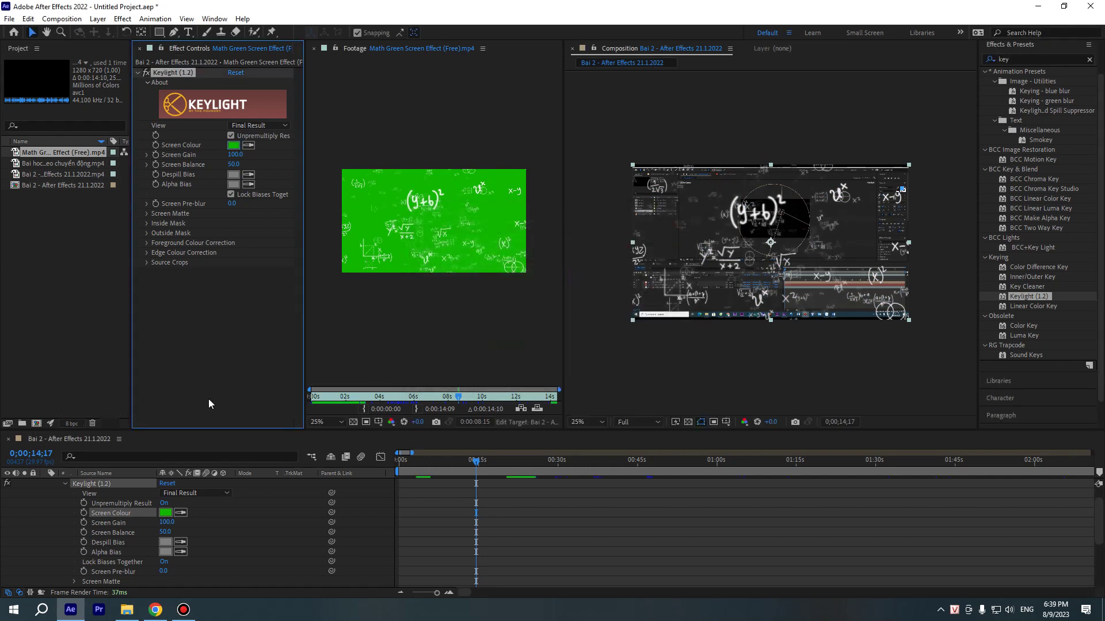
# Set Screen Balance to 65.0 and check the keyed result around 14 seconds
pyautogui.moveTo(165, 532); pyautogui.dragTo(195, 532)
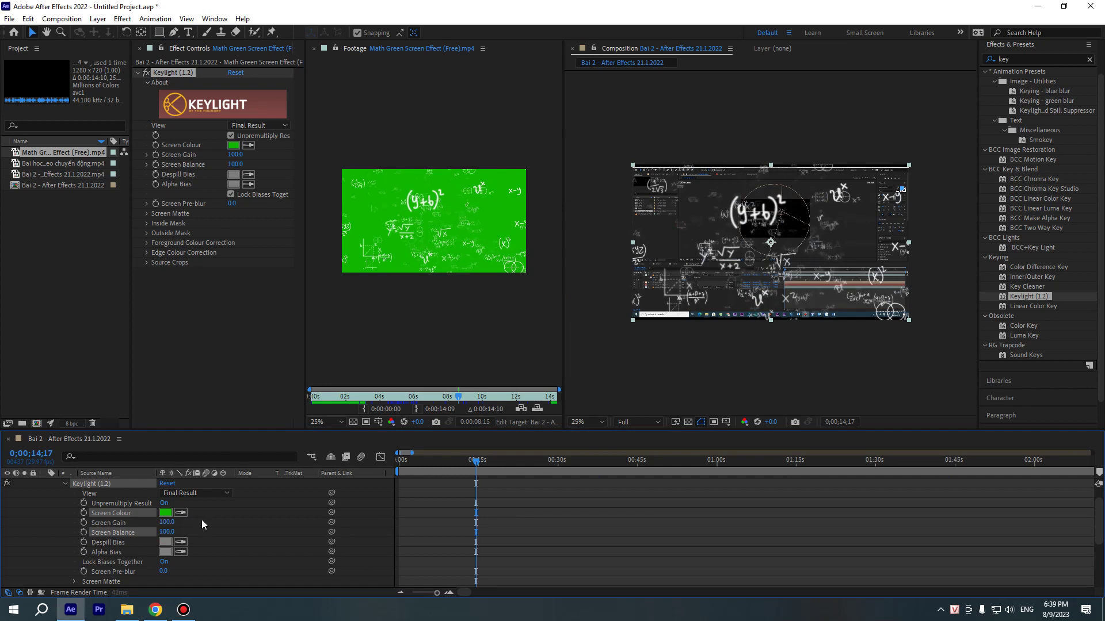
pyautogui.moveTo(235, 166); pyautogui.dragTo(223, 172)
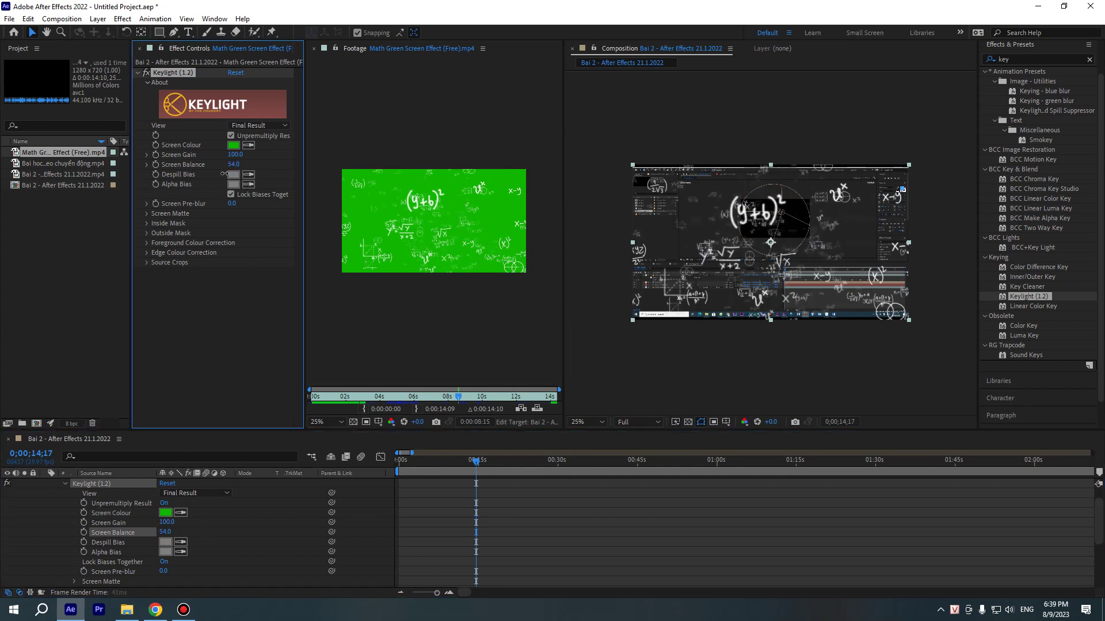
pyautogui.moveTo(167, 533); pyautogui.dragTo(195, 533)
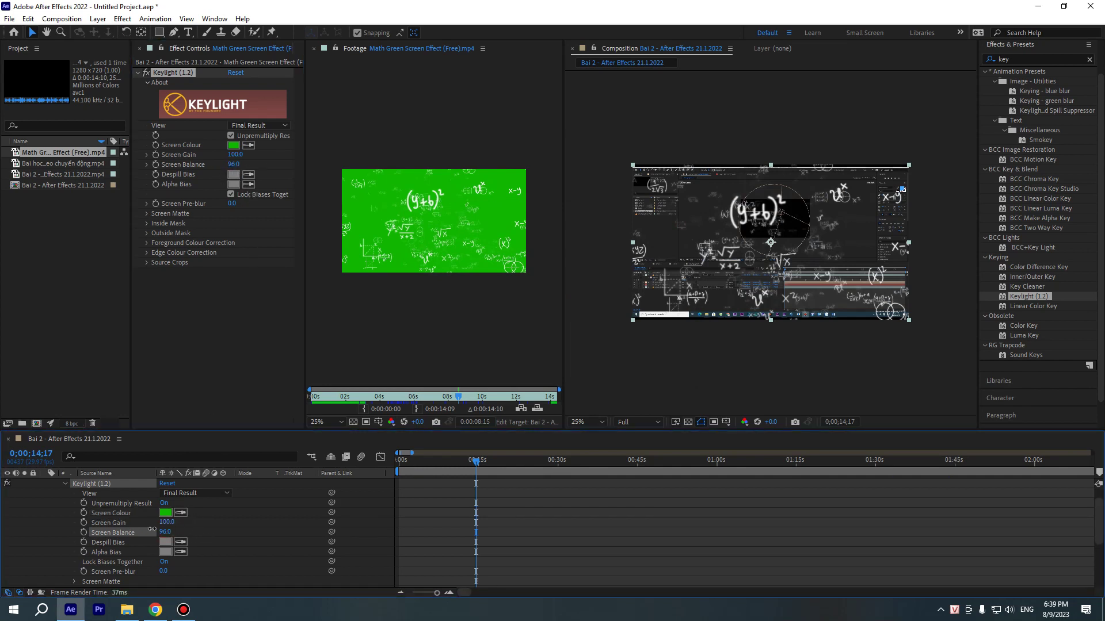
pyautogui.moveTo(461, 461); pyautogui.dragTo(475, 471)
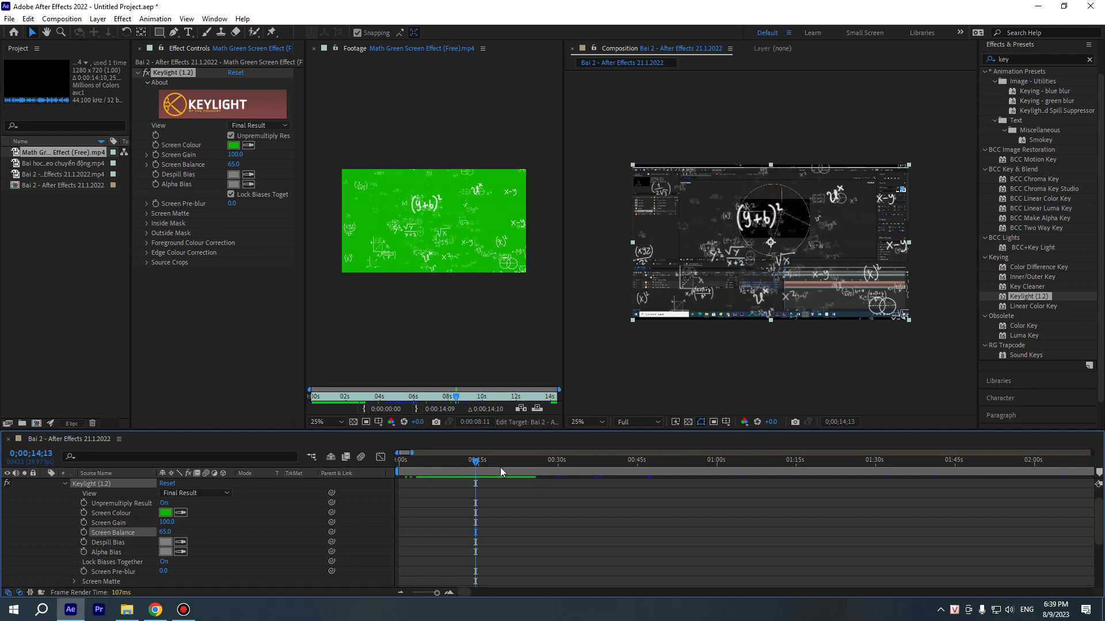
# Delete 'key' from the Effects & Presets search and browse the category list
pyautogui.moveTo(500, 471)
pyautogui.mouseDown()
pyautogui.moveTo(457, 470)
pyautogui.moveTo(479, 482)
pyautogui.mouseUp()
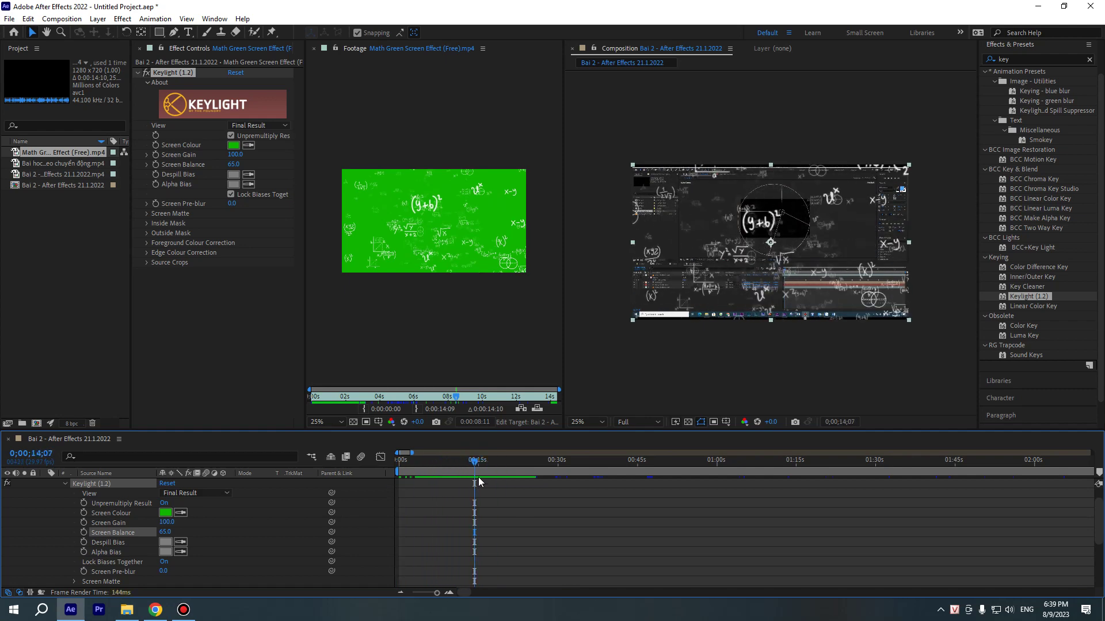
pyautogui.click(979, 70)
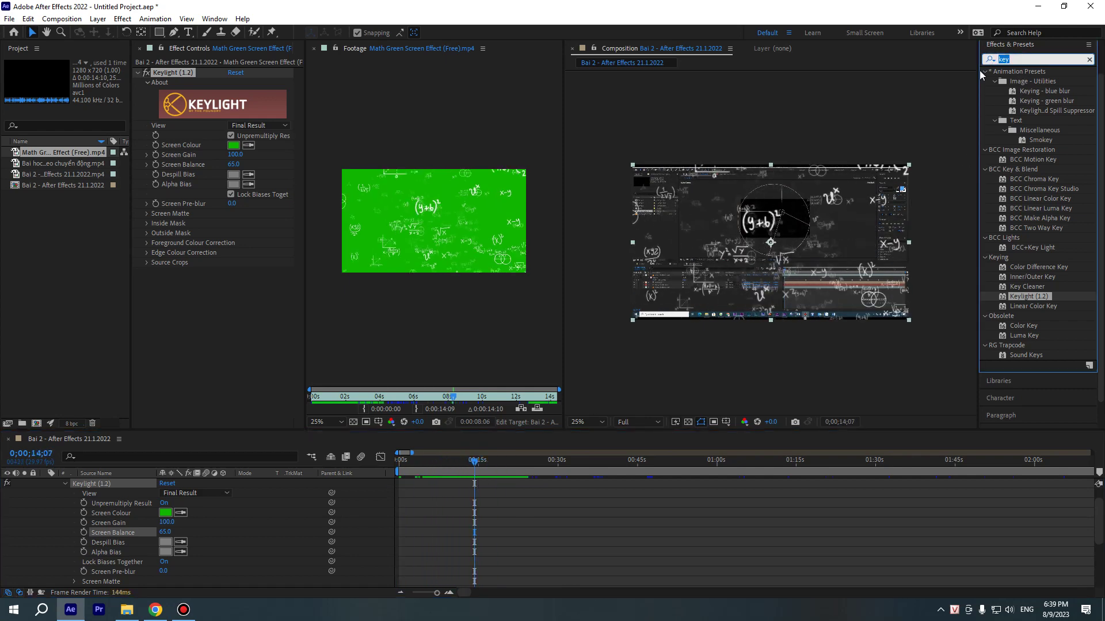
pyautogui.press('BackSpace')
pyautogui.scroll(-1, 998, 82)
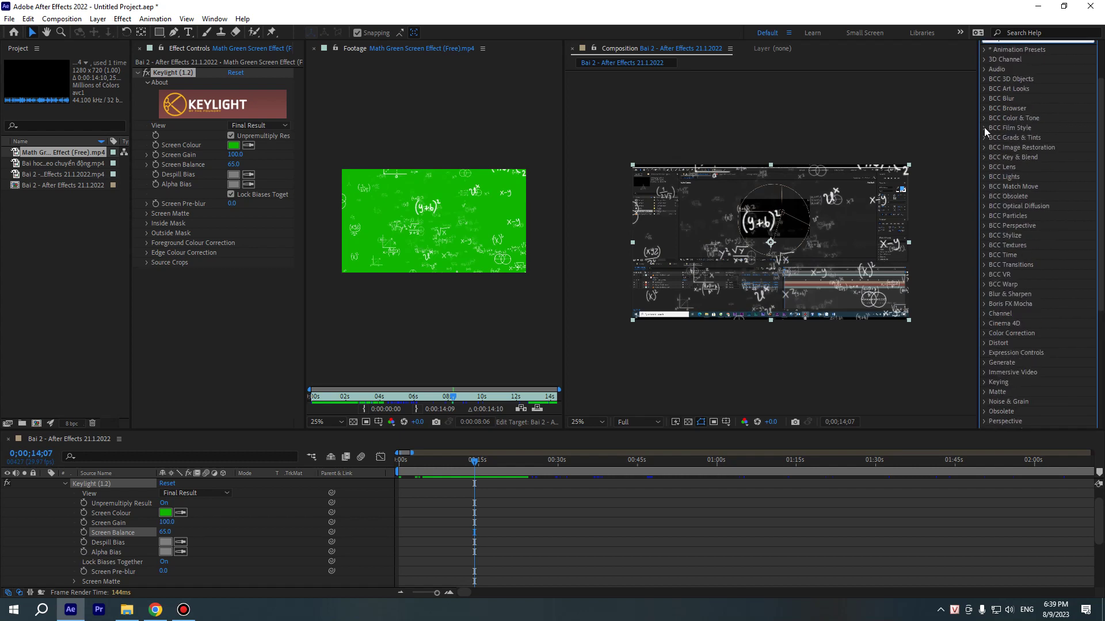
pyautogui.scroll(2, 984, 128)
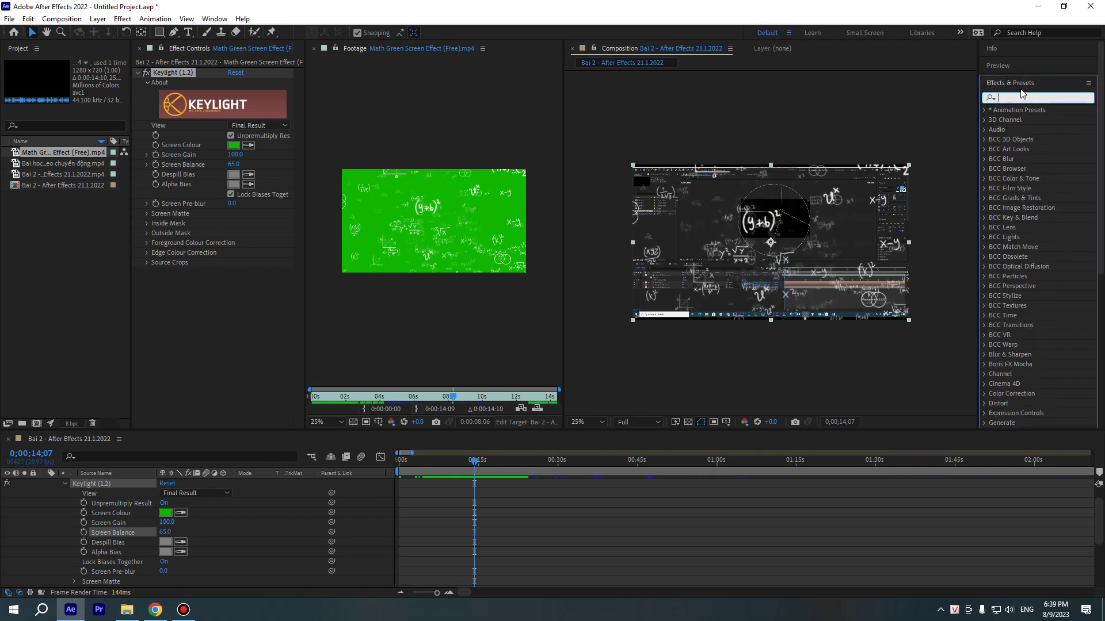
pyautogui.scroll(-5, 1000, 166)
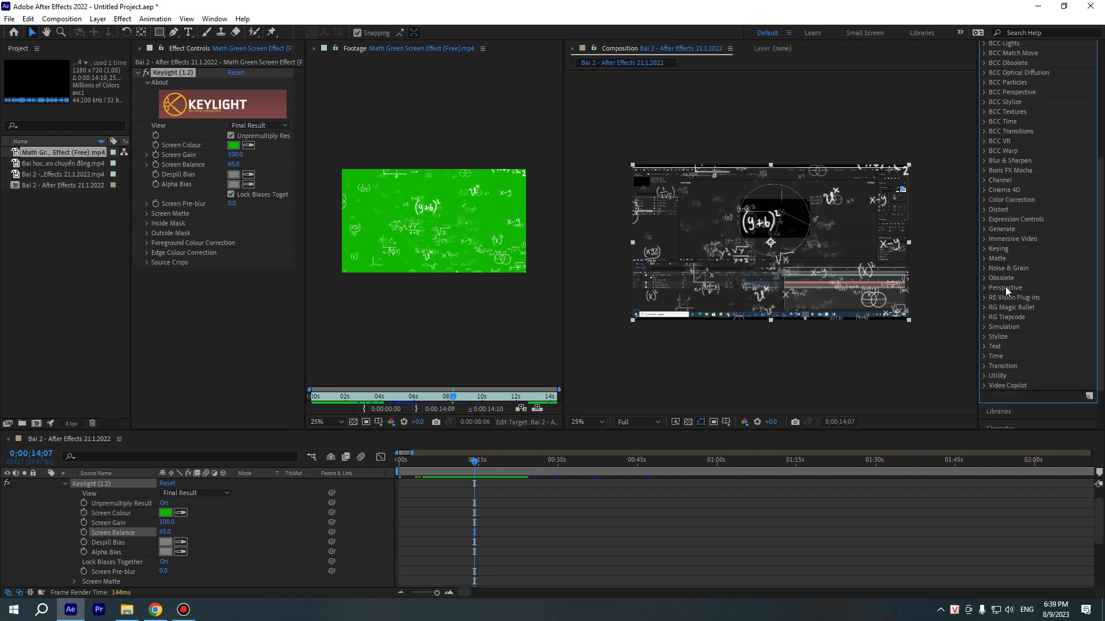
pyautogui.scroll(5, 1021, 241)
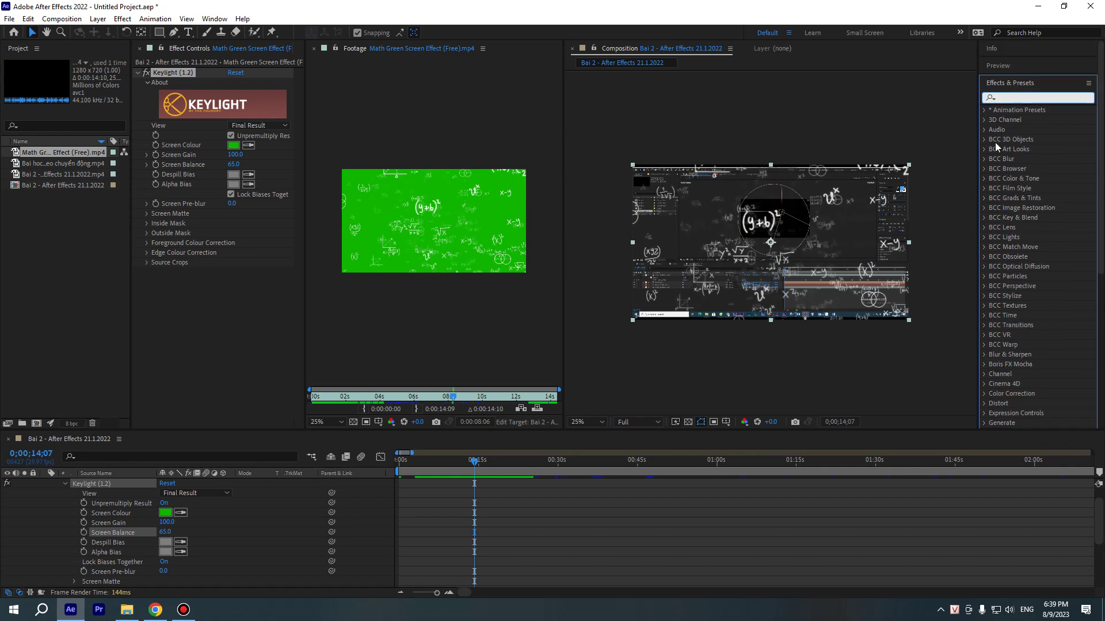
pyautogui.scroll(-2, 1000, 209)
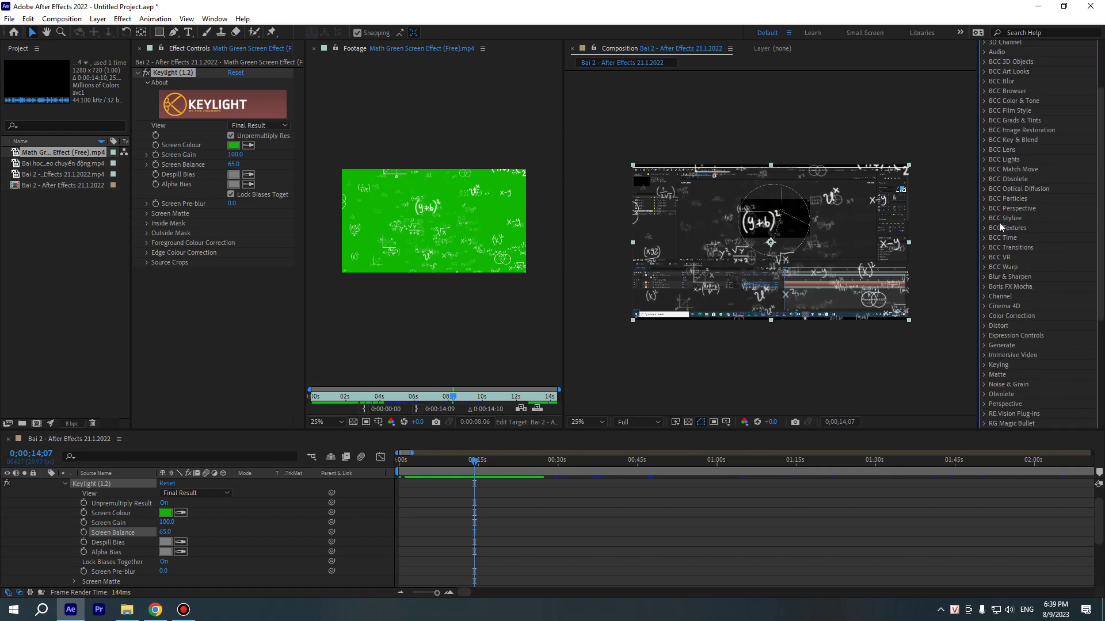
pyautogui.scroll(2, 995, 257)
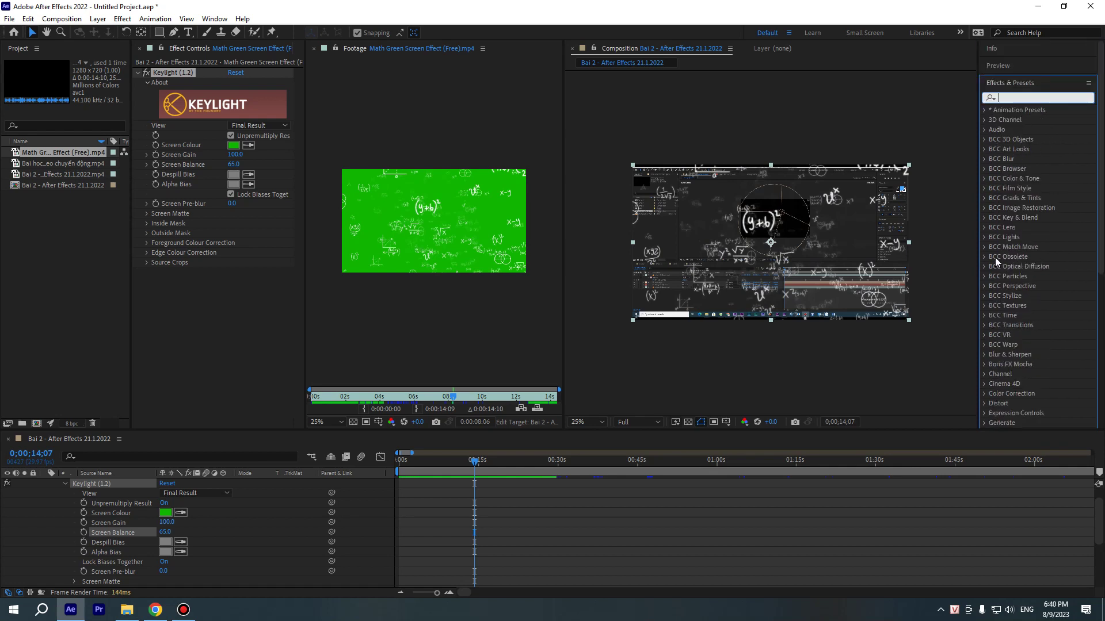
pyautogui.scroll(-2, 996, 253)
pyautogui.scroll(1, 998, 239)
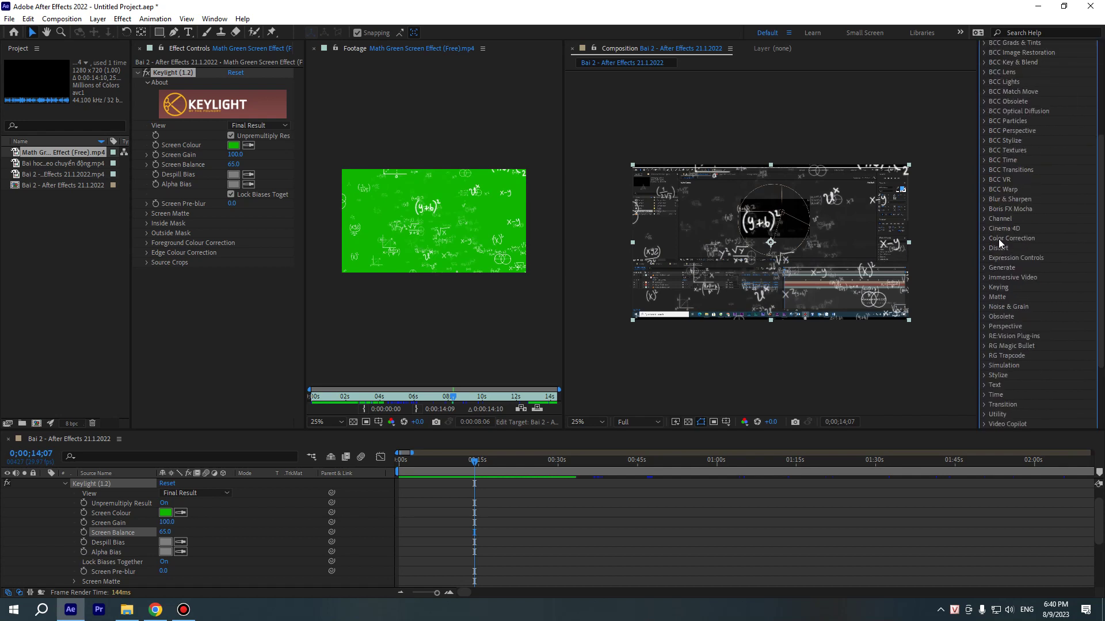
pyautogui.scroll(1, 999, 240)
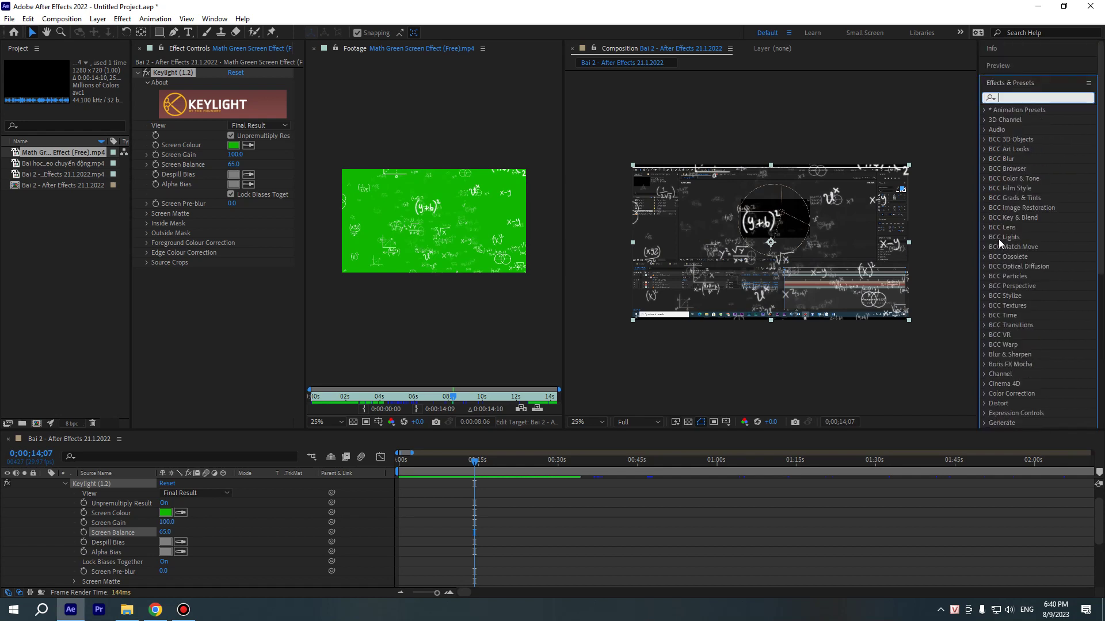
# Expand and collapse BCC Film Style, then move the playhead to 0;00;12;08
pyautogui.click(986, 189)
pyautogui.click(986, 188)
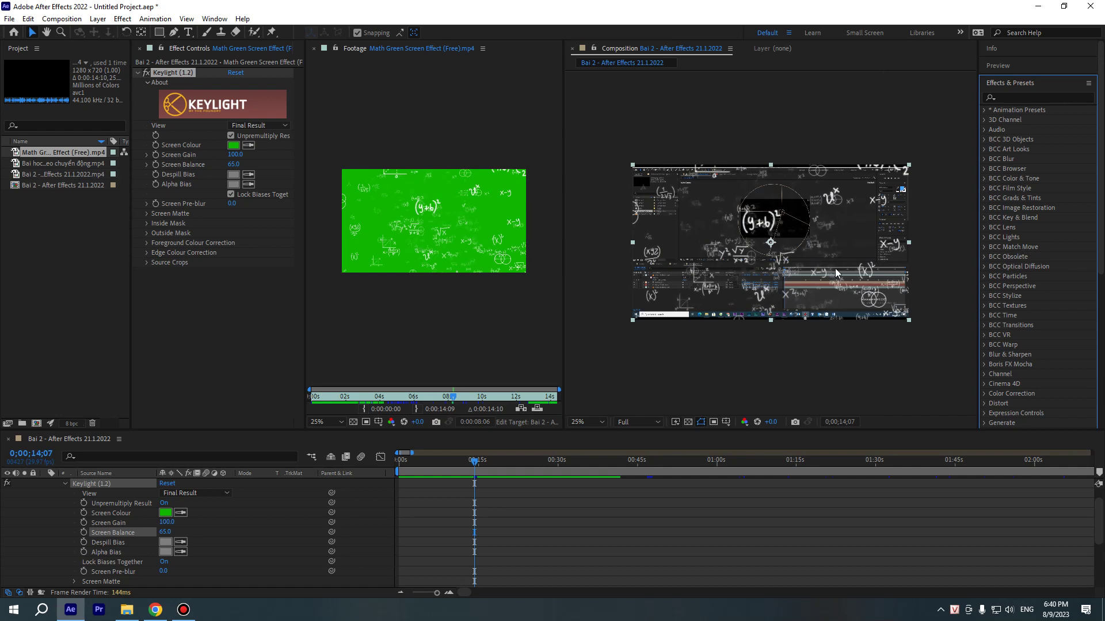
pyautogui.click(465, 468)
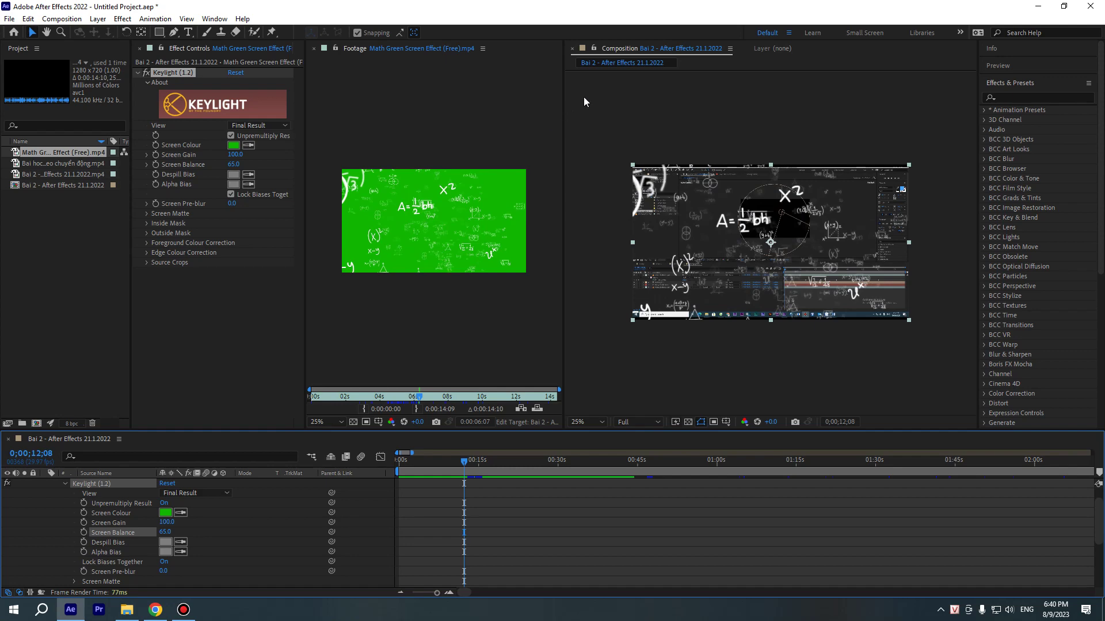
# Save the current panel layout as a new workspace named 'Sun'
pyautogui.click(222, 20)
pyautogui.moveTo(257, 33)
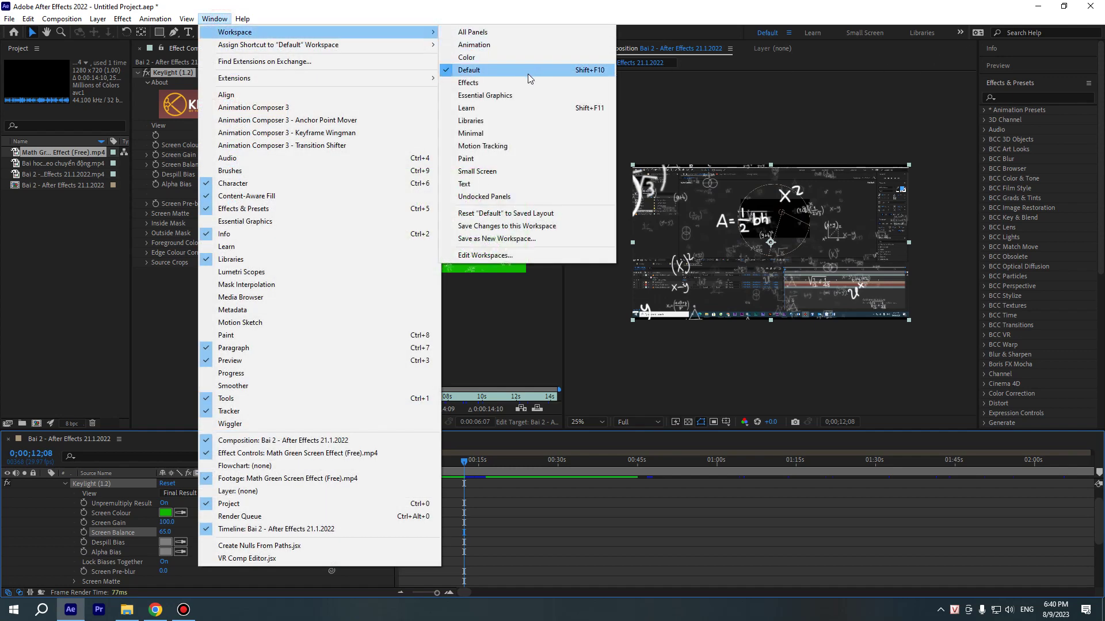
pyautogui.click(541, 238)
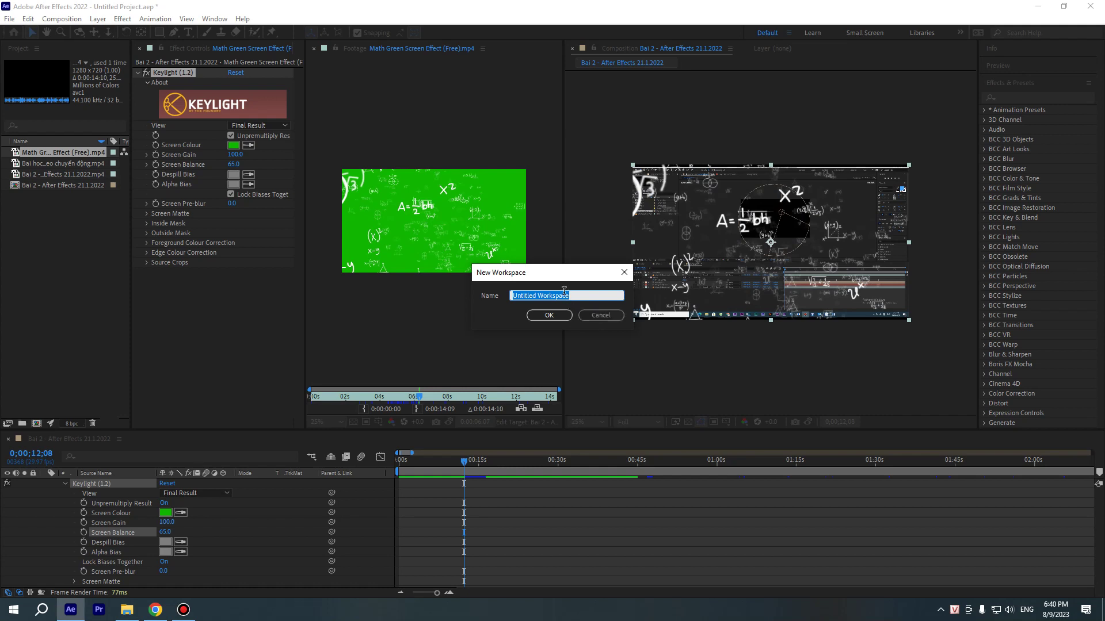
pyautogui.write('Sun')
pyautogui.click(555, 316)
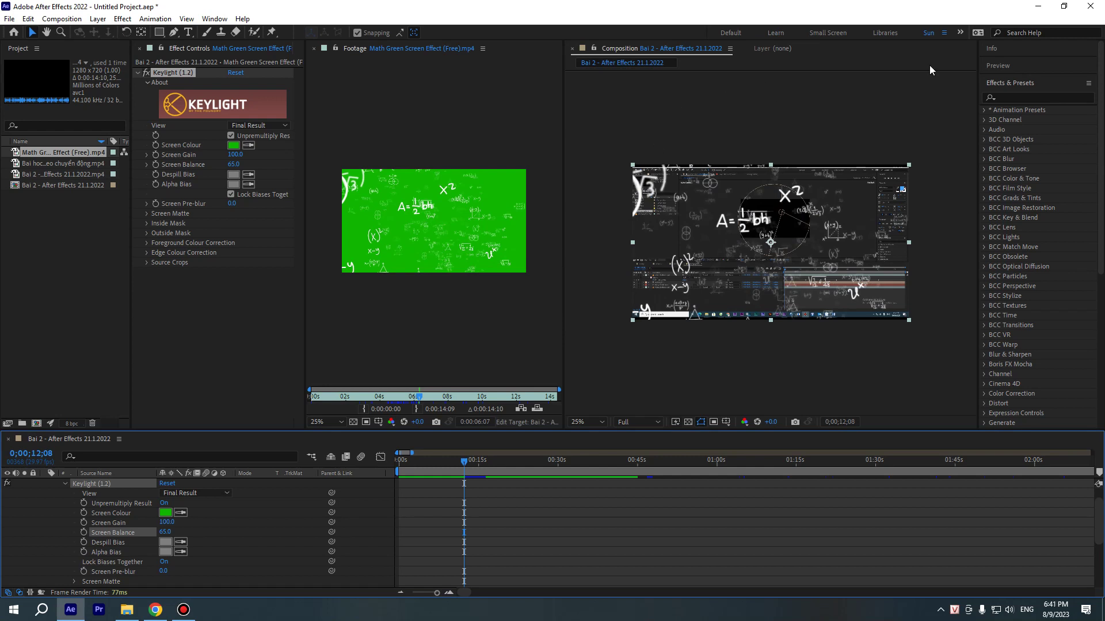
pyautogui.click(959, 33)
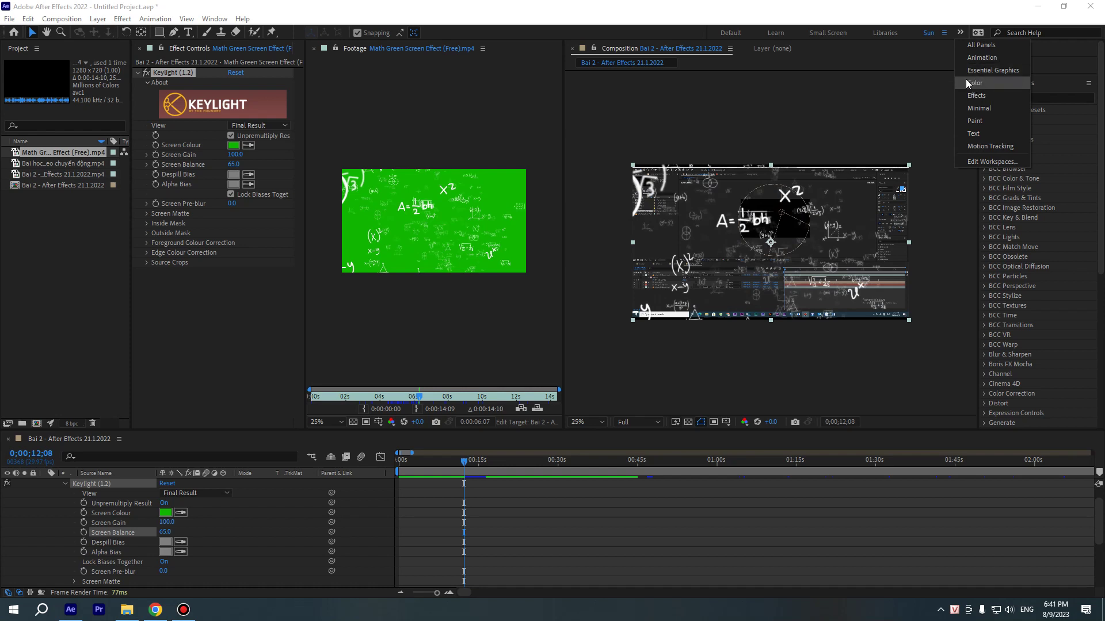
pyautogui.click(972, 94)
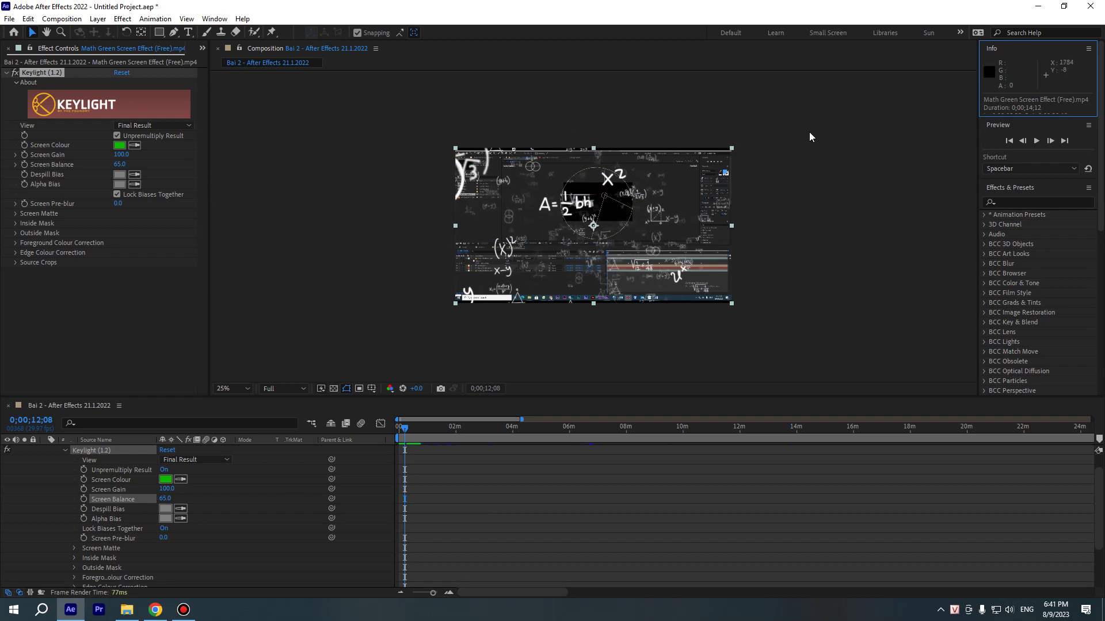
pyautogui.click(959, 33)
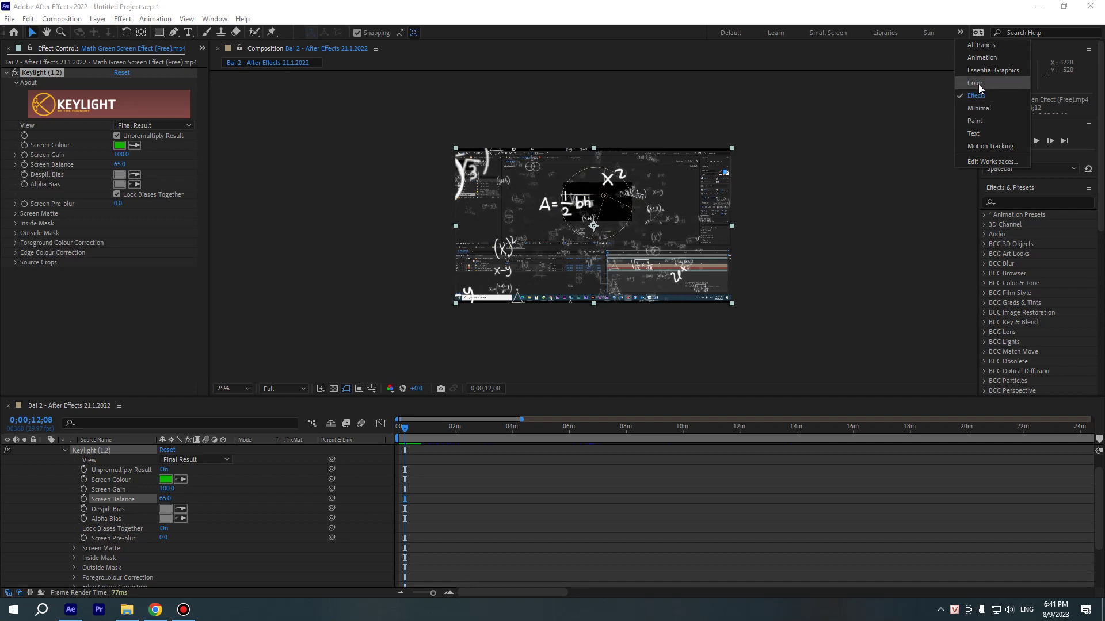
pyautogui.click(979, 84)
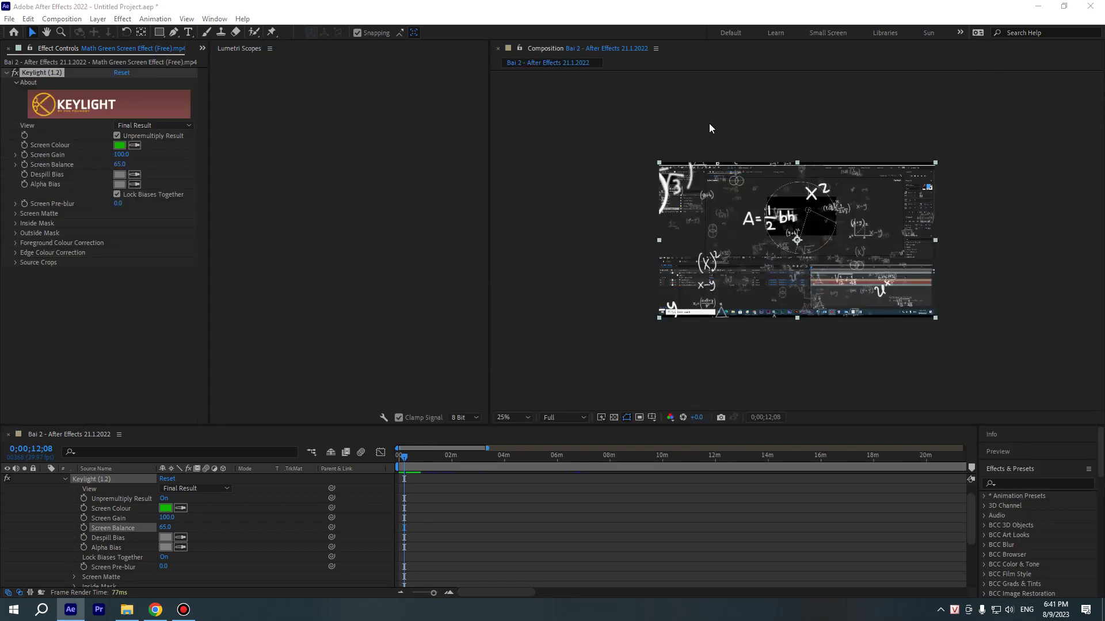
pyautogui.click(960, 33)
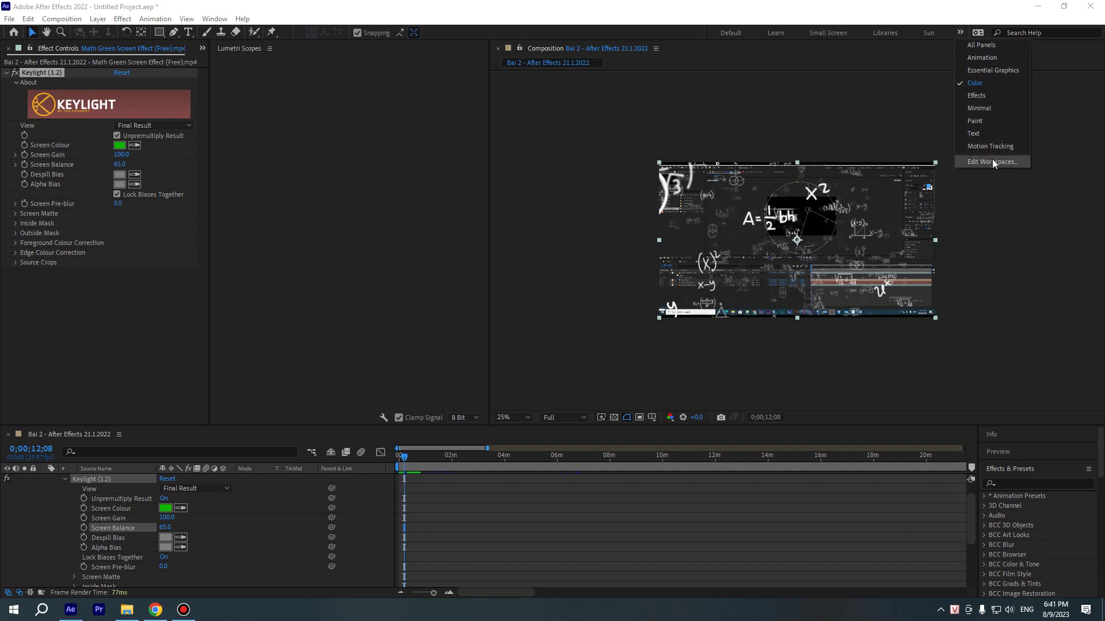
pyautogui.click(992, 57)
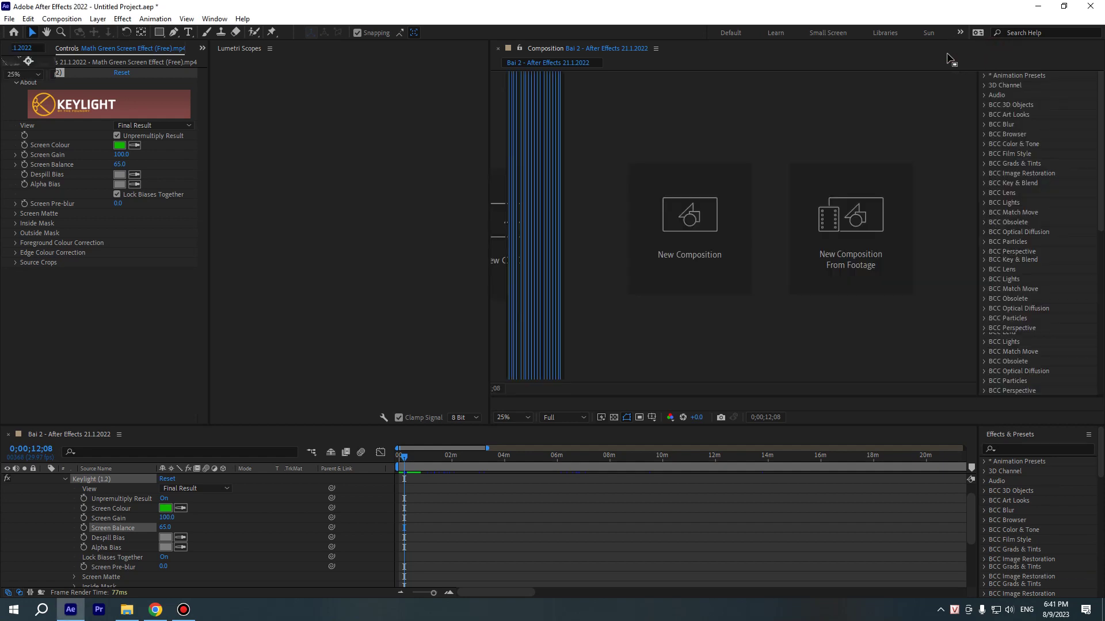
pyautogui.click(928, 34)
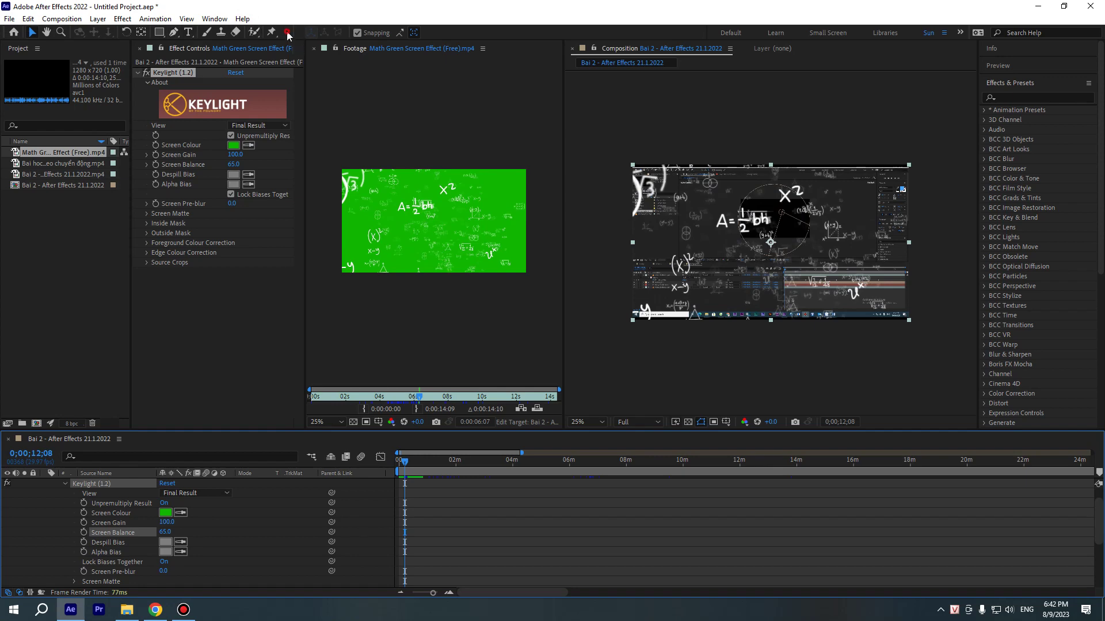
pyautogui.click(11, 33)
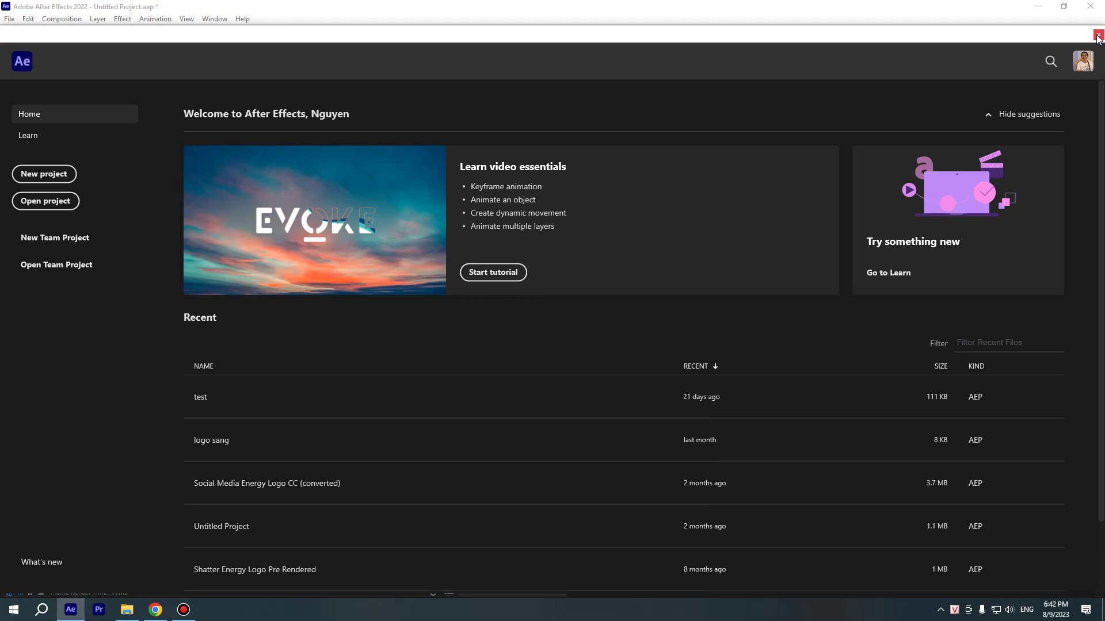
pyautogui.click(1097, 37)
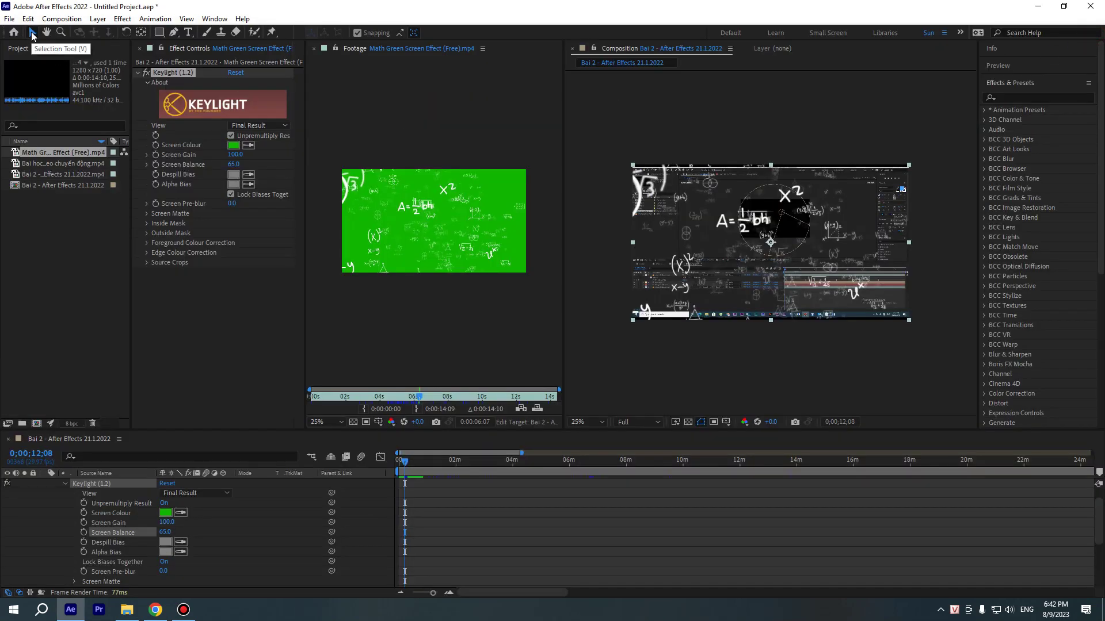
pyautogui.click(32, 33)
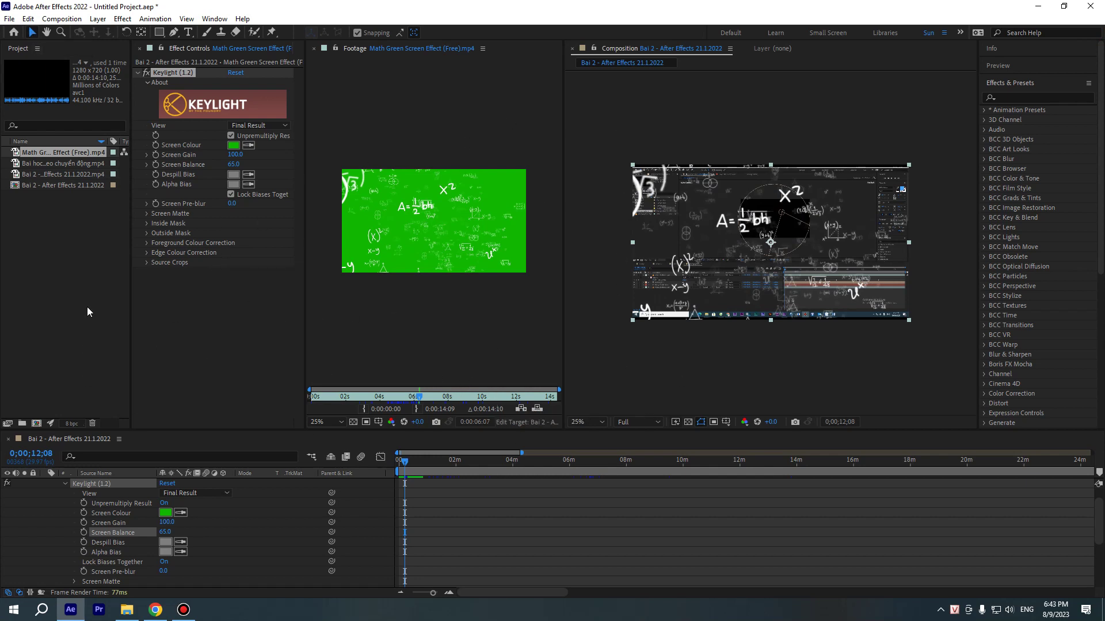
pyautogui.click(44, 166)
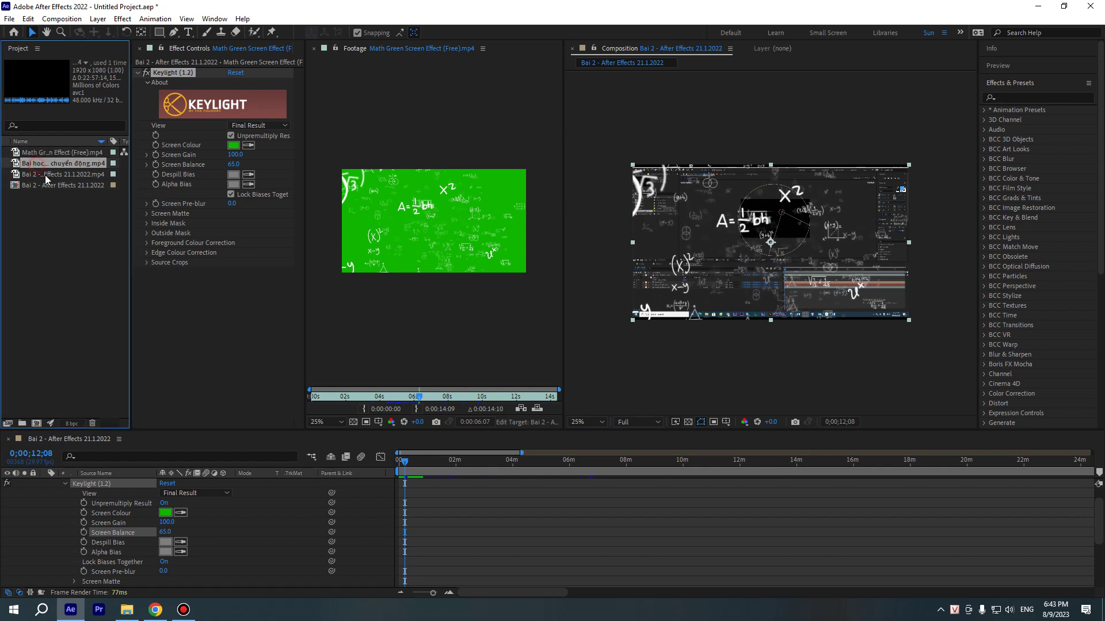
pyautogui.click(46, 153)
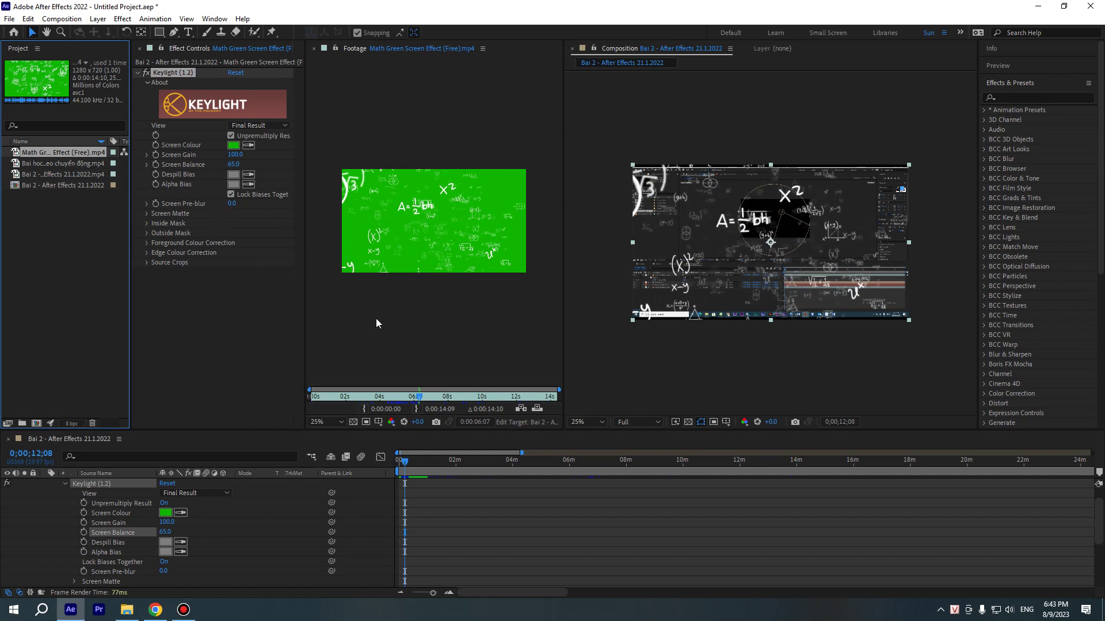
# Zoom into the green-screen footage with the Hand tool and pan to the x² and A=½bh formulas
pyautogui.click(47, 33)
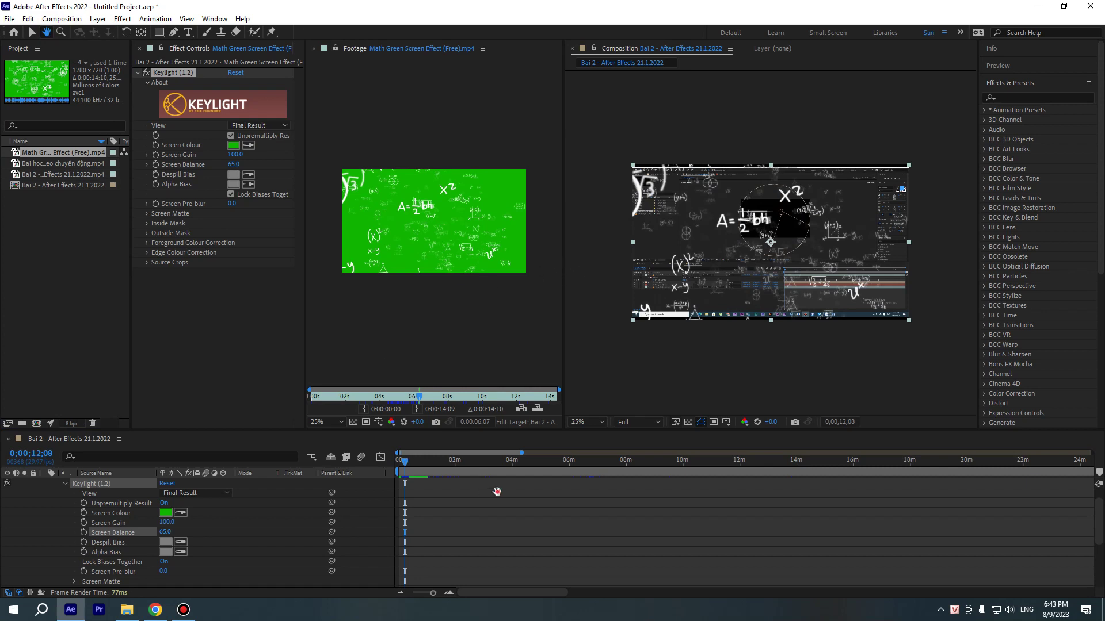
pyautogui.scroll(1, 497, 492)
pyautogui.scroll(2, 470, 261)
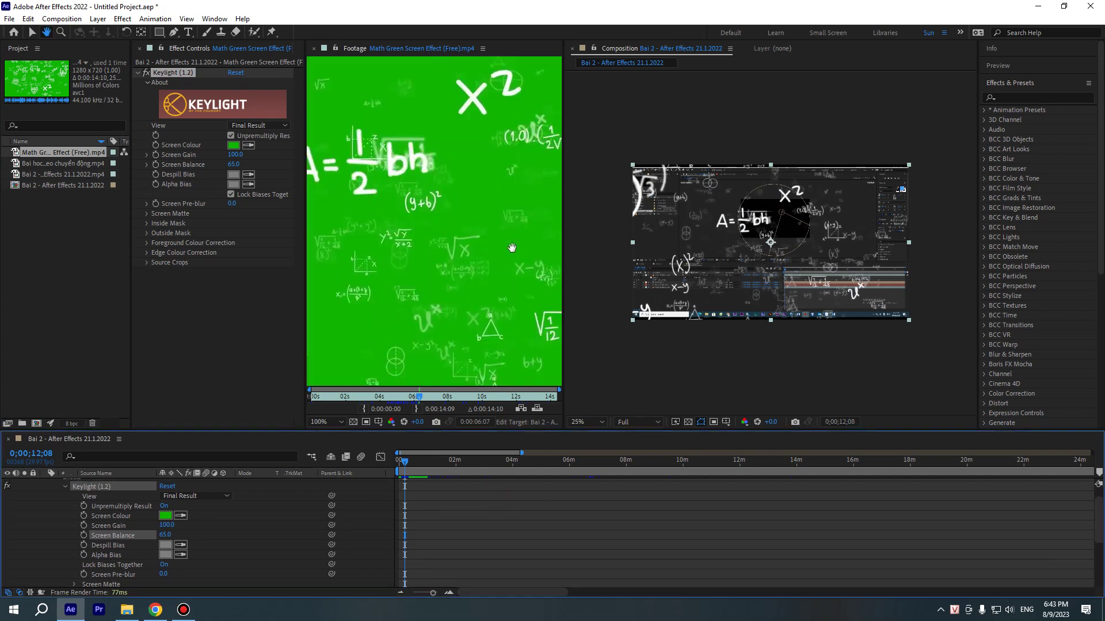
pyautogui.moveTo(426, 269)
pyautogui.mouseDown()
pyautogui.moveTo(442, 226)
pyautogui.moveTo(348, 224)
pyautogui.mouseUp()
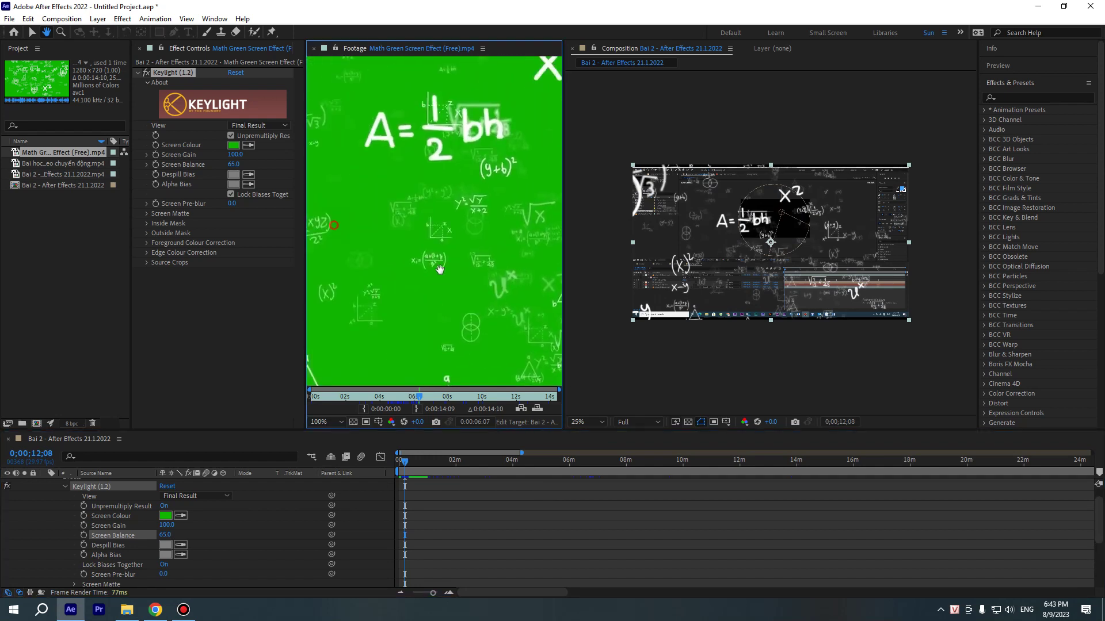
pyautogui.scroll(-4, 348, 225)
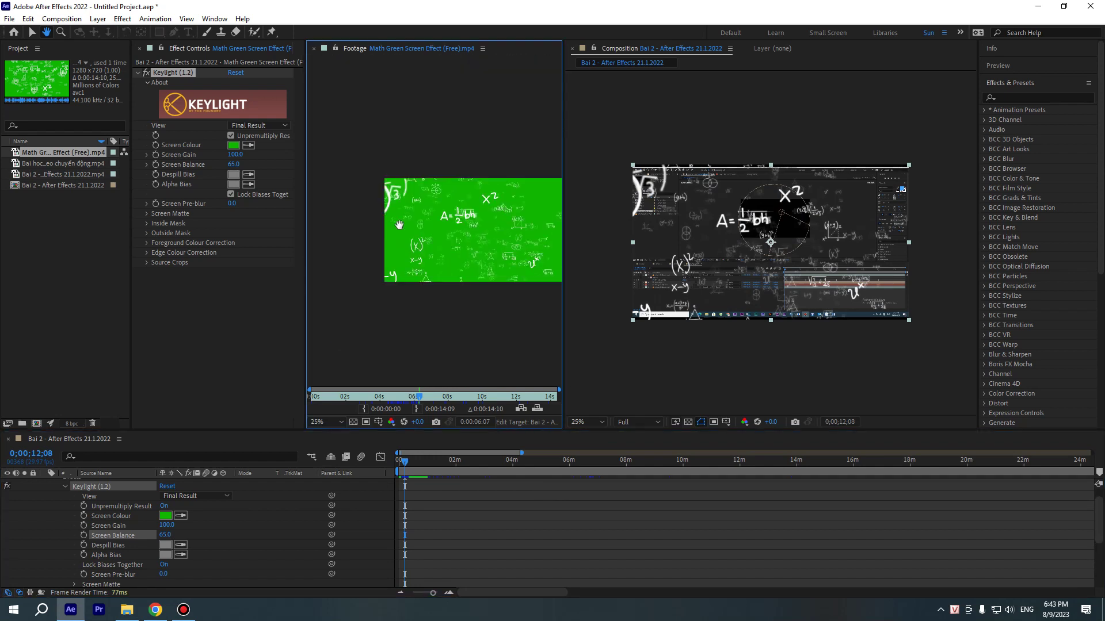
pyautogui.moveTo(426, 230); pyautogui.dragTo(351, 231)
pyautogui.scroll(2, 378, 232)
pyautogui.scroll(4, 378, 232)
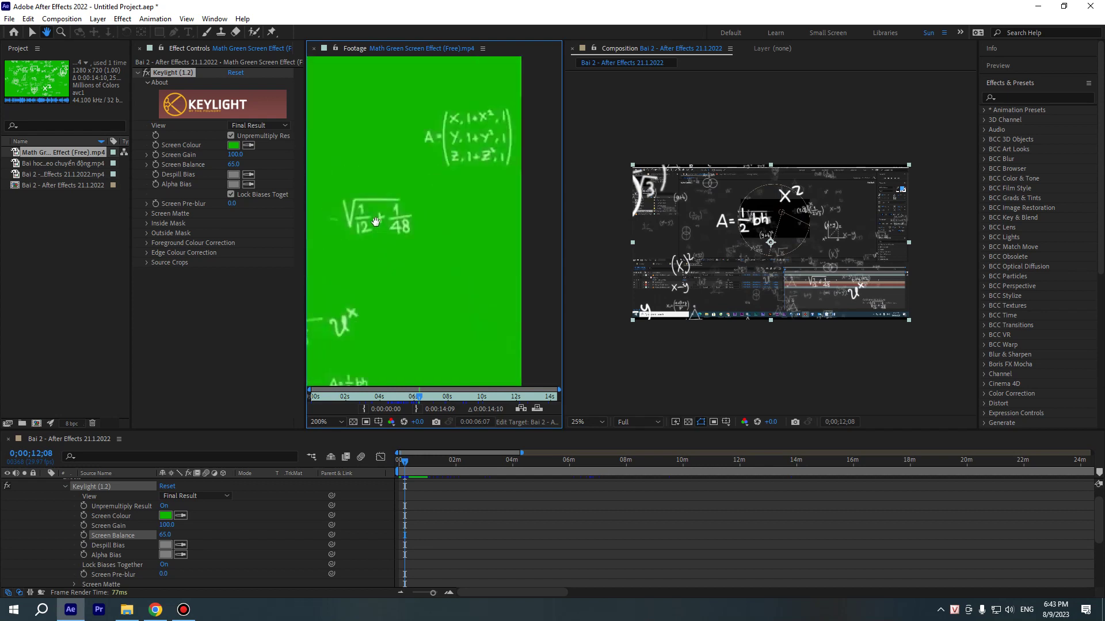
pyautogui.moveTo(350, 218)
pyautogui.mouseDown()
pyautogui.moveTo(437, 189)
pyautogui.moveTo(482, 222)
pyautogui.mouseUp()
pyautogui.scroll(-2, 437, 190)
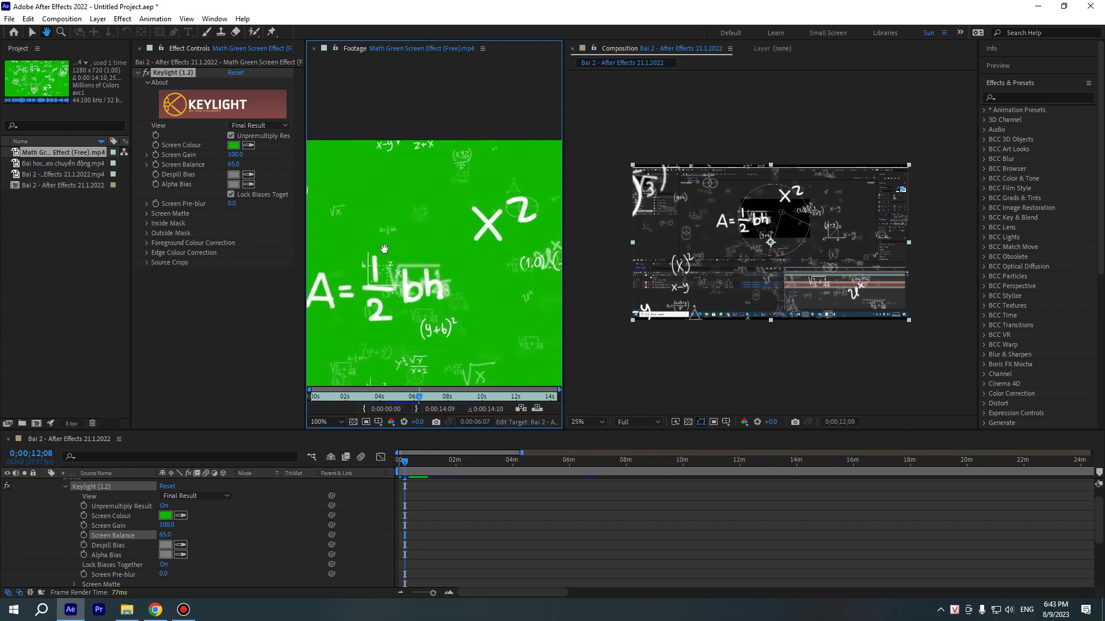
pyautogui.moveTo(384, 249); pyautogui.dragTo(415, 202)
pyautogui.moveTo(311, 239); pyautogui.dragTo(419, 239)
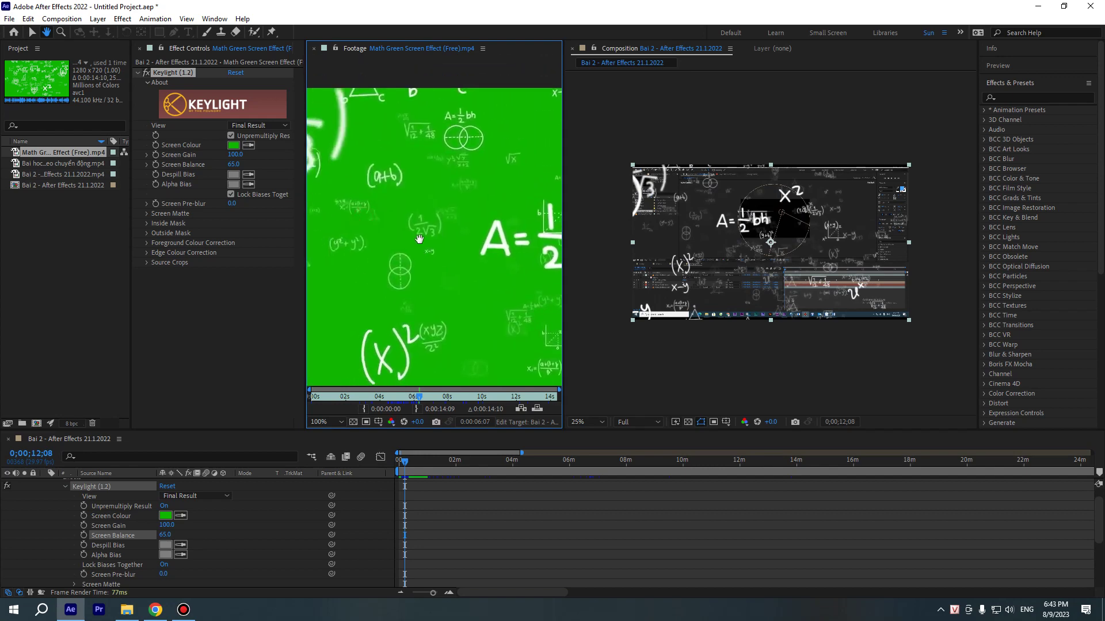
# Zoom the Footage viewer in and out repeatedly to inspect the formulas
pyautogui.scroll(-2, 419, 239)
pyautogui.scroll(-2, 419, 236)
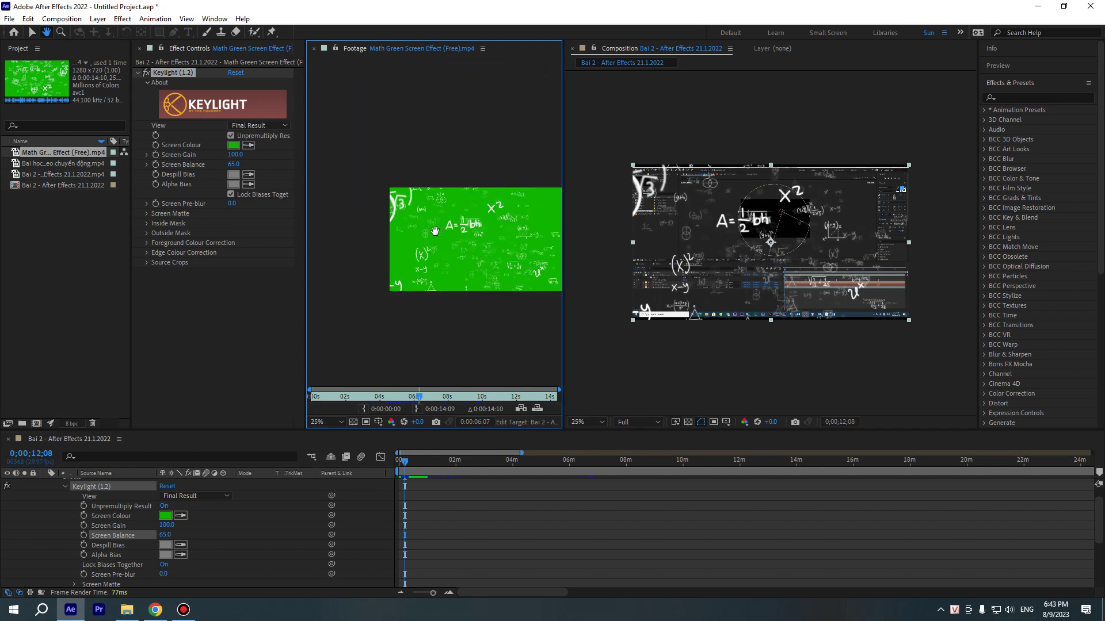
pyautogui.scroll(2, 434, 231)
pyautogui.scroll(-2, 435, 231)
pyautogui.scroll(4, 435, 230)
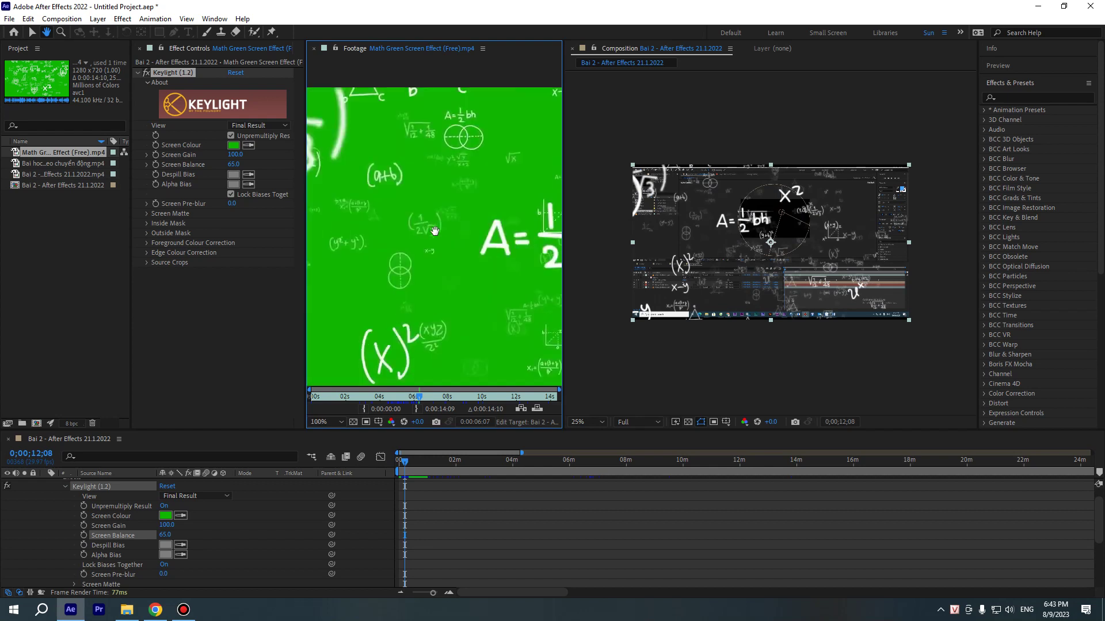
pyautogui.scroll(-4, 435, 231)
pyautogui.scroll(2, 434, 231)
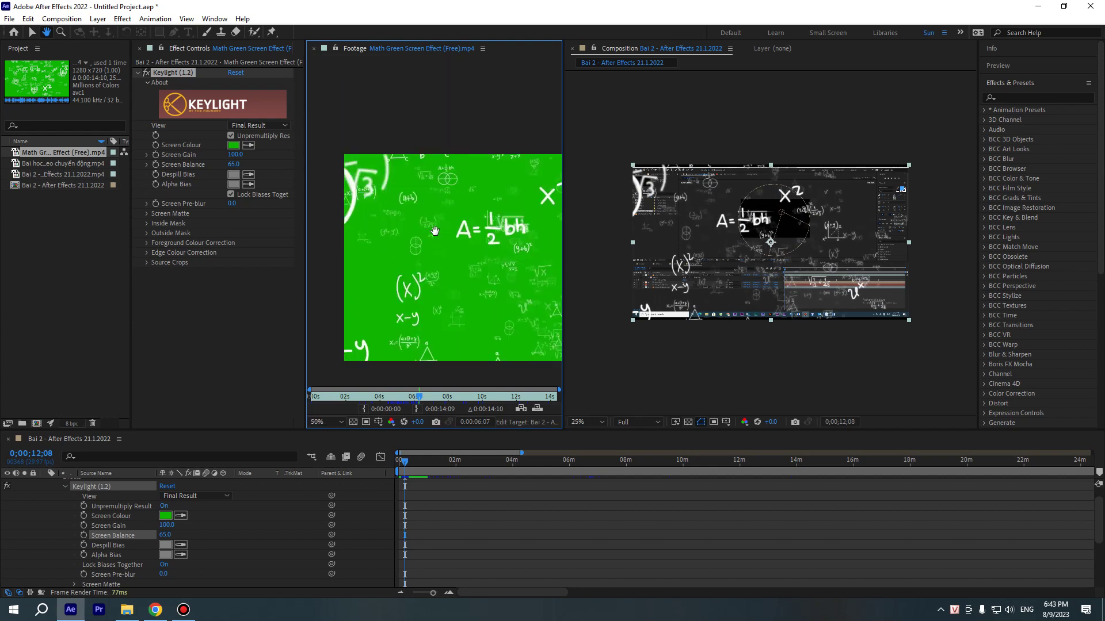
pyautogui.scroll(3, 434, 231)
pyautogui.scroll(-3, 434, 231)
pyautogui.scroll(-6, 429, 232)
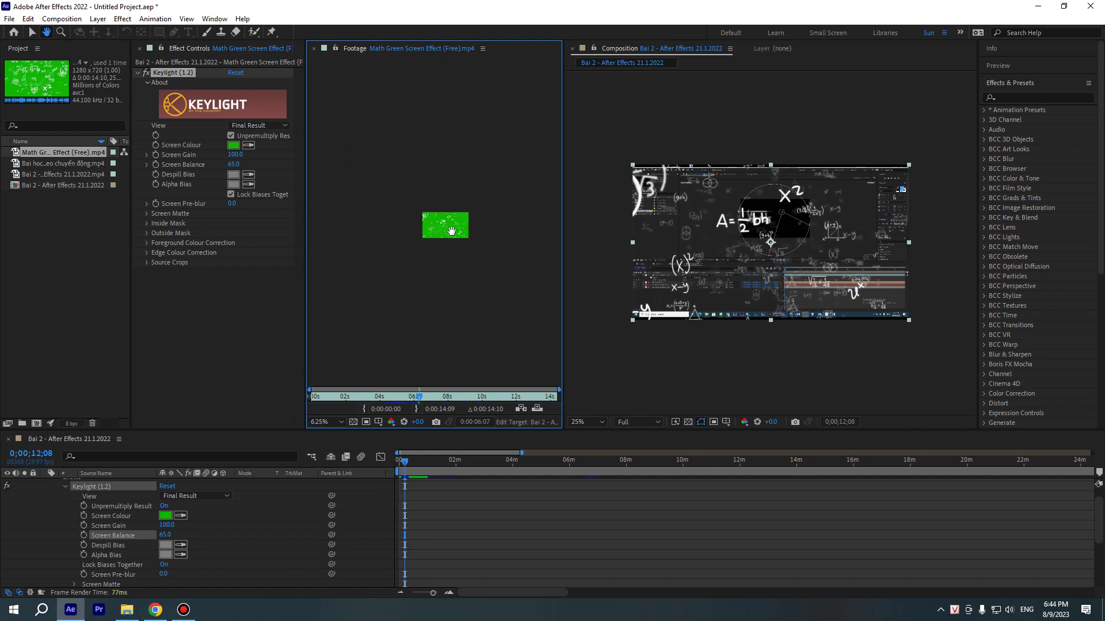
pyautogui.scroll(2, 427, 233)
pyautogui.scroll(4, 414, 237)
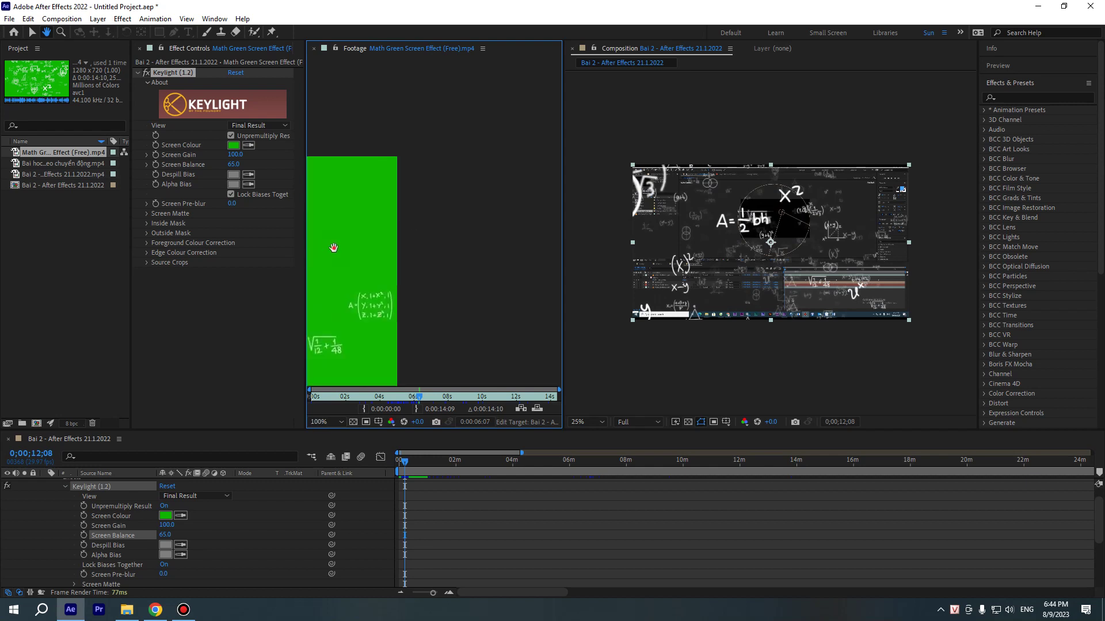
pyautogui.scroll(2, 393, 251)
pyautogui.scroll(-2, 403, 242)
pyautogui.scroll(-2, 437, 219)
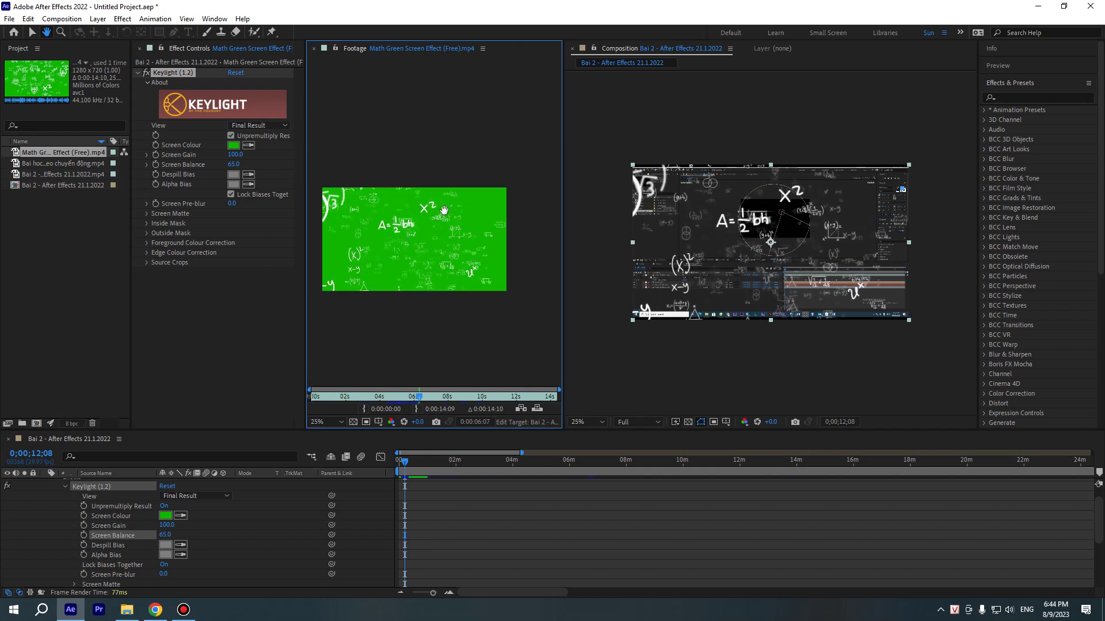
pyautogui.scroll(2, 444, 210)
pyautogui.scroll(-2, 445, 210)
pyautogui.scroll(2, 444, 210)
pyautogui.scroll(-2, 444, 210)
pyautogui.scroll(2, 445, 210)
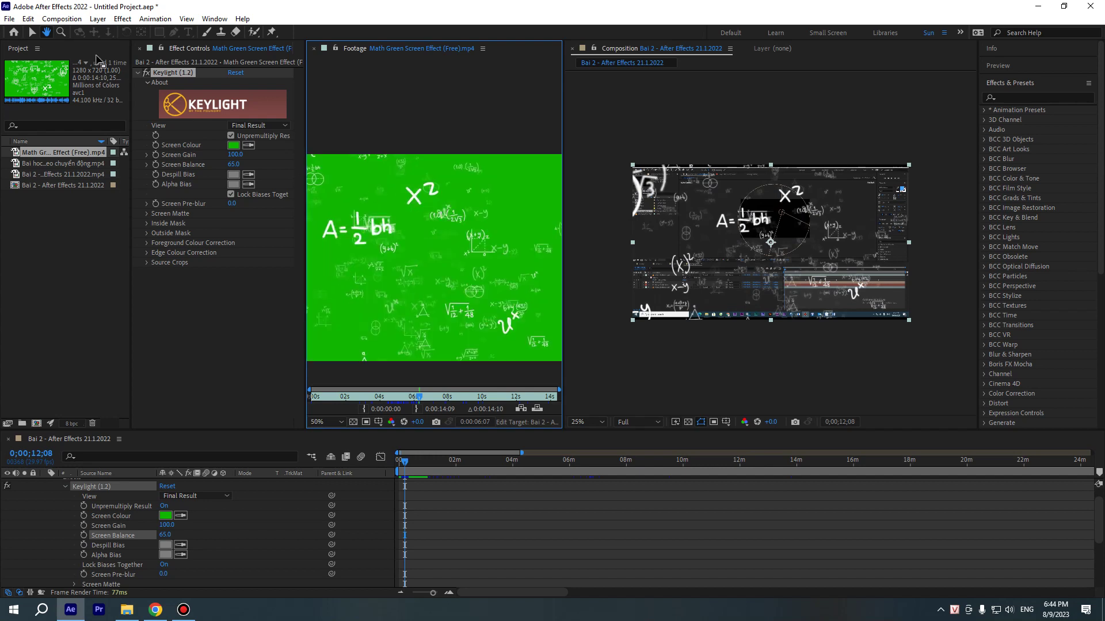
pyautogui.click(60, 33)
pyautogui.click(447, 269)
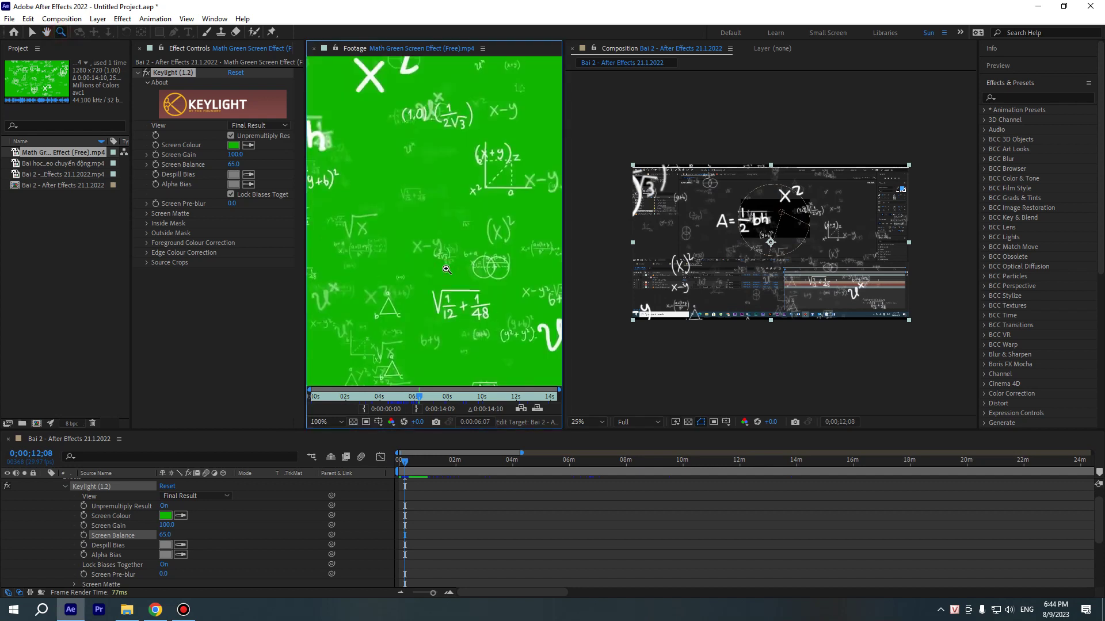
pyautogui.keyDown('alt'); pyautogui.click(446, 270); pyautogui.keyUp('alt')
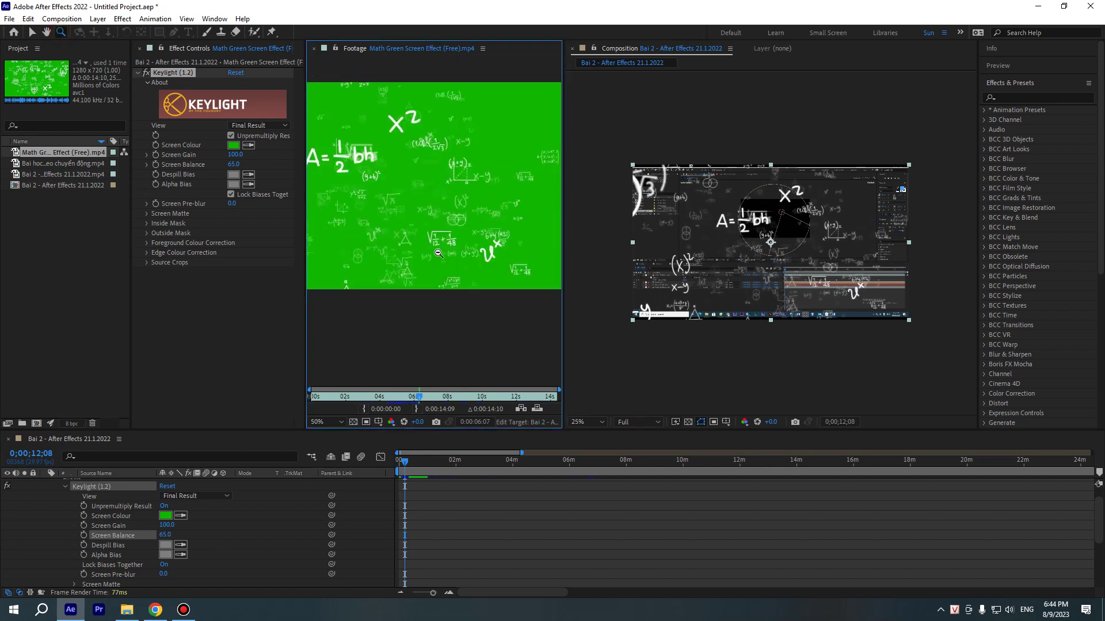
pyautogui.keyDown('alt'); pyautogui.click(439, 245); pyautogui.keyUp('alt')
pyautogui.click(432, 208)
pyautogui.click(430, 207)
pyautogui.moveTo(425, 227); pyautogui.dragTo(474, 295)
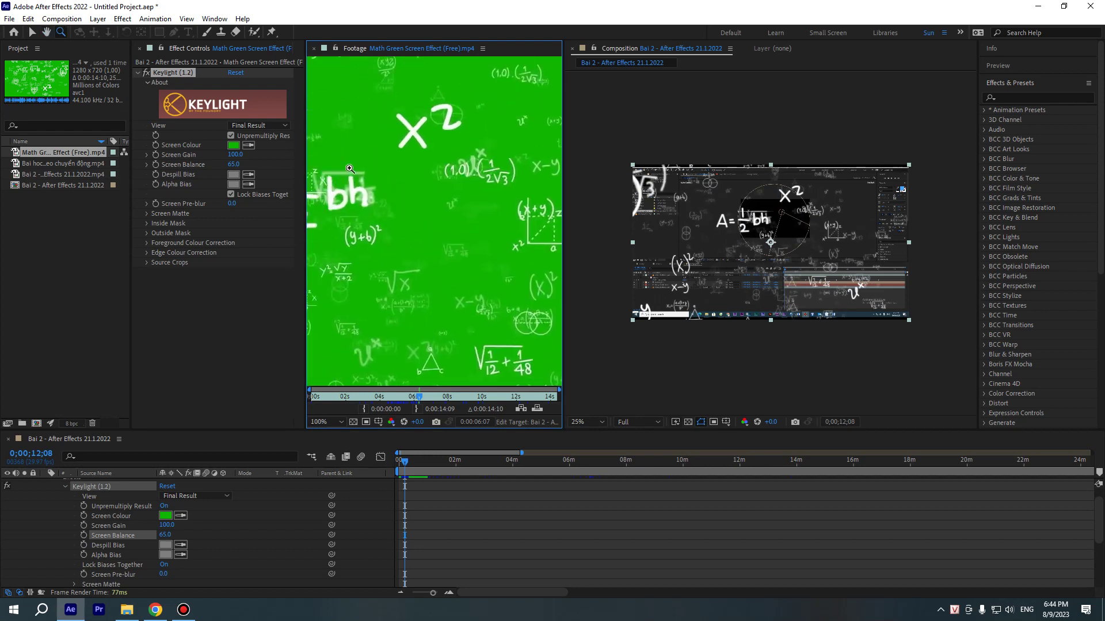
pyautogui.click(454, 245)
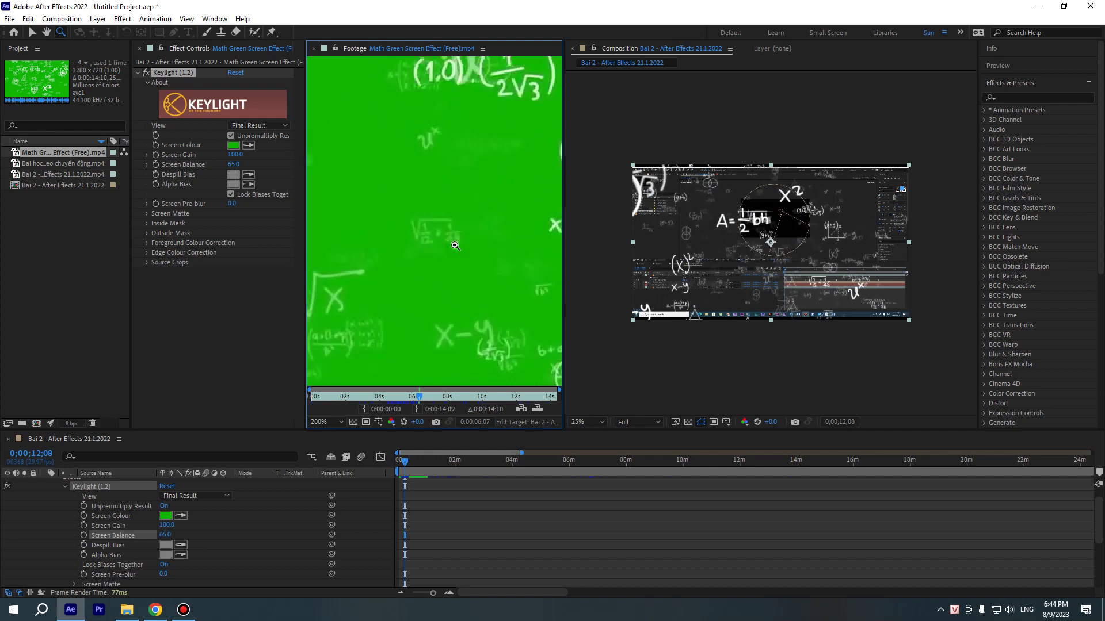
pyautogui.keyDown('alt'); pyautogui.click(455, 246); pyautogui.keyUp('alt')
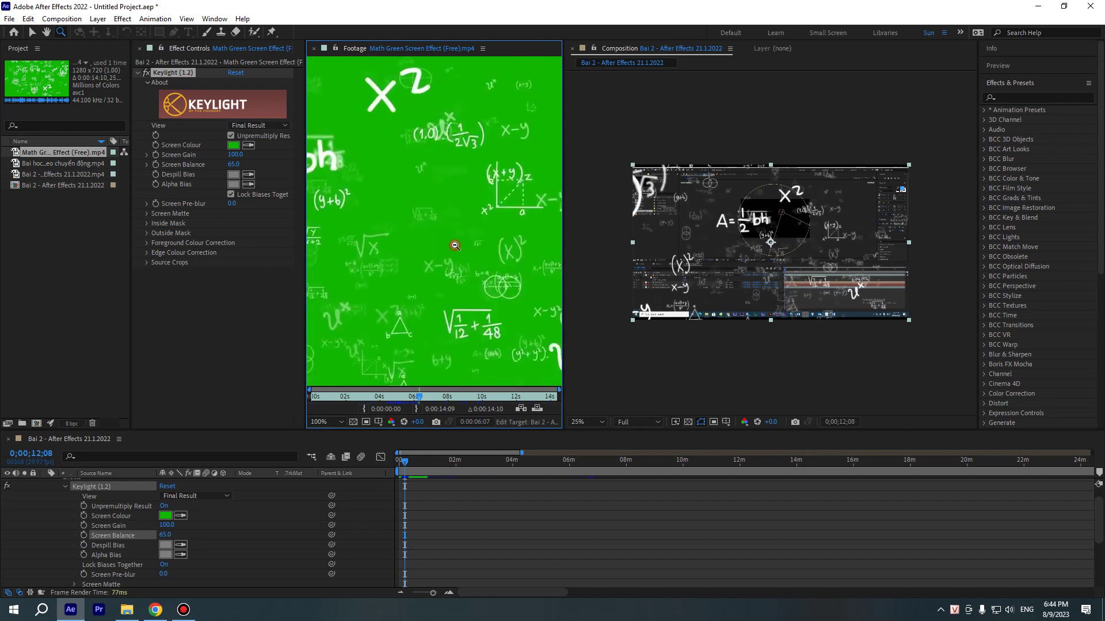
pyautogui.keyDown('alt'); pyautogui.click(454, 246); pyautogui.keyUp('alt')
pyautogui.keyDown('alt'); pyautogui.click(454, 246); pyautogui.keyUp('alt')
pyautogui.keyDown('alt'); pyautogui.click(455, 246); pyautogui.keyUp('alt')
pyautogui.keyDown('alt'); pyautogui.click(455, 246); pyautogui.keyUp('alt')
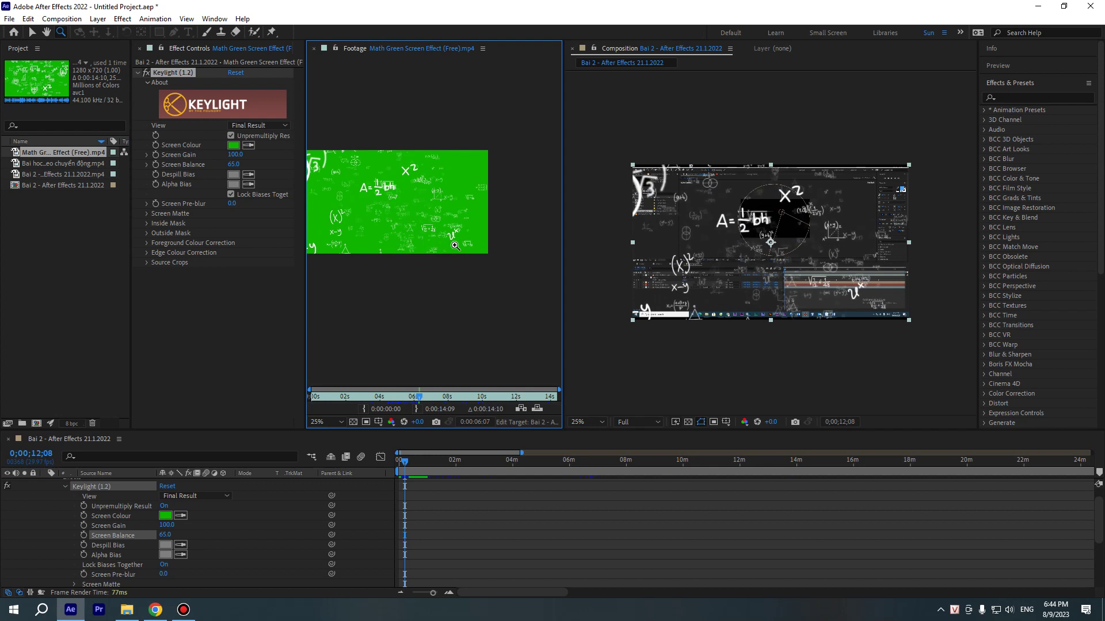
pyautogui.keyDown('alt'); pyautogui.click(450, 241); pyautogui.keyUp('alt')
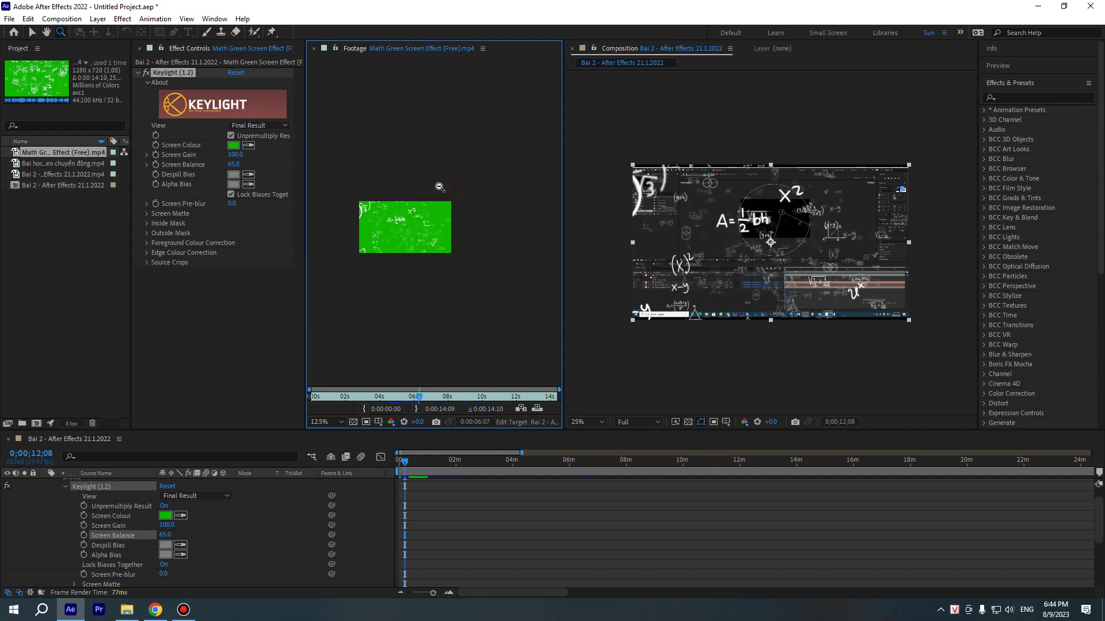
pyautogui.click(398, 228)
pyautogui.click(397, 227)
pyautogui.click(419, 234)
pyautogui.click(454, 236)
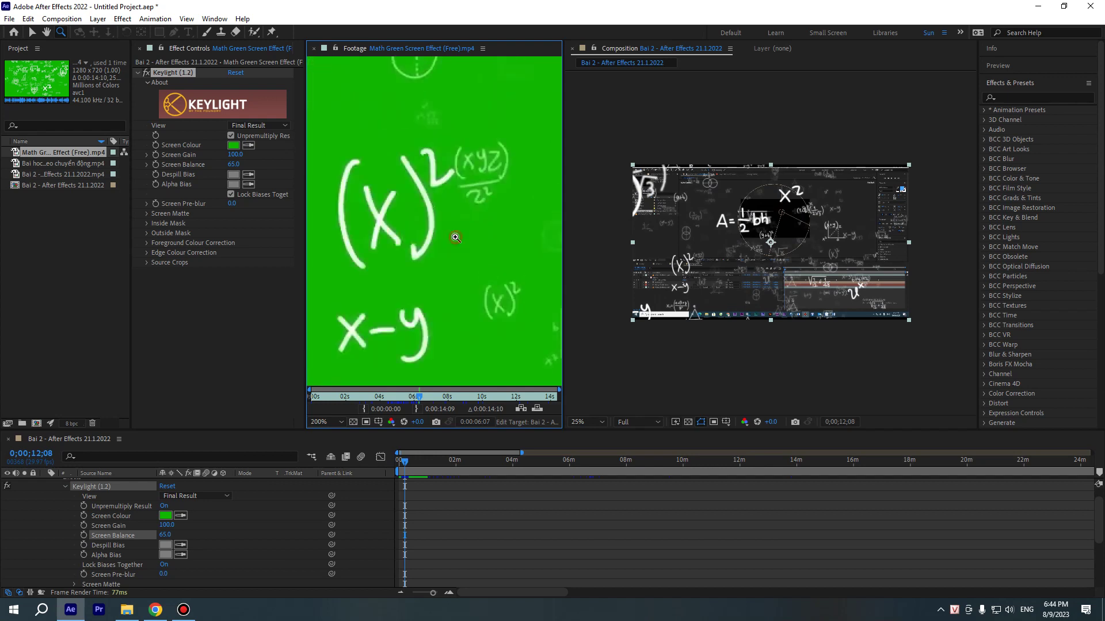
pyautogui.press('h')
pyautogui.moveTo(454, 238)
pyautogui.mouseDown()
pyautogui.moveTo(375, 241)
pyautogui.moveTo(455, 190)
pyautogui.mouseUp()
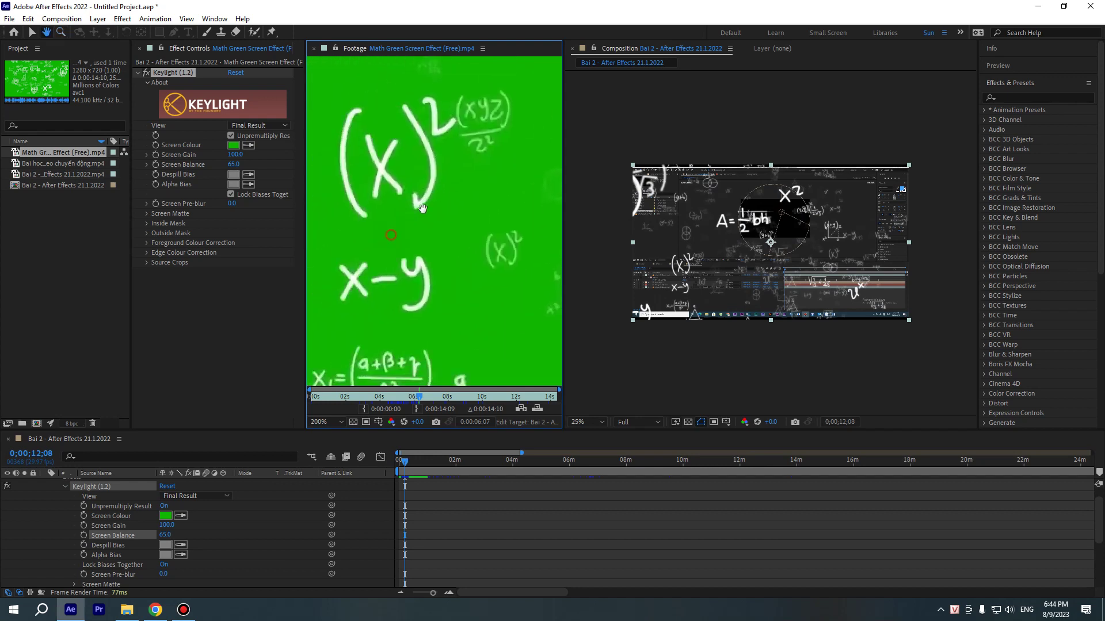
pyautogui.press('z')
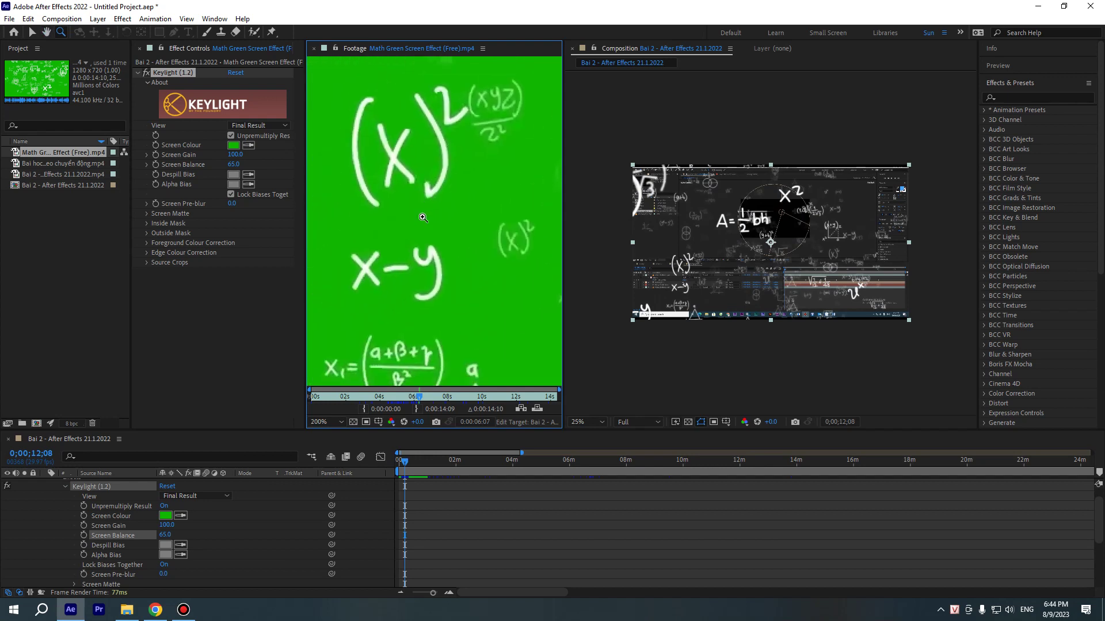
pyautogui.click(419, 262)
pyautogui.click(419, 262)
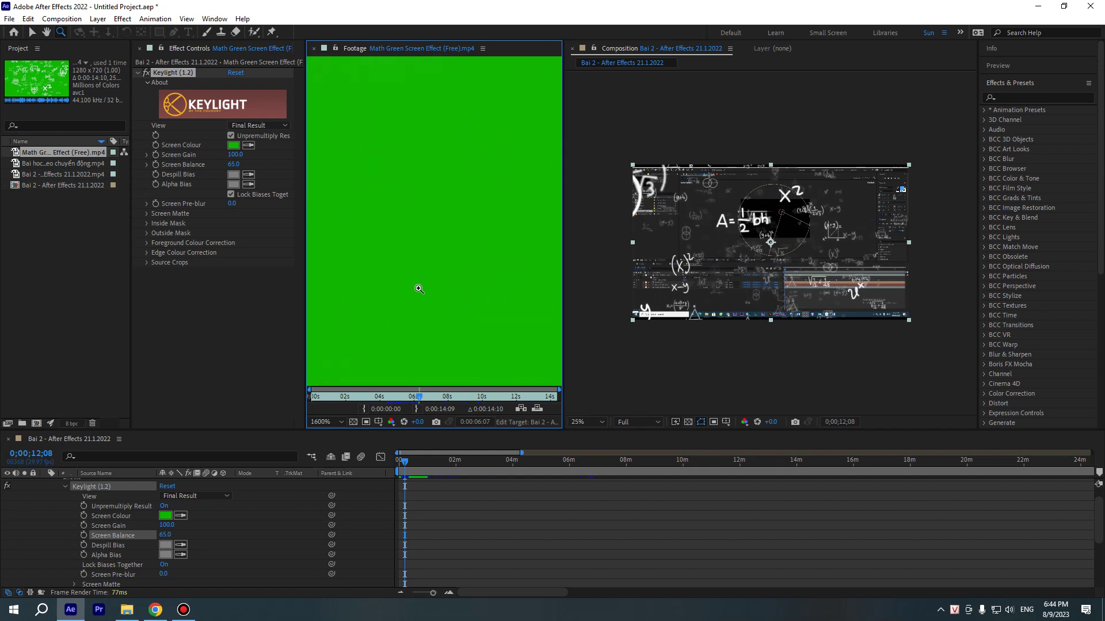
pyautogui.click(420, 251)
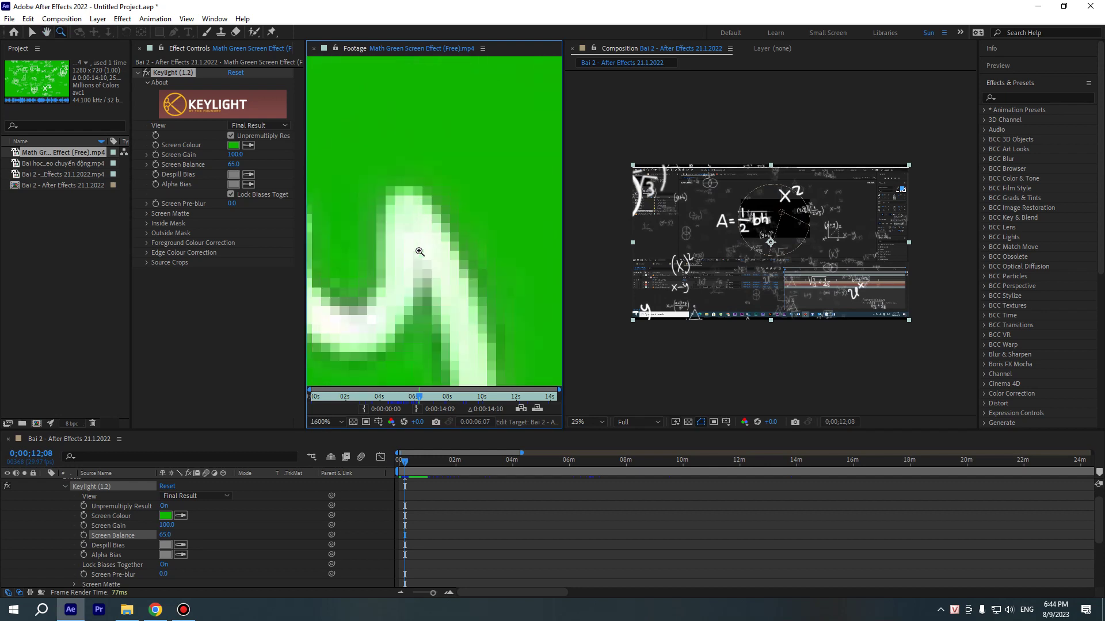
pyautogui.scroll(-2, 420, 251)
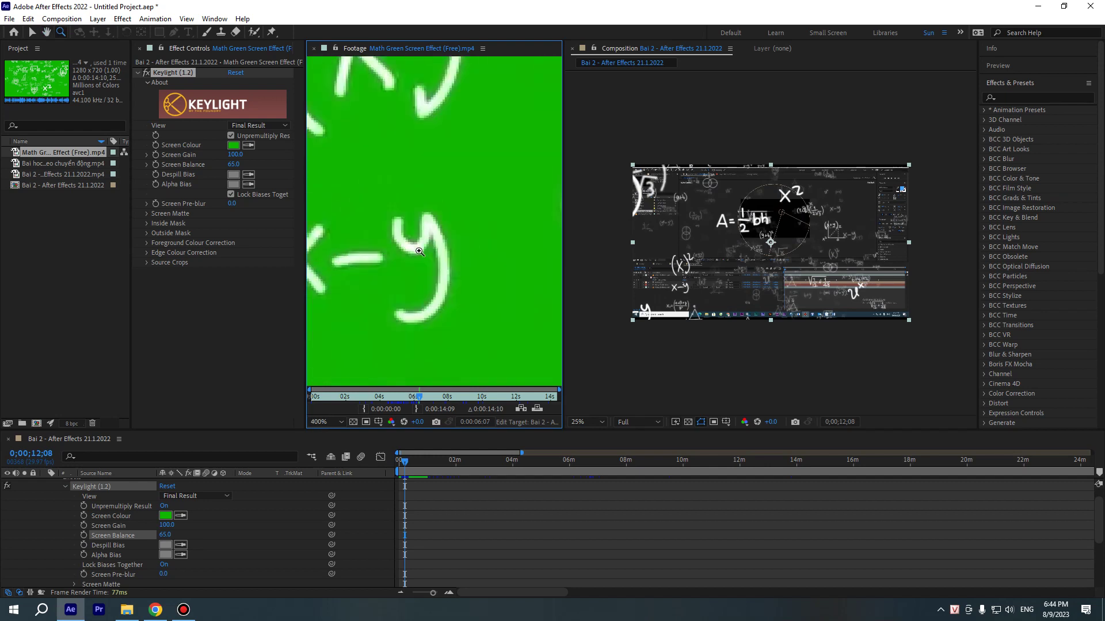
pyautogui.scroll(-1, 420, 252)
pyautogui.scroll(-3, 421, 251)
pyautogui.scroll(-6, 425, 250)
pyautogui.scroll(7, 426, 249)
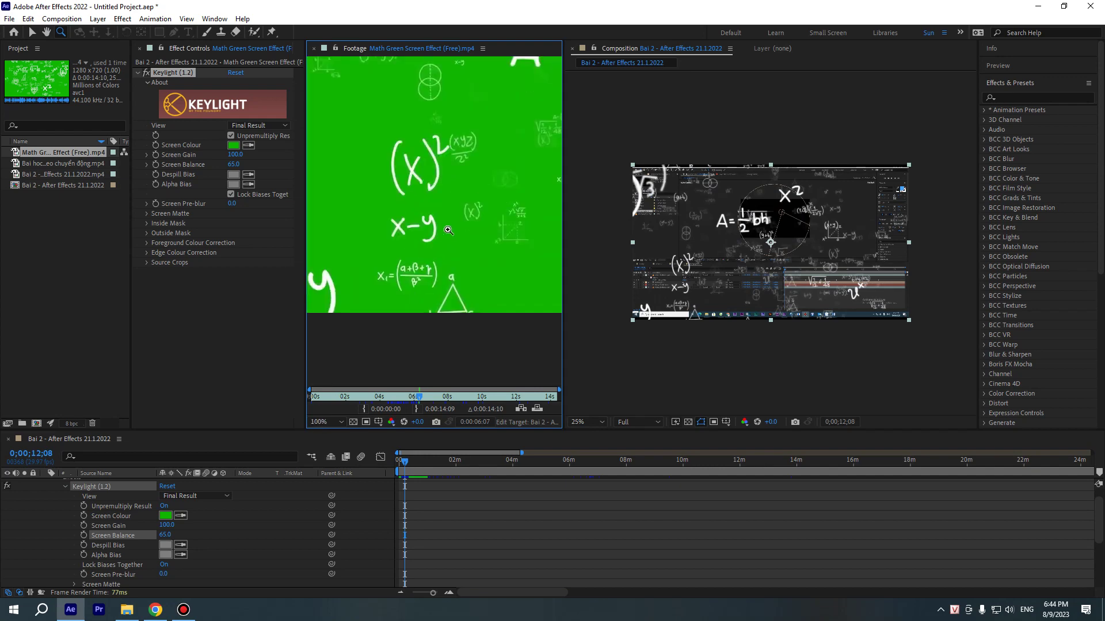
pyautogui.scroll(2, 426, 249)
pyautogui.scroll(-2, 426, 249)
pyautogui.scroll(-2, 426, 250)
pyautogui.scroll(1, 700, 229)
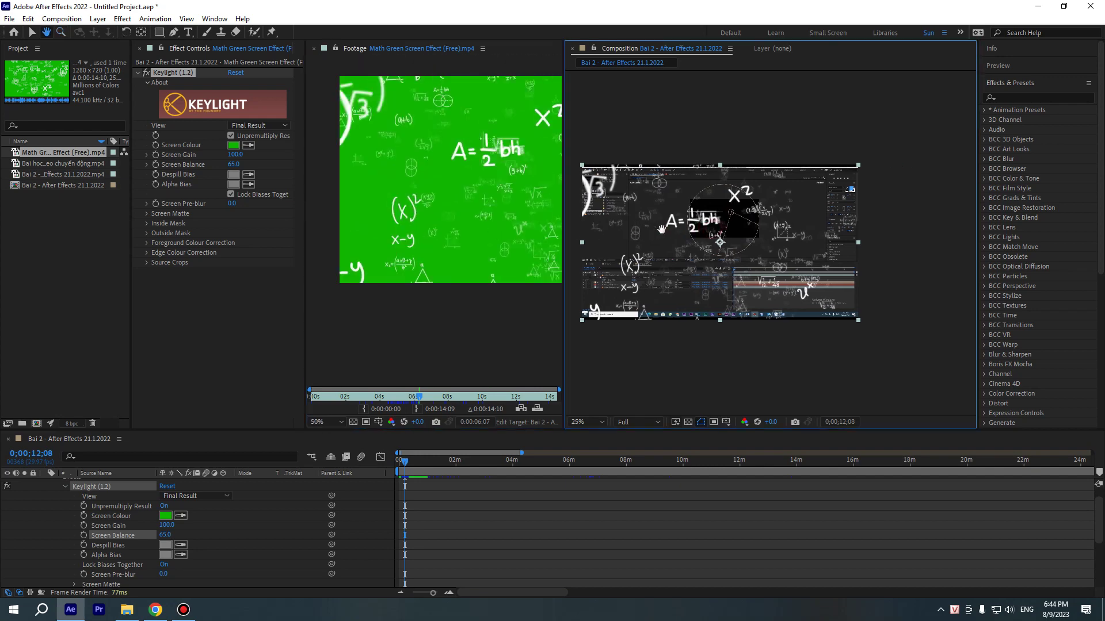
pyautogui.scroll(3, 702, 233)
pyautogui.scroll(2, 708, 241)
pyautogui.scroll(-2, 710, 243)
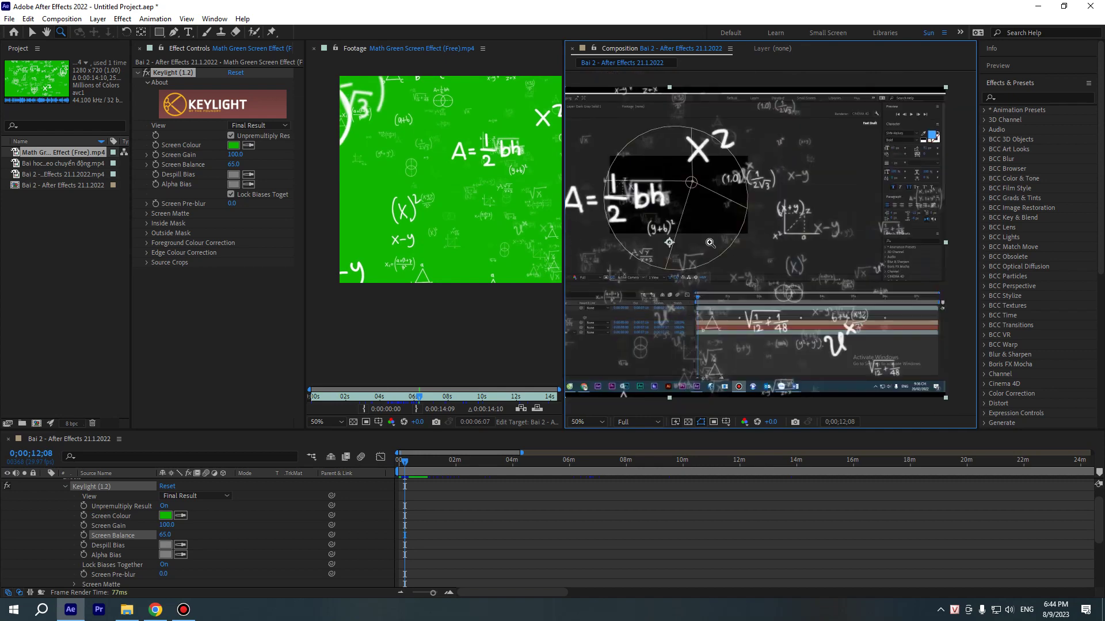
pyautogui.scroll(-2, 685, 241)
pyautogui.moveTo(689, 229); pyautogui.dragTo(725, 231)
pyautogui.scroll(-1, 725, 232)
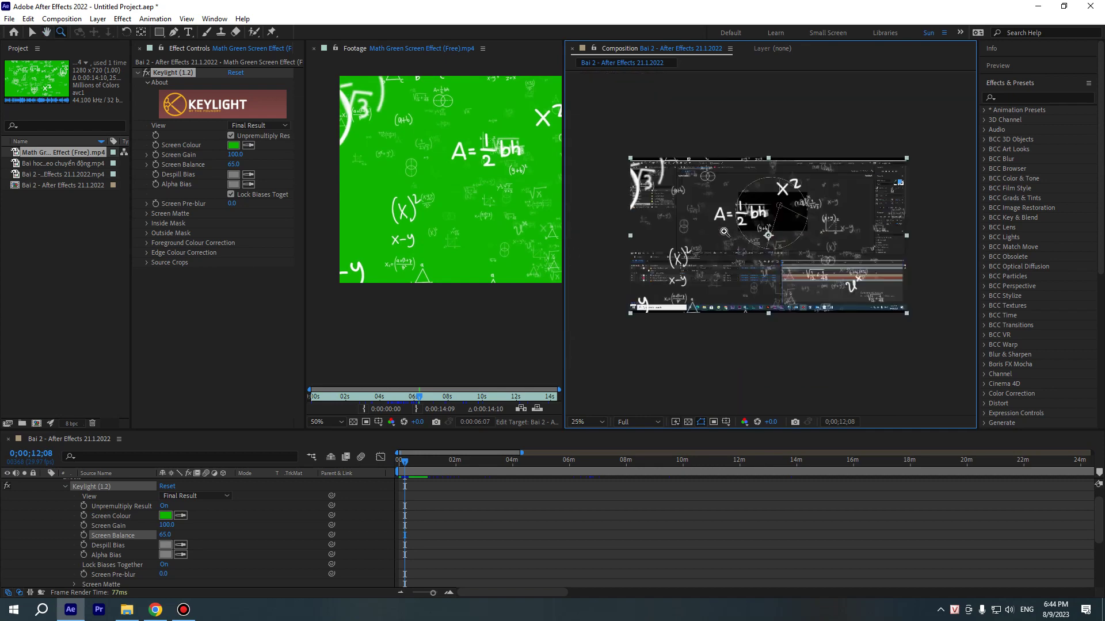
pyautogui.scroll(5, 715, 229)
pyautogui.scroll(-5, 715, 229)
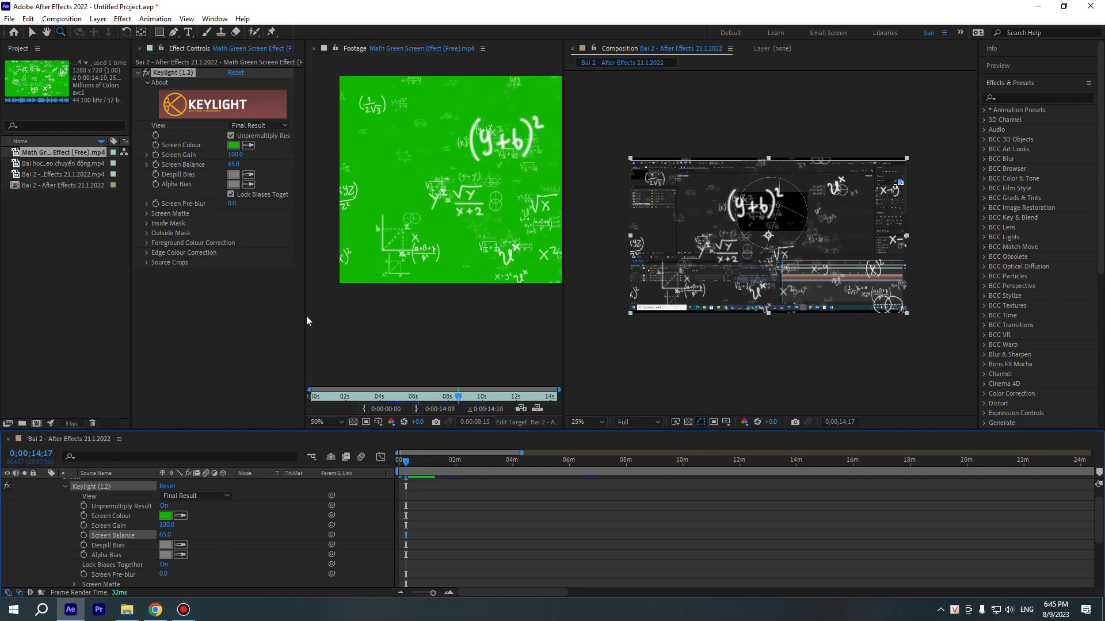
# Collapse Layer 1's Keylight properties and show only its Rotation property (0x+0.0°)
pyautogui.scroll(2, 298, 530)
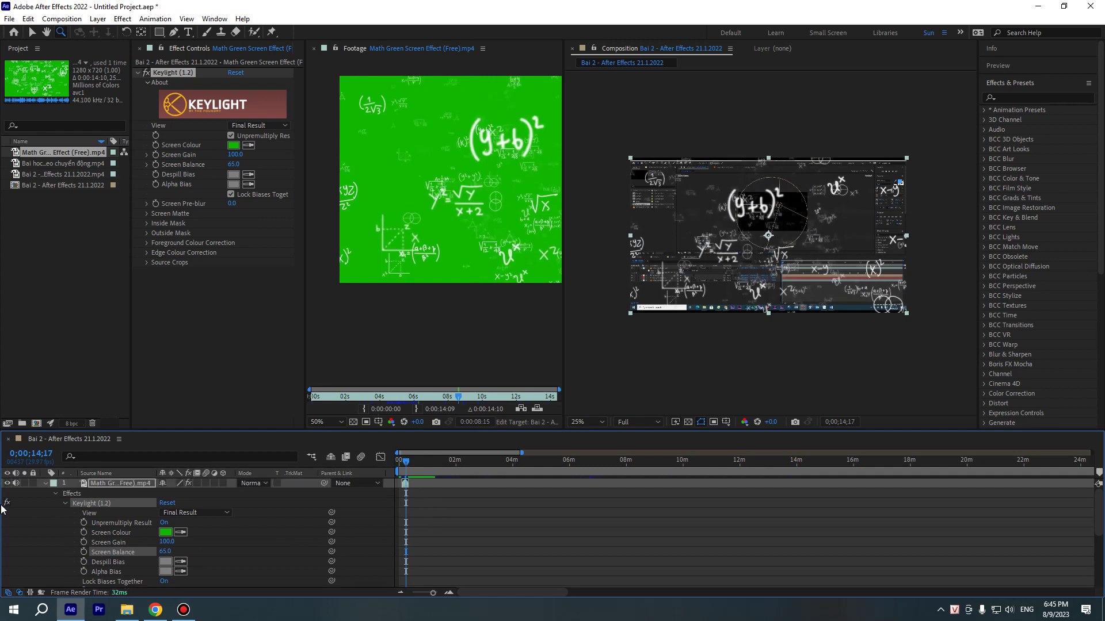
pyautogui.click(45, 483)
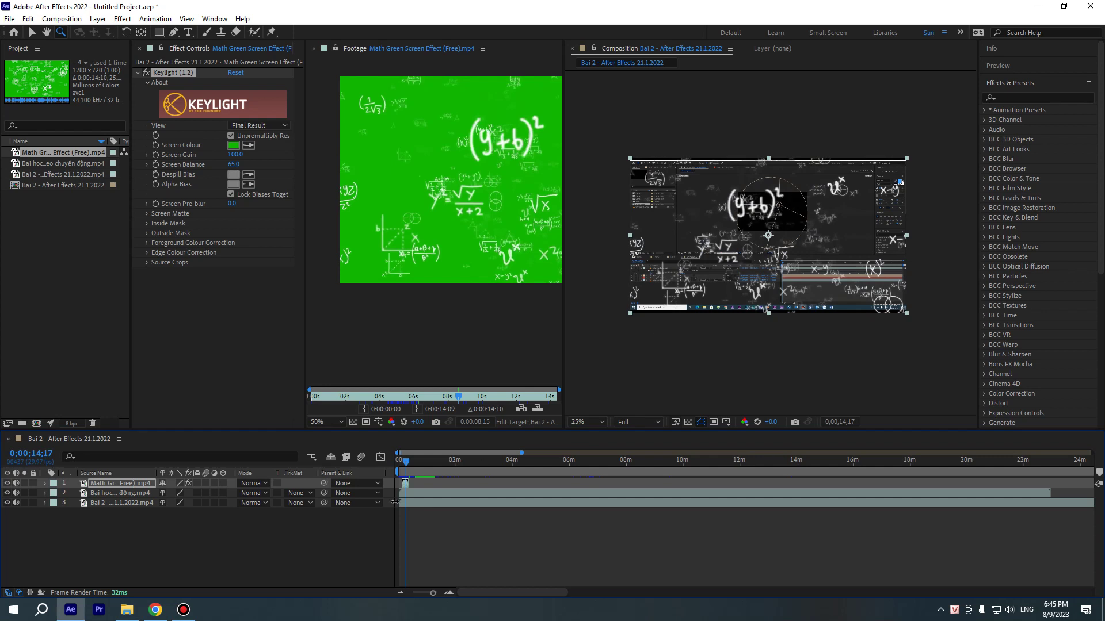
pyautogui.press('r')
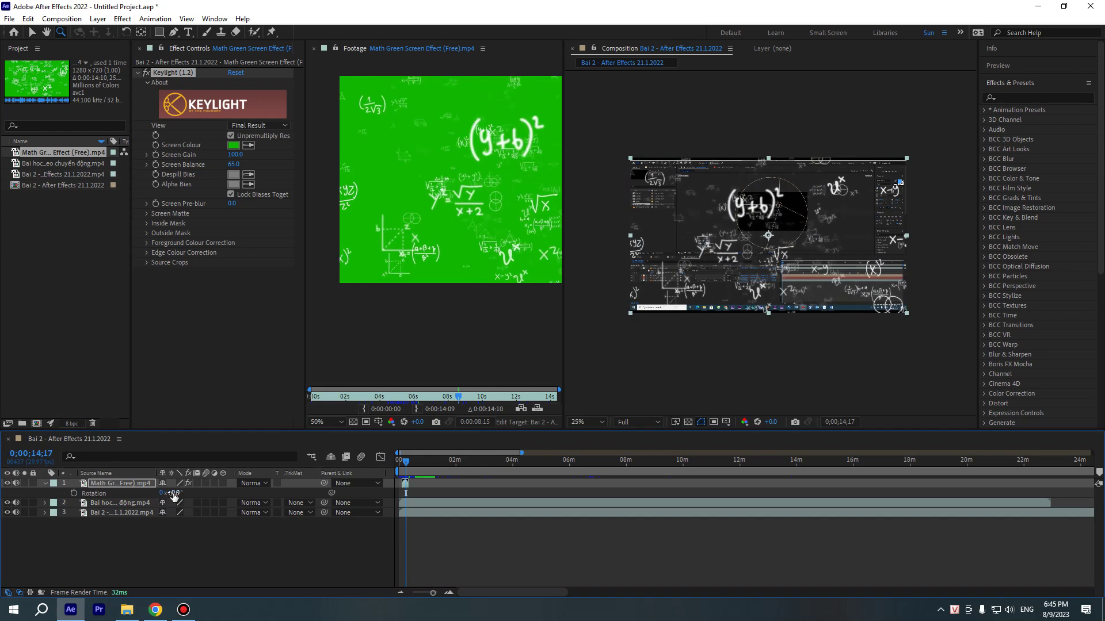
pyautogui.moveTo(171, 493); pyautogui.dragTo(153, 499)
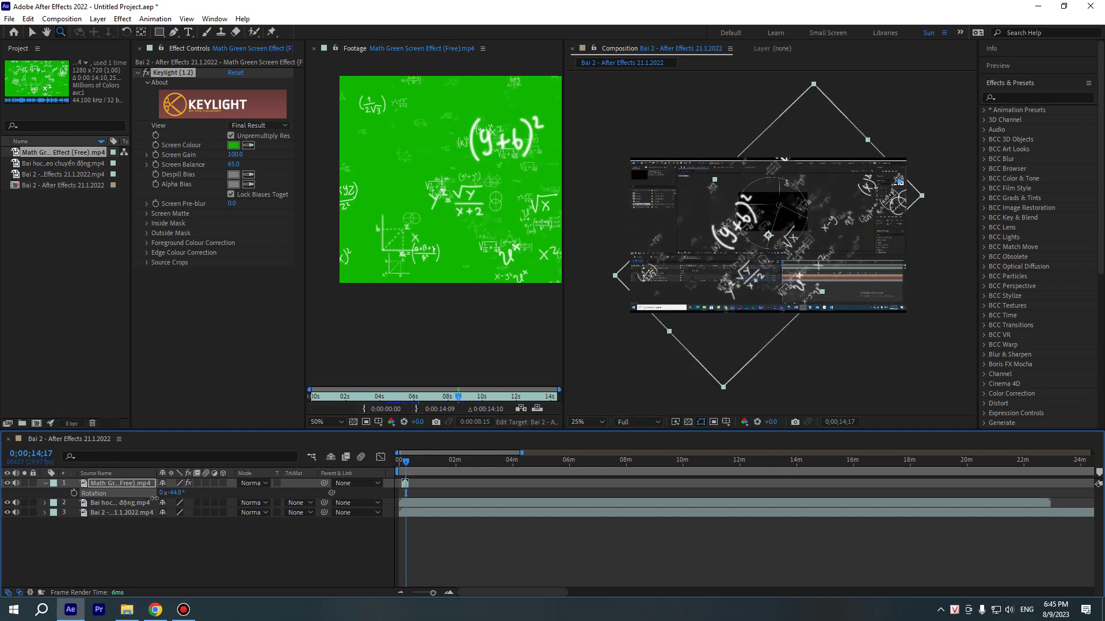
pyautogui.moveTo(153, 499); pyautogui.dragTo(160, 501)
pyautogui.hotkey('ctrl', 'z')
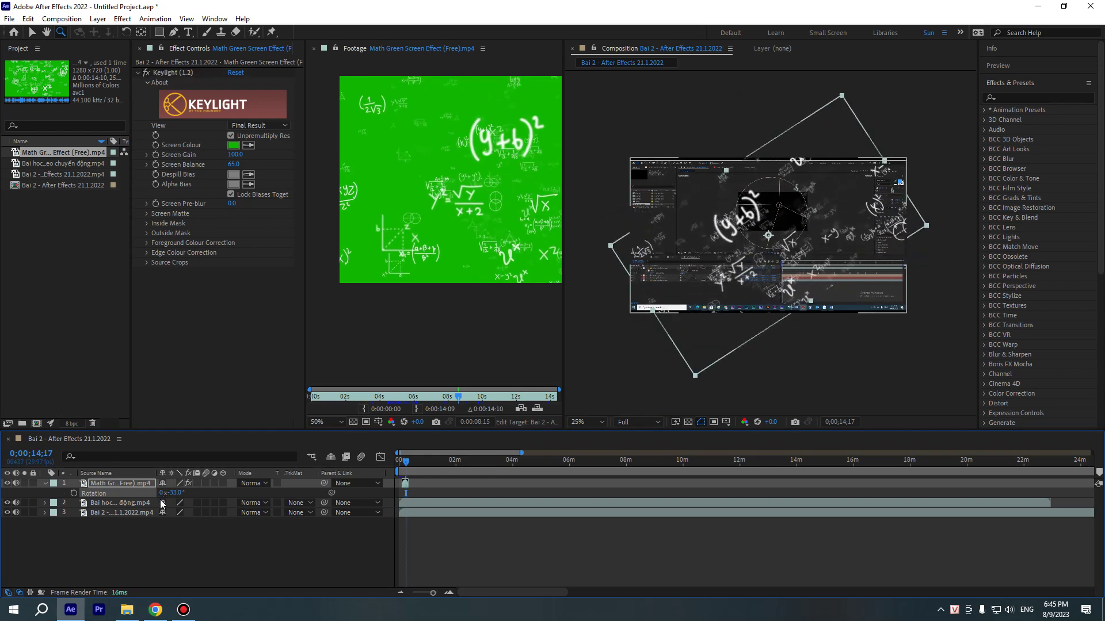
pyautogui.hotkey('ctrl', 'z')
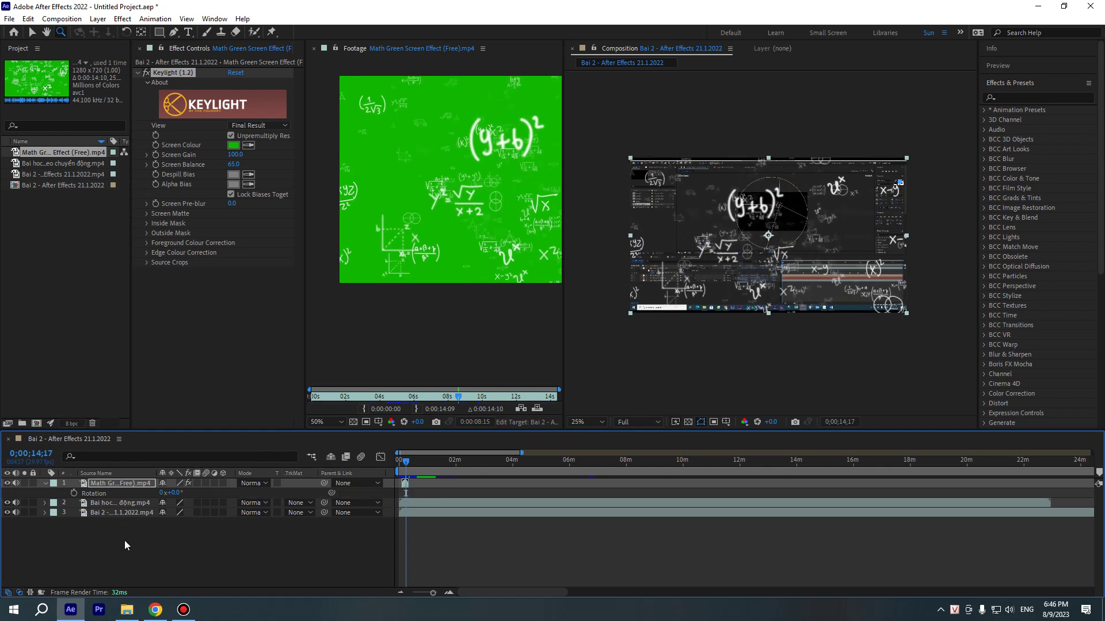
pyautogui.click(11, 595)
pyautogui.click(11, 595)
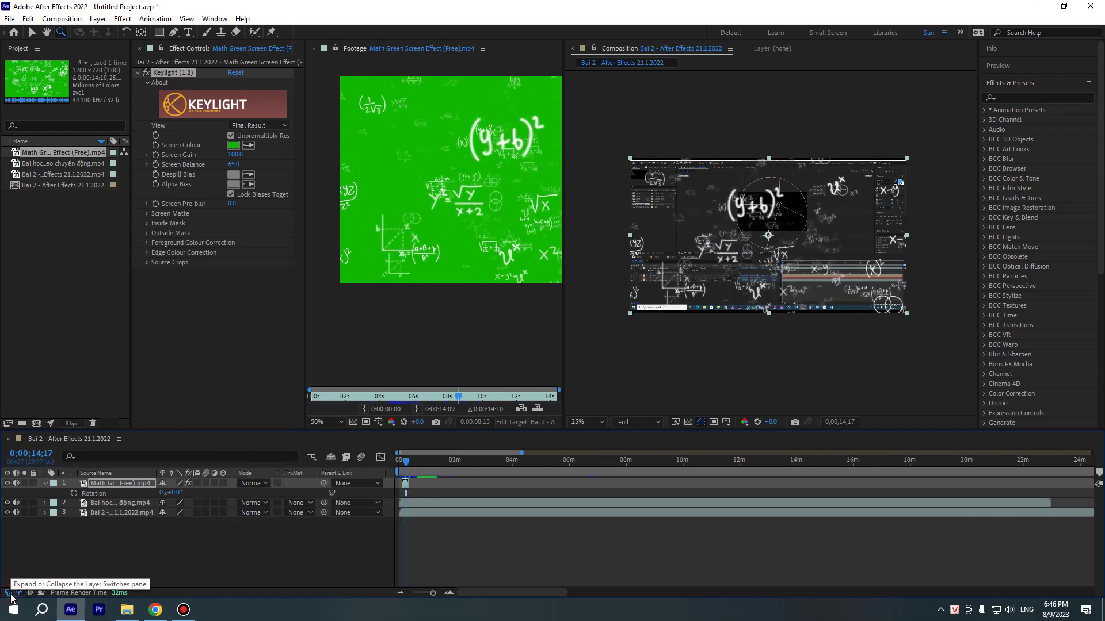
pyautogui.click(11, 595)
pyautogui.click(11, 596)
pyautogui.click(11, 596)
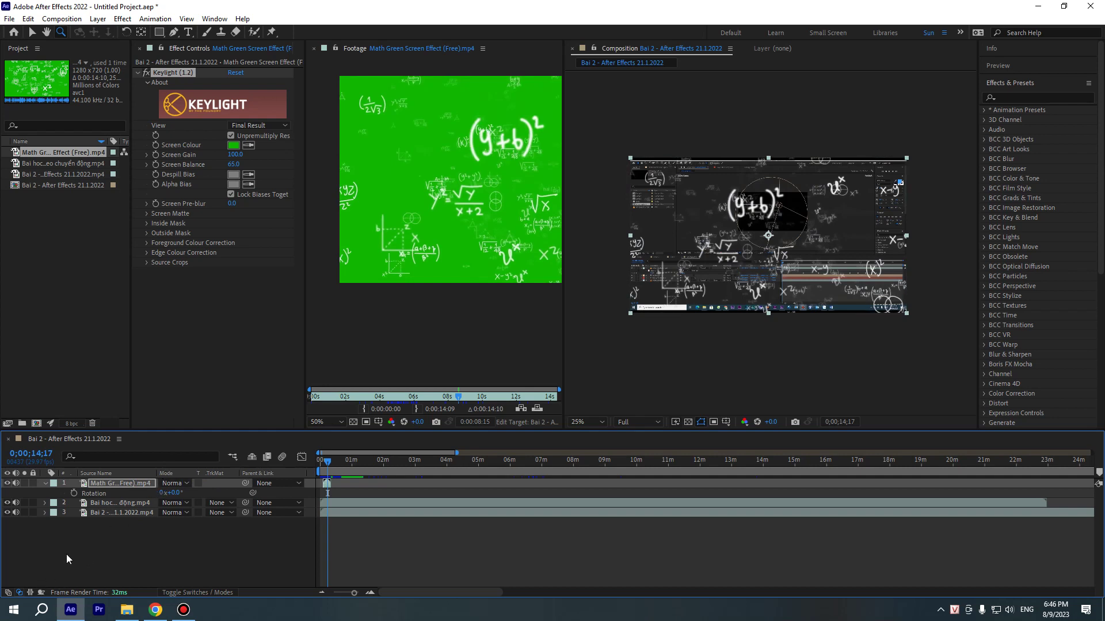
pyautogui.click(8, 592)
pyautogui.click(9, 593)
pyautogui.click(8, 592)
pyautogui.click(8, 592)
pyautogui.click(8, 593)
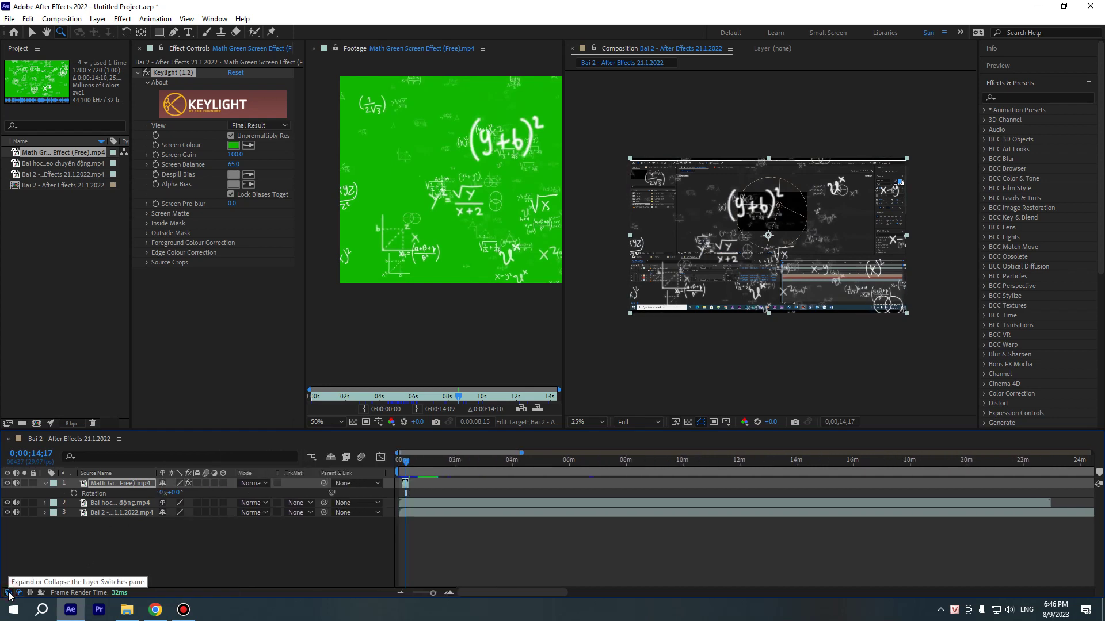
pyautogui.click(8, 592)
pyautogui.click(8, 593)
pyautogui.click(8, 593)
pyautogui.click(8, 593)
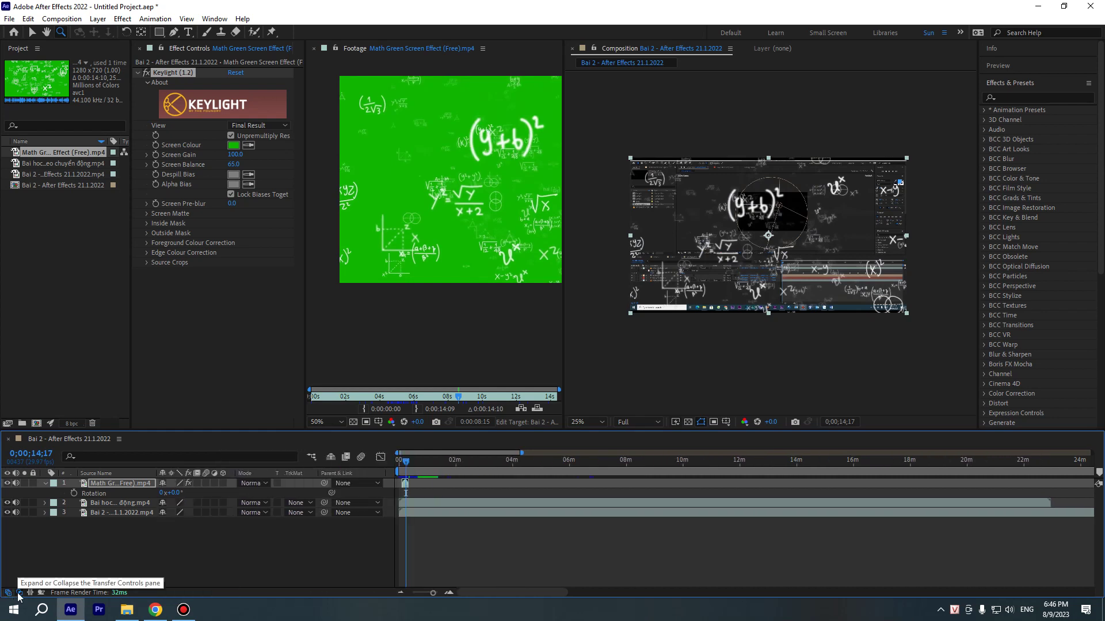
pyautogui.click(19, 592)
pyautogui.click(19, 592)
pyautogui.click(19, 593)
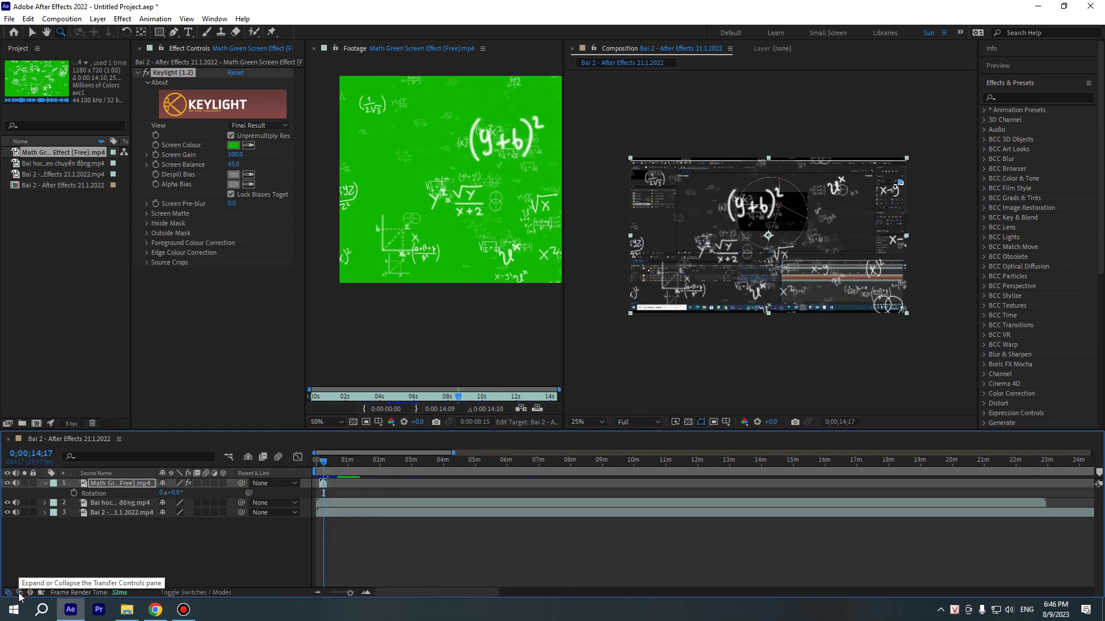
pyautogui.click(19, 593)
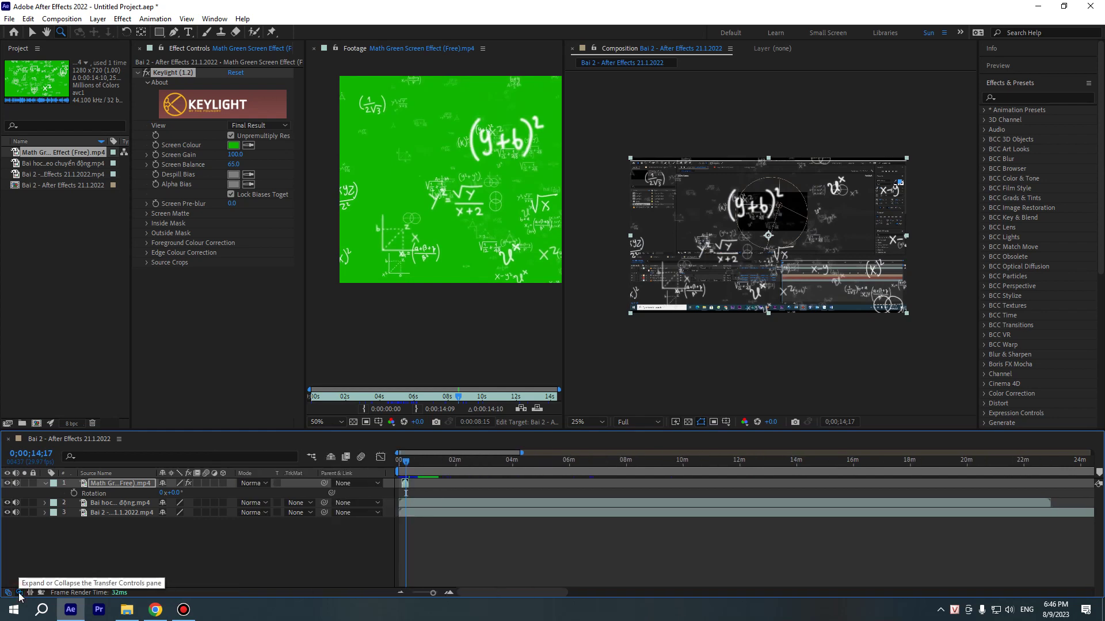
pyautogui.click(19, 593)
pyautogui.click(19, 593)
pyautogui.click(19, 592)
pyautogui.click(30, 592)
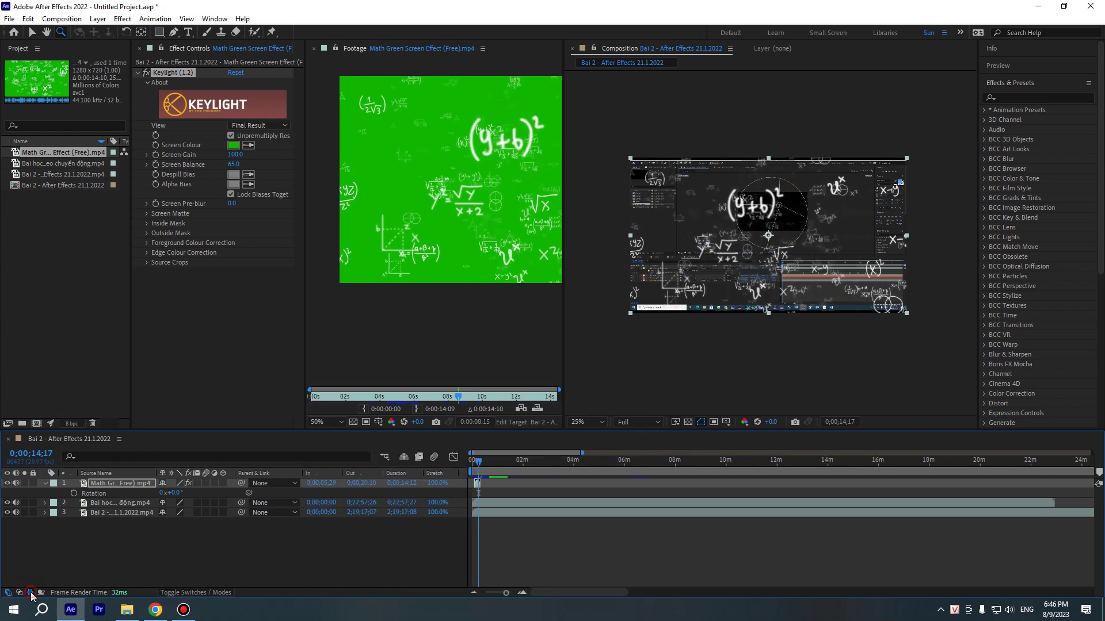
pyautogui.click(31, 593)
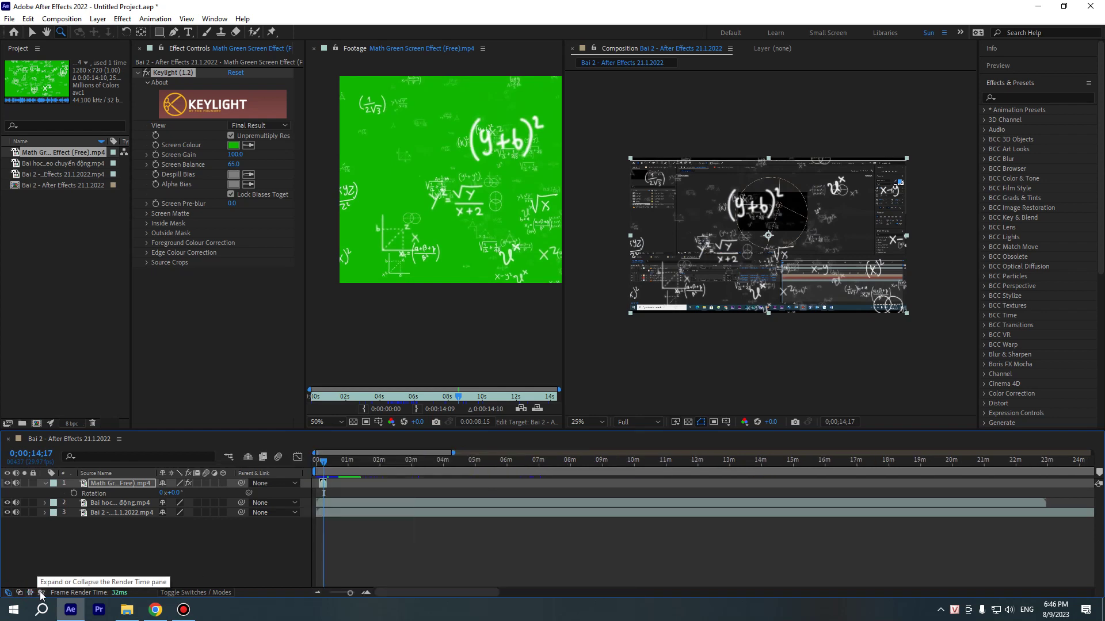
pyautogui.click(41, 593)
pyautogui.click(40, 593)
pyautogui.click(41, 593)
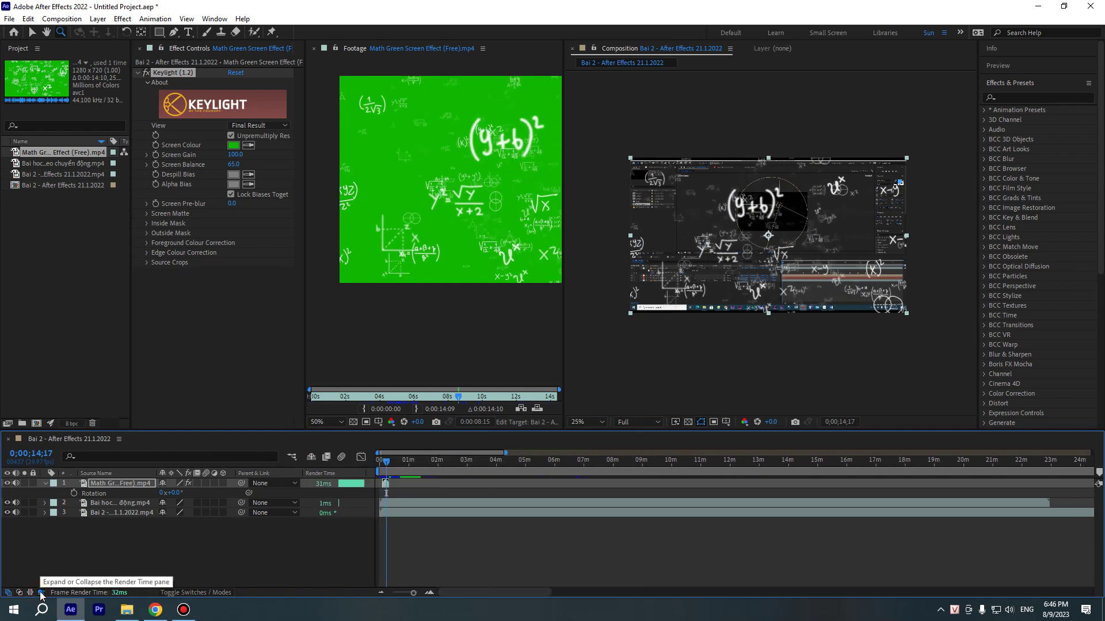
pyautogui.click(41, 594)
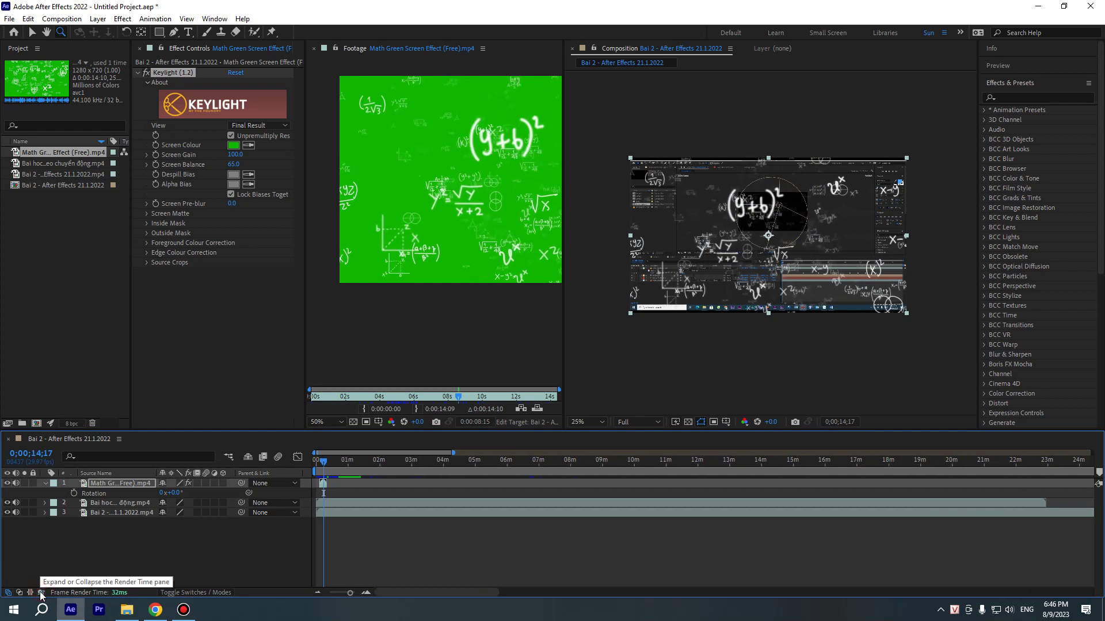
pyautogui.click(8, 593)
pyautogui.click(8, 593)
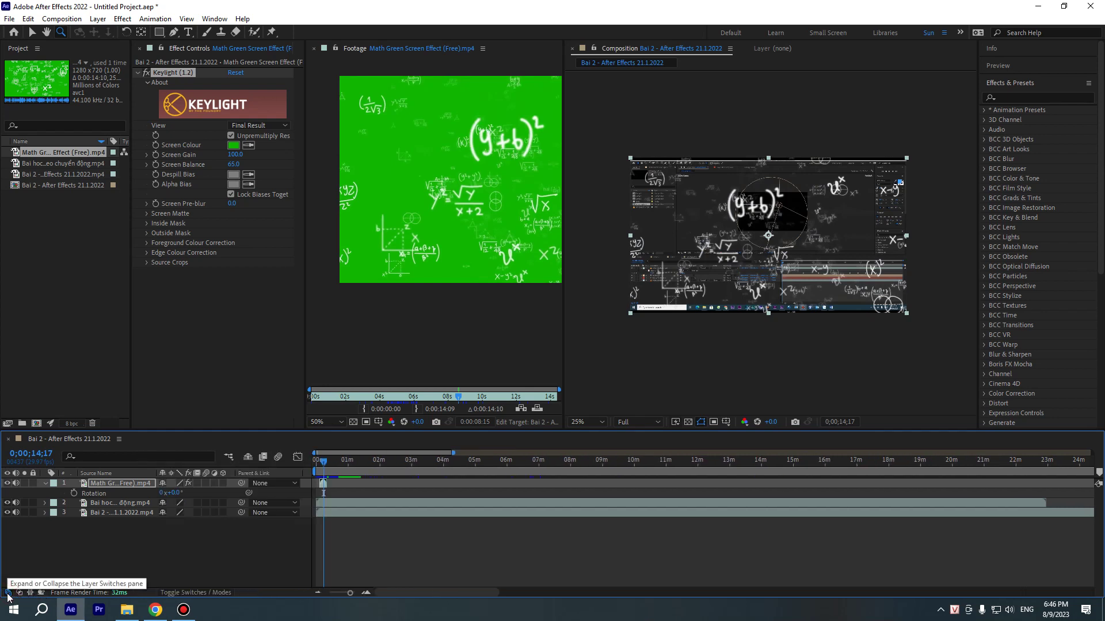
pyautogui.click(7, 593)
pyautogui.click(8, 593)
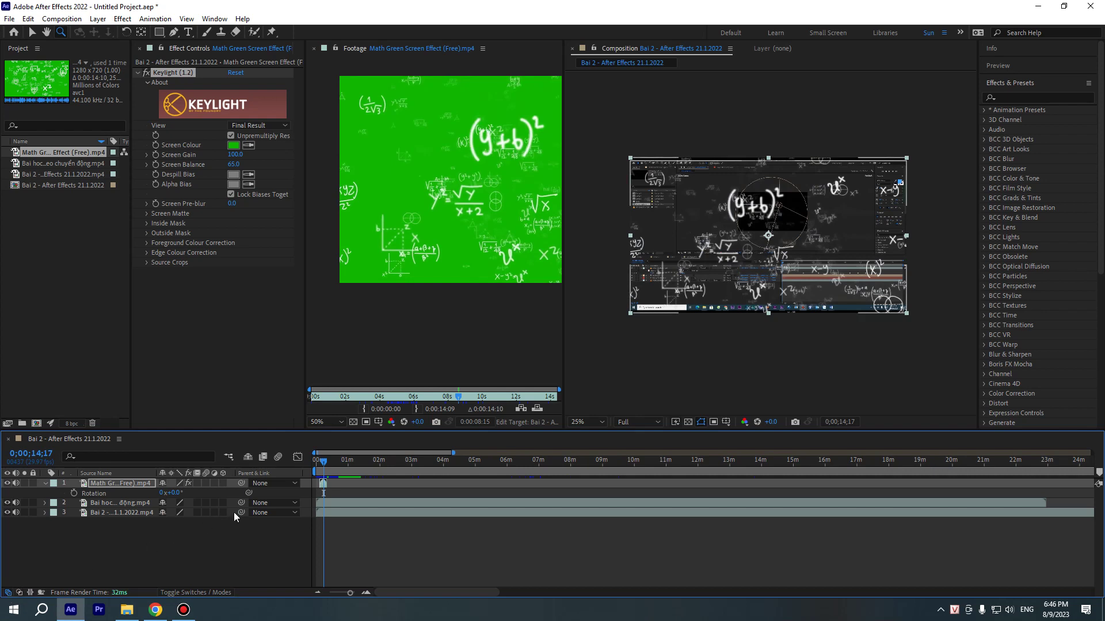
# Switch the math green-screen layer to 3D and orbit the camera to a tilted view
pyautogui.click(223, 484)
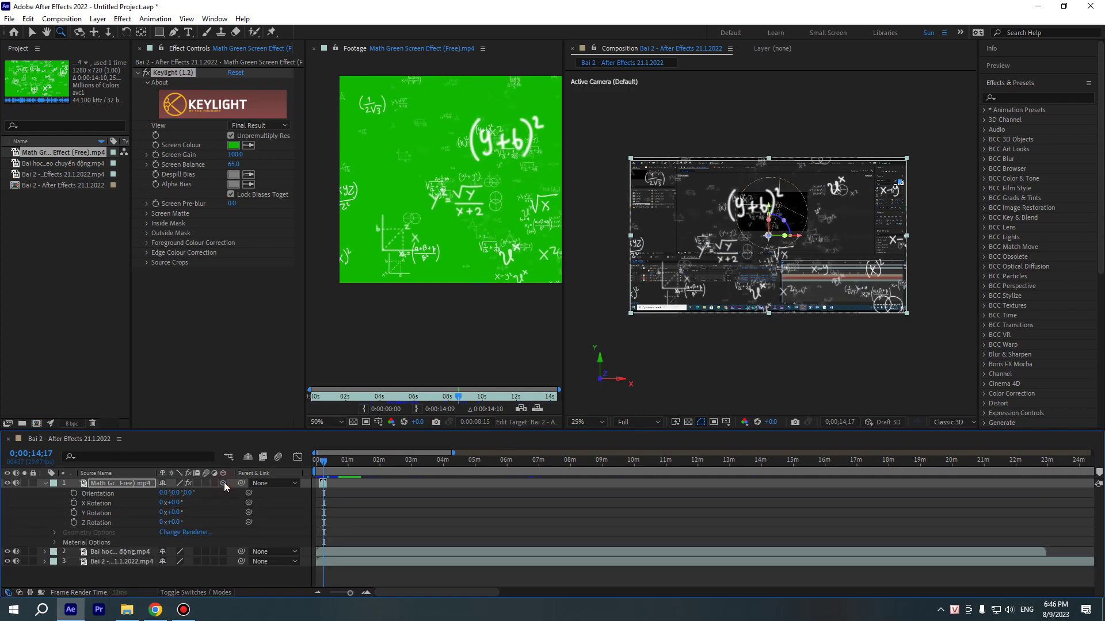
pyautogui.click(80, 31)
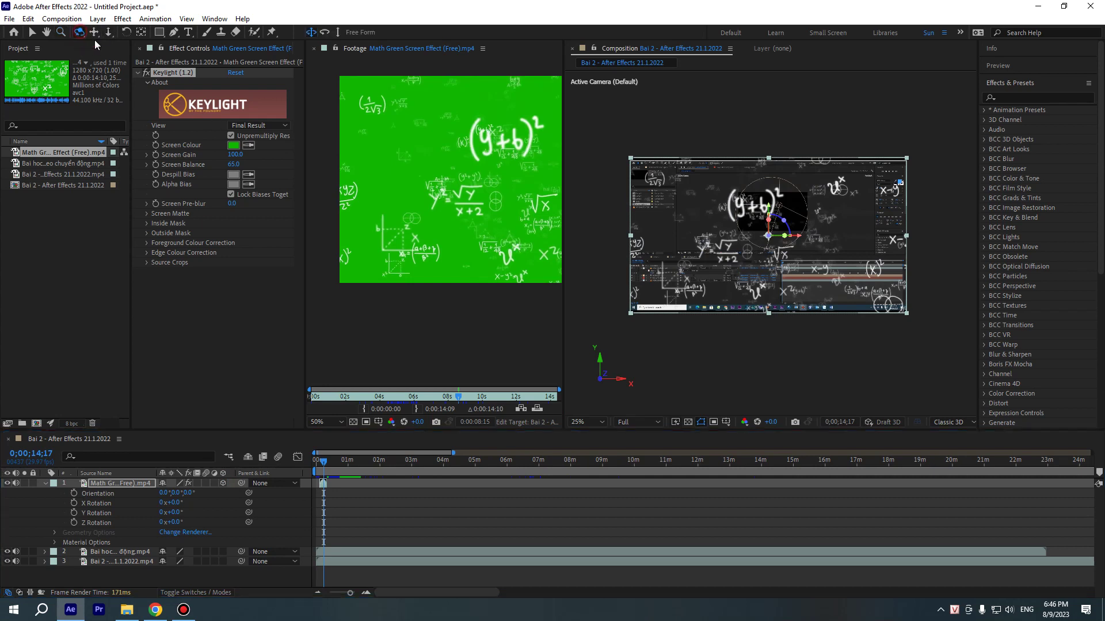
pyautogui.moveTo(671, 278)
pyautogui.mouseDown()
pyautogui.moveTo(724, 284)
pyautogui.moveTo(714, 282)
pyautogui.mouseUp()
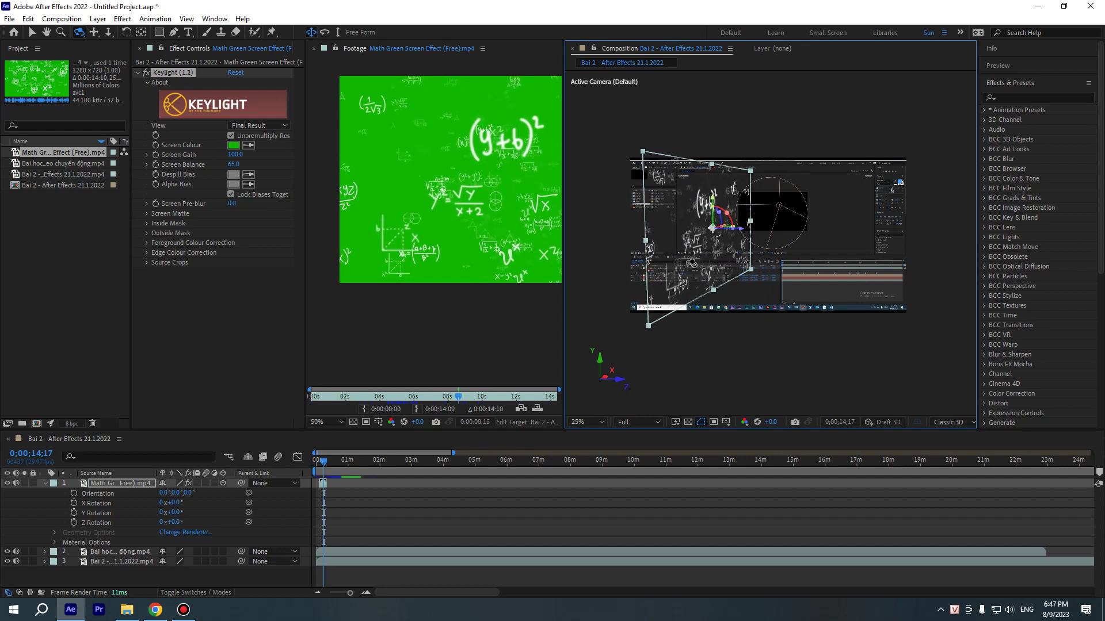
pyautogui.moveTo(683, 273)
pyautogui.mouseDown()
pyautogui.moveTo(701, 276)
pyautogui.moveTo(683, 273)
pyautogui.mouseUp()
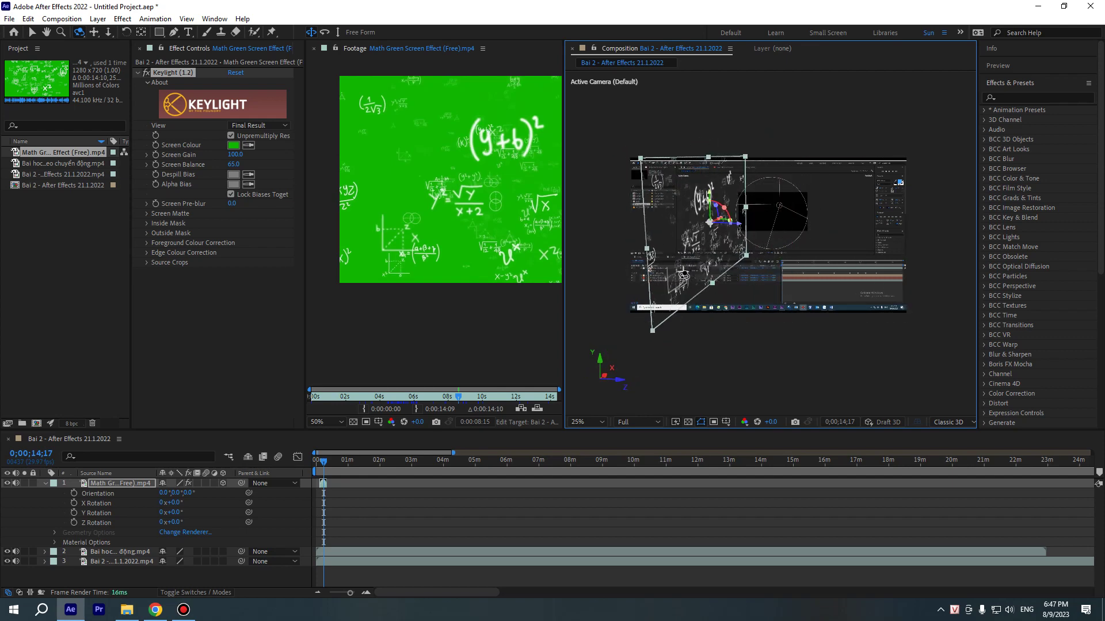
# Select the second video layer and keep orbiting to see the math layer at an angle
pyautogui.click(109, 552)
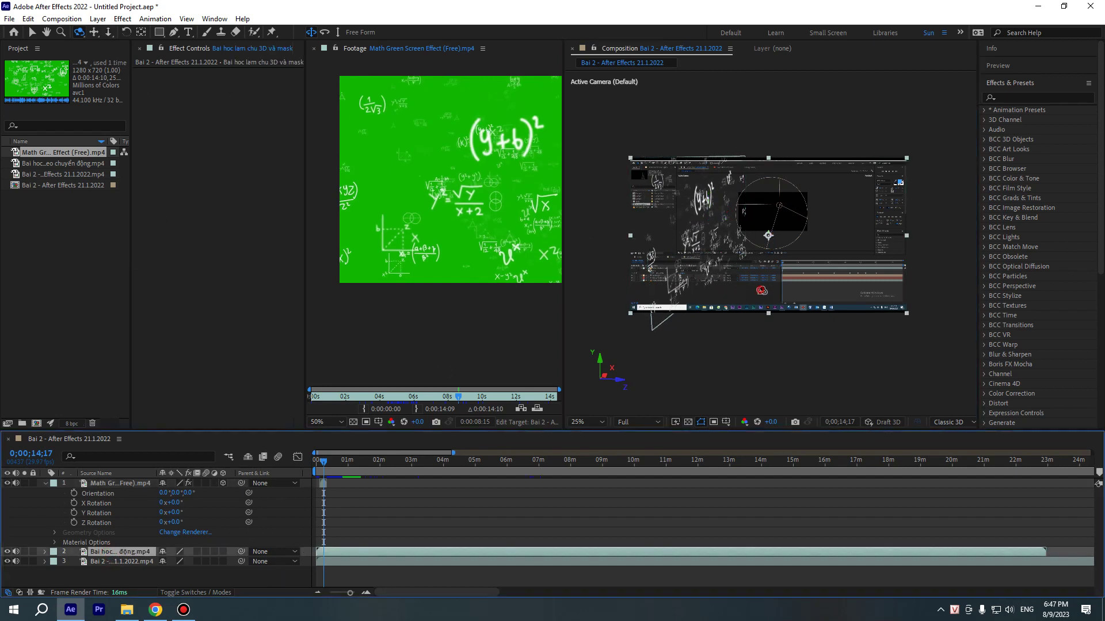
pyautogui.moveTo(755, 287); pyautogui.dragTo(760, 311)
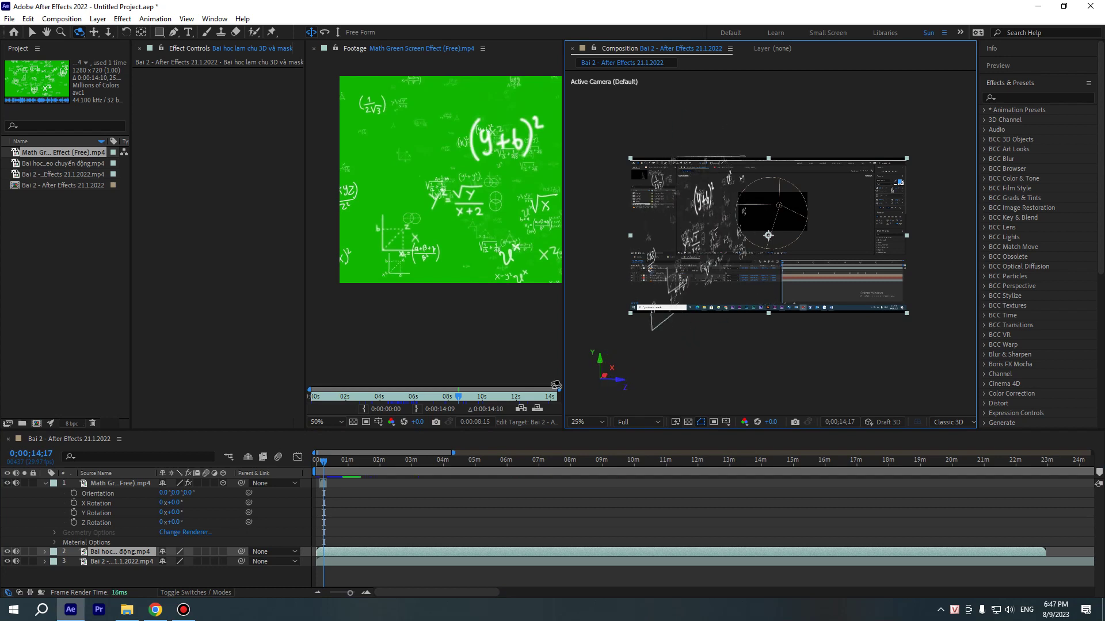
pyautogui.click(353, 552)
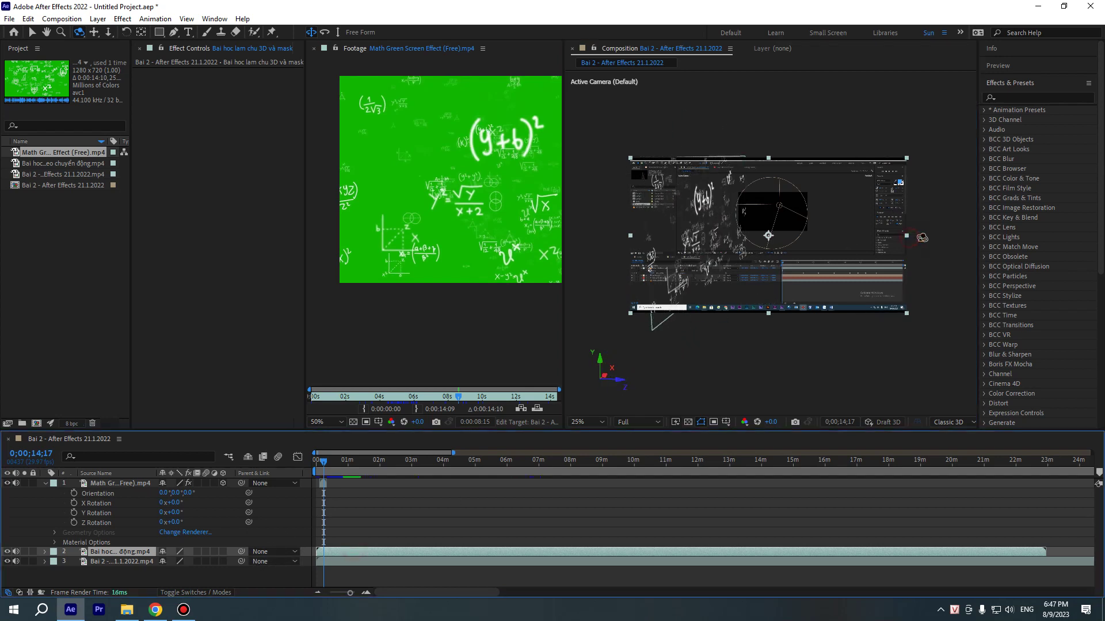
pyautogui.moveTo(922, 238); pyautogui.dragTo(919, 240)
pyautogui.moveTo(763, 252); pyautogui.dragTo(766, 243)
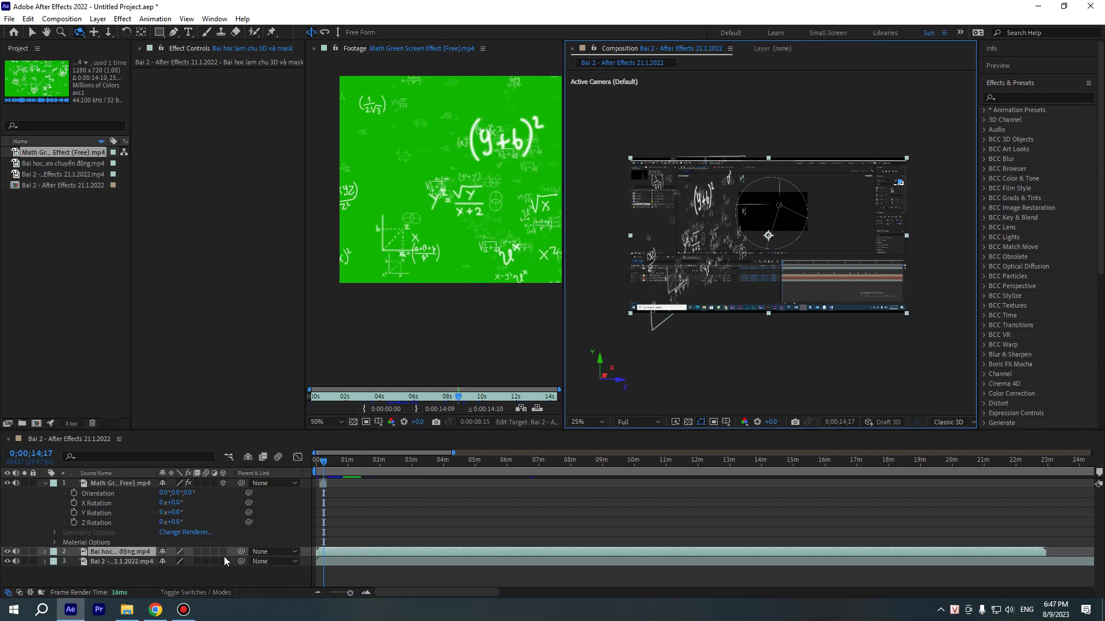
# Delete the second video layer, make the screen-recording layer 3D, and orbit around both
pyautogui.click(12, 556)
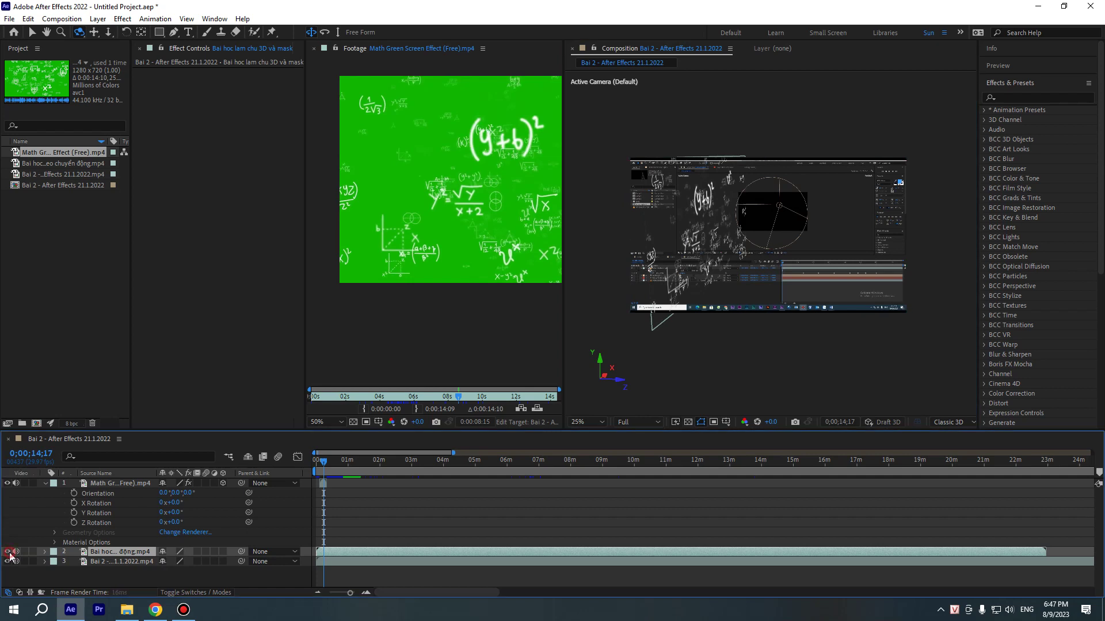
pyautogui.press('Delete')
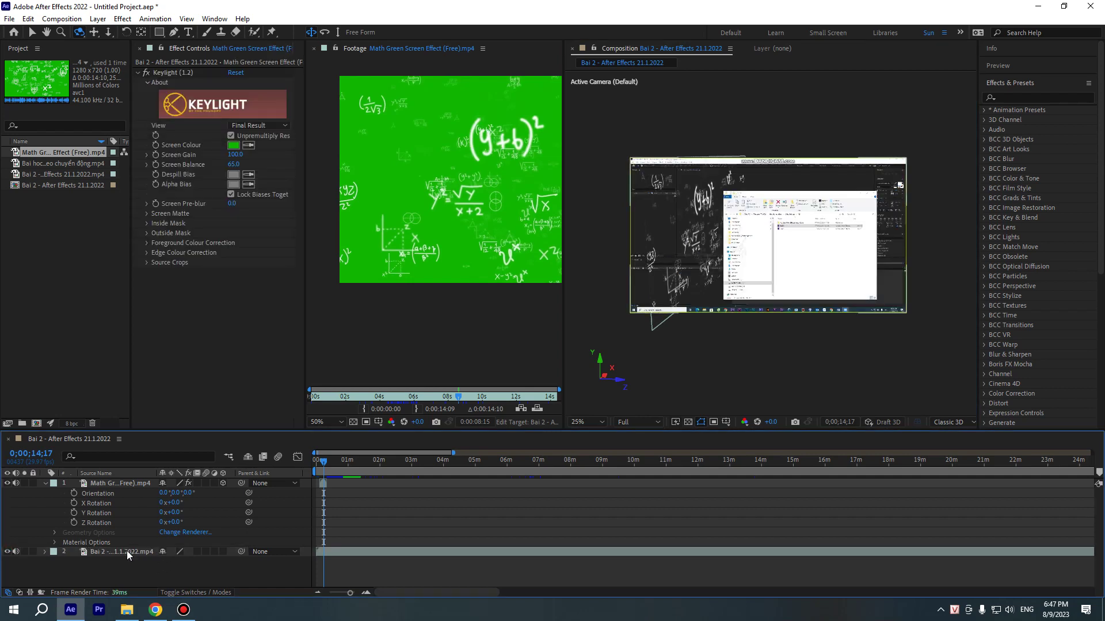
pyautogui.click(119, 553)
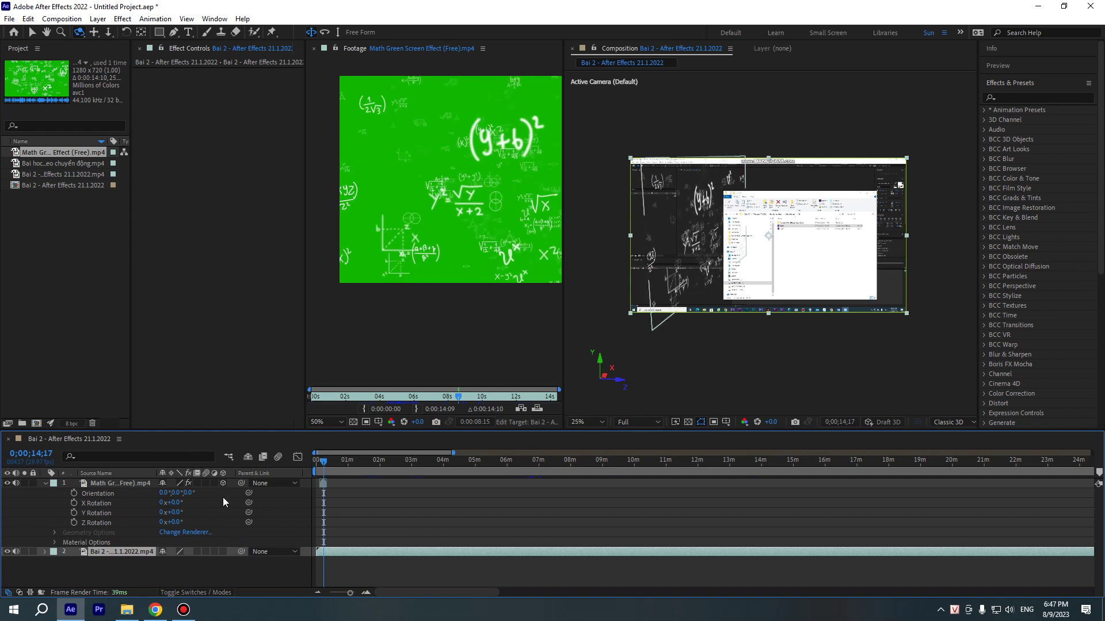
pyautogui.click(223, 552)
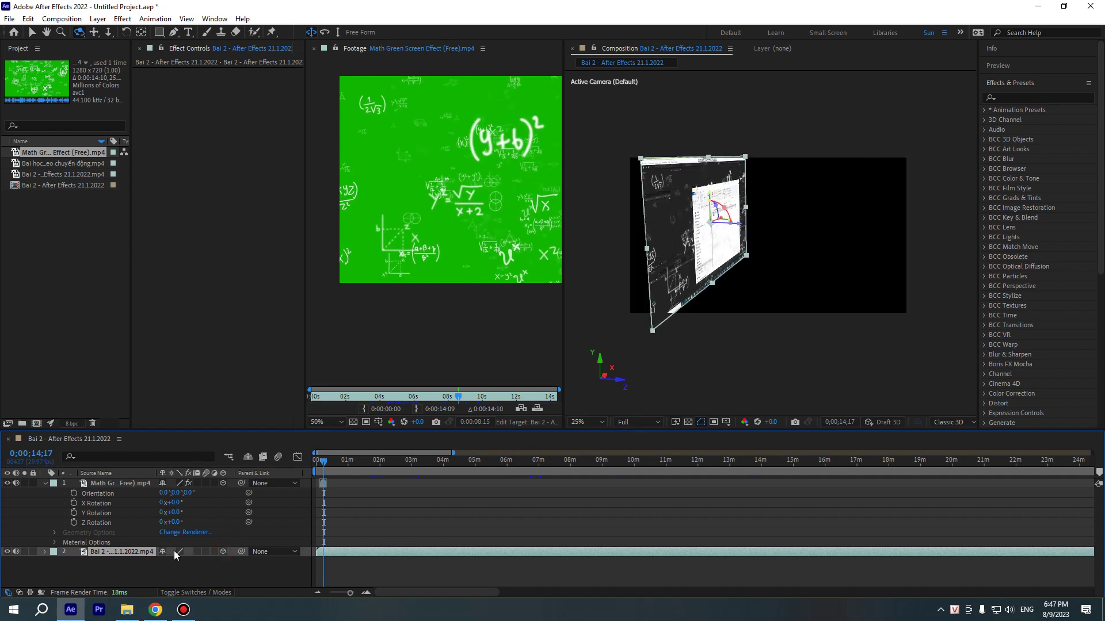
pyautogui.moveTo(700, 227)
pyautogui.mouseDown()
pyautogui.moveTo(810, 176)
pyautogui.moveTo(677, 228)
pyautogui.moveTo(620, 225)
pyautogui.moveTo(690, 259)
pyautogui.moveTo(710, 189)
pyautogui.moveTo(709, 248)
pyautogui.moveTo(799, 214)
pyautogui.moveTo(801, 353)
pyautogui.mouseUp()
# Select the math layer and orbit the camera to a steeper angle
pyautogui.click(123, 483)
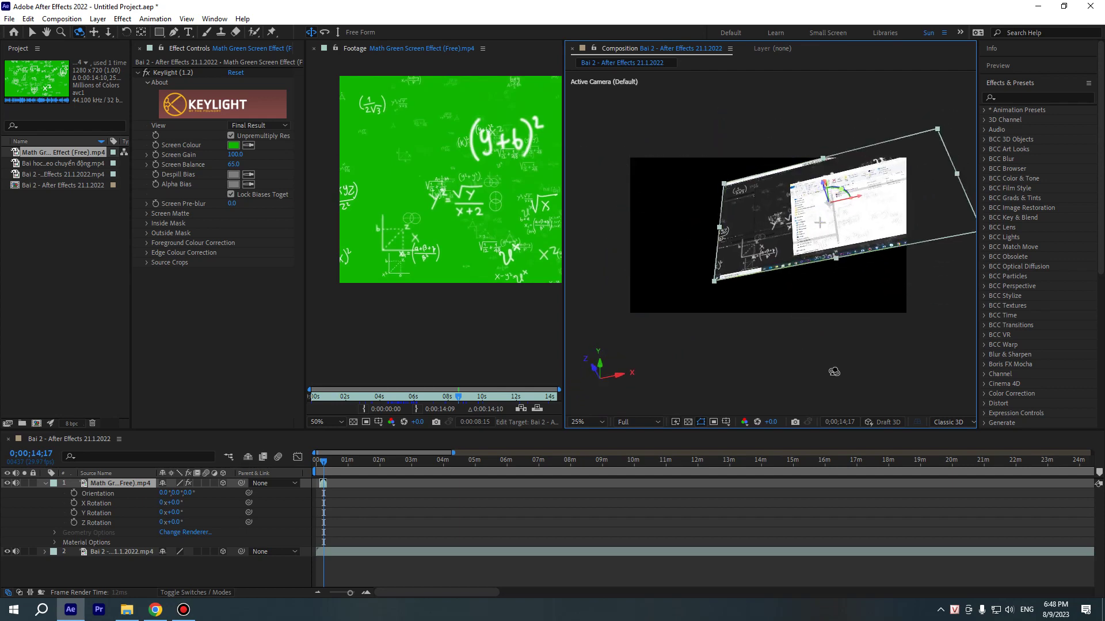
pyautogui.moveTo(800, 354)
pyautogui.mouseDown()
pyautogui.moveTo(623, 385)
pyautogui.moveTo(596, 379)
pyautogui.moveTo(658, 367)
pyautogui.moveTo(563, 380)
pyautogui.moveTo(357, 233)
pyautogui.mouseUp()
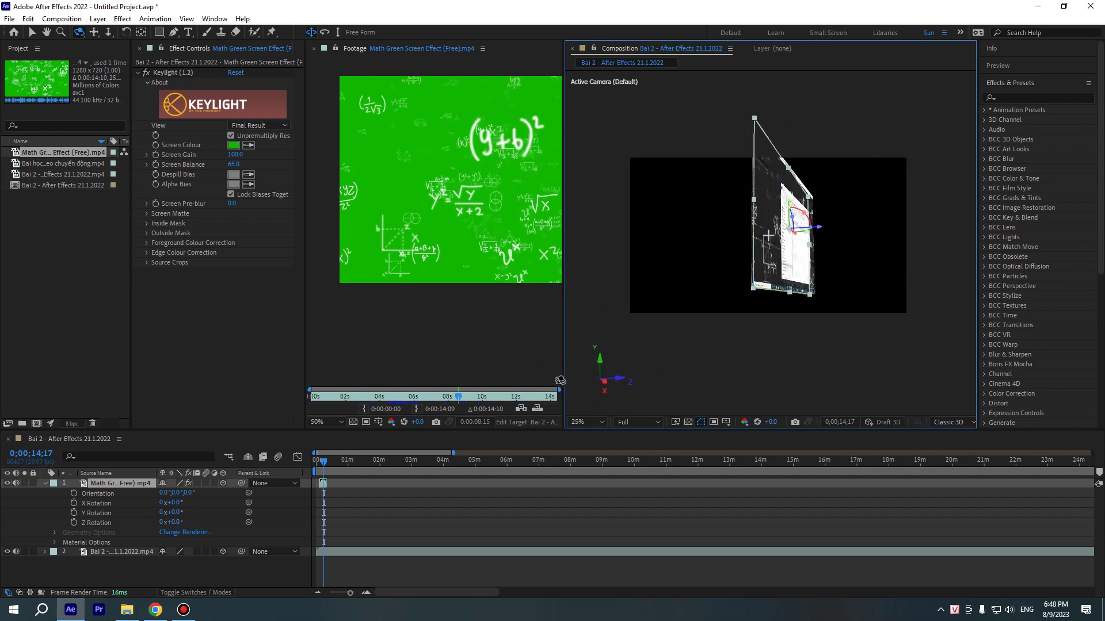
# Pan the camera so both layers shift left and up in the frame
pyautogui.click(93, 32)
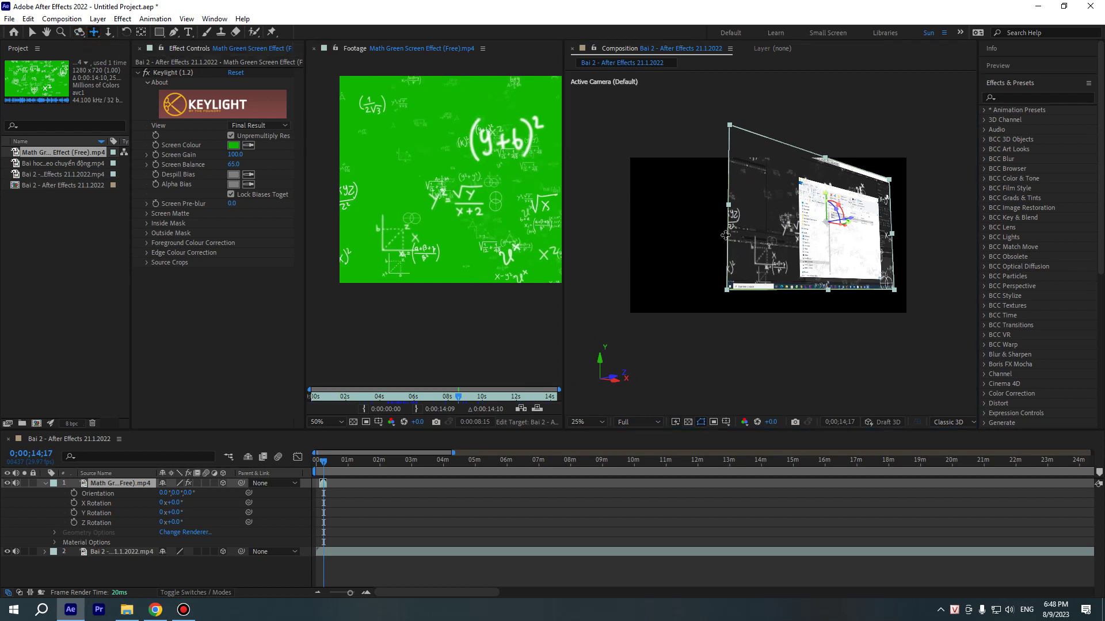
pyautogui.moveTo(769, 240)
pyautogui.mouseDown()
pyautogui.moveTo(596, 250)
pyautogui.moveTo(740, 347)
pyautogui.moveTo(720, 261)
pyautogui.mouseUp()
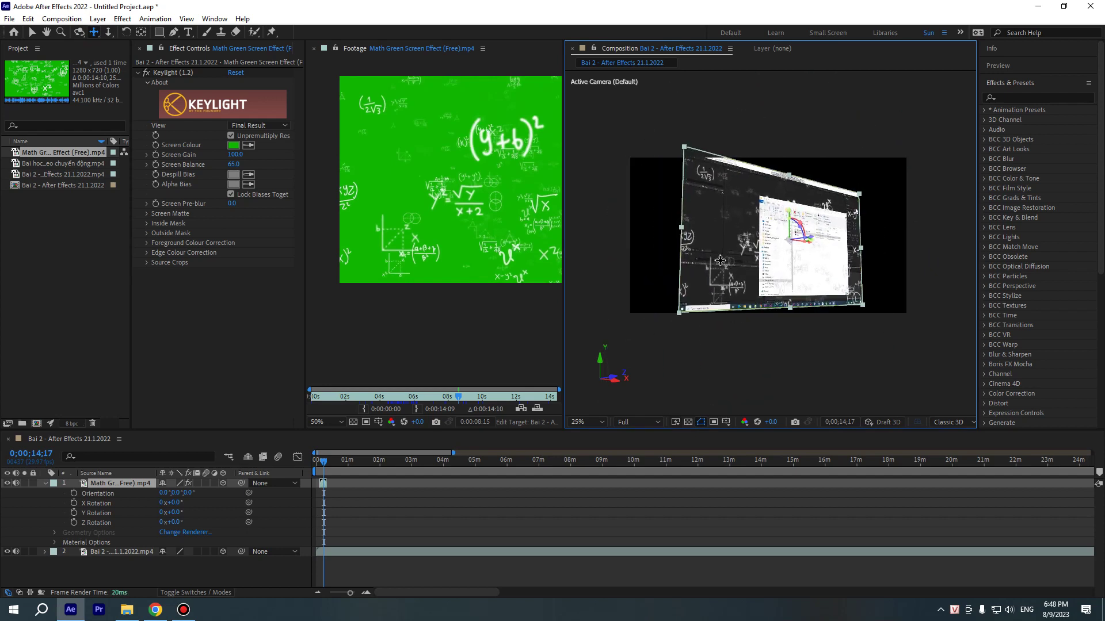
pyautogui.moveTo(796, 242); pyautogui.dragTo(785, 237)
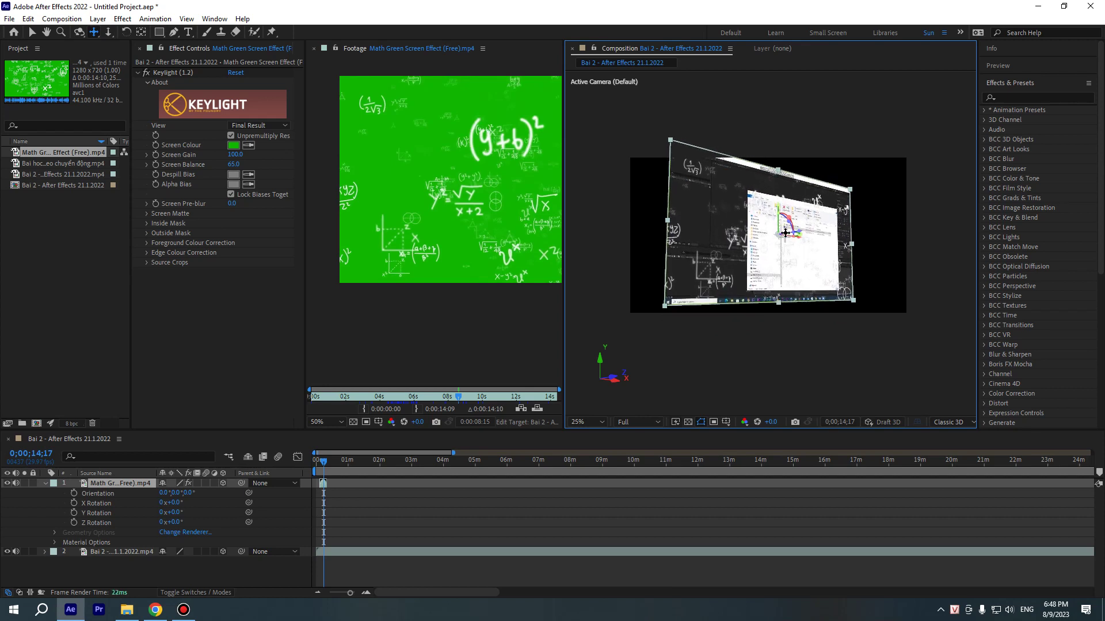
pyautogui.moveTo(785, 237); pyautogui.dragTo(766, 230)
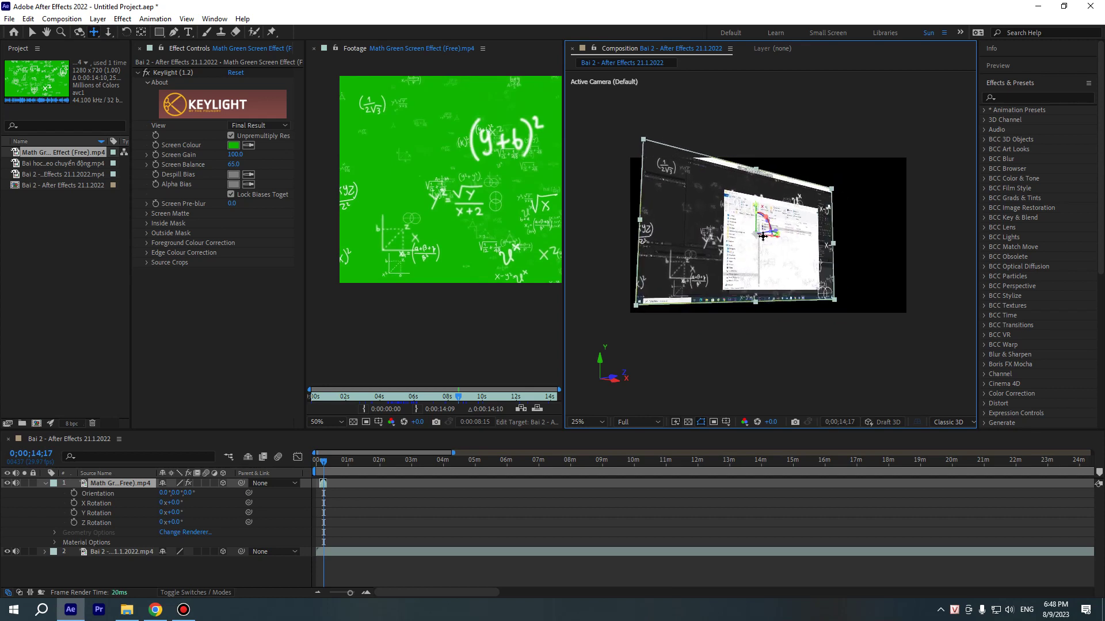
# Dolly the camera in and out until the layers sit smaller near the middle
pyautogui.click(108, 33)
pyautogui.moveTo(707, 249); pyautogui.dragTo(857, 200)
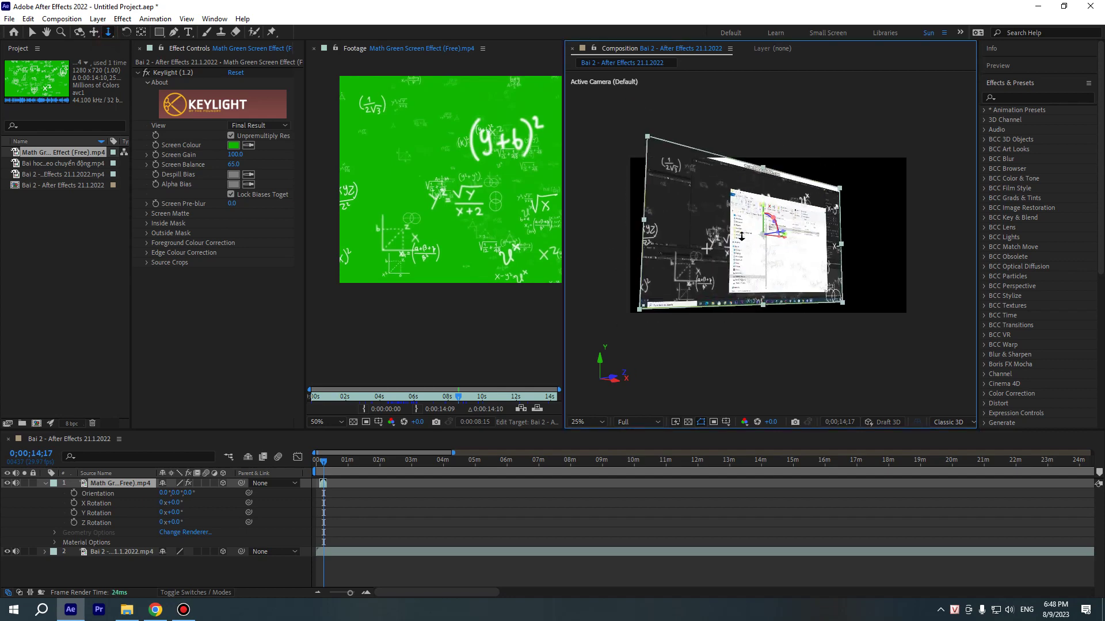
pyautogui.moveTo(676, 319)
pyautogui.mouseDown()
pyautogui.moveTo(723, 294)
pyautogui.moveTo(710, 334)
pyautogui.mouseUp()
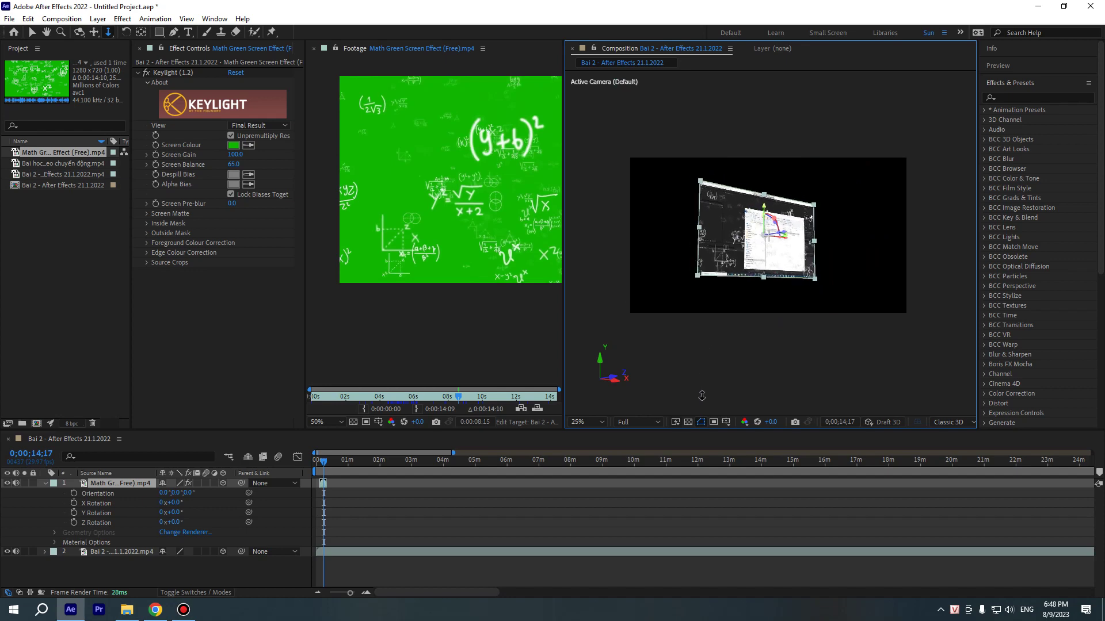
pyautogui.moveTo(702, 395); pyautogui.dragTo(728, 250)
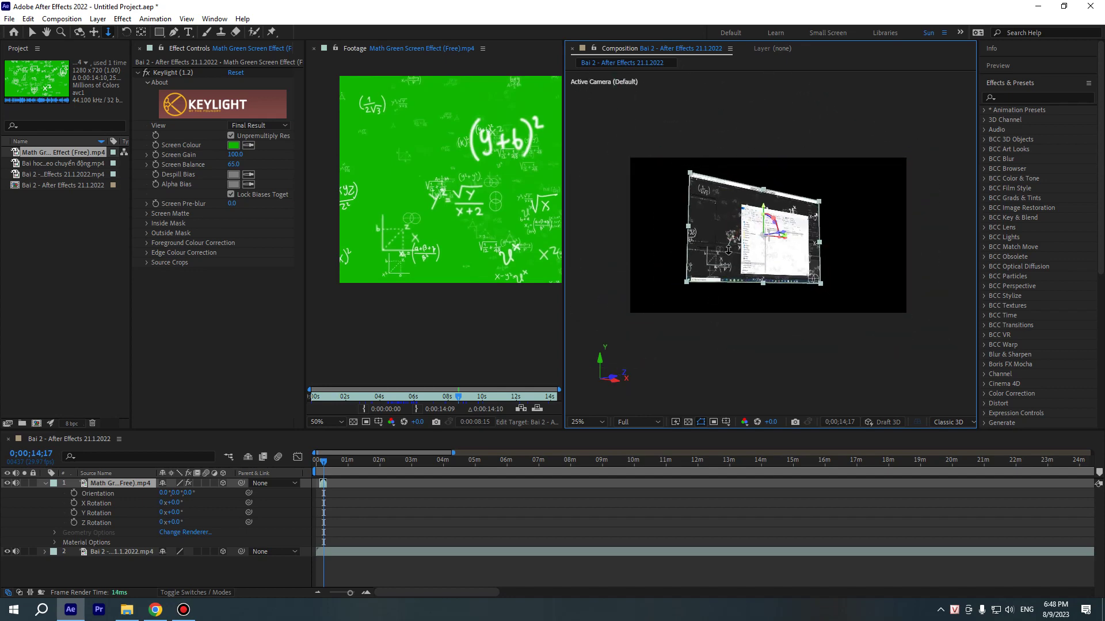
pyautogui.moveTo(718, 228)
pyautogui.mouseDown()
pyautogui.moveTo(726, 255)
pyautogui.moveTo(724, 229)
pyautogui.mouseUp()
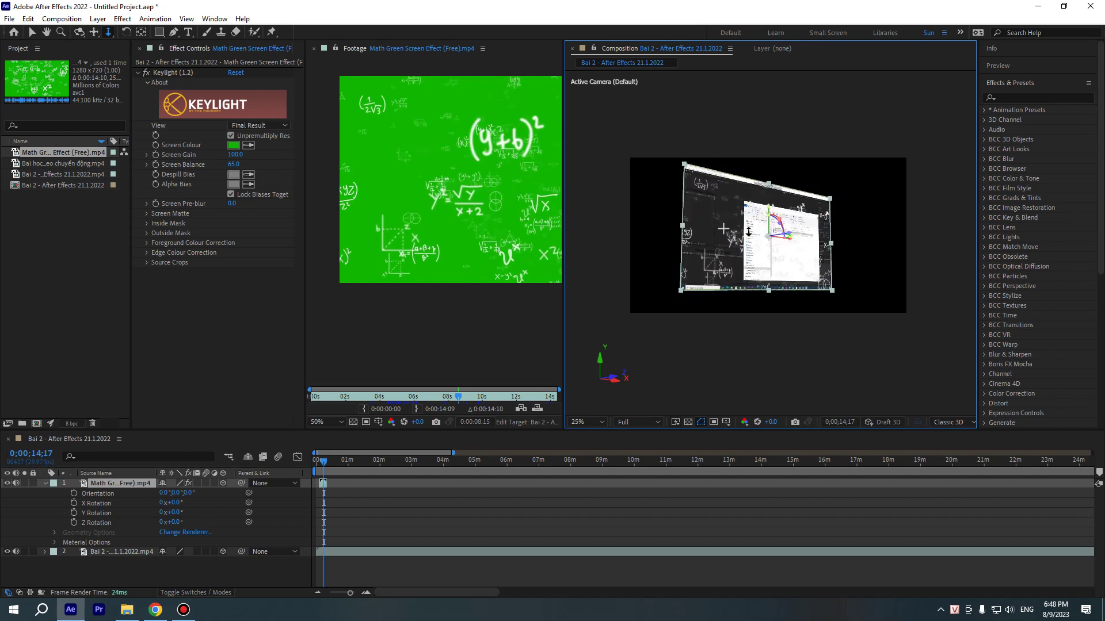
pyautogui.moveTo(727, 240); pyautogui.dragTo(685, 264)
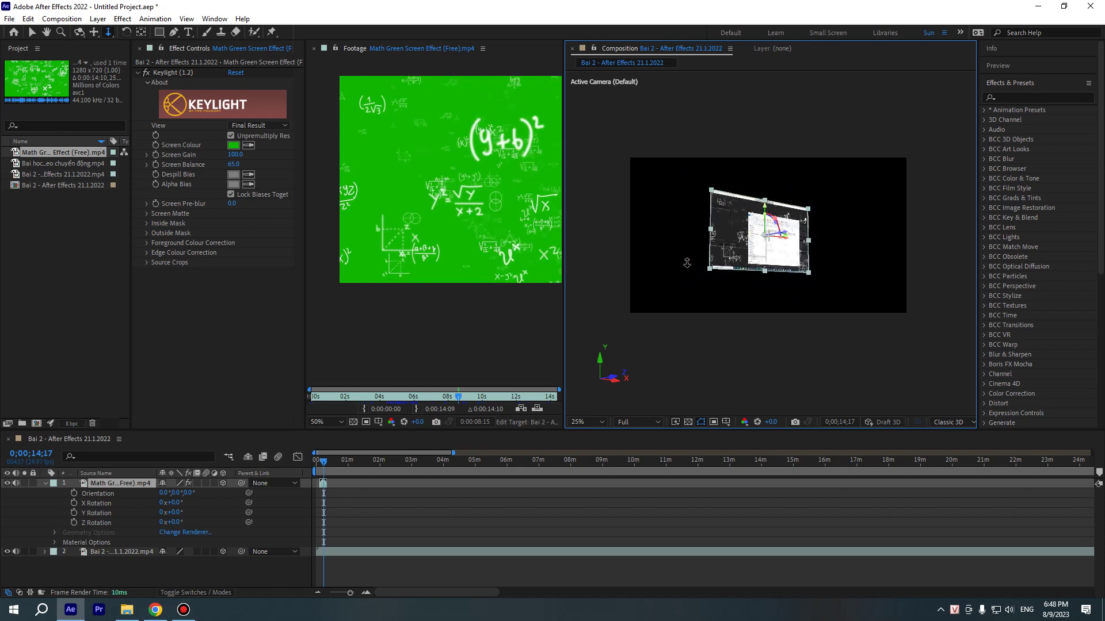
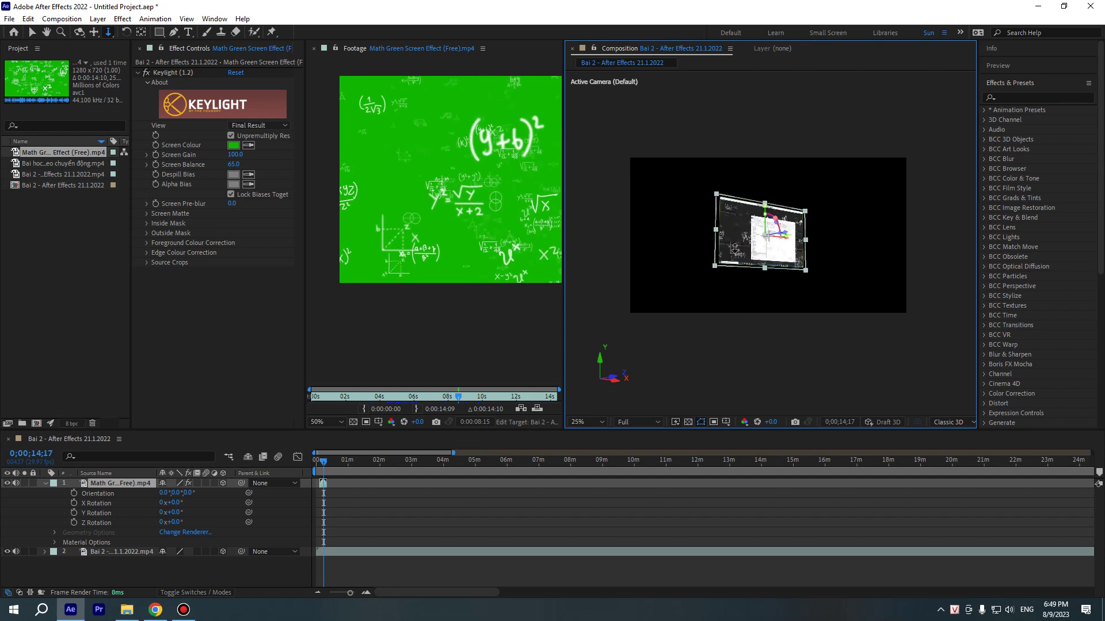
# Dolly the camera back, try X-axis tilts on the Math layer, then make it flat 2D
pyautogui.moveTo(732, 316)
pyautogui.mouseDown()
pyautogui.moveTo(687, 262)
pyautogui.moveTo(781, 273)
pyautogui.mouseUp()
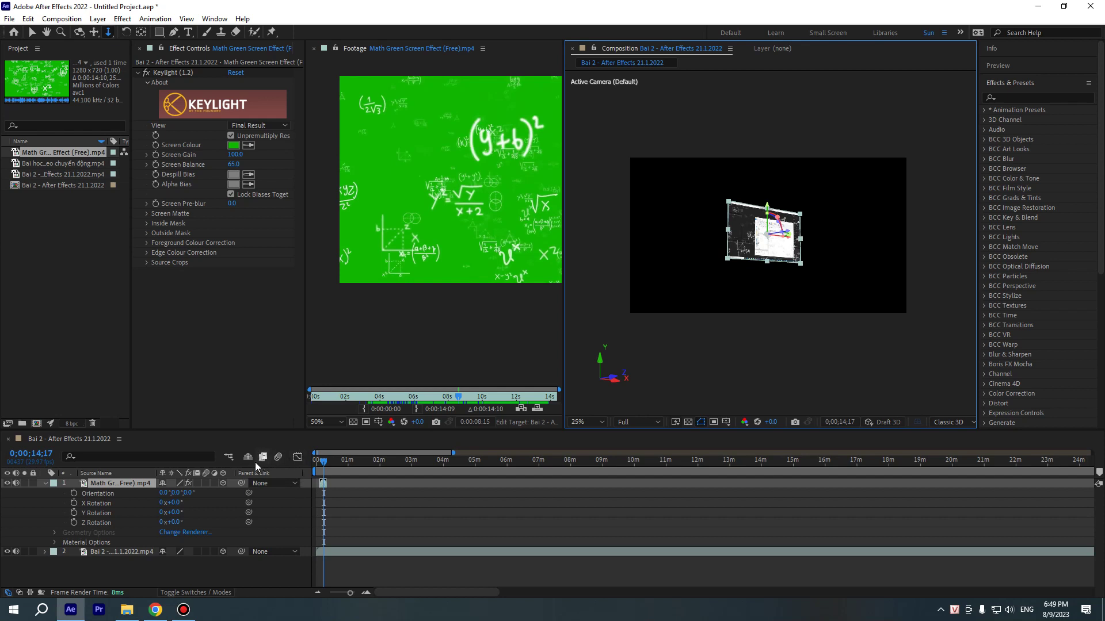
pyautogui.moveTo(176, 502)
pyautogui.mouseDown()
pyautogui.moveTo(372, 503)
pyautogui.moveTo(78, 521)
pyautogui.moveTo(109, 526)
pyautogui.mouseUp()
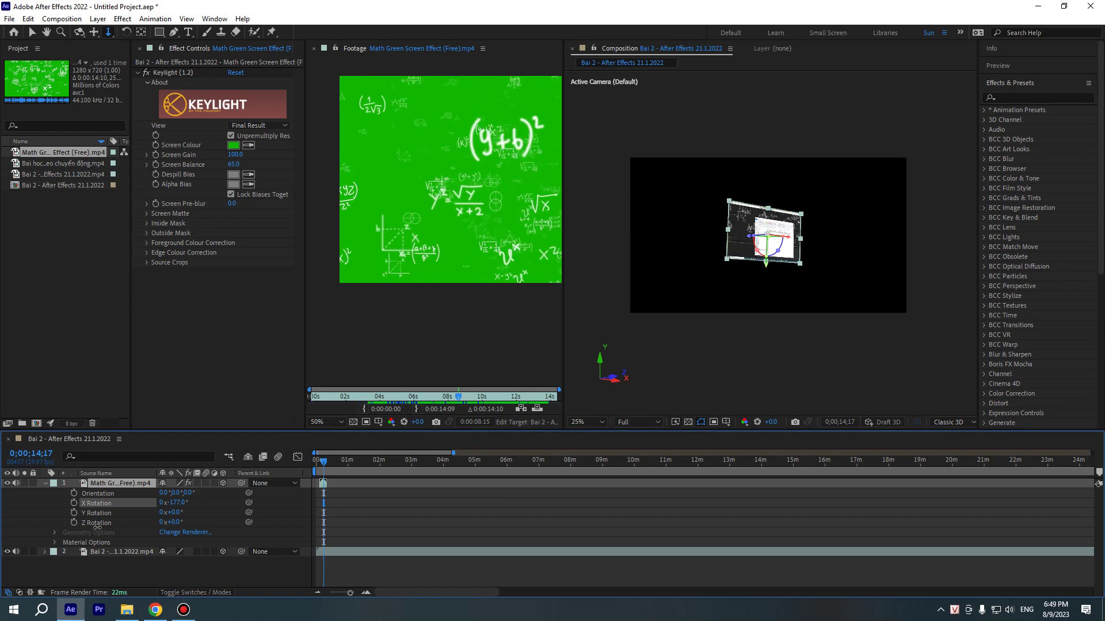
pyautogui.moveTo(99, 535)
pyautogui.mouseDown()
pyautogui.moveTo(121, 530)
pyautogui.moveTo(85, 532)
pyautogui.moveTo(102, 531)
pyautogui.mouseUp()
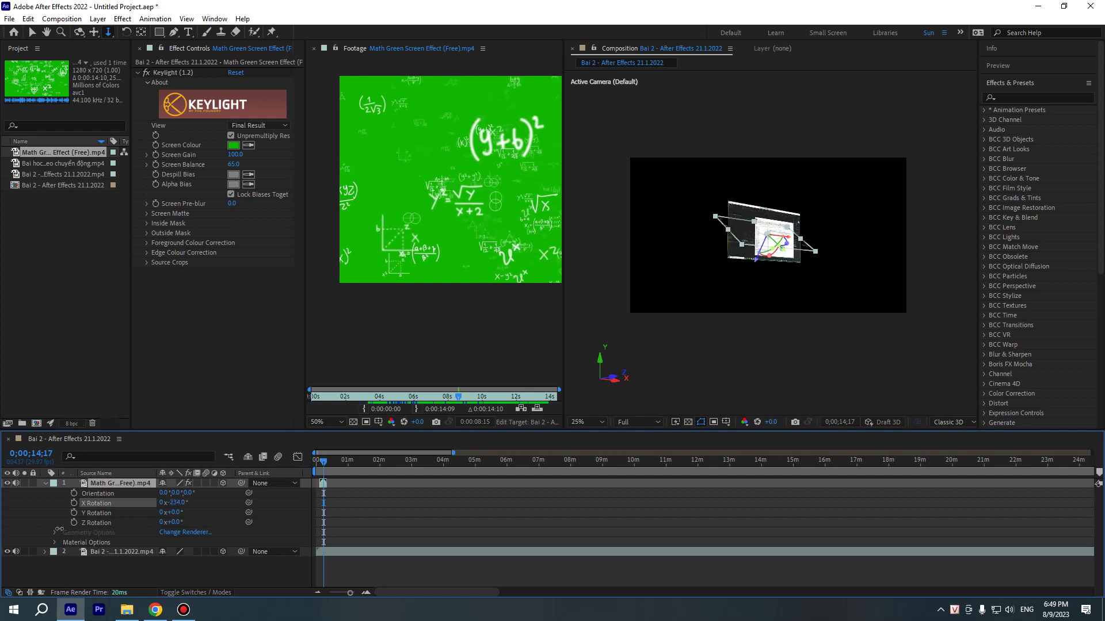
pyautogui.moveTo(102, 531); pyautogui.dragTo(190, 482)
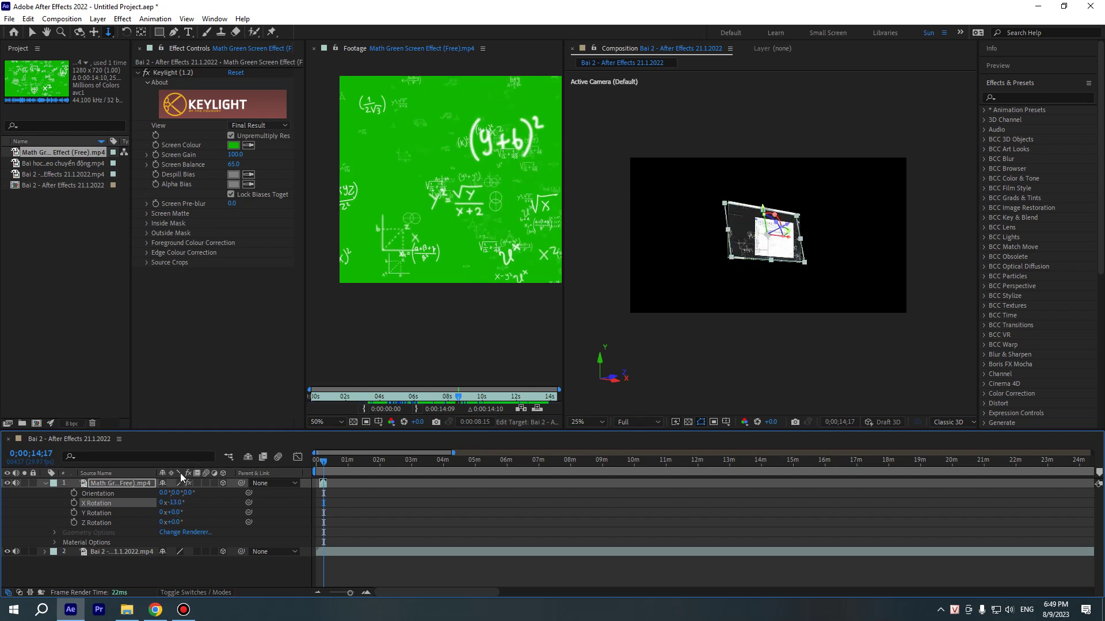
pyautogui.click(223, 483)
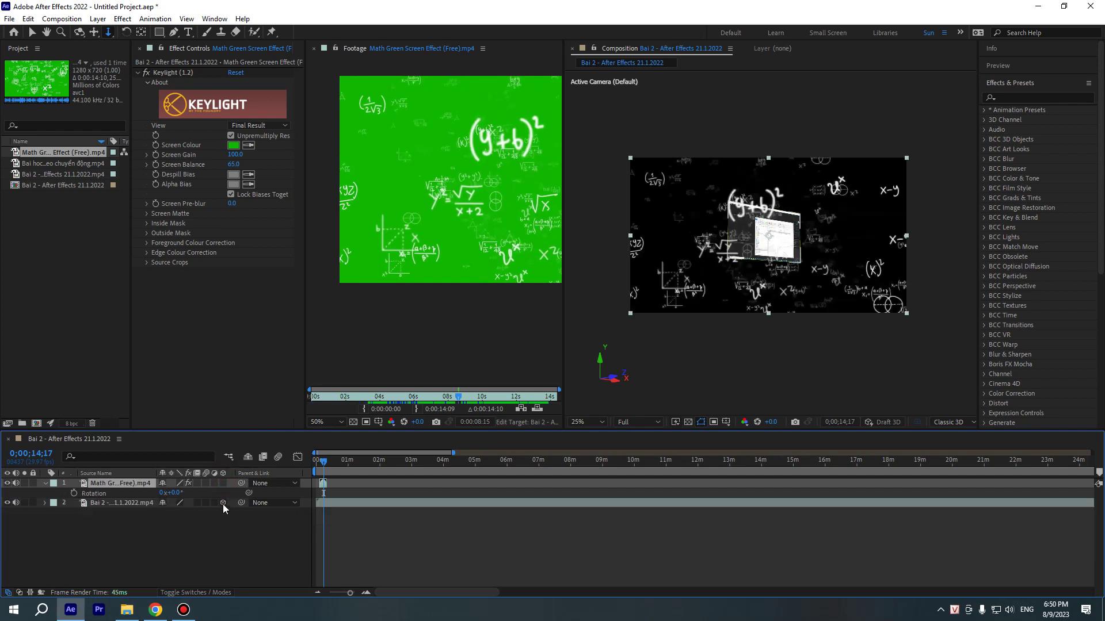
# Re-enable 3D on both layers and tilt the Math layer to X 22° with Orientation Y 119°
pyautogui.click(223, 504)
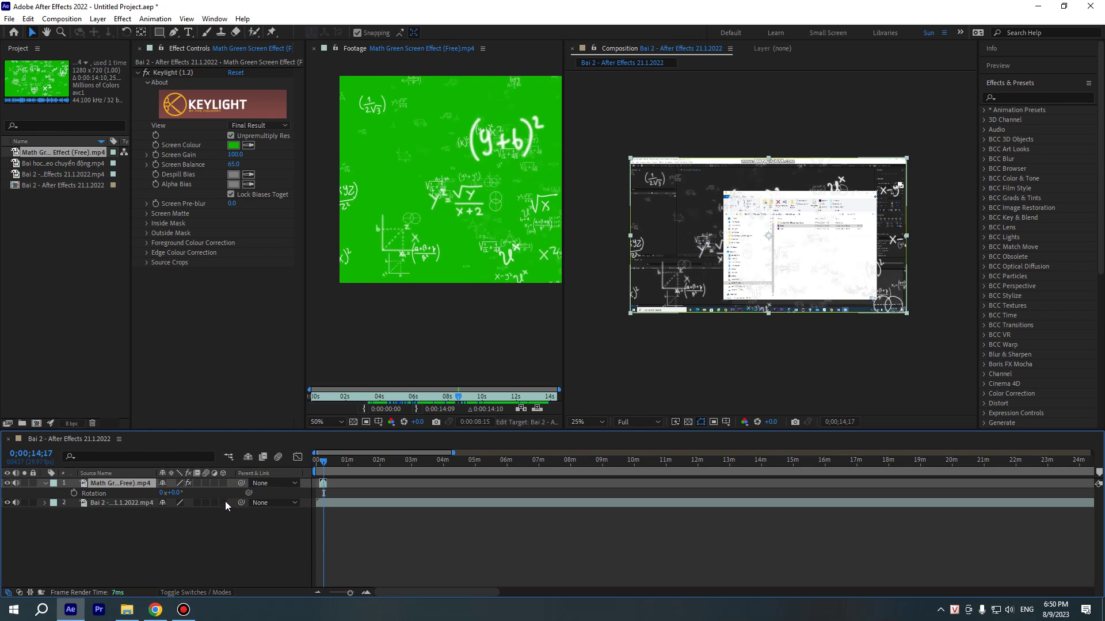
pyautogui.click(222, 484)
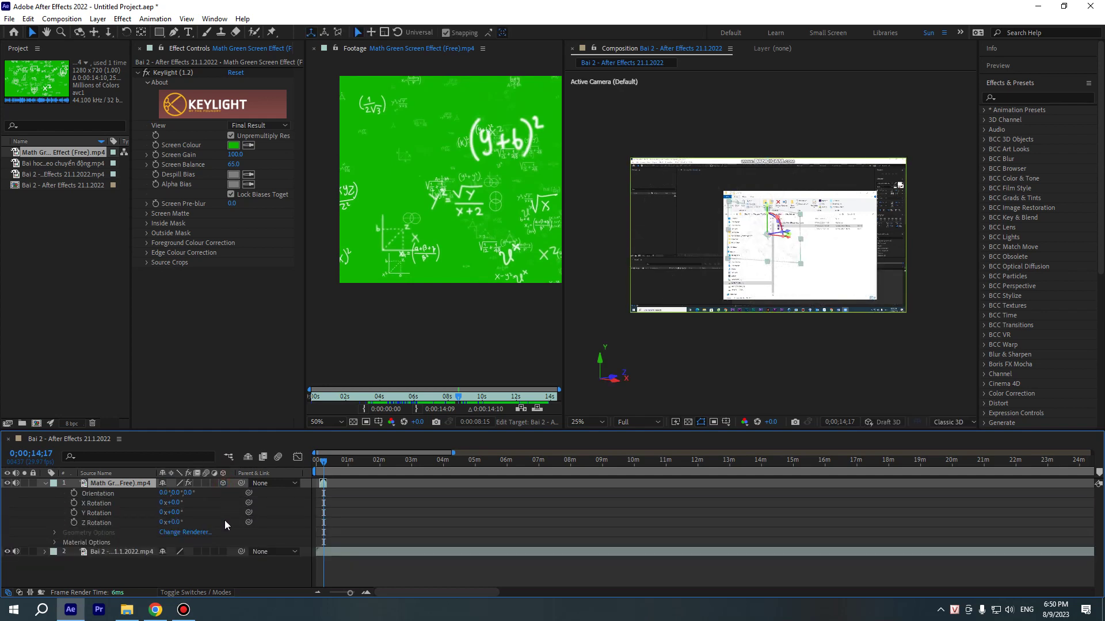
pyautogui.click(224, 552)
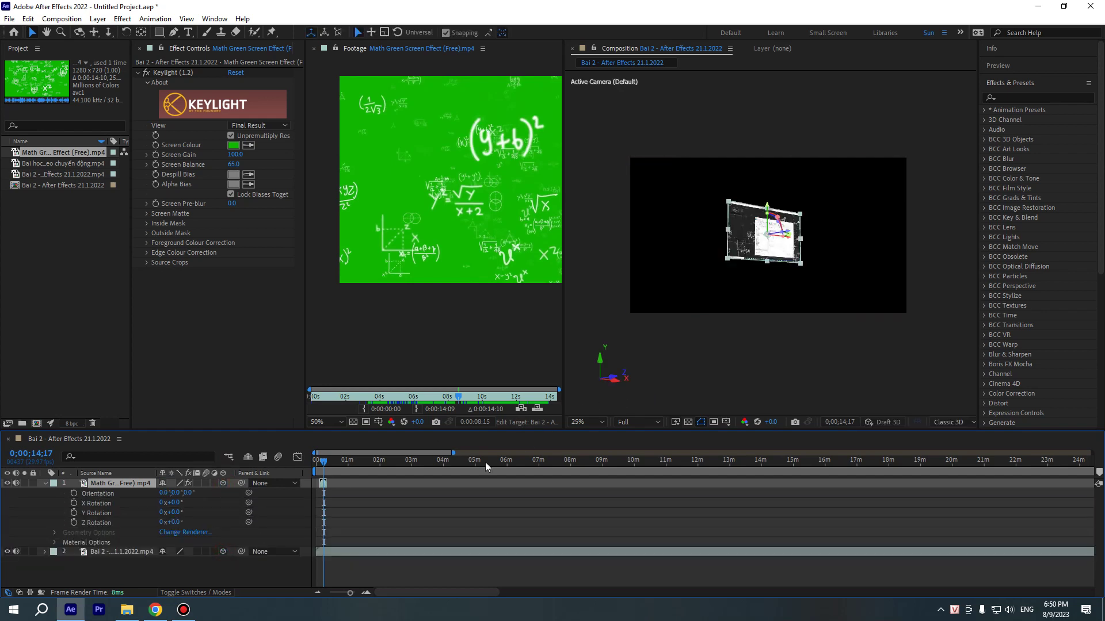
pyautogui.moveTo(178, 504)
pyautogui.mouseDown()
pyautogui.moveTo(203, 525)
pyautogui.moveTo(242, 524)
pyautogui.mouseUp()
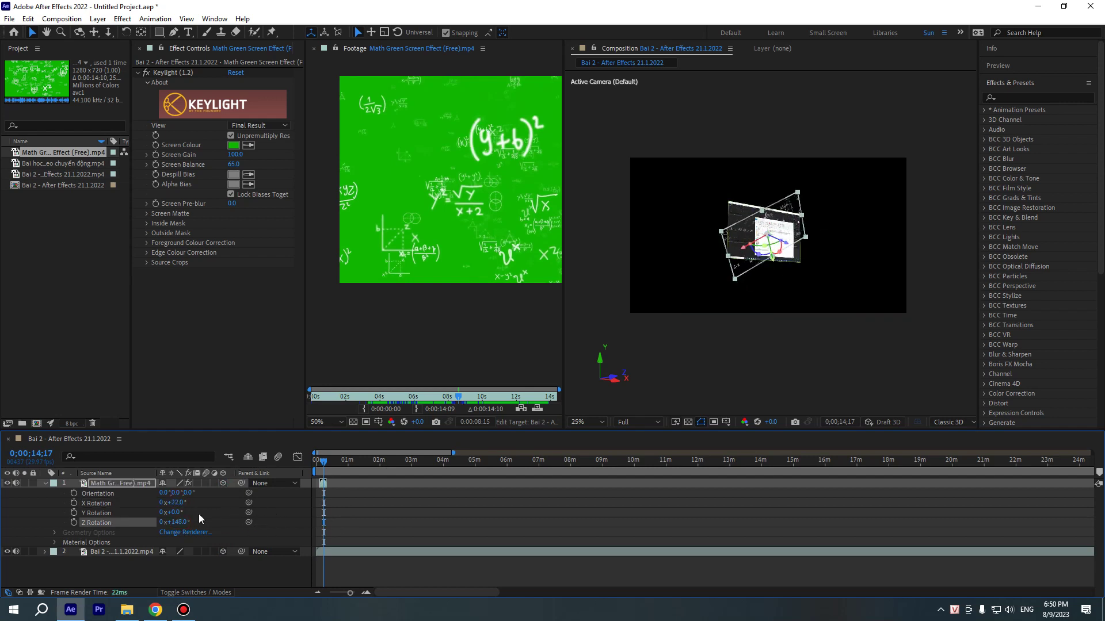
pyautogui.moveTo(178, 493)
pyautogui.mouseDown()
pyautogui.moveTo(375, 529)
pyautogui.moveTo(198, 517)
pyautogui.mouseUp()
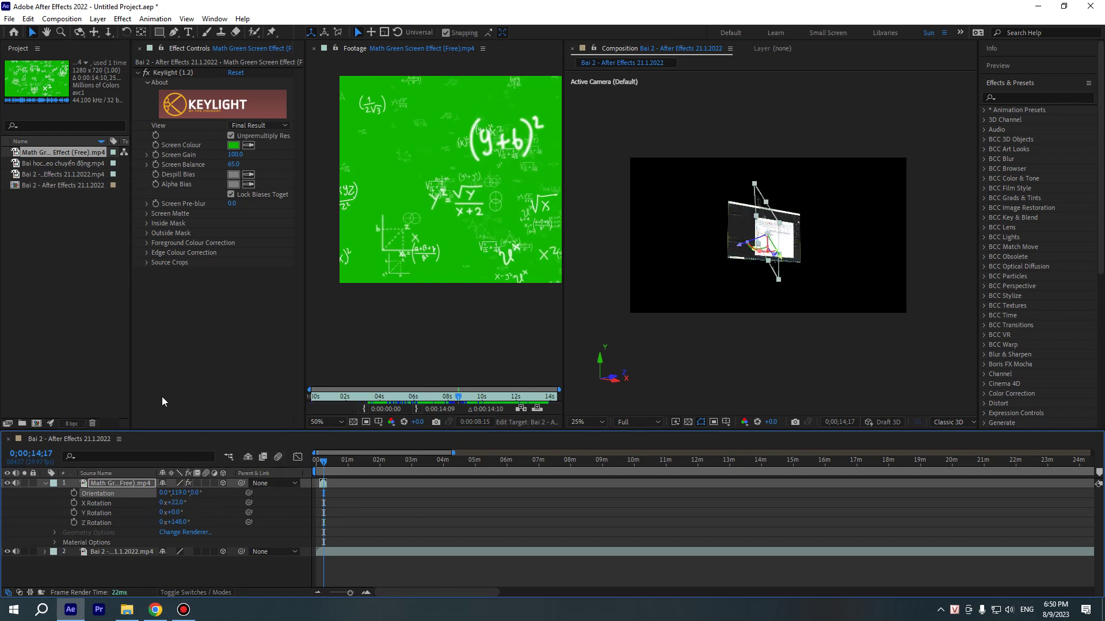
# Rotate the screen-recording layer in 3D directly in the viewer with the Rotation tool
pyautogui.click(125, 32)
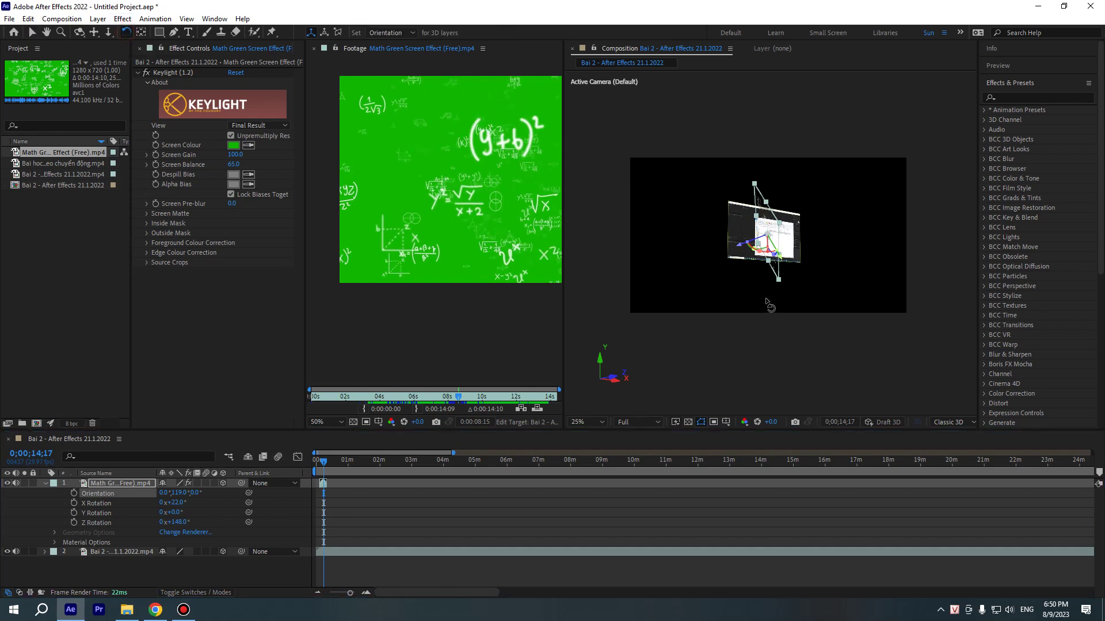
pyautogui.click(824, 307)
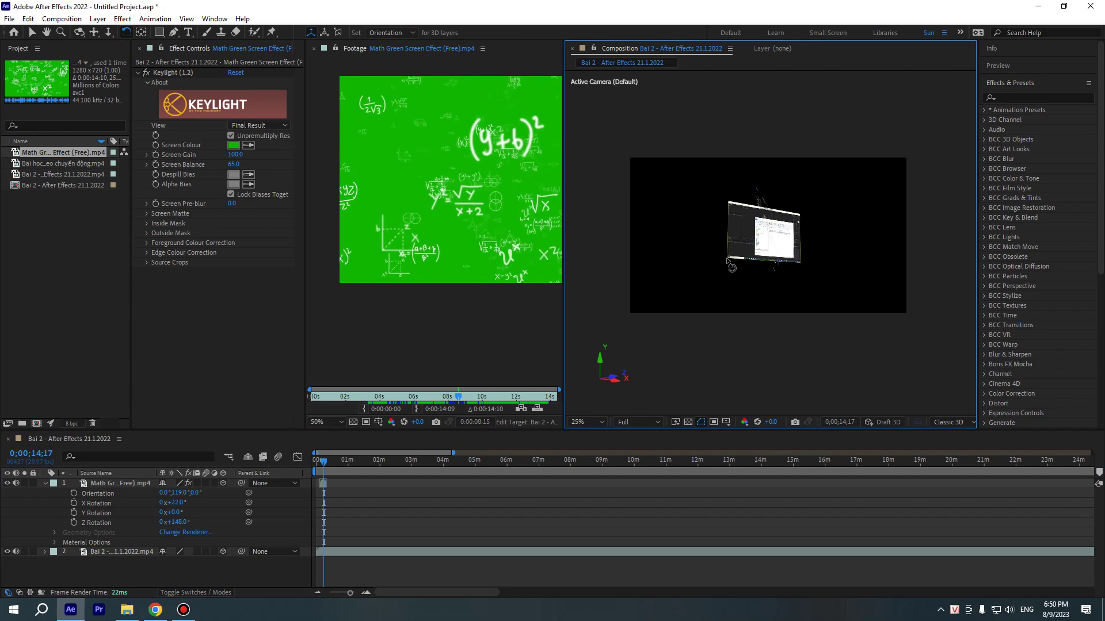
pyautogui.moveTo(730, 264)
pyautogui.mouseDown()
pyautogui.moveTo(856, 212)
pyautogui.moveTo(837, 258)
pyautogui.mouseUp()
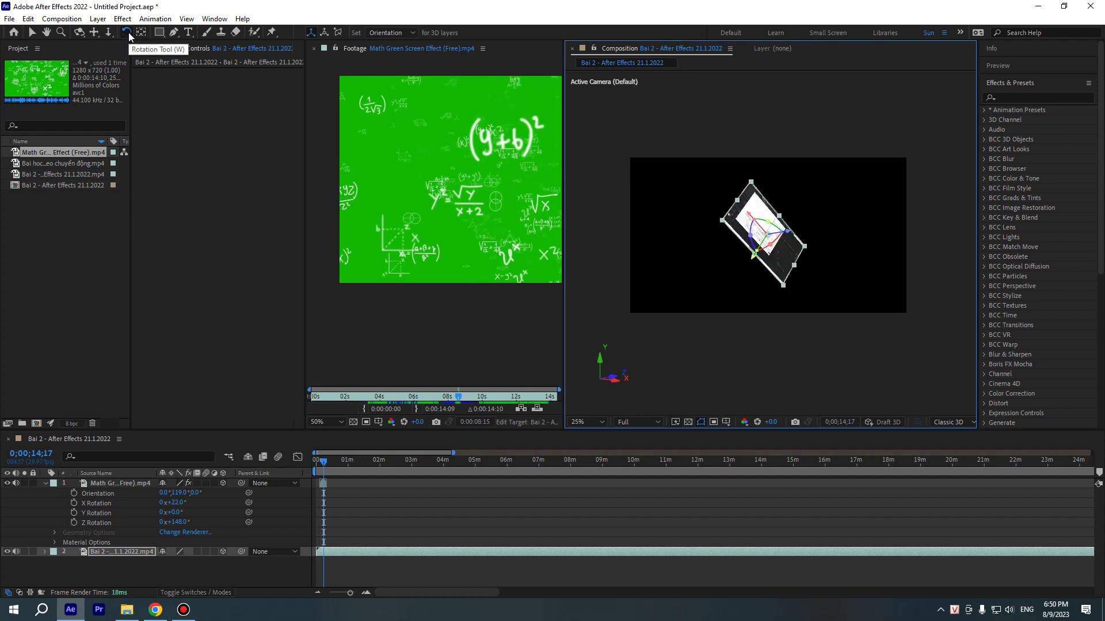
# Turn both layers back to 2D and set the Math layer's Rotation to 0
pyautogui.click(223, 483)
pyautogui.click(223, 503)
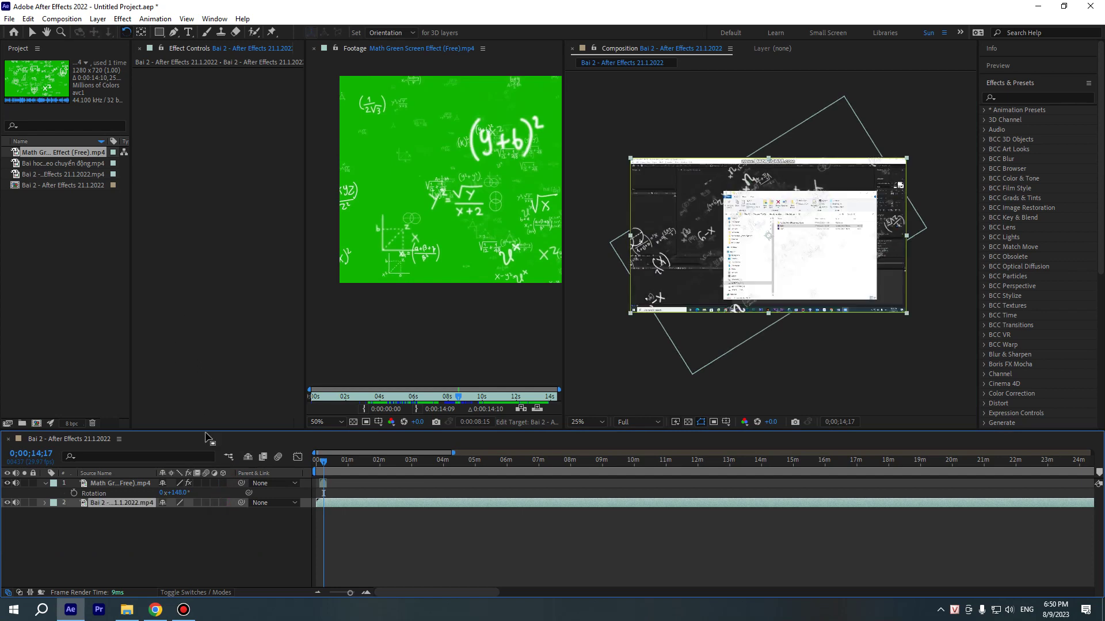
pyautogui.click(176, 493)
pyautogui.write('0')
pyautogui.press('Return')
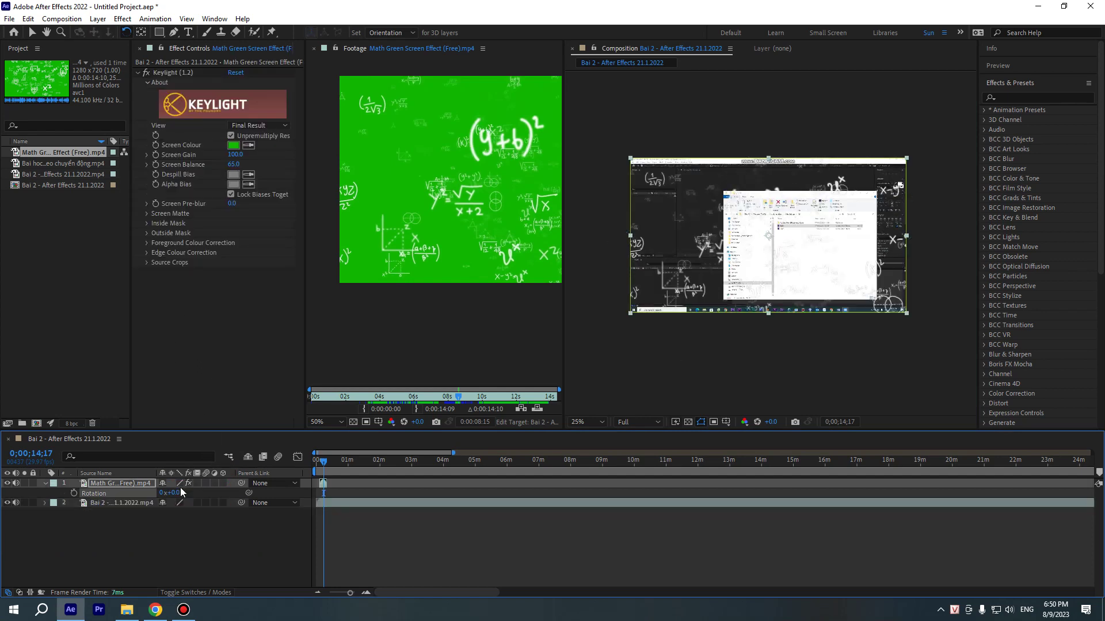
# Move the Math layer's anchor point with Pan Behind and scrub its Rotation, first to 106°, then 99°
pyautogui.click(189, 524)
pyautogui.click(136, 482)
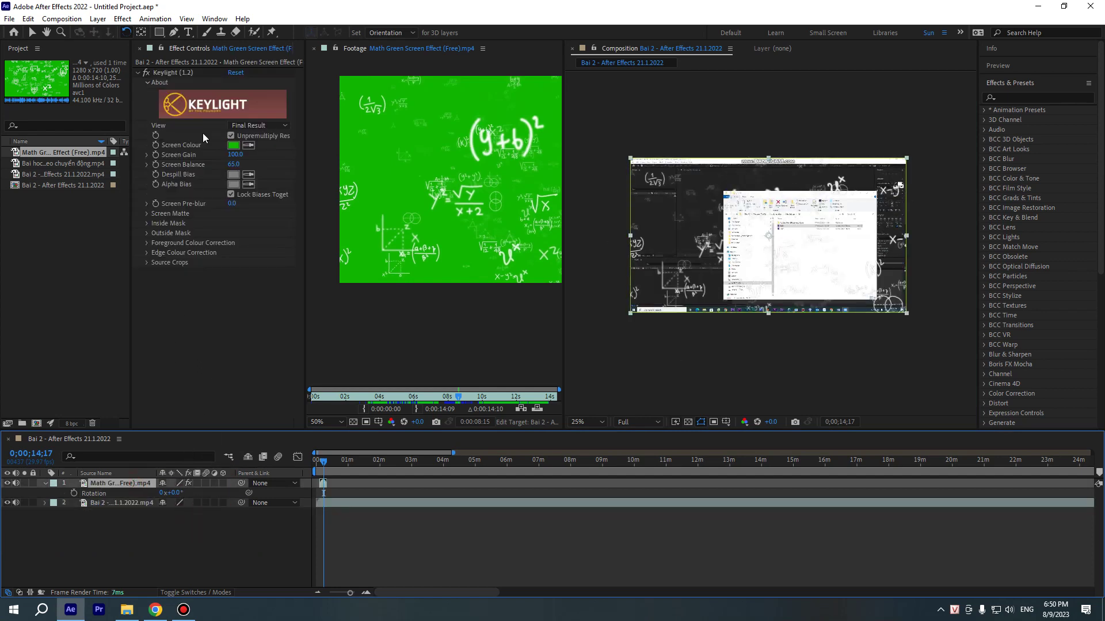
pyautogui.click(142, 34)
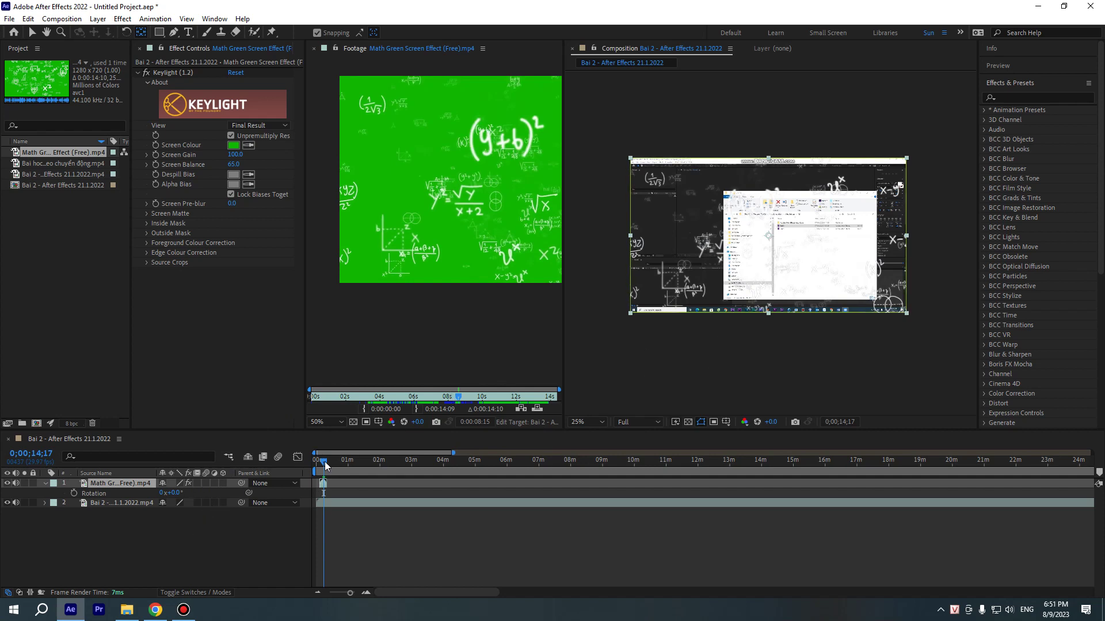
pyautogui.moveTo(180, 494)
pyautogui.mouseDown()
pyautogui.moveTo(260, 501)
pyautogui.moveTo(181, 498)
pyautogui.mouseUp()
pyautogui.click(31, 34)
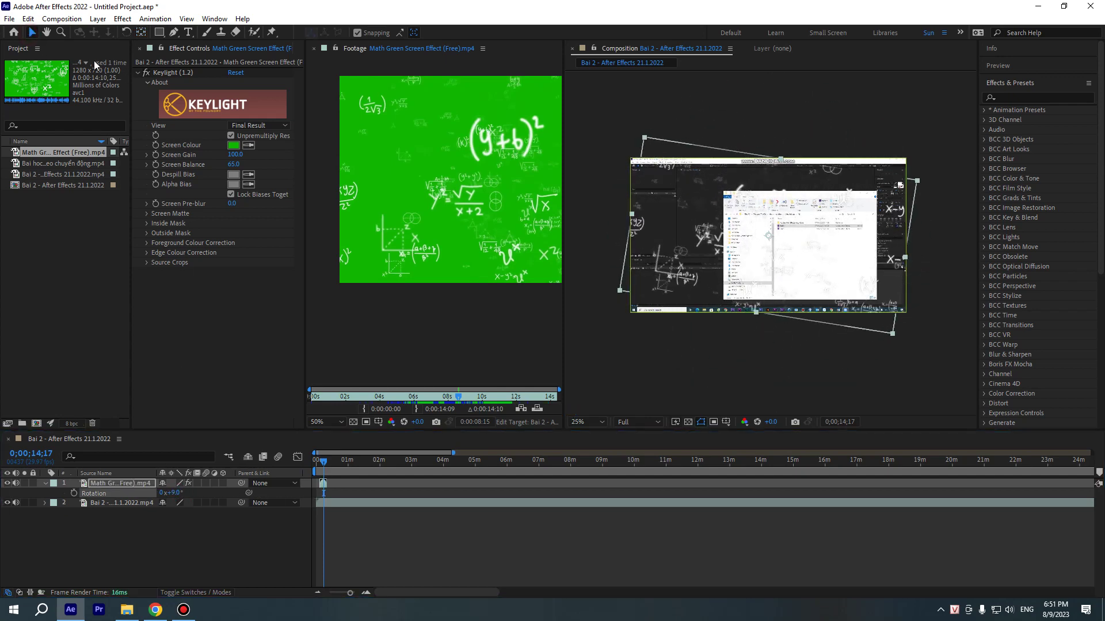
pyautogui.click(767, 238)
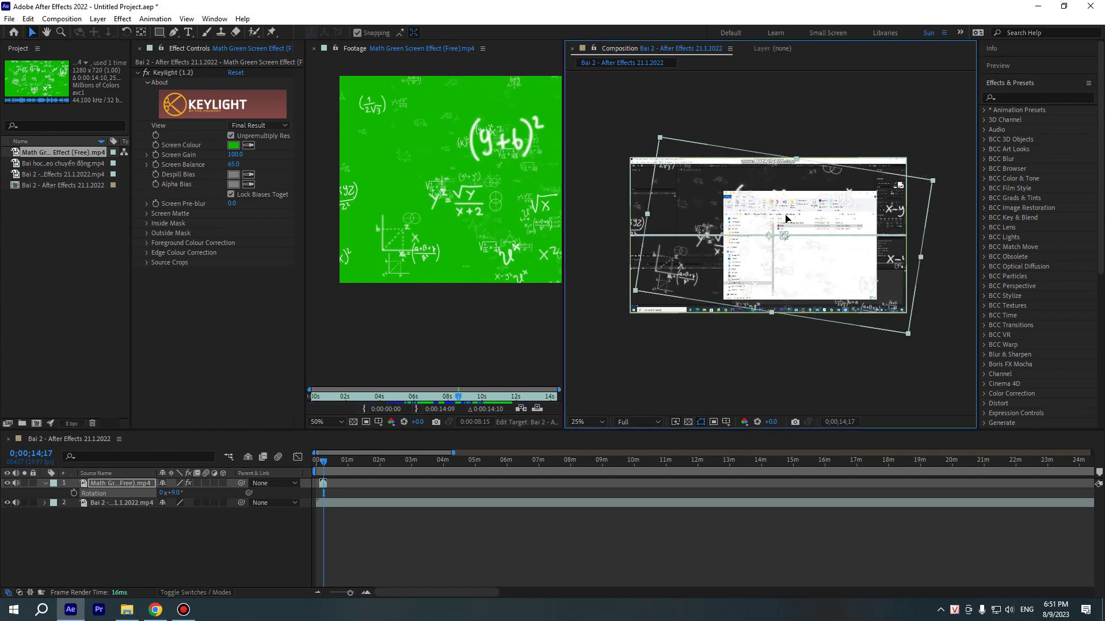
pyautogui.click(772, 241)
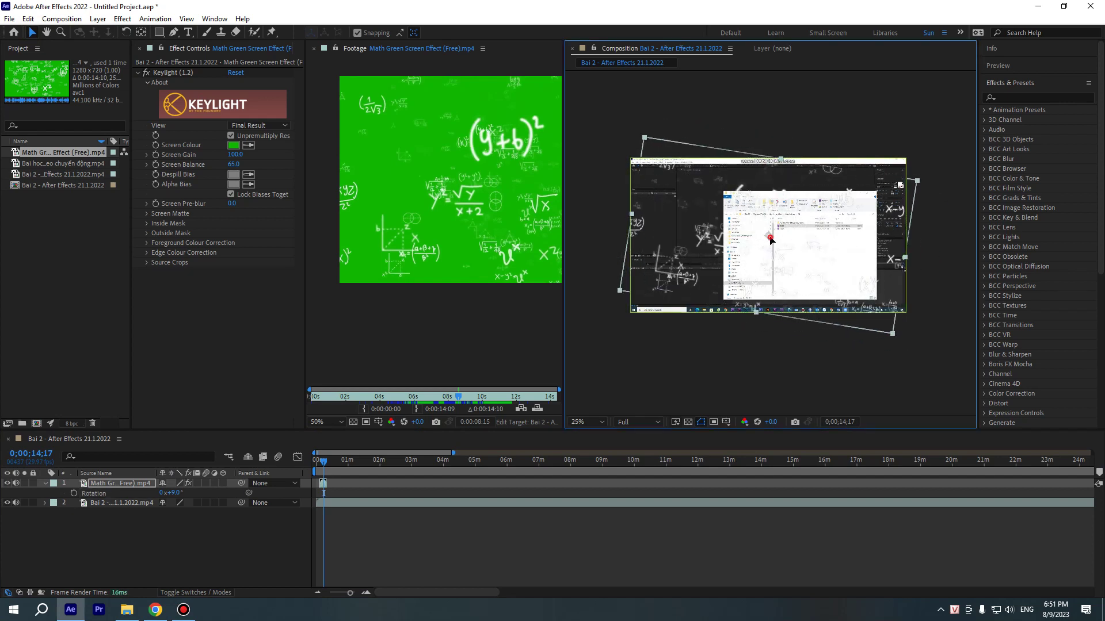
pyautogui.click(771, 246)
pyautogui.click(142, 32)
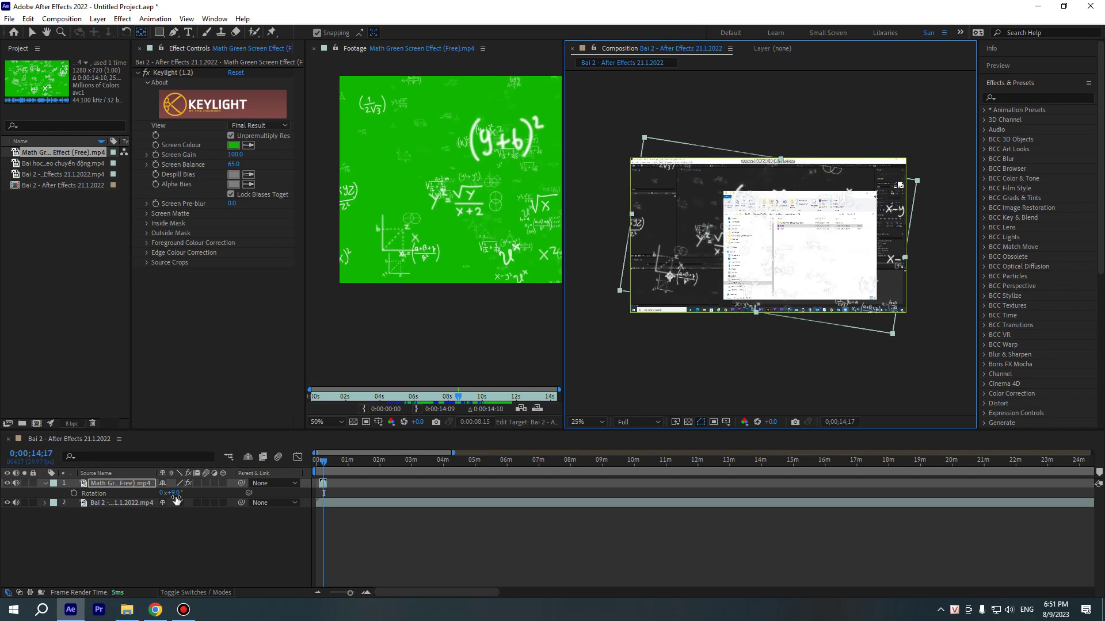
pyautogui.moveTo(175, 493)
pyautogui.mouseDown()
pyautogui.moveTo(200, 481)
pyautogui.moveTo(115, 466)
pyautogui.moveTo(652, 284)
pyautogui.mouseUp()
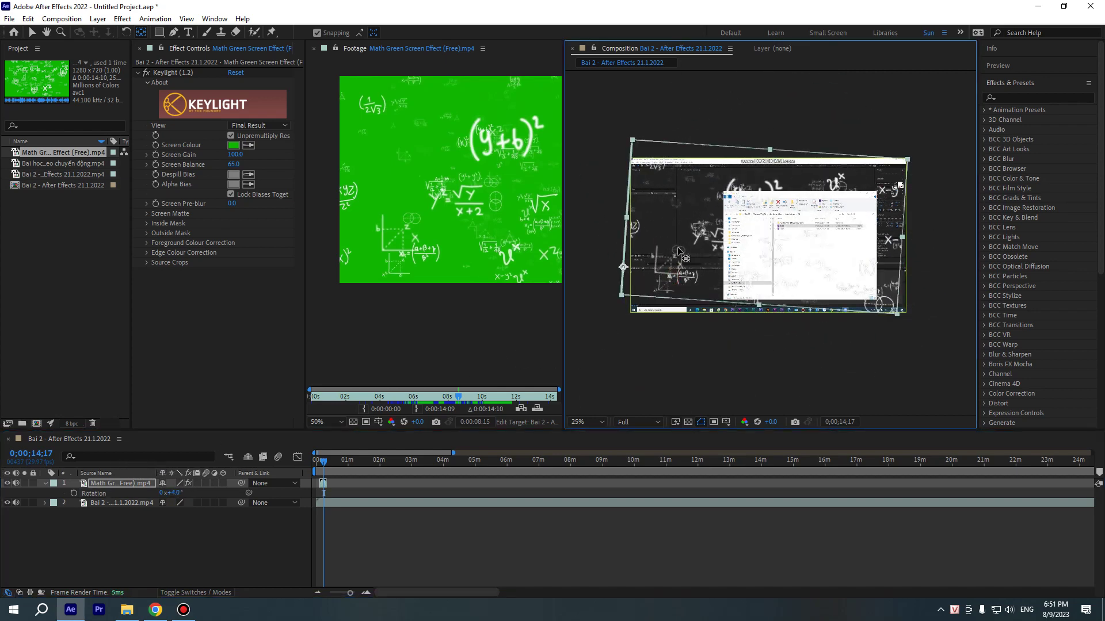
# Shift the Math layer's anchor point and rotate the layer to -13°, then -75°
pyautogui.moveTo(652, 284)
pyautogui.mouseDown()
pyautogui.moveTo(695, 225)
pyautogui.moveTo(759, 239)
pyautogui.mouseUp()
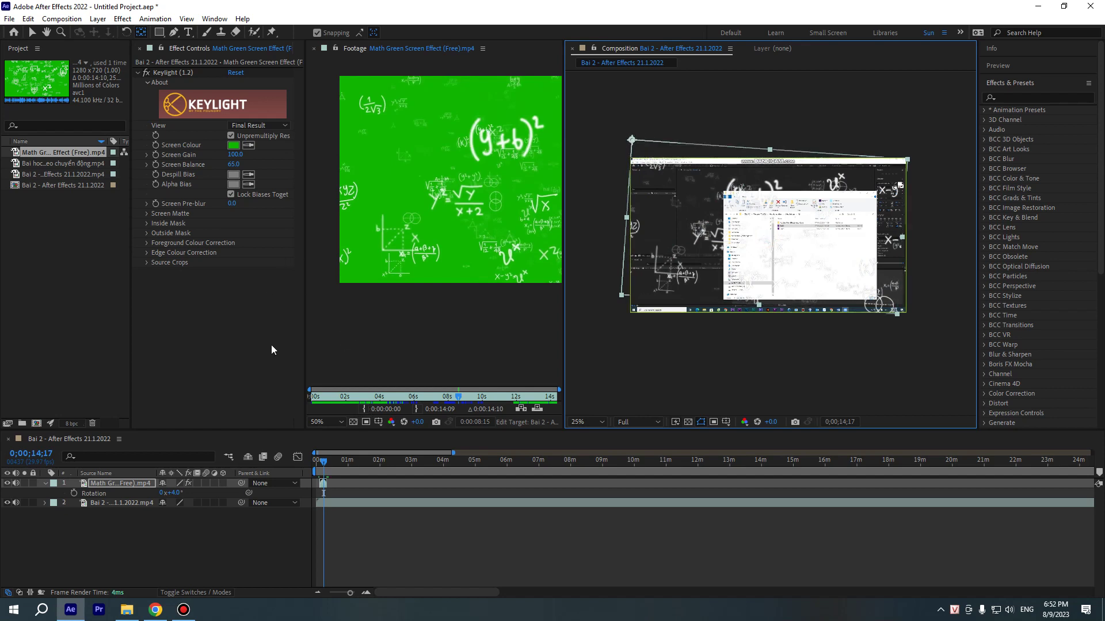
pyautogui.moveTo(172, 493)
pyautogui.mouseDown()
pyautogui.moveTo(150, 490)
pyautogui.moveTo(190, 490)
pyautogui.moveTo(171, 491)
pyautogui.mouseUp()
pyautogui.click(701, 260)
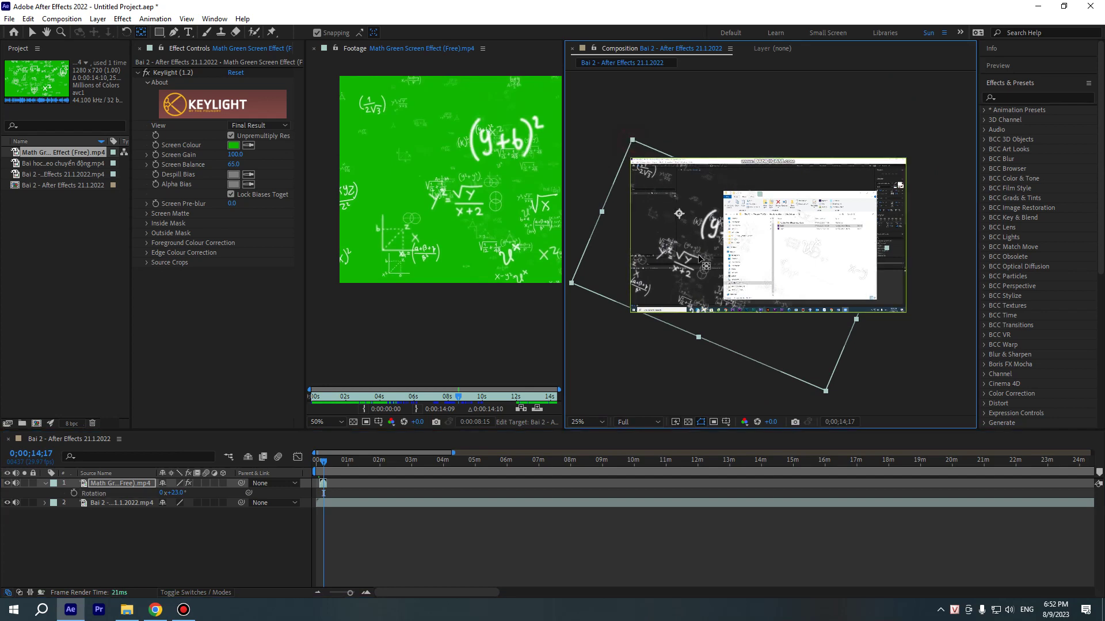
pyautogui.moveTo(699, 259)
pyautogui.mouseDown()
pyautogui.moveTo(732, 277)
pyautogui.moveTo(689, 248)
pyautogui.mouseUp()
pyautogui.moveTo(173, 493)
pyautogui.mouseDown()
pyautogui.moveTo(138, 504)
pyautogui.moveTo(400, 487)
pyautogui.moveTo(228, 511)
pyautogui.moveTo(307, 536)
pyautogui.mouseUp()
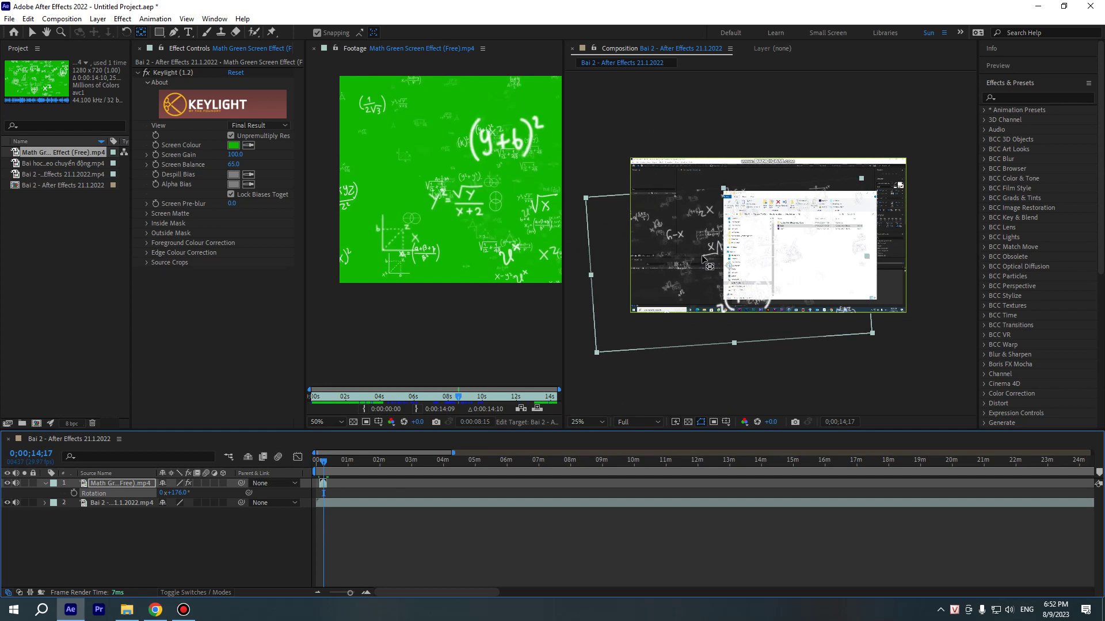
# Move the math overlay up and right so it covers the frame again
pyautogui.click(730, 253)
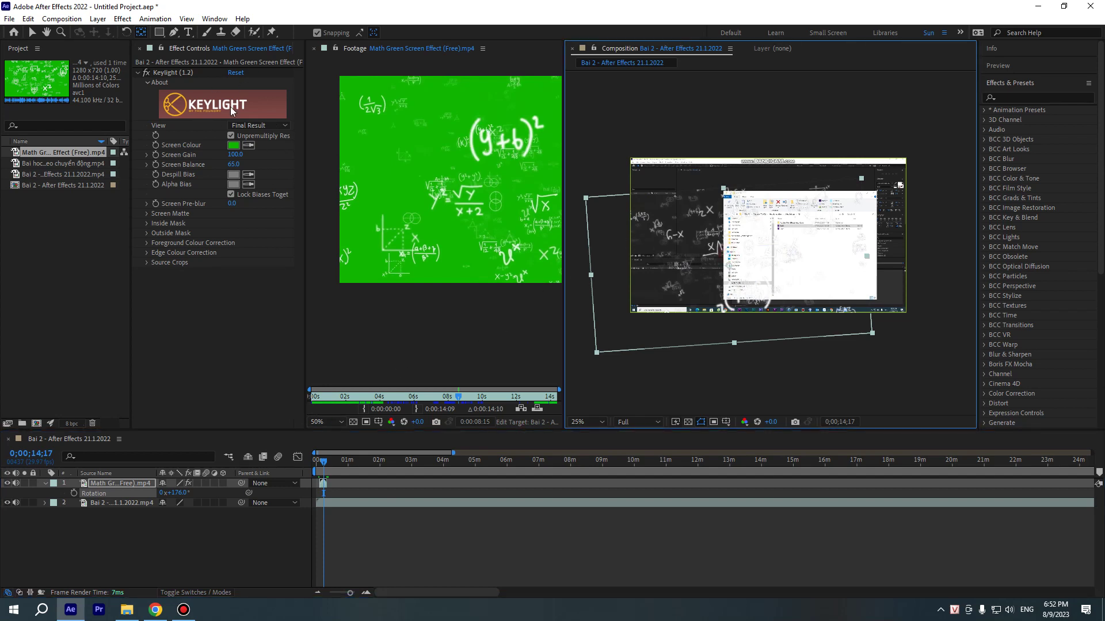
pyautogui.click(31, 33)
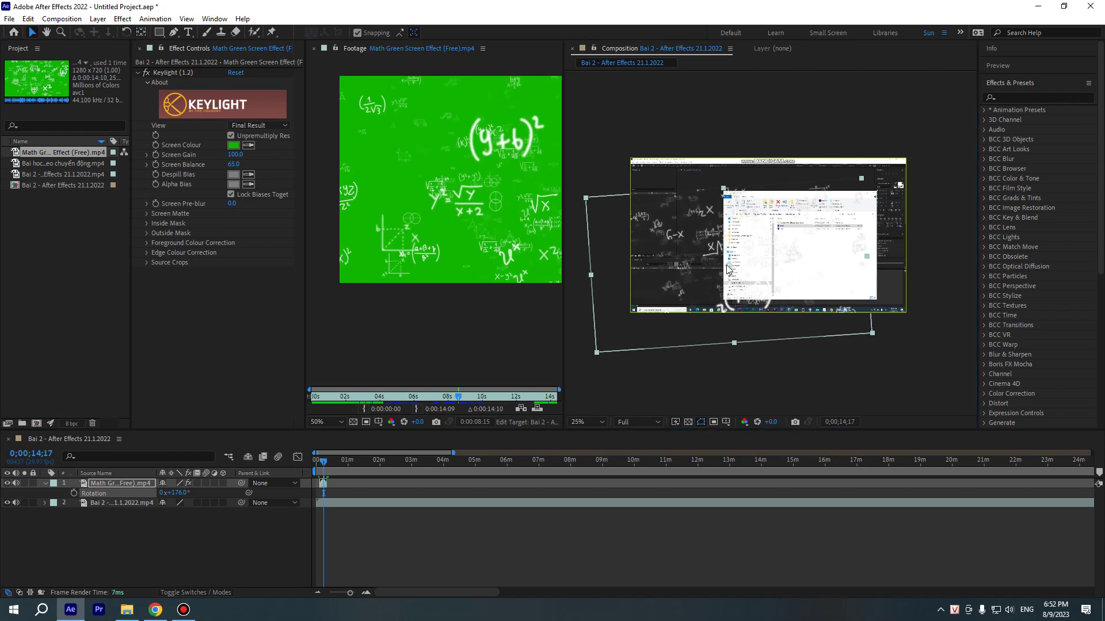
pyautogui.moveTo(734, 272)
pyautogui.mouseDown()
pyautogui.moveTo(774, 160)
pyautogui.moveTo(769, 236)
pyautogui.mouseUp()
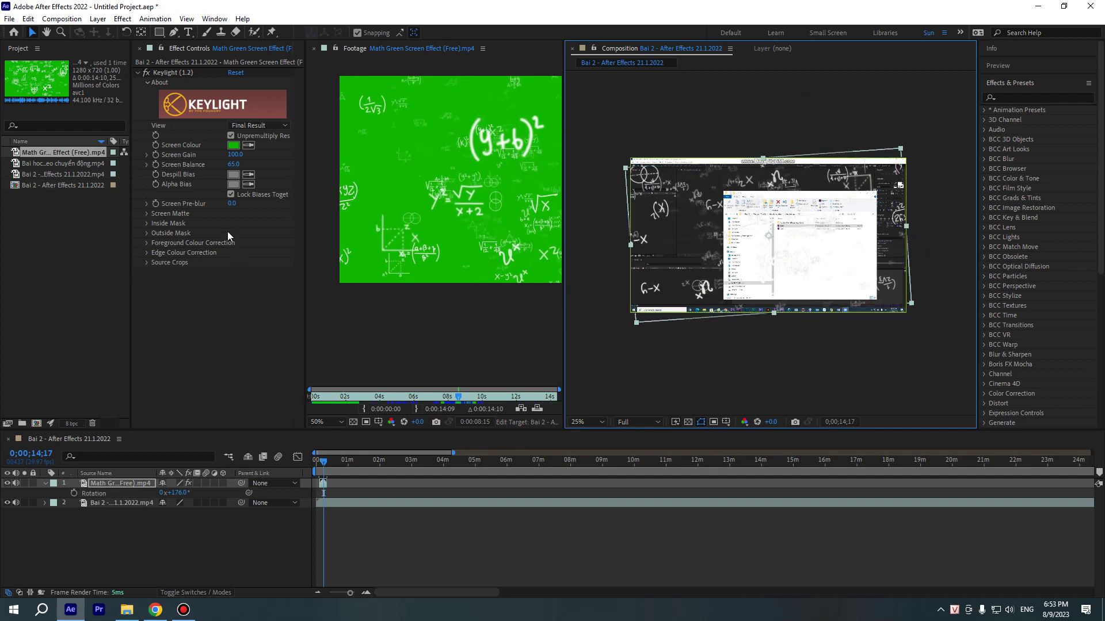
pyautogui.click(142, 33)
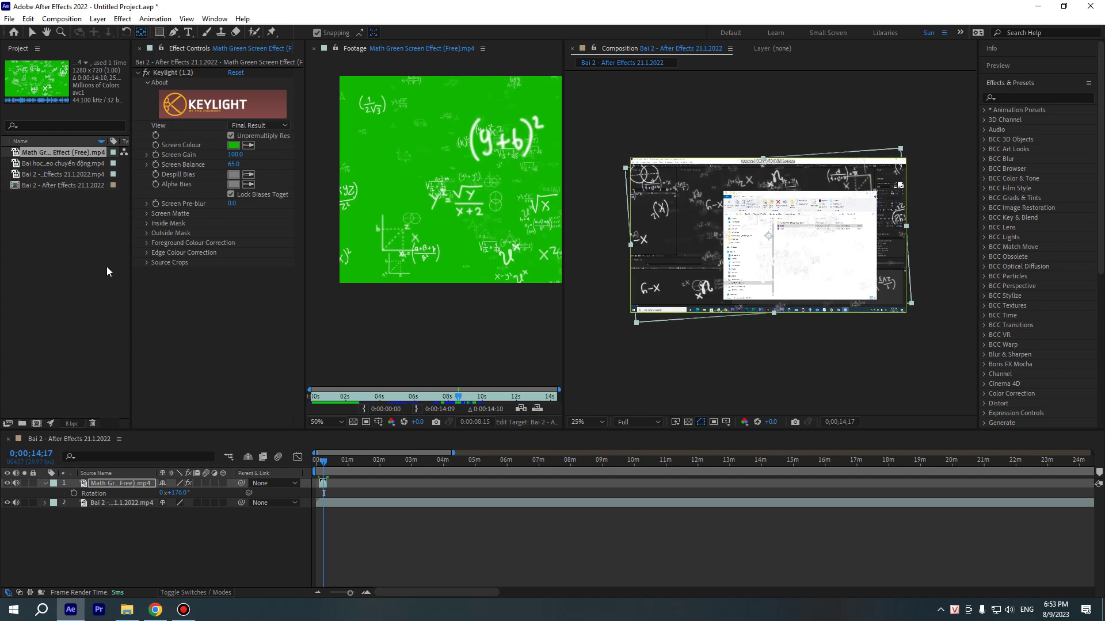
pyautogui.click(161, 33)
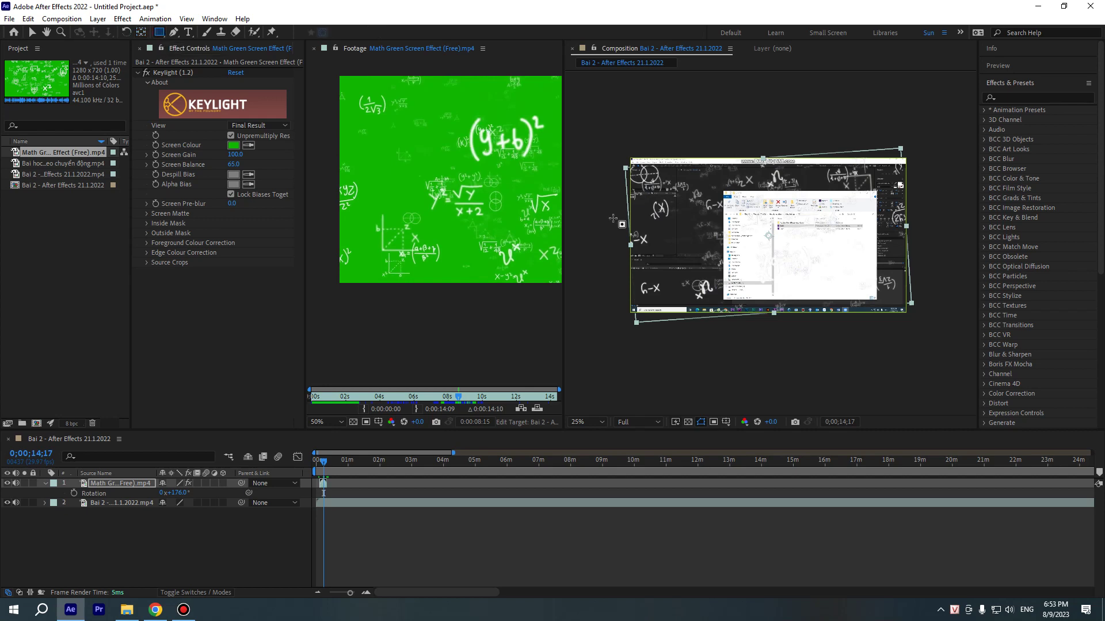
# Draw rectangular Masks 1–3 on the Math layer, adjusting Mask 3's lower-right corner
pyautogui.moveTo(602, 121); pyautogui.dragTo(739, 356)
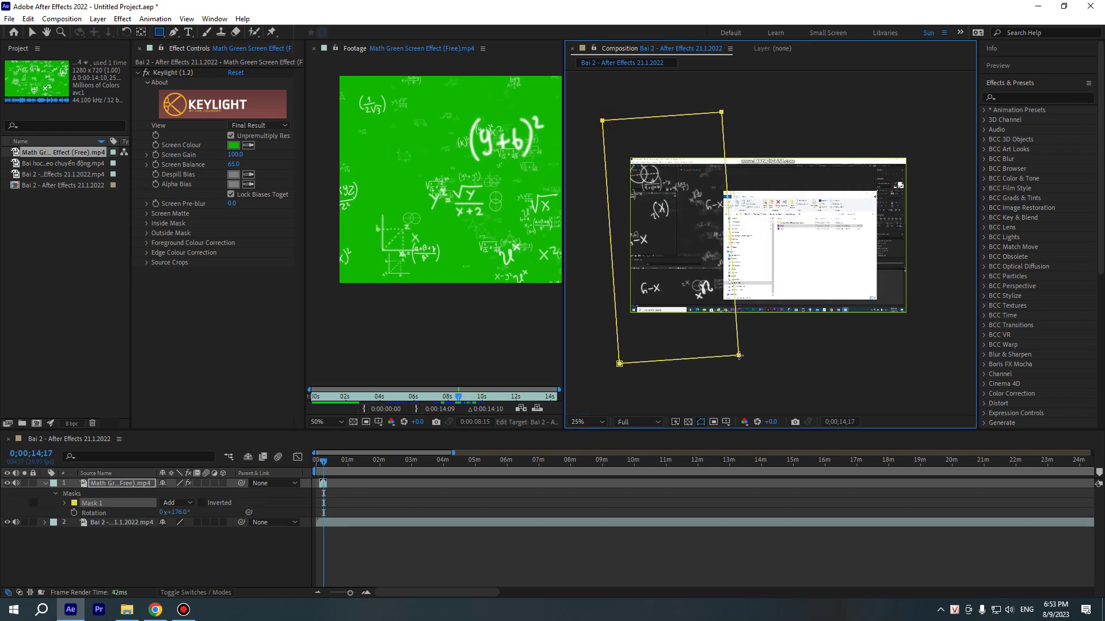
pyautogui.click(193, 562)
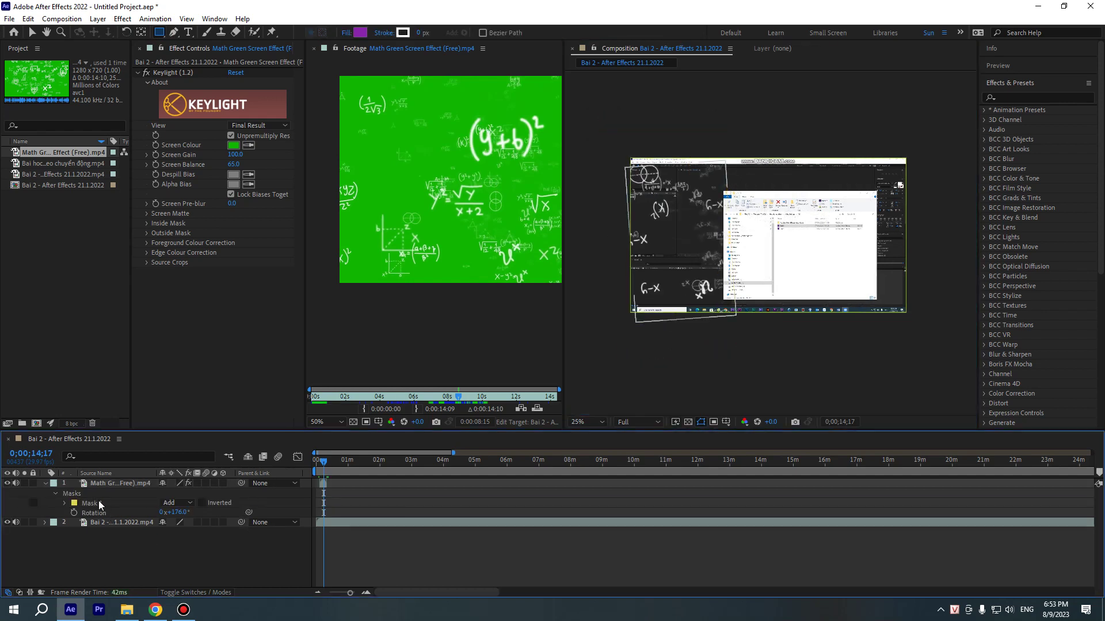
pyautogui.click(98, 500)
pyautogui.moveTo(778, 117); pyautogui.dragTo(931, 322)
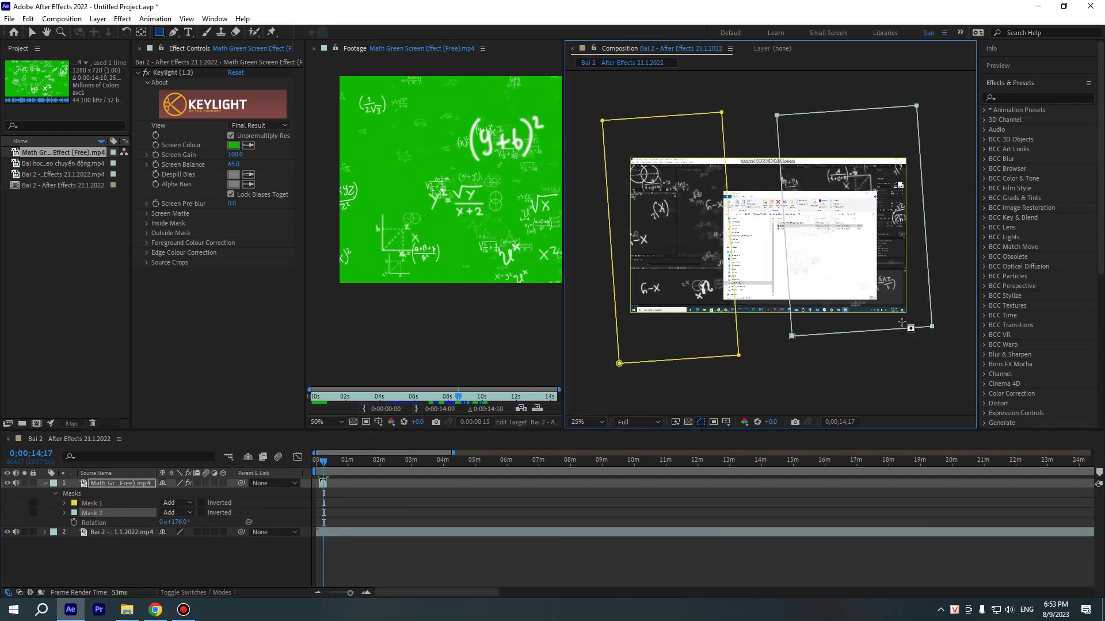
pyautogui.moveTo(700, 92)
pyautogui.mouseDown()
pyautogui.moveTo(828, 233)
pyautogui.moveTo(814, 133)
pyautogui.moveTo(803, 127)
pyautogui.moveTo(797, 160)
pyautogui.mouseUp()
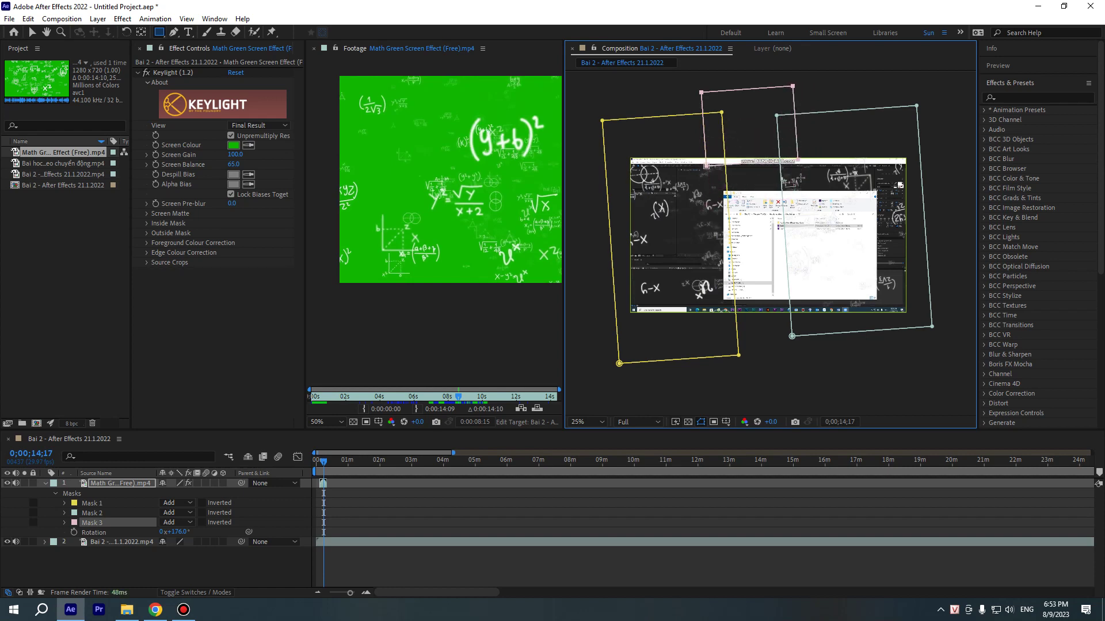
pyautogui.moveTo(798, 160)
pyautogui.mouseDown()
pyautogui.moveTo(795, 151)
pyautogui.moveTo(810, 237)
pyautogui.mouseUp()
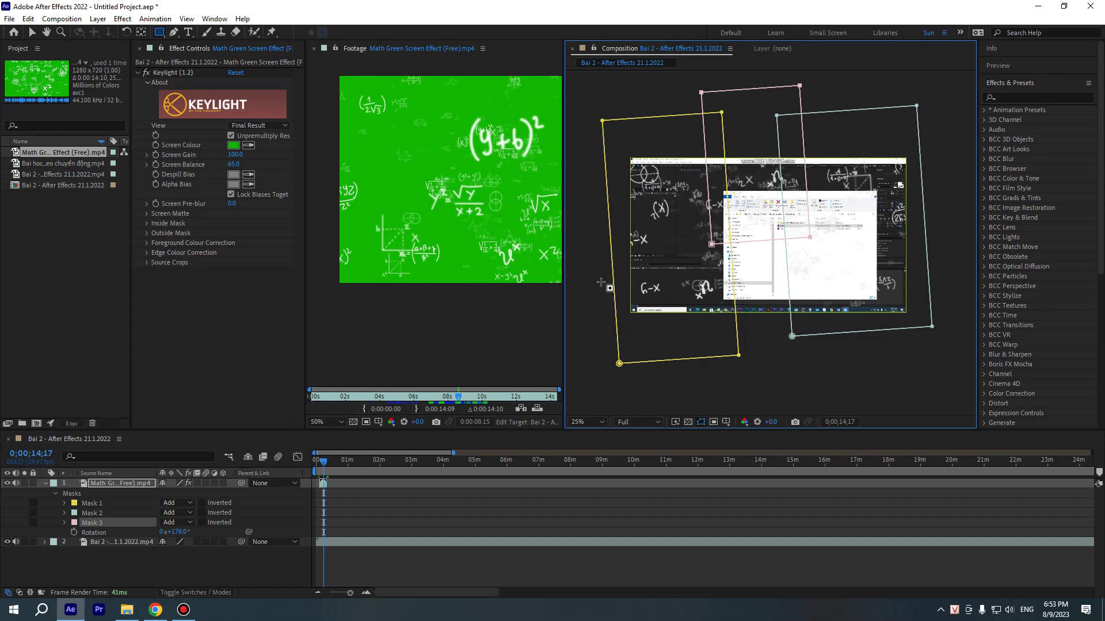
# Draw rectangular Masks 4–6 across the lower, left and upper areas, then select Mask 1
pyautogui.moveTo(601, 282); pyautogui.dragTo(817, 379)
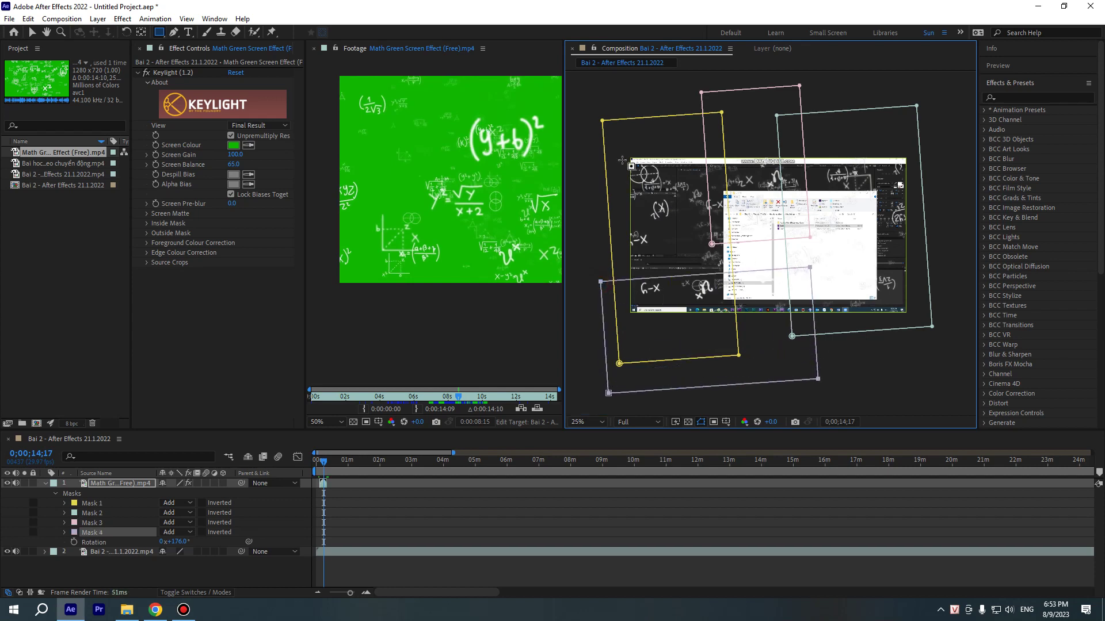
pyautogui.moveTo(598, 207); pyautogui.dragTo(666, 273)
pyautogui.moveTo(627, 143); pyautogui.dragTo(689, 210)
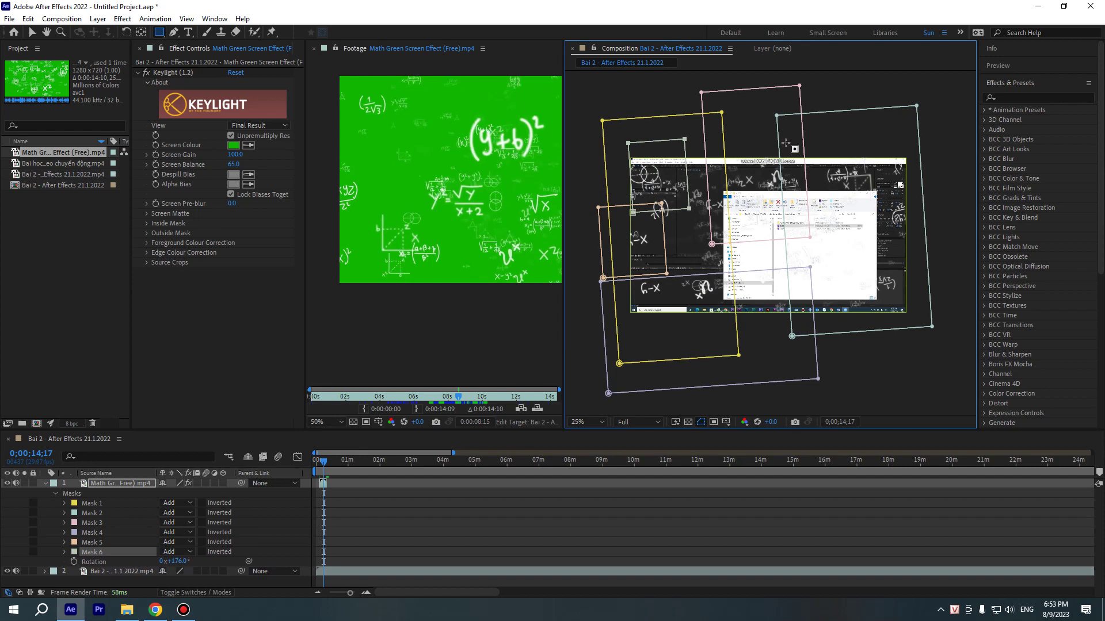
pyautogui.click(92, 504)
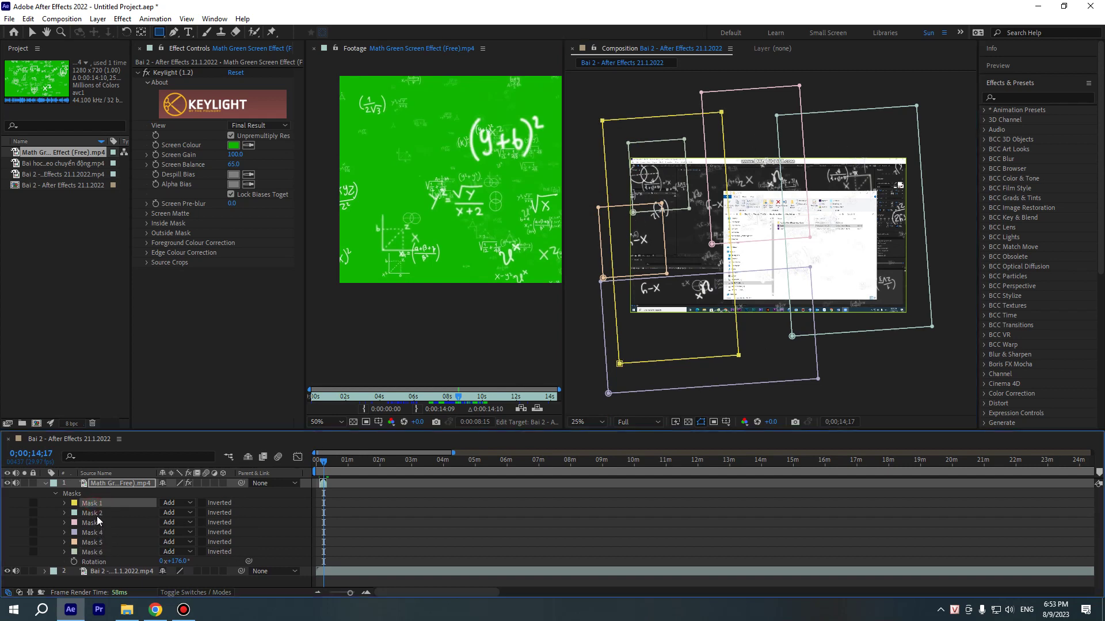
pyautogui.click(137, 73)
pyautogui.click(164, 73)
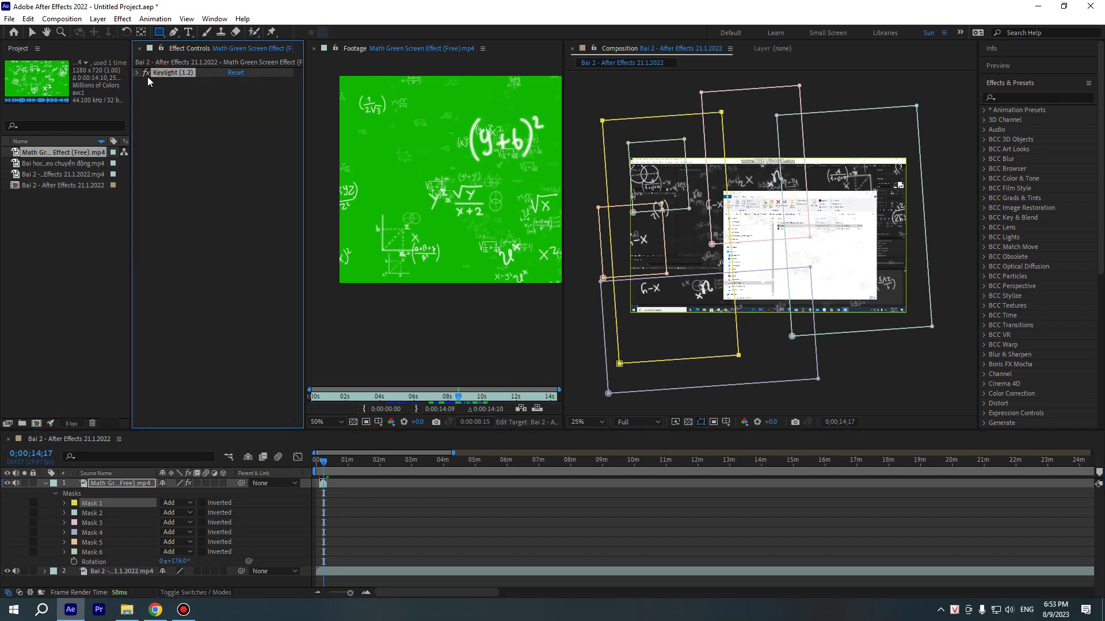
pyautogui.click(138, 74)
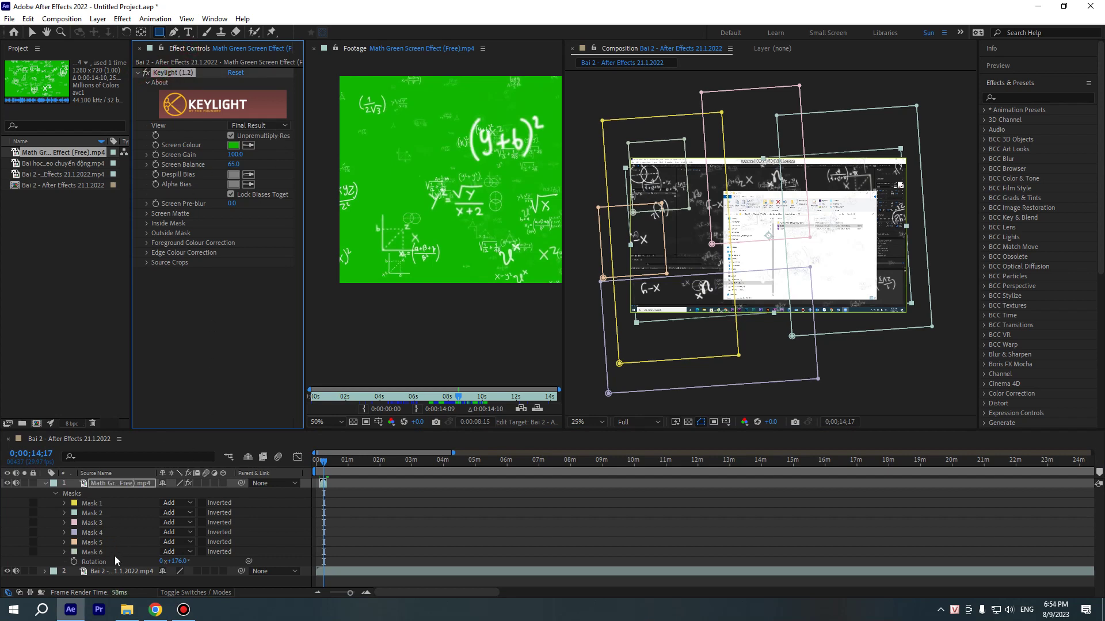
pyautogui.click(92, 503)
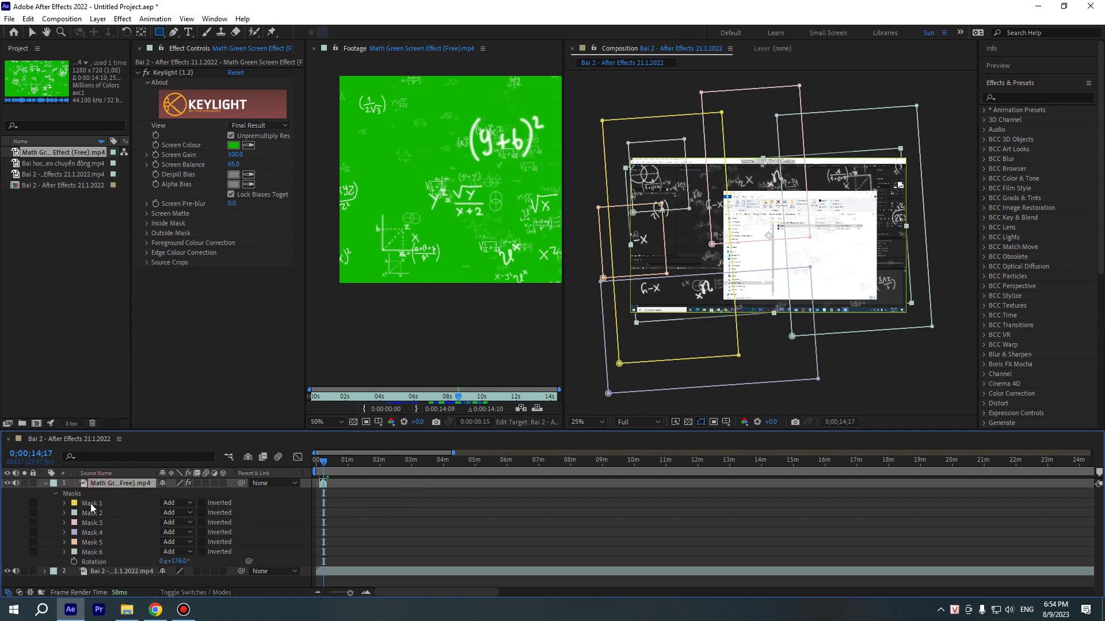
# Delete Masks 1 to 5 one by one, leaving Mask 6 with its mode unchanged
pyautogui.press('Delete')
pyautogui.click(91, 503)
pyautogui.press('Delete')
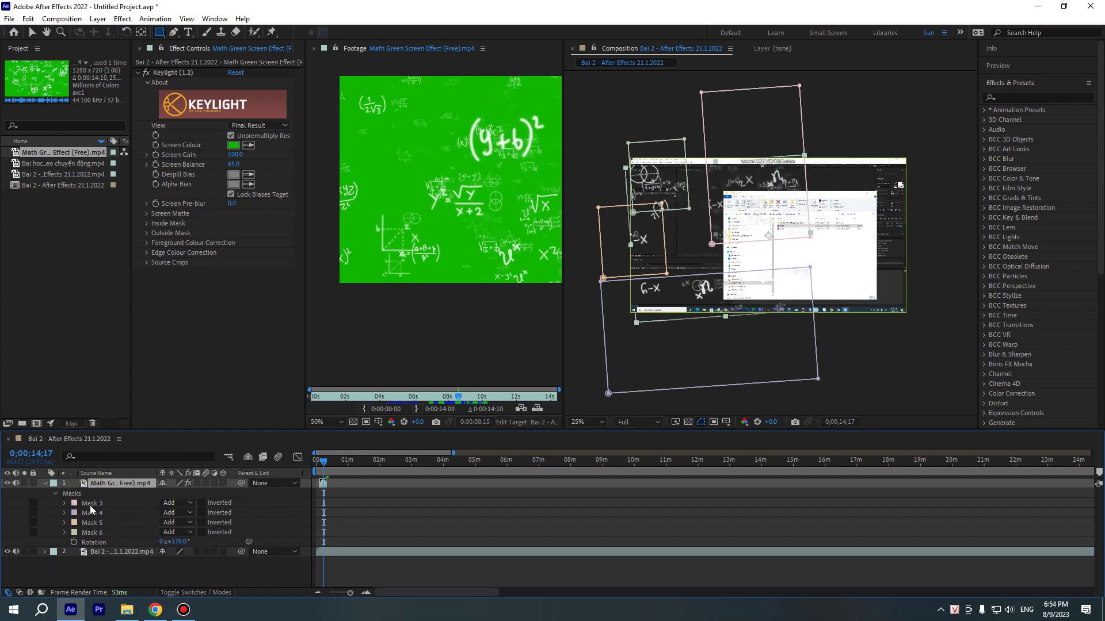
pyautogui.click(89, 504)
pyautogui.press('Delete')
pyautogui.click(89, 504)
pyautogui.press('Delete')
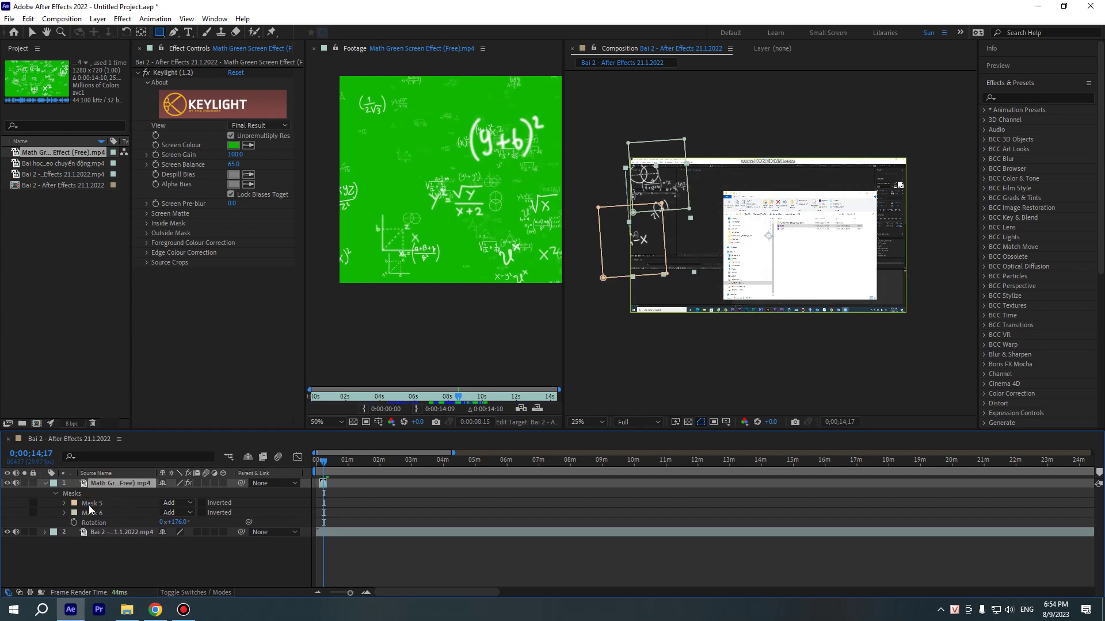
pyautogui.click(89, 504)
pyautogui.press('Delete')
pyautogui.click(91, 504)
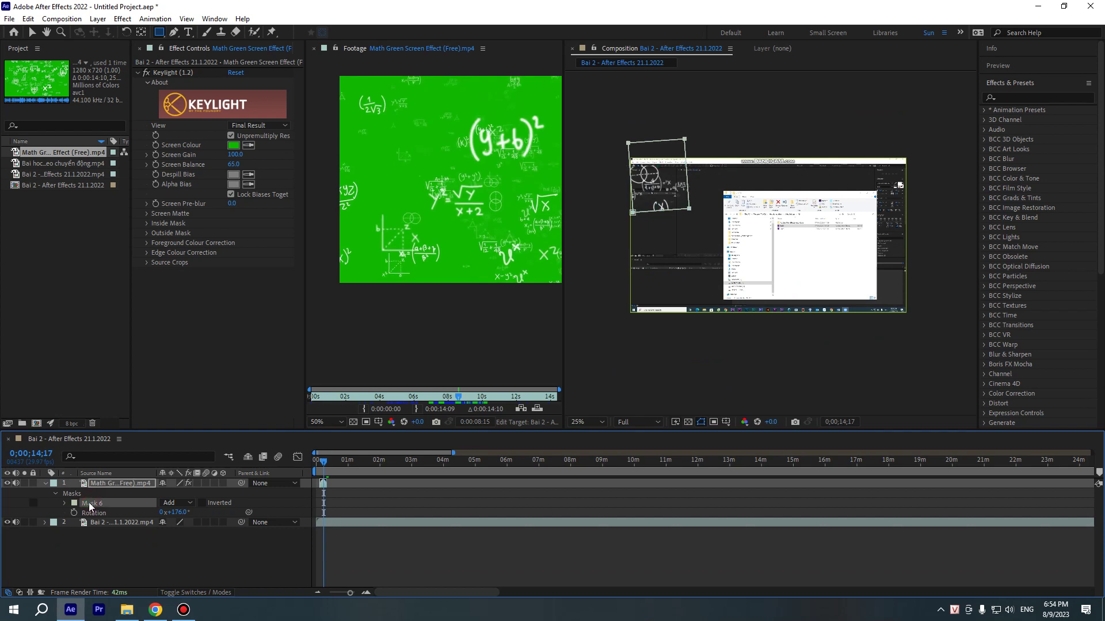
pyautogui.click(190, 504)
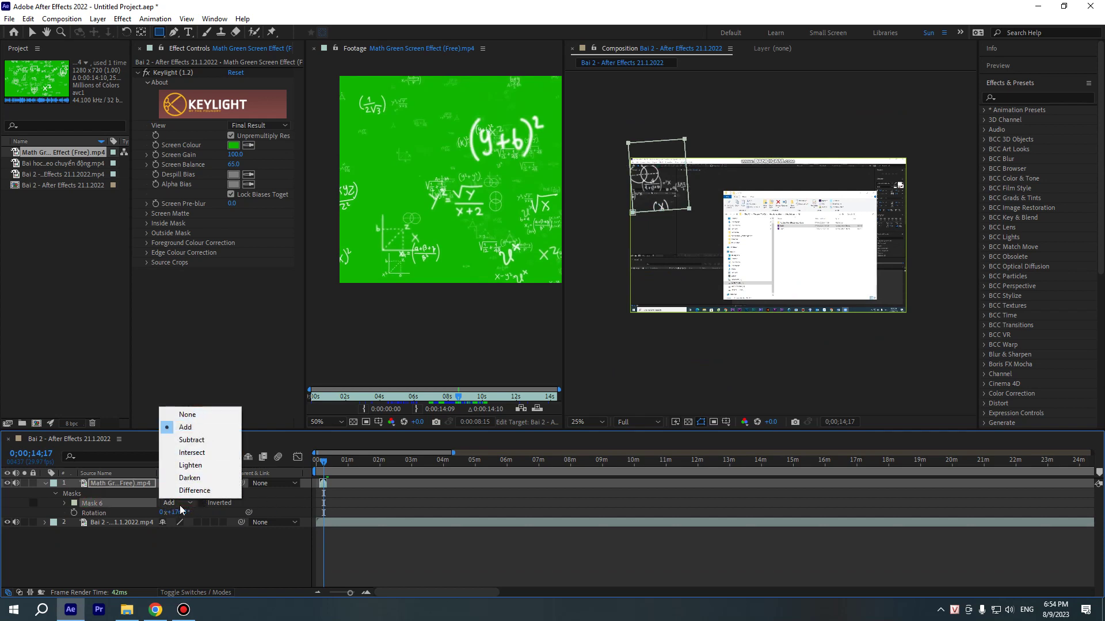
pyautogui.click(195, 567)
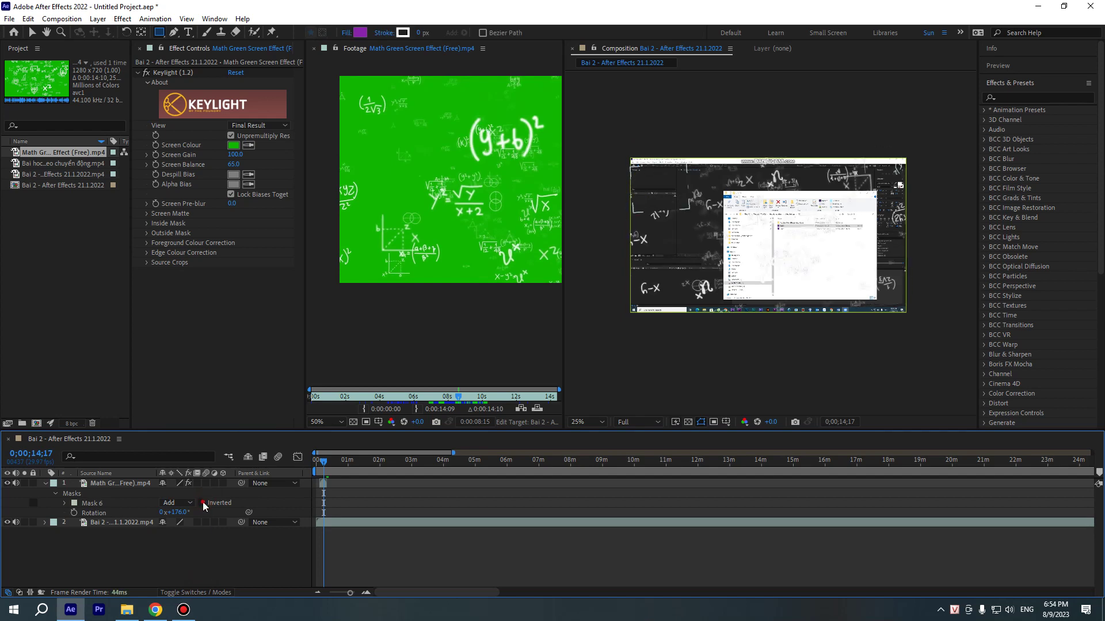
# Switch Mask 6 to Subtract mode, then delete it from the Math layer
pyautogui.click(182, 504)
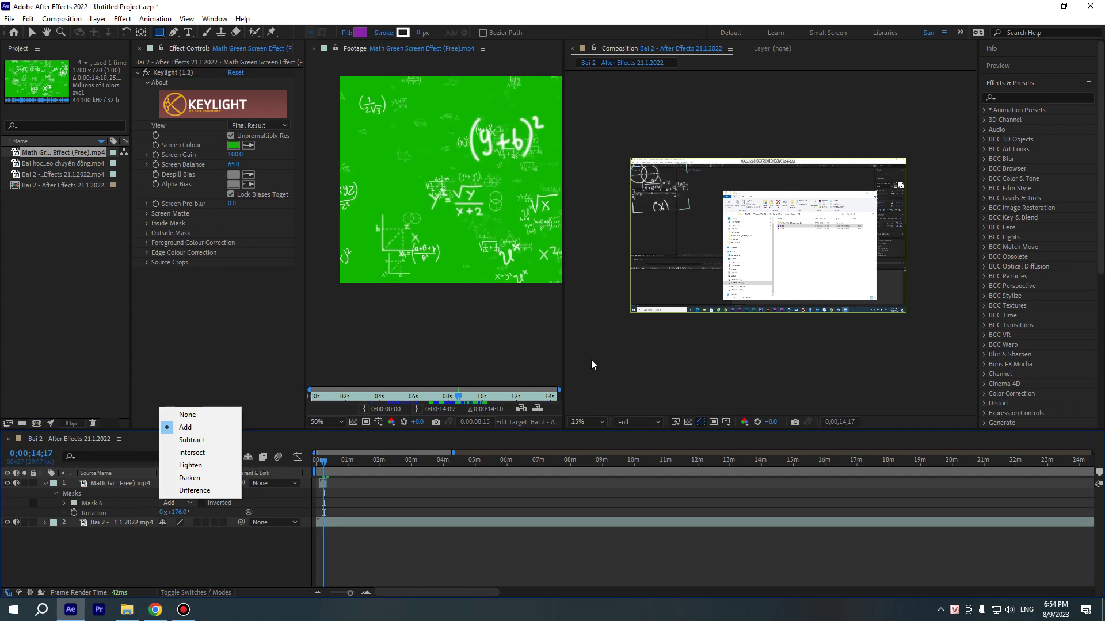
pyautogui.click(210, 443)
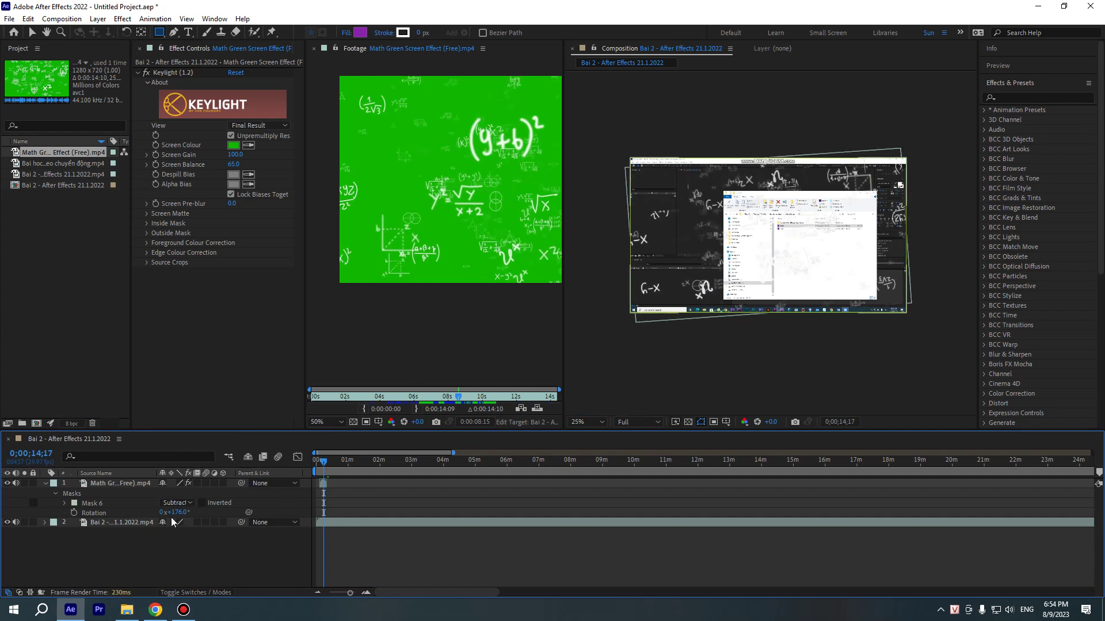
pyautogui.click(96, 504)
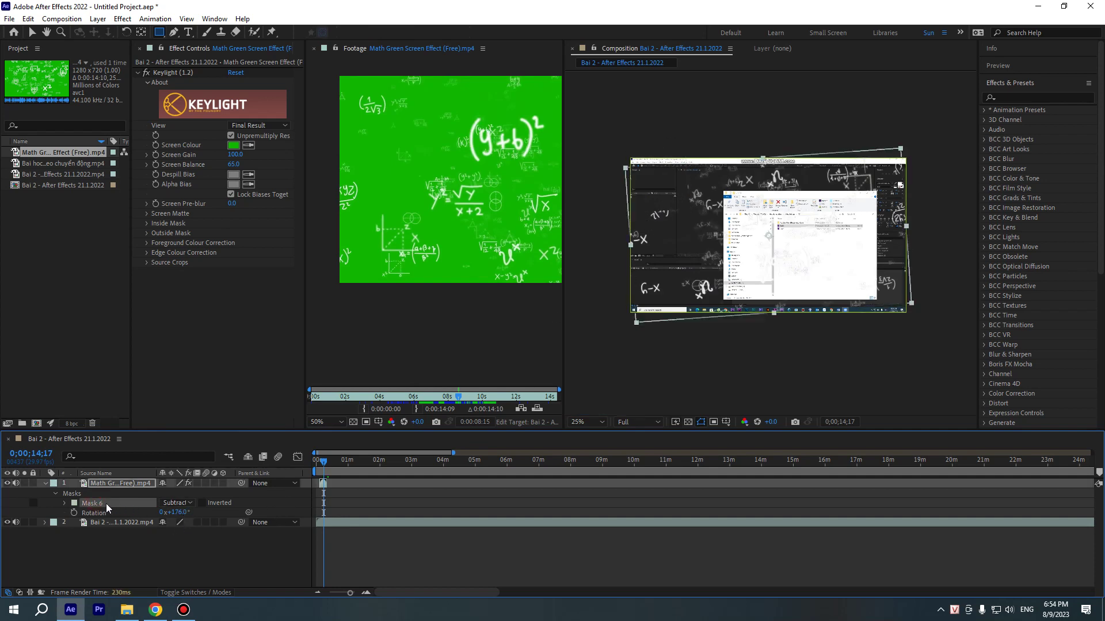
pyautogui.press('Delete')
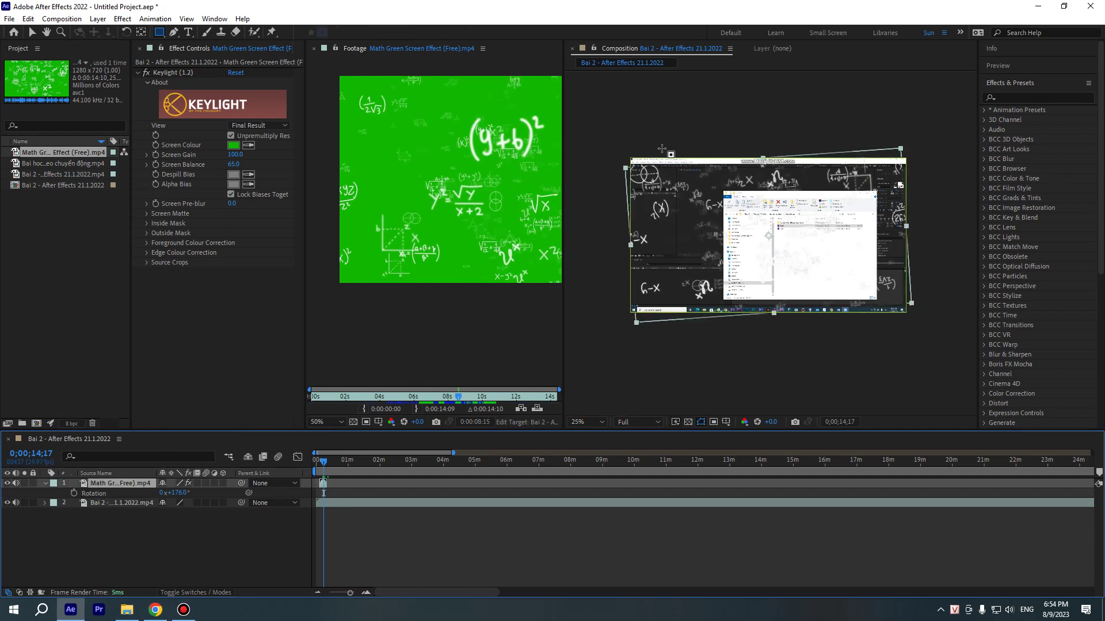
# Draw a new rectangular mask and add Pen points on its top and right edges, reshaping them
pyautogui.moveTo(585, 131); pyautogui.dragTo(785, 371)
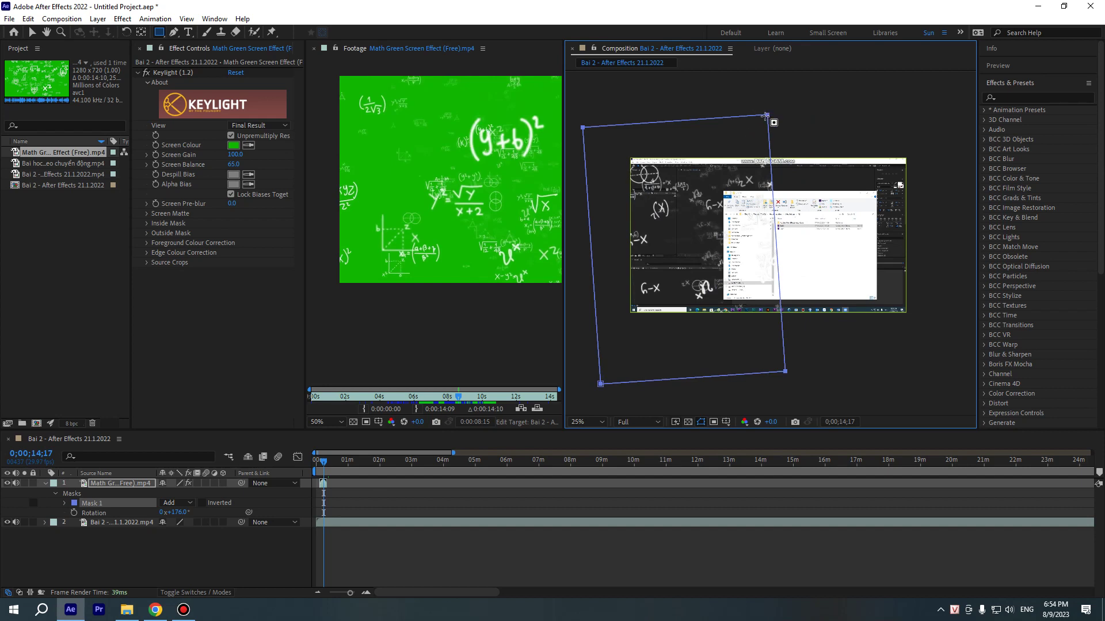
pyautogui.click(173, 33)
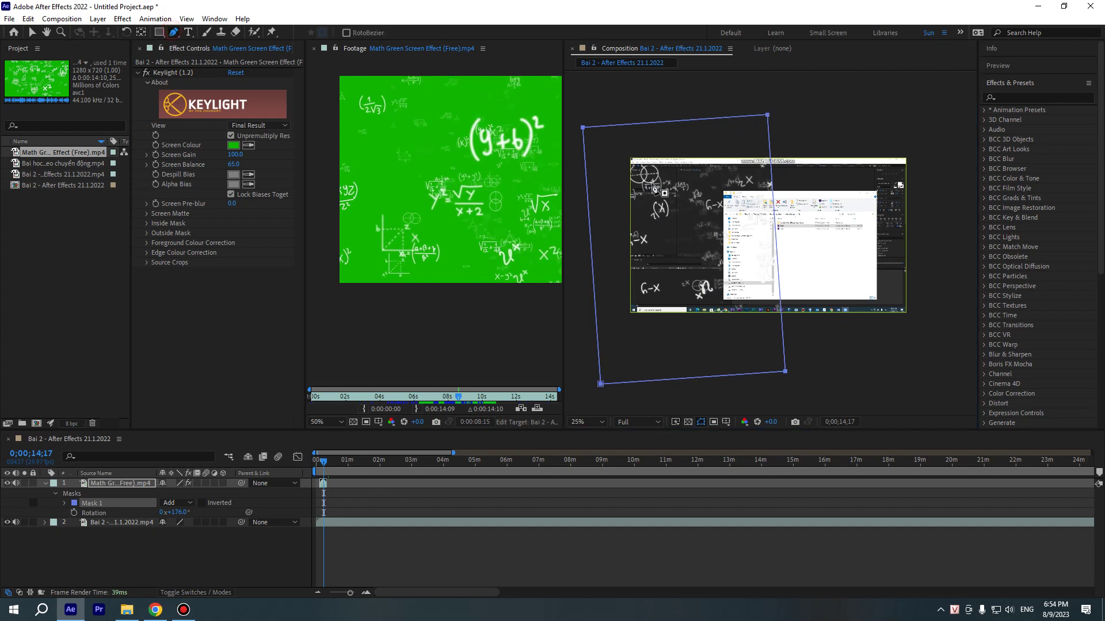
pyautogui.click(674, 122)
pyautogui.moveTo(674, 122); pyautogui.dragTo(672, 116)
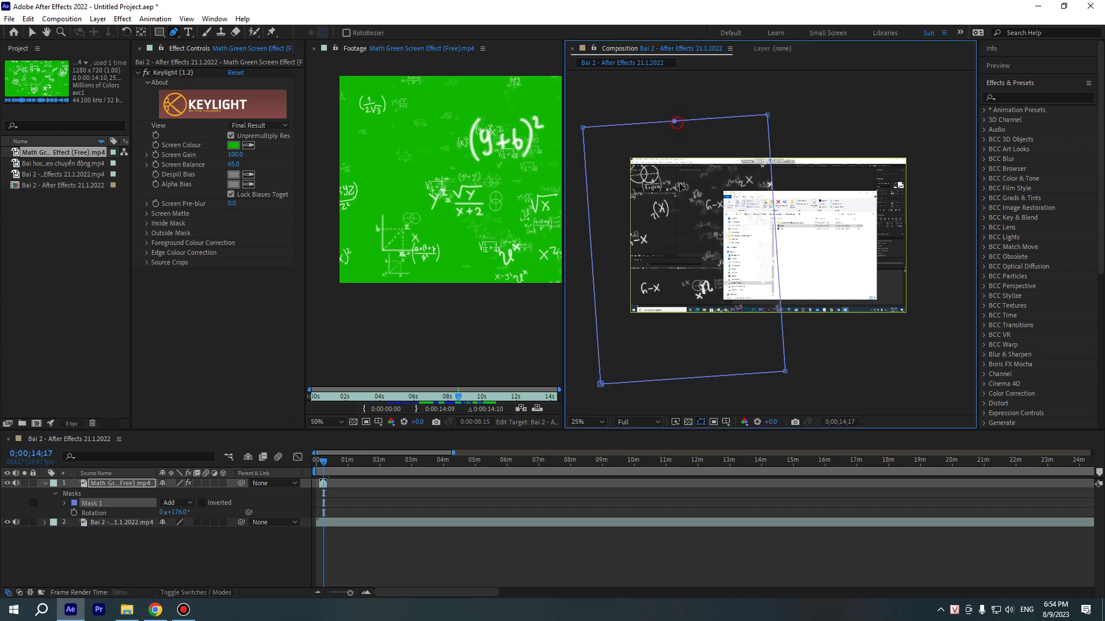
pyautogui.click(775, 245)
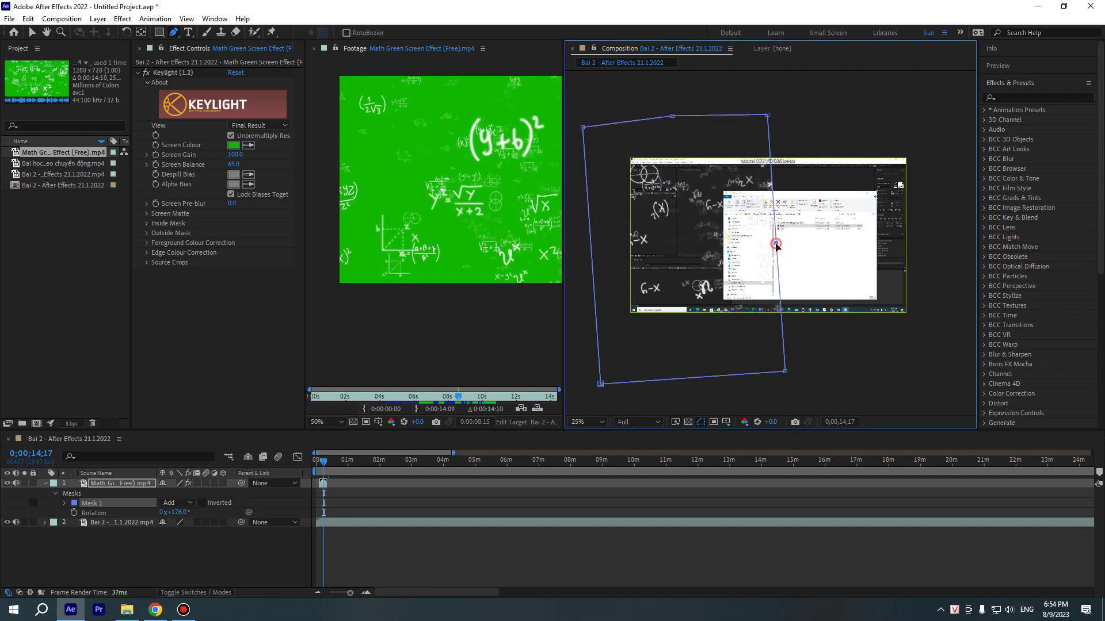
pyautogui.moveTo(776, 245); pyautogui.dragTo(701, 286)
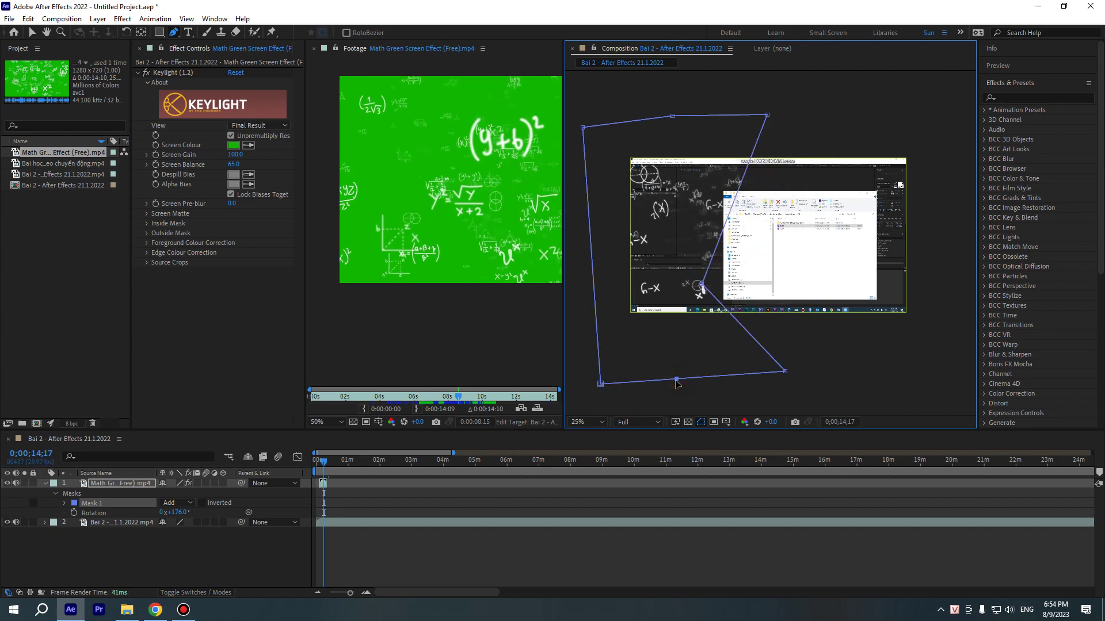
# Add bottom, left and right points to the mask and drag them into an irregular polygon
pyautogui.moveTo(678, 383); pyautogui.dragTo(665, 353)
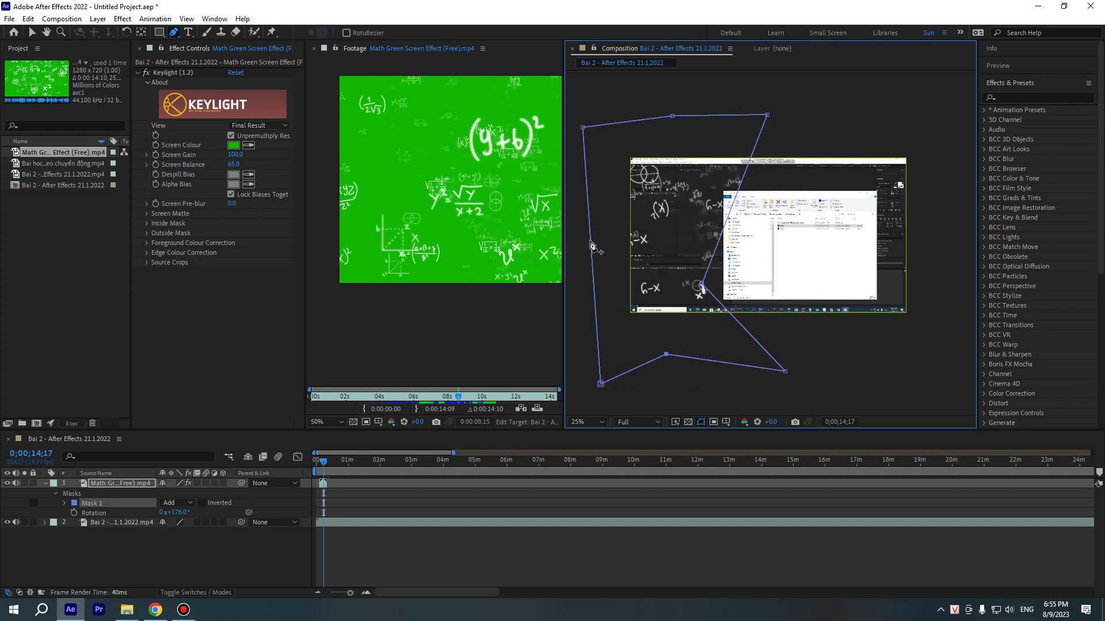
pyautogui.moveTo(591, 241); pyautogui.dragTo(612, 228)
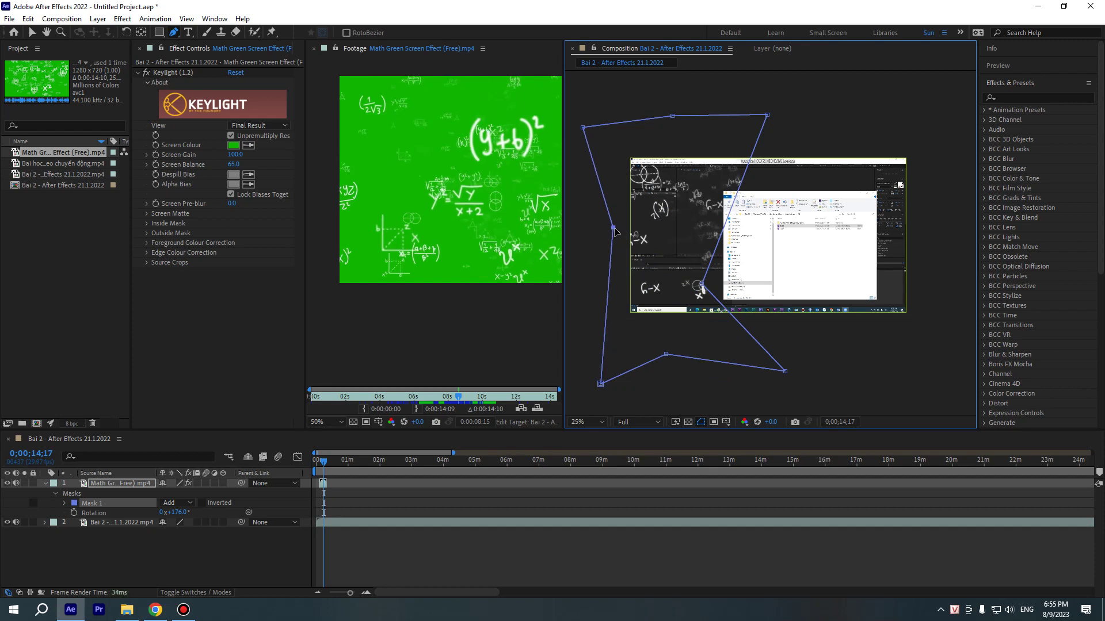
pyautogui.moveTo(702, 288); pyautogui.dragTo(850, 229)
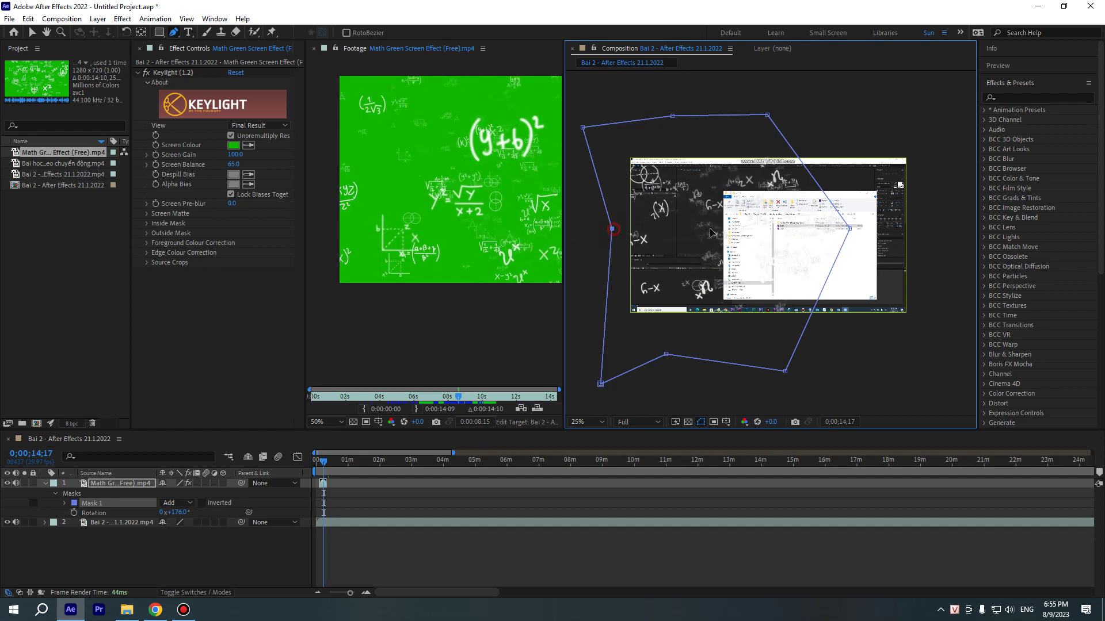
pyautogui.moveTo(612, 228); pyautogui.dragTo(496, 355)
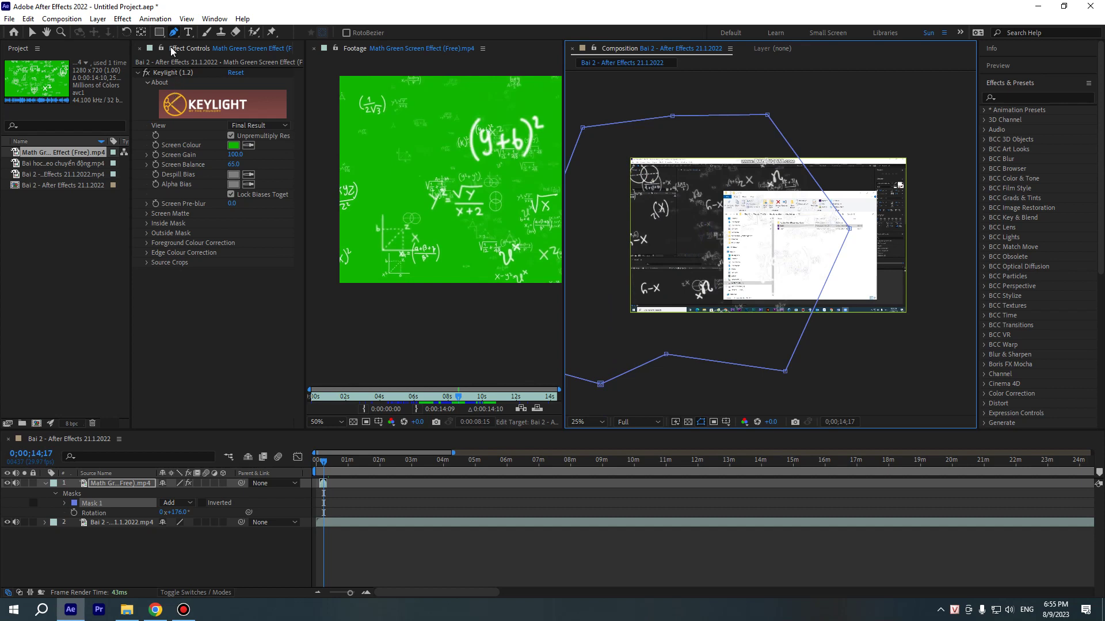
# Delete the reshaped polygon mask from the Math layer
pyautogui.click(134, 553)
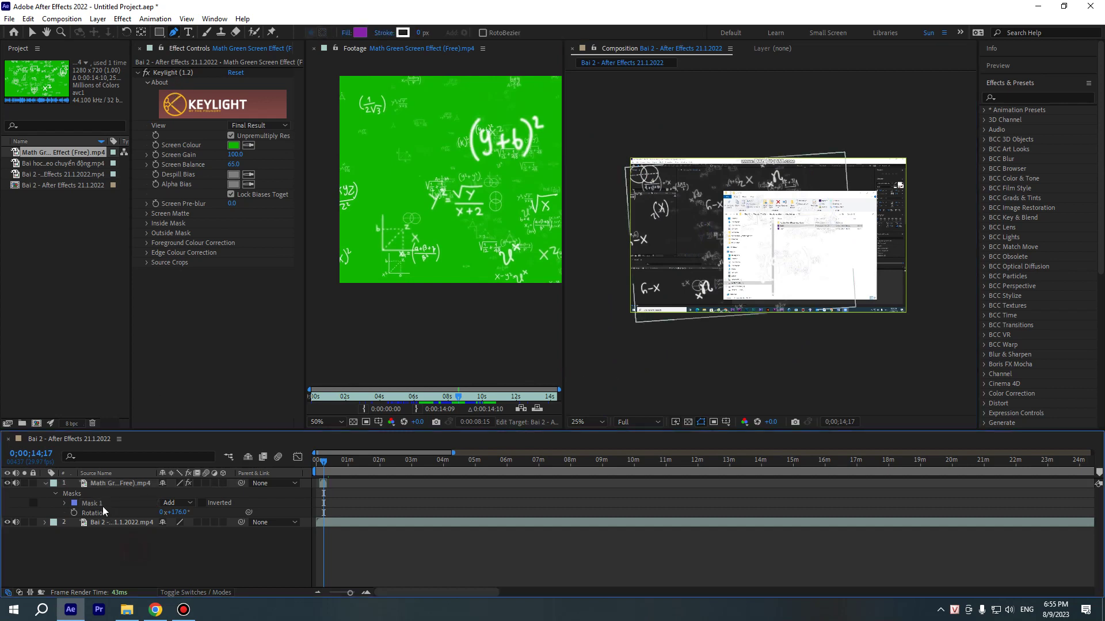
pyautogui.click(95, 503)
pyautogui.press('Delete')
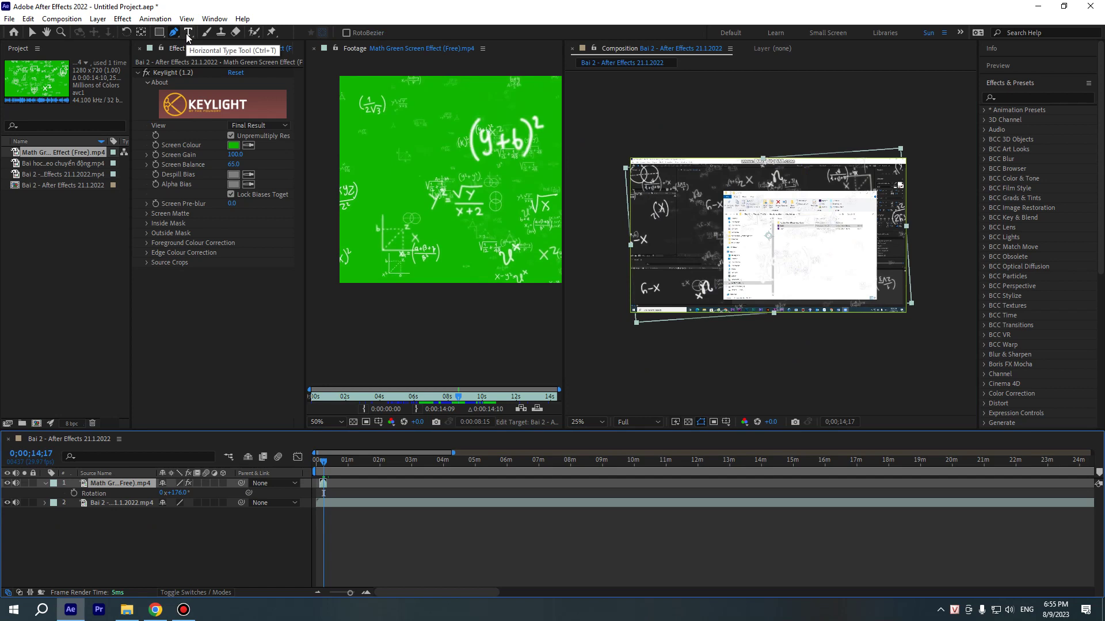
# Choose the Horizontal Type tool and hide the green-screen and screen-recording layers
pyautogui.click(187, 33)
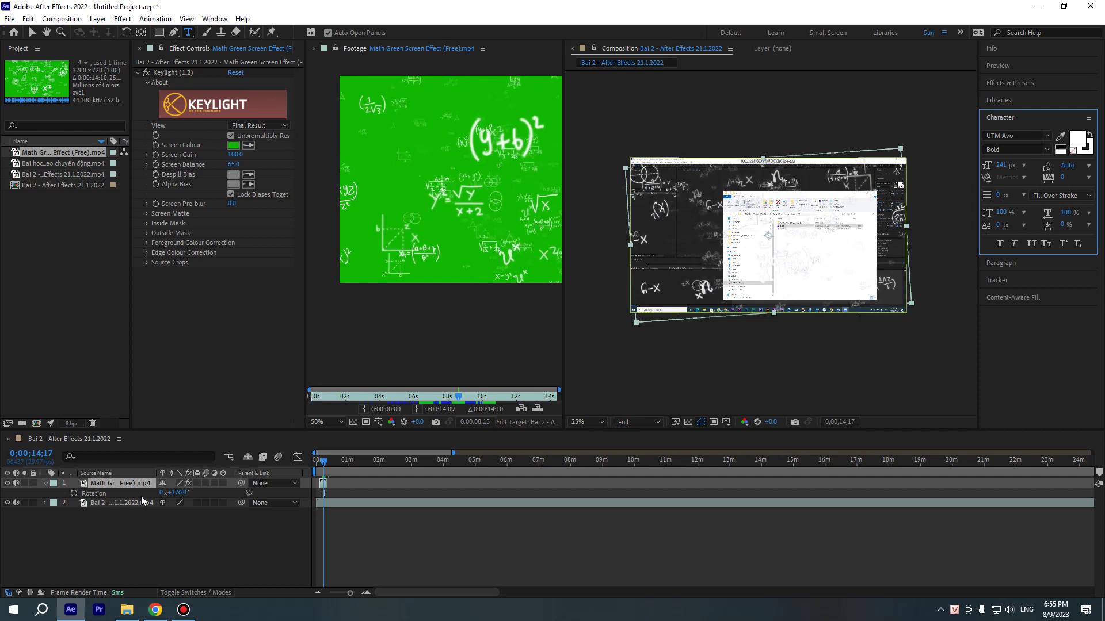
pyautogui.click(8, 483)
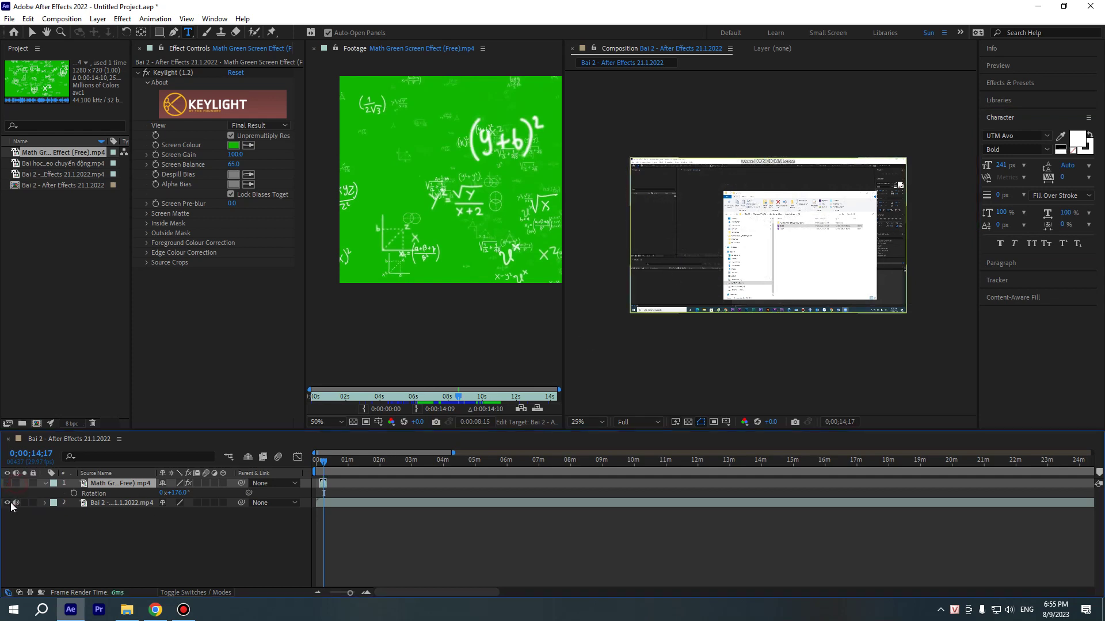
pyautogui.click(9, 503)
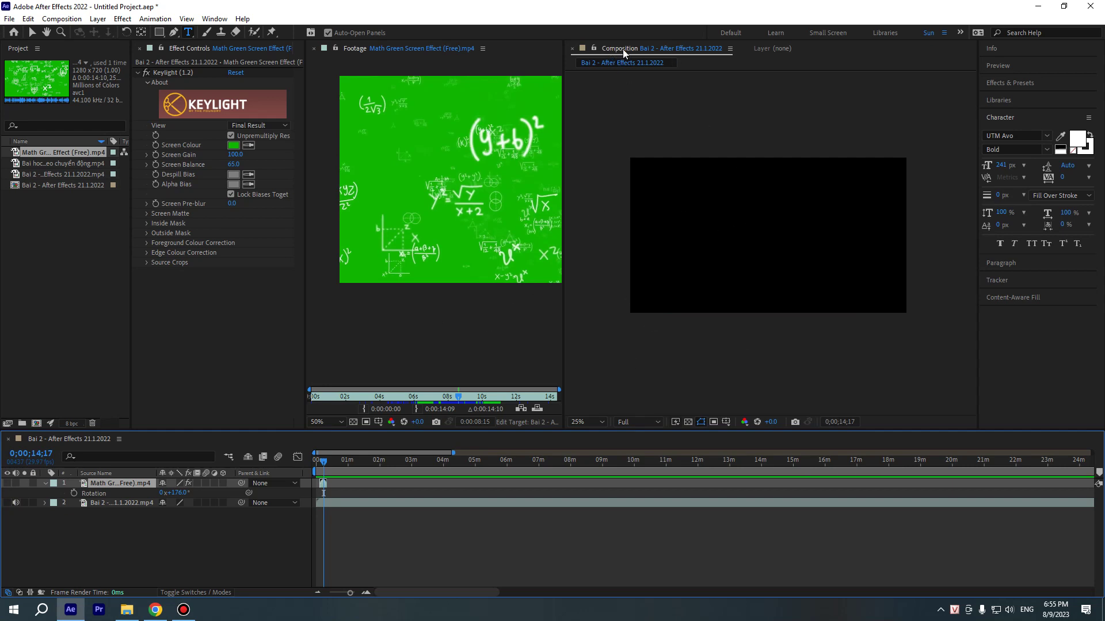
# Create a placeholder text layer reading 'dsdsdsd' on the black composition
pyautogui.click(743, 211)
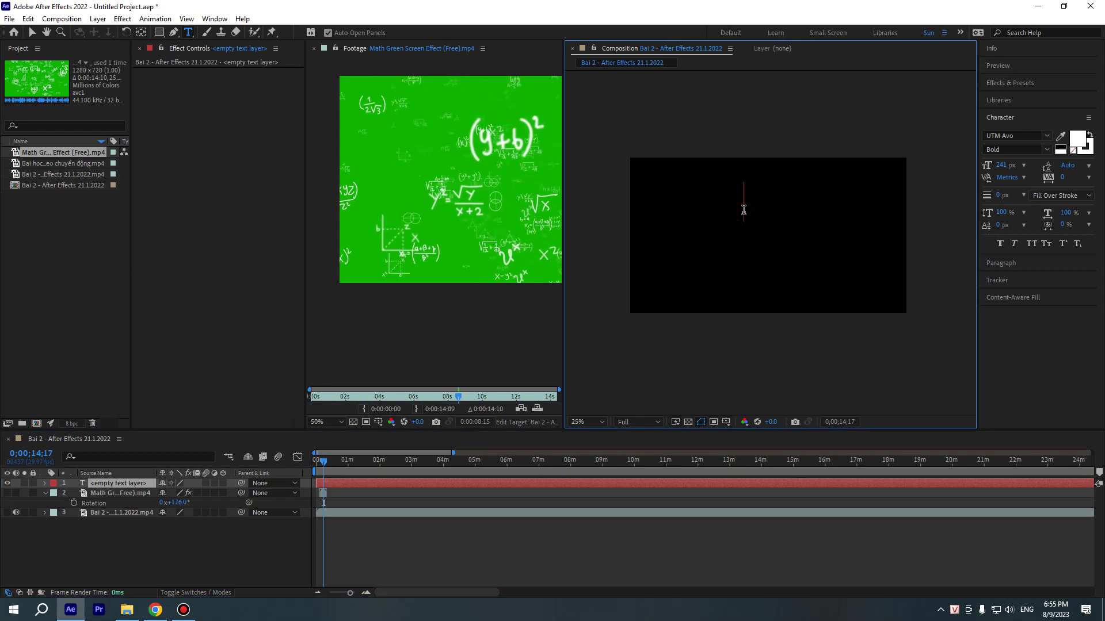
pyautogui.write('dsdsdsd')
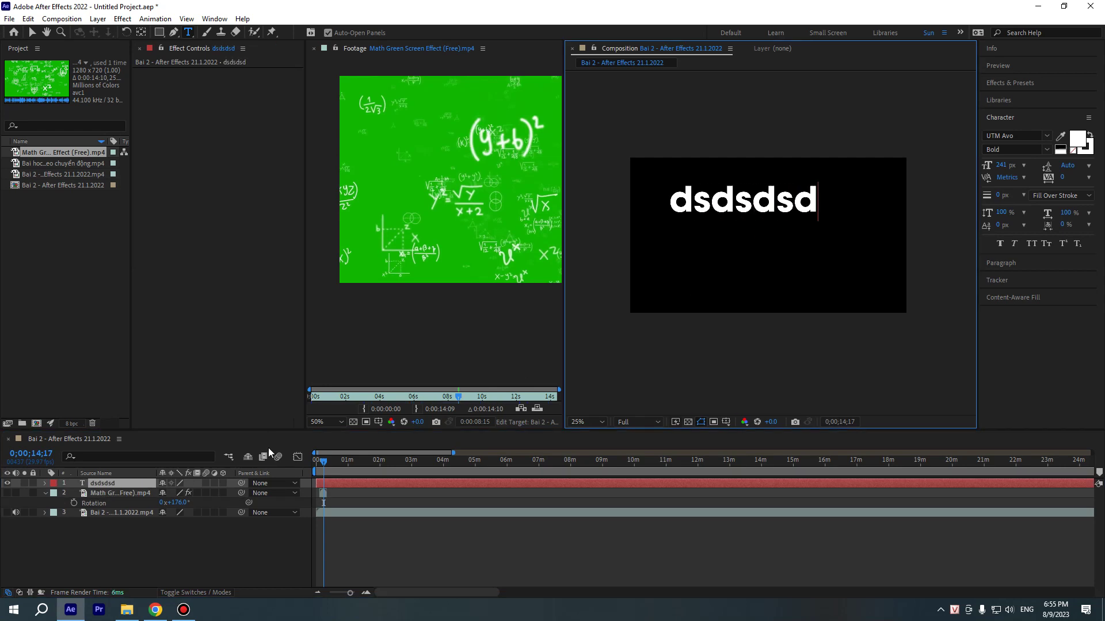
pyautogui.click(157, 559)
pyautogui.click(125, 495)
pyautogui.click(105, 485)
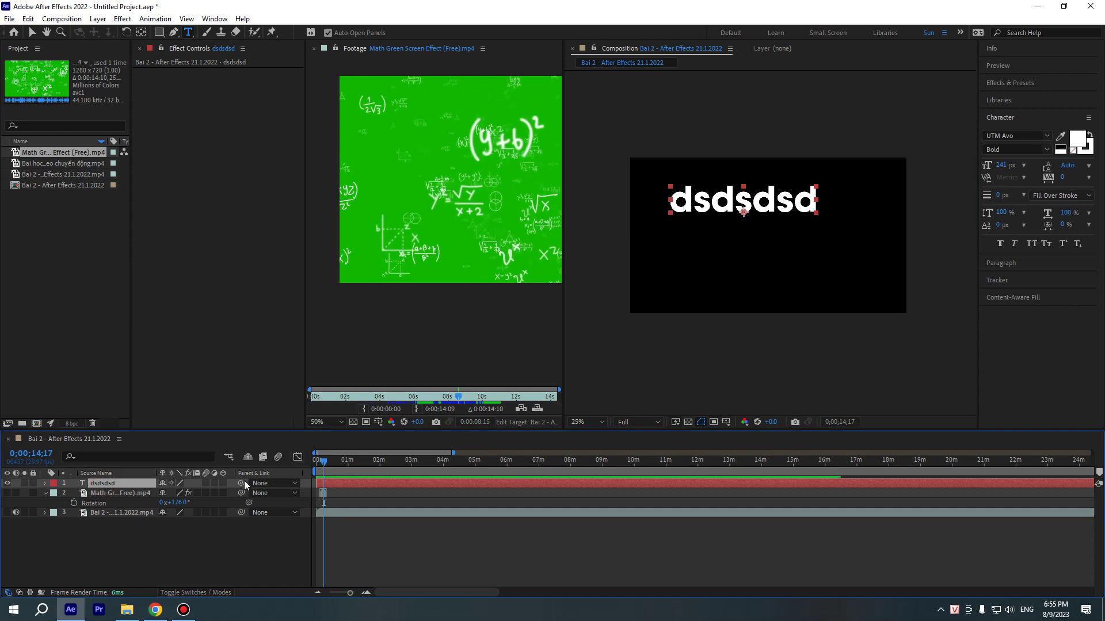
pyautogui.click(127, 494)
pyautogui.click(95, 484)
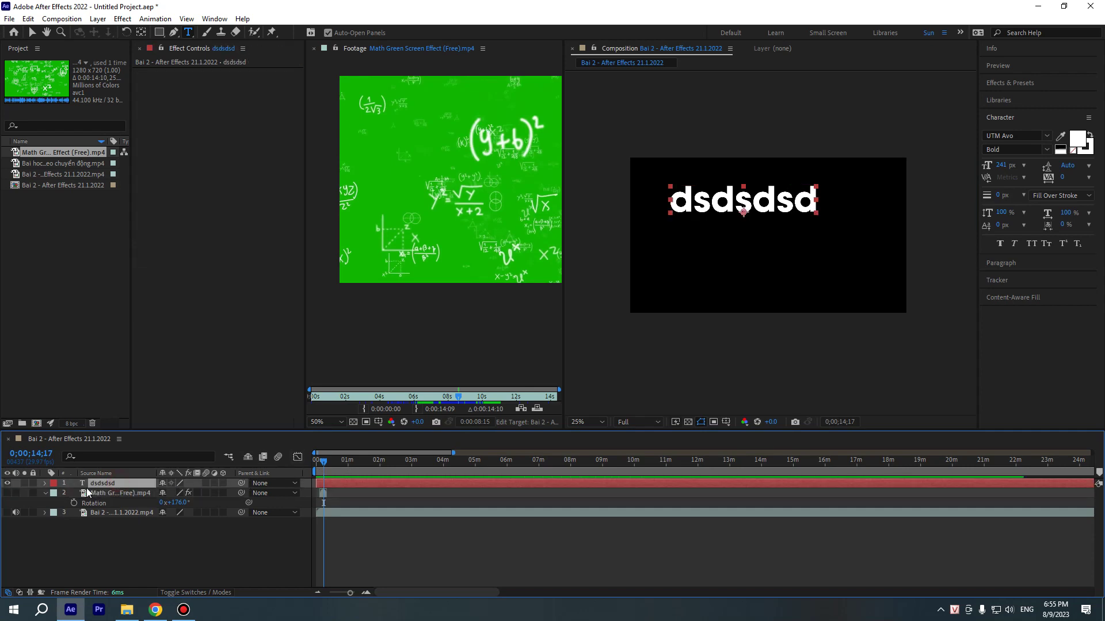
pyautogui.click(7, 484)
pyautogui.click(8, 483)
# Replace the placeholder text with 'học dựng video'
pyautogui.doubleClick(116, 483)
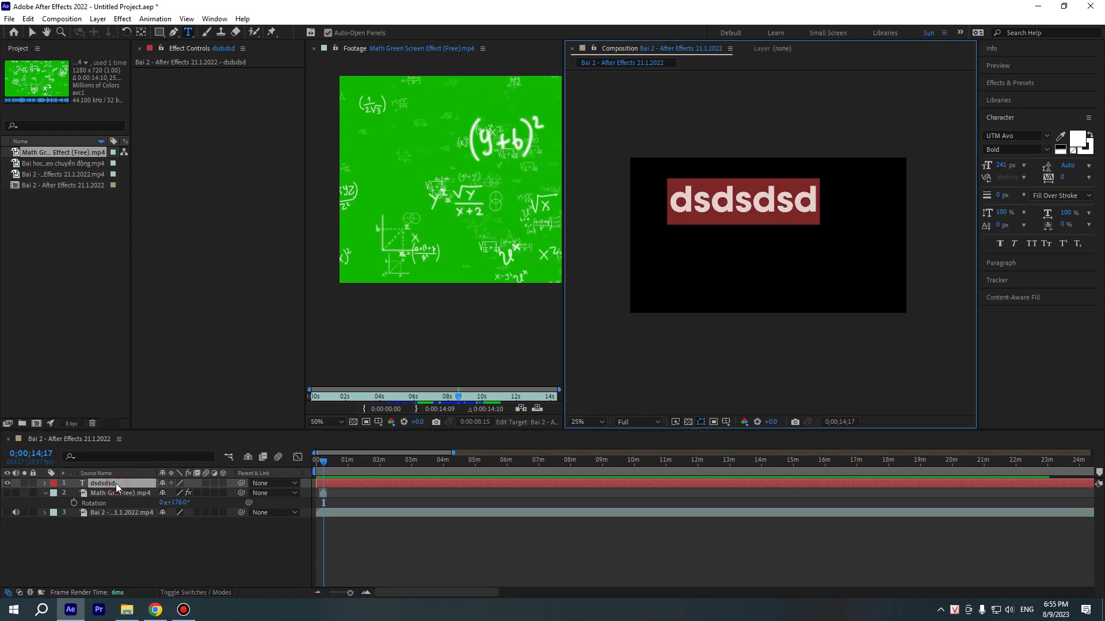
pyautogui.write('hoc')
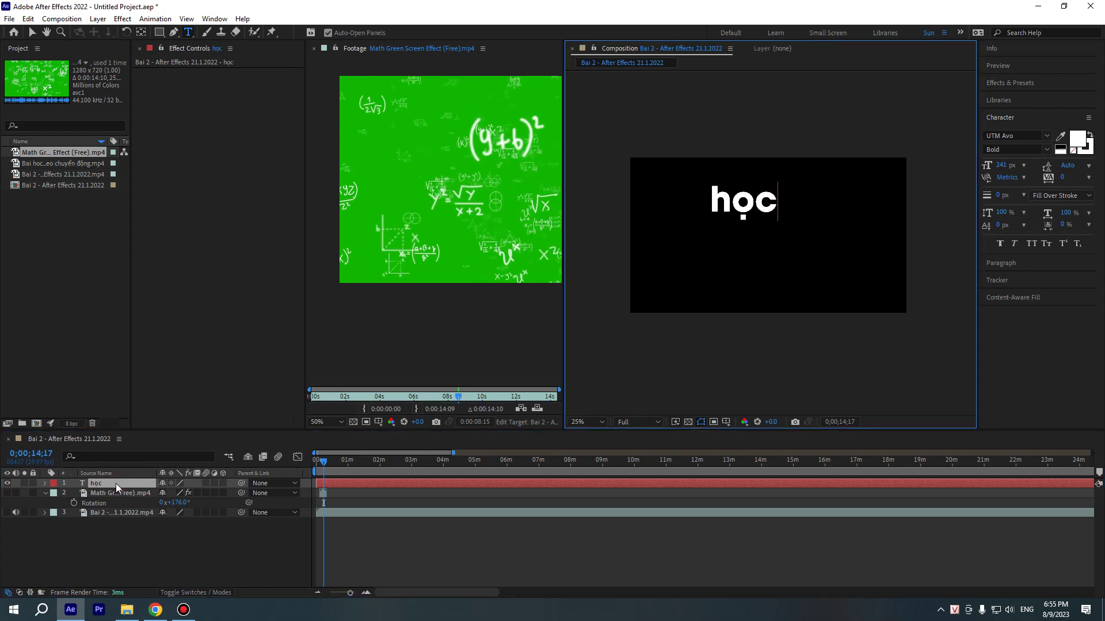
pyautogui.write(' dựng vid')
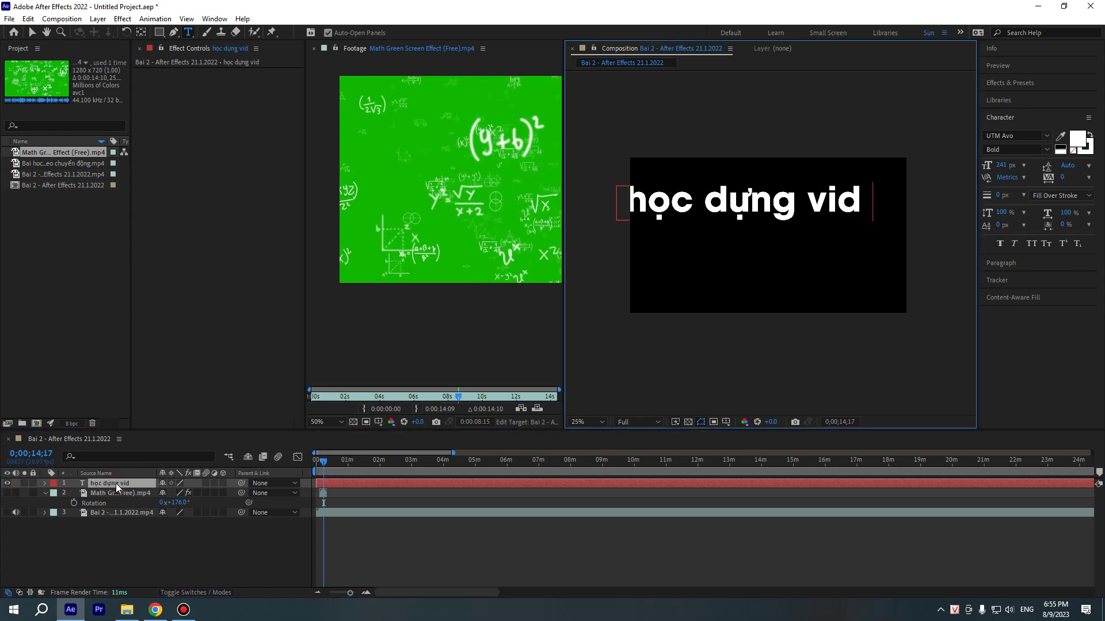
pyautogui.write('eo')
pyautogui.hotkey('ctrl', 'a')
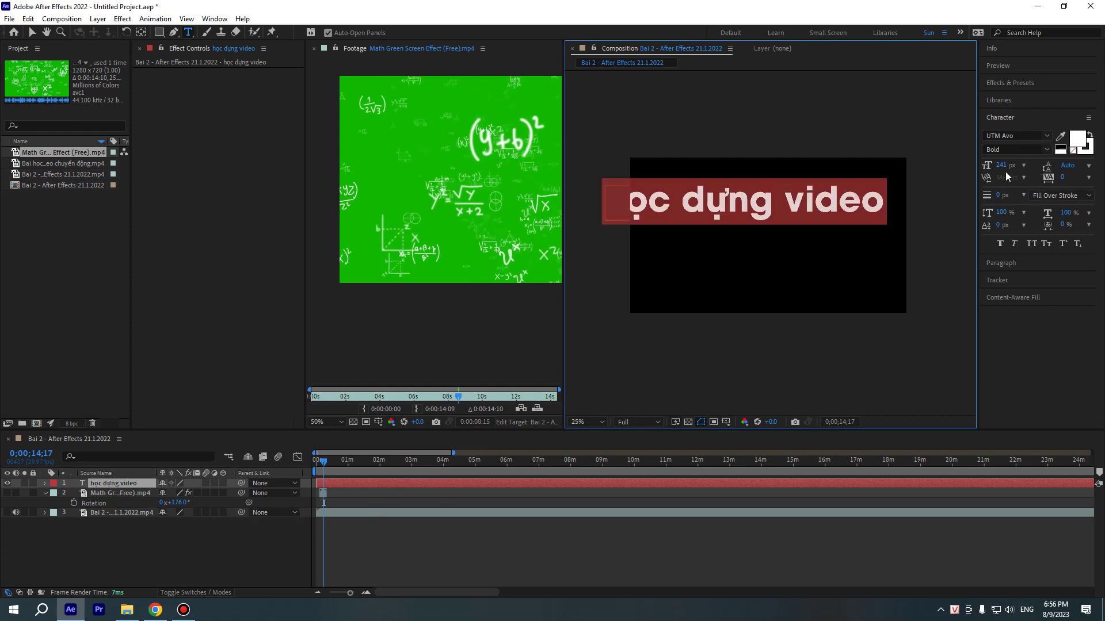
# Shrink the 'học dựng video' title from 241 px to 140 px and add a 2 px outline
pyautogui.moveTo(1003, 166); pyautogui.dragTo(971, 177)
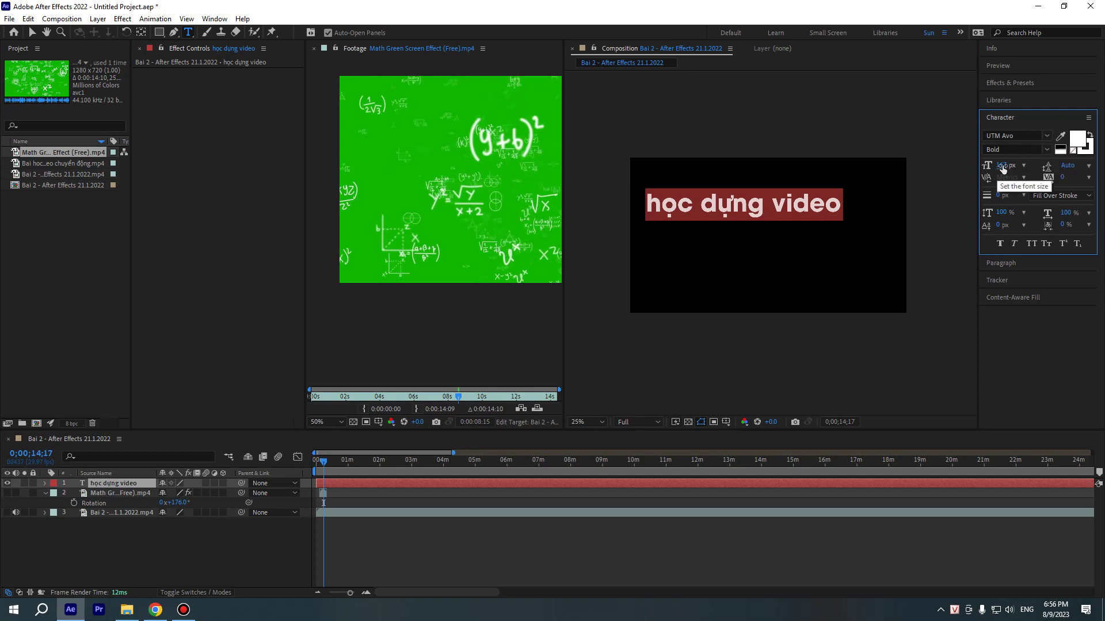
pyautogui.moveTo(1002, 168); pyautogui.dragTo(992, 172)
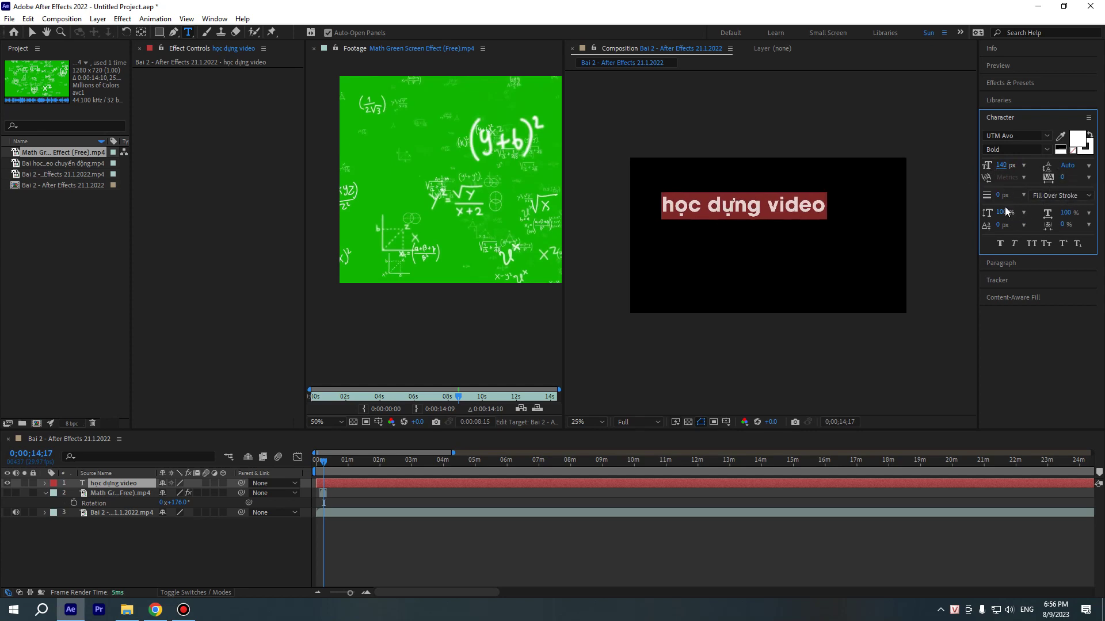
pyautogui.moveTo(1000, 200); pyautogui.dragTo(1006, 200)
# Give the title letters a near-white fill colour
pyautogui.click(1077, 140)
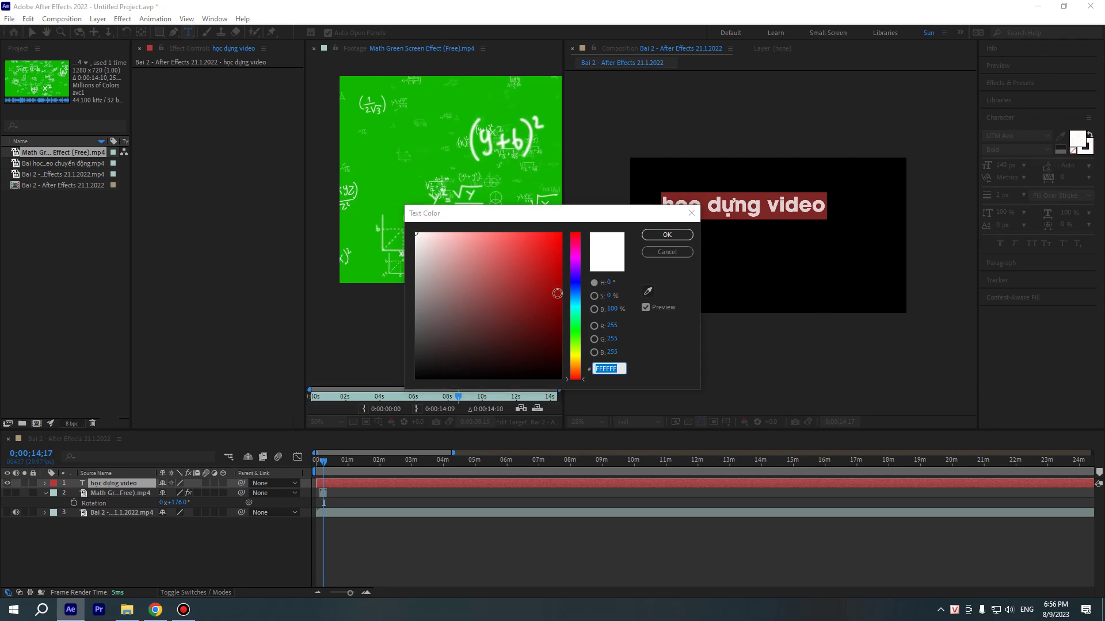
pyautogui.click(551, 290)
pyautogui.click(667, 235)
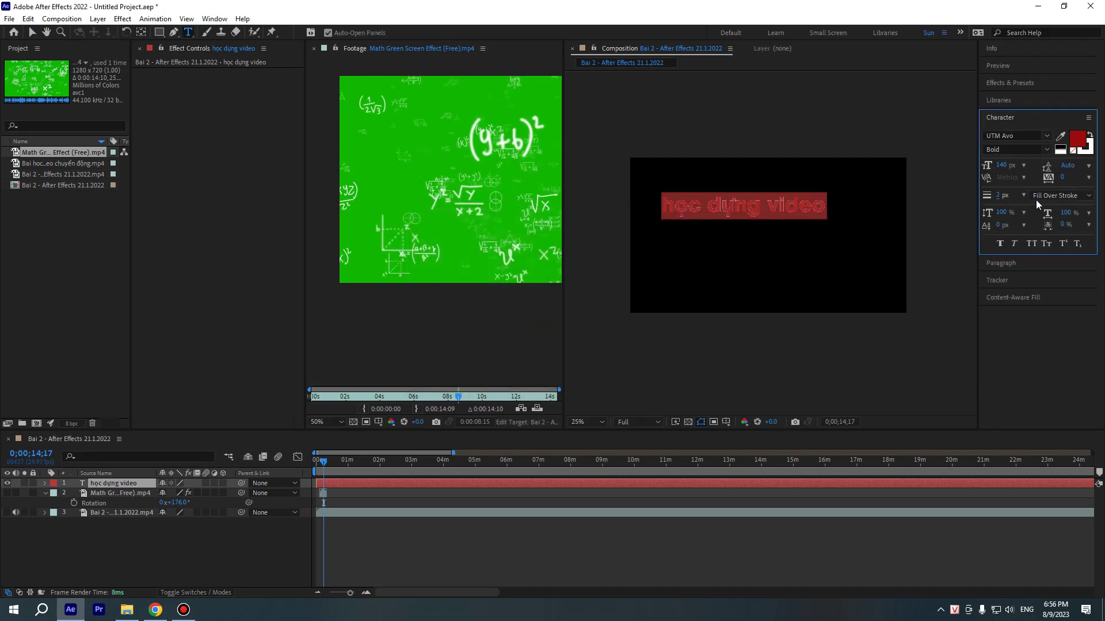
pyautogui.click(1074, 147)
pyautogui.click(415, 245)
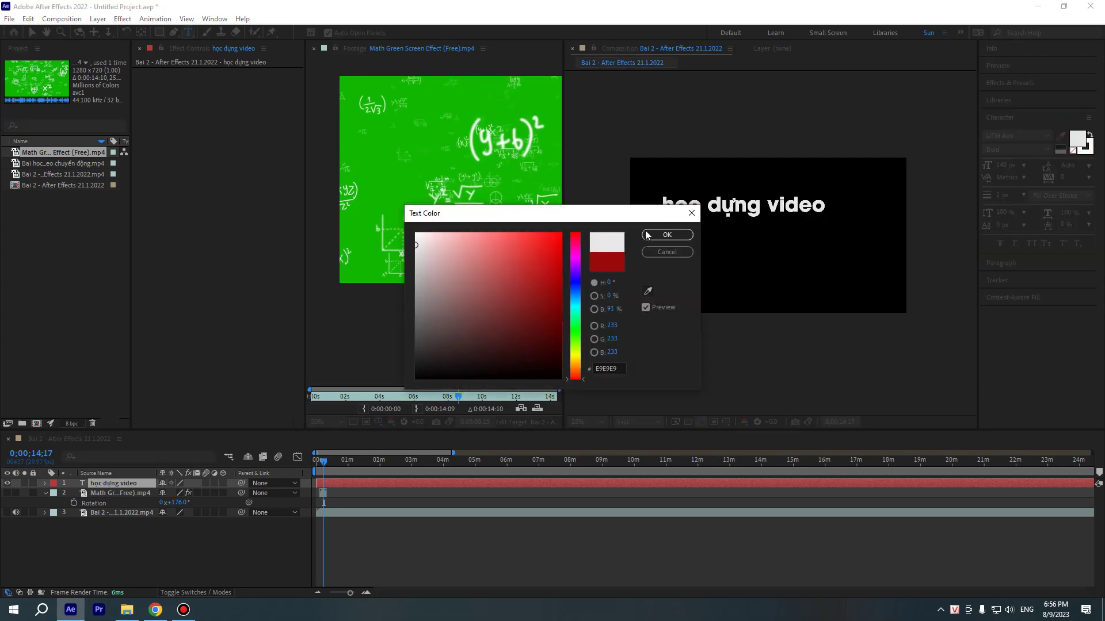
pyautogui.click(666, 235)
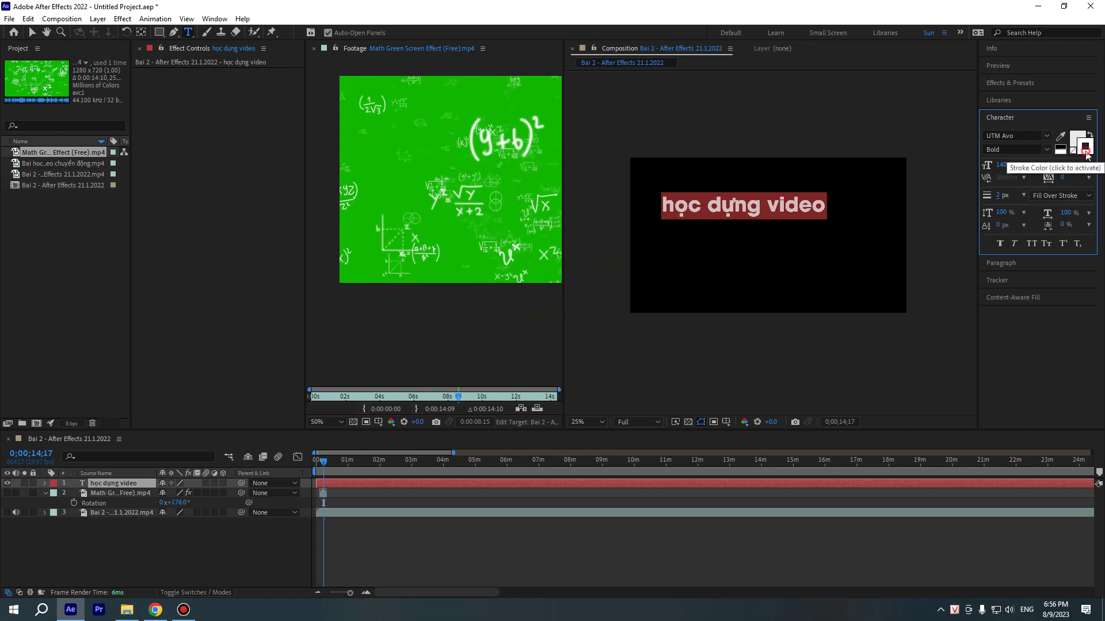
# Make the title outline vivid red and 26 px thick
pyautogui.click(1084, 151)
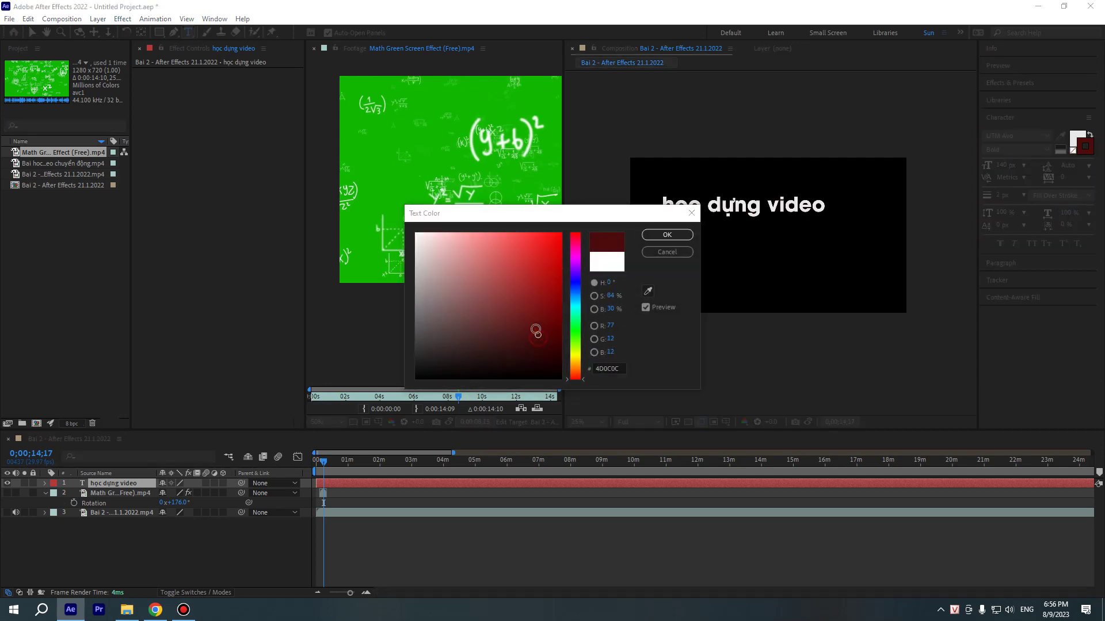
pyautogui.click(533, 323)
pyautogui.moveTo(533, 314); pyautogui.dragTo(558, 253)
pyautogui.click(667, 235)
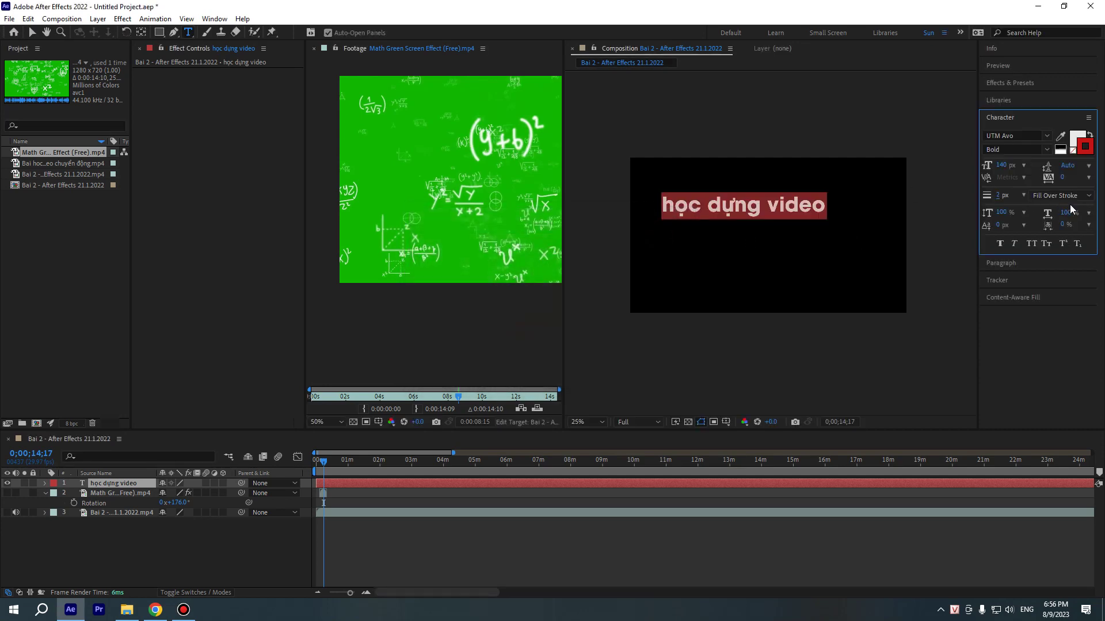
pyautogui.moveTo(998, 198); pyautogui.dragTo(1014, 197)
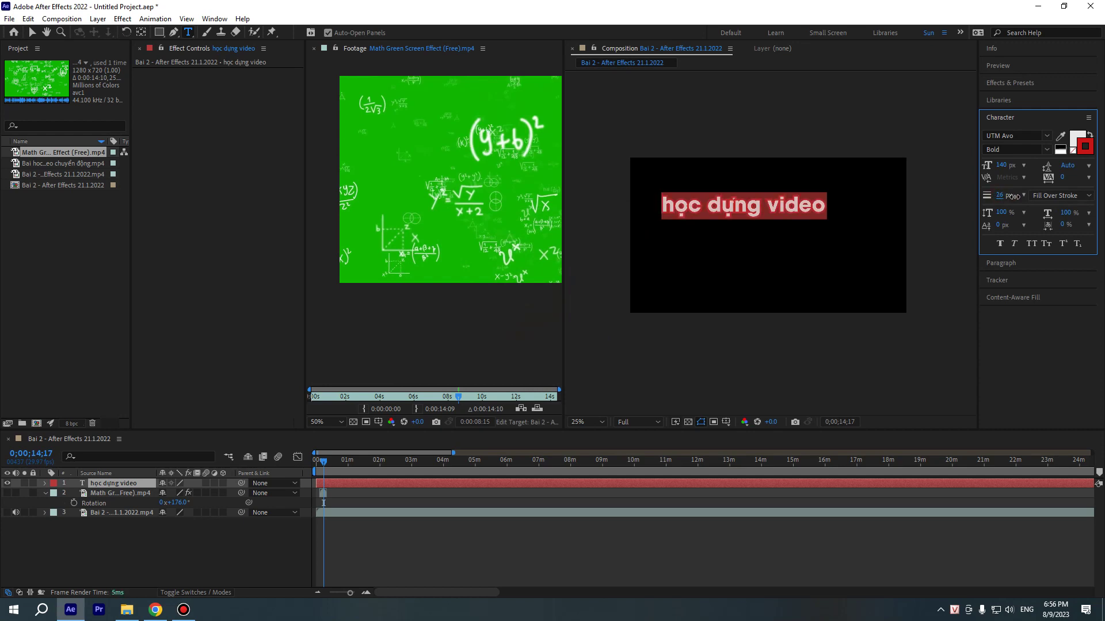
pyautogui.click(348, 542)
# Scrub the timeline to preview the title, then set the current time to 0;01;06;07
pyautogui.click(347, 460)
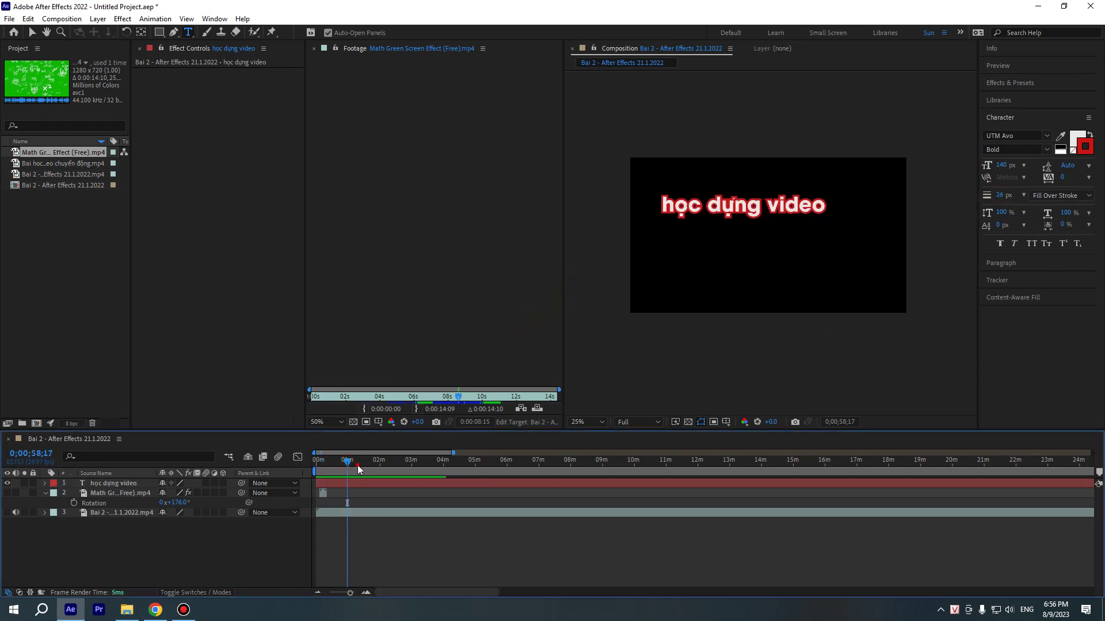
pyautogui.moveTo(358, 469); pyautogui.dragTo(382, 465)
pyautogui.click(385, 487)
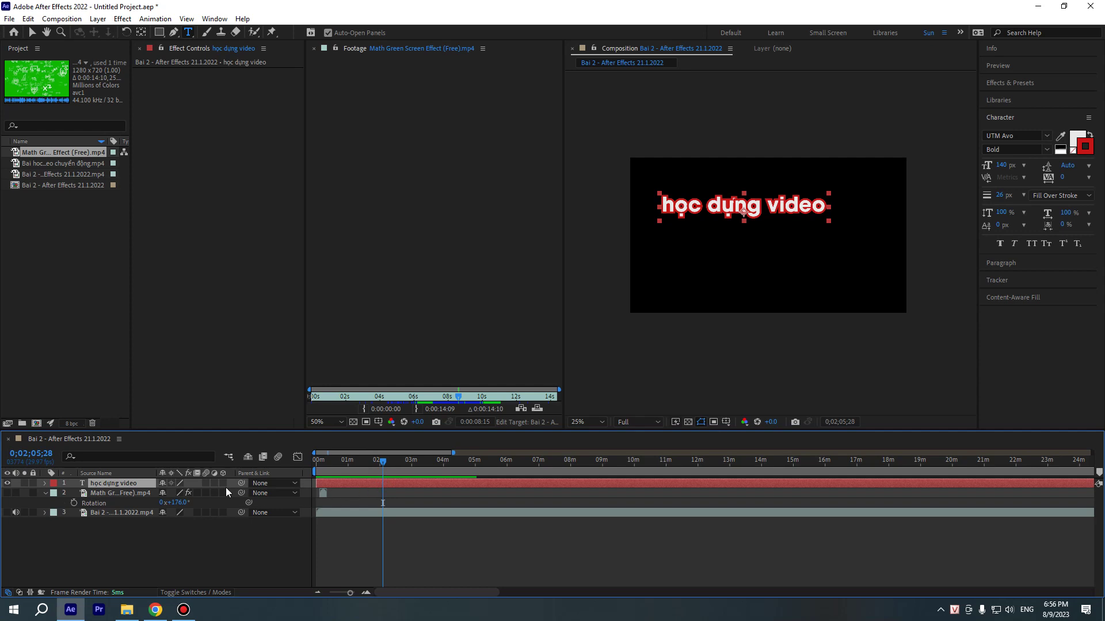
pyautogui.moveTo(322, 471)
pyautogui.mouseDown()
pyautogui.moveTo(396, 470)
pyautogui.moveTo(320, 471)
pyautogui.mouseUp()
pyautogui.click(351, 463)
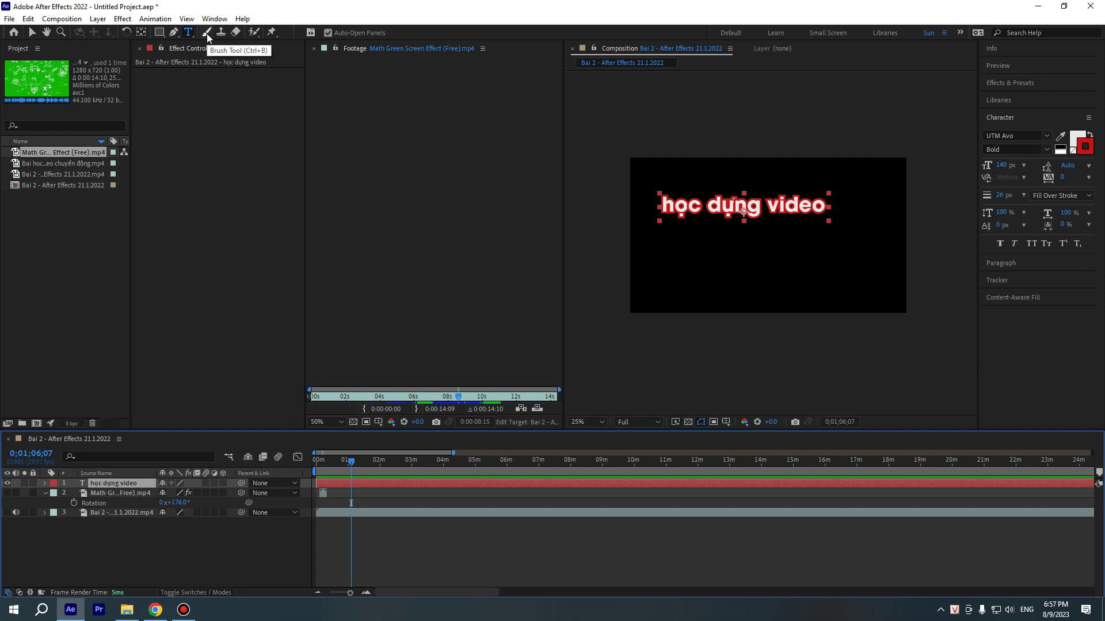
# Choose the Brush tool and select layer 3, the screen recording, for painting
pyautogui.click(206, 34)
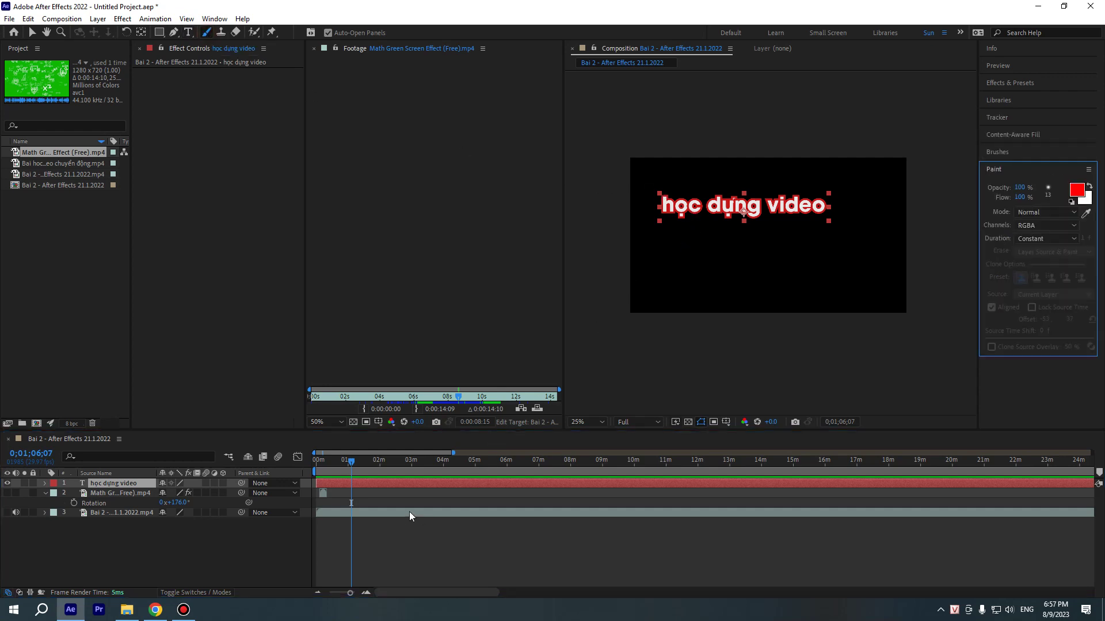
pyautogui.click(374, 513)
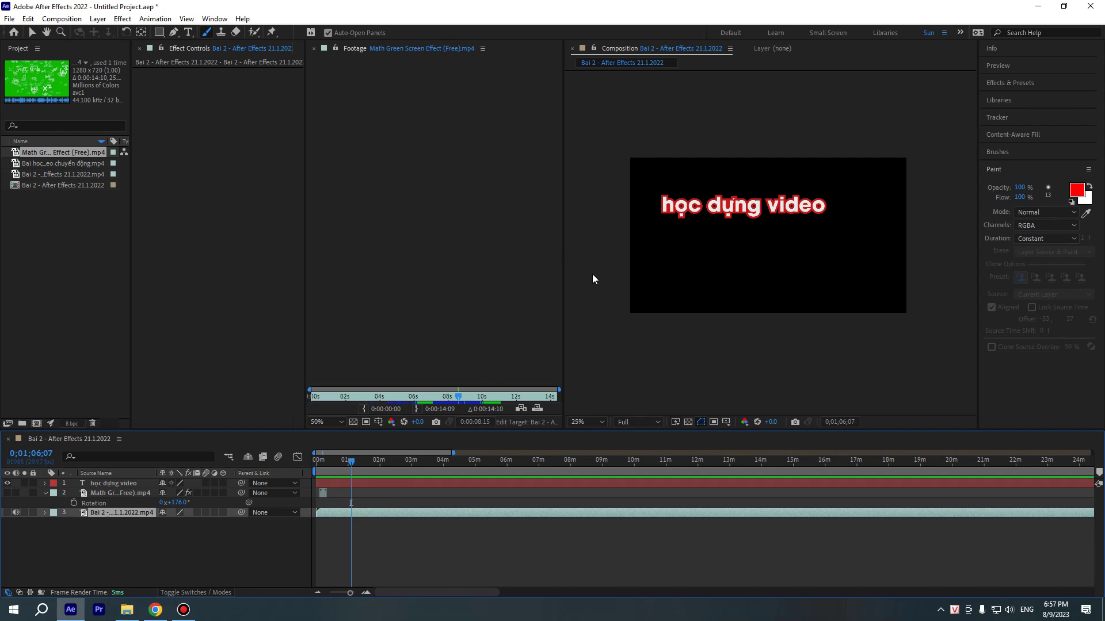
pyautogui.click(644, 56)
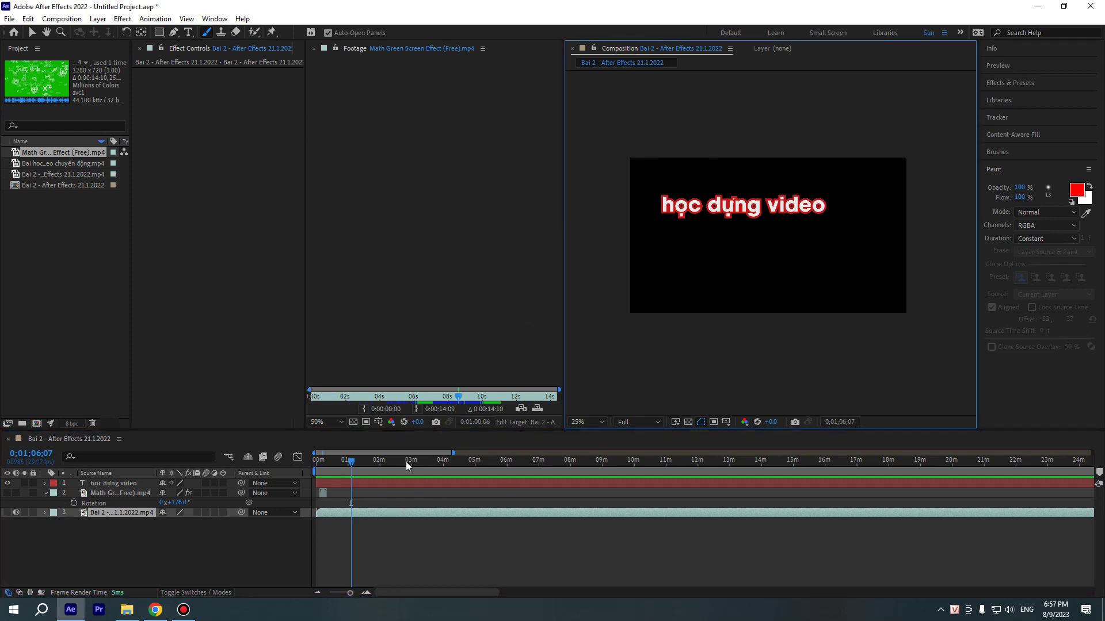
# Dock layer 3 in a widened Layer viewer in the middle column and paint a red stroke on it
pyautogui.doubleClick(365, 512)
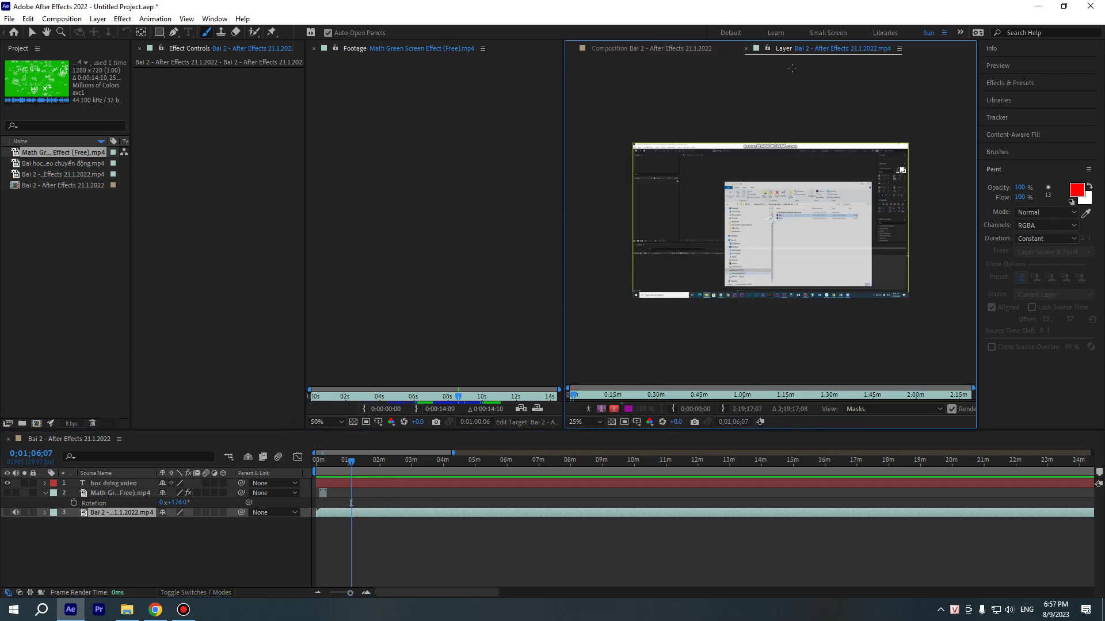
pyautogui.moveTo(792, 52); pyautogui.dragTo(482, 51)
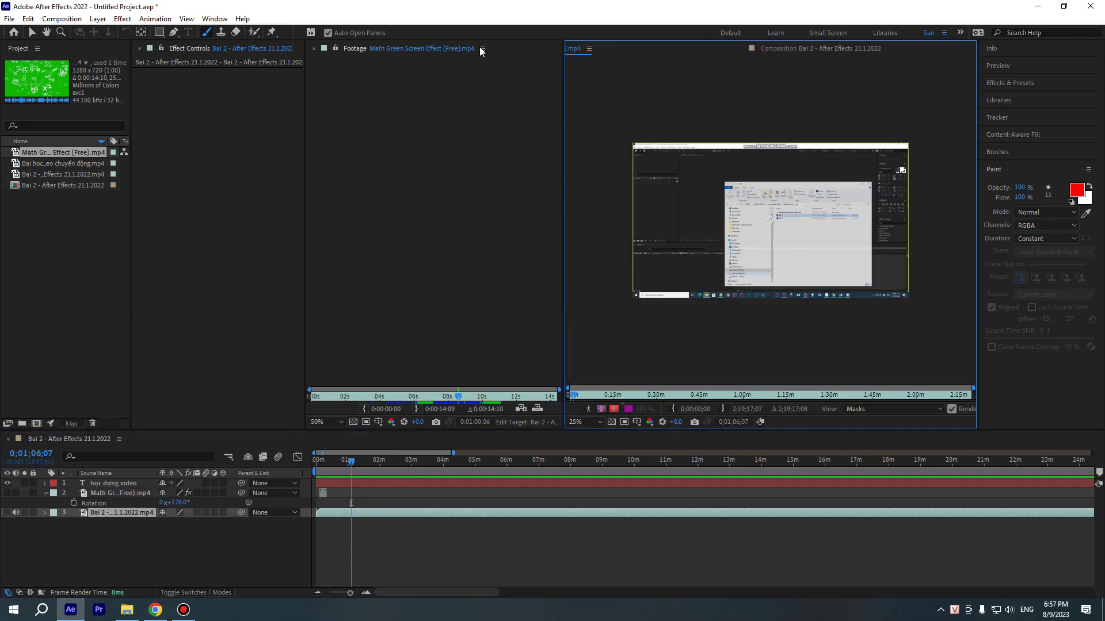
pyautogui.moveTo(474, 43); pyautogui.dragTo(447, 86)
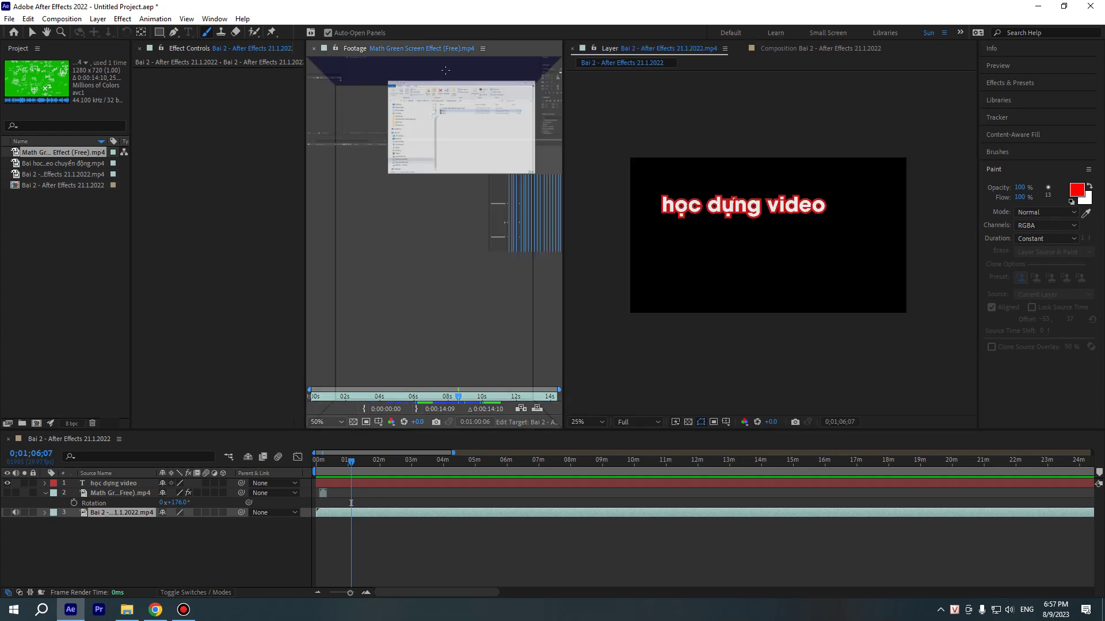
pyautogui.moveTo(354, 49)
pyautogui.mouseDown()
pyautogui.moveTo(345, 248)
pyautogui.moveTo(342, 237)
pyautogui.mouseUp()
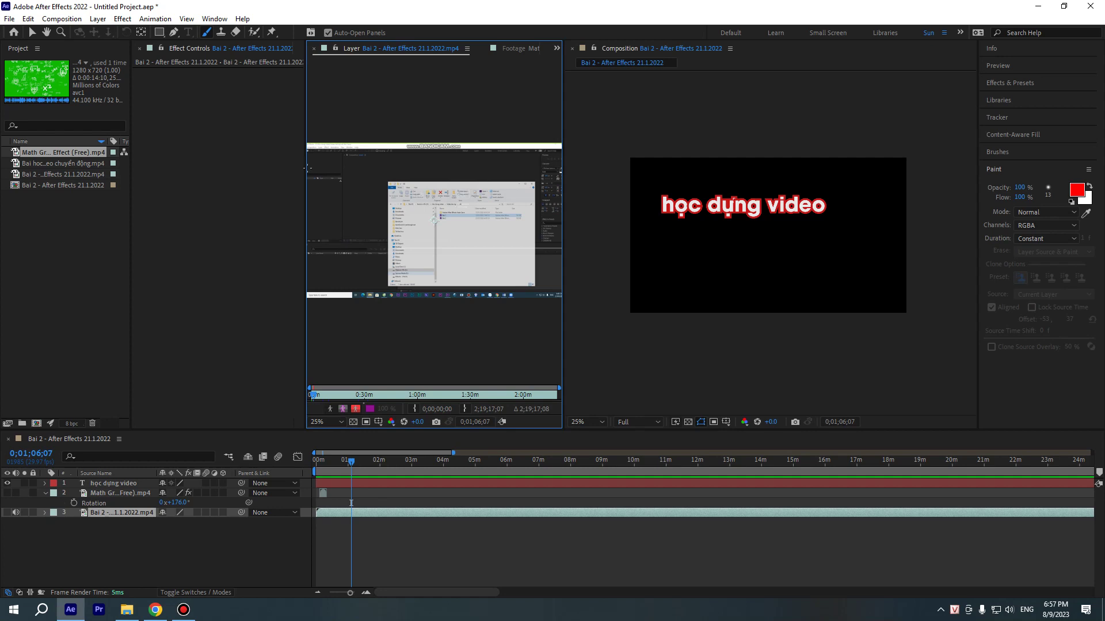
pyautogui.moveTo(306, 168); pyautogui.dragTo(201, 168)
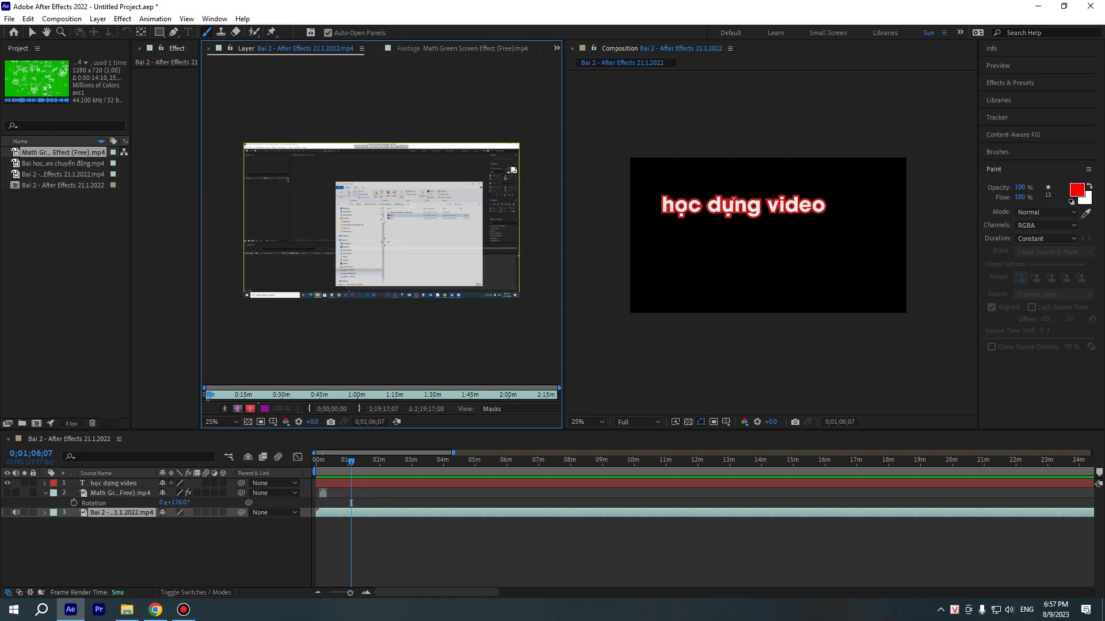
pyautogui.moveTo(385, 242)
pyautogui.mouseDown()
pyautogui.moveTo(418, 235)
pyautogui.moveTo(453, 248)
pyautogui.mouseUp()
pyautogui.click(342, 467)
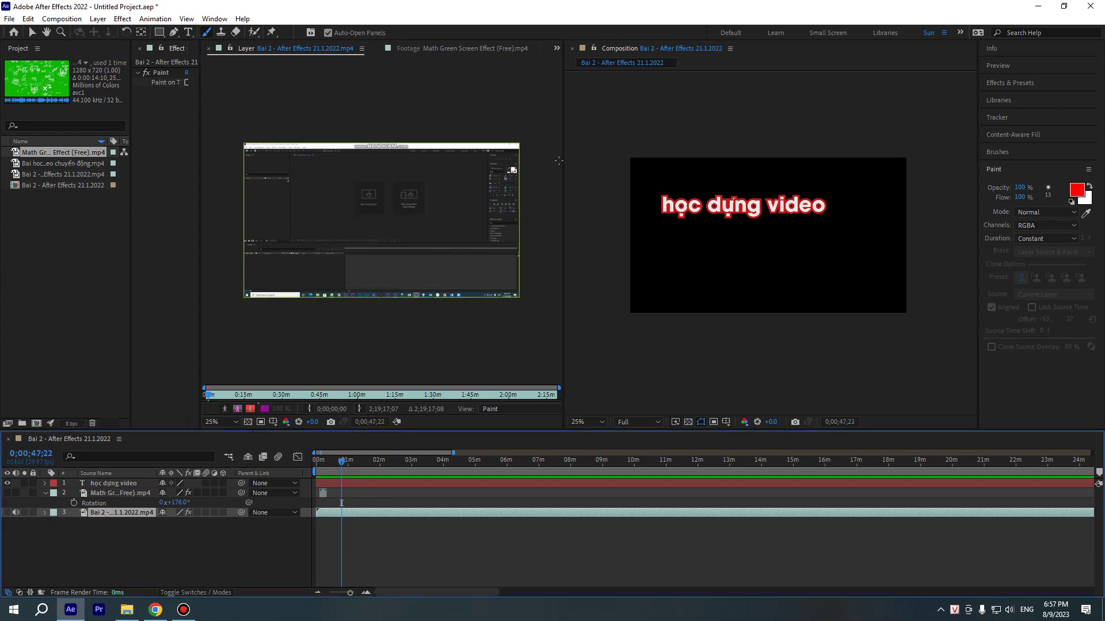
# Paint a red cross over the frame's lower middle and toggle layer 3's visibility
pyautogui.moveTo(342, 467); pyautogui.dragTo(329, 467)
pyautogui.moveTo(340, 265)
pyautogui.mouseDown()
pyautogui.moveTo(410, 228)
pyautogui.moveTo(423, 269)
pyautogui.mouseUp()
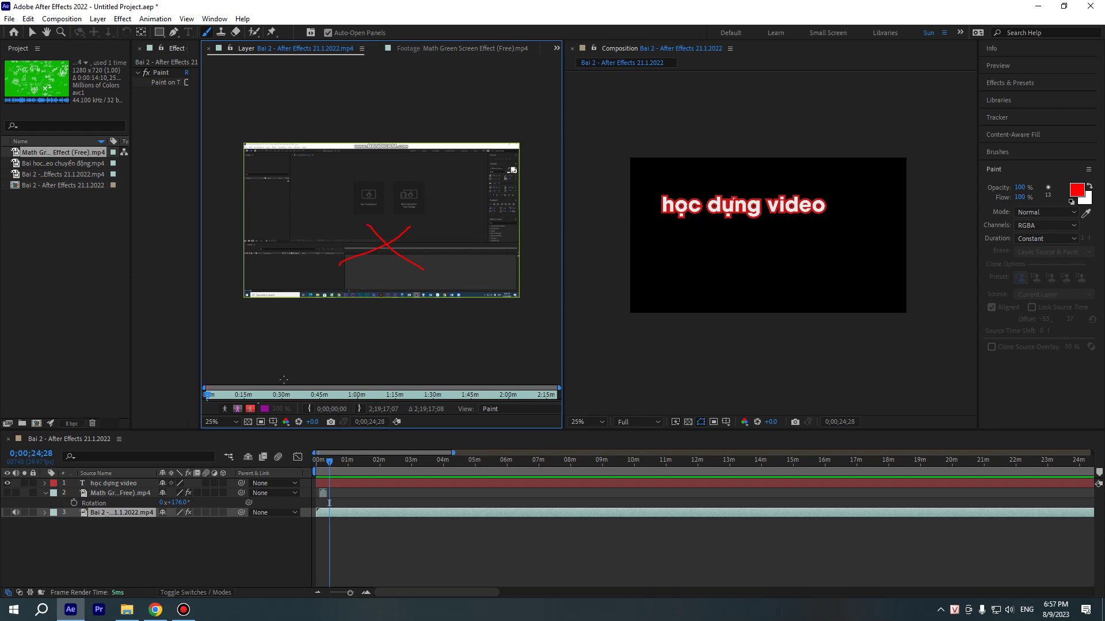
pyautogui.click(8, 514)
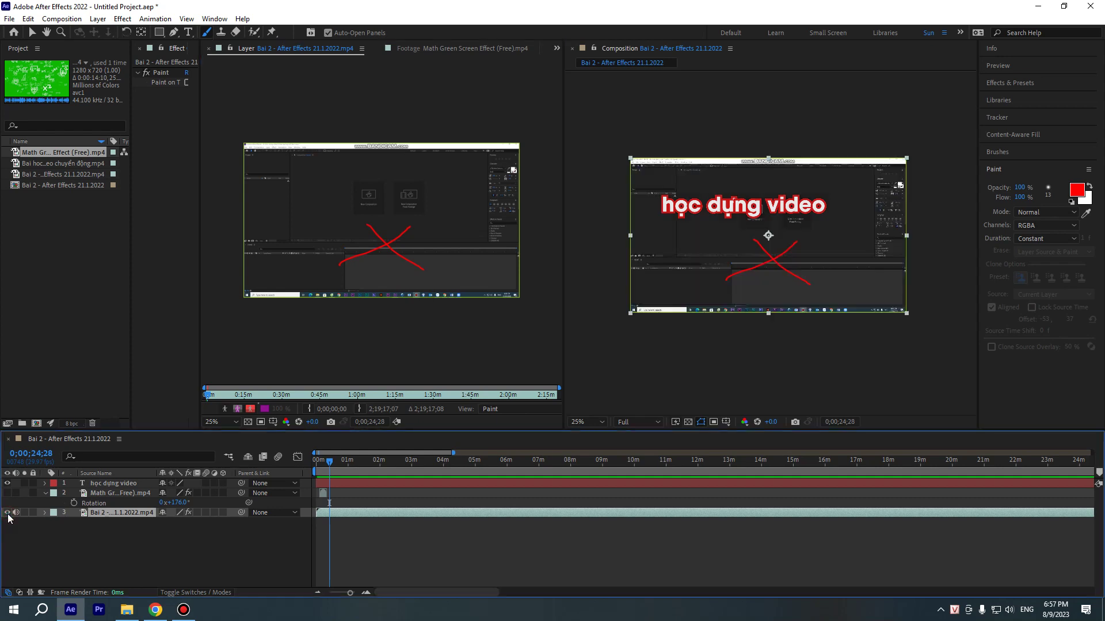
pyautogui.click(8, 513)
pyautogui.click(8, 514)
pyautogui.click(8, 513)
pyautogui.click(8, 514)
pyautogui.click(8, 514)
pyautogui.click(8, 514)
# Paint a red X at about two minutes and a red check mark at about 3:50
pyautogui.moveTo(329, 467); pyautogui.dragTo(375, 475)
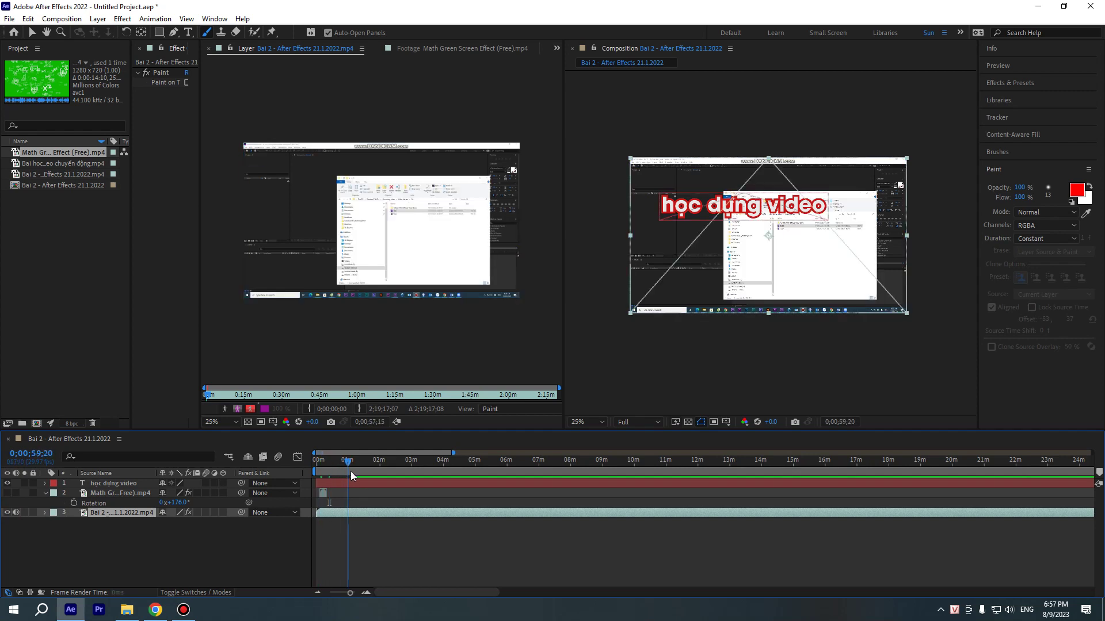
pyautogui.moveTo(375, 474); pyautogui.dragTo(382, 477)
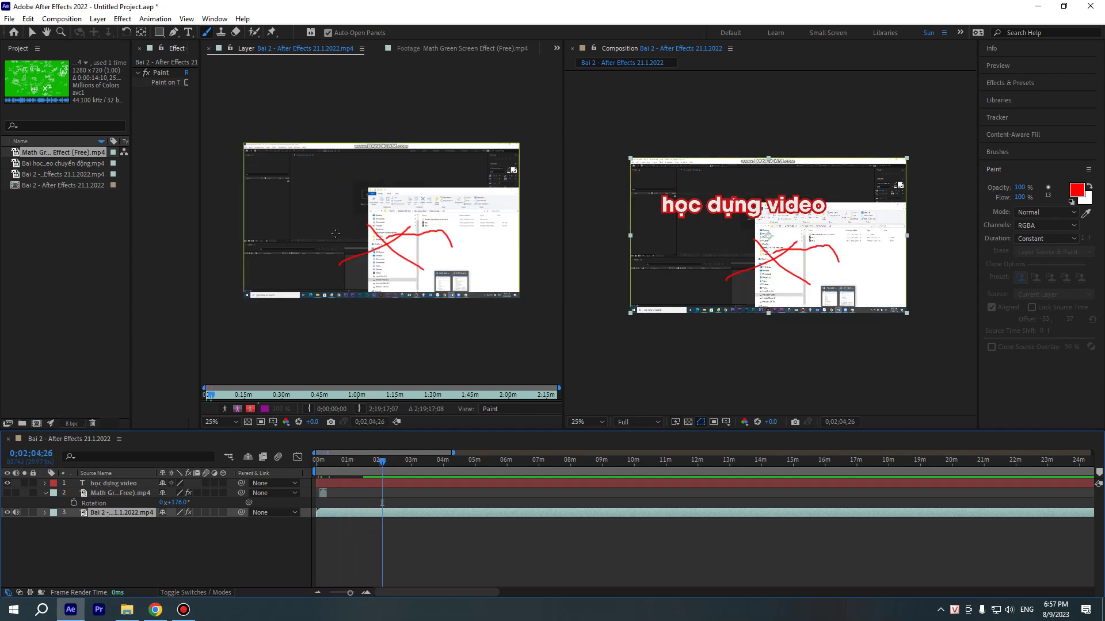
pyautogui.moveTo(332, 182)
pyautogui.mouseDown()
pyautogui.moveTo(321, 211)
pyautogui.moveTo(344, 212)
pyautogui.mouseUp()
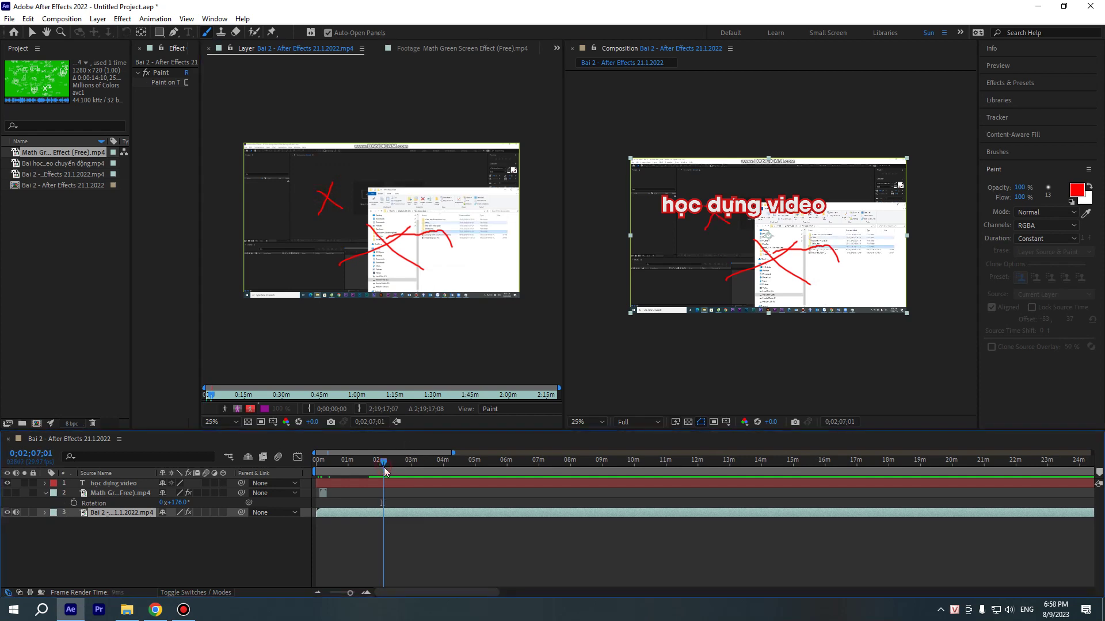
pyautogui.click(440, 460)
pyautogui.moveTo(408, 181); pyautogui.dragTo(442, 167)
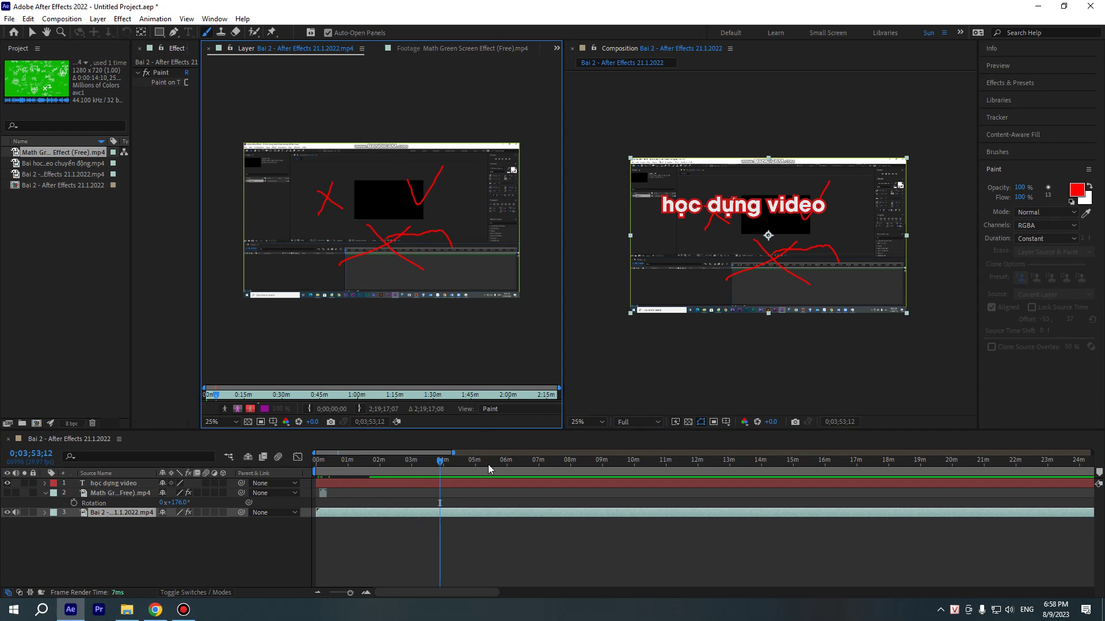
# Paint a red ellipse around the pear, then reveal layer 3's property groups
pyautogui.moveTo(488, 464); pyautogui.dragTo(635, 464)
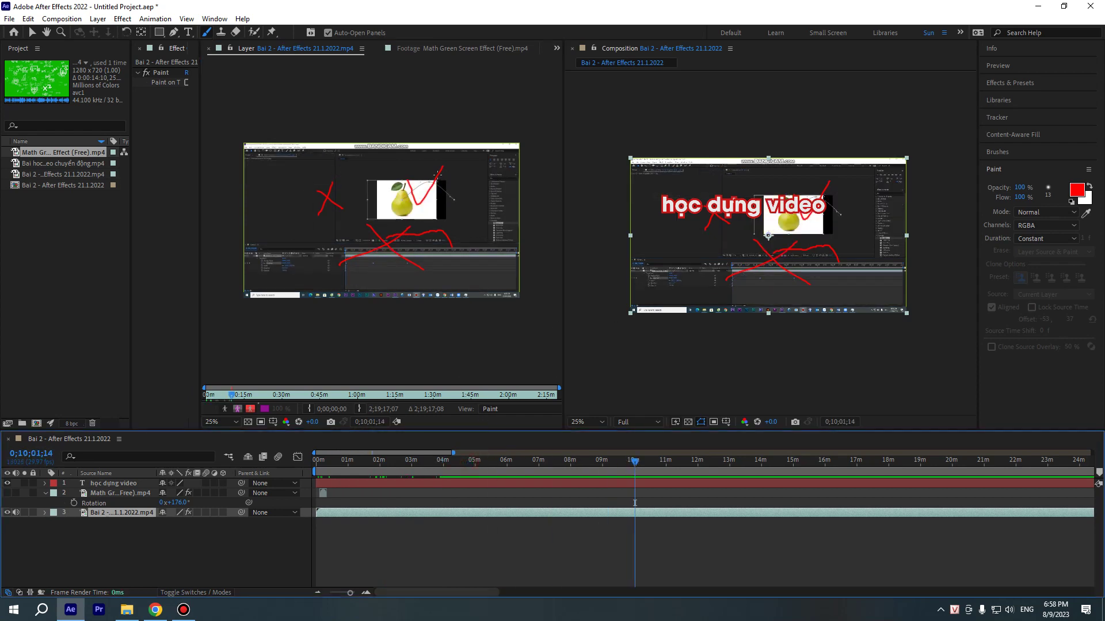
pyautogui.moveTo(458, 167); pyautogui.dragTo(456, 168)
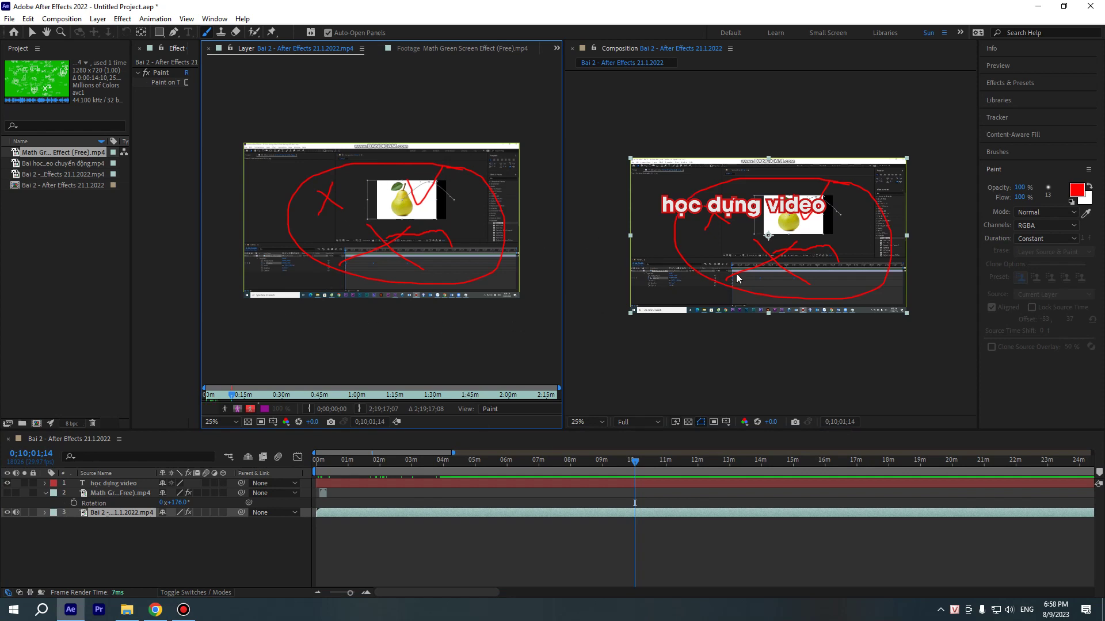
pyautogui.click(619, 472)
pyautogui.click(618, 475)
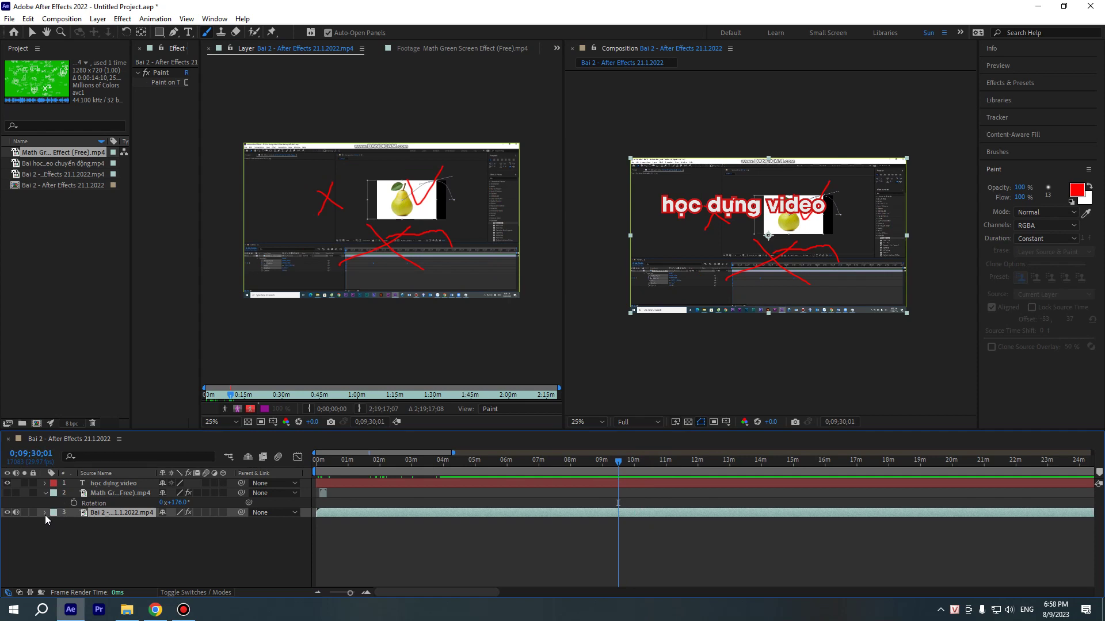
pyautogui.click(45, 512)
# Expand layer 3's Paint effect to list Brush 1–7 and select the strokes
pyautogui.click(56, 523)
pyautogui.click(65, 532)
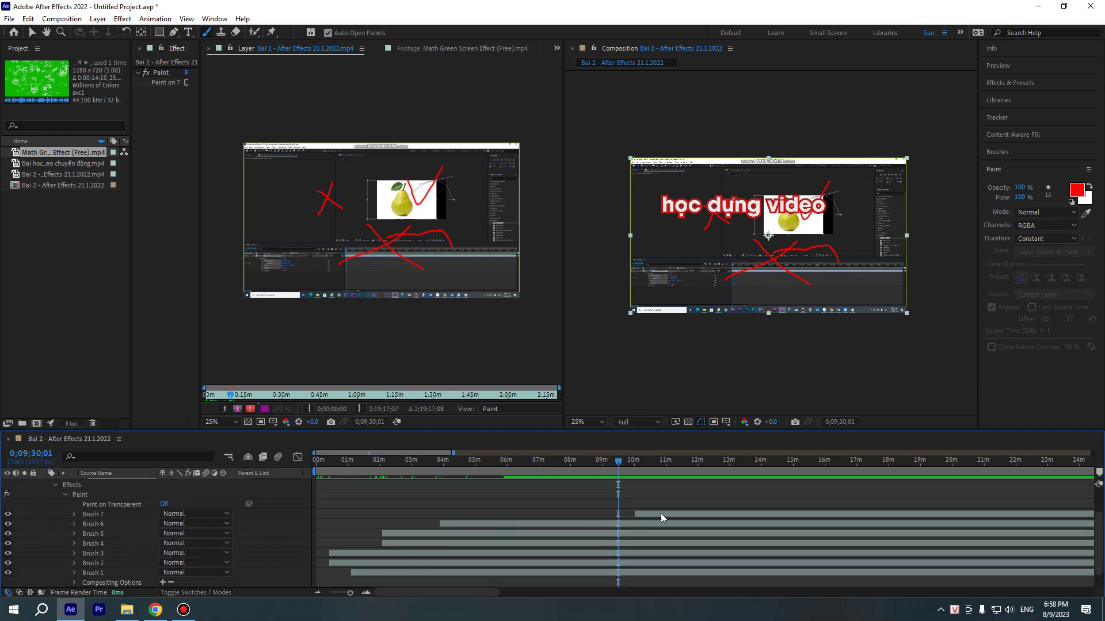
pyautogui.moveTo(618, 462); pyautogui.dragTo(589, 462)
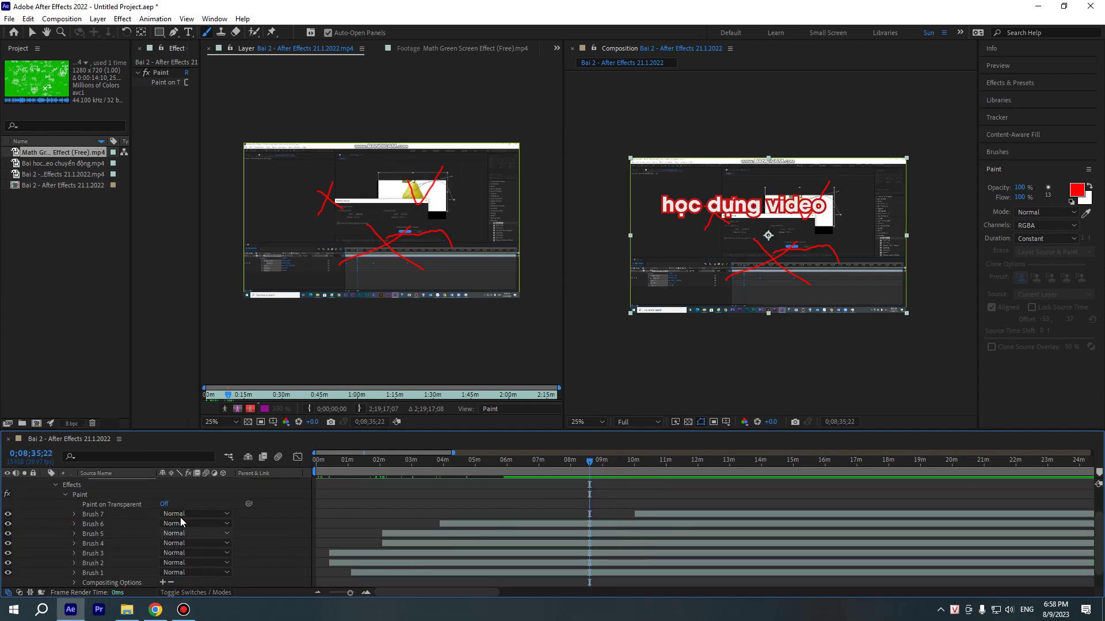
pyautogui.click(94, 573)
pyautogui.click(94, 563)
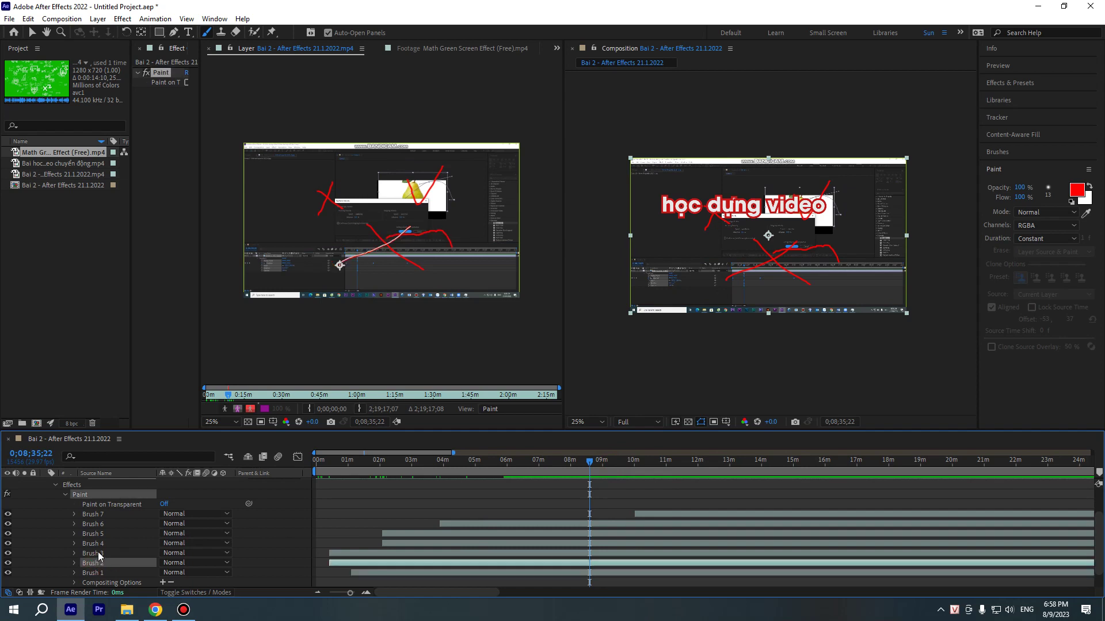
pyautogui.click(95, 553)
pyautogui.click(95, 544)
pyautogui.click(96, 534)
pyautogui.click(97, 524)
pyautogui.click(97, 514)
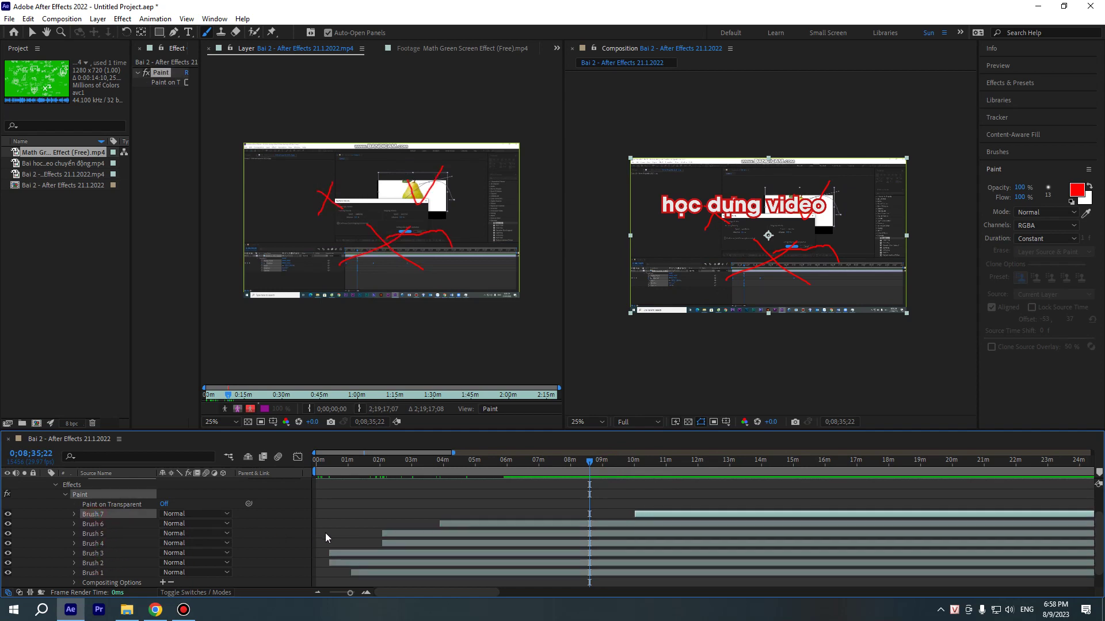
pyautogui.click(1083, 525)
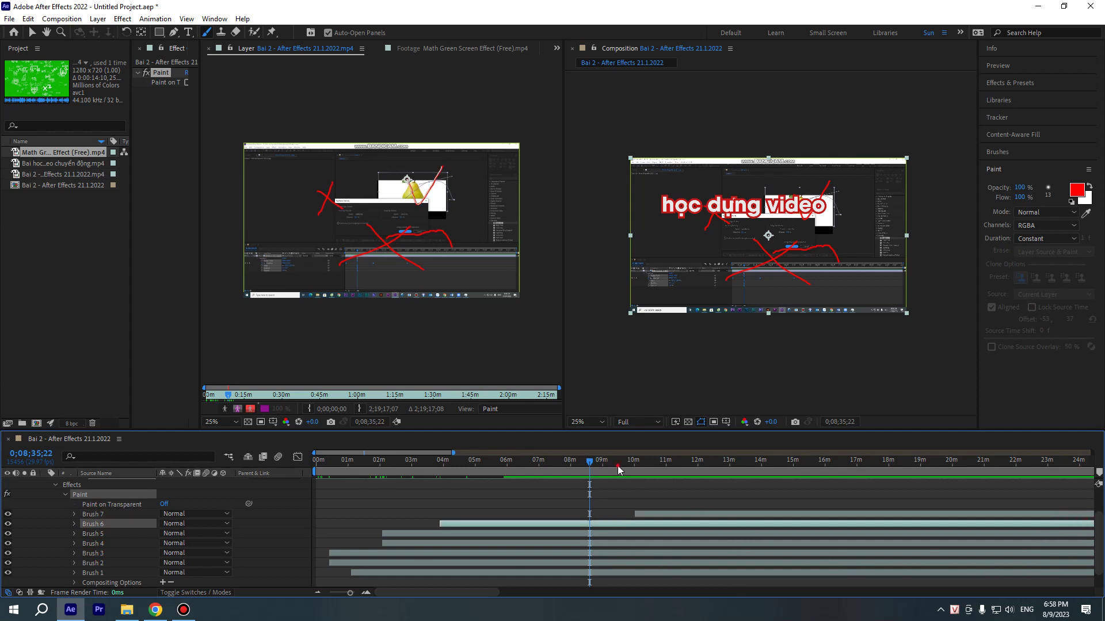
pyautogui.moveTo(618, 470)
pyautogui.mouseDown()
pyautogui.moveTo(389, 488)
pyautogui.moveTo(516, 520)
pyautogui.mouseUp()
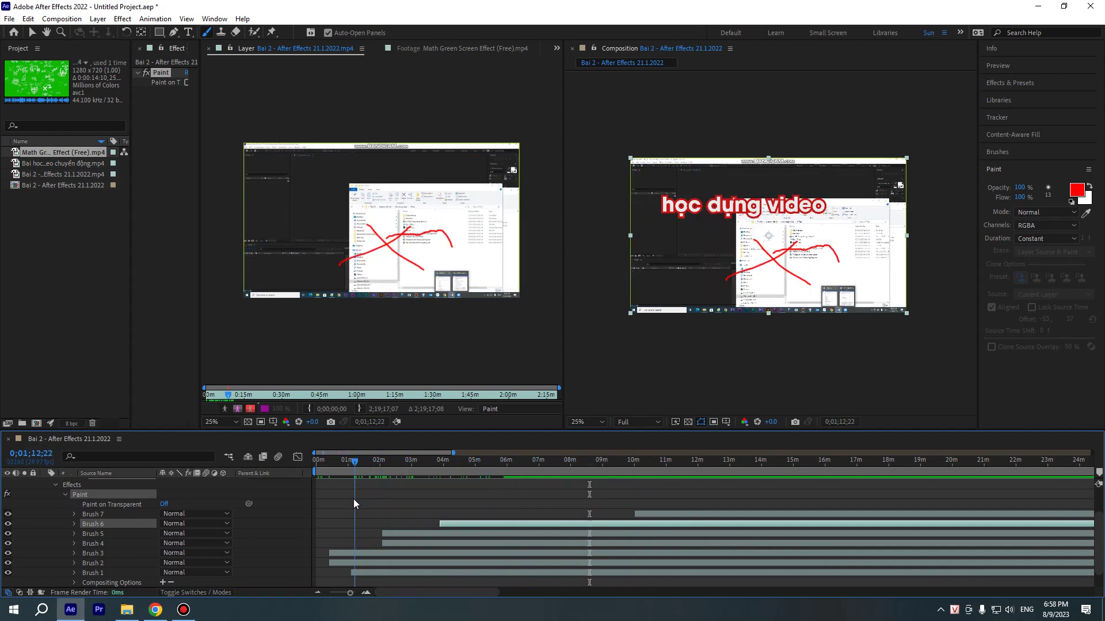
# Delete all seven brush strokes until none remain
pyautogui.press('Delete')
pyautogui.click(508, 526)
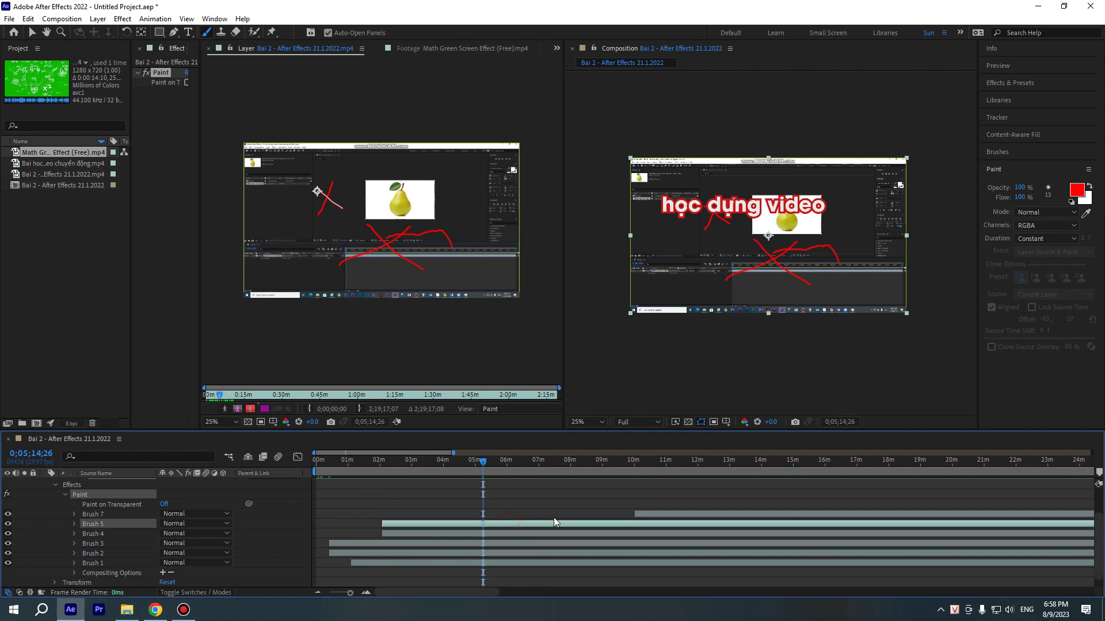
pyautogui.press('Delete')
pyautogui.click(649, 513)
pyautogui.press('Delete')
pyautogui.click(560, 524)
pyautogui.press('Delete')
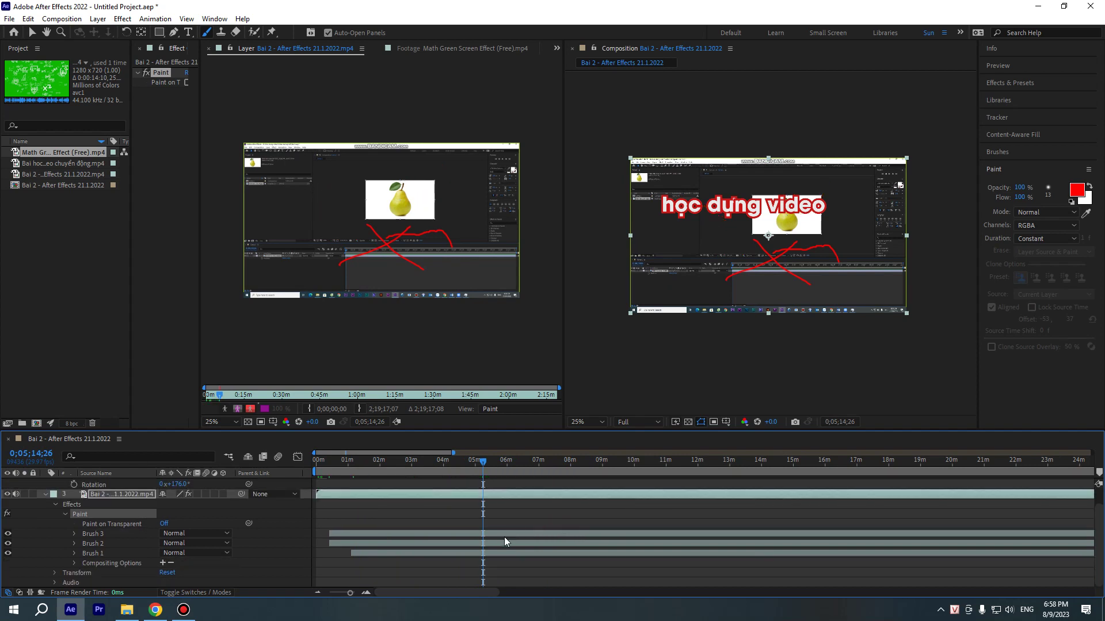
pyautogui.click(504, 535)
pyautogui.press('Delete')
pyautogui.click(502, 544)
pyautogui.press('Delete')
pyautogui.click(501, 552)
pyautogui.press('Delete')
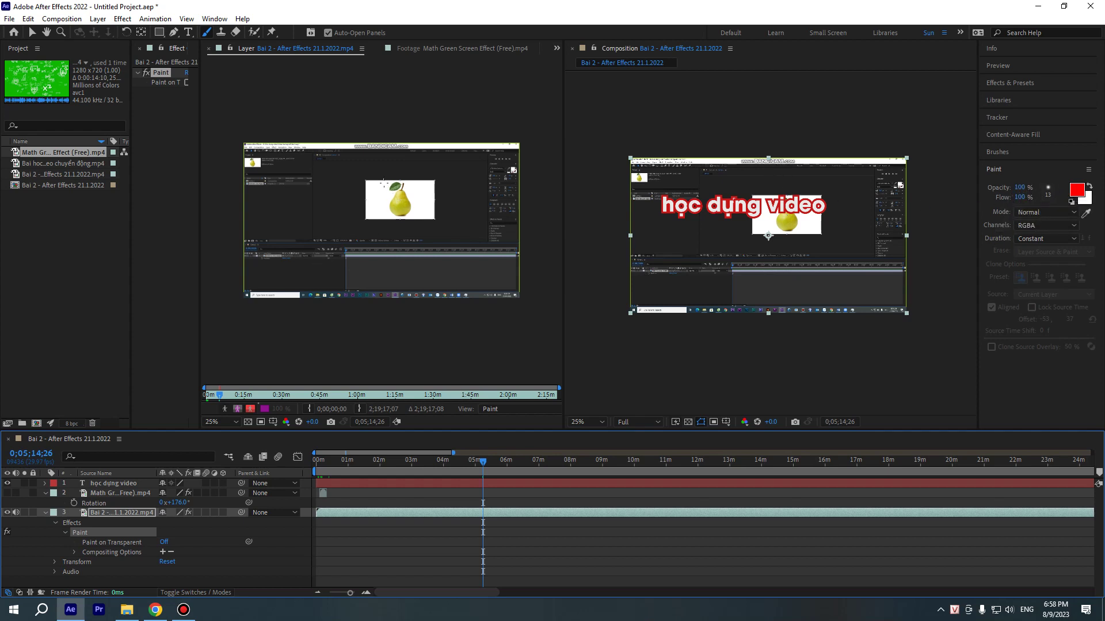
# Circle the pear in red, then set a hard round 13 brush at 20 px diameter and 43% opacity
pyautogui.moveTo(384, 183); pyautogui.dragTo(409, 176)
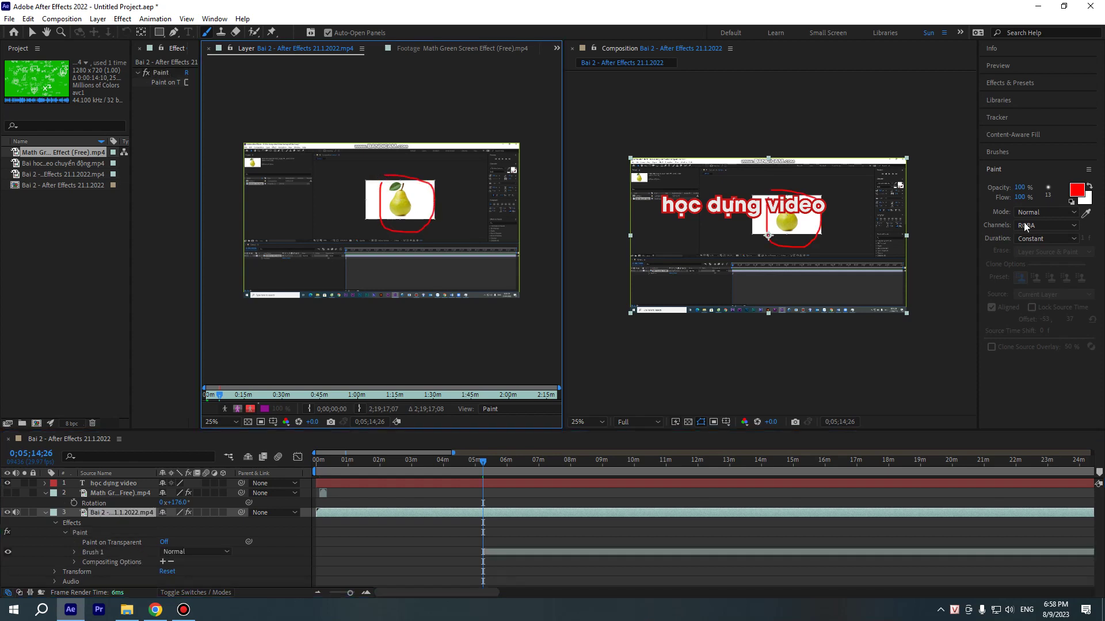
pyautogui.moveTo(1020, 188)
pyautogui.mouseDown()
pyautogui.moveTo(957, 200)
pyautogui.moveTo(1048, 191)
pyautogui.mouseUp()
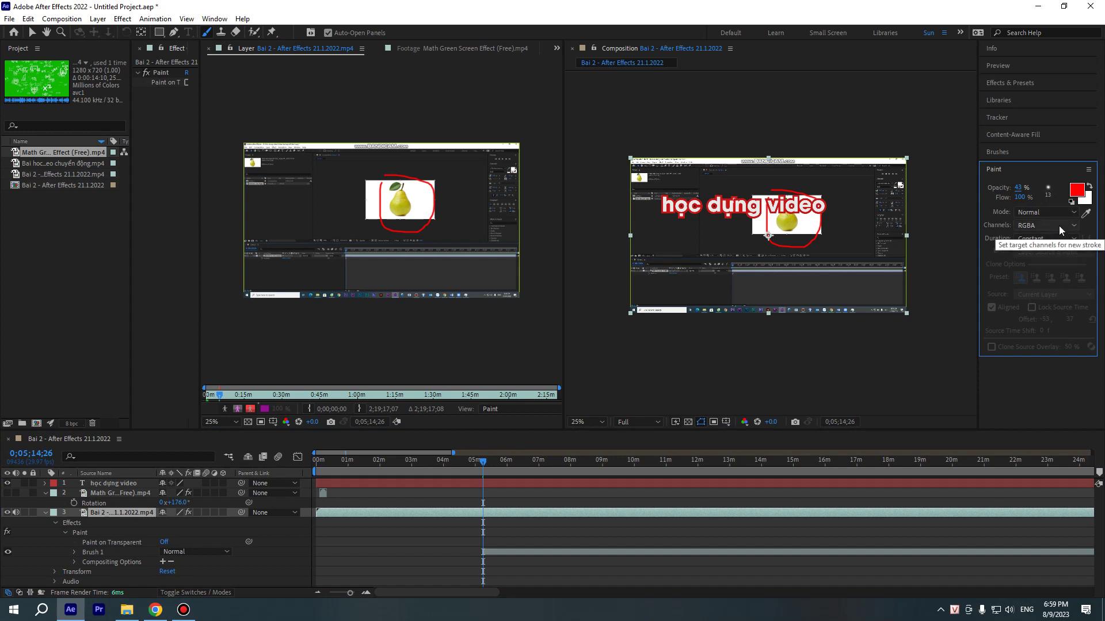
pyautogui.click(1047, 191)
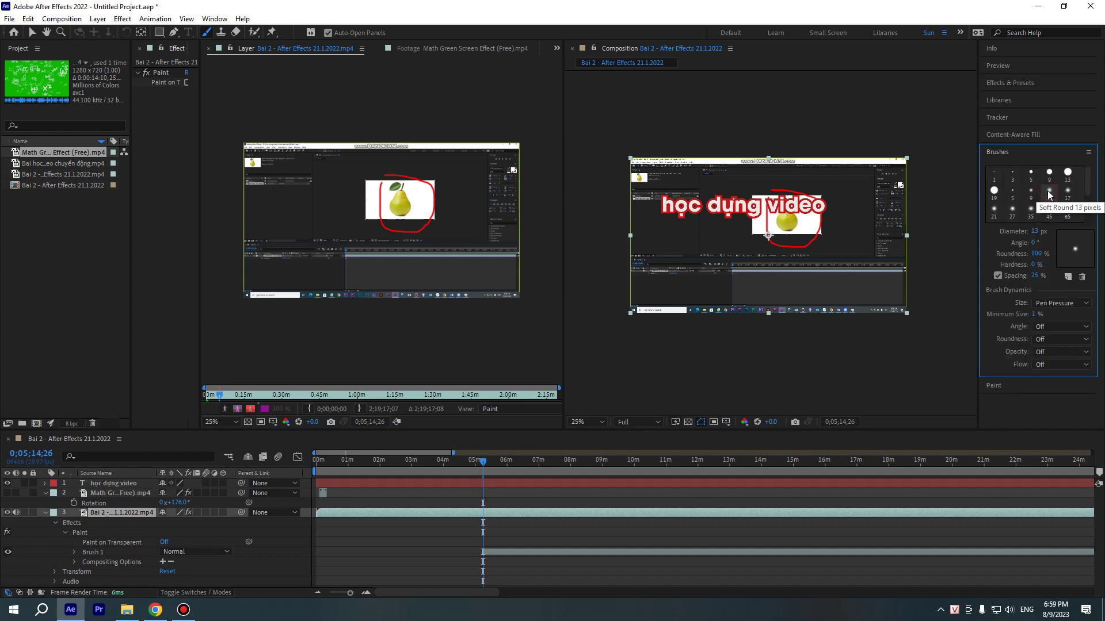
pyautogui.click(1067, 172)
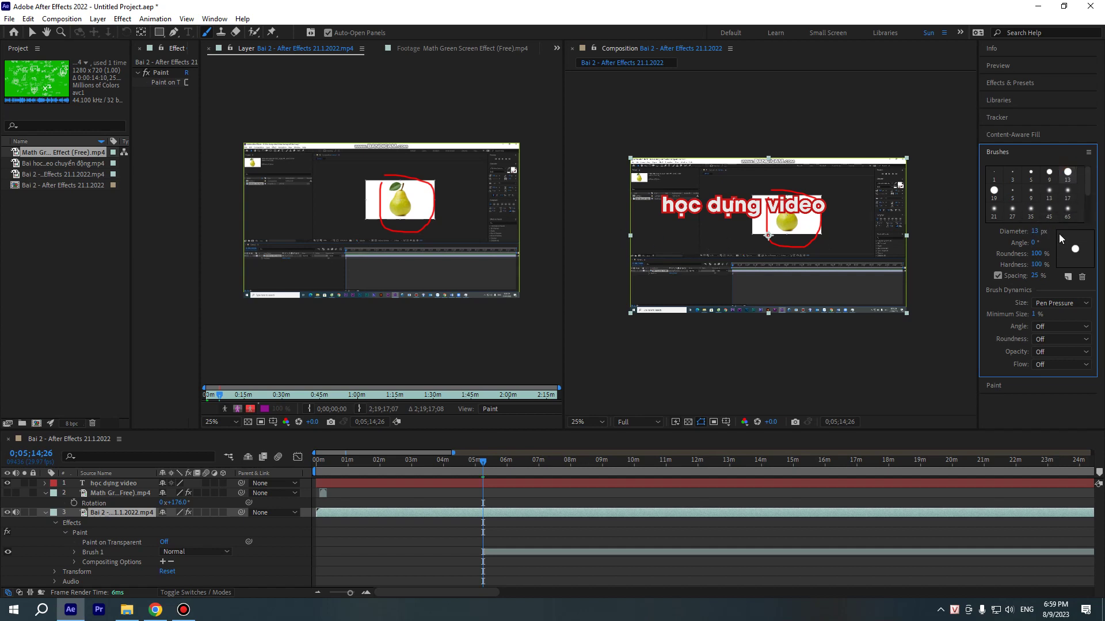
pyautogui.click(1001, 153)
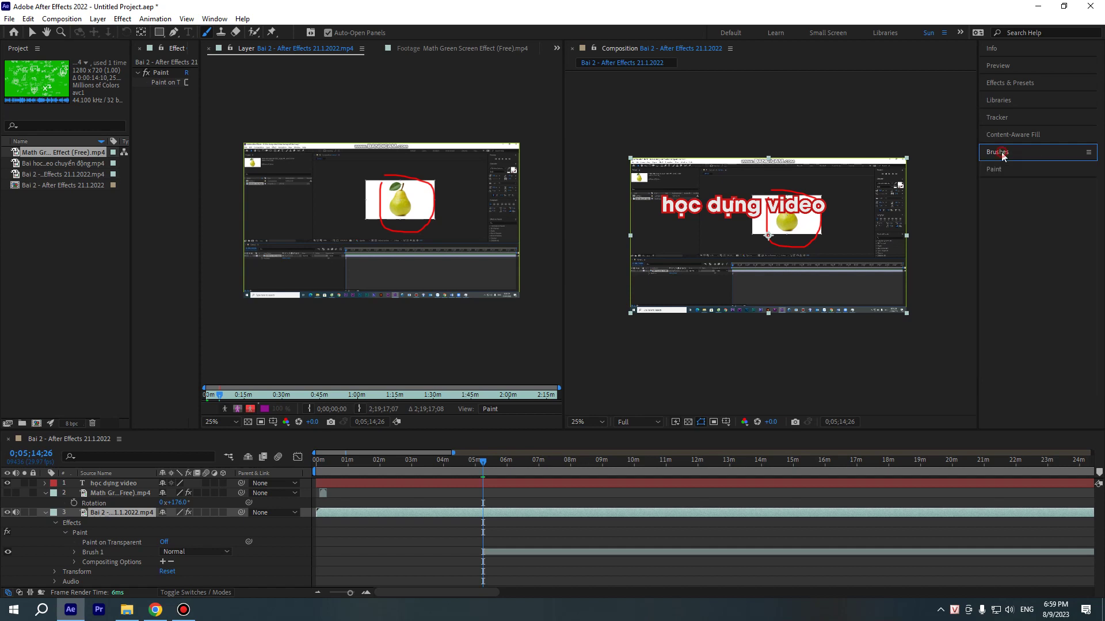
pyautogui.click(1001, 152)
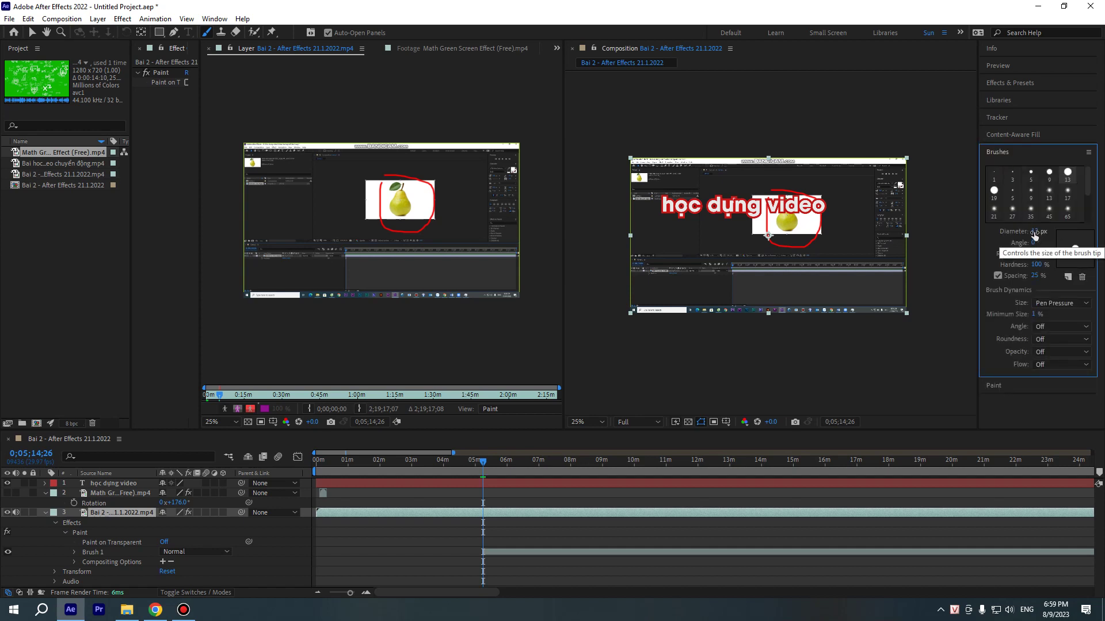
pyautogui.moveTo(1034, 232); pyautogui.dragTo(1033, 234)
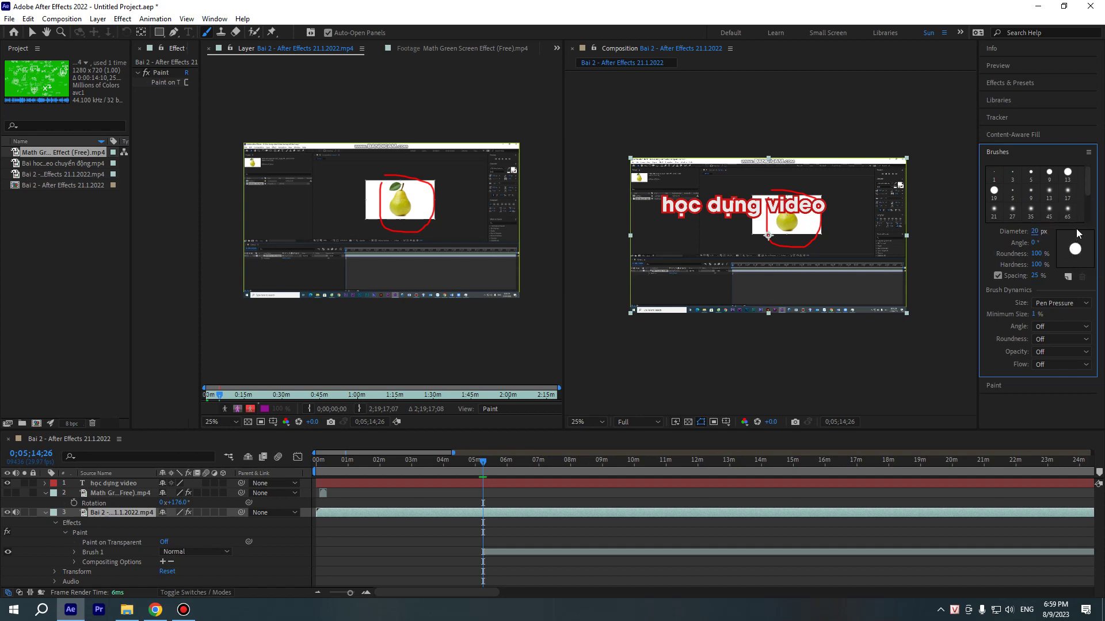
pyautogui.click(1003, 153)
pyautogui.click(994, 169)
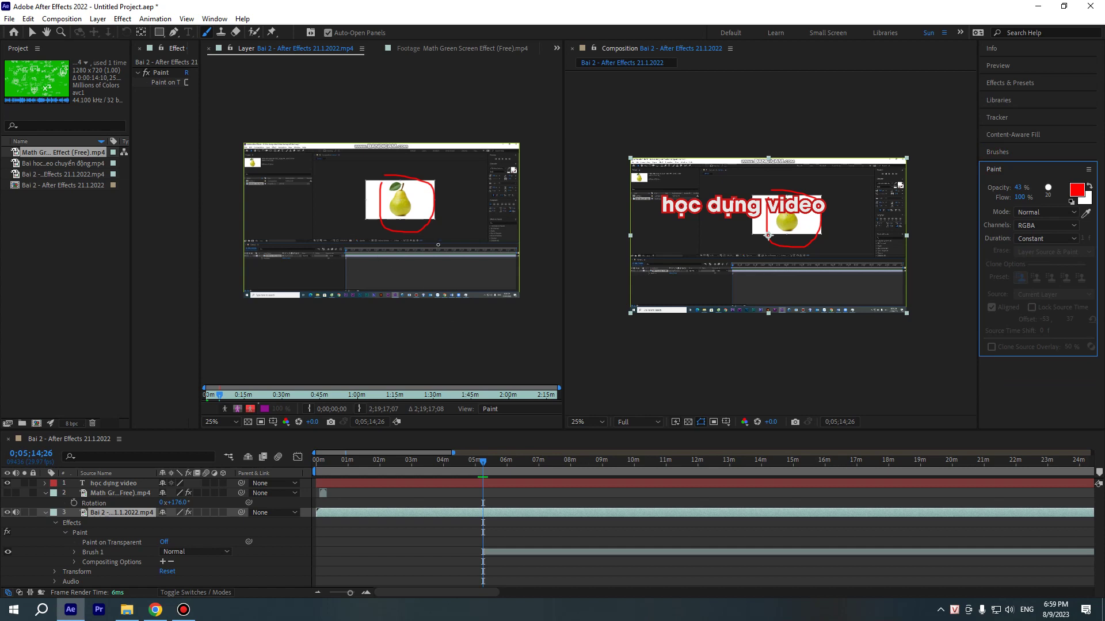
# Set the paint colour to dark brown and paint a brown stroke across the pear
pyautogui.click(1076, 190)
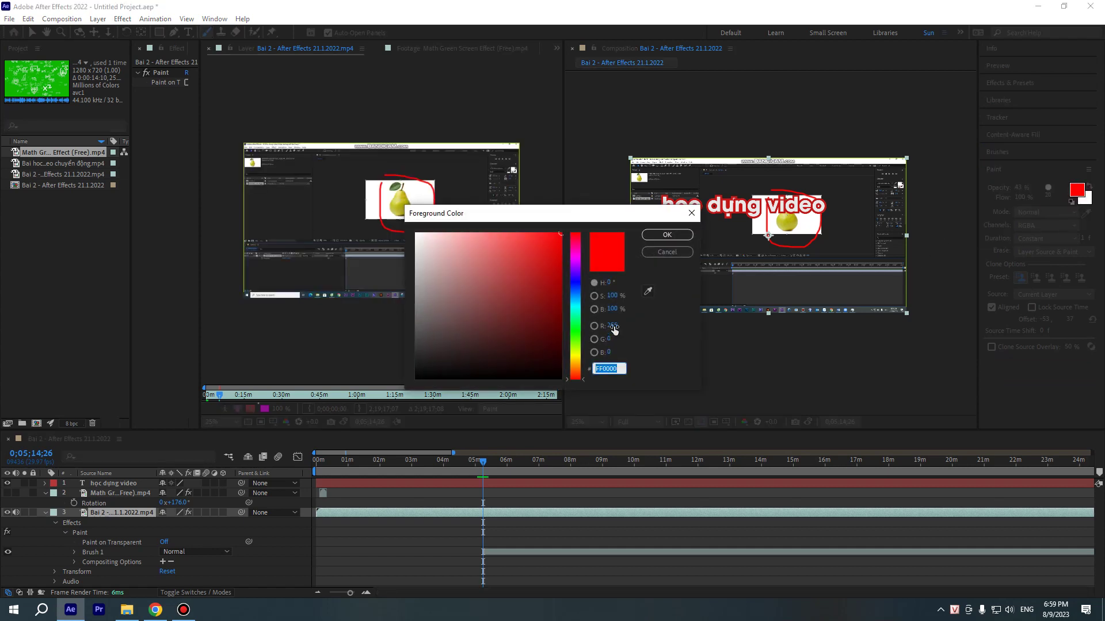
pyautogui.click(576, 366)
pyautogui.moveTo(516, 305); pyautogui.dragTo(542, 333)
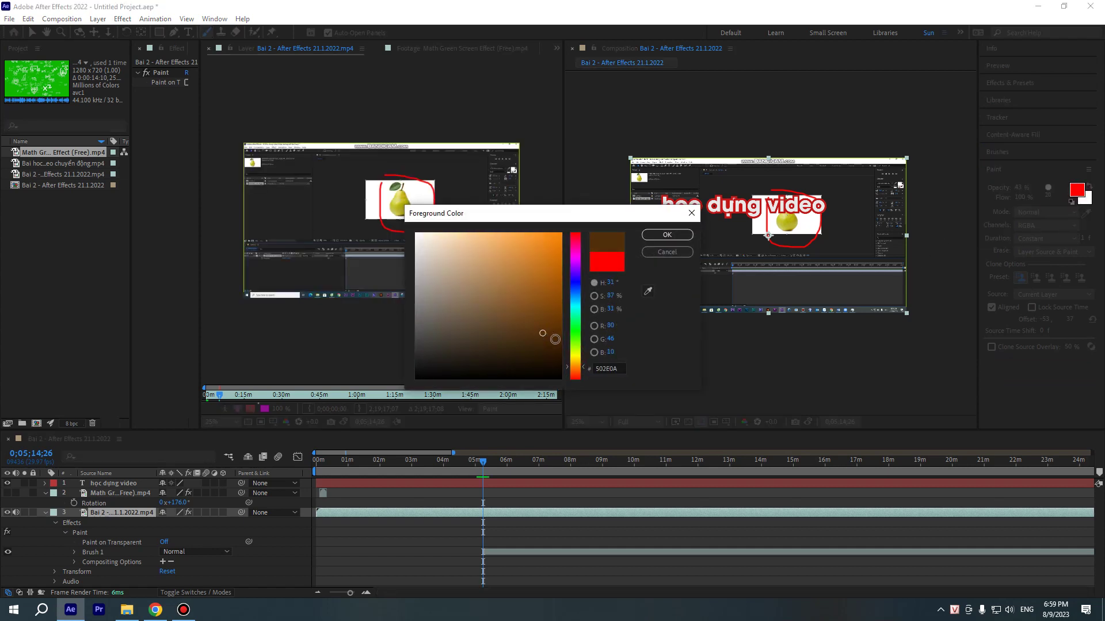
pyautogui.click(665, 234)
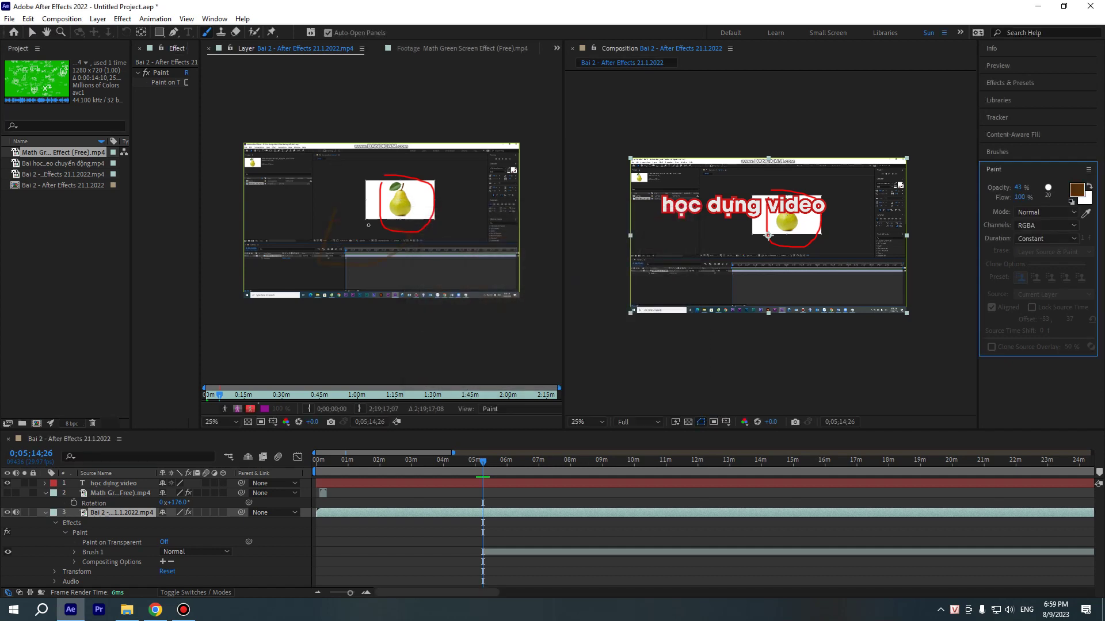
pyautogui.moveTo(368, 225); pyautogui.dragTo(435, 192)
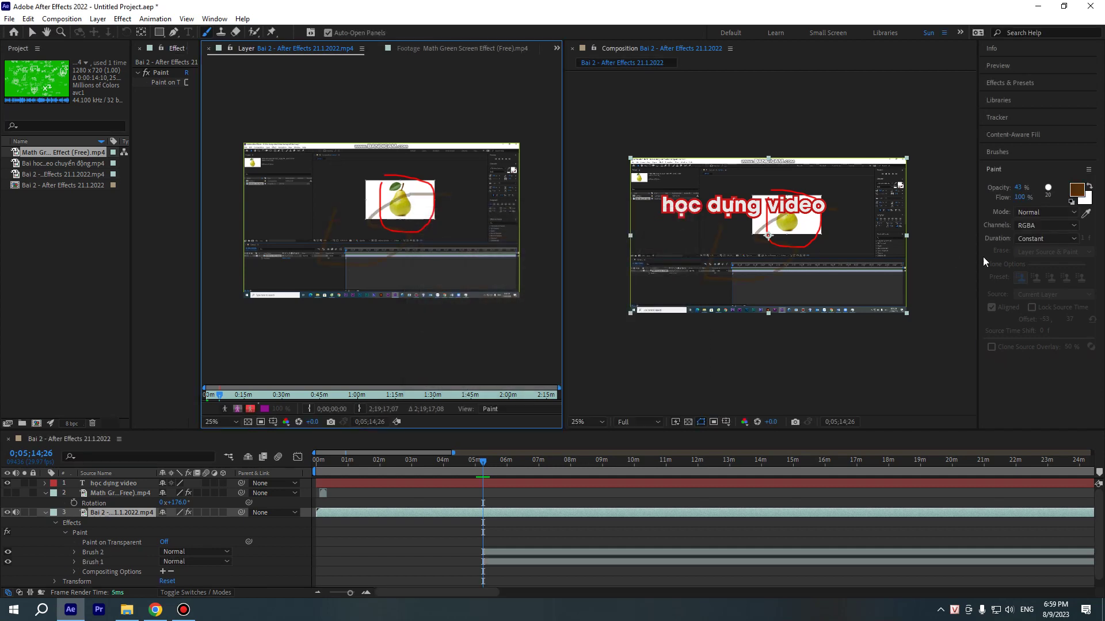
# Change the paint colour to bright green and draw a green check mark across the layer
pyautogui.click(998, 199)
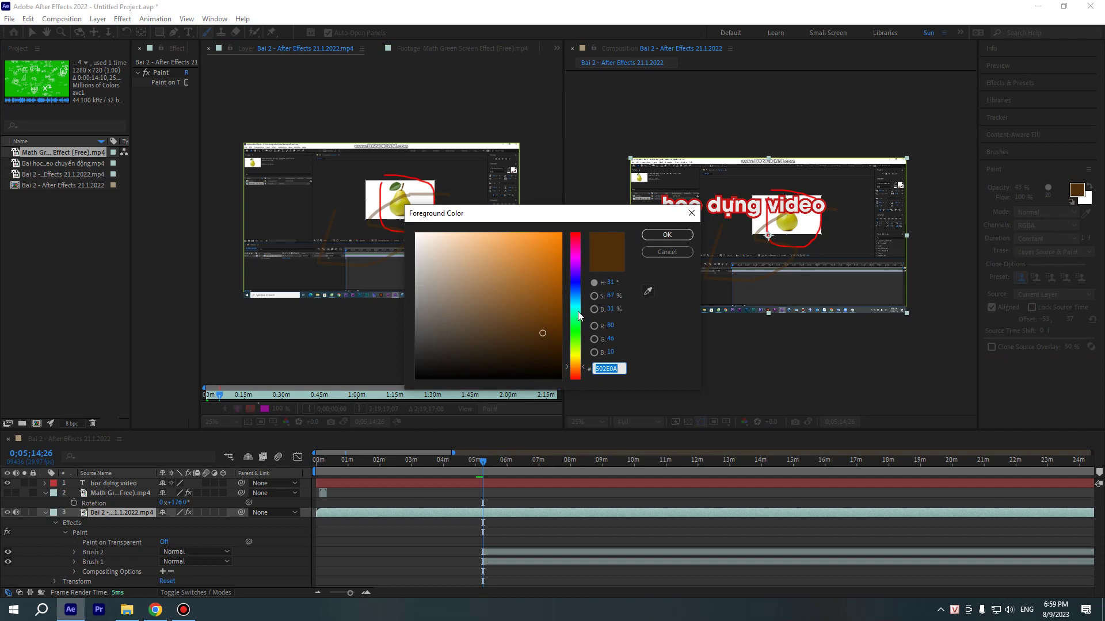
pyautogui.moveTo(578, 312); pyautogui.dragTo(579, 332)
pyautogui.click(607, 369)
pyautogui.click(662, 235)
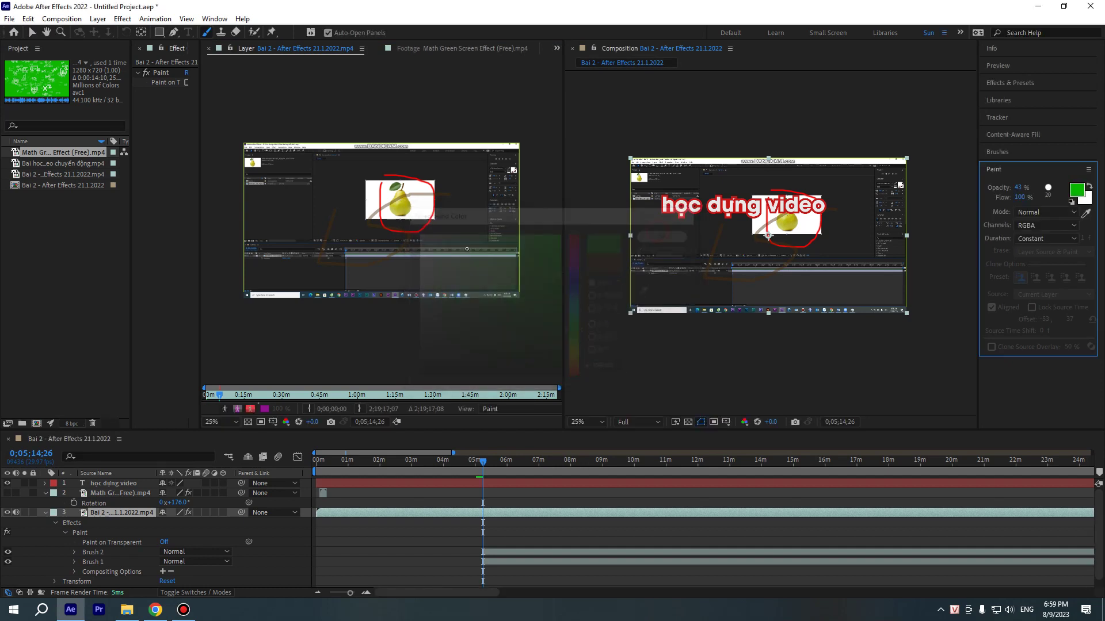
pyautogui.moveTo(368, 187); pyautogui.dragTo(471, 202)
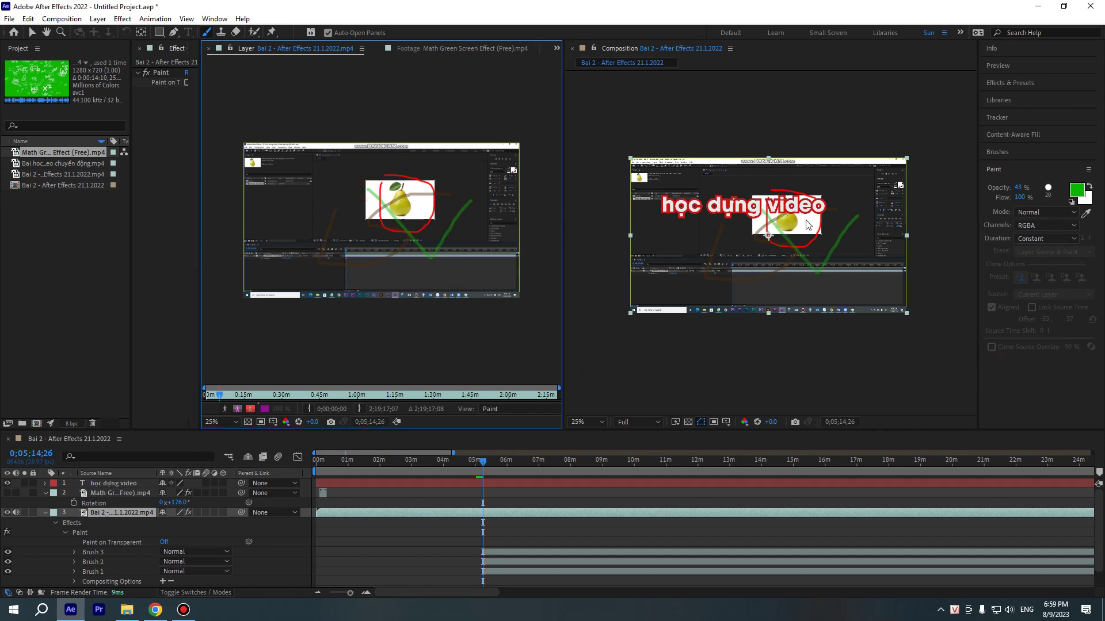
# Paint large green scribbles at 100% opacity, then select the newest stroke, Brush 4
pyautogui.moveTo(1019, 187); pyautogui.dragTo(1077, 189)
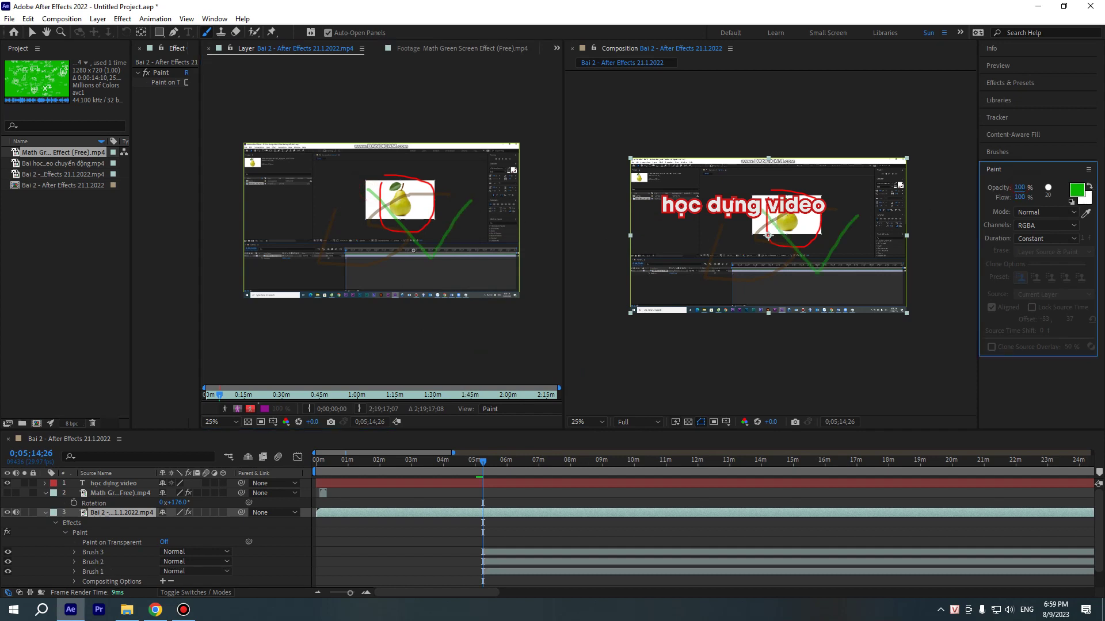
pyautogui.moveTo(465, 200)
pyautogui.mouseDown()
pyautogui.moveTo(385, 226)
pyautogui.moveTo(444, 278)
pyautogui.mouseUp()
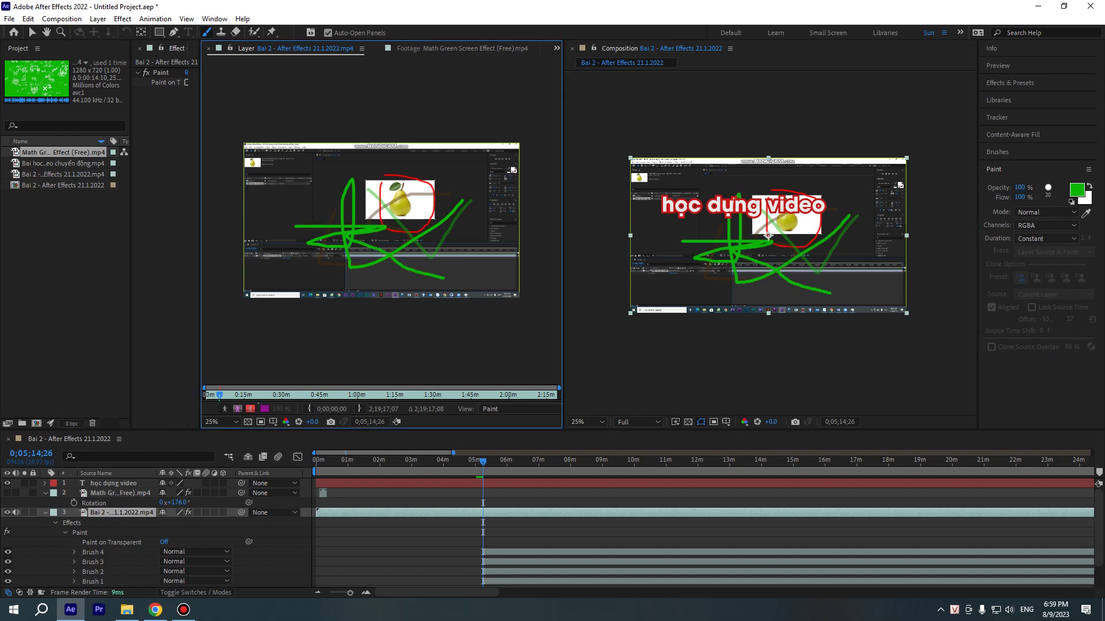
pyautogui.click(579, 553)
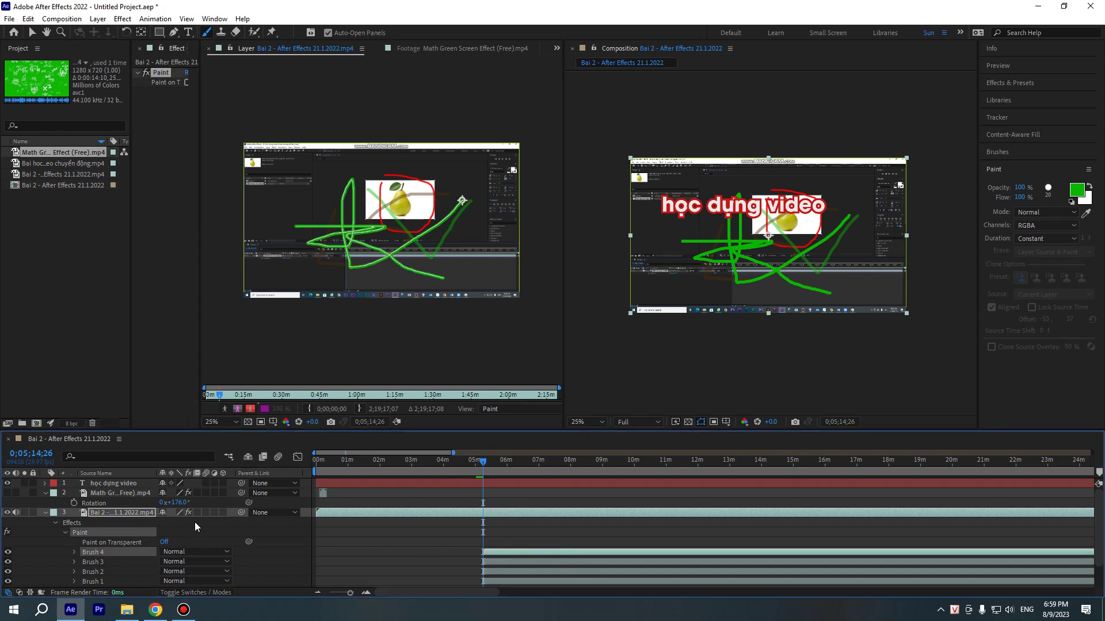
# Delete the four paint strokes one by one until the pear is unmarked
pyautogui.click(508, 559)
pyautogui.scroll(-2, 509, 560)
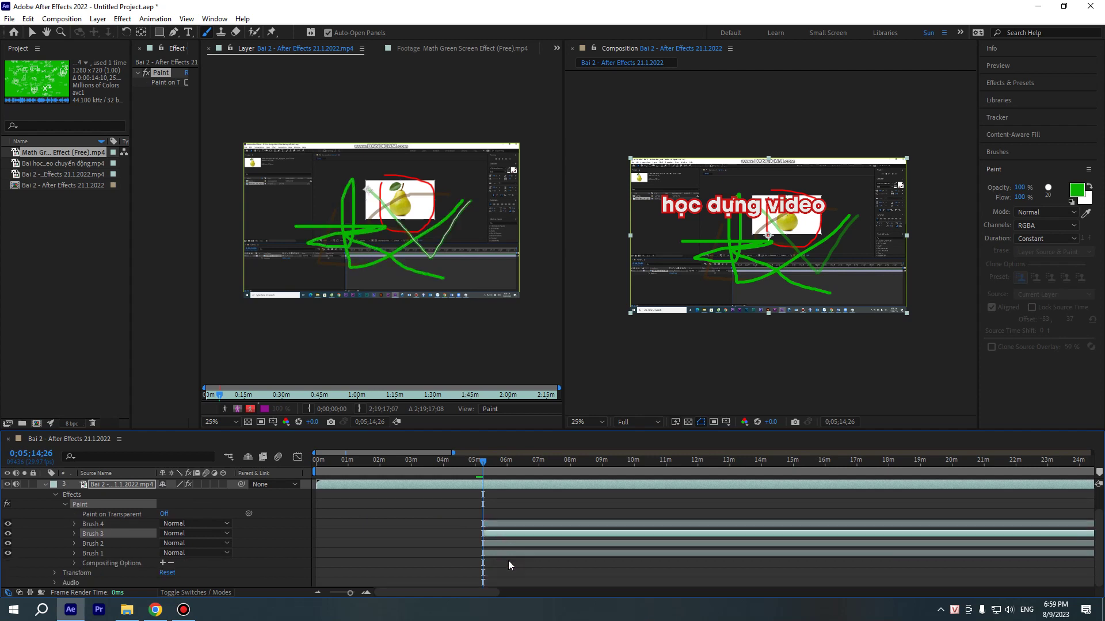
pyautogui.click(499, 553)
pyautogui.press('Delete')
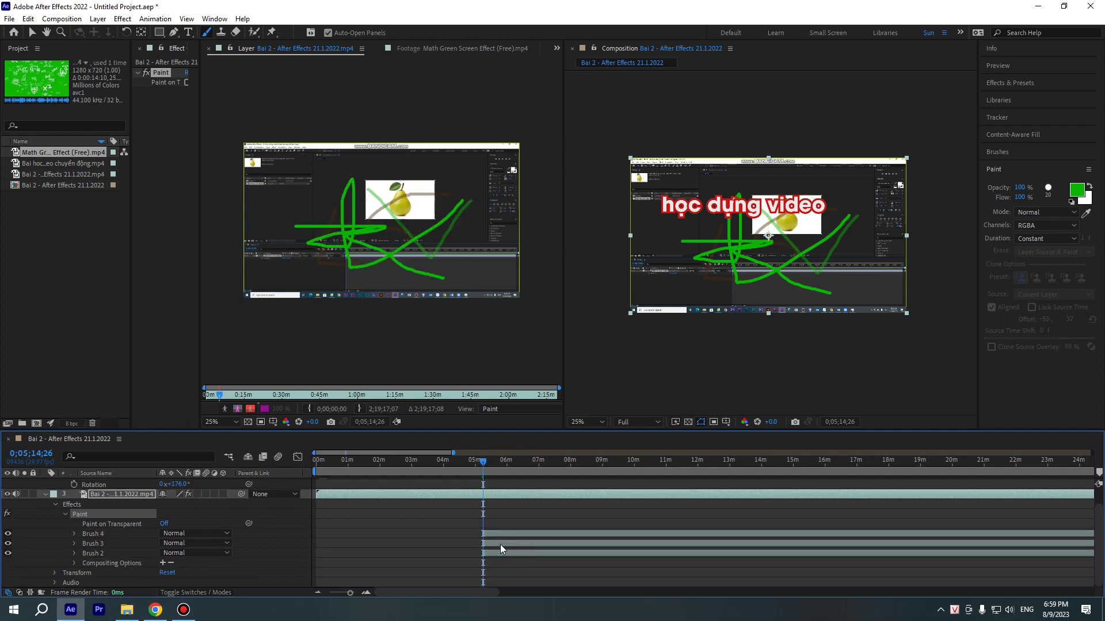
pyautogui.click(499, 545)
pyautogui.press('Delete')
pyautogui.click(494, 555)
pyautogui.press('Delete')
pyautogui.click(498, 551)
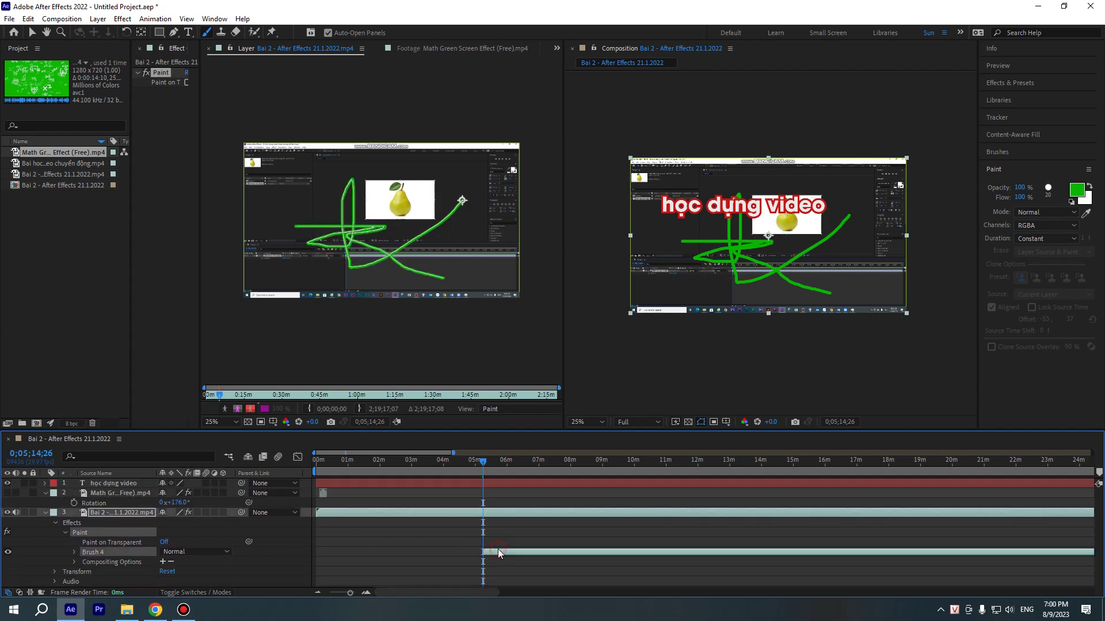
pyautogui.press('Delete')
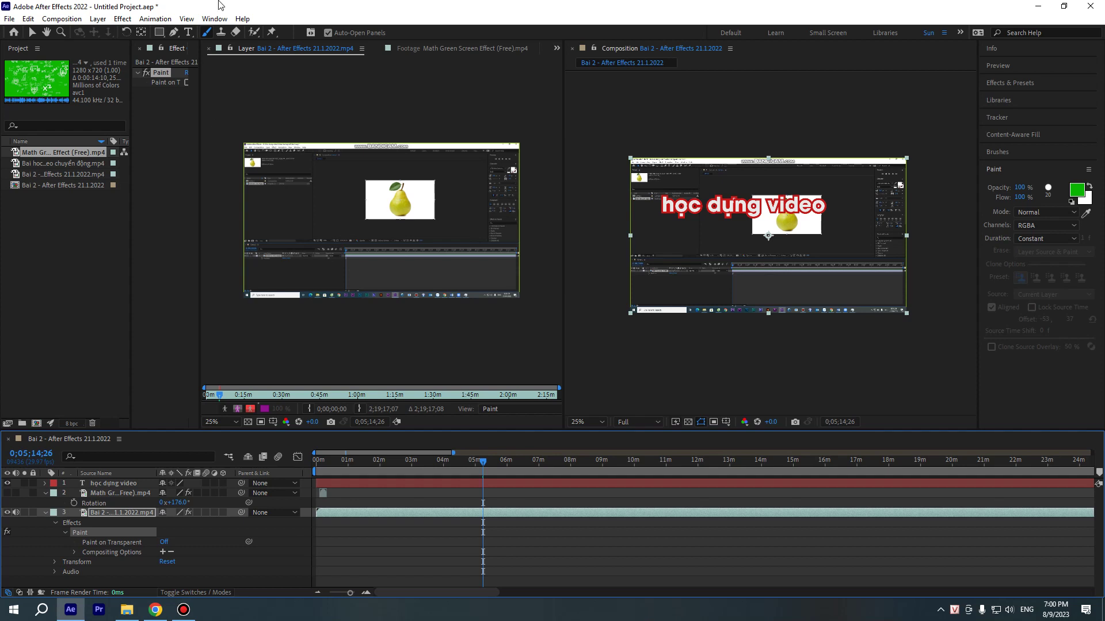
# Use the Clone Stamp tool to clone the pear image in several strokes around the layer
pyautogui.click(220, 33)
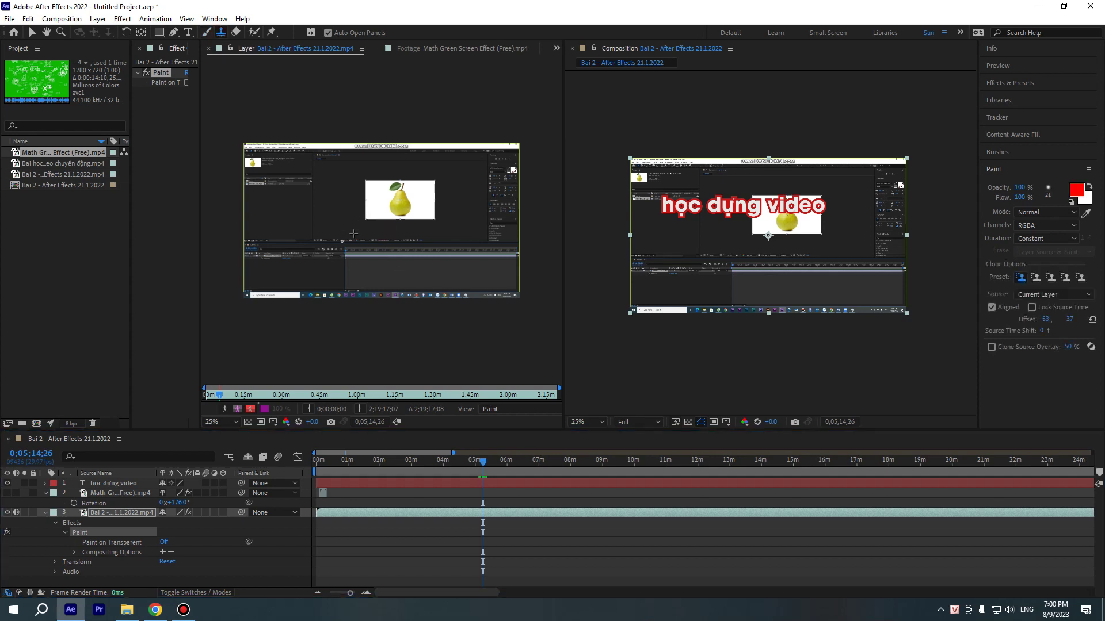
pyautogui.moveTo(339, 237)
pyautogui.mouseDown()
pyautogui.moveTo(325, 241)
pyautogui.moveTo(435, 210)
pyautogui.mouseUp()
pyautogui.scroll(2, 335, 236)
pyautogui.scroll(-1, 335, 237)
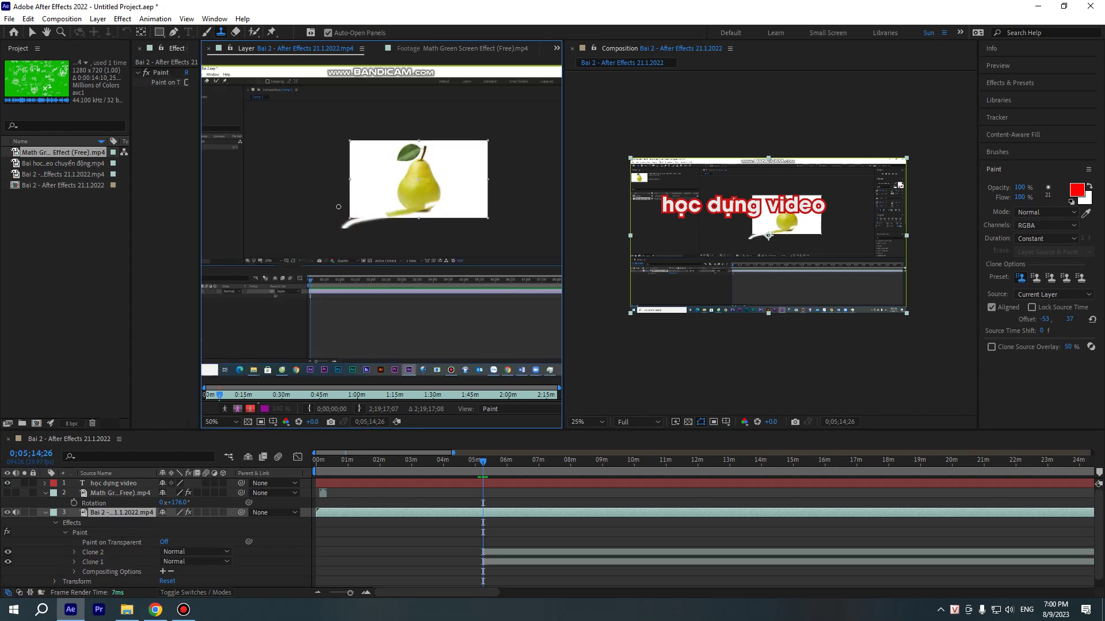
pyautogui.moveTo(339, 207)
pyautogui.mouseDown()
pyautogui.moveTo(351, 228)
pyautogui.moveTo(320, 229)
pyautogui.moveTo(339, 230)
pyautogui.mouseUp()
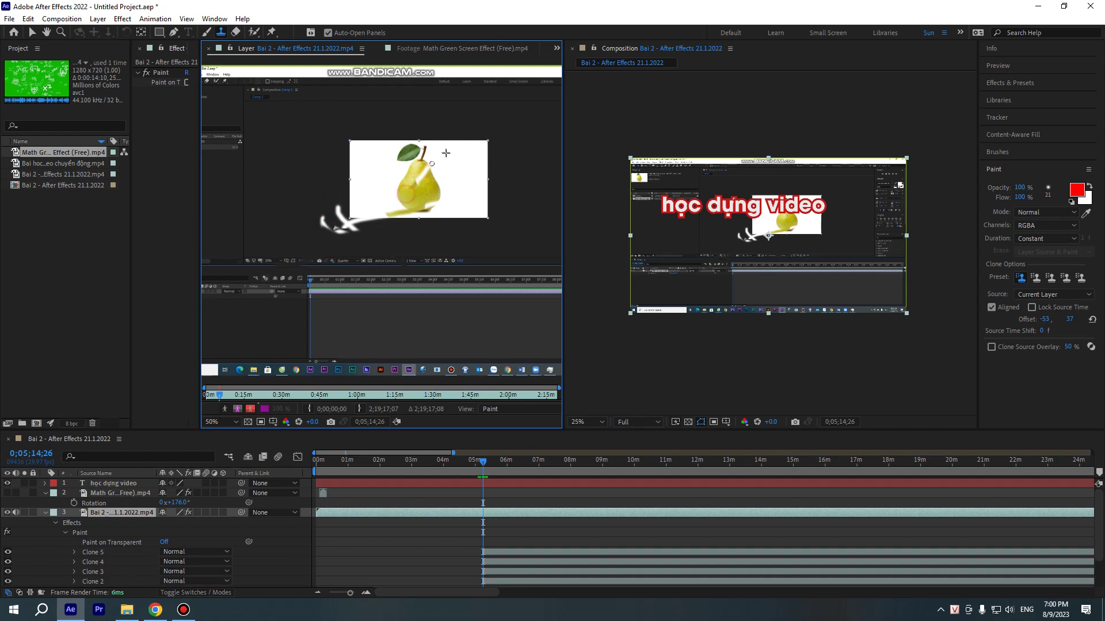
pyautogui.moveTo(402, 191); pyautogui.dragTo(413, 201)
pyautogui.moveTo(372, 295)
pyautogui.mouseDown()
pyautogui.moveTo(393, 287)
pyautogui.moveTo(339, 286)
pyautogui.mouseUp()
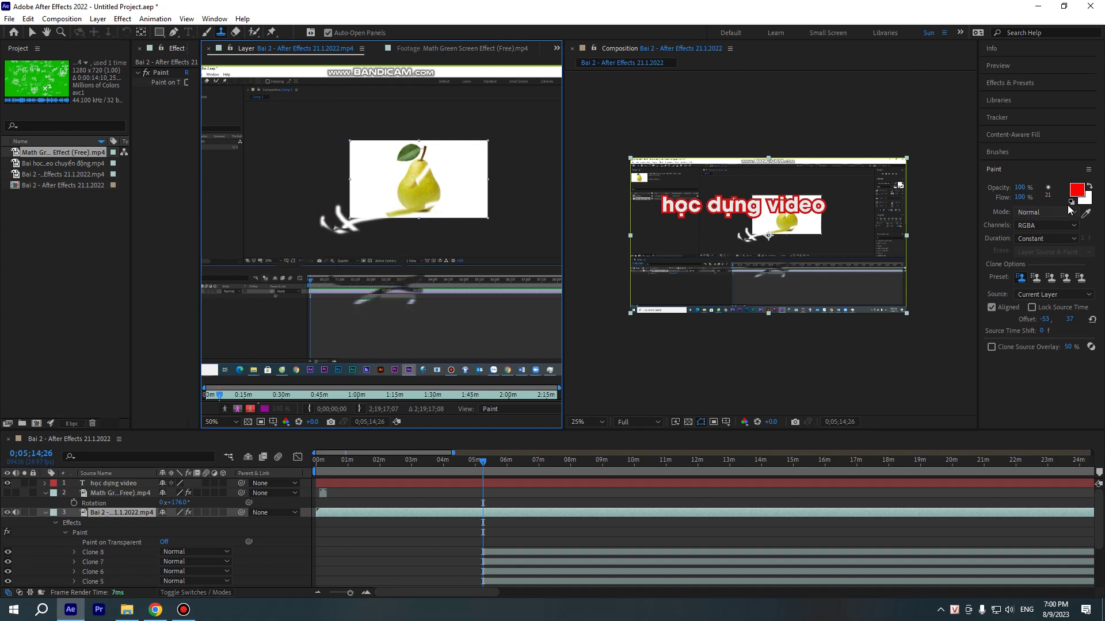
# Enlarge the clone brush to 136 px and paint large clone strokes around the pear
pyautogui.click(1003, 153)
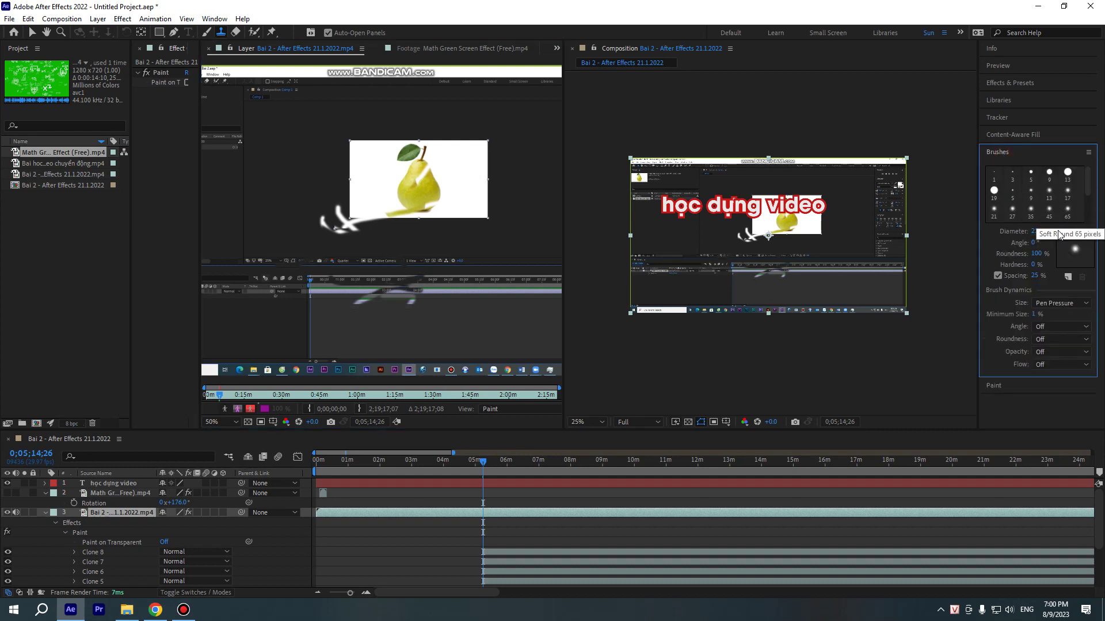
pyautogui.moveTo(1034, 231); pyautogui.dragTo(1096, 230)
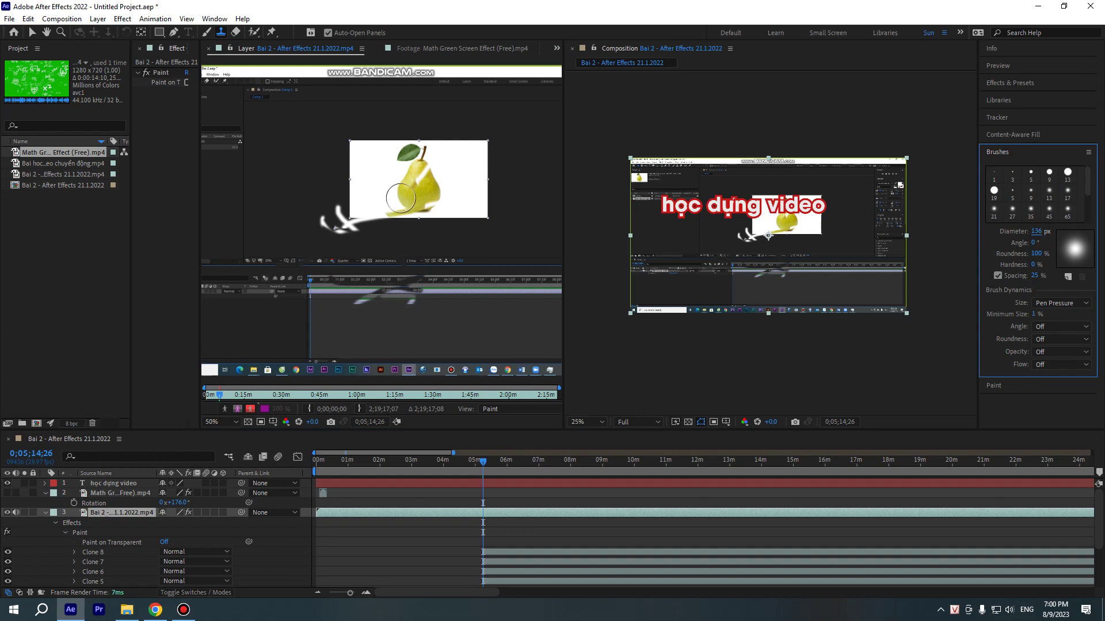
pyautogui.moveTo(400, 198)
pyautogui.mouseDown()
pyautogui.moveTo(318, 209)
pyautogui.moveTo(429, 257)
pyautogui.mouseUp()
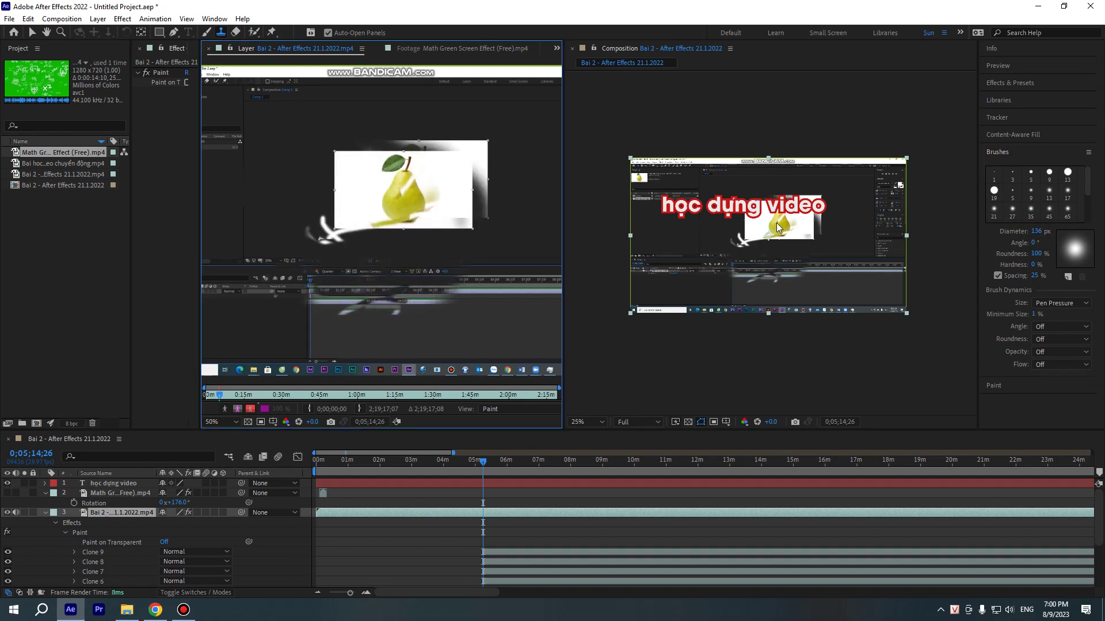
pyautogui.click(508, 554)
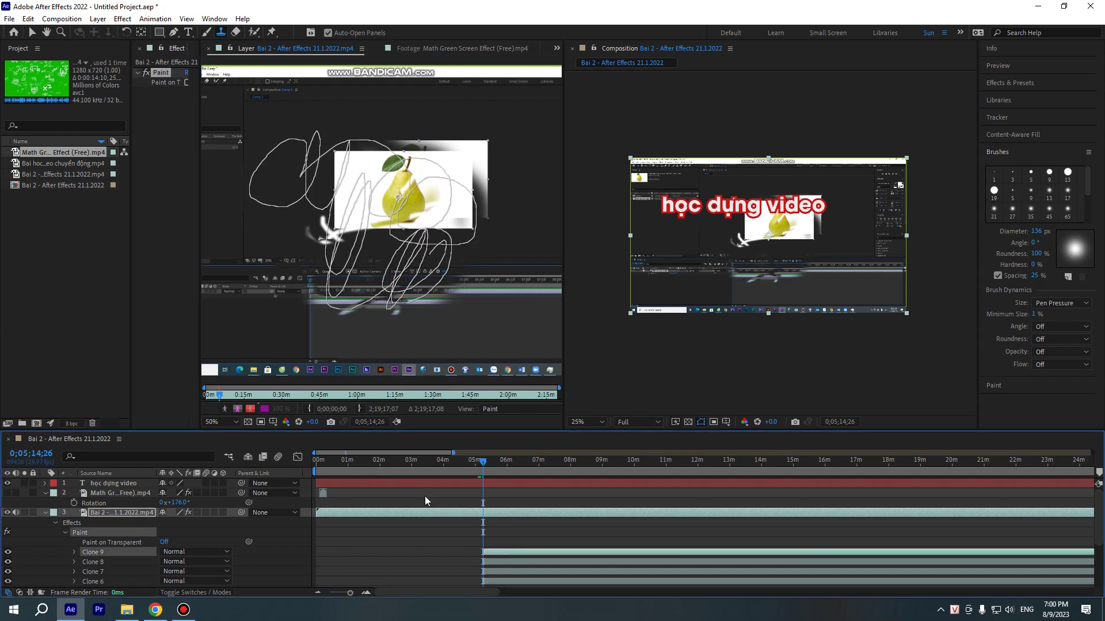
pyautogui.scroll(-3, 135, 537)
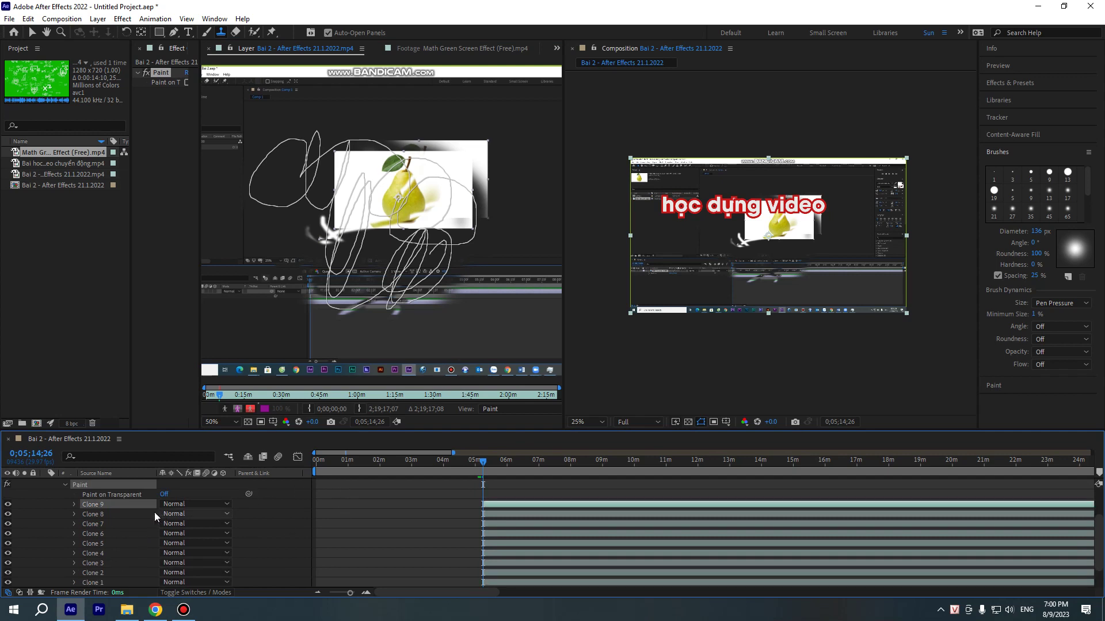
# Delete every existing clone stroke from the Paint effect so the pear is restored
pyautogui.press('Delete')
pyautogui.click(97, 504)
pyautogui.press('Delete')
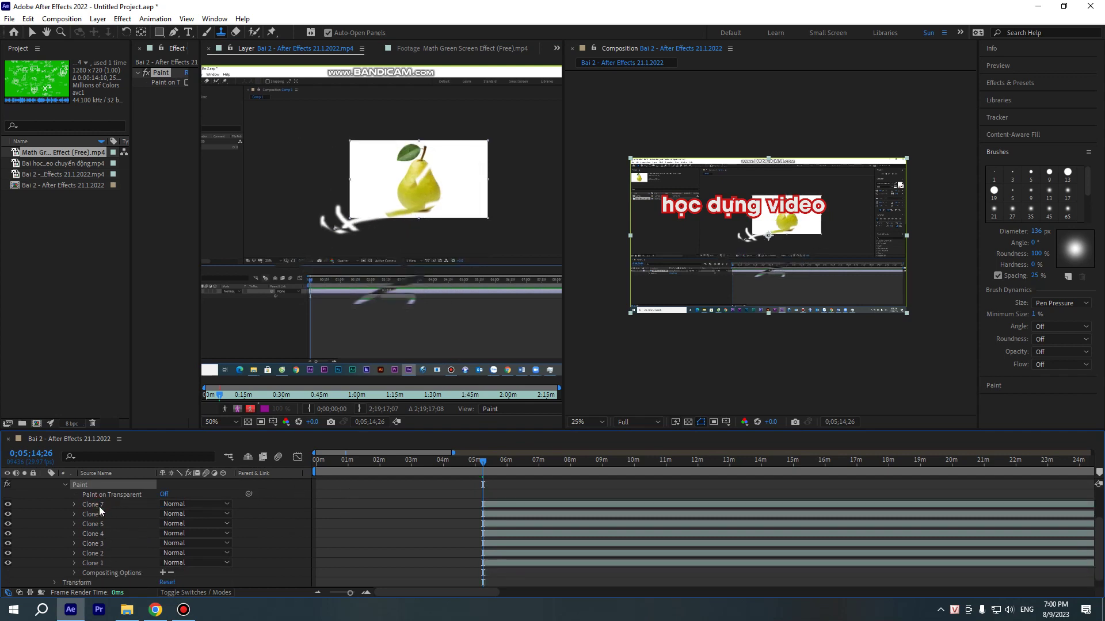
pyautogui.click(96, 505)
pyautogui.press('Delete')
pyautogui.click(97, 504)
pyautogui.press('Delete')
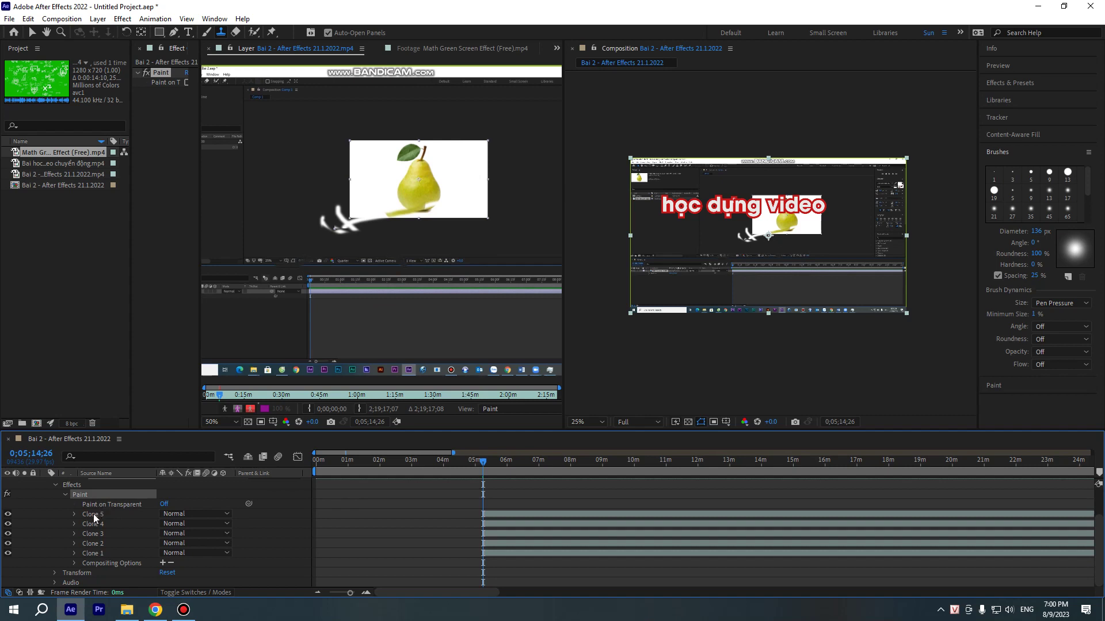
pyautogui.click(98, 515)
pyautogui.press('Delete')
pyautogui.click(97, 524)
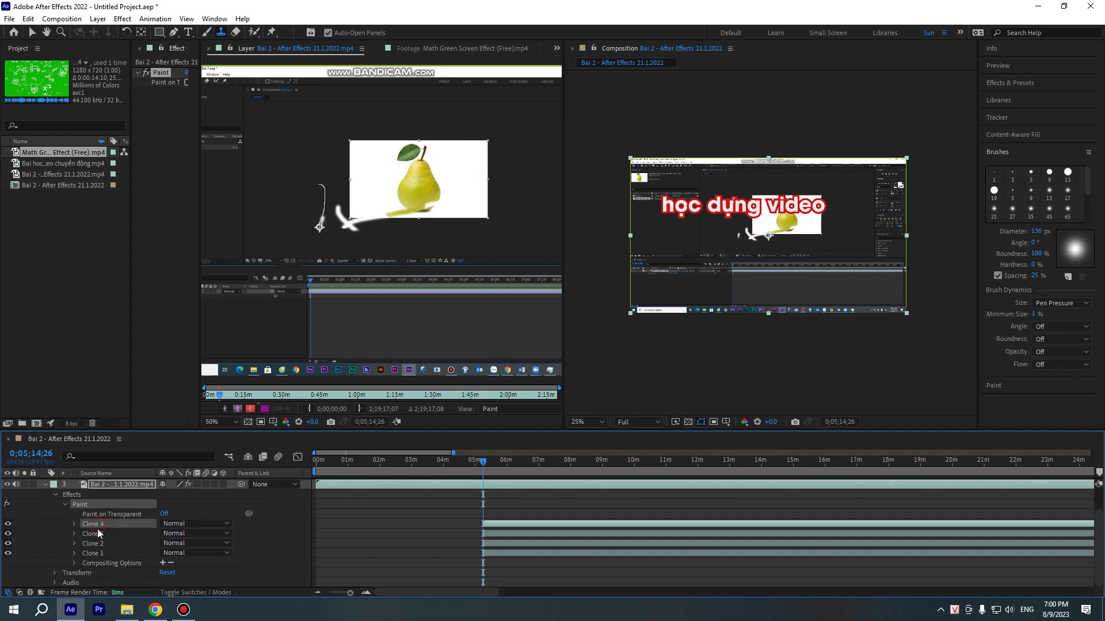
pyautogui.press('Delete')
pyautogui.click(97, 534)
pyautogui.press('Delete')
pyautogui.click(96, 544)
pyautogui.press('Delete')
pyautogui.click(97, 552)
pyautogui.press('Delete')
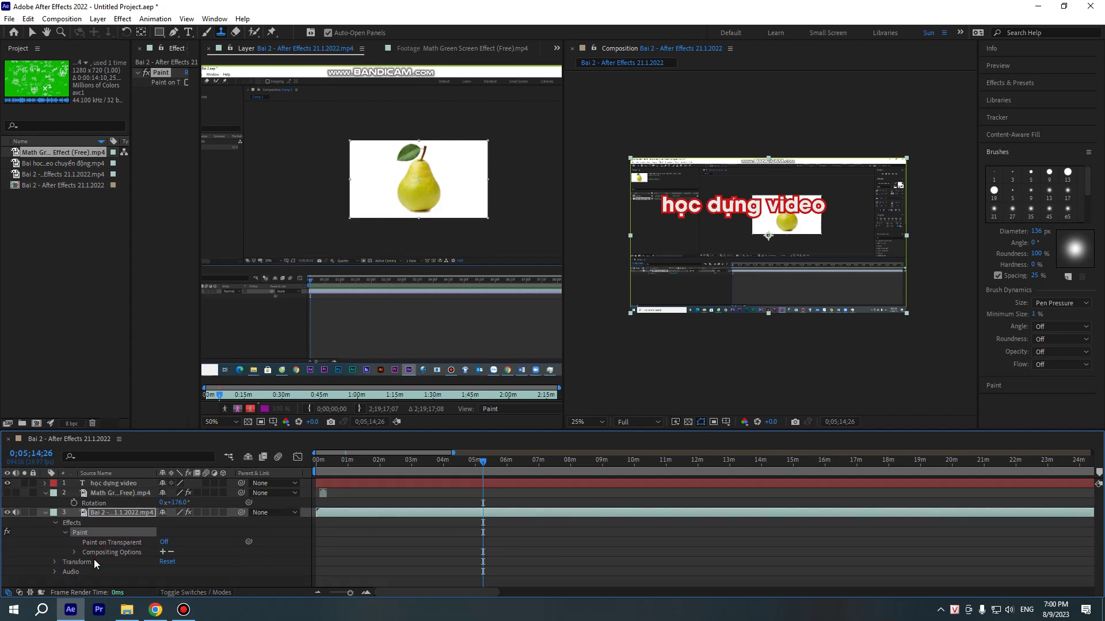
pyautogui.click(102, 542)
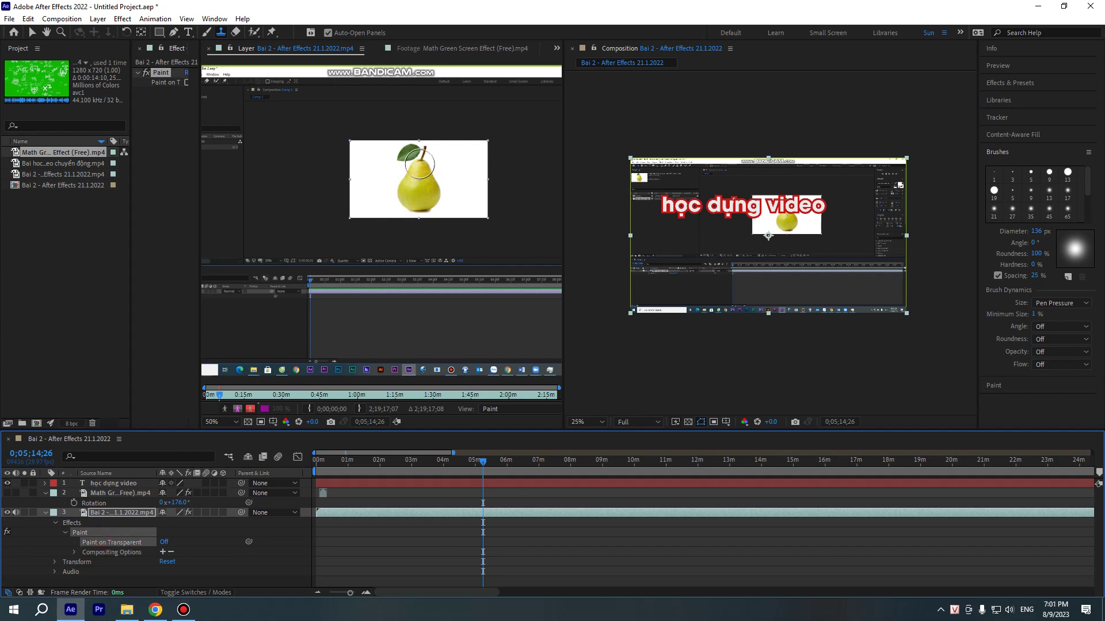
# Try several trial clone strokes around the pear and lower area, undoing each one
pyautogui.moveTo(352, 173); pyautogui.dragTo(344, 184)
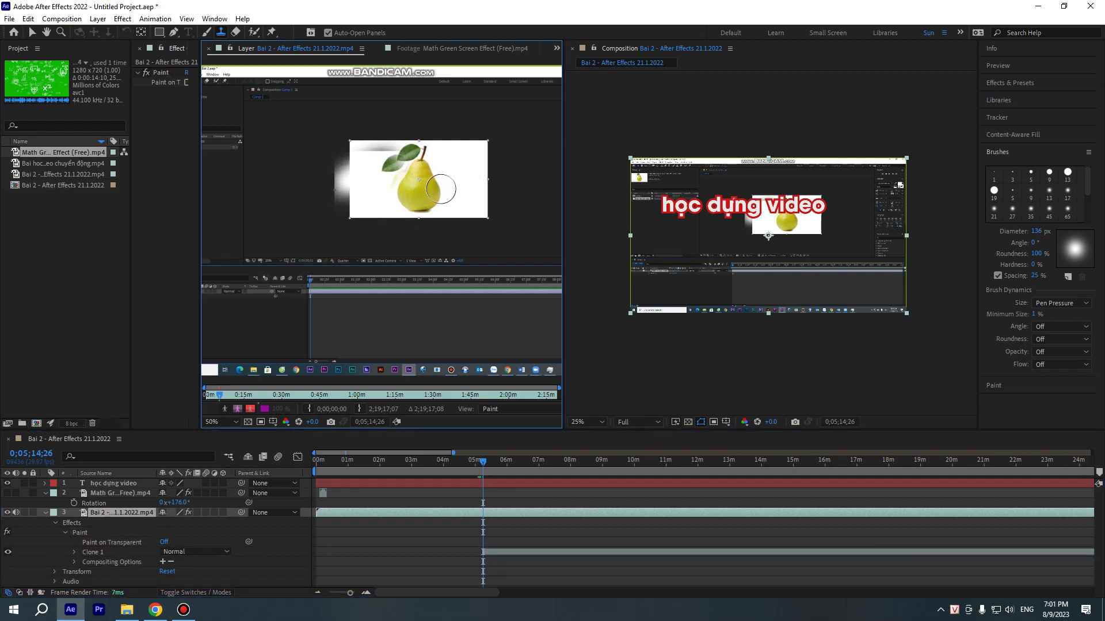
pyautogui.hotkey('ctrl', 'z')
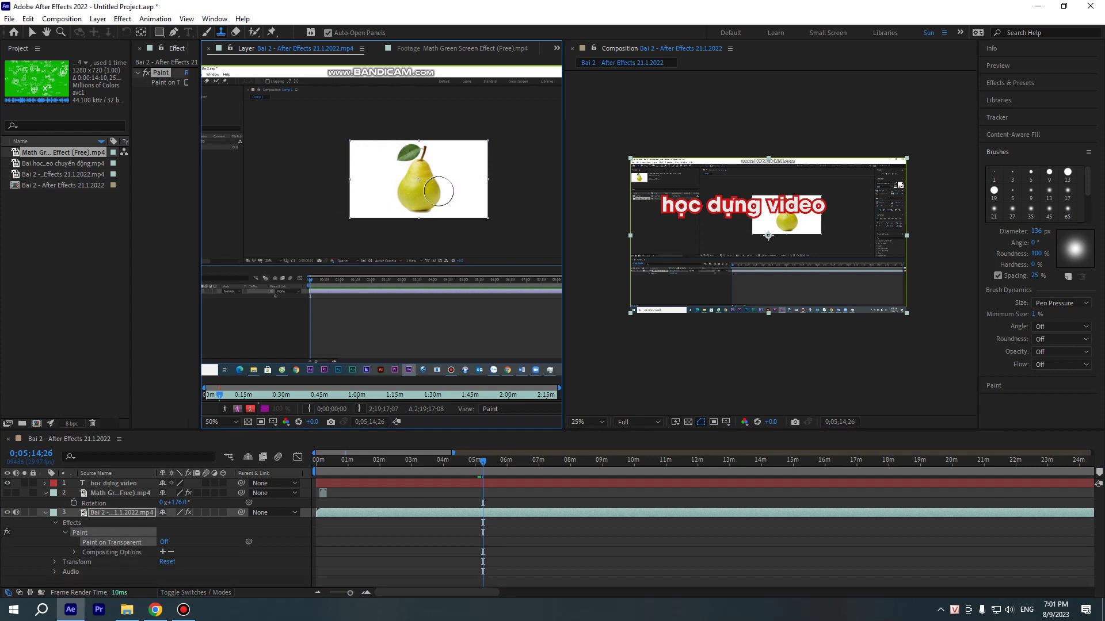
pyautogui.moveTo(438, 190)
pyautogui.mouseDown()
pyautogui.moveTo(374, 230)
pyautogui.moveTo(495, 209)
pyautogui.mouseUp()
pyautogui.hotkey('ctrl', 'z')
pyautogui.hotkey('ctrl', 'z')
pyautogui.moveTo(415, 196)
pyautogui.mouseDown()
pyautogui.moveTo(371, 242)
pyautogui.moveTo(459, 143)
pyautogui.mouseUp()
pyautogui.hotkey('ctrl', 'z')
pyautogui.hotkey('ctrl', 'z')
pyautogui.moveTo(574, 271); pyautogui.dragTo(399, 295)
pyautogui.hotkey('ctrl', 'z')
pyautogui.moveTo(285, 282); pyautogui.dragTo(259, 305)
pyautogui.hotkey('ctrl', 'z')
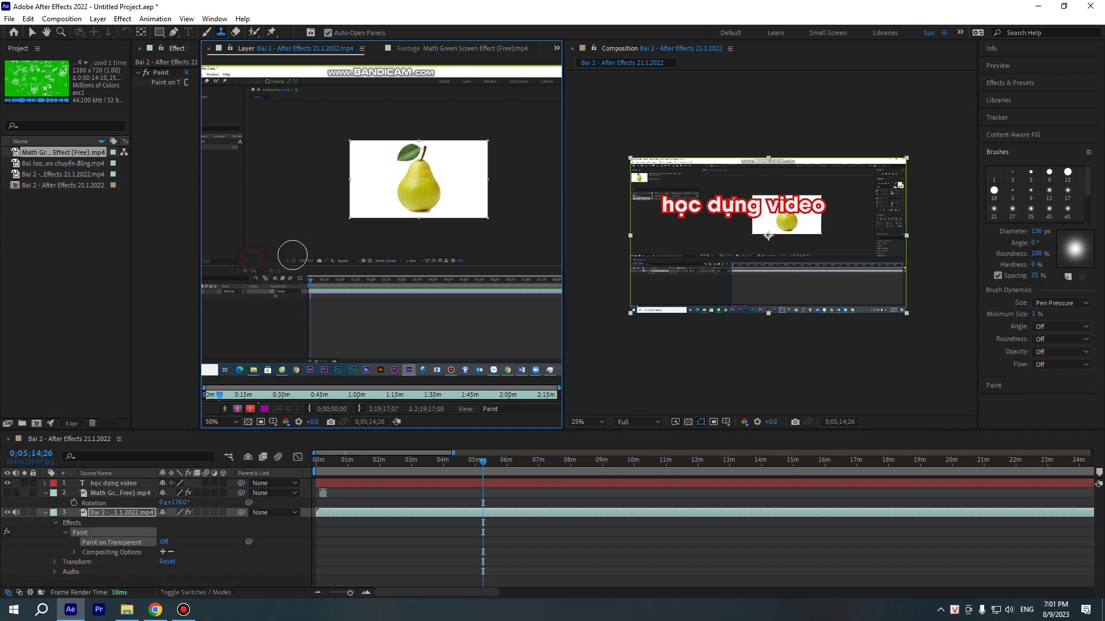
pyautogui.moveTo(291, 252); pyautogui.dragTo(278, 291)
pyautogui.hotkey('ctrl', 'z')
# Paint six clone strokes, Clone 1–6, across the lower part of the layer
pyautogui.moveTo(256, 255); pyautogui.dragTo(521, 252)
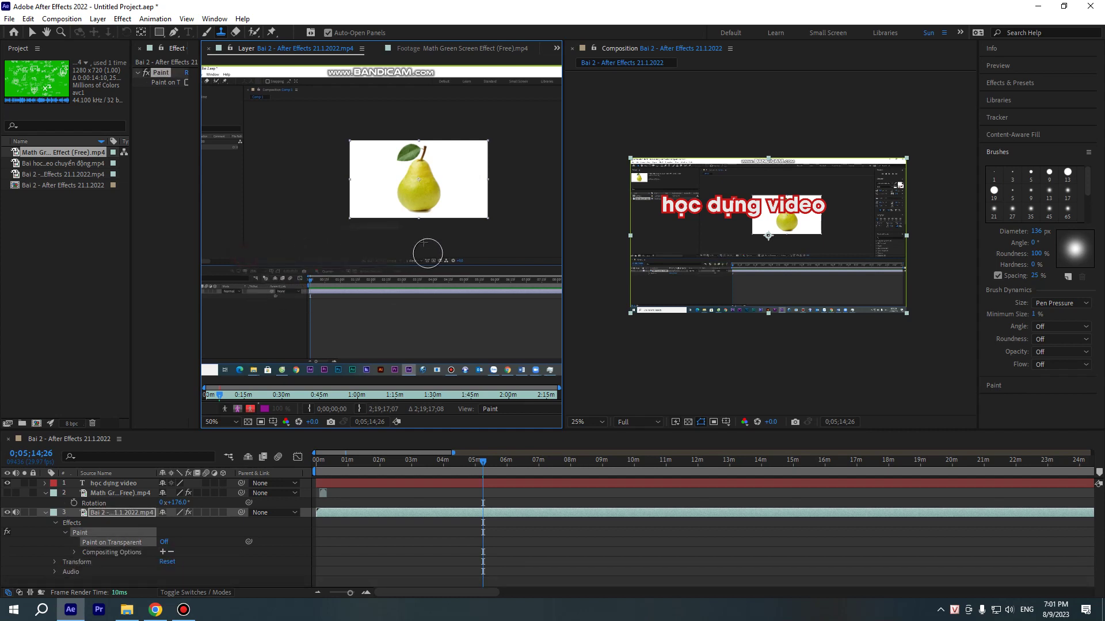
pyautogui.moveTo(221, 264); pyautogui.dragTo(553, 269)
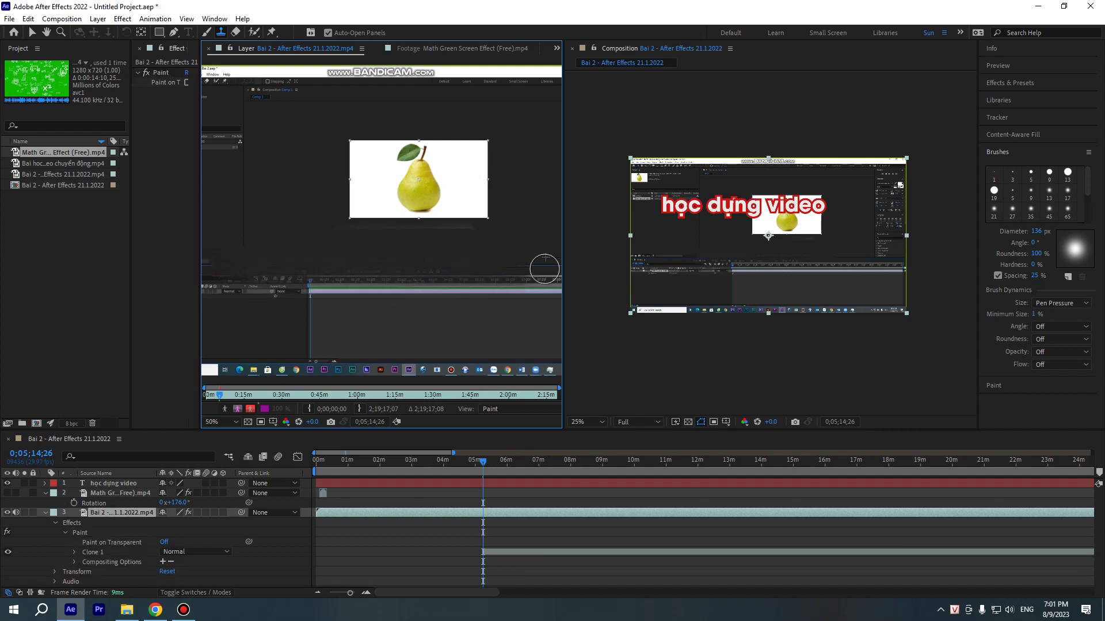
pyautogui.moveTo(229, 271); pyautogui.dragTo(552, 273)
pyautogui.moveTo(236, 291); pyautogui.dragTo(535, 288)
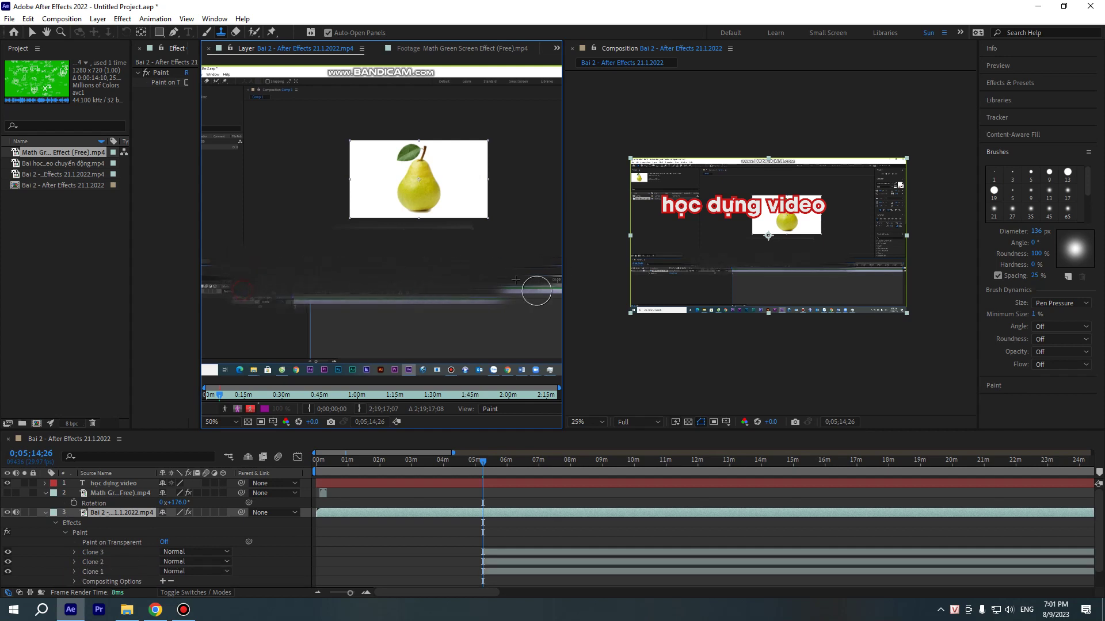
pyautogui.moveTo(242, 288)
pyautogui.mouseDown()
pyautogui.moveTo(524, 269)
pyautogui.moveTo(595, 293)
pyautogui.mouseUp()
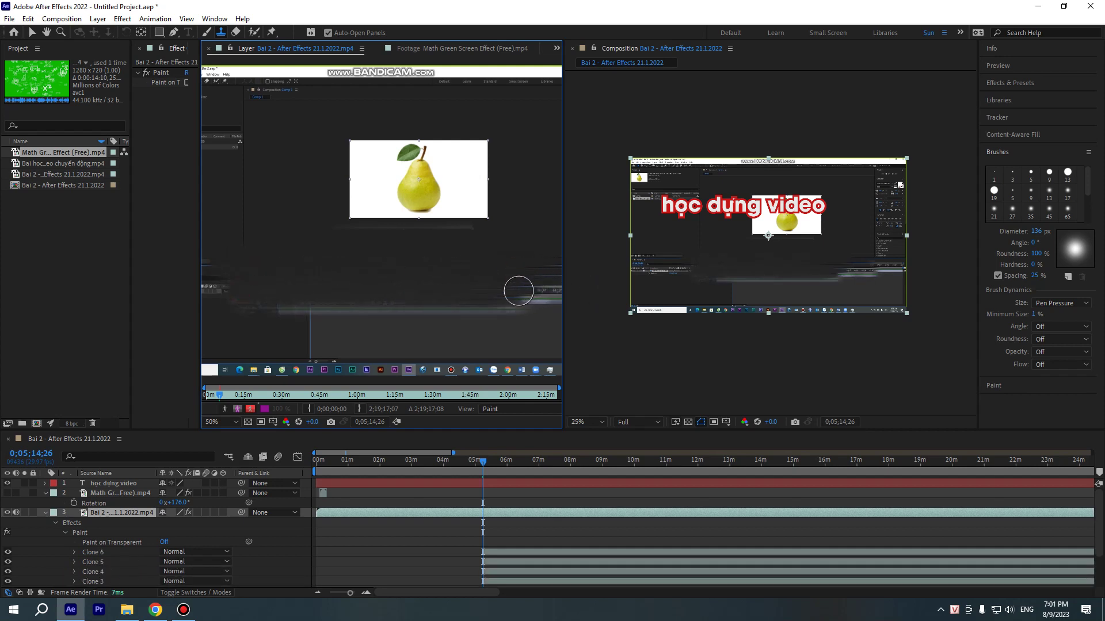
pyautogui.click(574, 263)
# Set the paint-tools warning to Never Again, then add clone strokes Clone 7–9 to layer 3
pyautogui.click(504, 353)
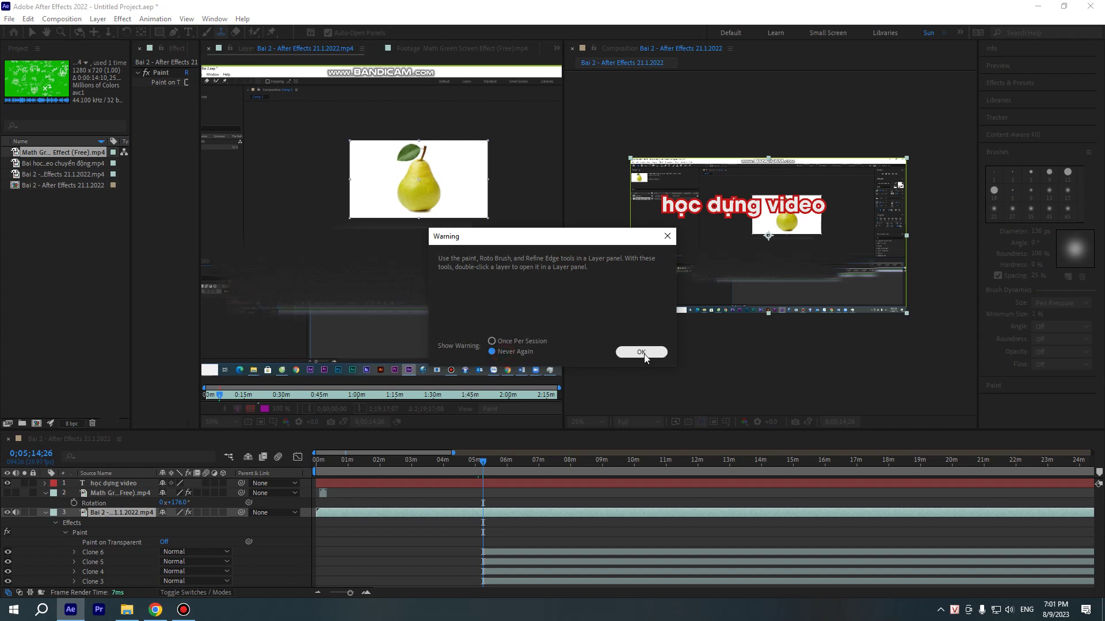
pyautogui.click(641, 352)
pyautogui.moveTo(305, 299); pyautogui.dragTo(518, 301)
pyautogui.moveTo(297, 298)
pyautogui.mouseDown()
pyautogui.moveTo(522, 313)
pyautogui.moveTo(455, 331)
pyautogui.mouseUp()
pyautogui.moveTo(503, 469); pyautogui.dragTo(548, 459)
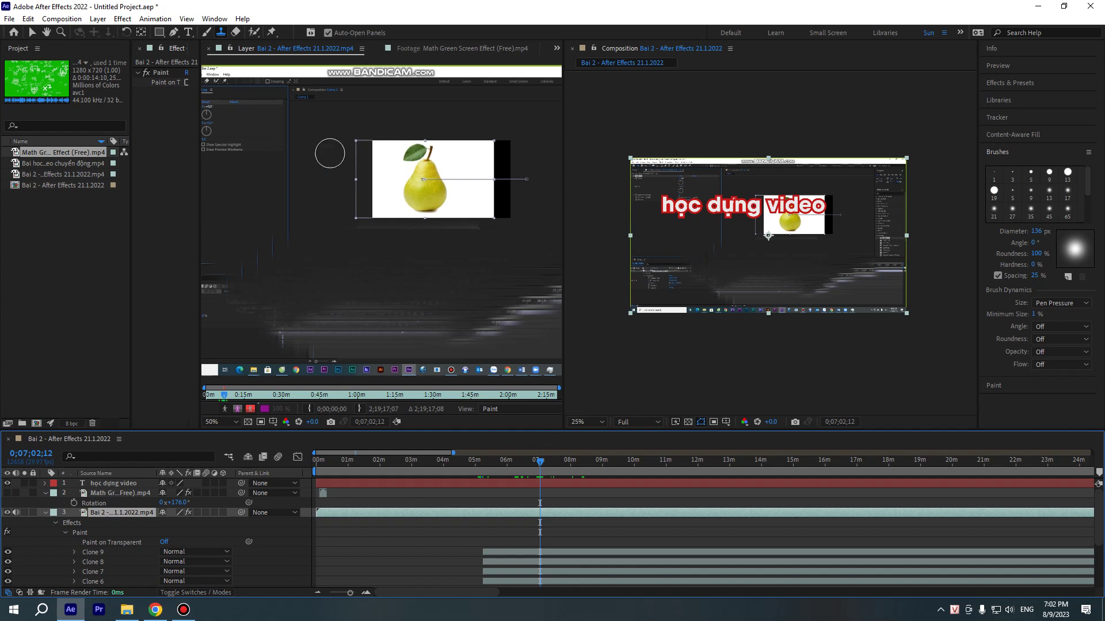
# Delete layer 3's Paint effect and pick the Eraser with a Hard Round 19 brush at 48 px
pyautogui.click(85, 534)
pyautogui.press('Delete')
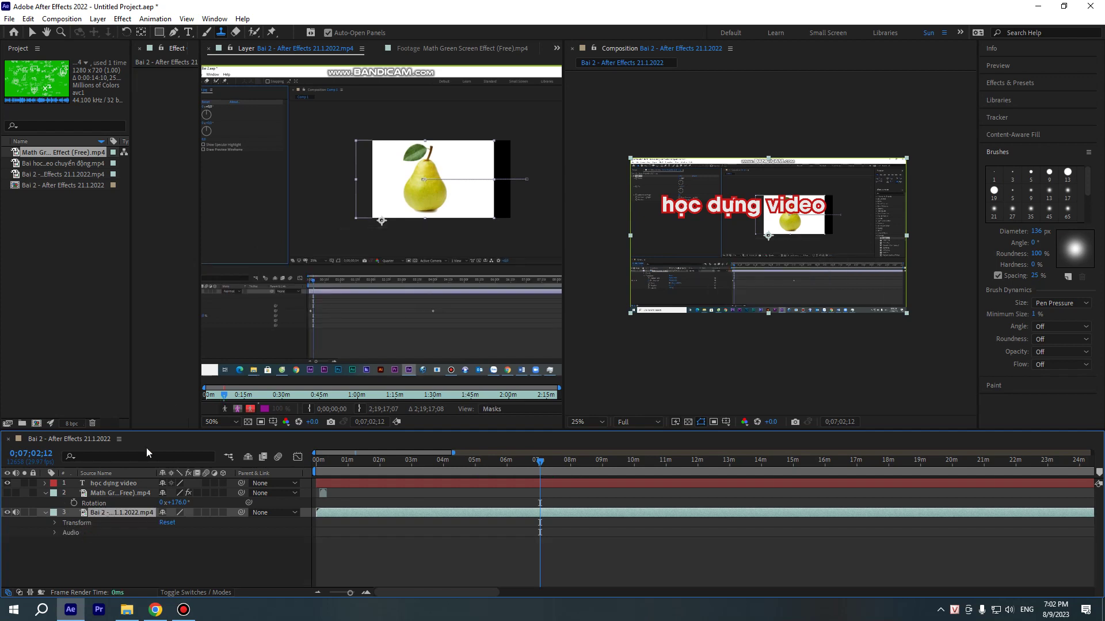
pyautogui.click(235, 31)
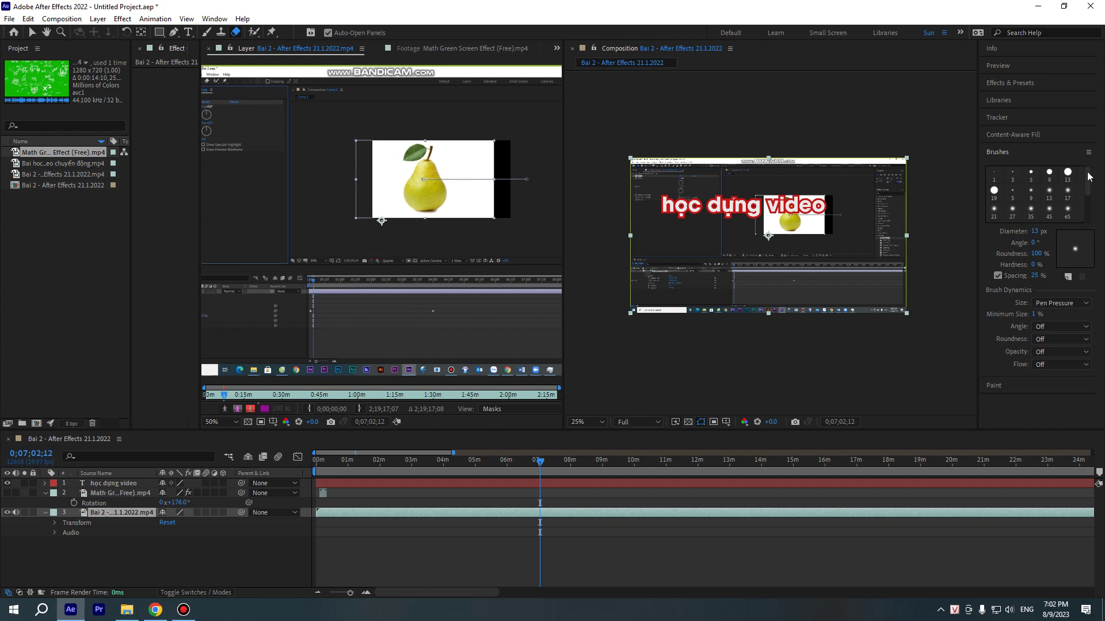
pyautogui.click(1013, 153)
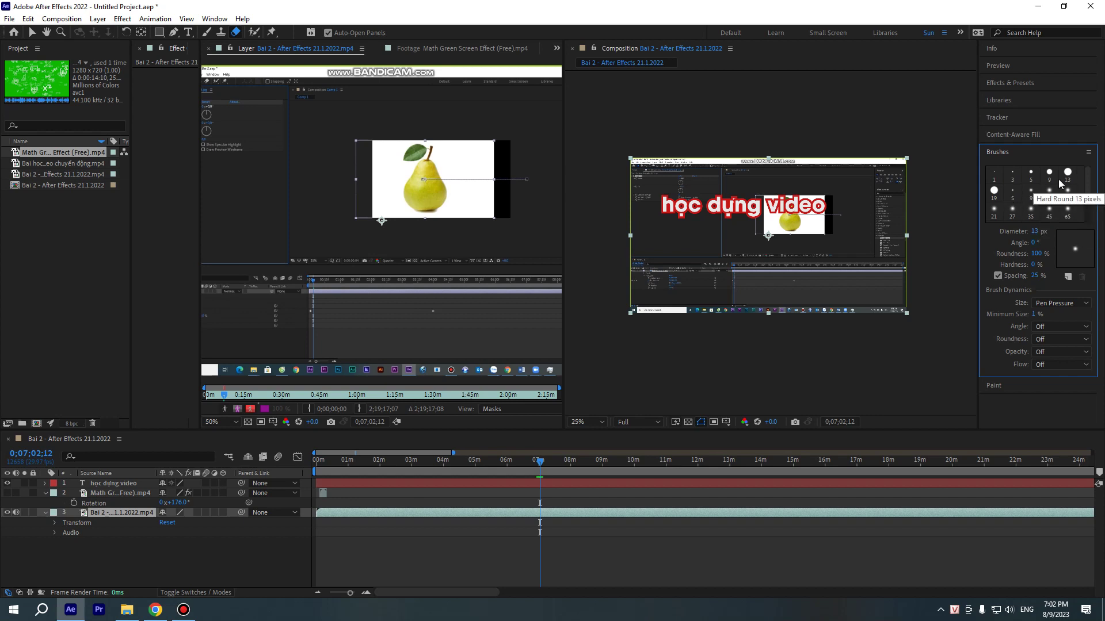
pyautogui.click(994, 191)
pyautogui.moveTo(1034, 231); pyautogui.dragTo(1050, 231)
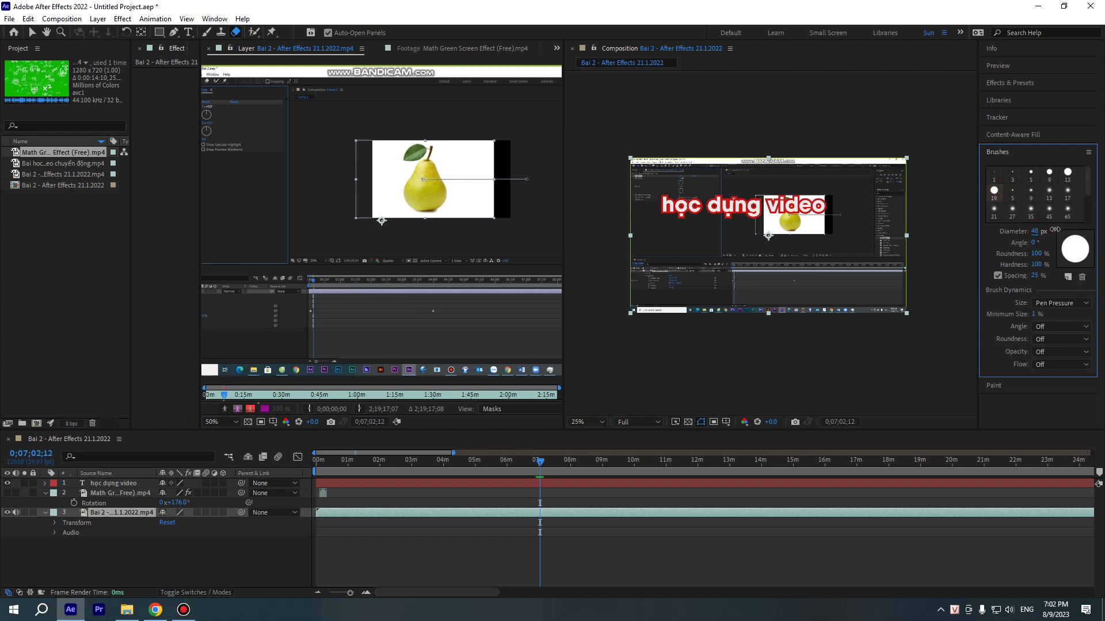
# Erase a large area of the layer and inspect the resulting Eraser 1 stroke
pyautogui.moveTo(302, 138)
pyautogui.mouseDown()
pyautogui.moveTo(302, 227)
pyautogui.moveTo(238, 259)
pyautogui.moveTo(369, 267)
pyautogui.mouseUp()
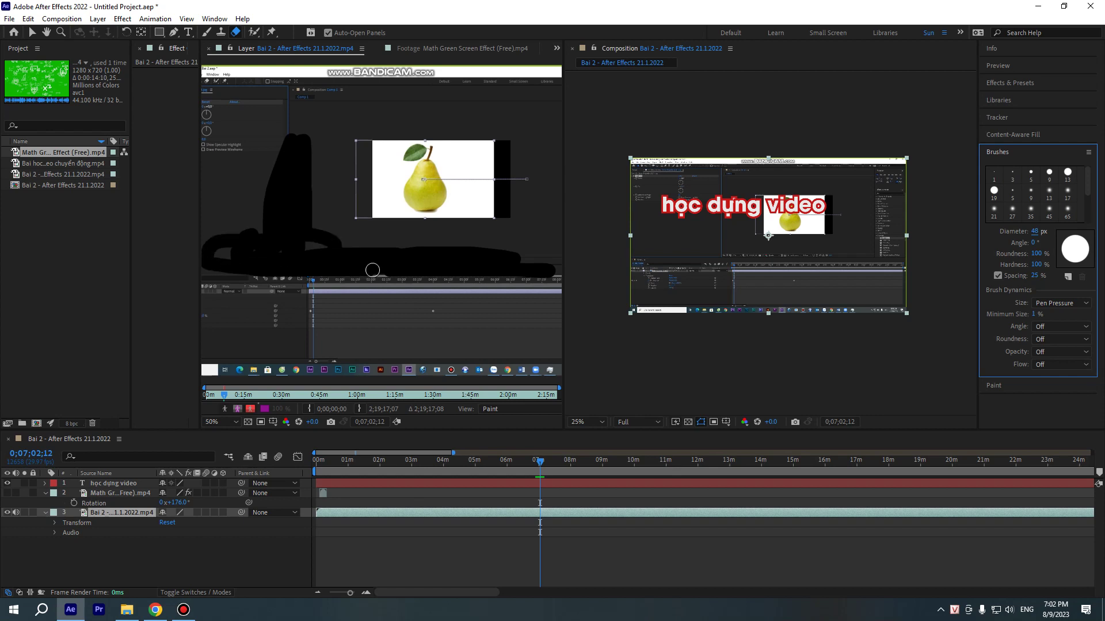
pyautogui.click(64, 533)
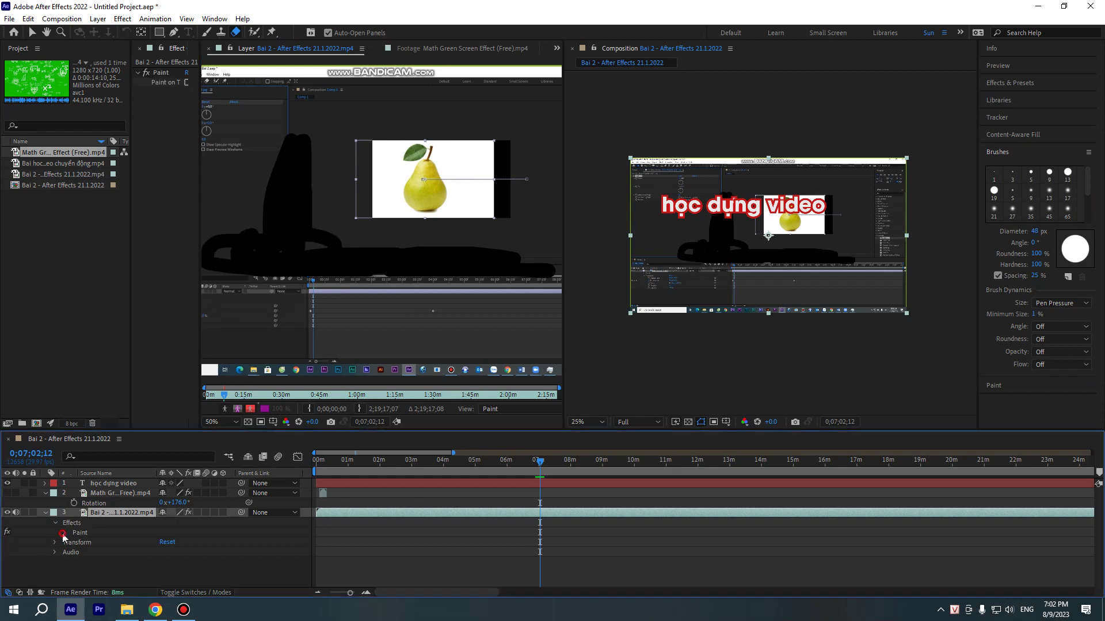
pyautogui.click(83, 553)
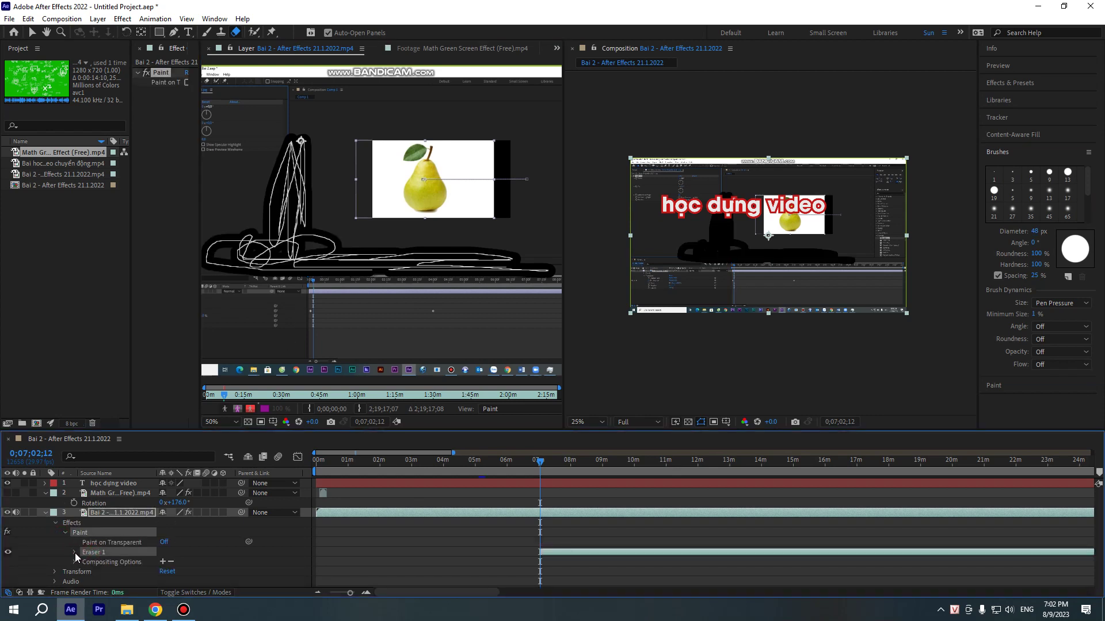
pyautogui.click(75, 554)
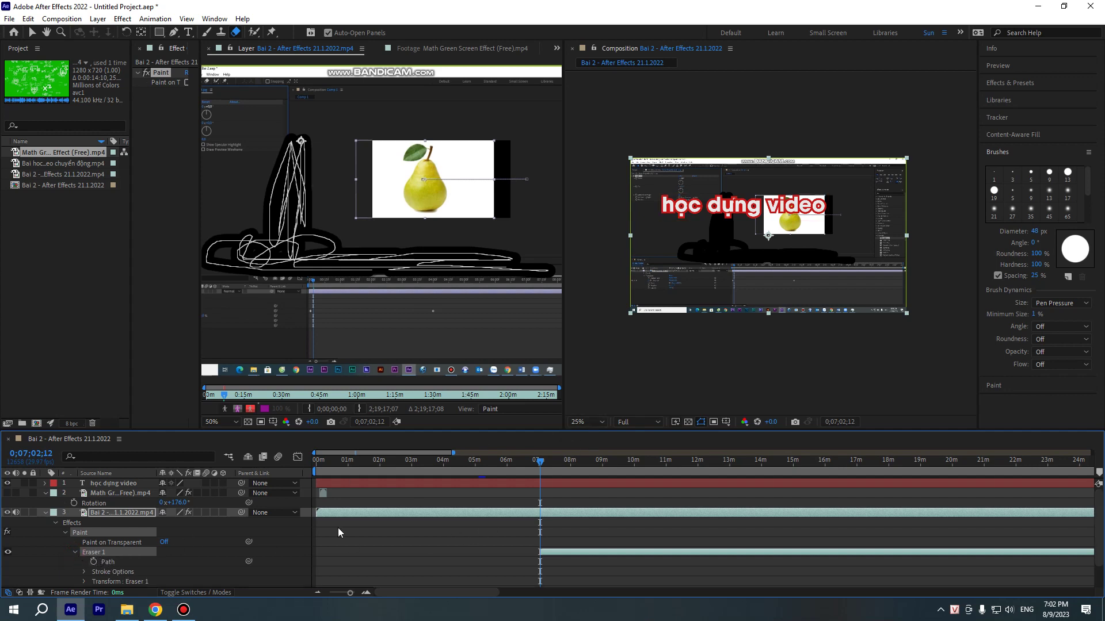
pyautogui.click(364, 512)
pyautogui.click(114, 491)
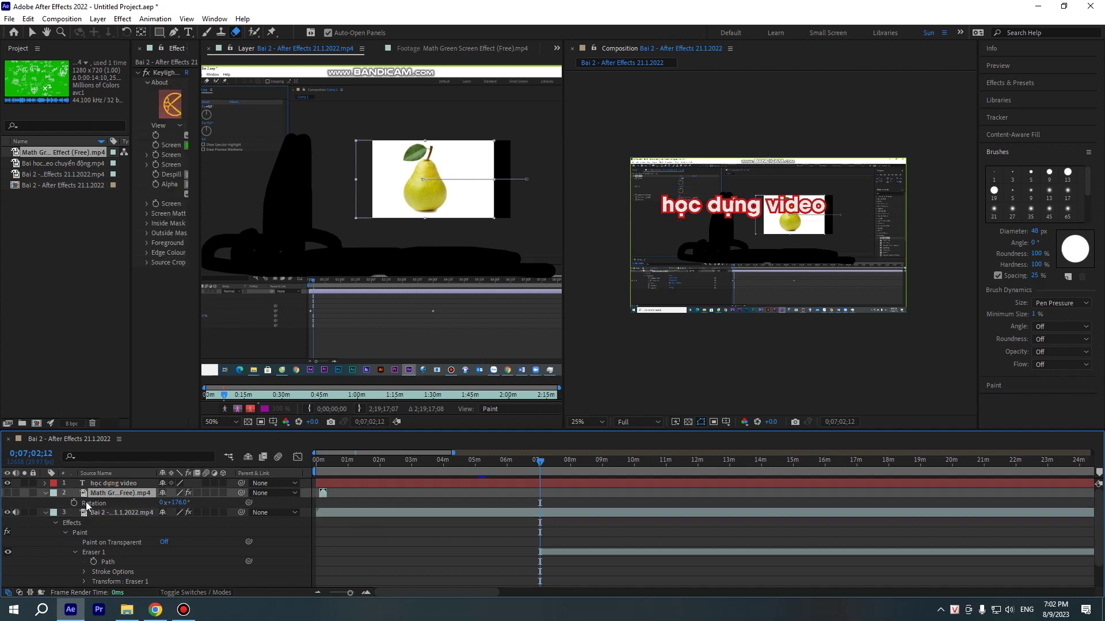
# Create a new solid layer with colour FFFFFF
pyautogui.click(46, 512)
pyautogui.rightClick(181, 550)
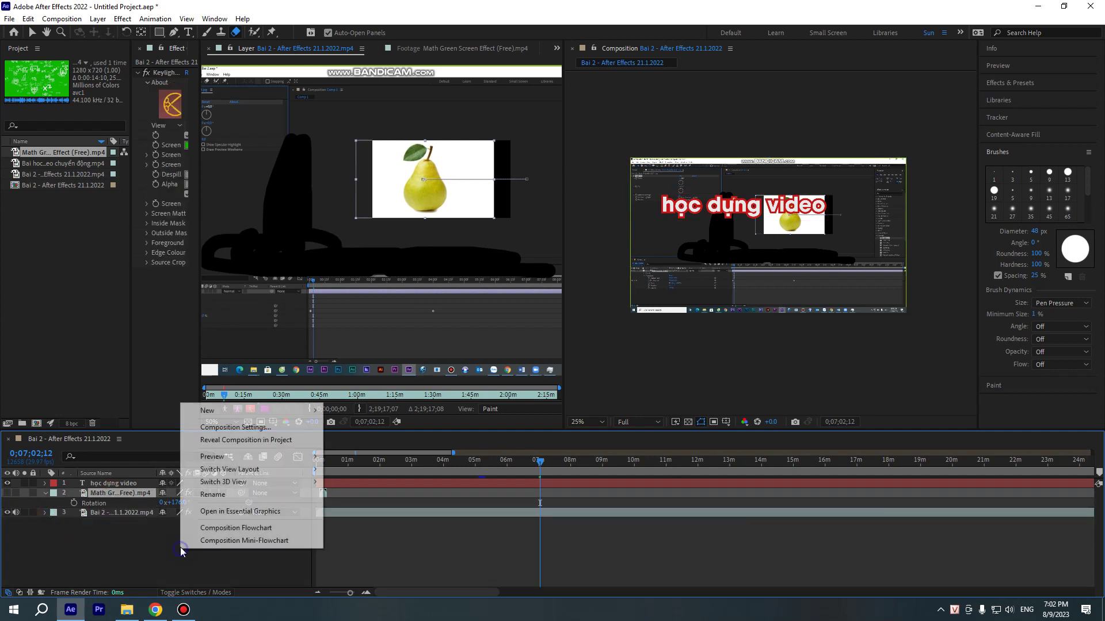
pyautogui.moveTo(217, 410)
pyautogui.click(388, 439)
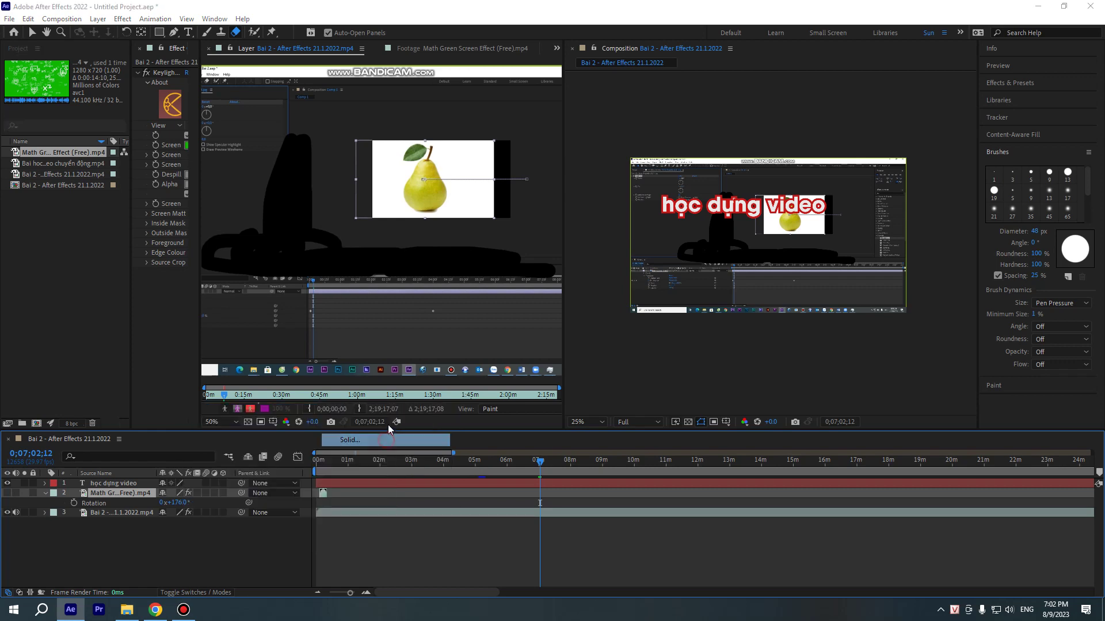
pyautogui.write('ffffff')
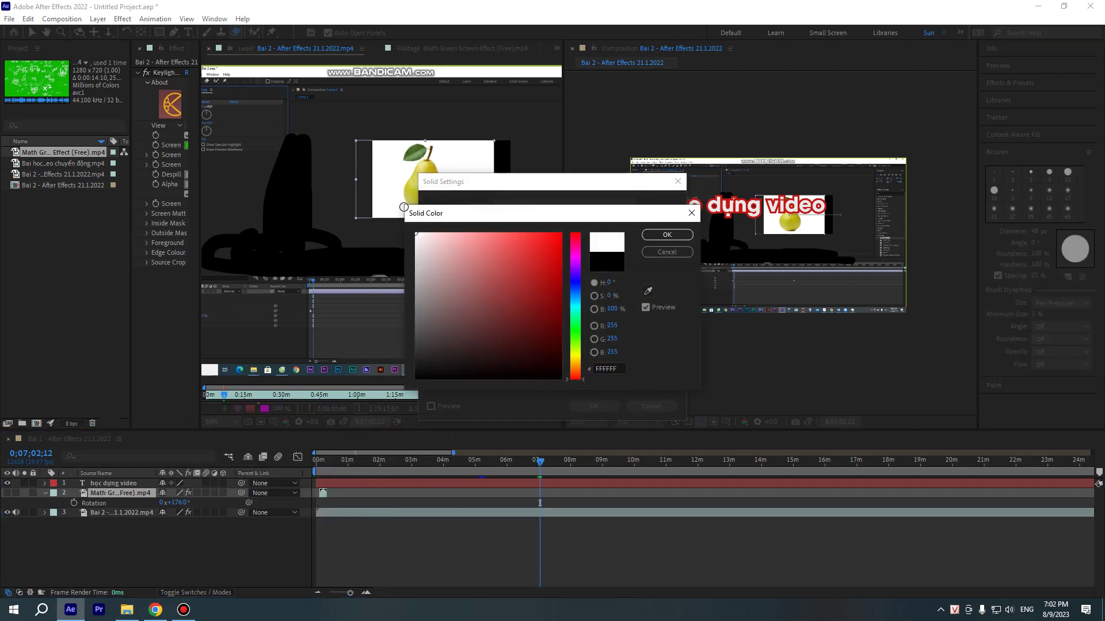
pyautogui.click(667, 235)
pyautogui.click(606, 406)
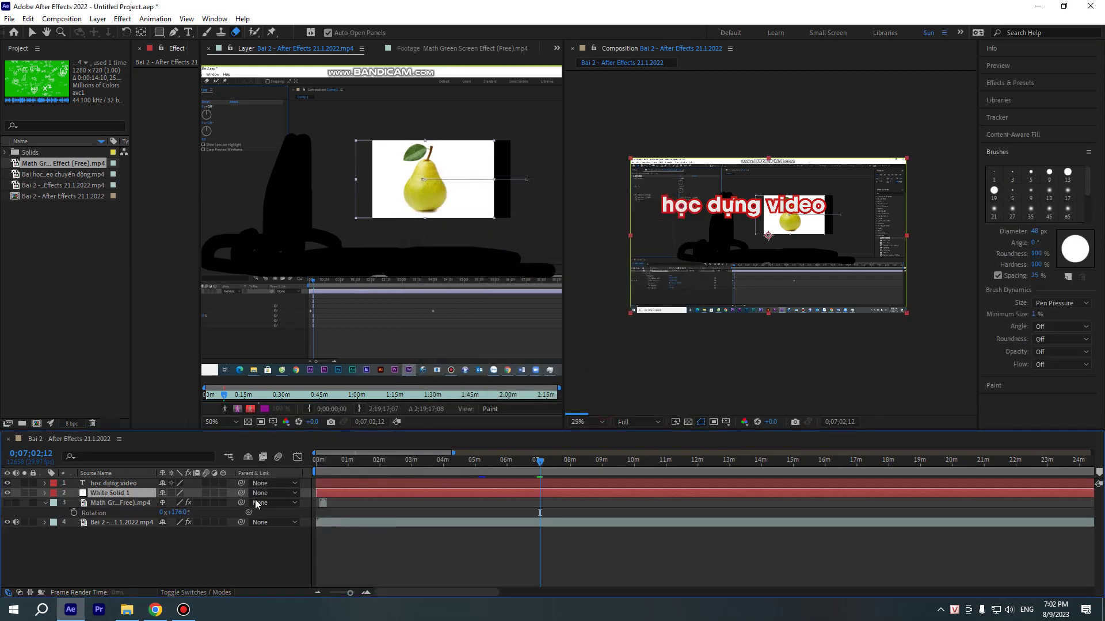
# Move White Solid 1 to the bottom of the stack and hide the green-screen layer
pyautogui.moveTo(84, 496); pyautogui.dragTo(111, 545)
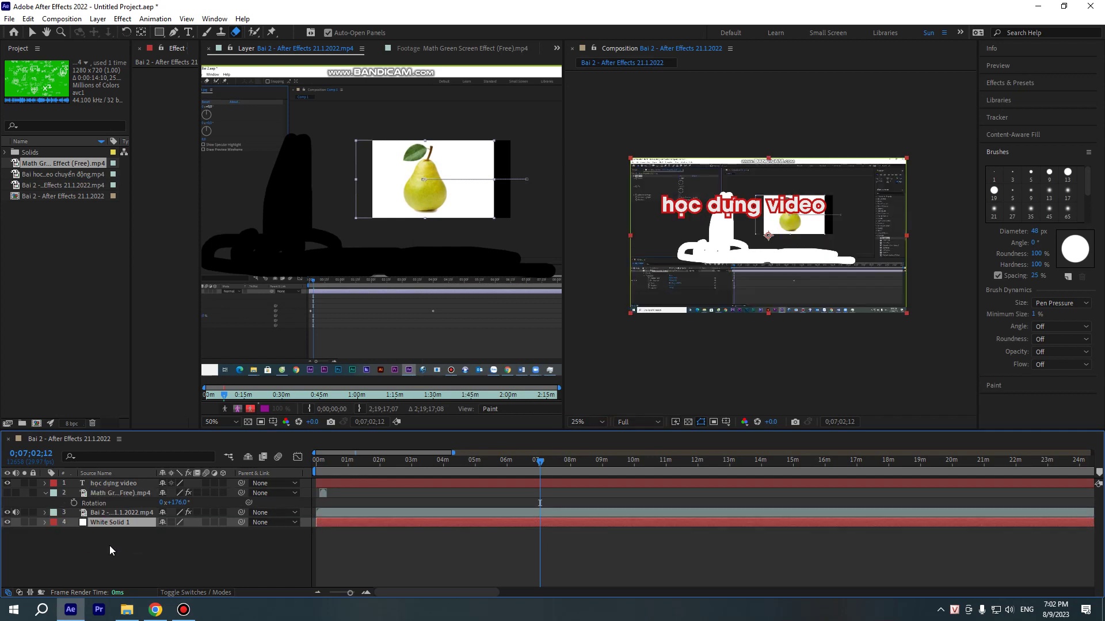
pyautogui.click(92, 493)
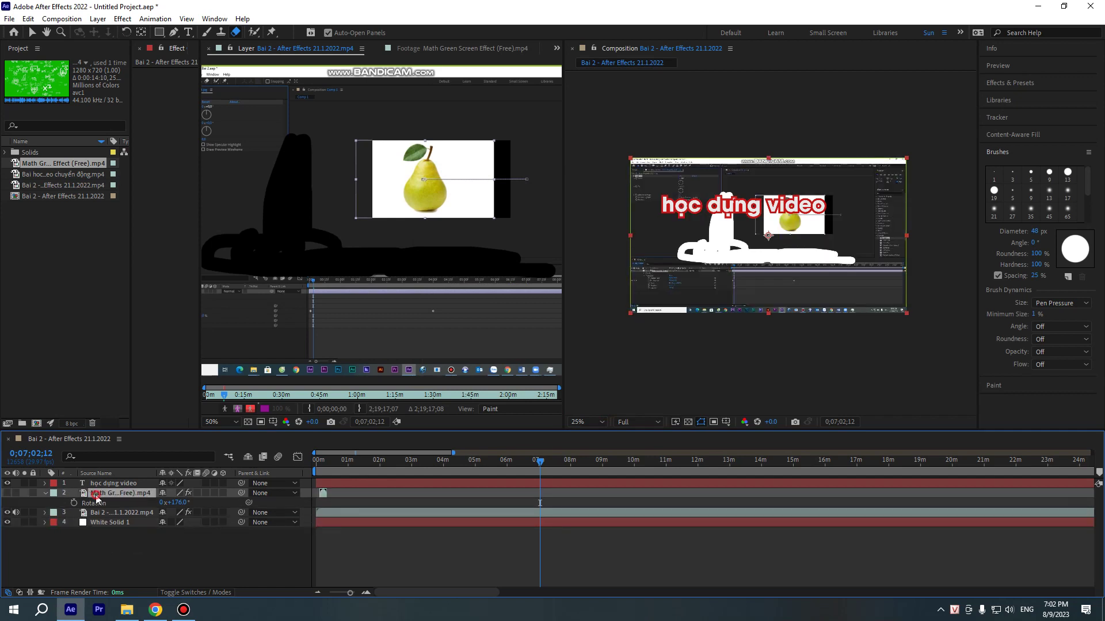
pyautogui.click(7, 493)
pyautogui.click(354, 522)
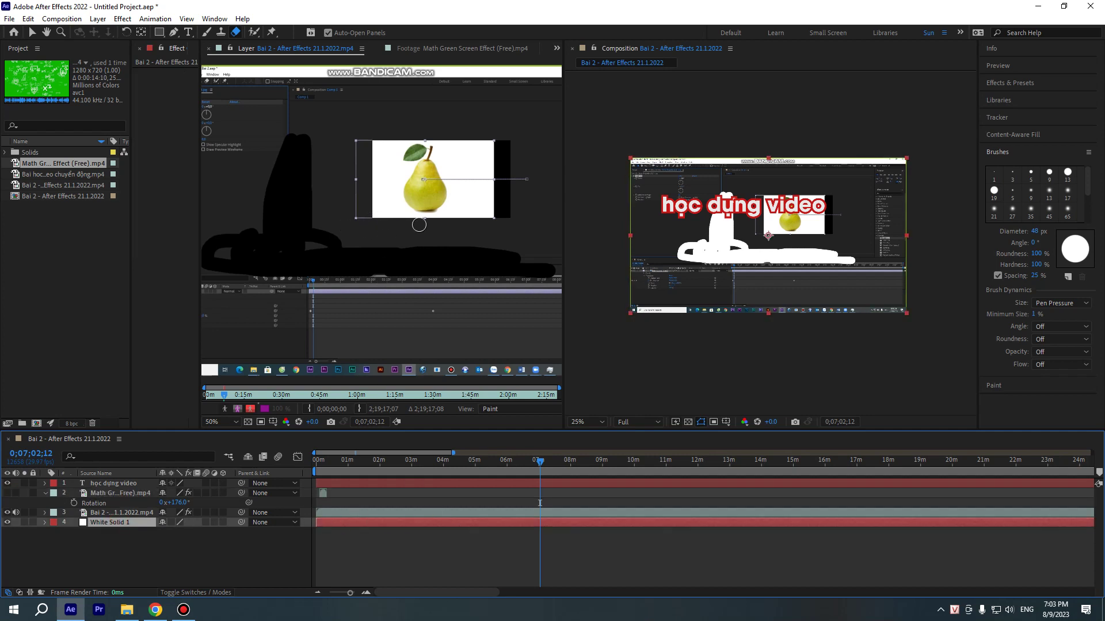
# Add two more eraser strokes, then delete Eraser 3, Eraser 2 and Eraser 1 from layer 3
pyautogui.moveTo(351, 289)
pyautogui.mouseDown()
pyautogui.moveTo(380, 298)
pyautogui.moveTo(297, 297)
pyautogui.mouseUp()
pyautogui.moveTo(540, 464)
pyautogui.mouseDown()
pyautogui.moveTo(519, 463)
pyautogui.moveTo(573, 465)
pyautogui.mouseUp()
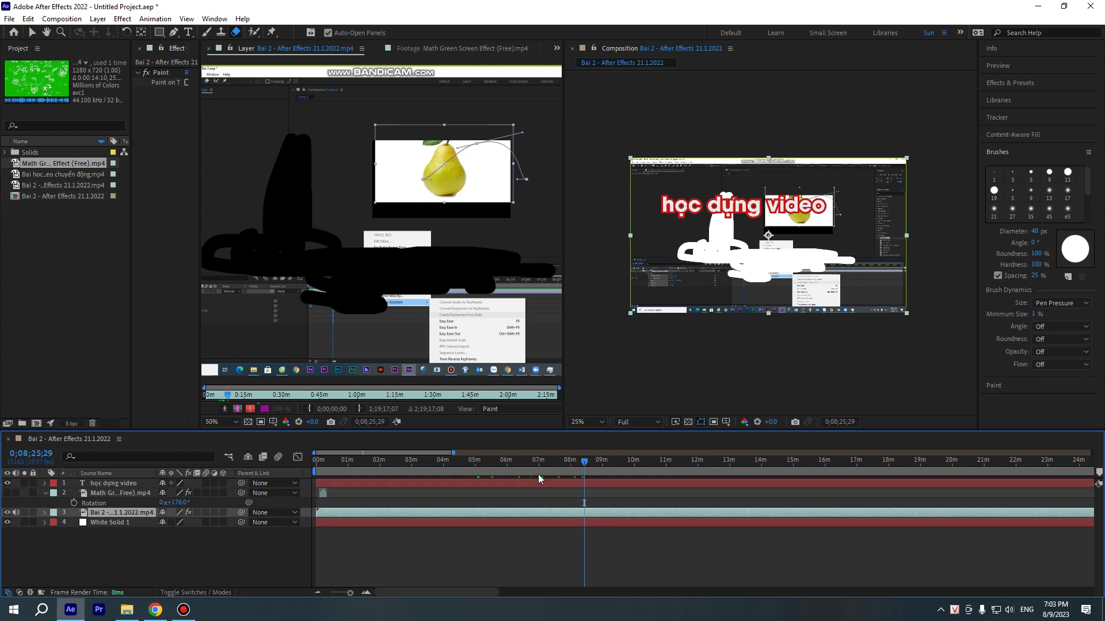
pyautogui.click(46, 514)
pyautogui.click(583, 523)
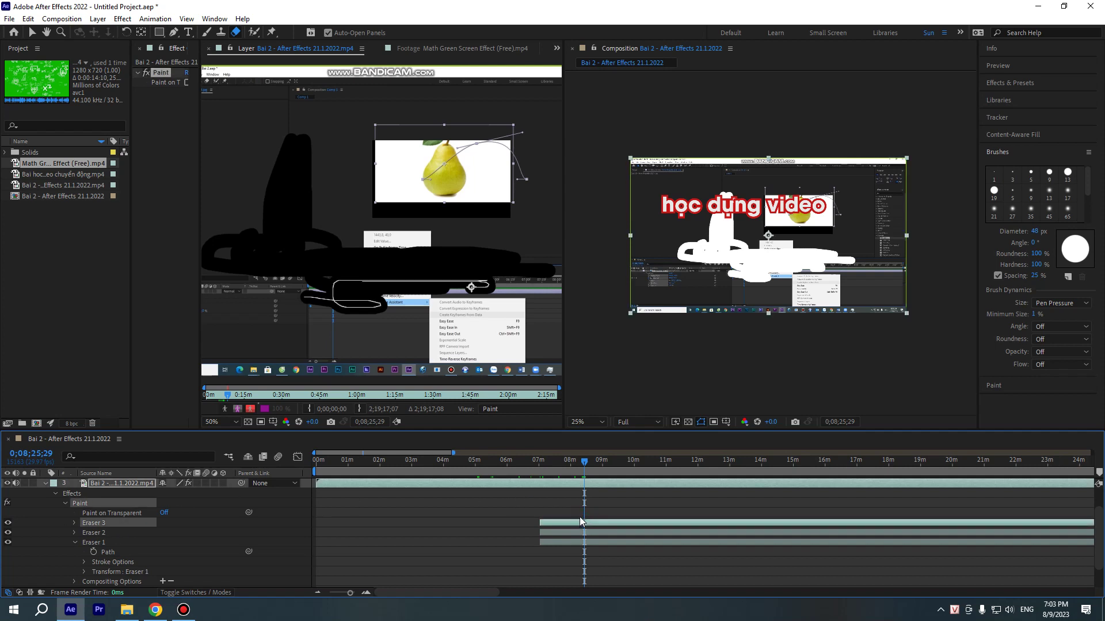
pyautogui.press('Delete')
pyautogui.click(582, 522)
pyautogui.press('Delete')
pyautogui.click(585, 523)
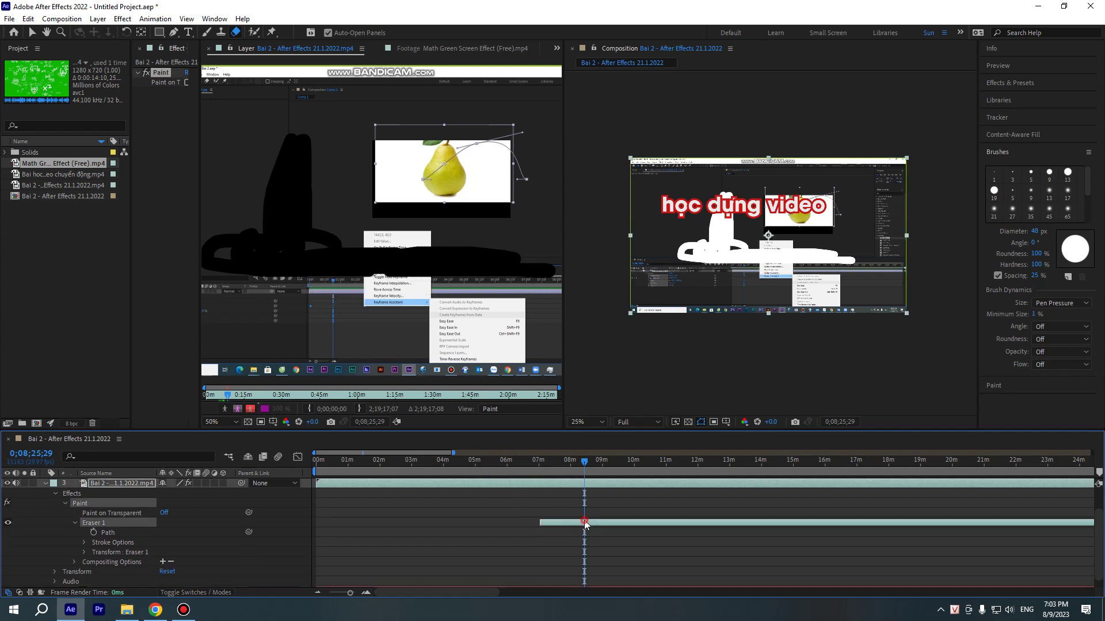
pyautogui.press('Delete')
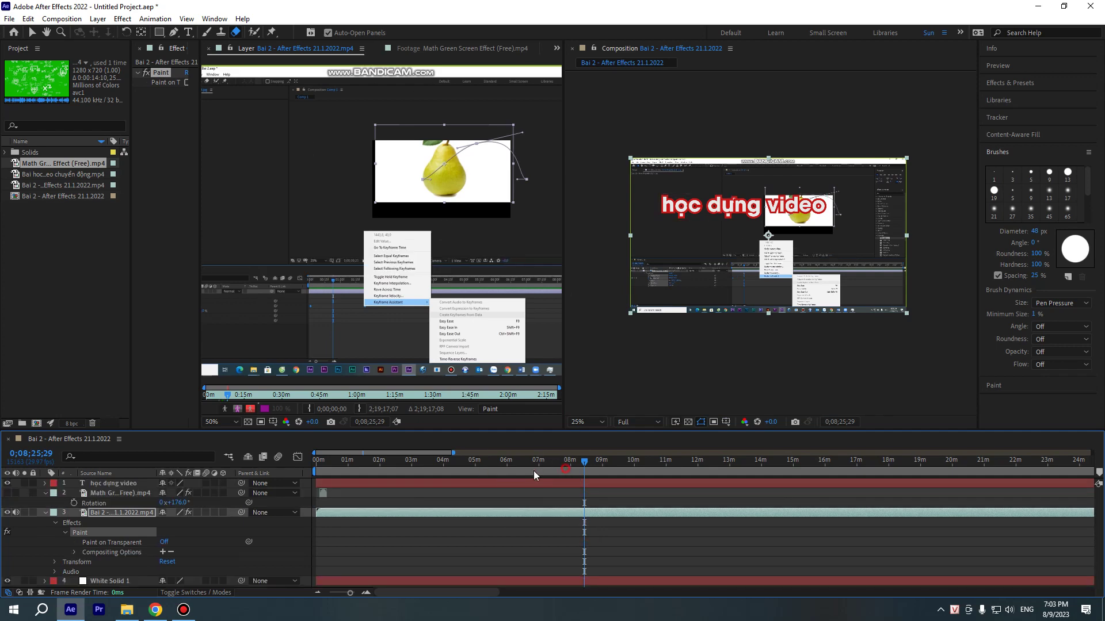
pyautogui.click(362, 472)
pyautogui.moveTo(361, 473); pyautogui.dragTo(548, 469)
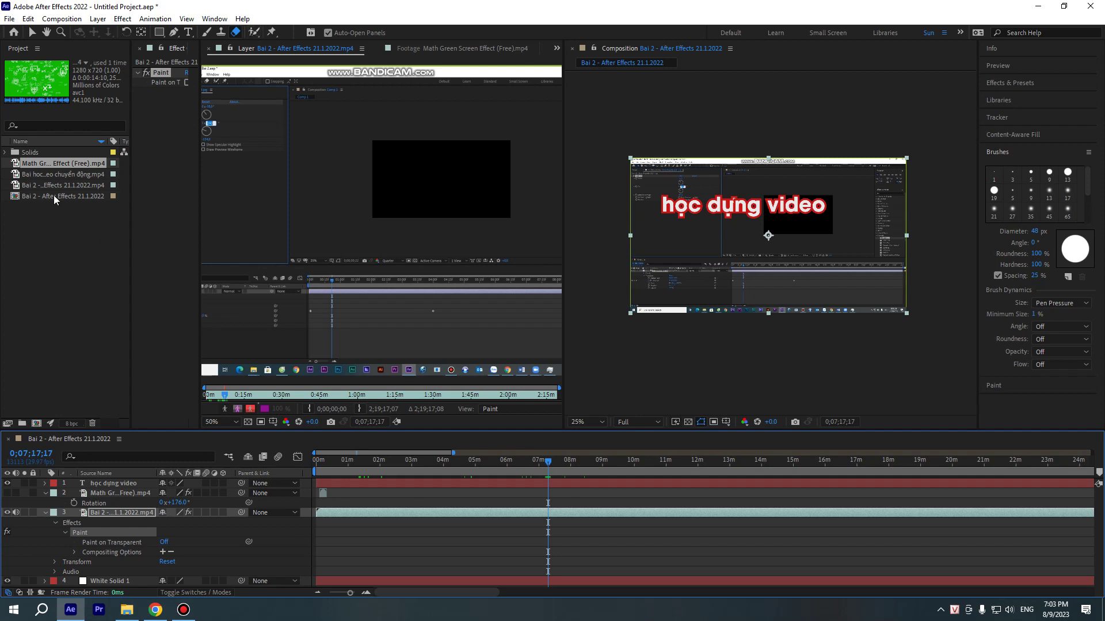
# Preview 'Kỹ Xảo Điện Ảnh - VFX Showreel 2021.mp4' in Explorer, then drag it into the Project panel
pyautogui.hotkey('alt', 'Tab')
pyautogui.click(545, 345)
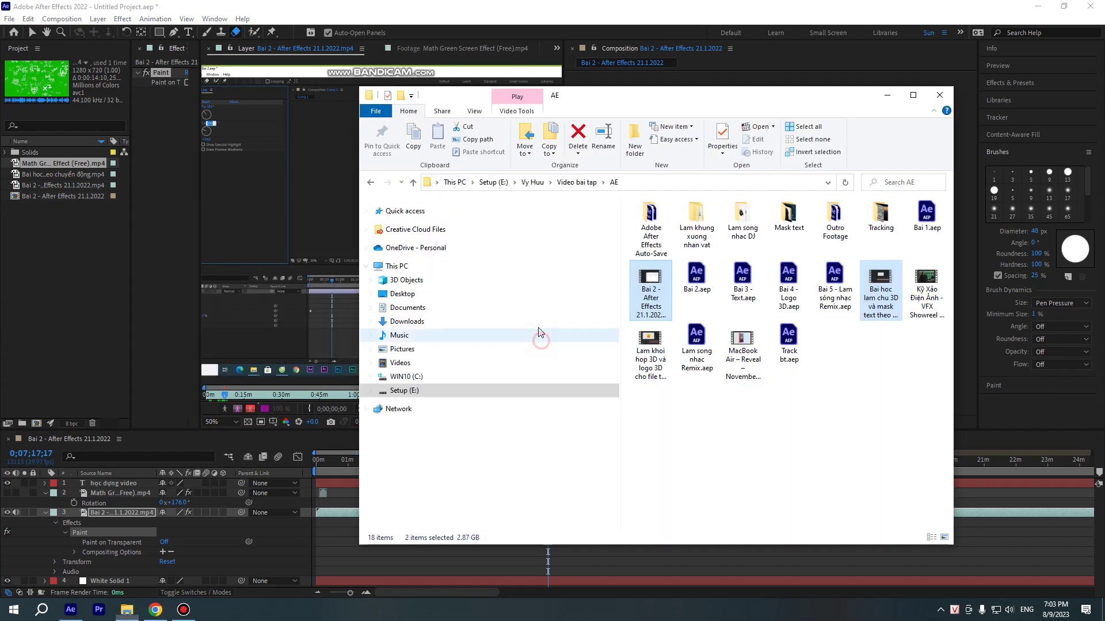
pyautogui.click(737, 428)
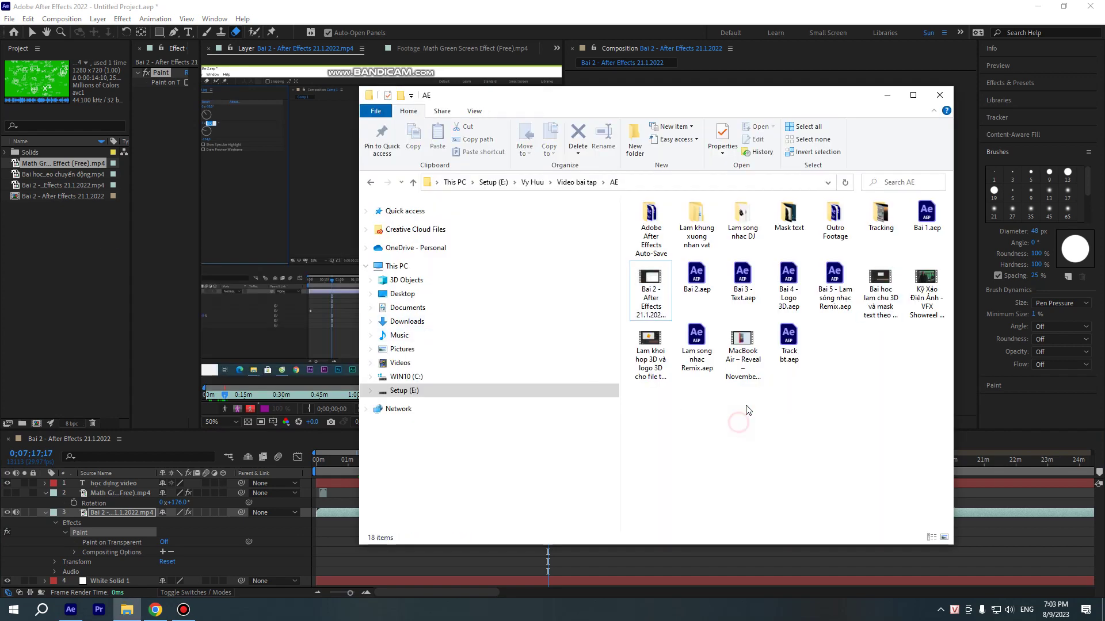
pyautogui.click(916, 286)
pyautogui.doubleClick(916, 286)
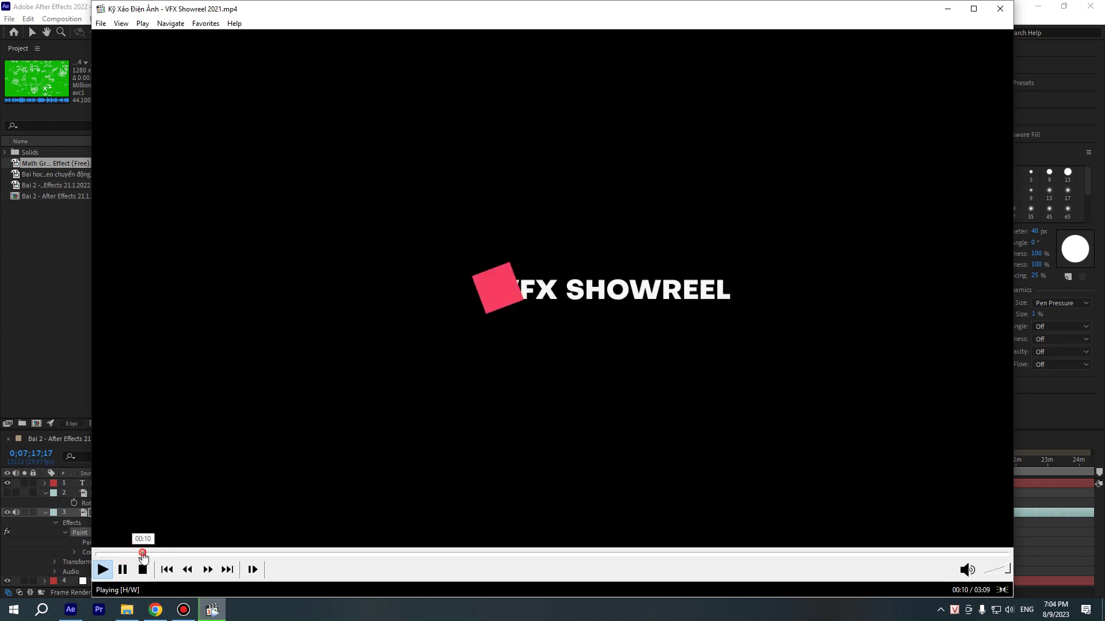
pyautogui.click(170, 553)
pyautogui.click(196, 555)
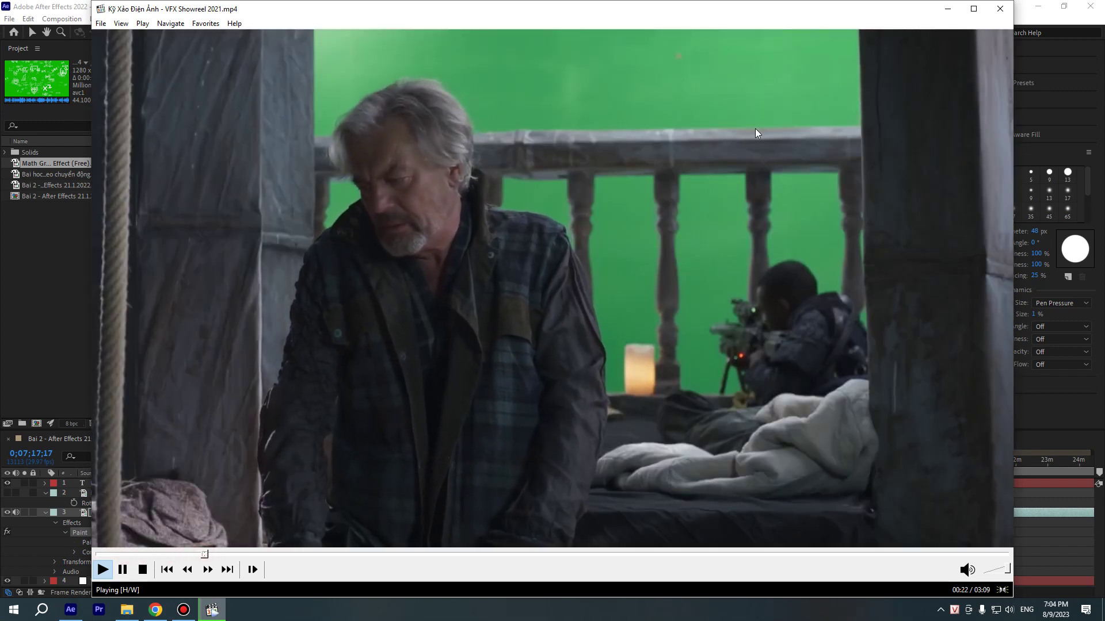
pyautogui.click(1000, 8)
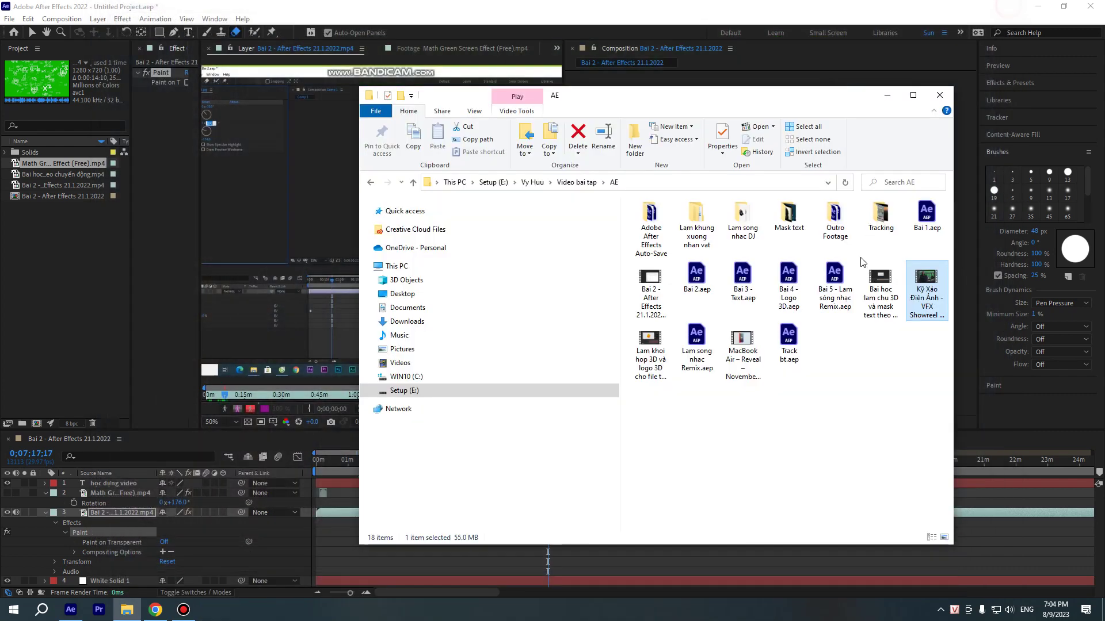
pyautogui.moveTo(926, 280); pyautogui.dragTo(70, 256)
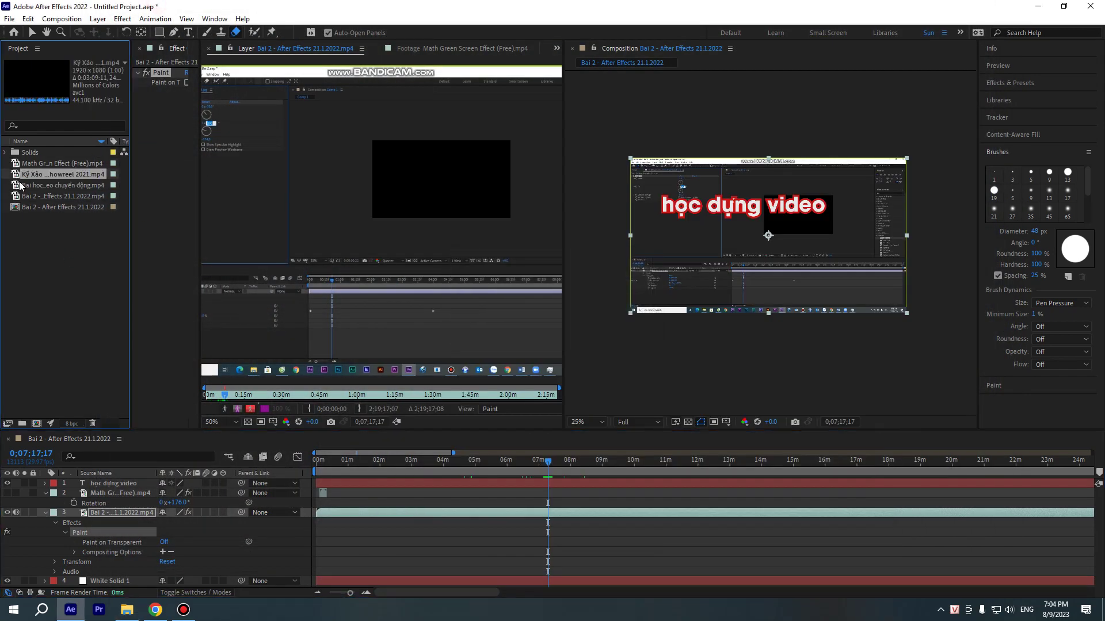
# Preview the VFX Showreel footage, then drag it onto Create New Composition
pyautogui.click(101, 316)
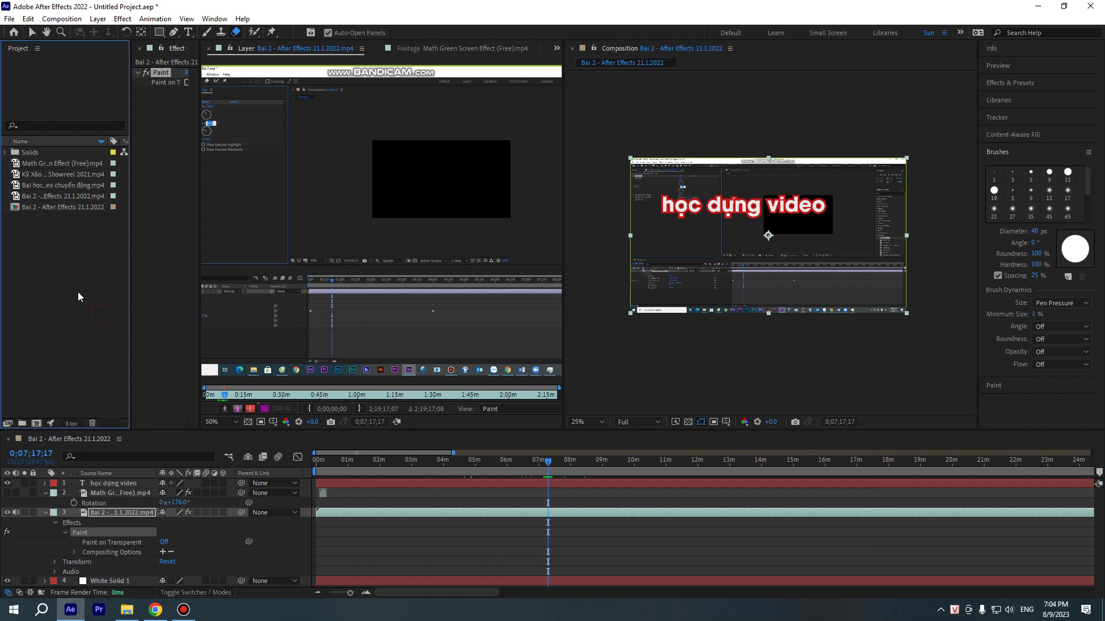
pyautogui.doubleClick(23, 176)
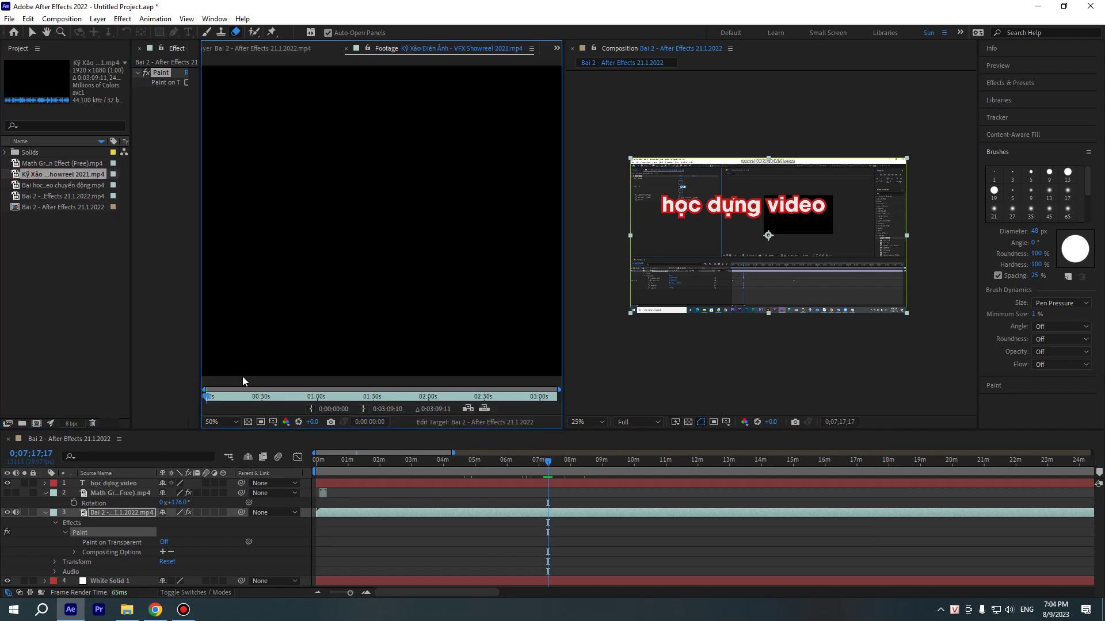
pyautogui.moveTo(229, 398); pyautogui.dragTo(249, 399)
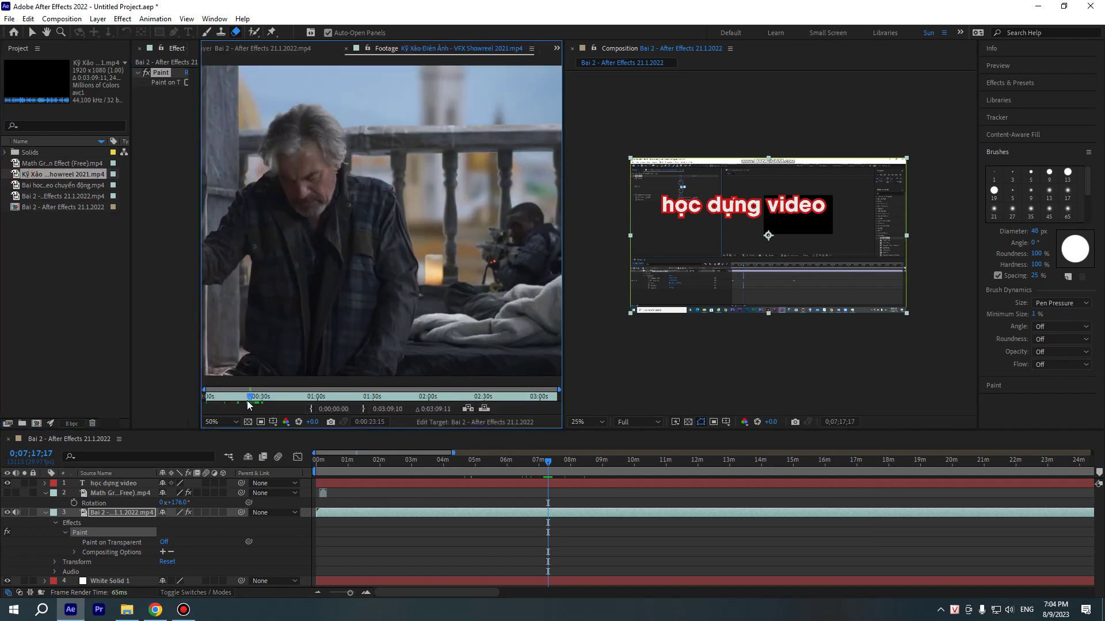
pyautogui.click(40, 177)
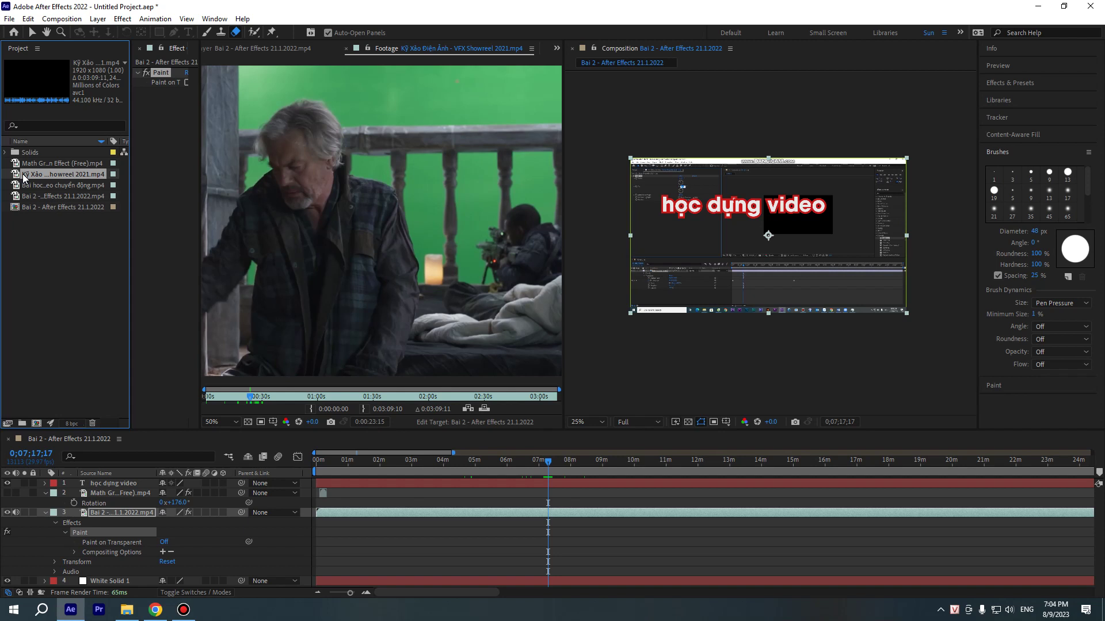
pyautogui.moveTo(24, 178); pyautogui.dragTo(39, 425)
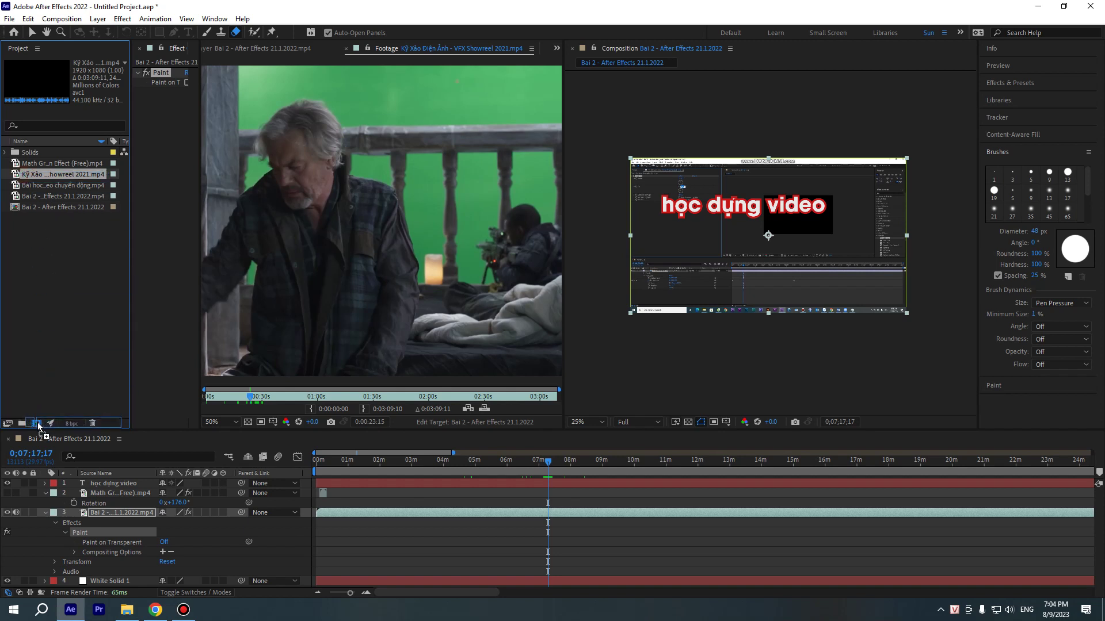
pyautogui.moveTo(39, 426); pyautogui.dragTo(39, 426)
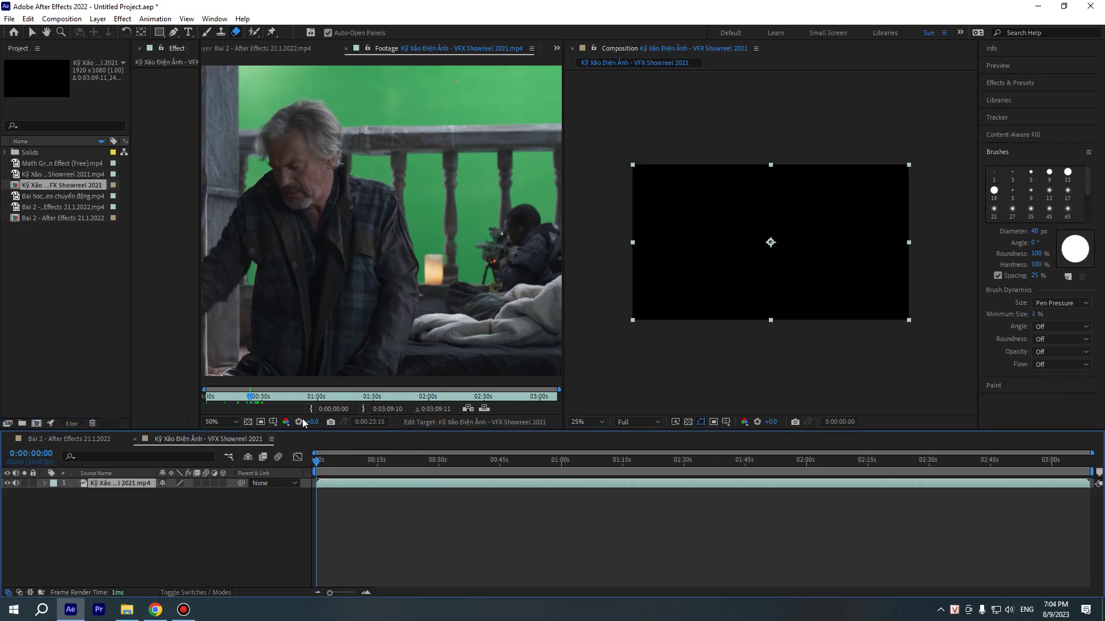
# Scrub the showreel to the balcony shot at 0:00:21:06 and select the Roto Brush tool
pyautogui.moveTo(342, 475); pyautogui.dragTo(1016, 536)
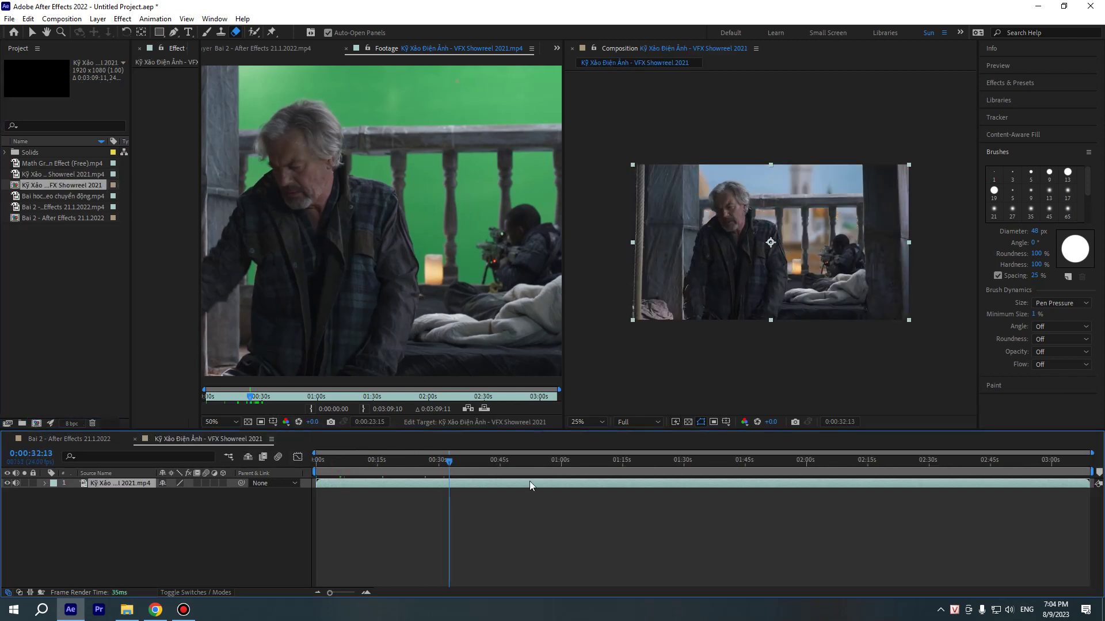
pyautogui.moveTo(554, 460)
pyautogui.mouseDown()
pyautogui.moveTo(382, 463)
pyautogui.moveTo(426, 461)
pyautogui.mouseUp()
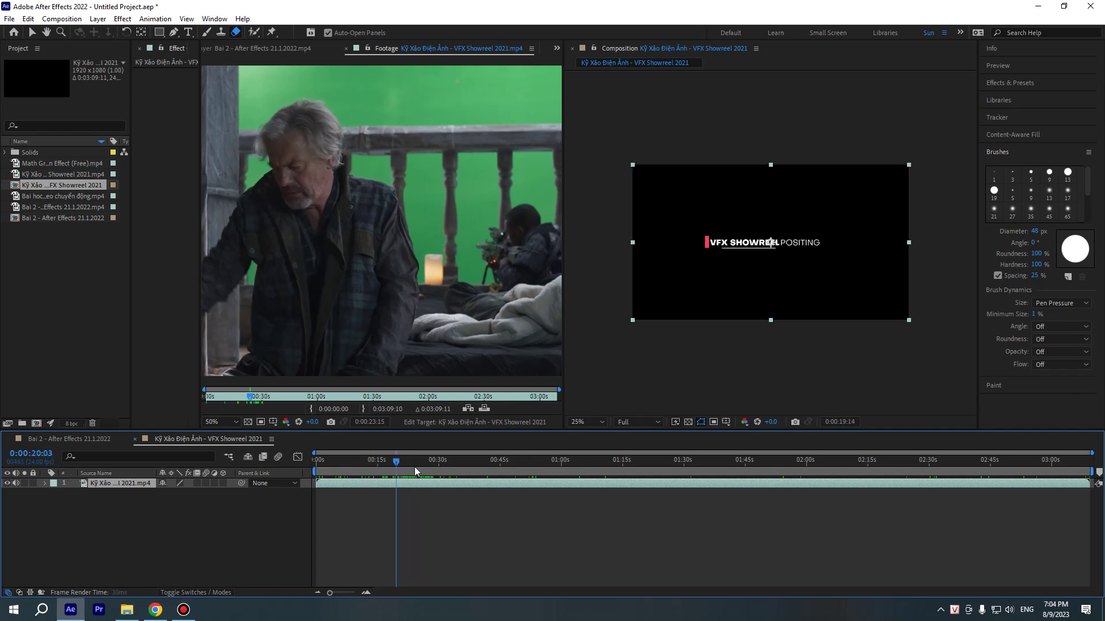
pyautogui.moveTo(427, 461)
pyautogui.mouseDown()
pyautogui.moveTo(476, 477)
pyautogui.moveTo(411, 478)
pyautogui.mouseUp()
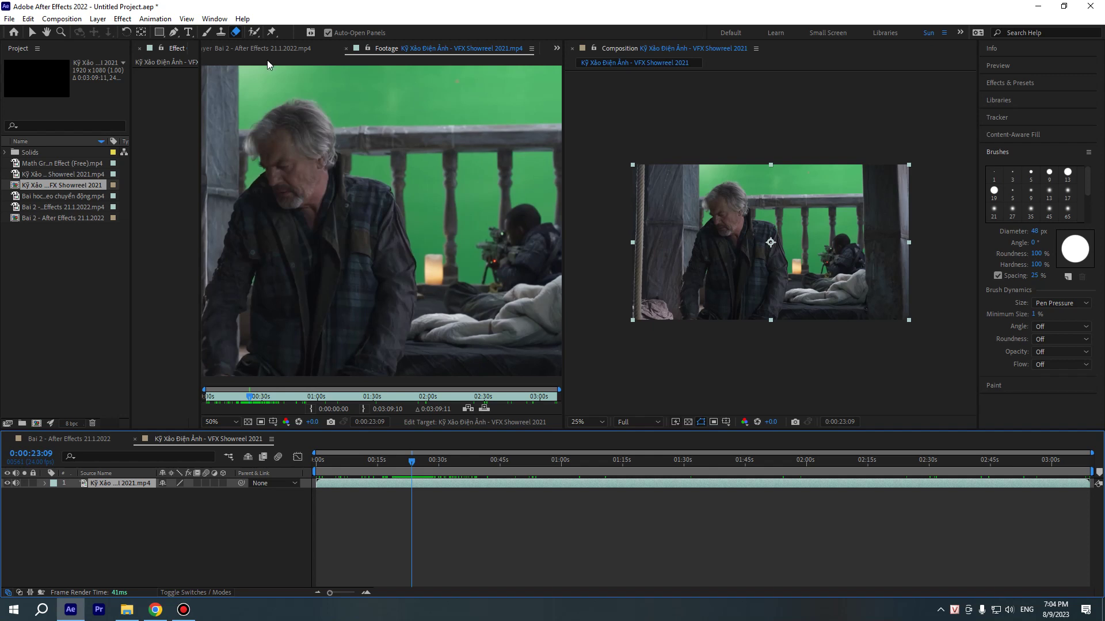
pyautogui.click(254, 33)
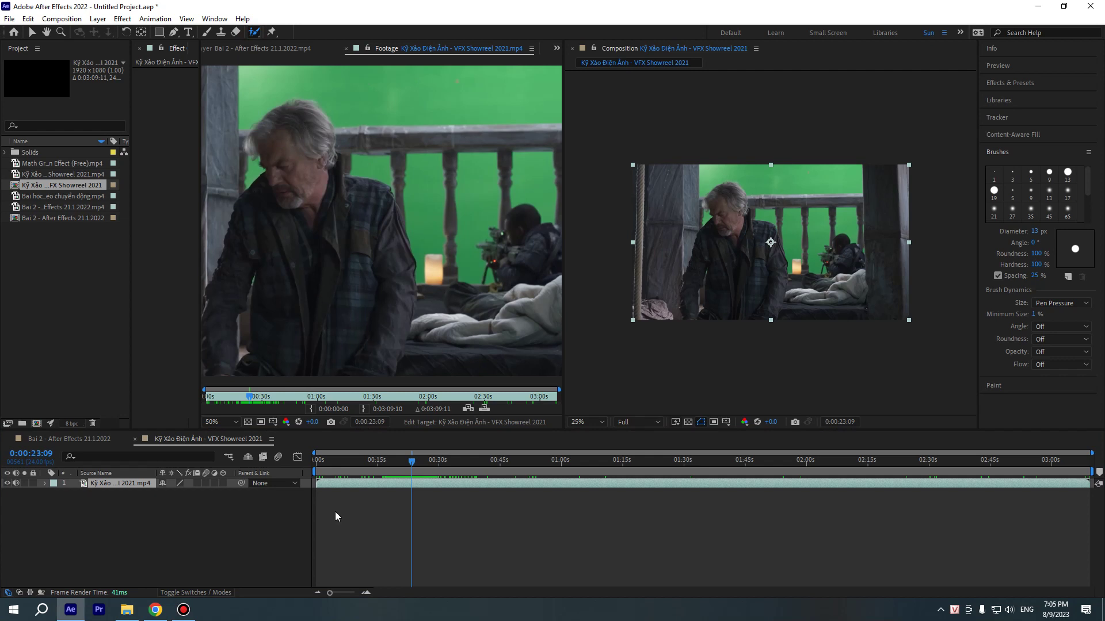
pyautogui.moveTo(402, 468); pyautogui.dragTo(402, 482)
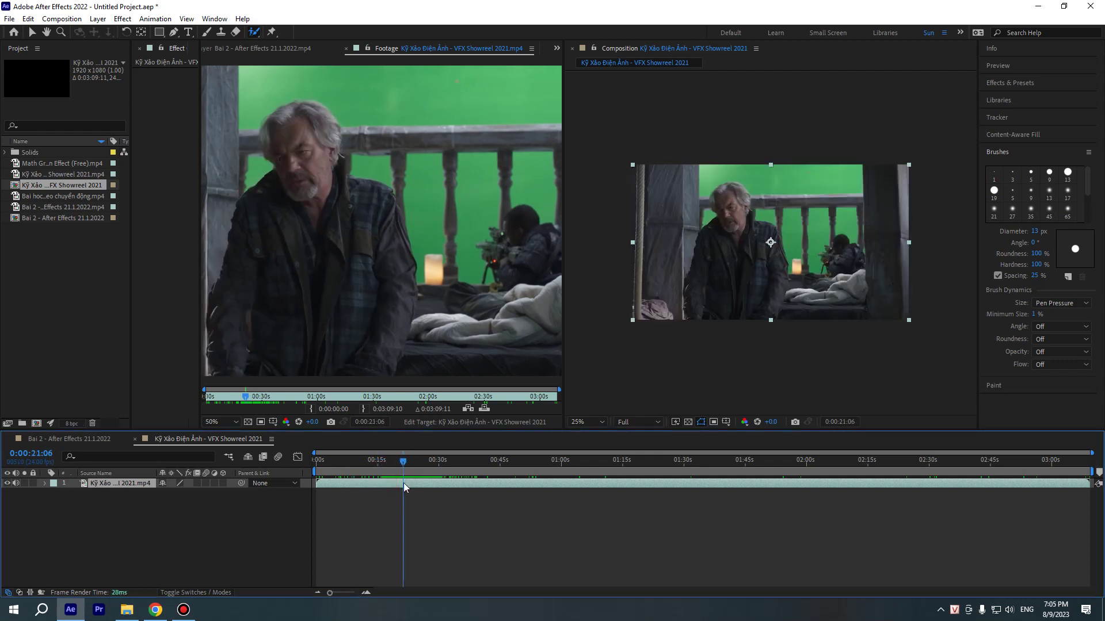
# Split the showreel layer at 0:00:21:06 with Ctrl+Shift+D, undoing and redoing the split once
pyautogui.hotkey('ctrl', 'shift', 'd')
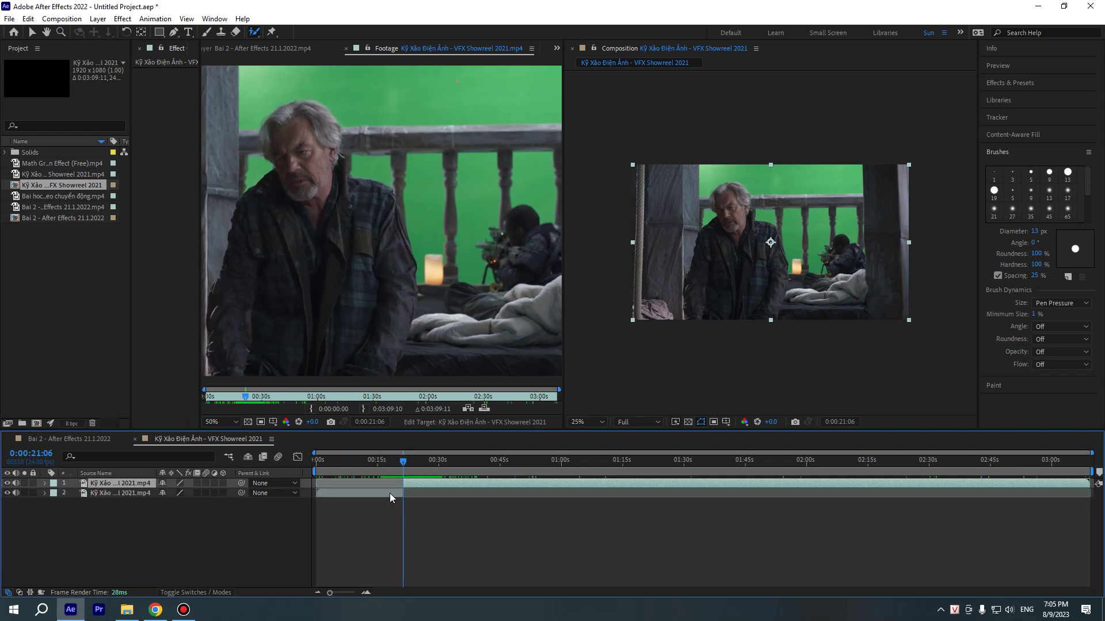
pyautogui.click(389, 492)
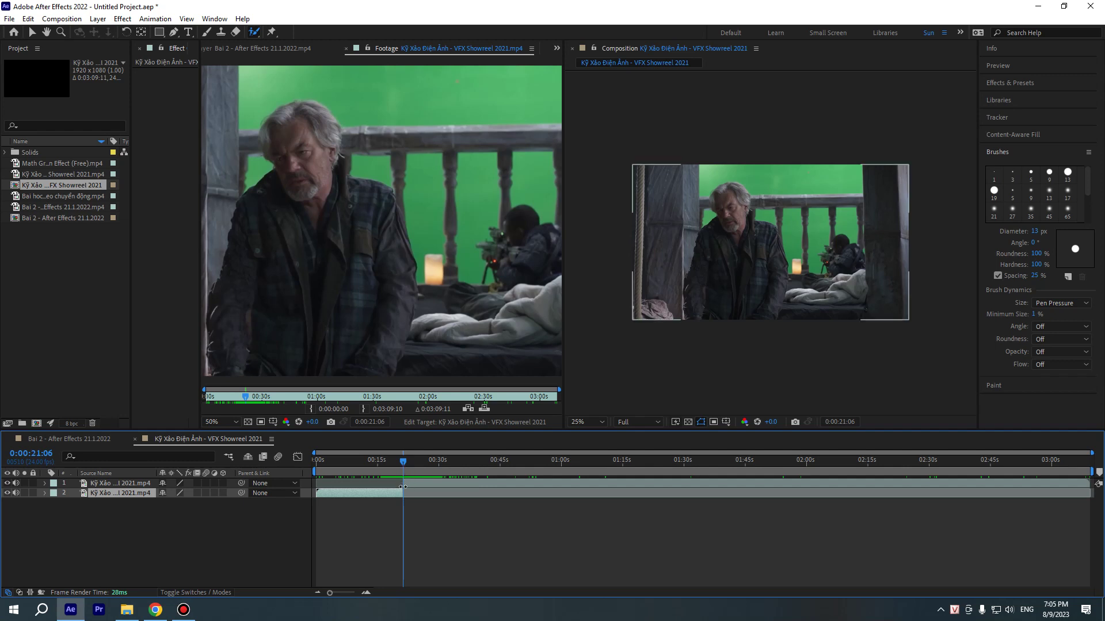
pyautogui.click(392, 492)
pyautogui.click(413, 485)
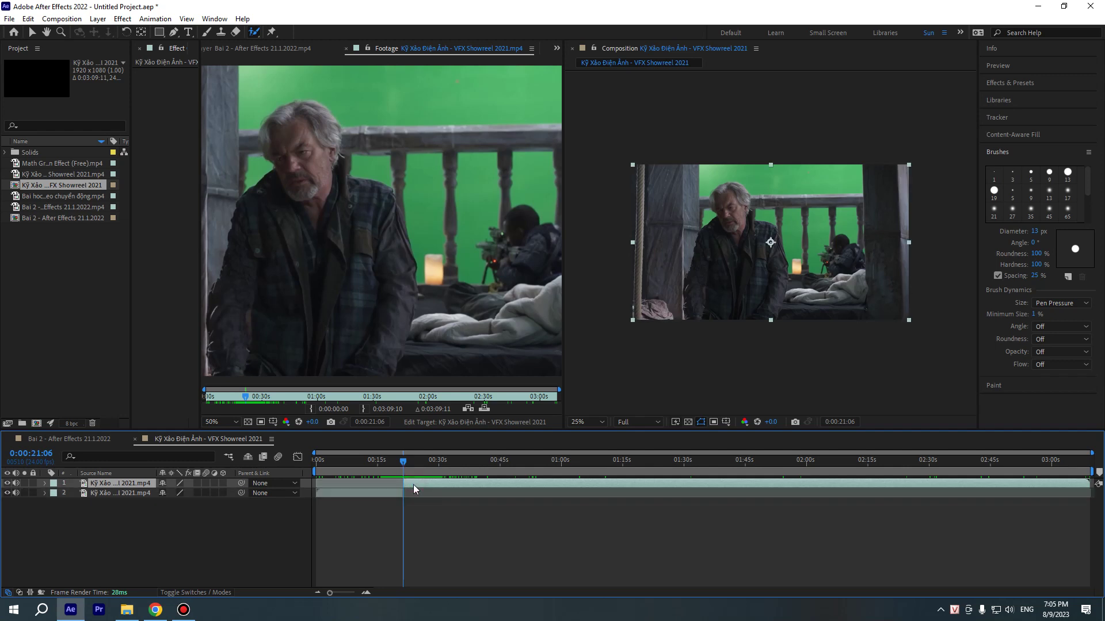
pyautogui.hotkey('ctrl', 'z')
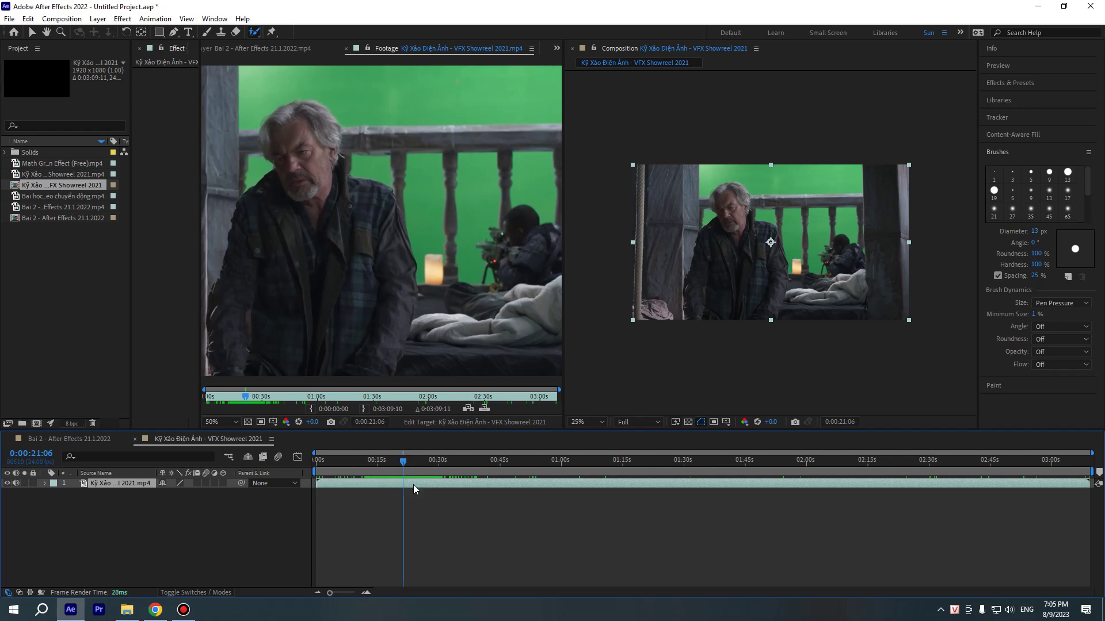
pyautogui.hotkey('ctrl', 'shift', 'd')
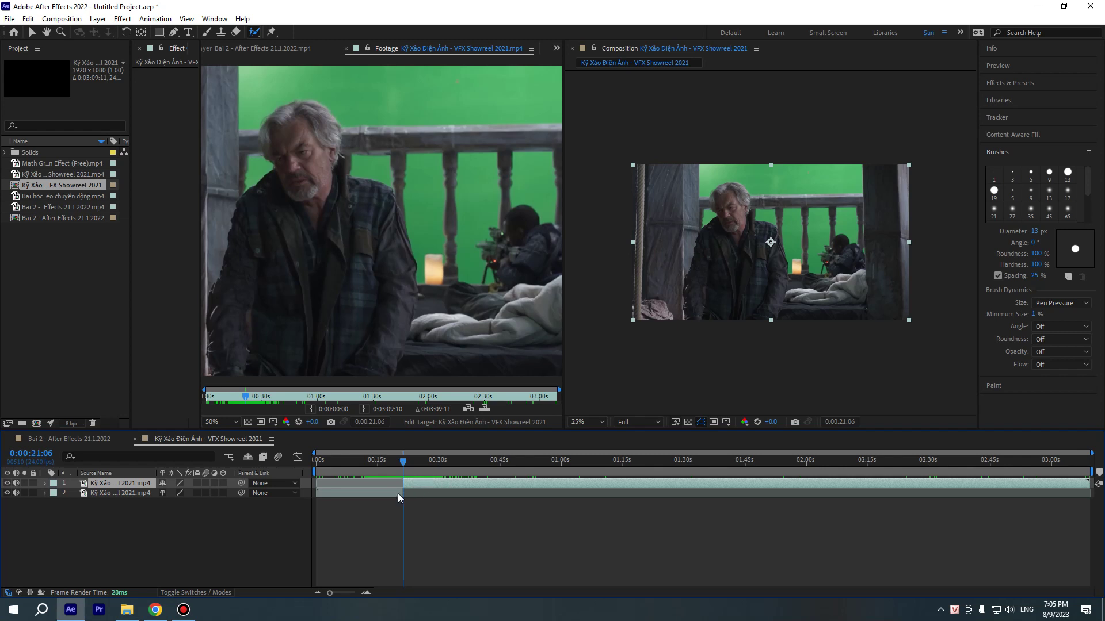
pyautogui.click(392, 494)
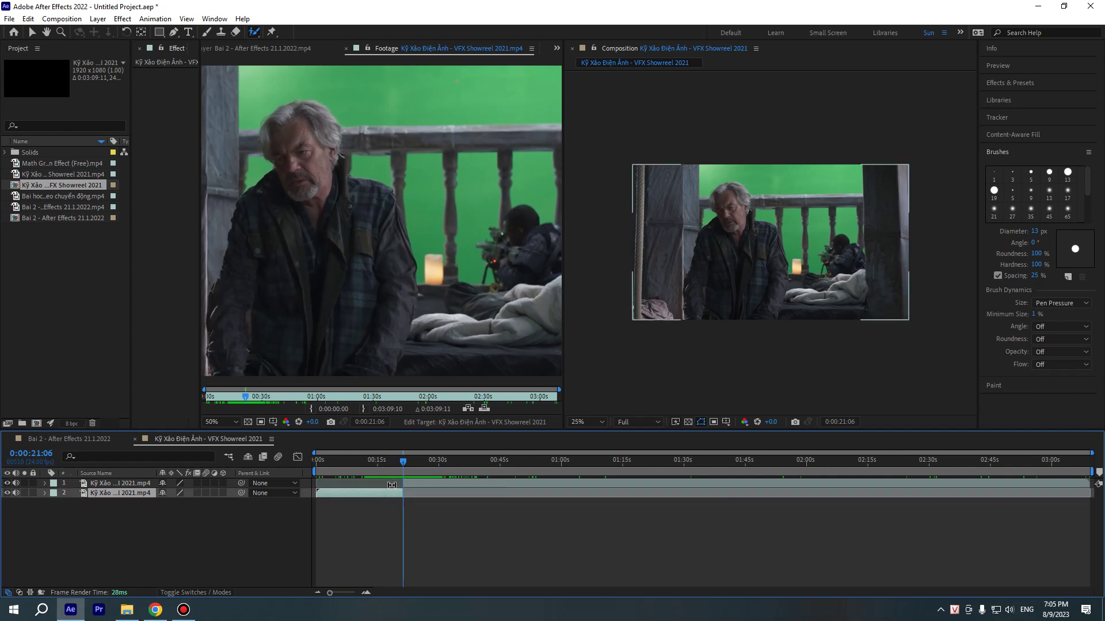
pyautogui.keyDown('shift'); pyautogui.click(416, 484); pyautogui.keyUp('shift')
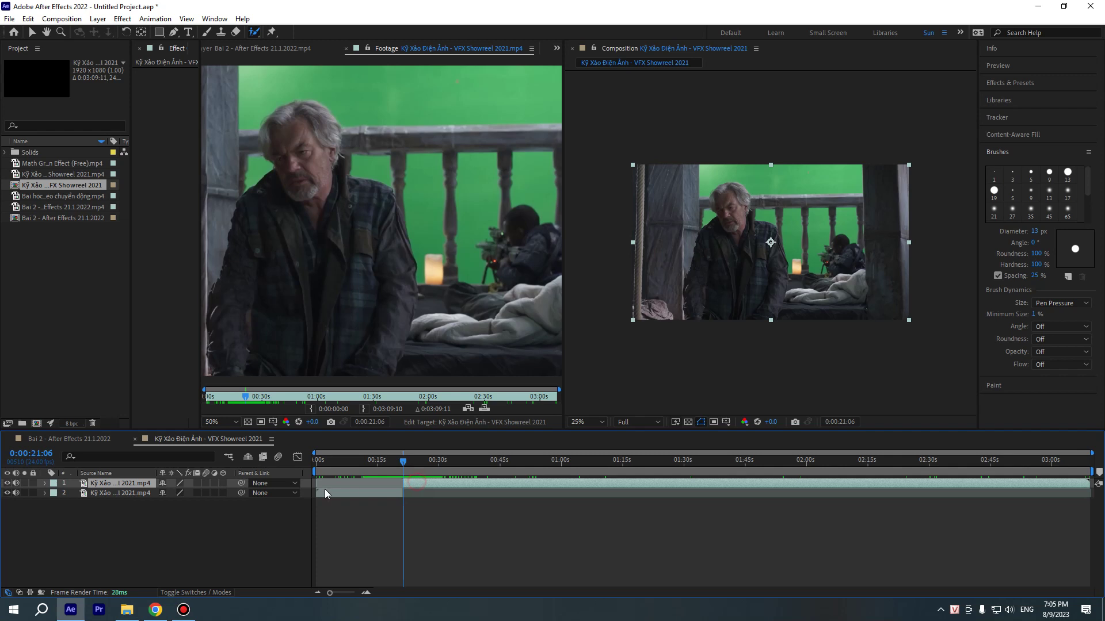
pyautogui.click(383, 493)
pyautogui.moveTo(402, 467); pyautogui.dragTo(395, 478)
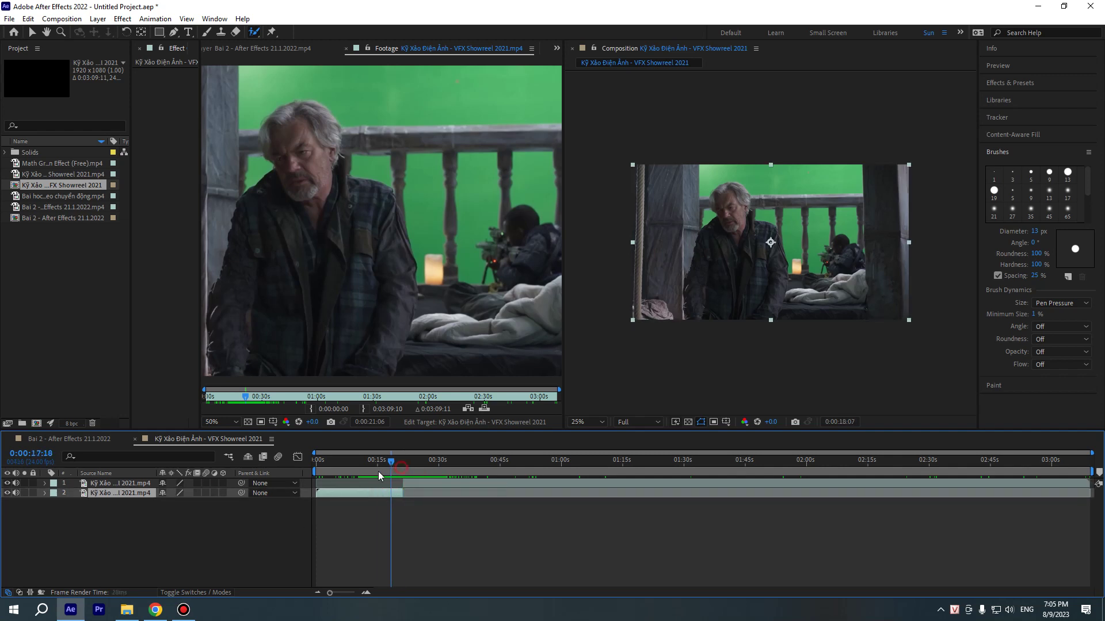
# Split the layer at 0:00:33:11 and delete the sections before and after the balcony shot
pyautogui.click(121, 483)
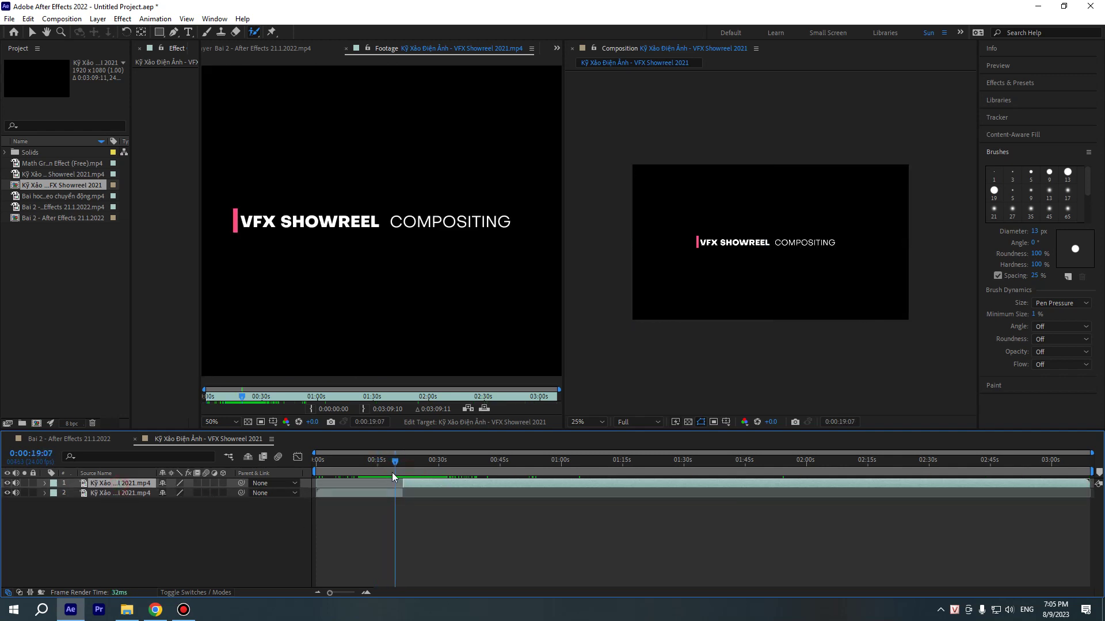
pyautogui.moveTo(402, 467)
pyautogui.mouseDown()
pyautogui.moveTo(483, 493)
pyautogui.moveTo(453, 470)
pyautogui.moveTo(563, 478)
pyautogui.moveTo(413, 481)
pyautogui.moveTo(598, 488)
pyautogui.moveTo(555, 486)
pyautogui.mouseUp()
pyautogui.press('=')
pyautogui.press('=')
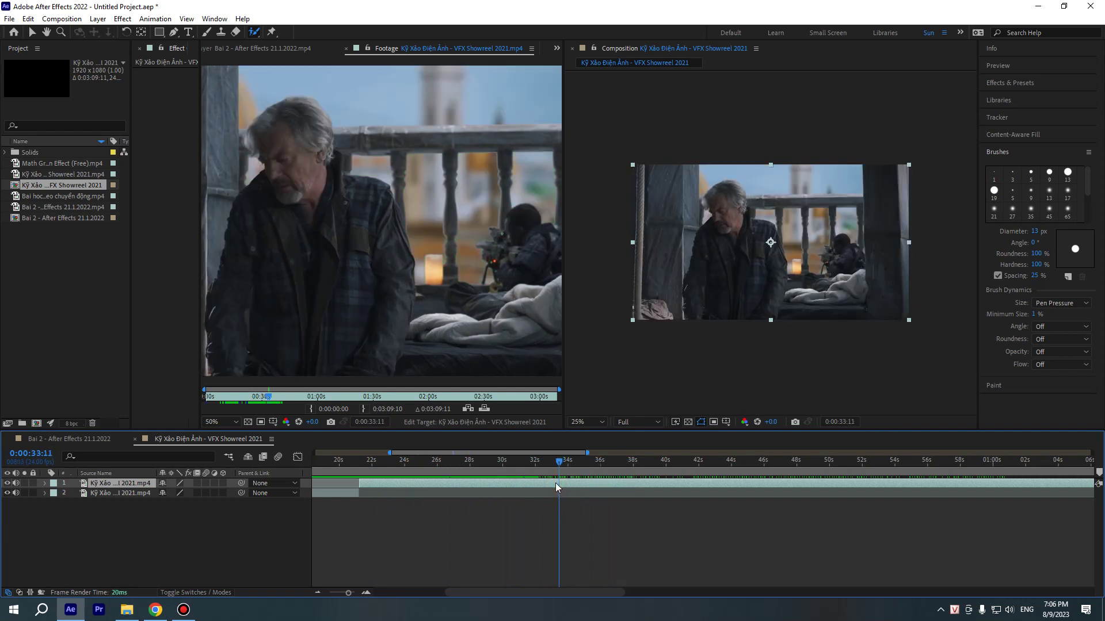
pyautogui.hotkey('ctrl', 'shift', 'd')
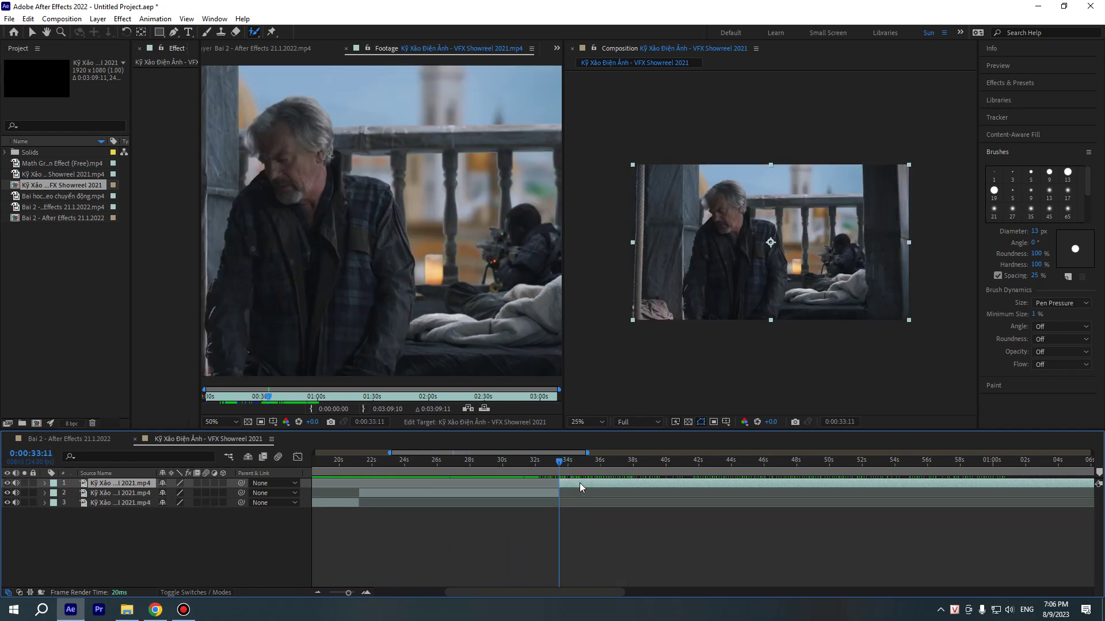
pyautogui.press('Delete')
pyautogui.click(345, 494)
pyautogui.press('Delete')
# Select the remaining balcony-shot layer with Roto Brush active and open it in the Layer viewer
pyautogui.moveTo(414, 472)
pyautogui.mouseDown()
pyautogui.moveTo(449, 488)
pyautogui.moveTo(367, 489)
pyautogui.mouseUp()
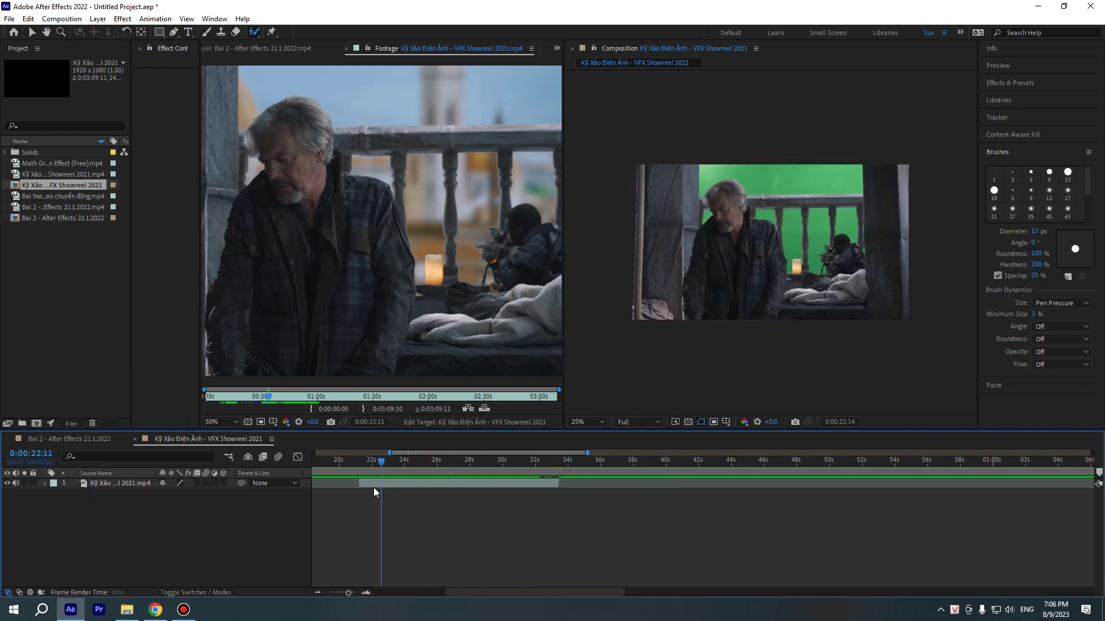
pyautogui.click(372, 485)
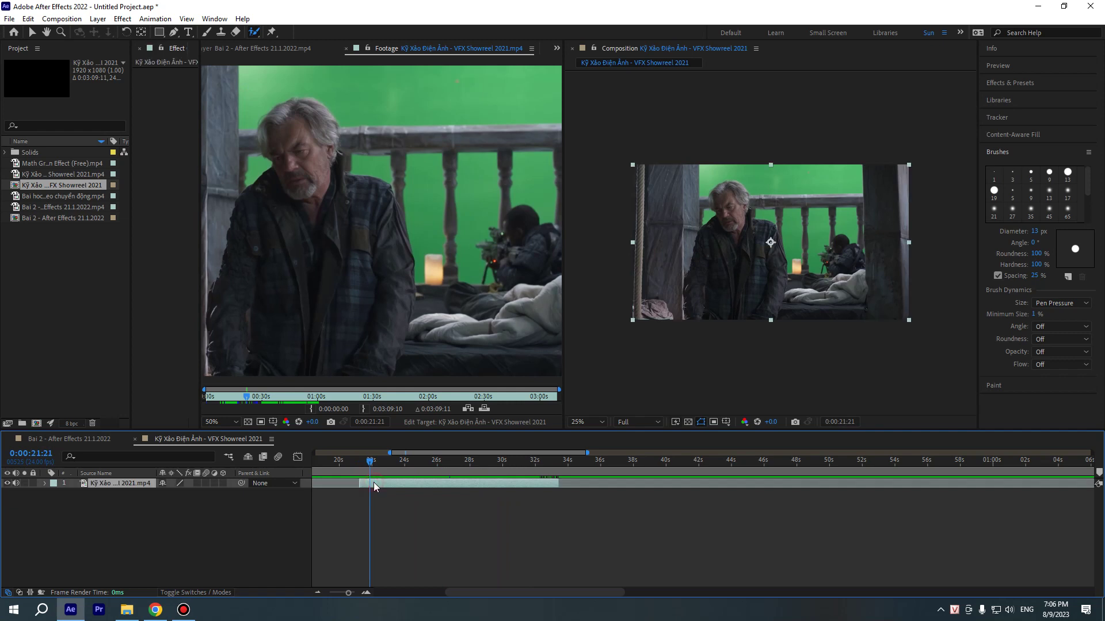
pyautogui.click(252, 31)
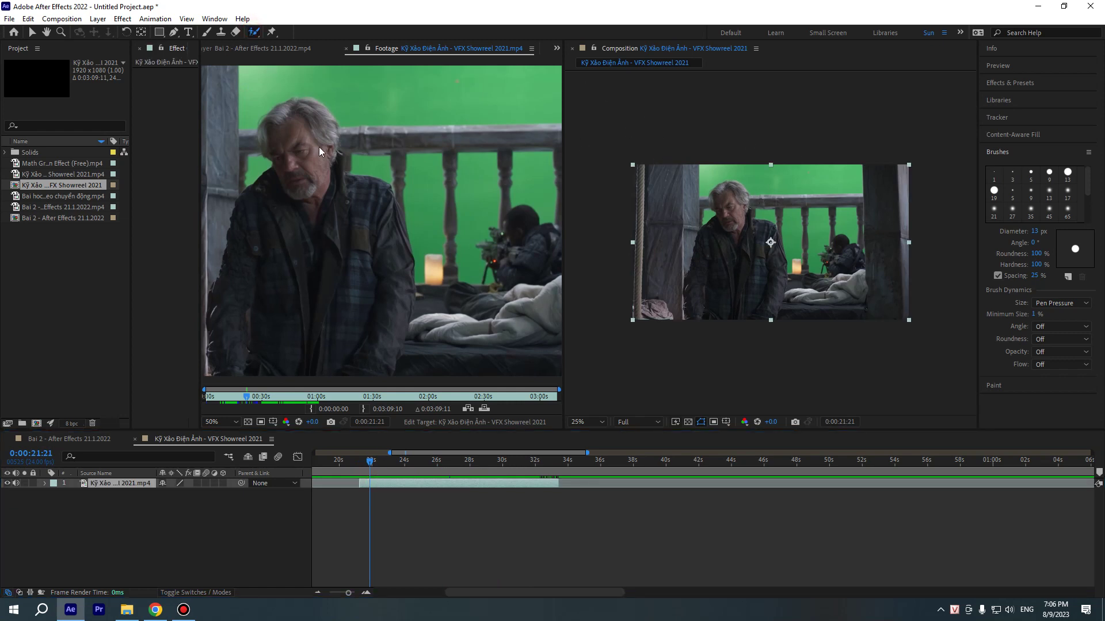
pyautogui.click(605, 49)
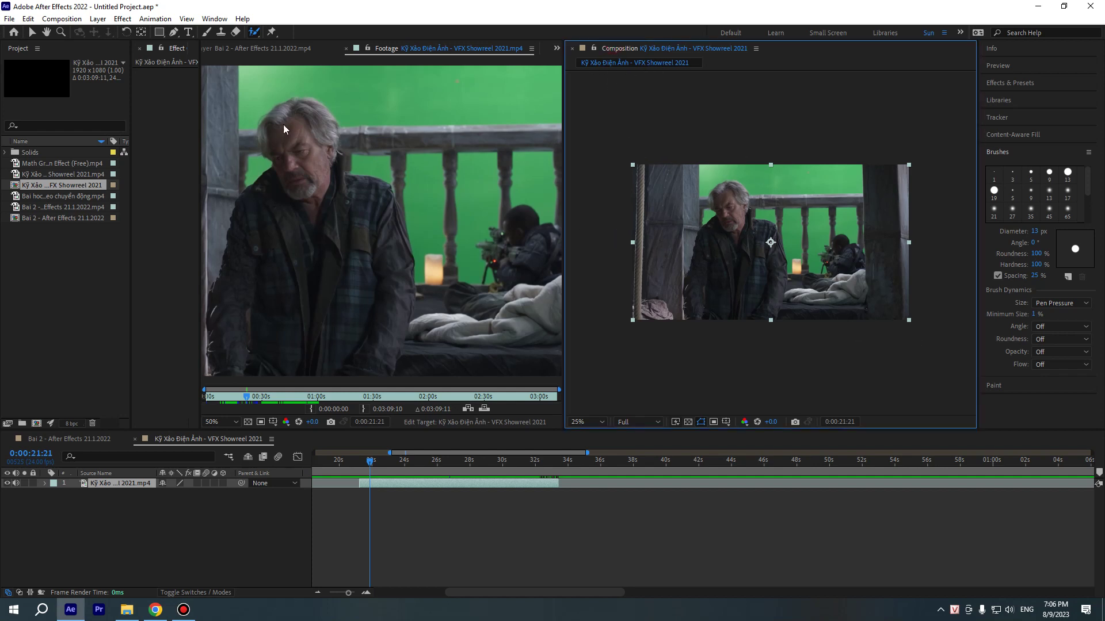
pyautogui.click(390, 52)
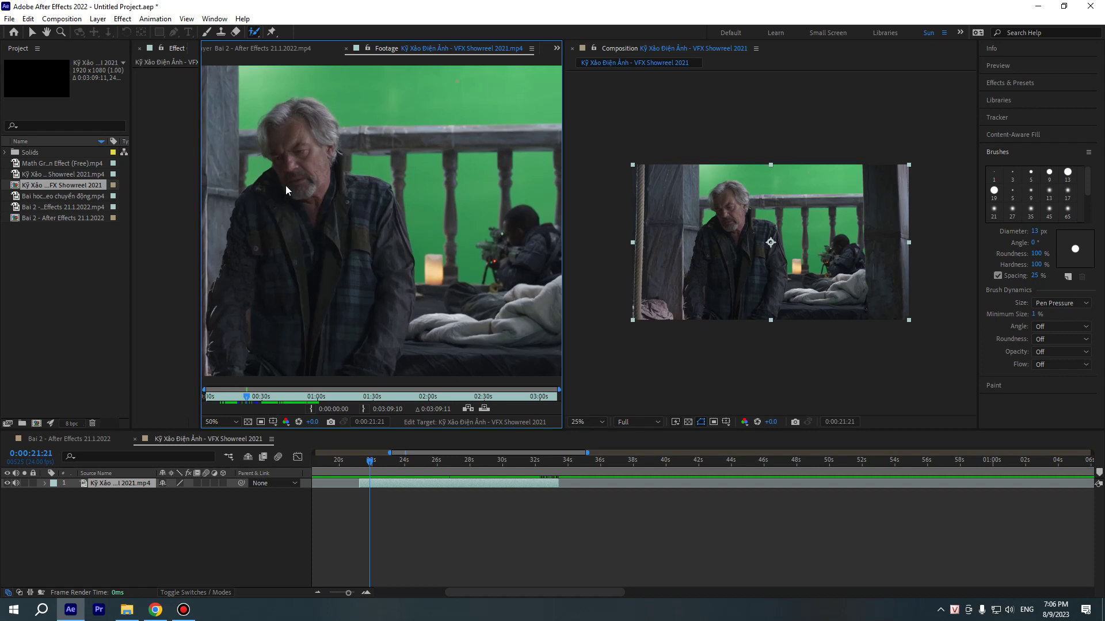
# Open the green-screen balcony shot layer in its own Layer panel
pyautogui.click(377, 483)
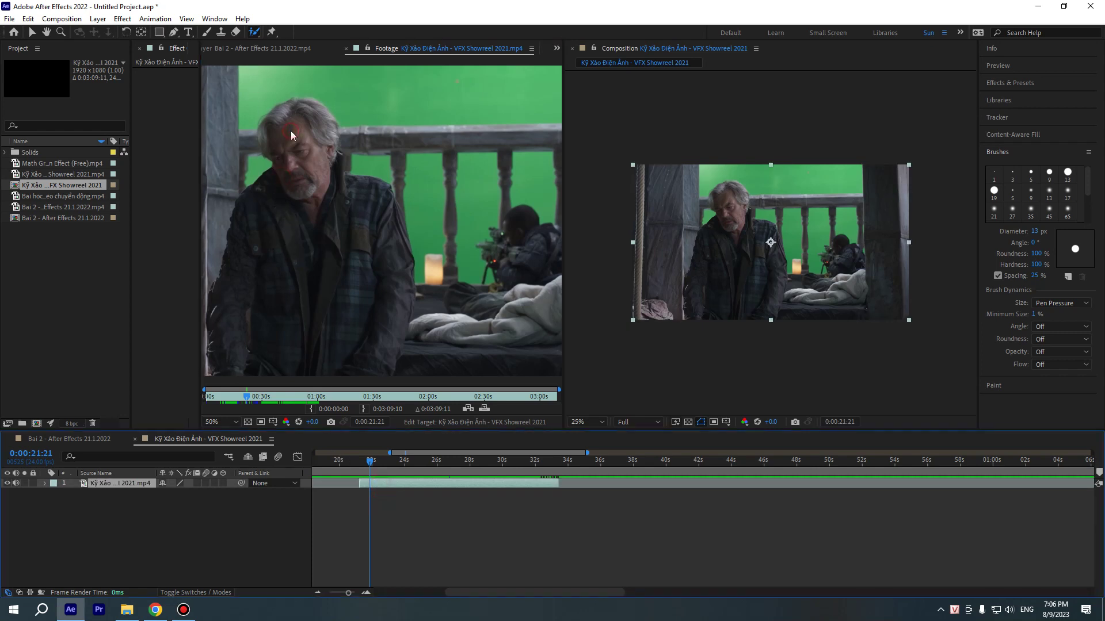
pyautogui.doubleClick(393, 484)
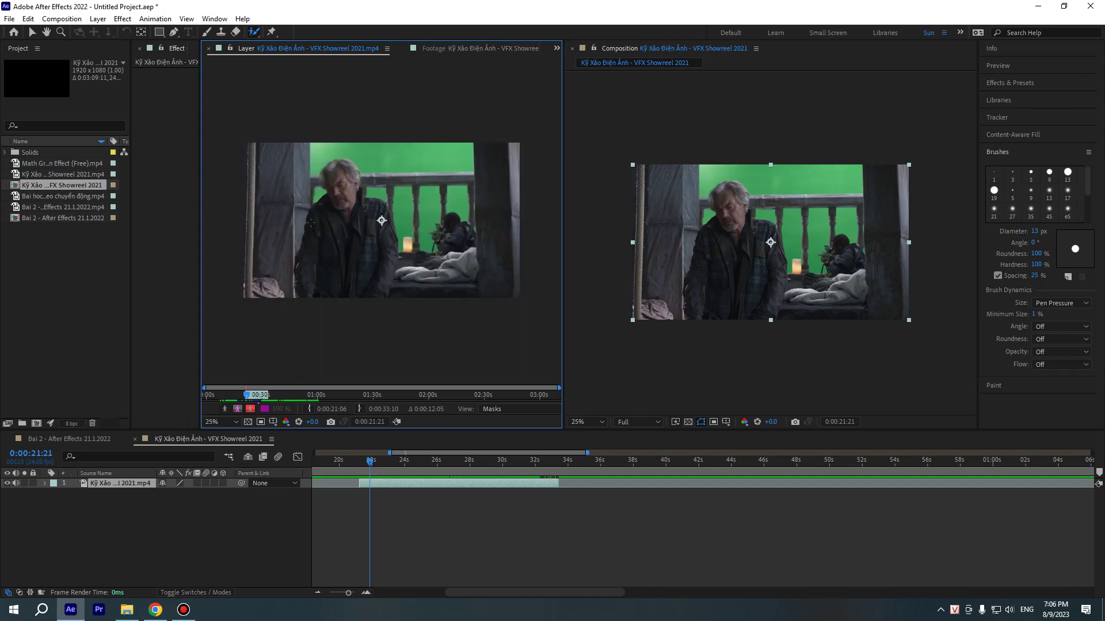
# Paint a Roto Brush foreground stroke down the man's body, then check the matte zoomed in and out
pyautogui.moveTo(311, 223)
pyautogui.mouseDown()
pyautogui.moveTo(348, 297)
pyautogui.moveTo(366, 197)
pyautogui.moveTo(339, 157)
pyautogui.moveTo(309, 221)
pyautogui.mouseUp()
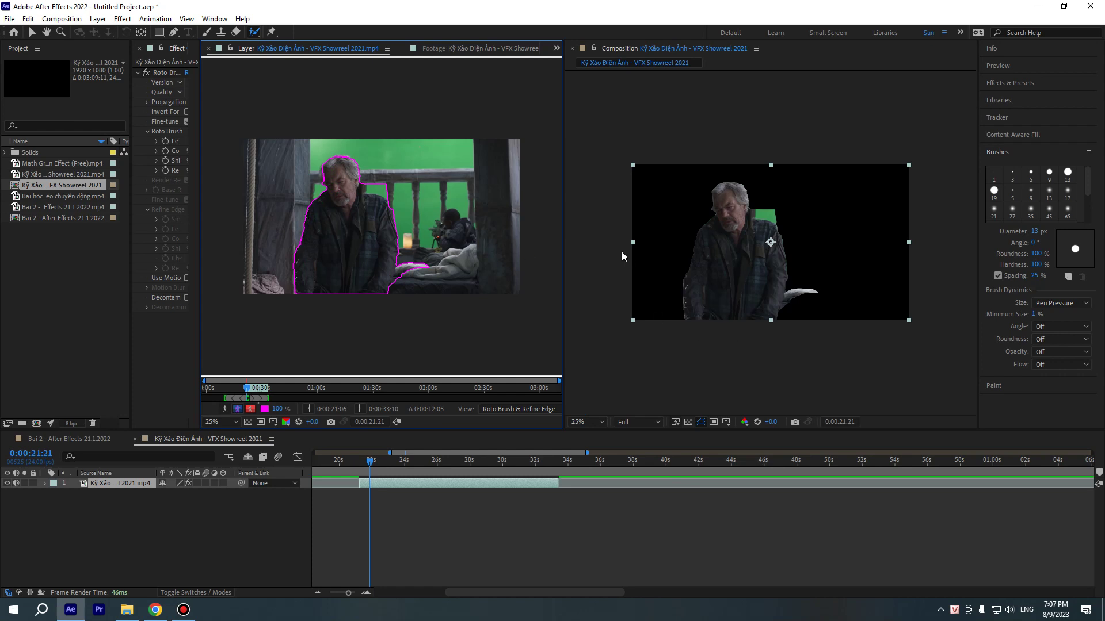
pyautogui.press('.')
pyautogui.press('.')
pyautogui.press(',')
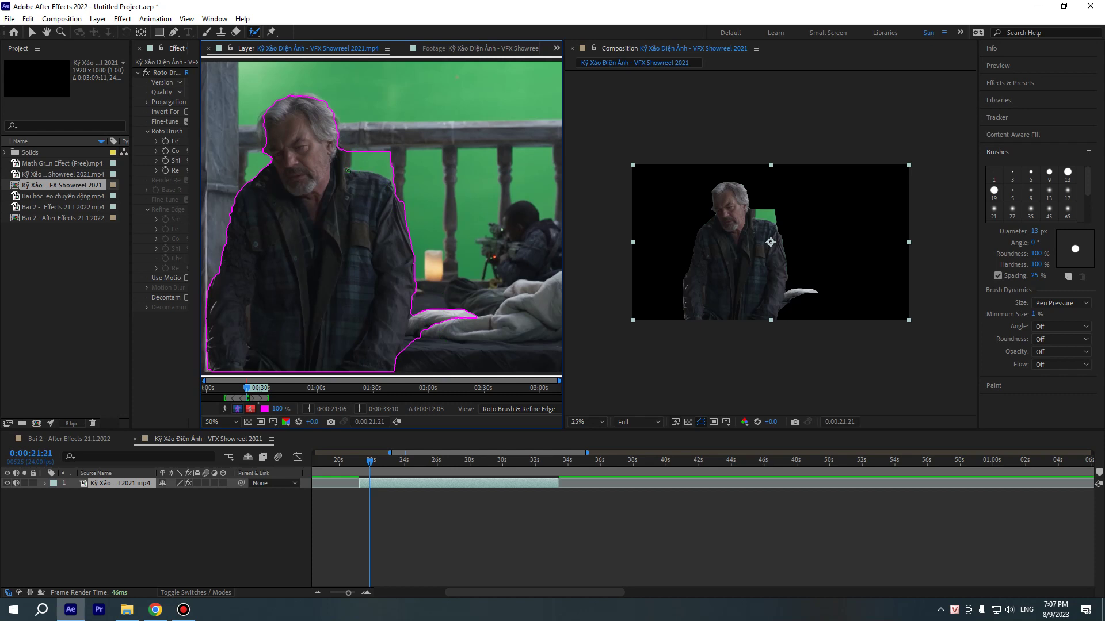
# Add the man's forehead to the Roto Brush foreground
pyautogui.press('.')
pyautogui.press(',')
pyautogui.moveTo(340, 171)
pyautogui.mouseDown()
pyautogui.moveTo(368, 189)
pyautogui.moveTo(359, 232)
pyautogui.mouseUp()
pyautogui.scroll(1, 351, 173)
pyautogui.scroll(1, 349, 195)
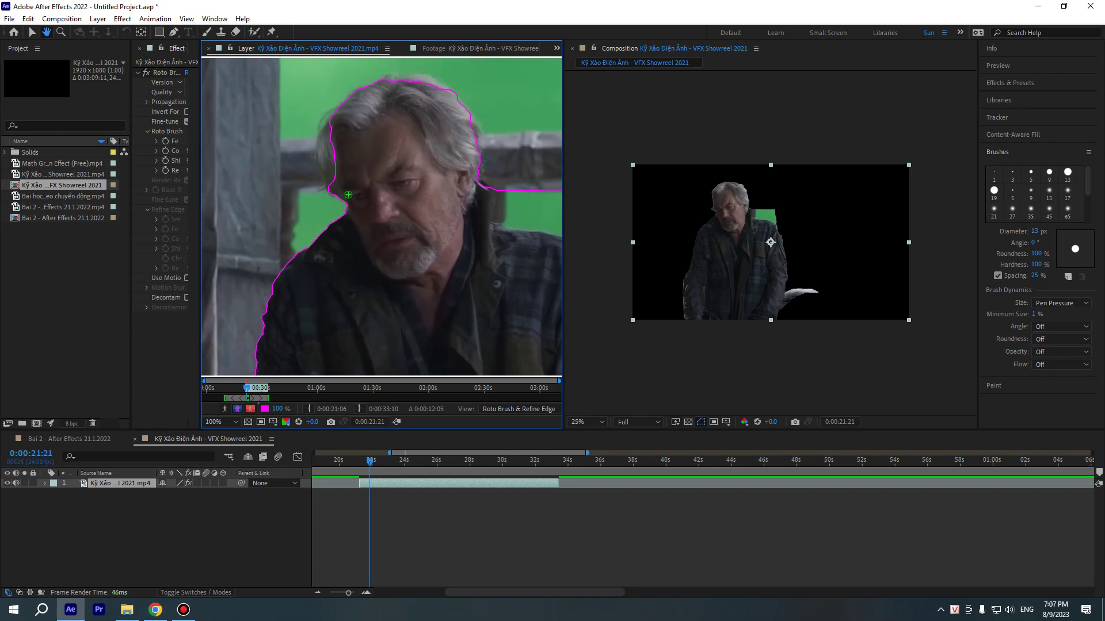
pyautogui.moveTo(345, 193); pyautogui.dragTo(342, 218)
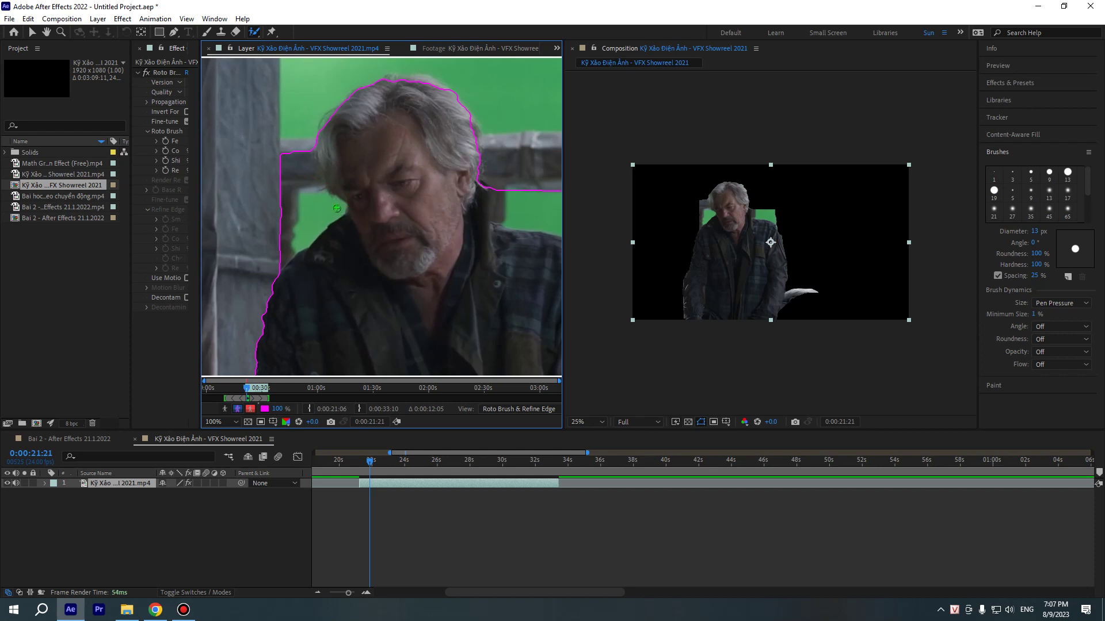
# Subtract the green background above the shoulder and beside the collar from the matte
pyautogui.moveTo(483, 240)
pyautogui.mouseDown()
pyautogui.moveTo(407, 208)
pyautogui.moveTo(412, 179)
pyautogui.moveTo(426, 201)
pyautogui.moveTo(438, 196)
pyautogui.mouseUp()
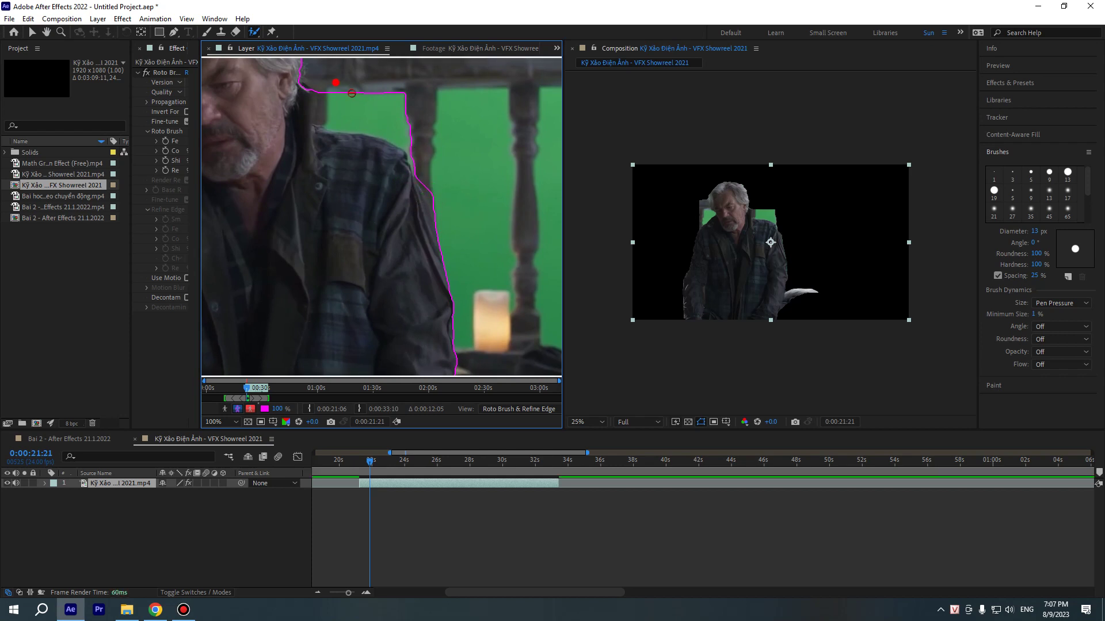
pyautogui.keyDown('alt'); pyautogui.moveTo(345, 89); pyautogui.dragTo(428, 150); pyautogui.keyUp('alt')
pyautogui.moveTo(312, 87)
pyautogui.keyDown('alt'); pyautogui.mouseDown()
pyautogui.moveTo(351, 128)
pyautogui.moveTo(403, 139)
pyautogui.mouseUp(); pyautogui.keyUp('alt')
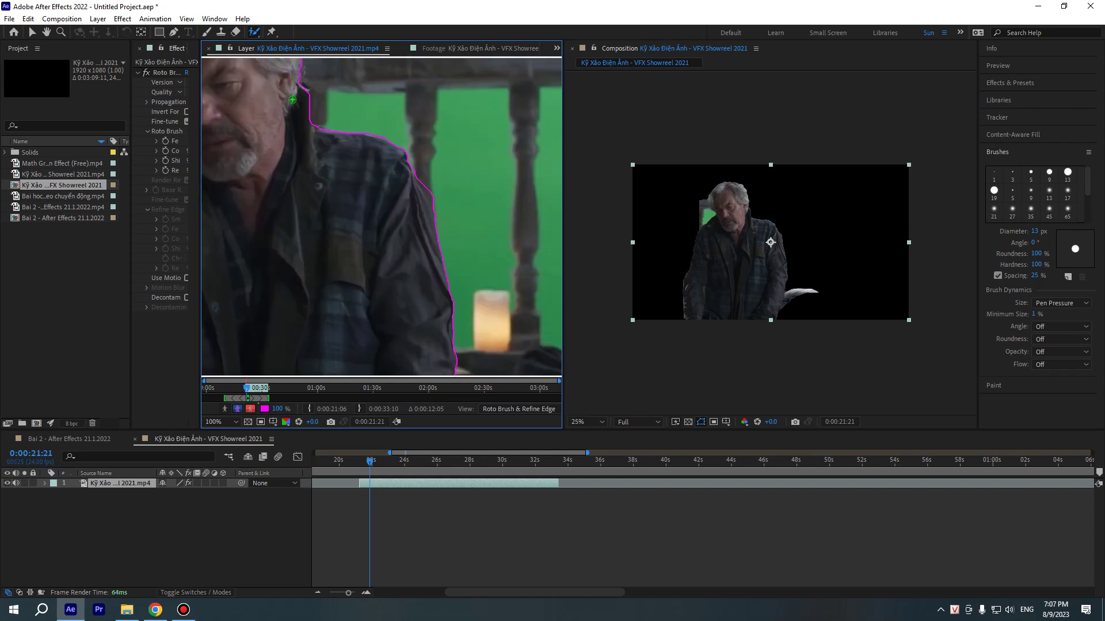
# Add the top of the hair and subtract green along the left hair and face edge
pyautogui.moveTo(293, 100)
pyautogui.mouseDown()
pyautogui.moveTo(382, 206)
pyautogui.moveTo(506, 195)
pyautogui.mouseUp()
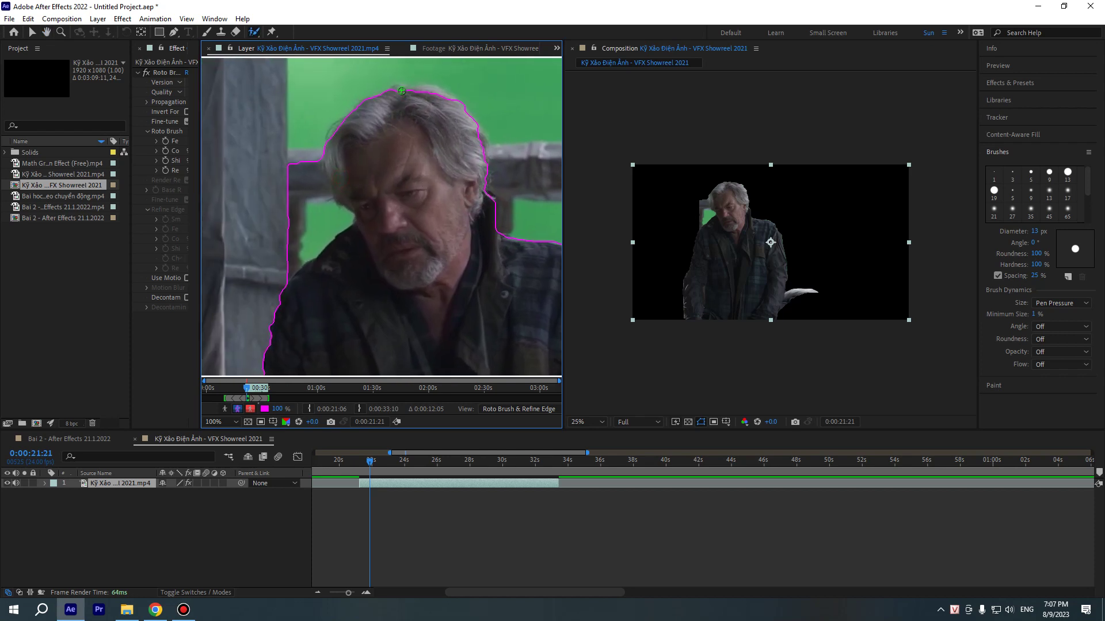
pyautogui.moveTo(401, 91); pyautogui.dragTo(443, 110)
pyautogui.moveTo(319, 157); pyautogui.dragTo(291, 240)
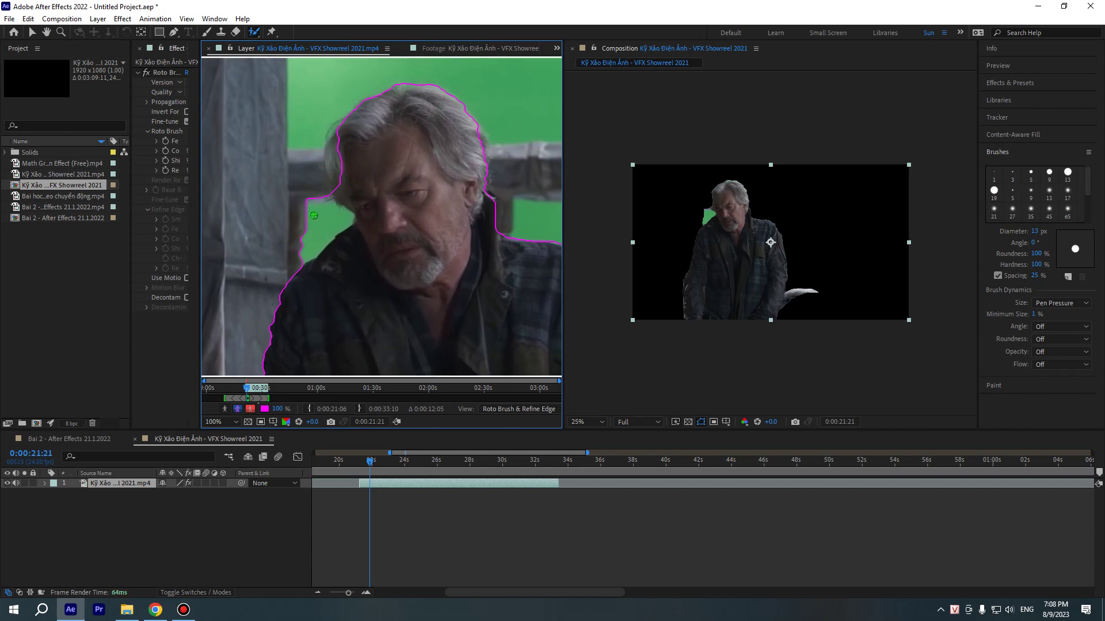
pyautogui.moveTo(318, 193); pyautogui.dragTo(297, 257)
pyautogui.moveTo(346, 219)
pyautogui.mouseDown()
pyautogui.moveTo(340, 228)
pyautogui.moveTo(354, 141)
pyautogui.mouseUp()
pyautogui.moveTo(332, 151); pyautogui.dragTo(342, 190)
pyautogui.moveTo(403, 216); pyautogui.dragTo(355, 183)
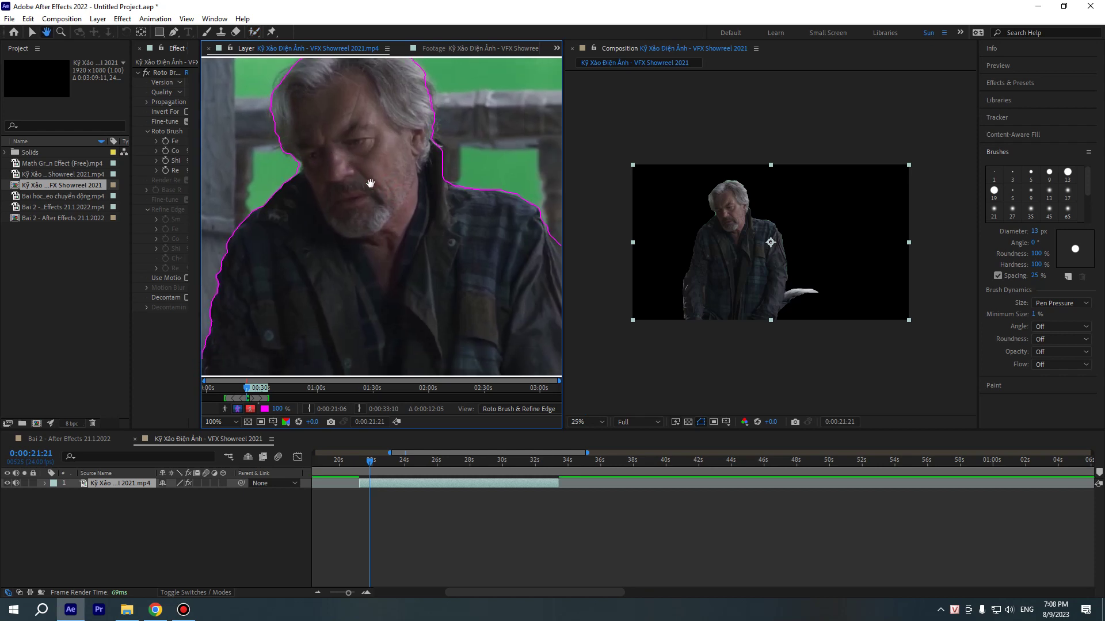
pyautogui.scroll(1, 292, 251)
pyautogui.scroll(-1, 292, 251)
pyautogui.press(',')
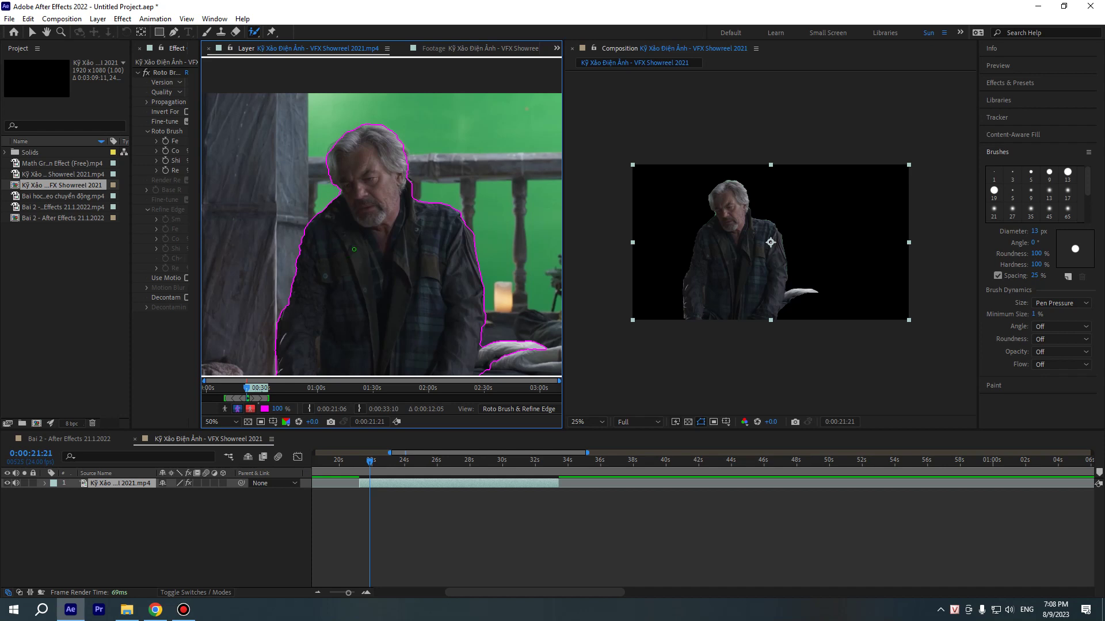
# Subtract leftover background from the matte along the man's face edge
pyautogui.scroll(5, 345, 230)
pyautogui.scroll(-2, 330, 205)
pyautogui.moveTo(271, 173)
pyautogui.mouseDown()
pyautogui.moveTo(508, 230)
pyautogui.moveTo(464, 200)
pyautogui.mouseUp()
pyautogui.scroll(1, 458, 173)
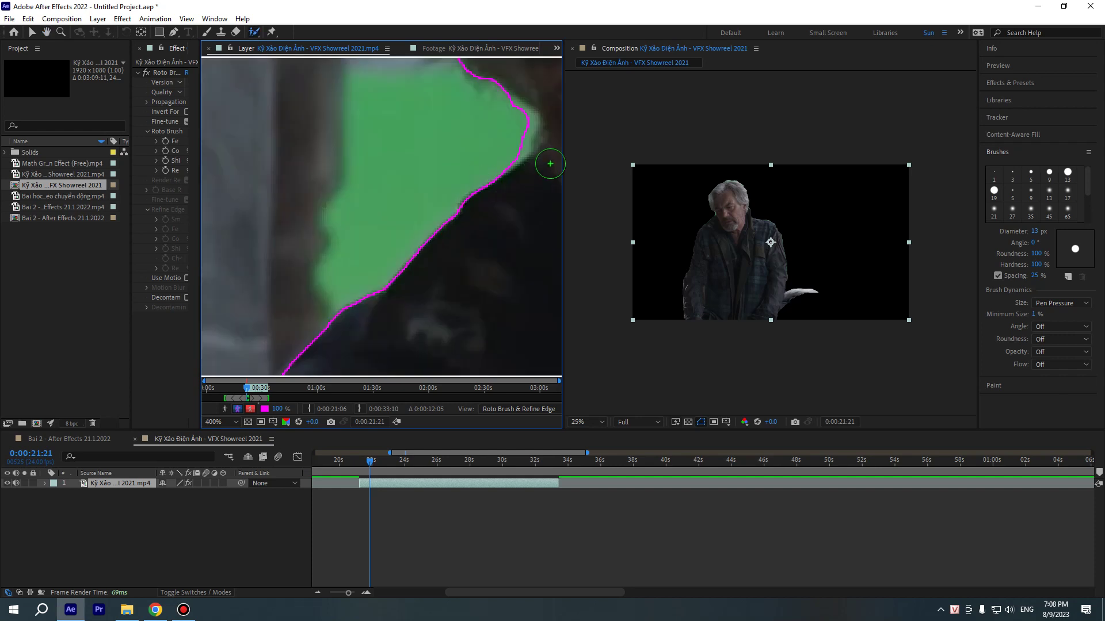
pyautogui.scroll(-2, 544, 167)
pyautogui.scroll(1, 506, 173)
pyautogui.scroll(2, 502, 175)
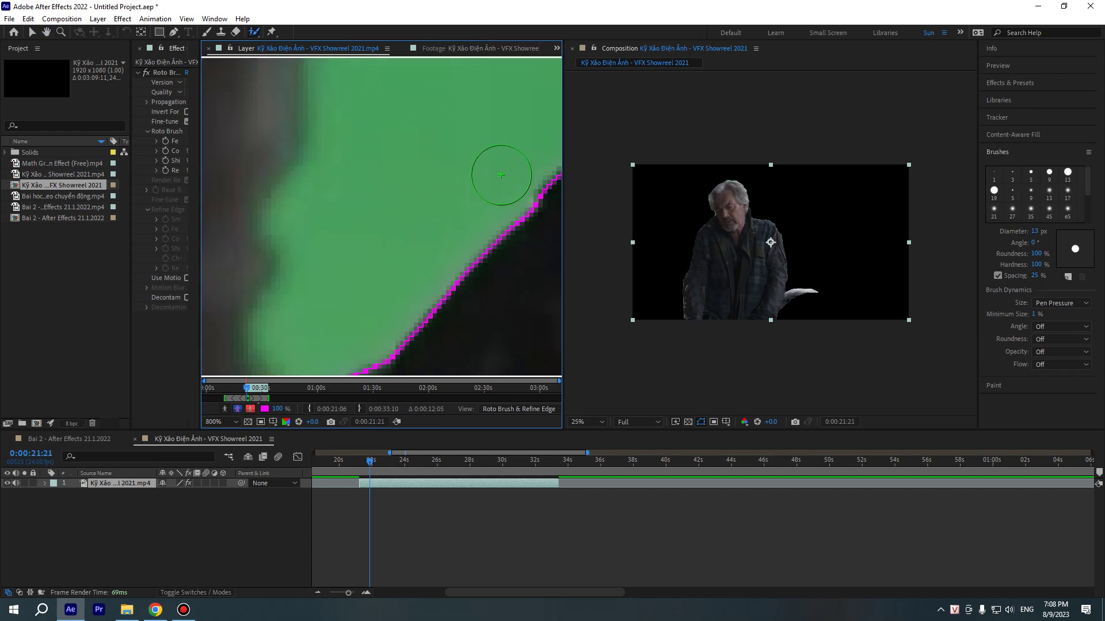
pyautogui.scroll(-1, 502, 174)
pyautogui.scroll(-1, 460, 181)
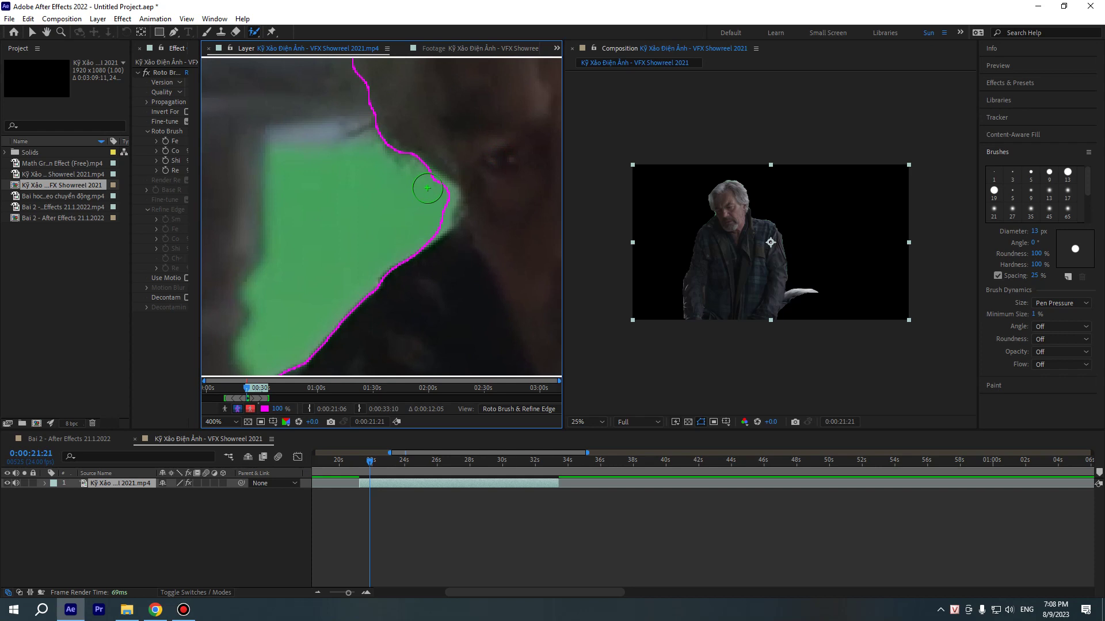
pyautogui.keyDown('alt'); pyautogui.moveTo(424, 184); pyautogui.dragTo(437, 207); pyautogui.keyUp('alt')
# Cut the white bed sheet beside the jacket out of the man's matte
pyautogui.scroll(-5, 446, 207)
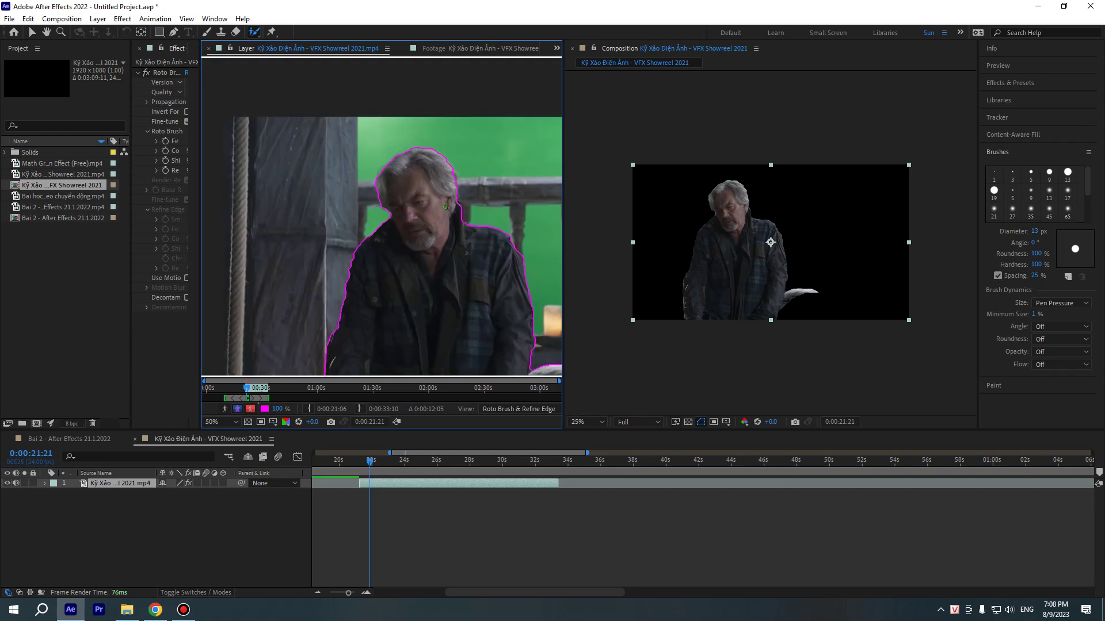
pyautogui.scroll(2, 433, 199)
pyautogui.scroll(-2, 425, 185)
pyautogui.scroll(-1, 425, 185)
pyautogui.scroll(-2, 418, 294)
pyautogui.moveTo(418, 294); pyautogui.dragTo(368, 263)
pyautogui.scroll(4, 398, 235)
pyautogui.moveTo(445, 345)
pyautogui.mouseDown()
pyautogui.moveTo(406, 219)
pyautogui.moveTo(387, 290)
pyautogui.mouseUp()
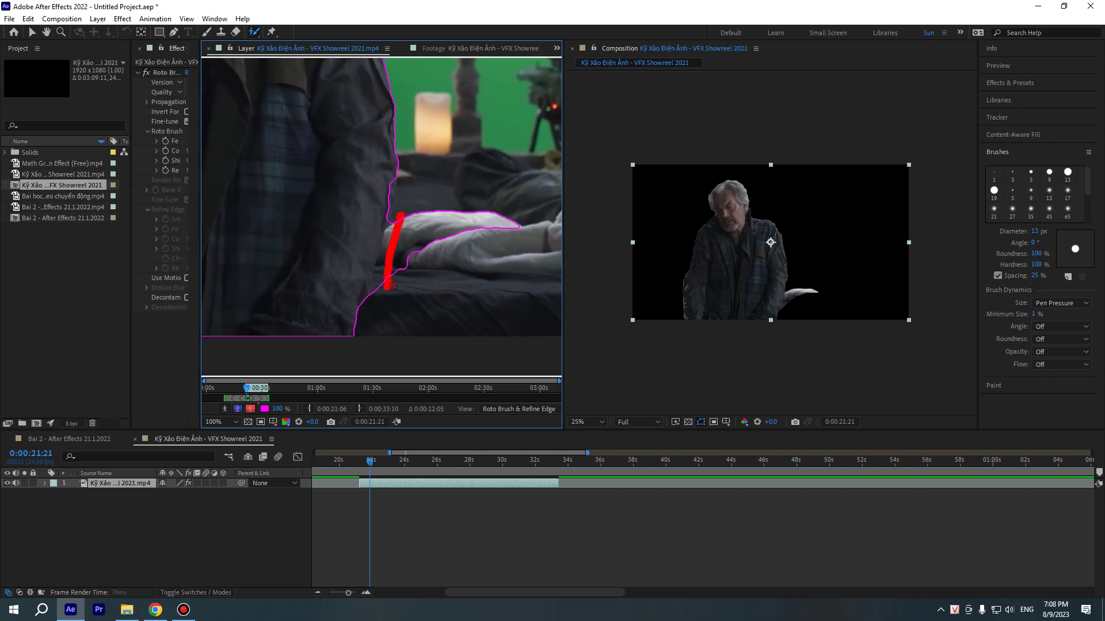
pyautogui.scroll(-2, 404, 241)
pyautogui.scroll(-2, 405, 240)
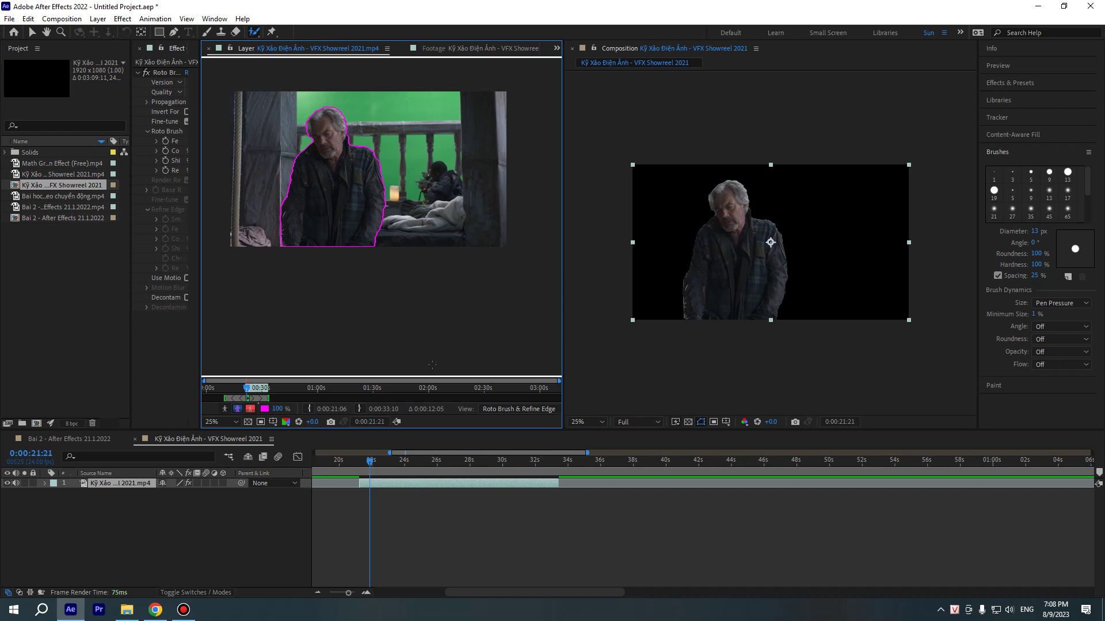
# Step the current time back to 0:00:21:13, then forward to 0:00:21:19 to propagate the matte
pyautogui.click(367, 463)
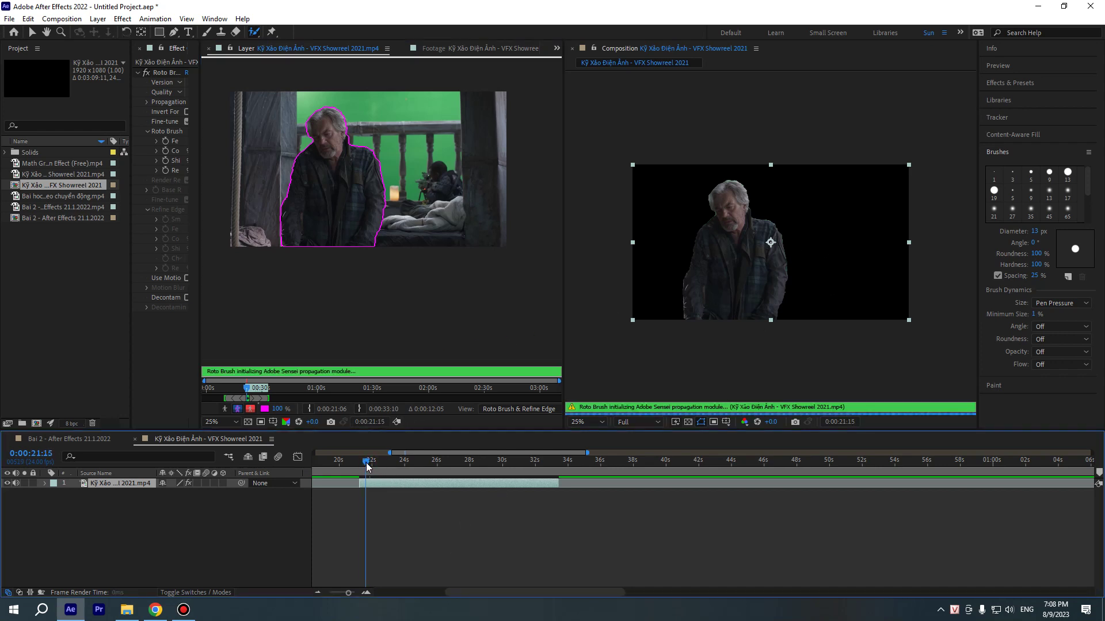
pyautogui.click(364, 464)
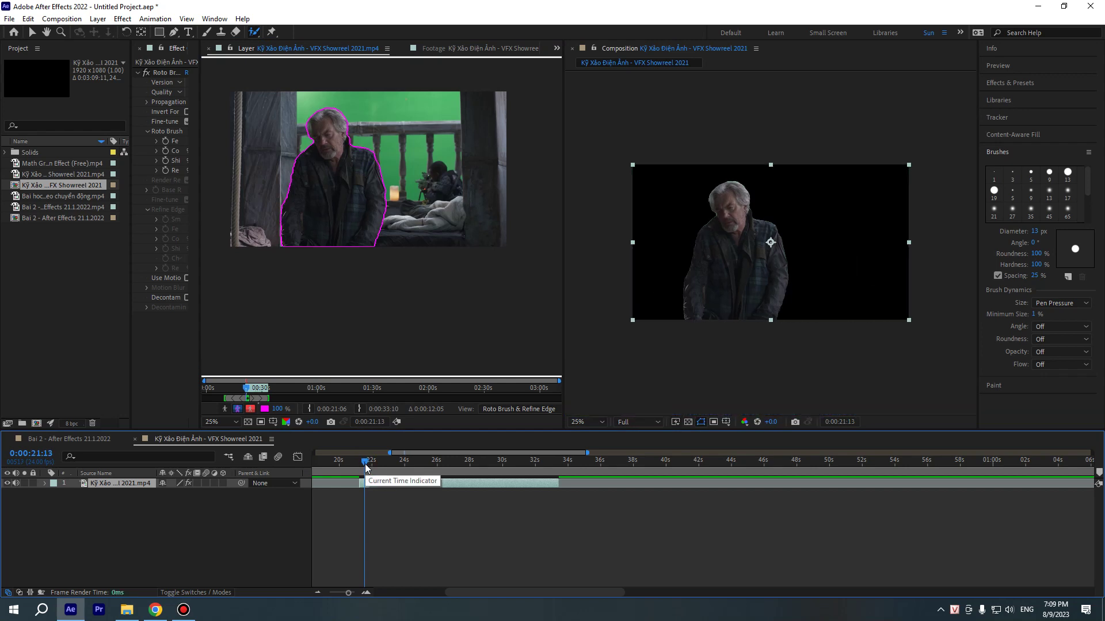
pyautogui.moveTo(366, 464); pyautogui.dragTo(371, 463)
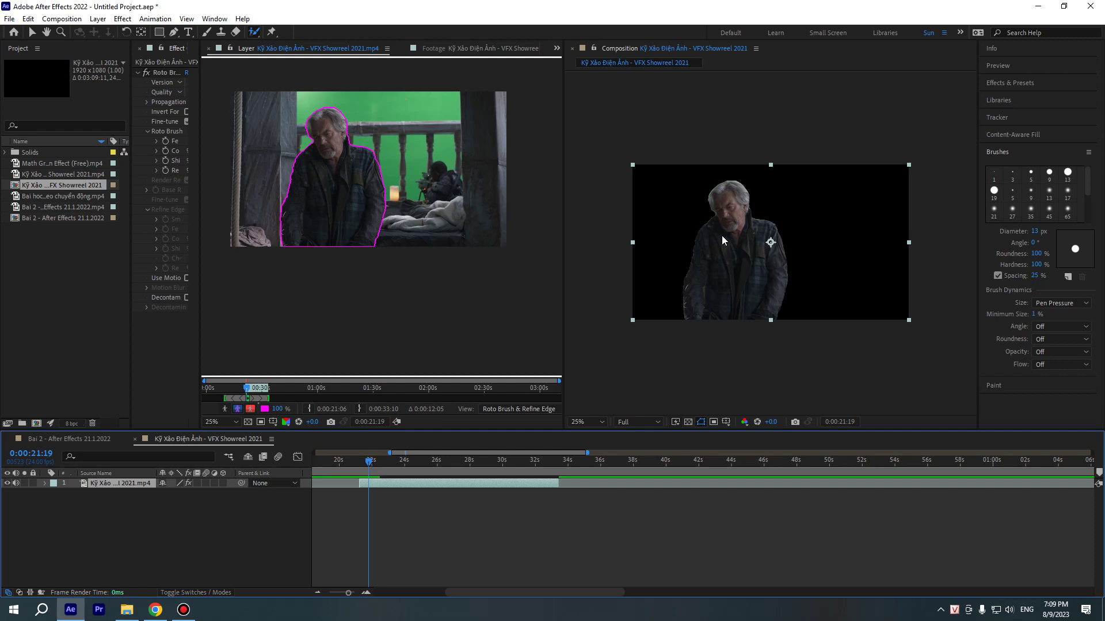
# Zoom and pan the Composition and Layer viewers onto the man's face to inspect the edge
pyautogui.scroll(4, 728, 232)
pyautogui.scroll(1, 729, 233)
pyautogui.scroll(1, 719, 229)
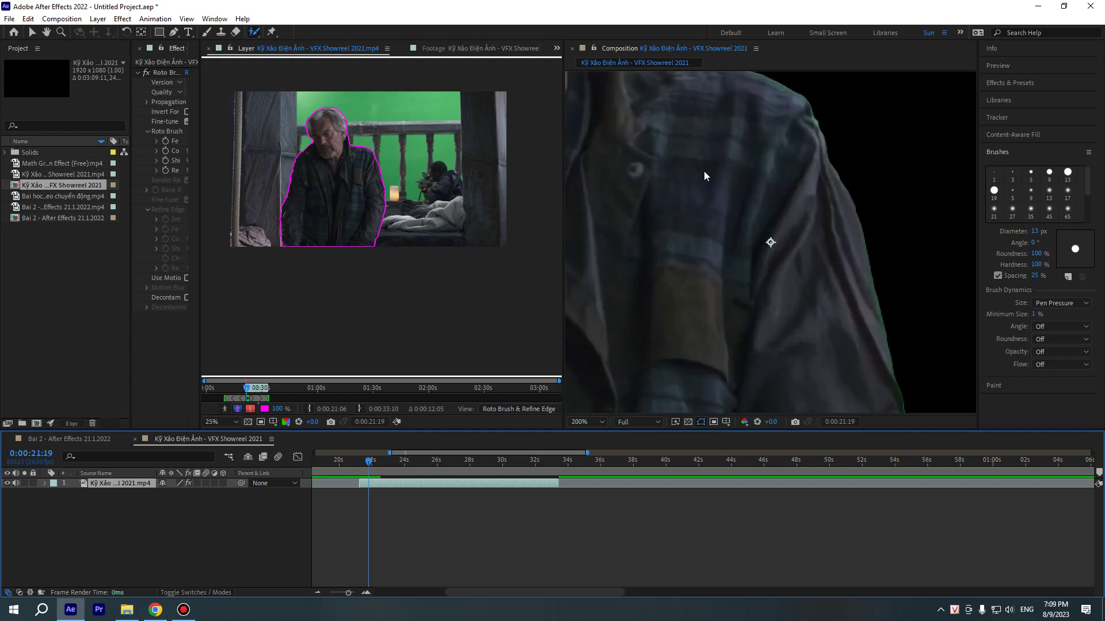
pyautogui.press('h')
pyautogui.moveTo(705, 173); pyautogui.dragTo(763, 206)
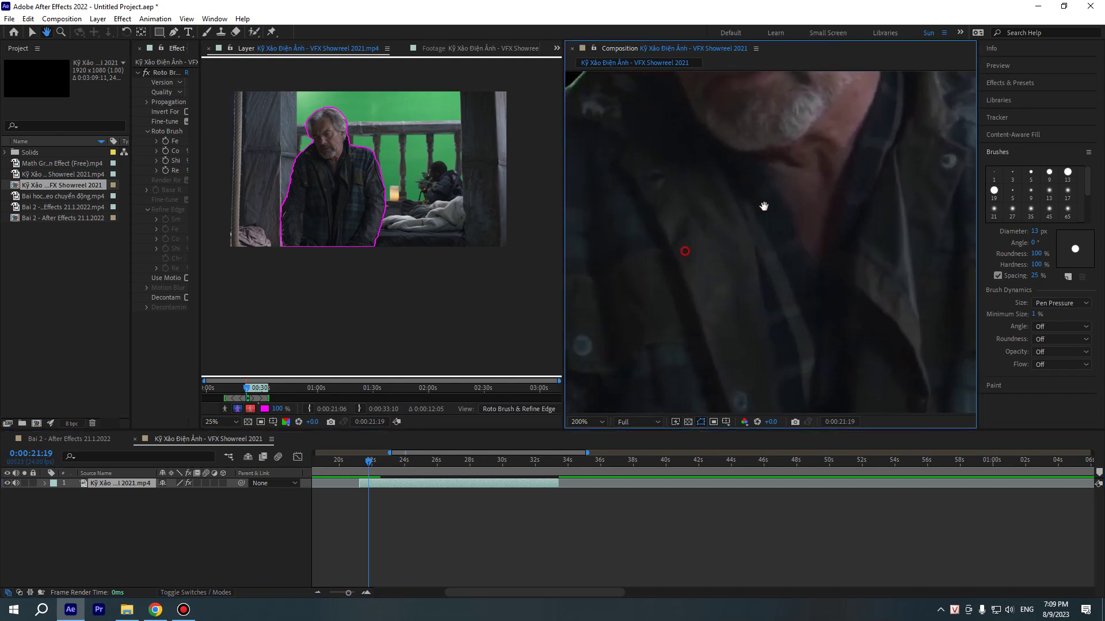
pyautogui.scroll(-2, 730, 256)
pyautogui.hotkey('alt', 'w')
pyautogui.scroll(-2, 719, 229)
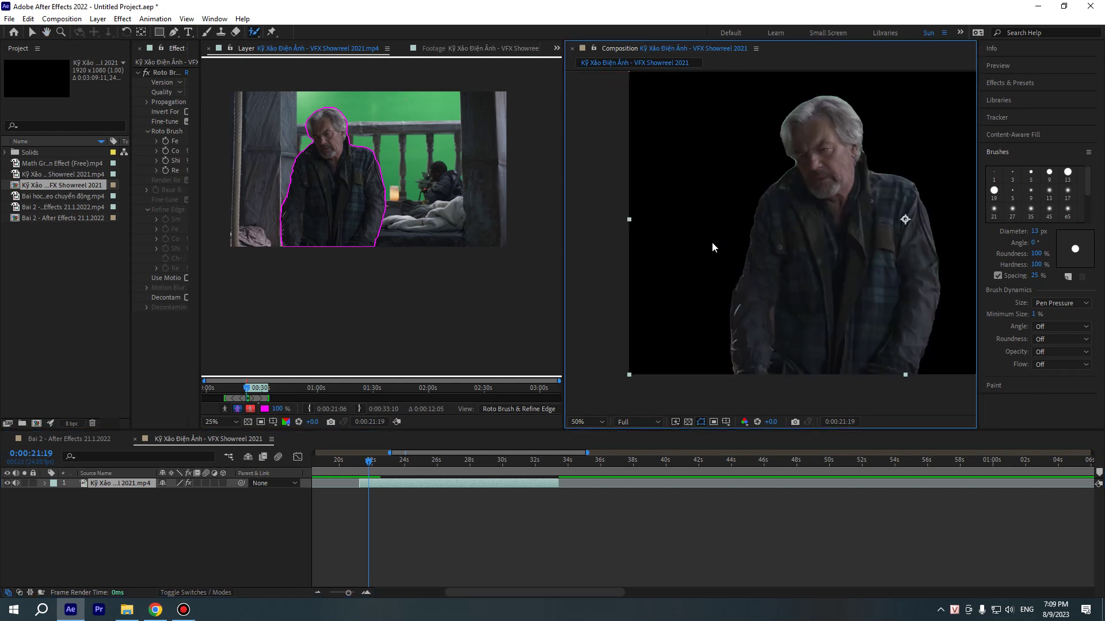
pyautogui.press('h')
pyautogui.moveTo(801, 308); pyautogui.dragTo(705, 304)
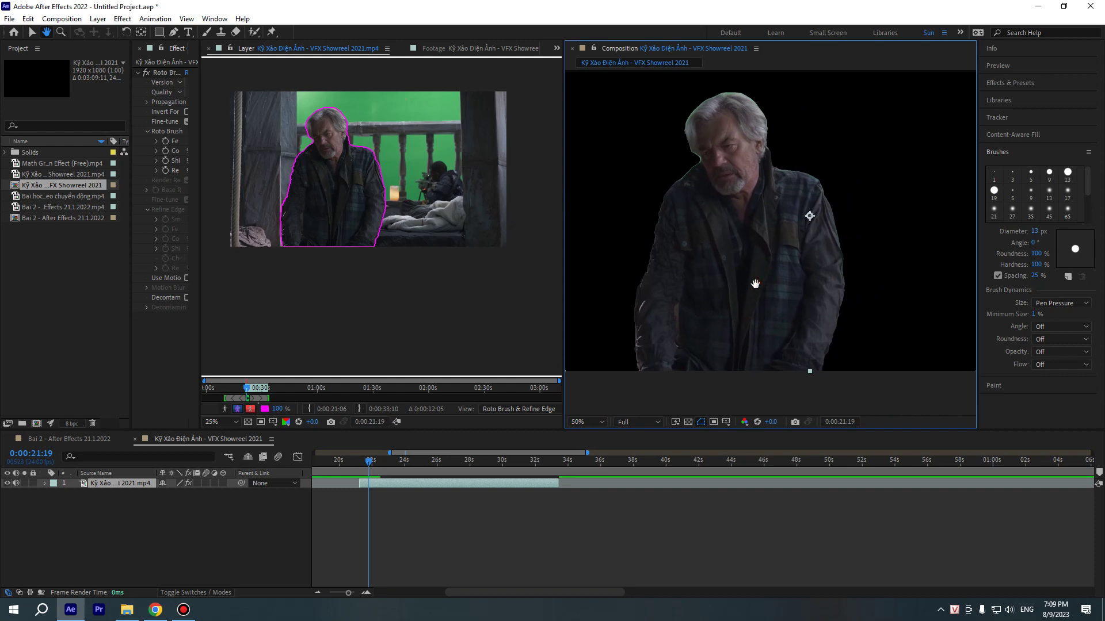
pyautogui.hotkey('alt', 'w')
pyautogui.scroll(5, 345, 190)
pyautogui.scroll(3, 423, 179)
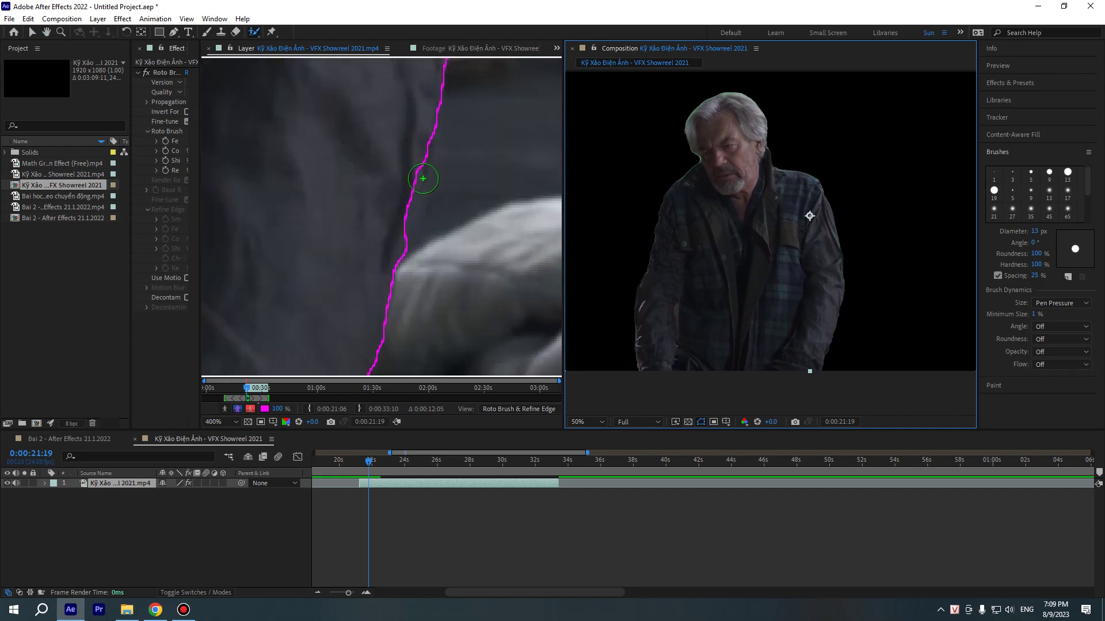
pyautogui.scroll(-3, 423, 179)
pyautogui.scroll(1, 403, 248)
pyautogui.scroll(1, 382, 171)
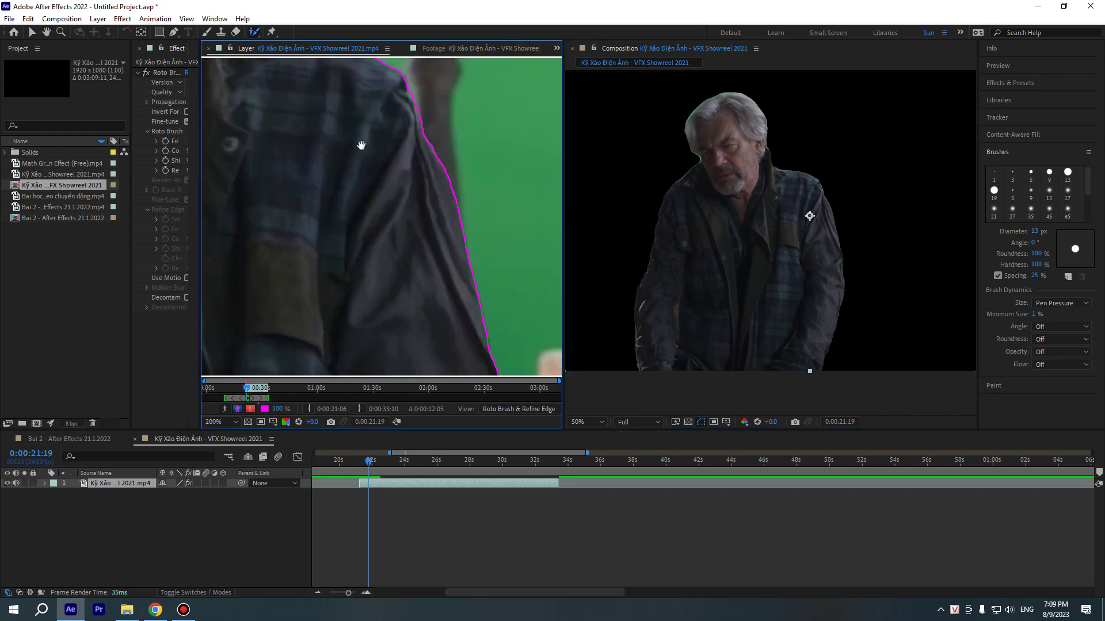
pyautogui.moveTo(360, 145)
pyautogui.mouseDown()
pyautogui.moveTo(418, 230)
pyautogui.moveTo(414, 255)
pyautogui.mouseUp()
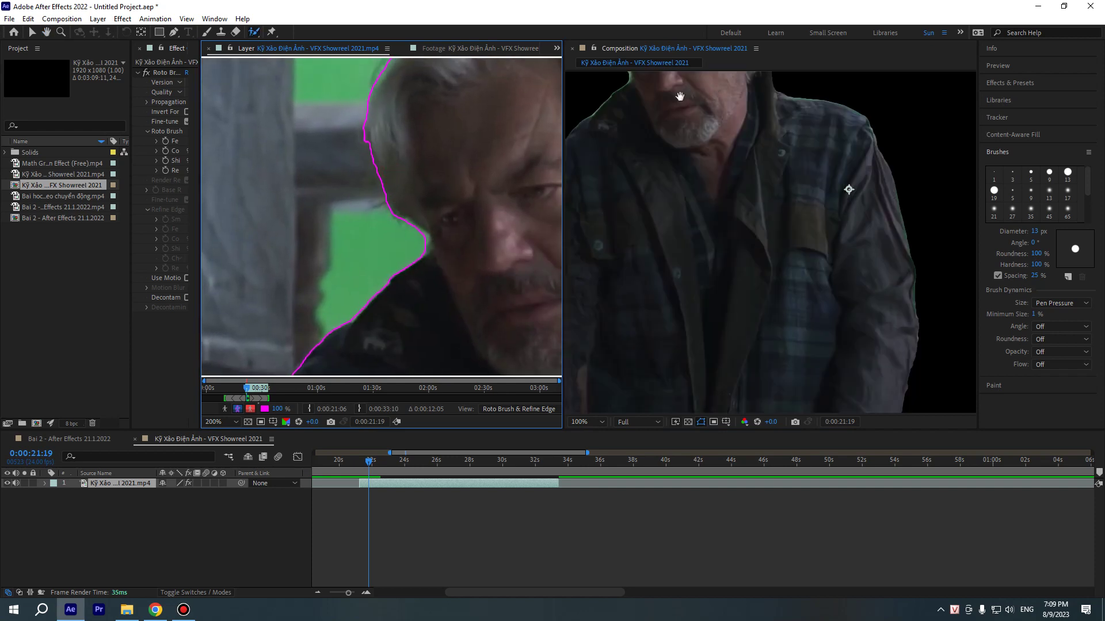
pyautogui.moveTo(679, 96); pyautogui.dragTo(670, 207)
pyautogui.scroll(2, 667, 211)
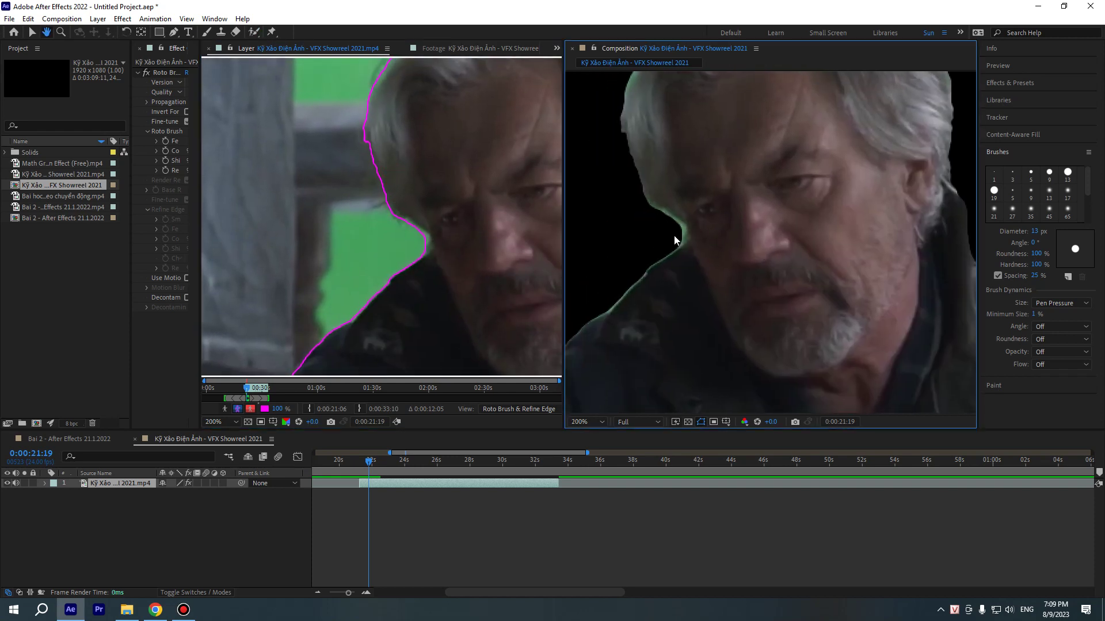
pyautogui.scroll(2, 679, 229)
pyautogui.scroll(2, 393, 255)
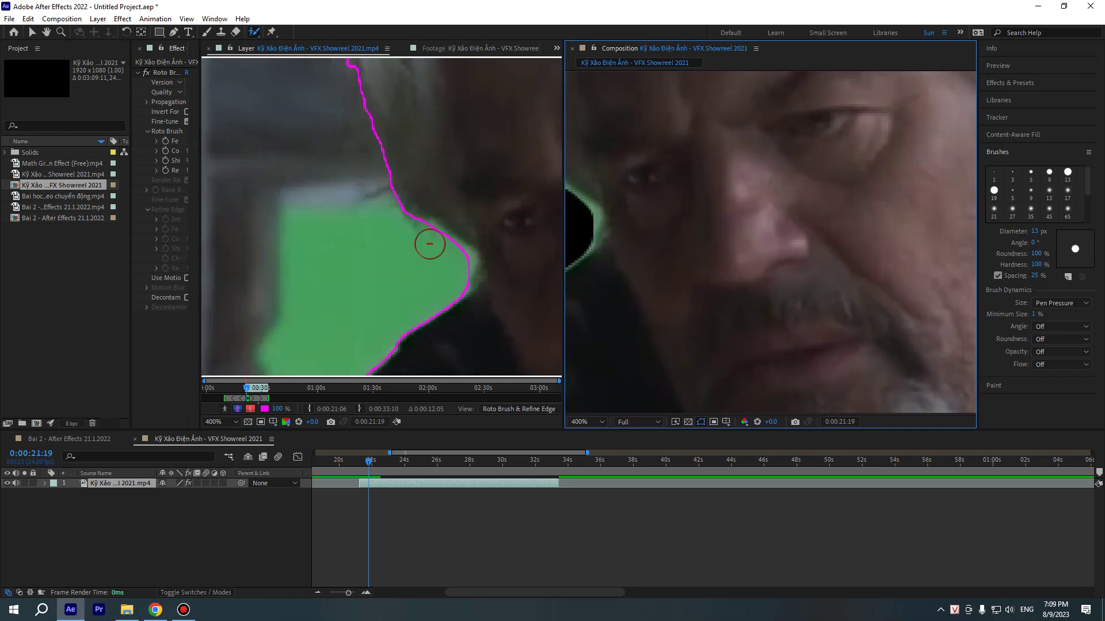
# Subtract background along the cheek edge and add the lower jaw back into the matte
pyautogui.moveTo(422, 236)
pyautogui.mouseDown()
pyautogui.moveTo(460, 262)
pyautogui.moveTo(453, 284)
pyautogui.mouseUp()
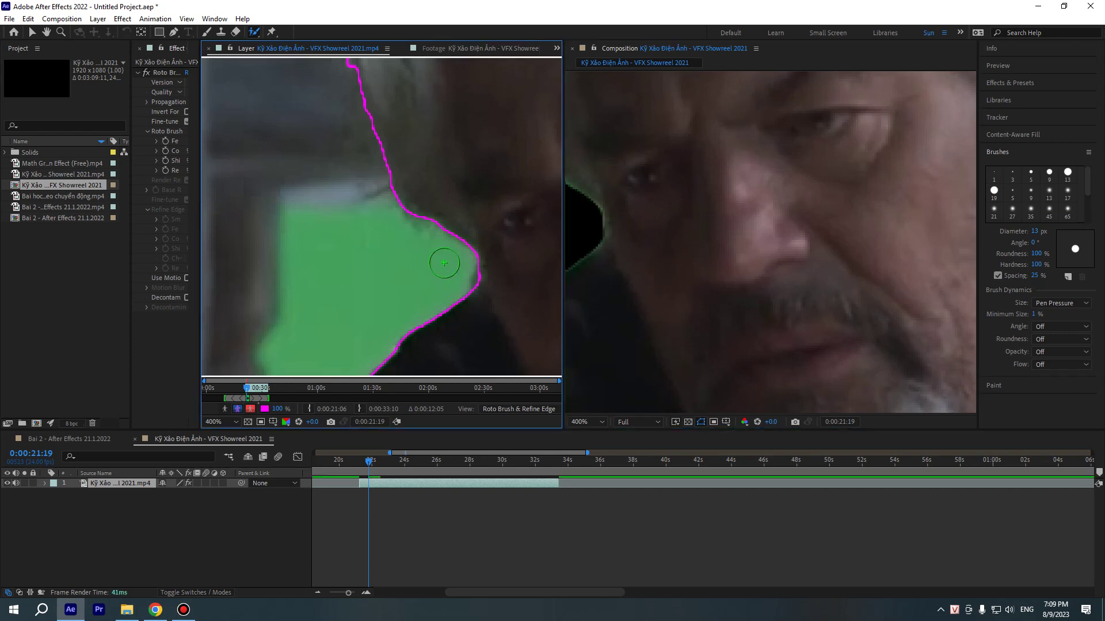
pyautogui.moveTo(429, 233); pyautogui.dragTo(452, 269)
pyautogui.moveTo(452, 248)
pyautogui.mouseDown()
pyautogui.moveTo(468, 261)
pyautogui.moveTo(433, 292)
pyautogui.mouseUp()
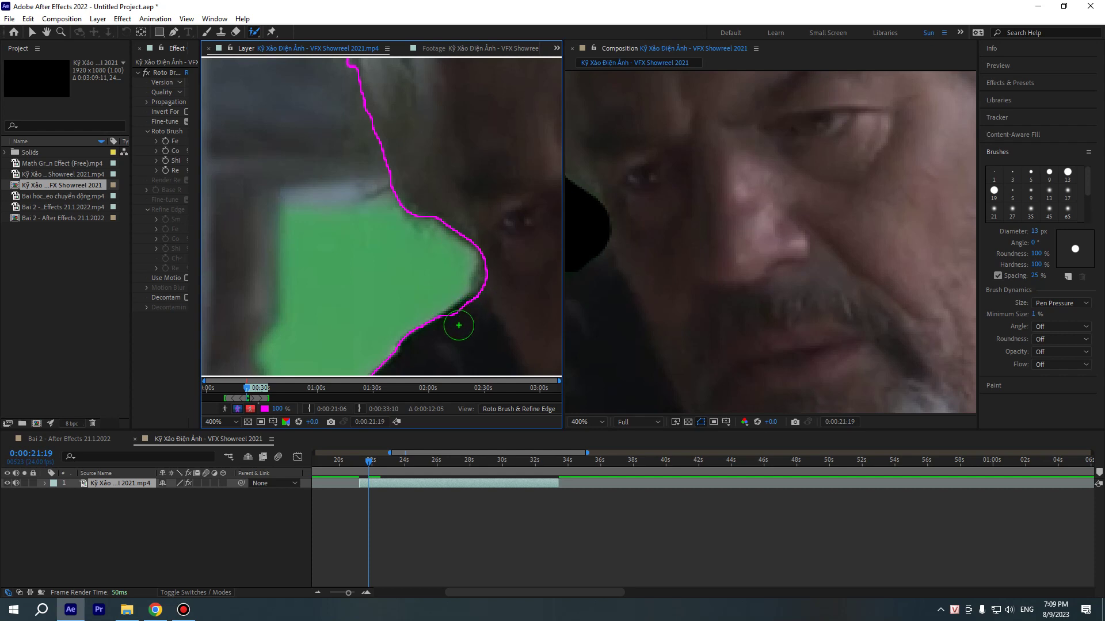
pyautogui.moveTo(455, 328); pyautogui.dragTo(497, 234)
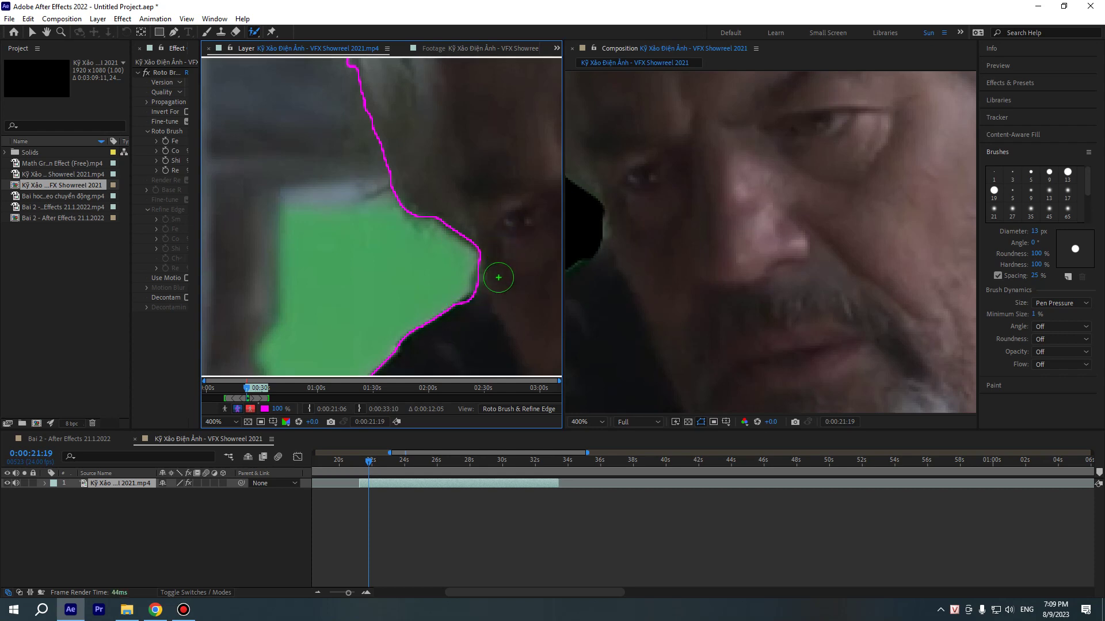
pyautogui.press(',')
pyautogui.press(',')
pyautogui.press(',')
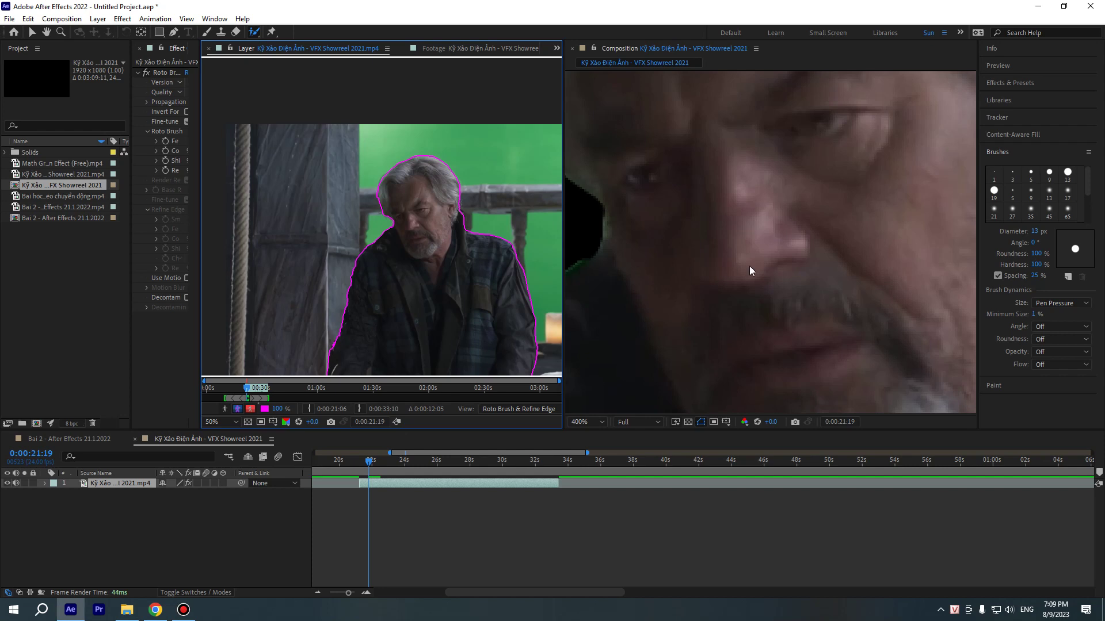
# Zoom both viewers out and move the time indicator back to 0:00:21:12 to propagate the matte
pyautogui.scroll(-3, 749, 266)
pyautogui.scroll(-3, 749, 266)
pyautogui.scroll(2, 749, 266)
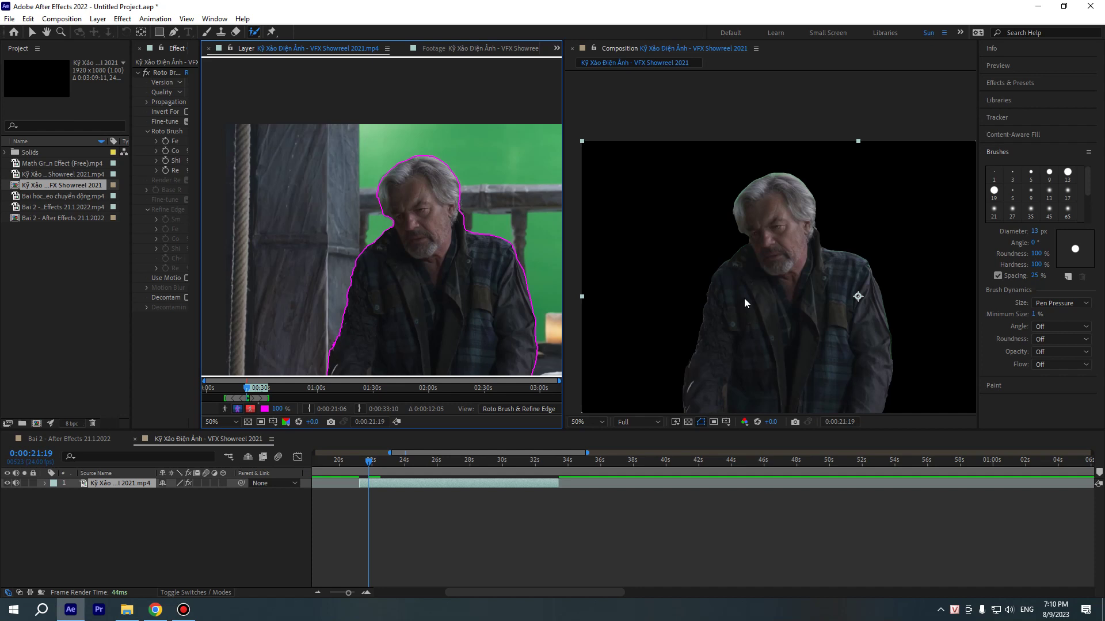
pyautogui.press(',')
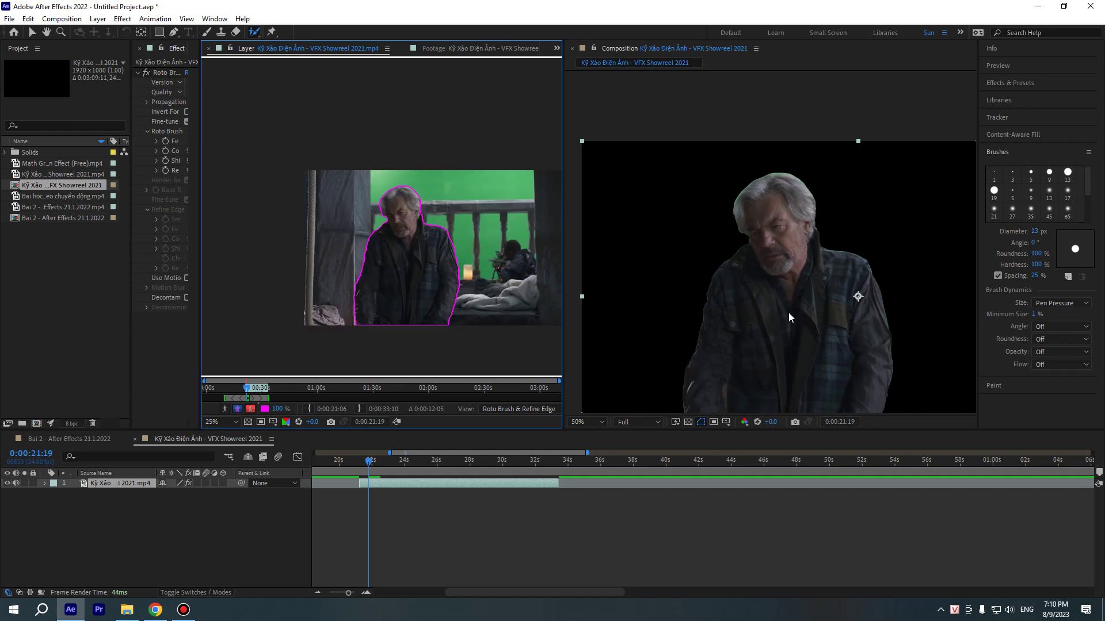
pyautogui.click(363, 471)
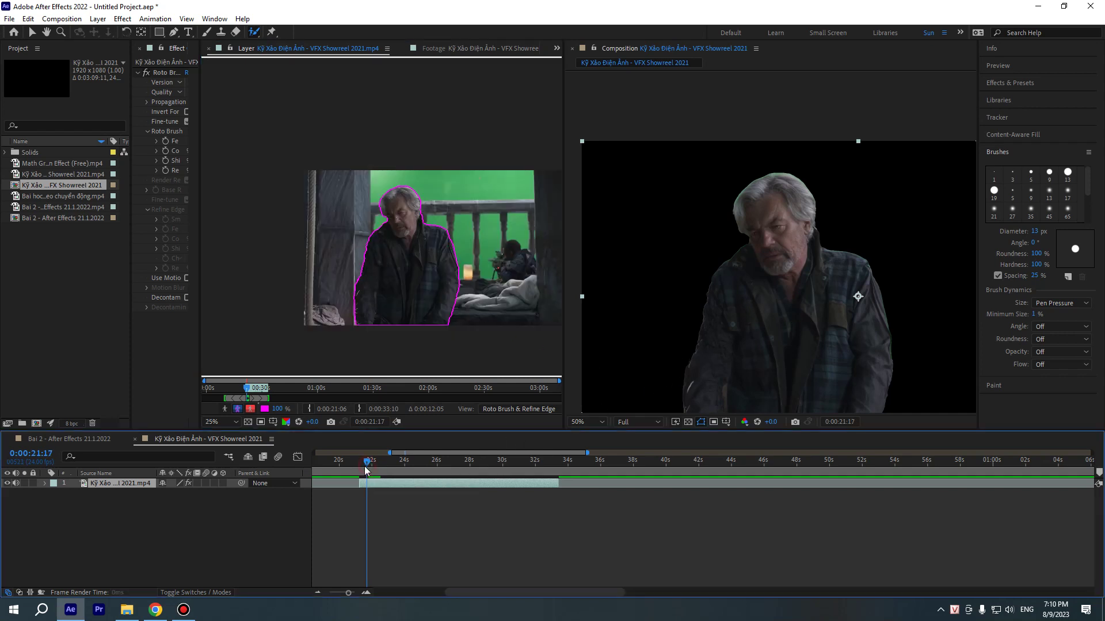
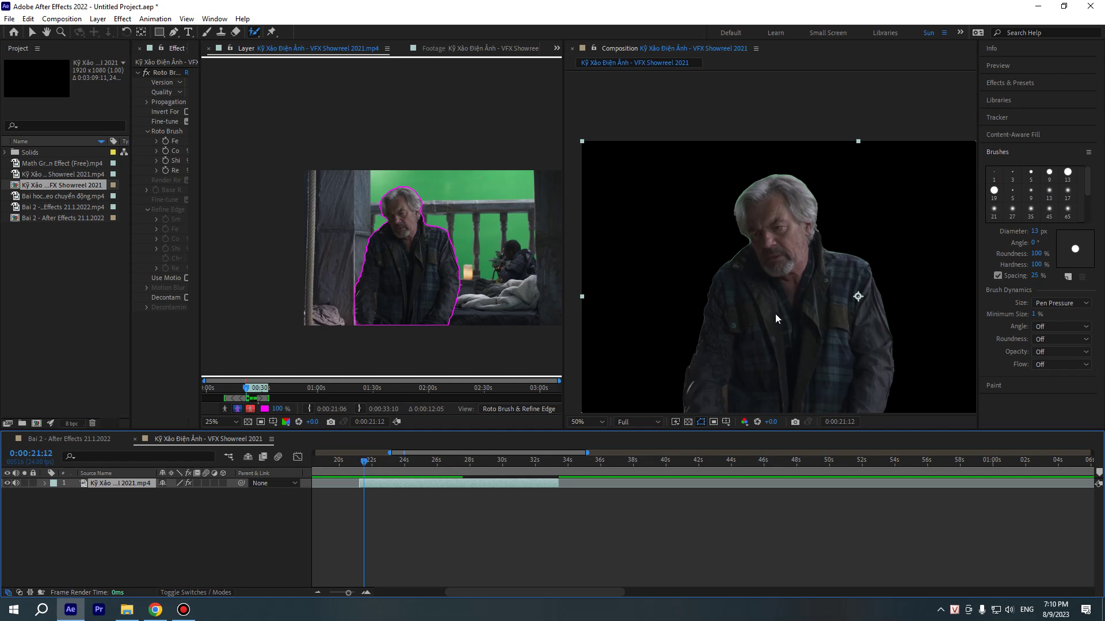
# Zoom the Composition viewer out to 25% to show the whole frame
pyautogui.scroll(-2, 775, 313)
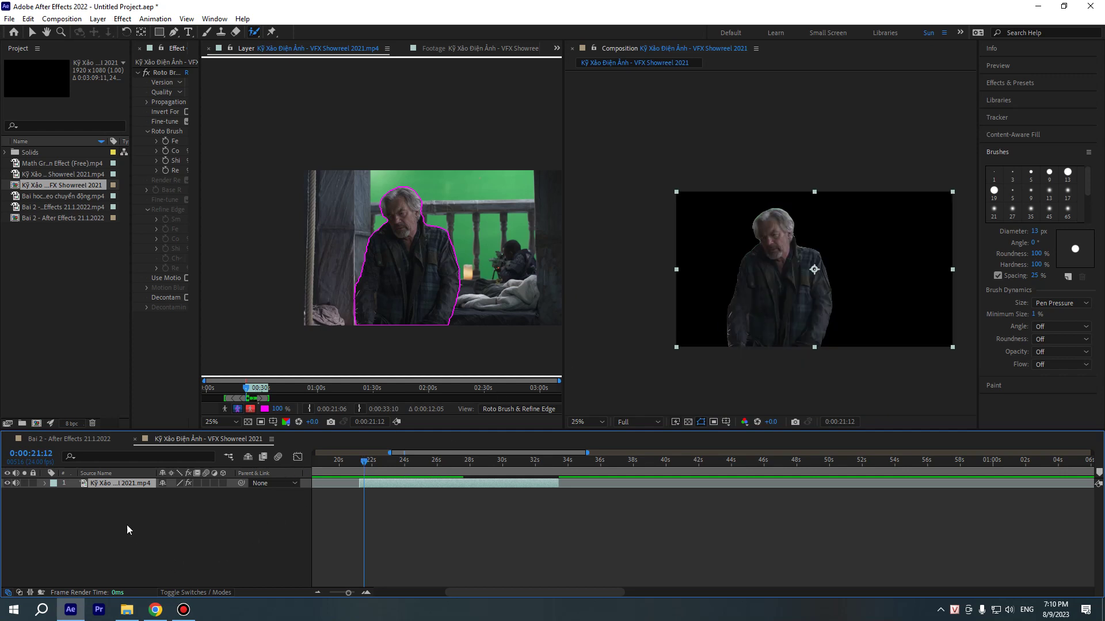
# Switch to the AE folder window and look inside the Mask text and Lam khung xuong nhan vat folders
pyautogui.hotkey('alt', 'Tab')
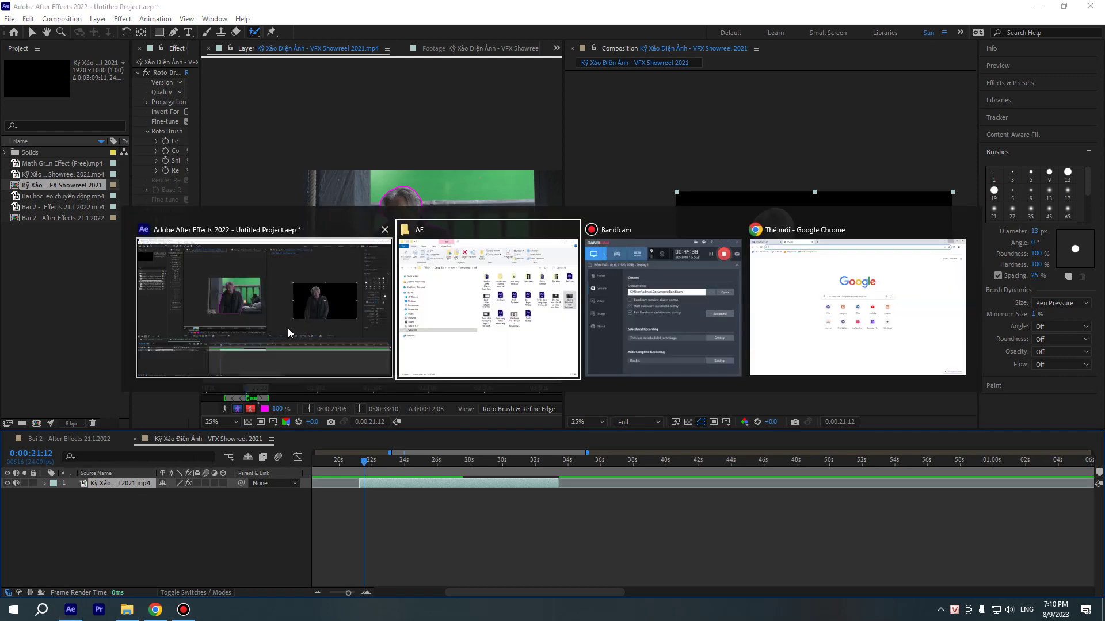
pyautogui.click(520, 344)
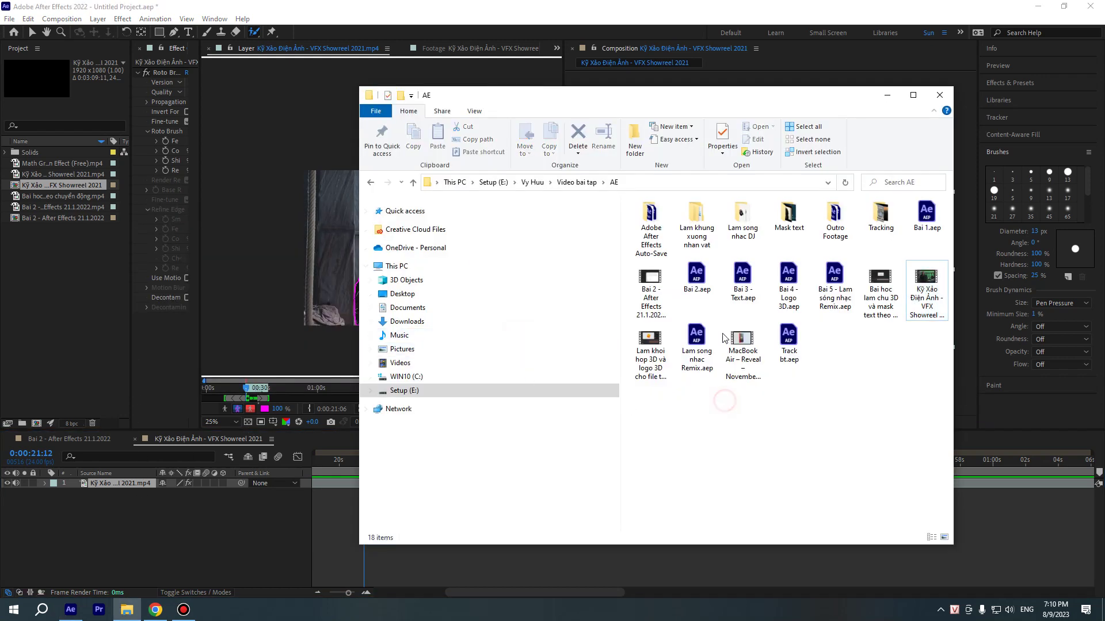
pyautogui.doubleClick(791, 222)
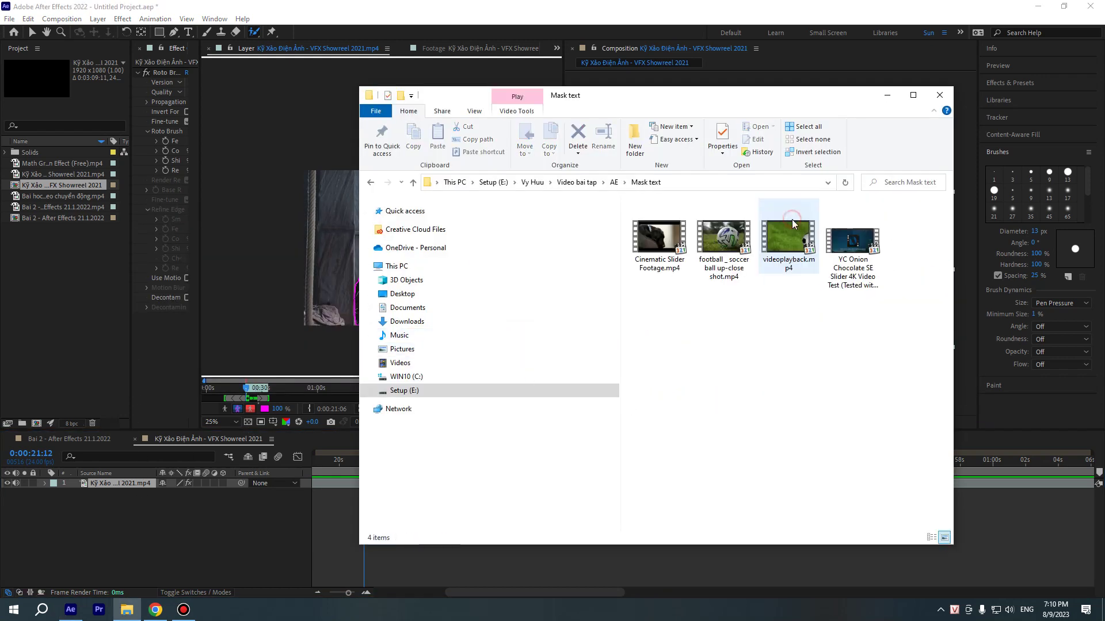
pyautogui.hotkey('alt', 'Left')
pyautogui.doubleClick(699, 233)
pyautogui.hotkey('alt', 'Left')
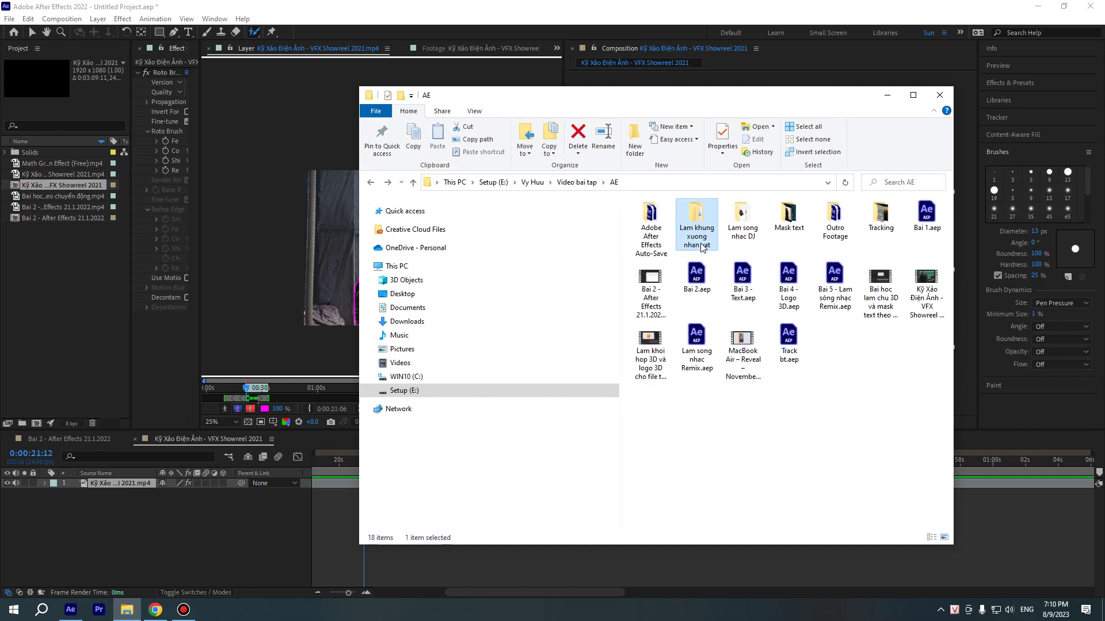
# Go up to Video bai tap and open the Copied_Bai tap bien hinh folder
pyautogui.click(581, 182)
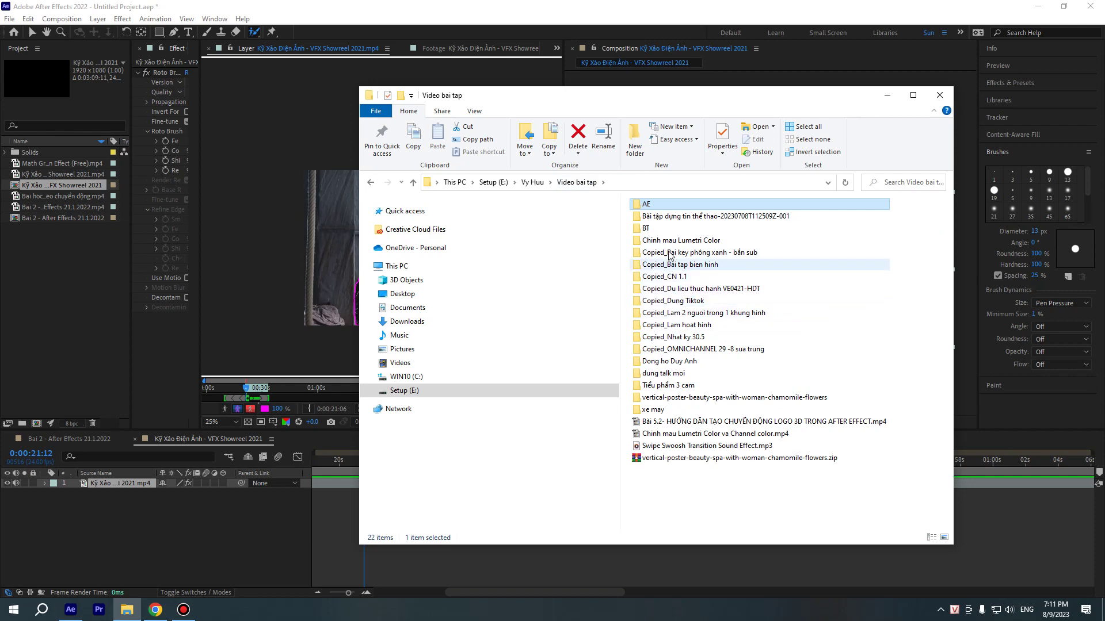
pyautogui.doubleClick(665, 230)
pyautogui.hotkey('alt', 'Left')
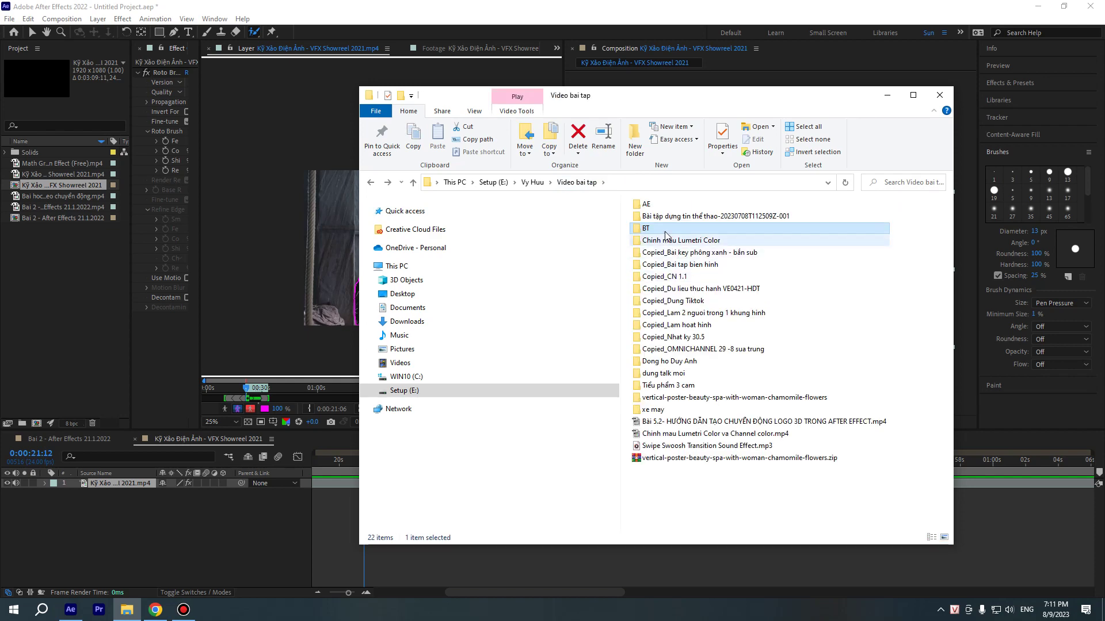
pyautogui.doubleClick(662, 217)
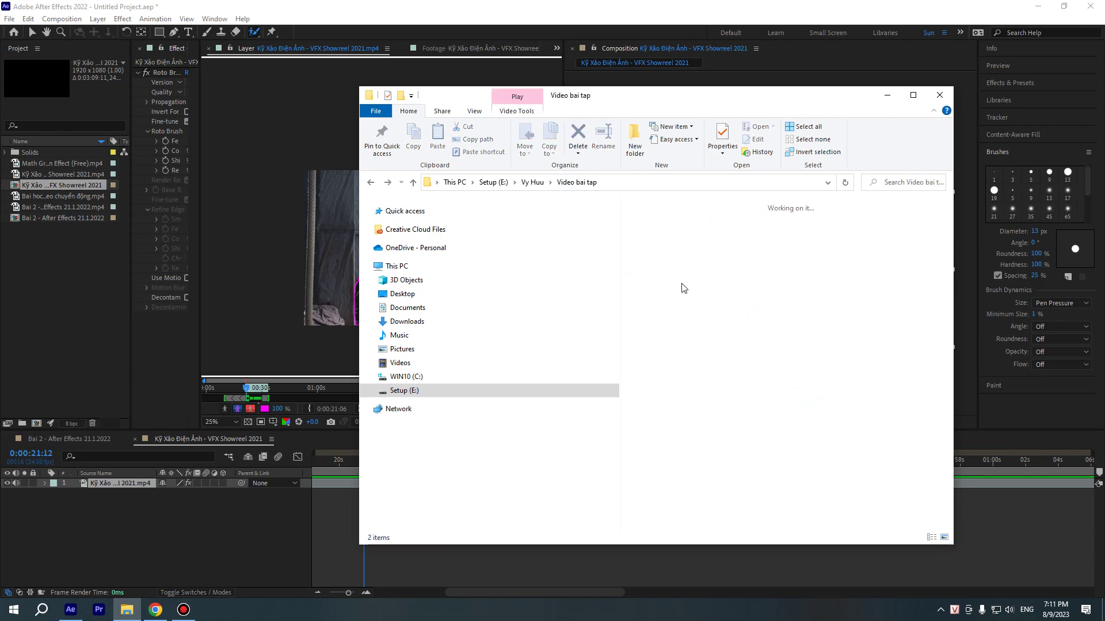
pyautogui.doubleClick(694, 265)
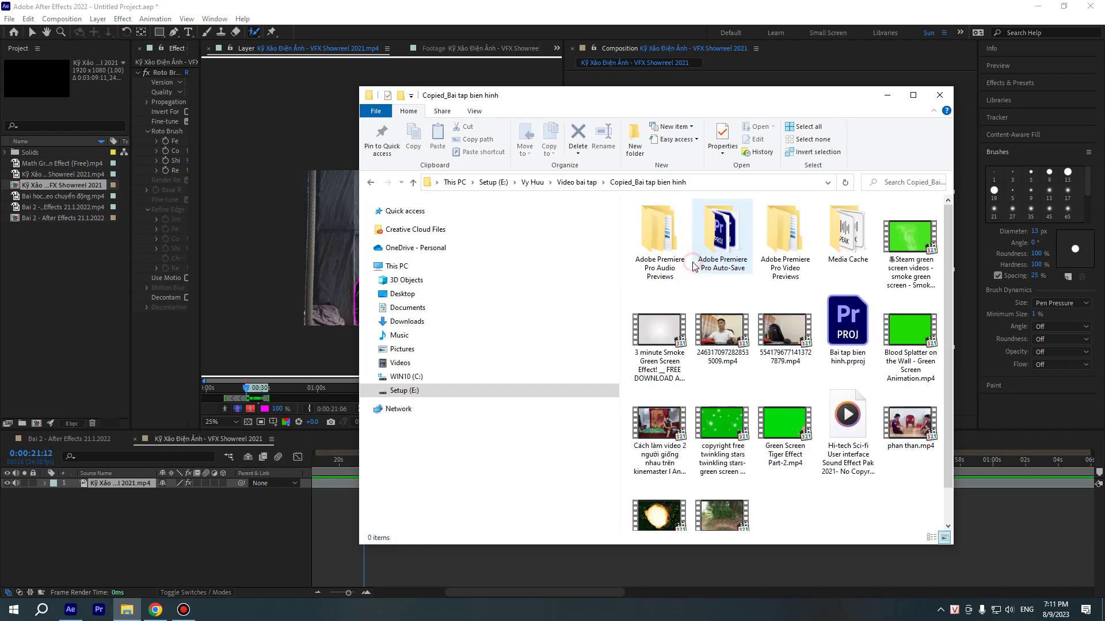
# Preview the Steam green-screen smoke video, skip ahead, and close the player
pyautogui.click(794, 437)
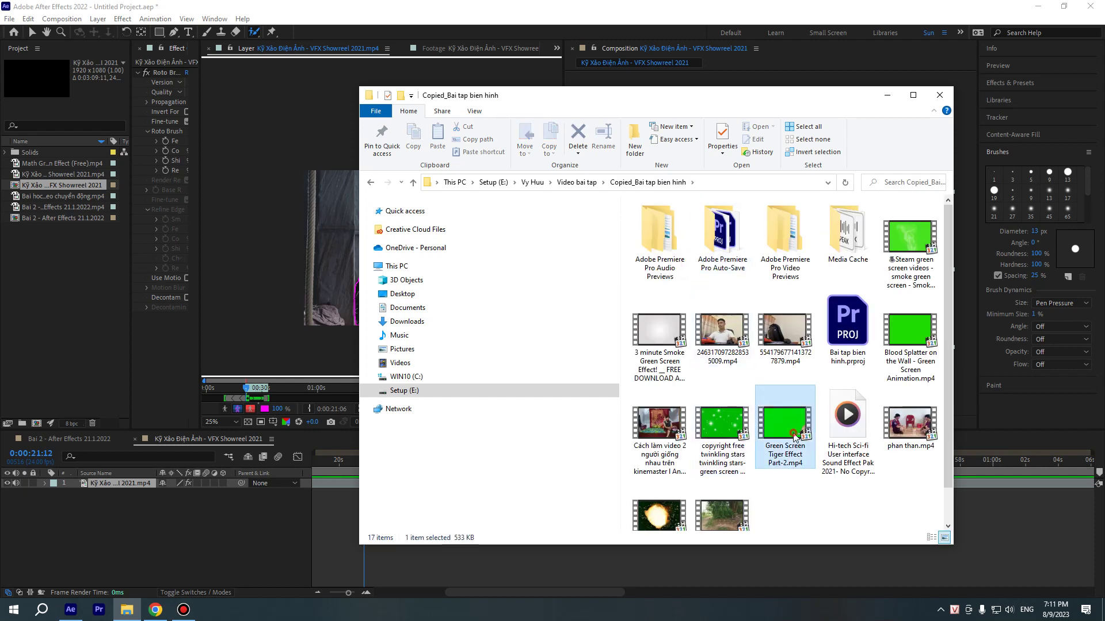
pyautogui.doubleClick(906, 259)
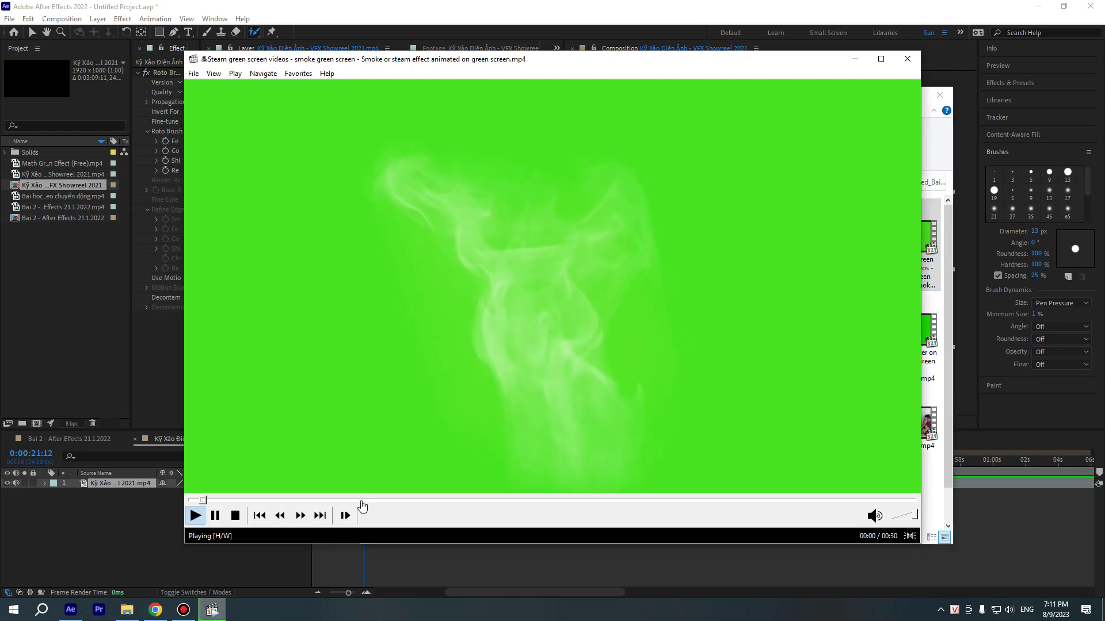
pyautogui.click(382, 500)
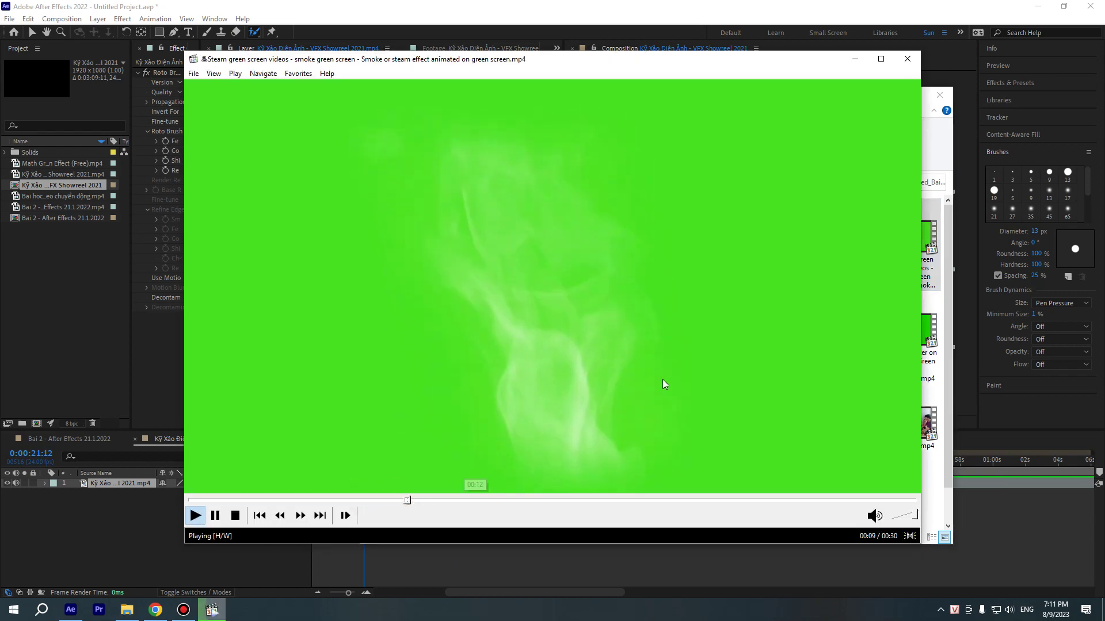
pyautogui.click(907, 60)
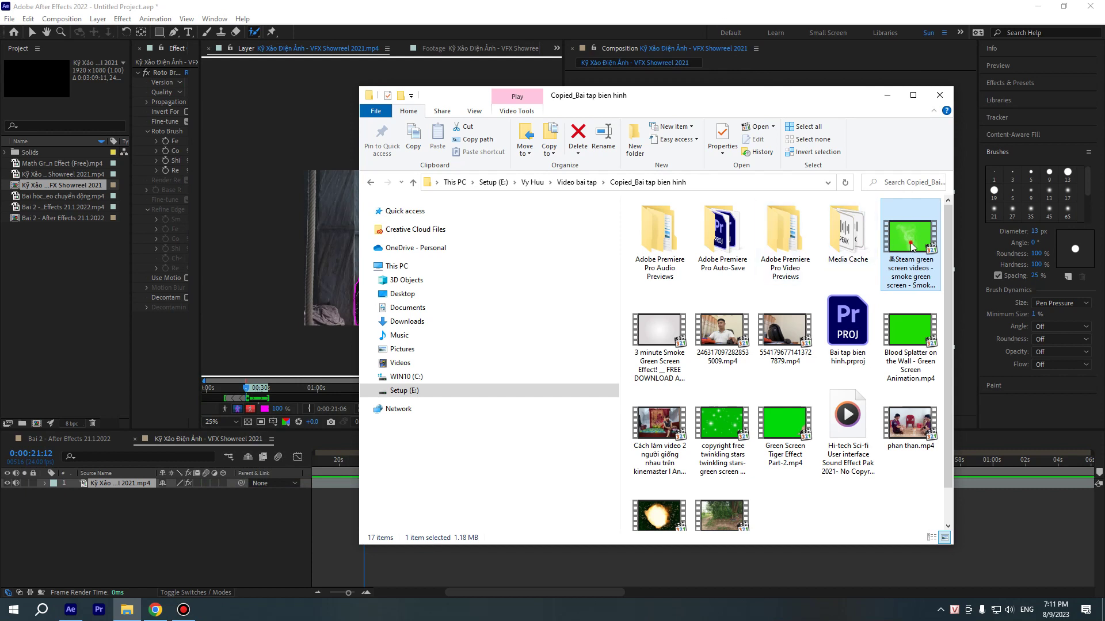
# Add the Steam video below the man's layer and scale it to fill the frame
pyautogui.moveTo(911, 246); pyautogui.dragTo(105, 495)
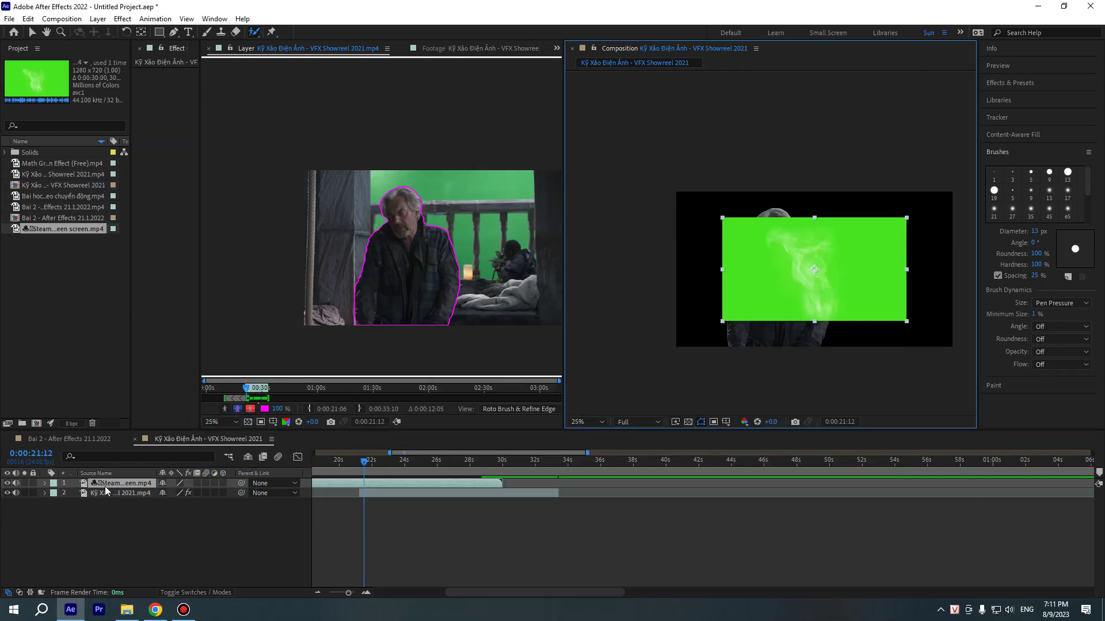
pyautogui.moveTo(107, 483); pyautogui.dragTo(106, 519)
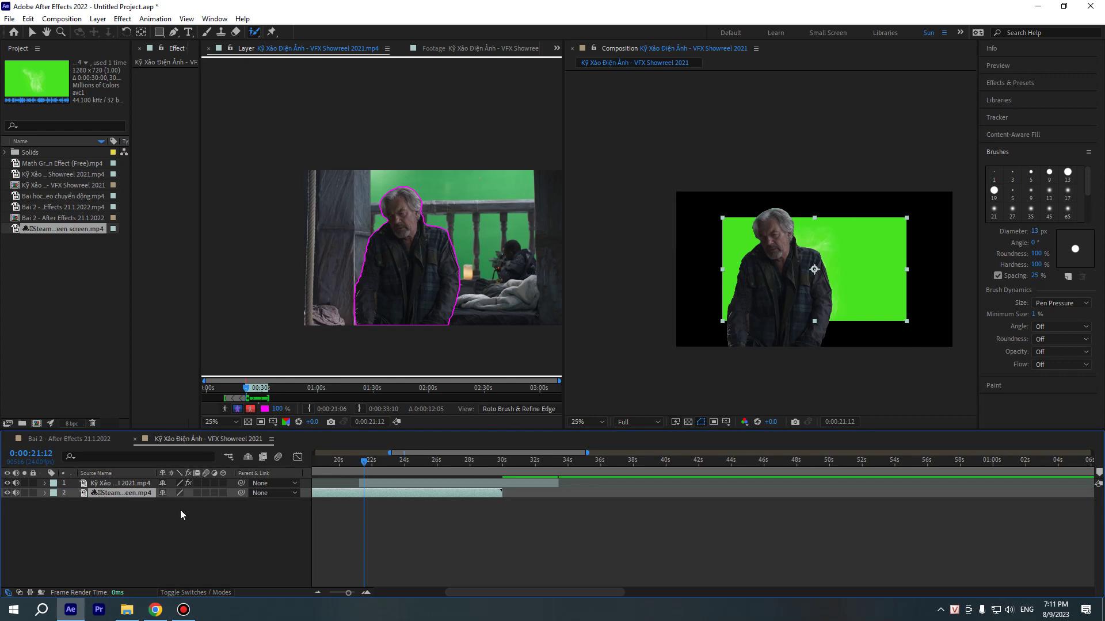
pyautogui.hotkey('ctrl', 'alt', 'f')
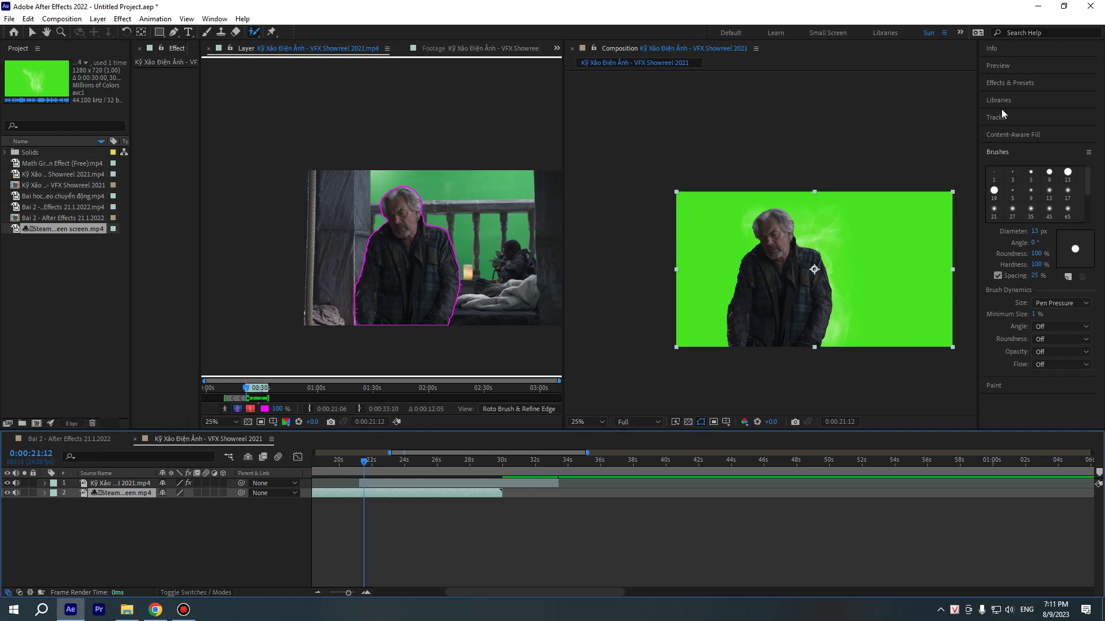
# Search 'key' in Effects & Presets and apply Keylight (1.2) to the smoke layer
pyautogui.click(1003, 84)
pyautogui.scroll(-5, 1011, 268)
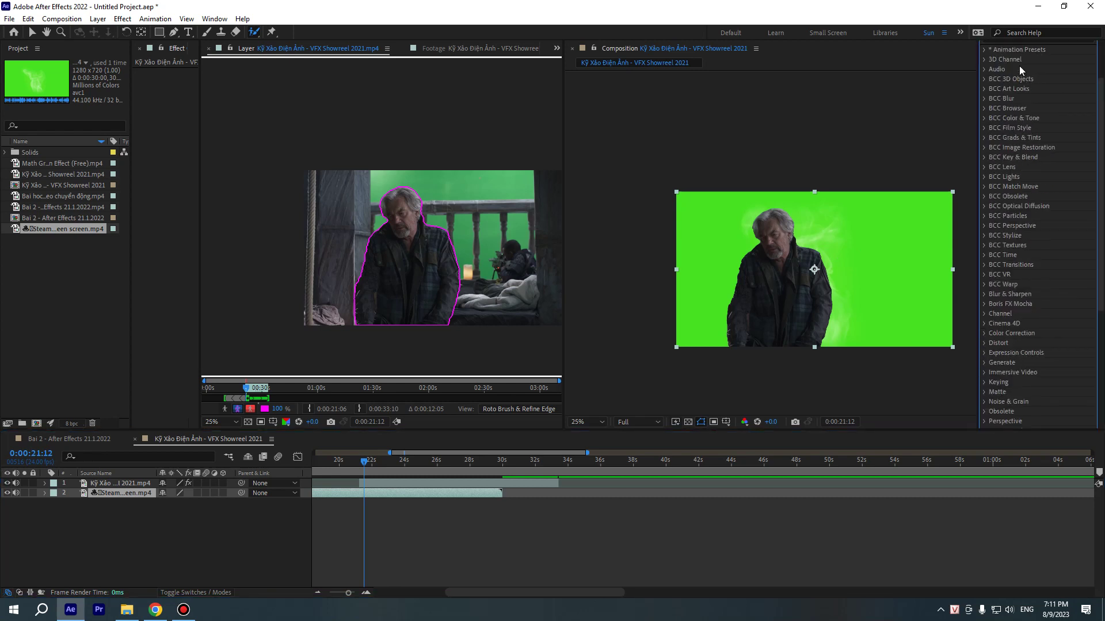
pyautogui.scroll(5, 1020, 65)
pyautogui.click(1012, 97)
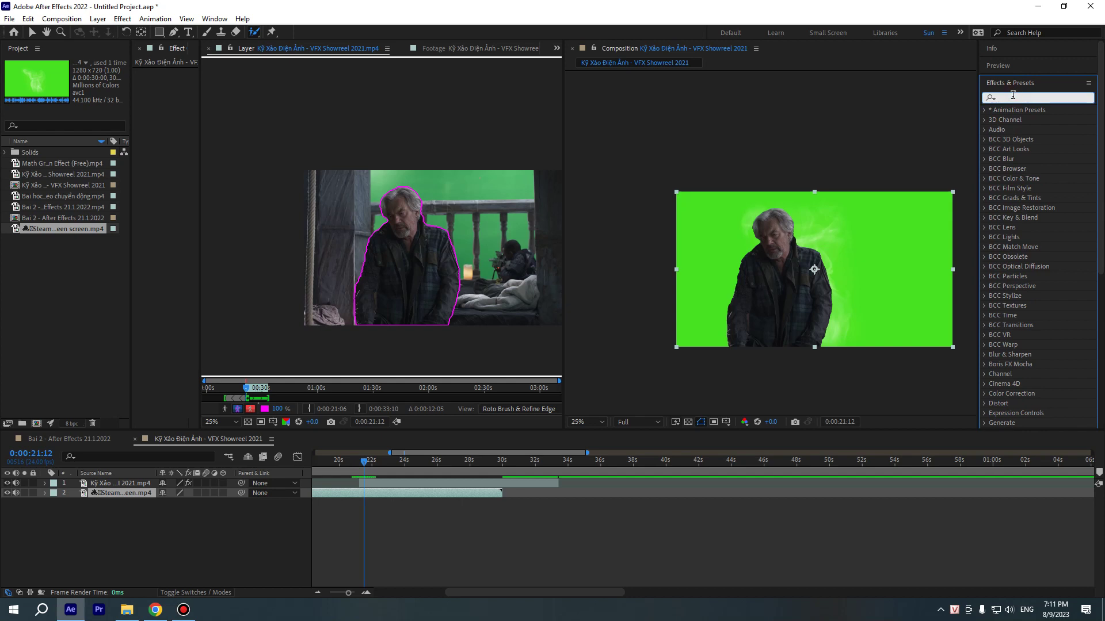
pyautogui.write('key')
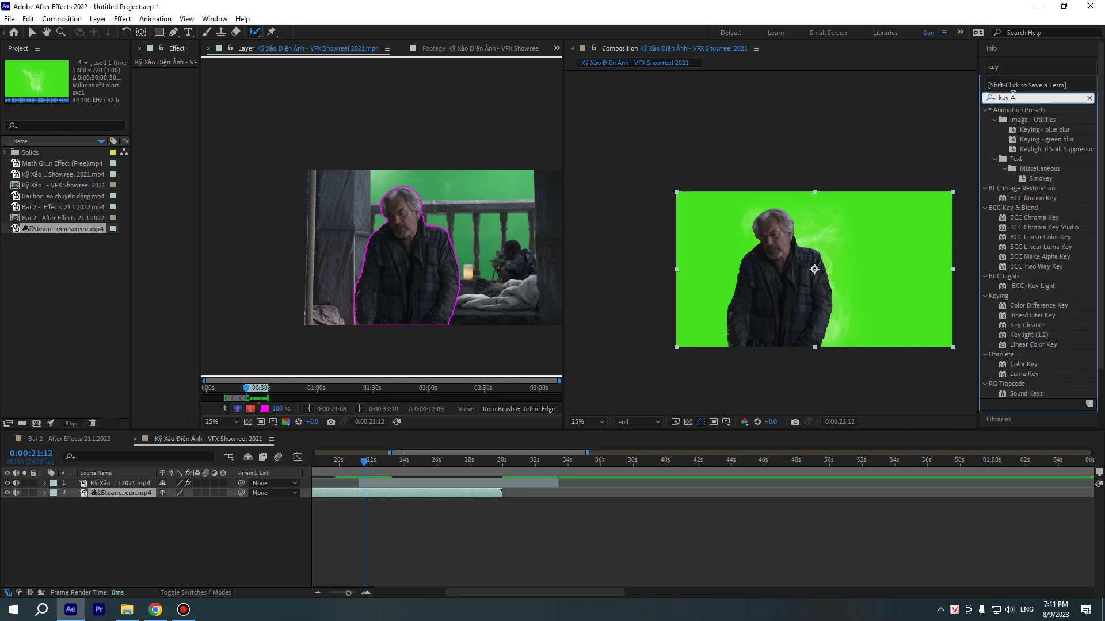
pyautogui.moveTo(1022, 335)
pyautogui.mouseDown()
pyautogui.moveTo(406, 532)
pyautogui.moveTo(378, 491)
pyautogui.mouseUp()
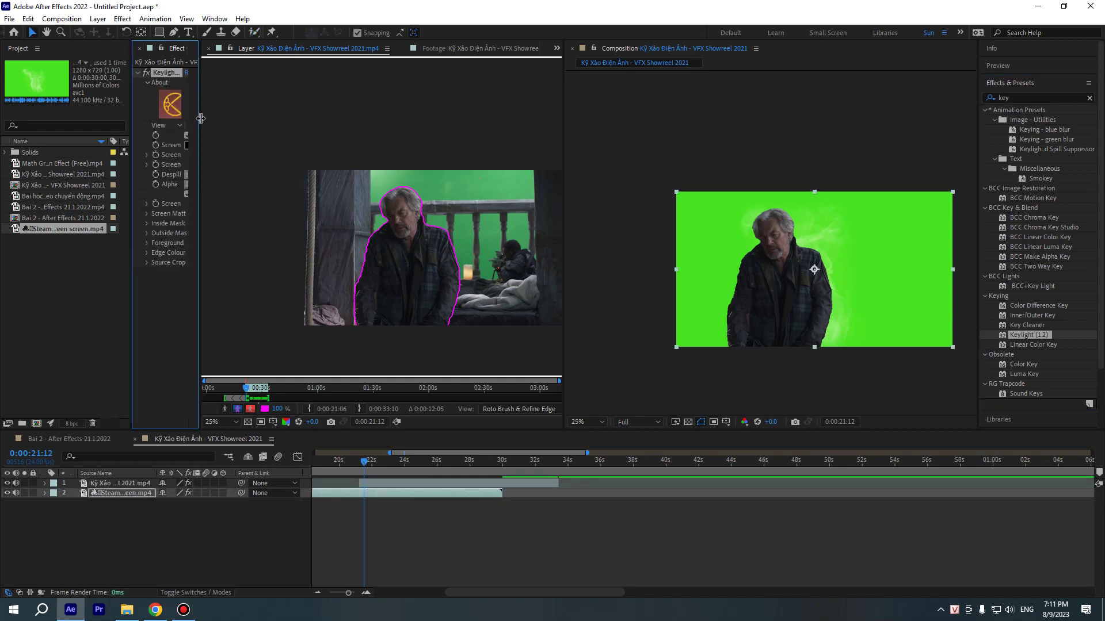
# Sample the green background as Keylight's Screen Colour to key it out
pyautogui.moveTo(201, 118); pyautogui.dragTo(296, 119)
pyautogui.click(244, 145)
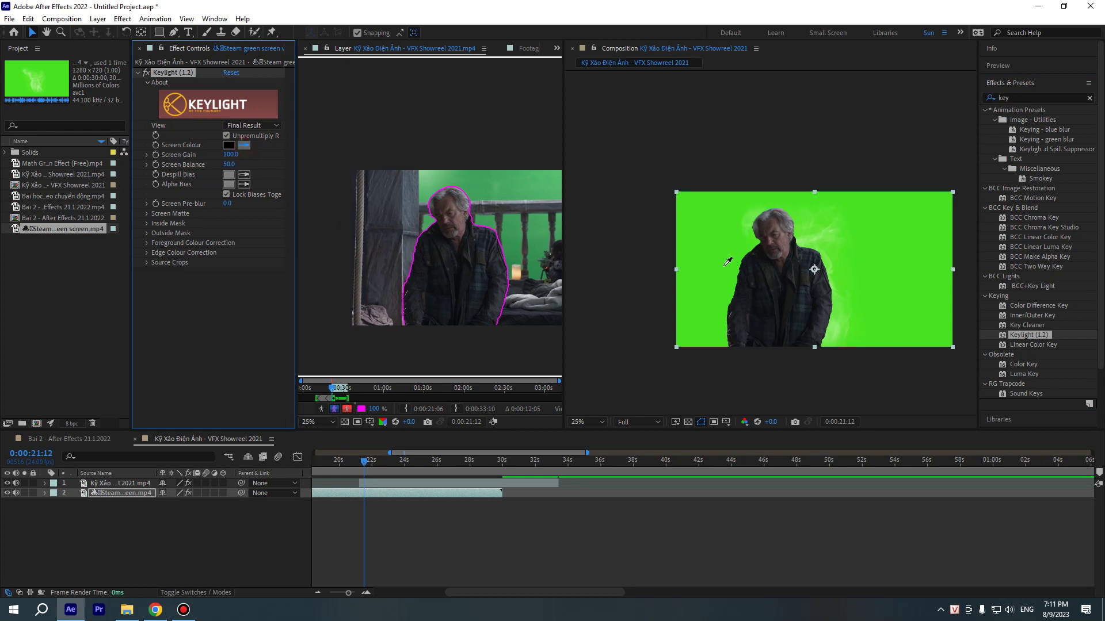
pyautogui.click(707, 242)
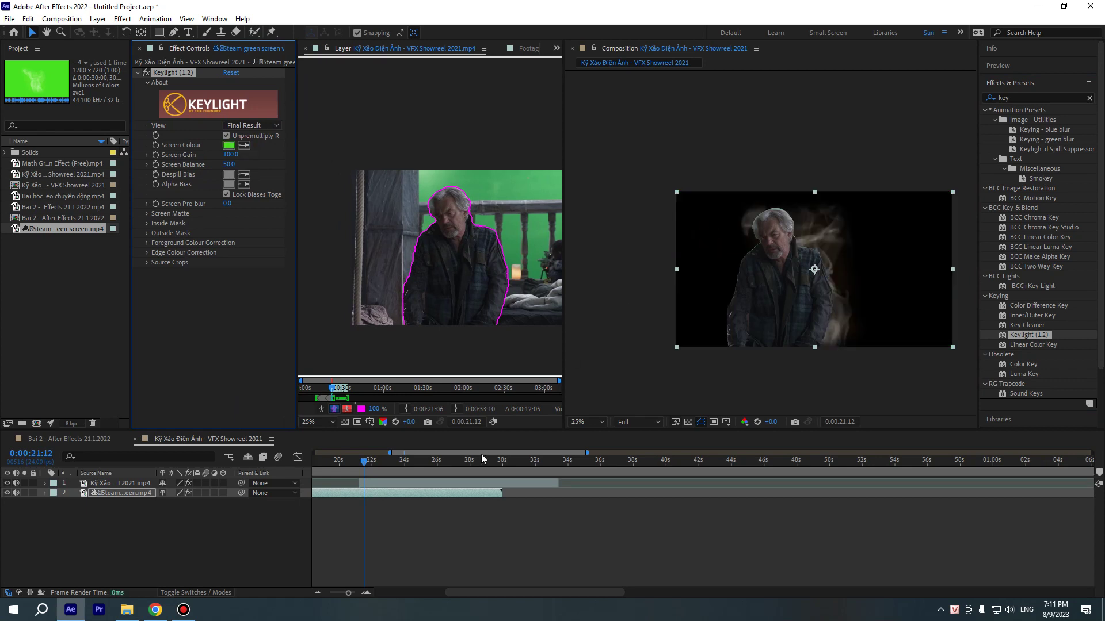
# Slide the smoke clip to start with the man's clip at about 21 seconds
pyautogui.click(402, 494)
pyautogui.moveTo(355, 461)
pyautogui.mouseDown()
pyautogui.moveTo(347, 474)
pyautogui.moveTo(317, 474)
pyautogui.mouseUp()
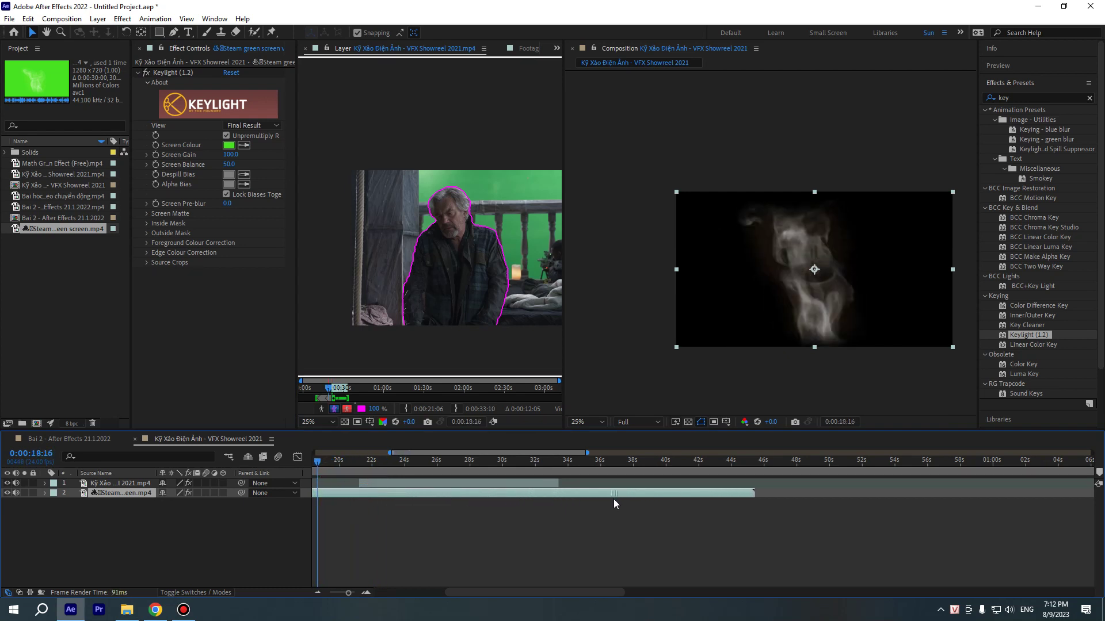
pyautogui.moveTo(381, 496); pyautogui.dragTo(471, 495)
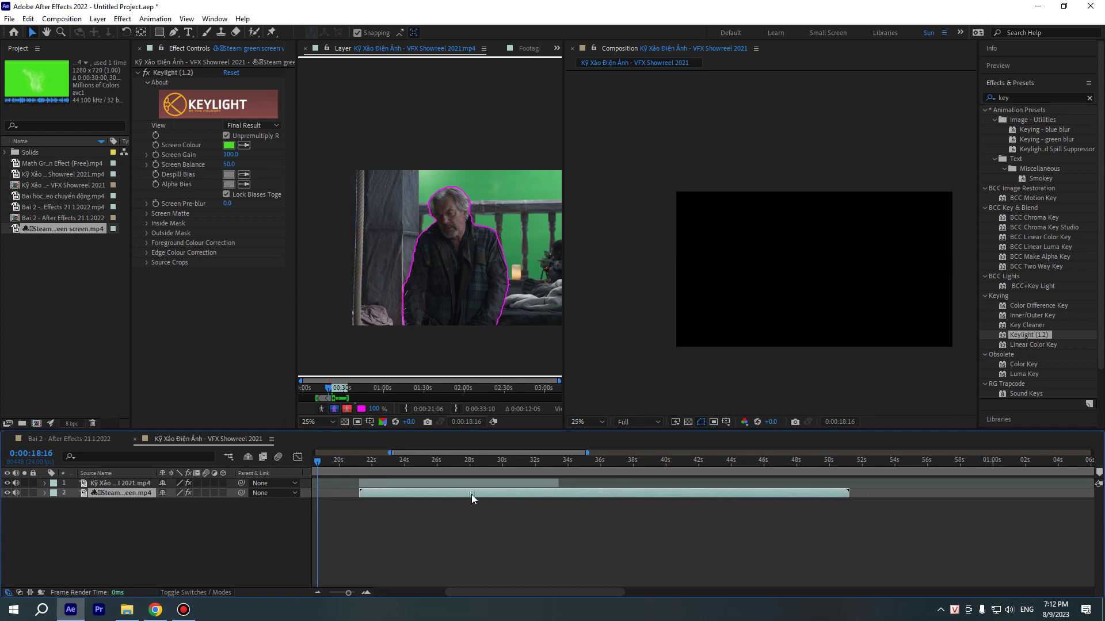
pyautogui.moveTo(347, 471)
pyautogui.mouseDown()
pyautogui.moveTo(419, 486)
pyautogui.moveTo(387, 492)
pyautogui.mouseUp()
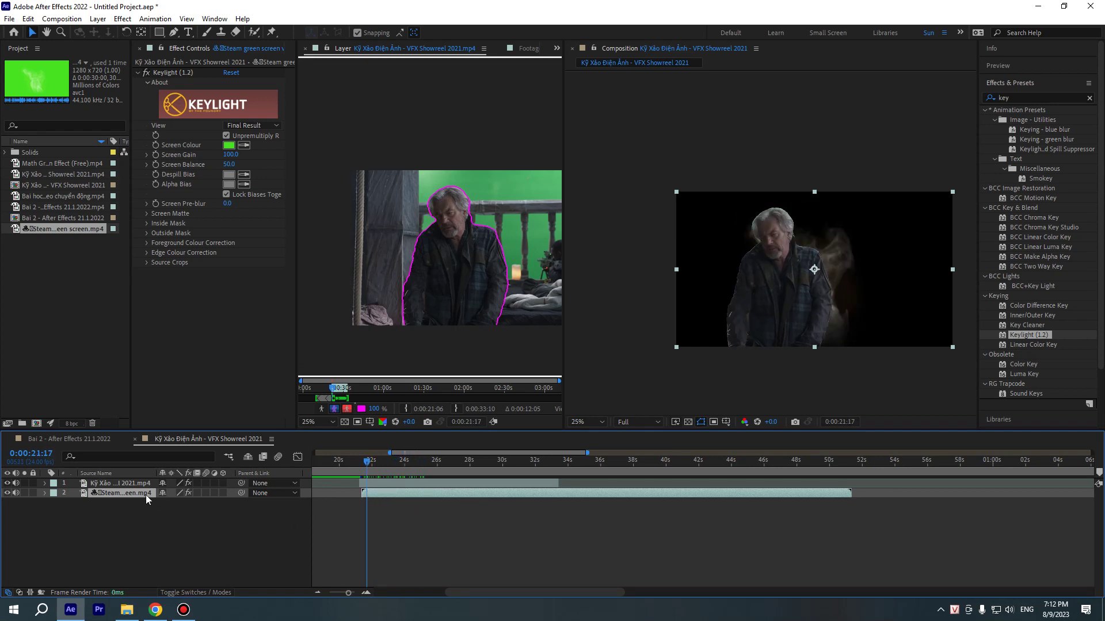
pyautogui.click(120, 483)
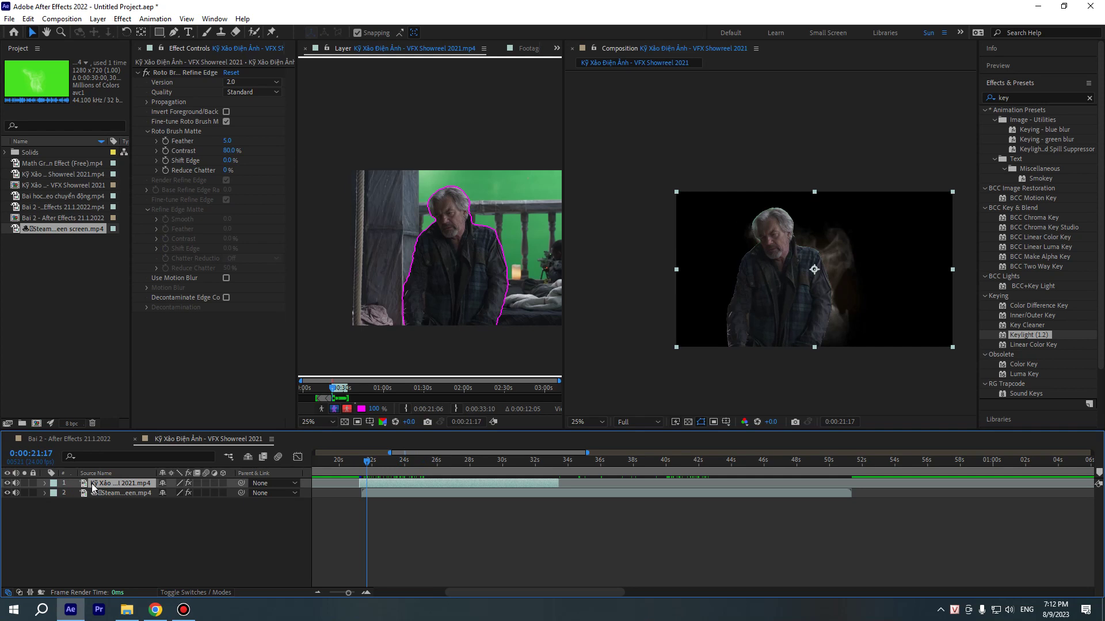
# Duplicate the man's layer below the smoke and show the copy's full footage without roto cutout
pyautogui.hotkey('ctrl', 'd')
pyautogui.moveTo(101, 483); pyautogui.dragTo(101, 519)
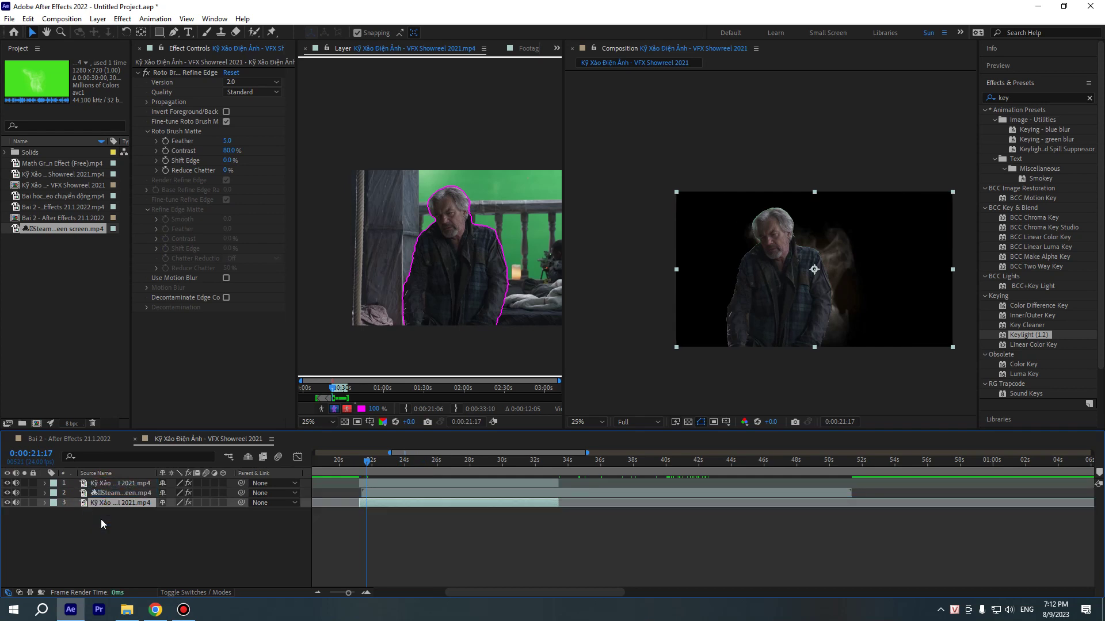
pyautogui.click(144, 72)
pyautogui.click(457, 563)
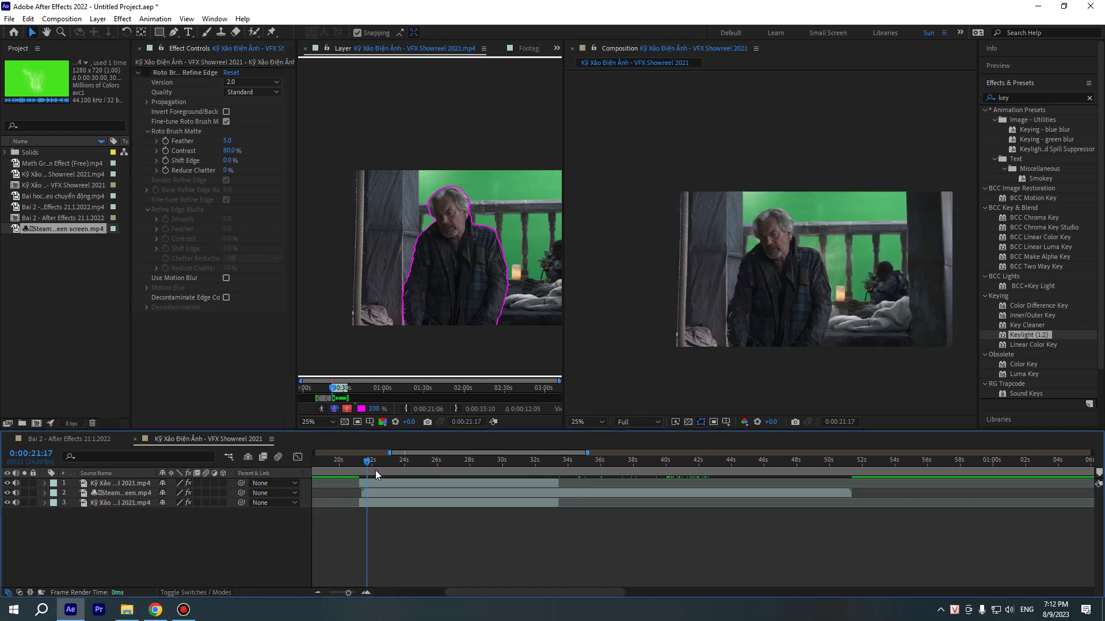
# Scrub frames between 0:00:22 and 0:00:23:13, ending at frame 22:14
pyautogui.moveTo(376, 470); pyautogui.dragTo(419, 477)
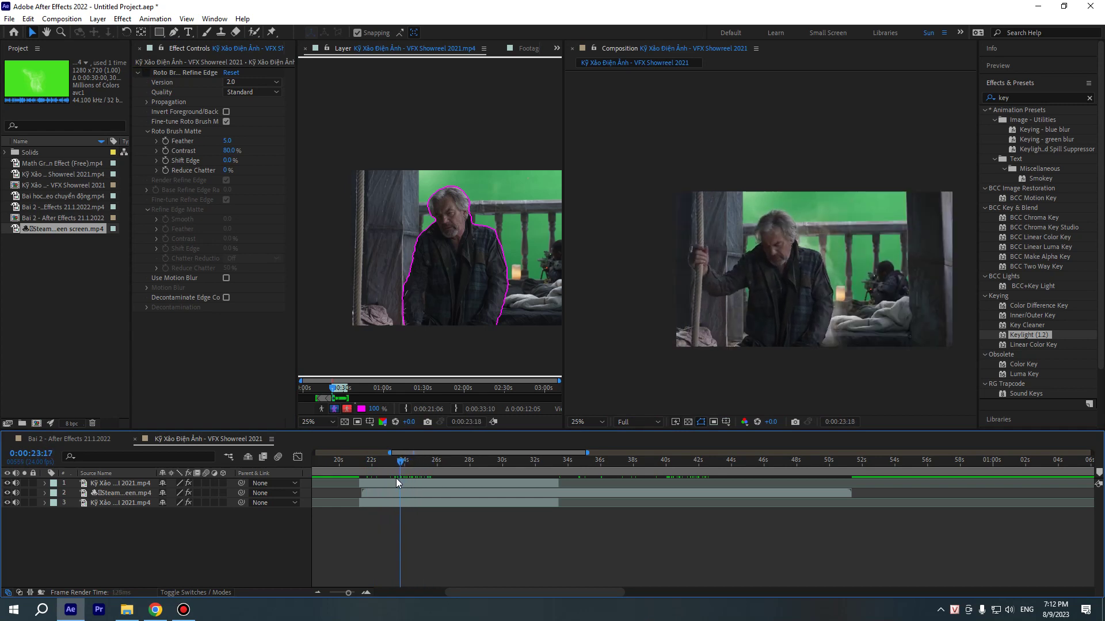
pyautogui.moveTo(420, 478); pyautogui.dragTo(388, 478)
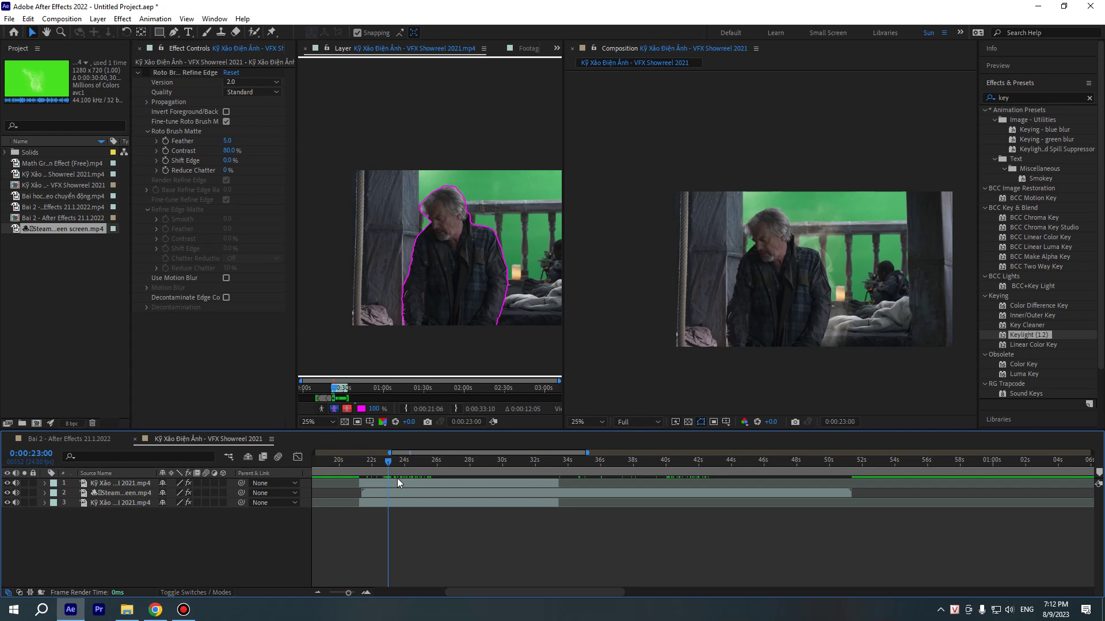
pyautogui.moveTo(399, 464); pyautogui.dragTo(400, 476)
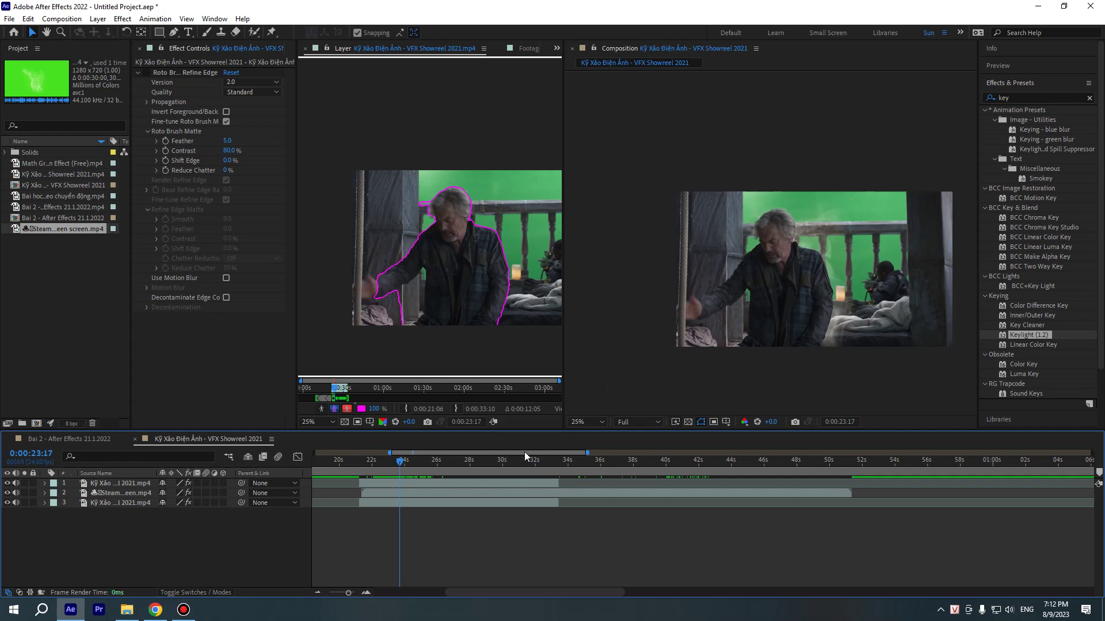
pyautogui.click(387, 464)
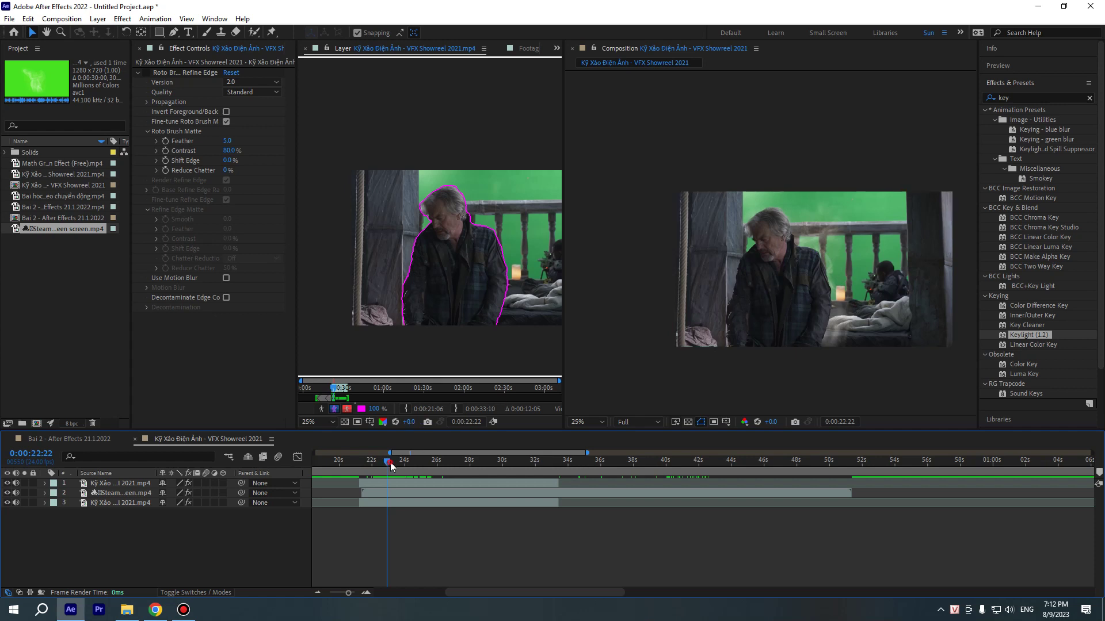
pyautogui.moveTo(386, 461)
pyautogui.mouseDown()
pyautogui.moveTo(412, 469)
pyautogui.moveTo(391, 470)
pyautogui.mouseUp()
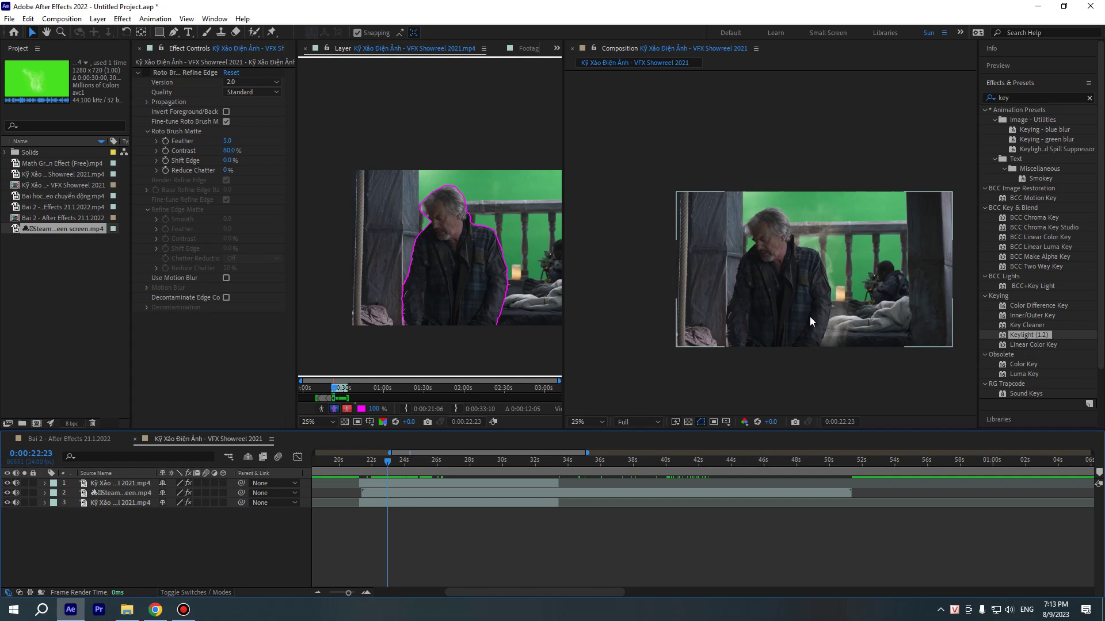
pyautogui.moveTo(407, 459); pyautogui.dragTo(386, 466)
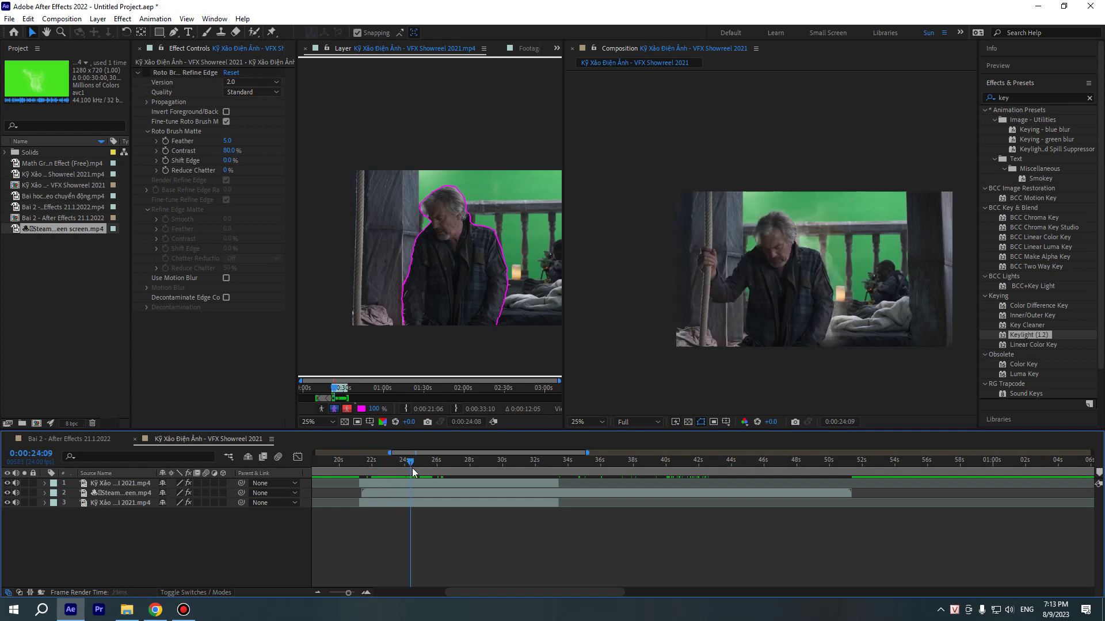
pyautogui.click(381, 464)
# Toggle the steam layer's visibility and preview frames between 21 and 24 seconds
pyautogui.click(120, 493)
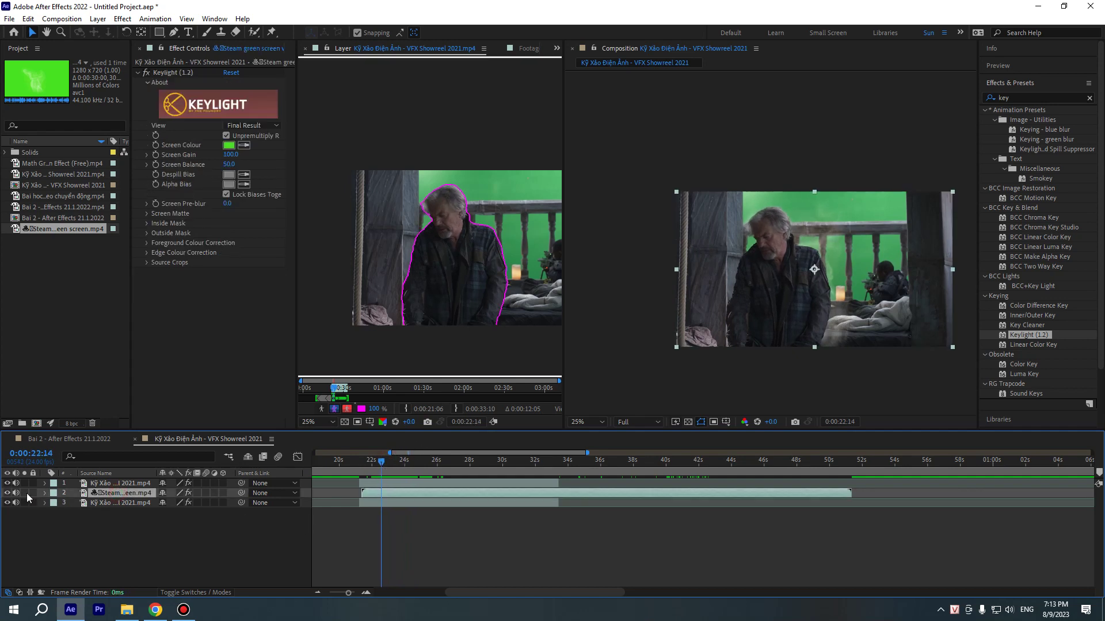
pyautogui.click(6, 493)
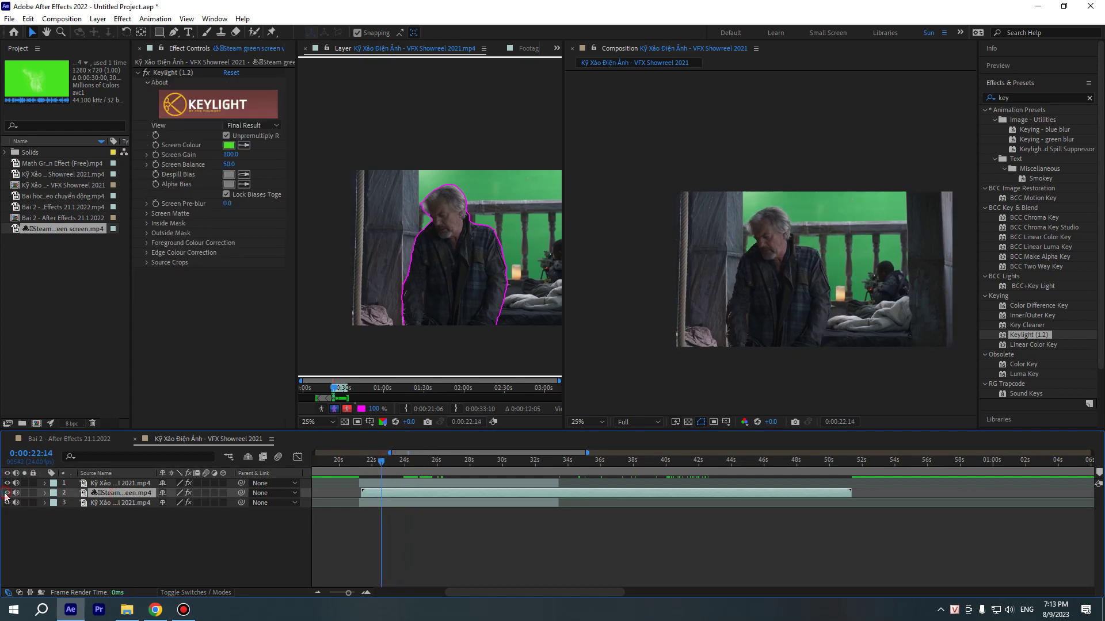
pyautogui.moveTo(384, 468); pyautogui.dragTo(420, 470)
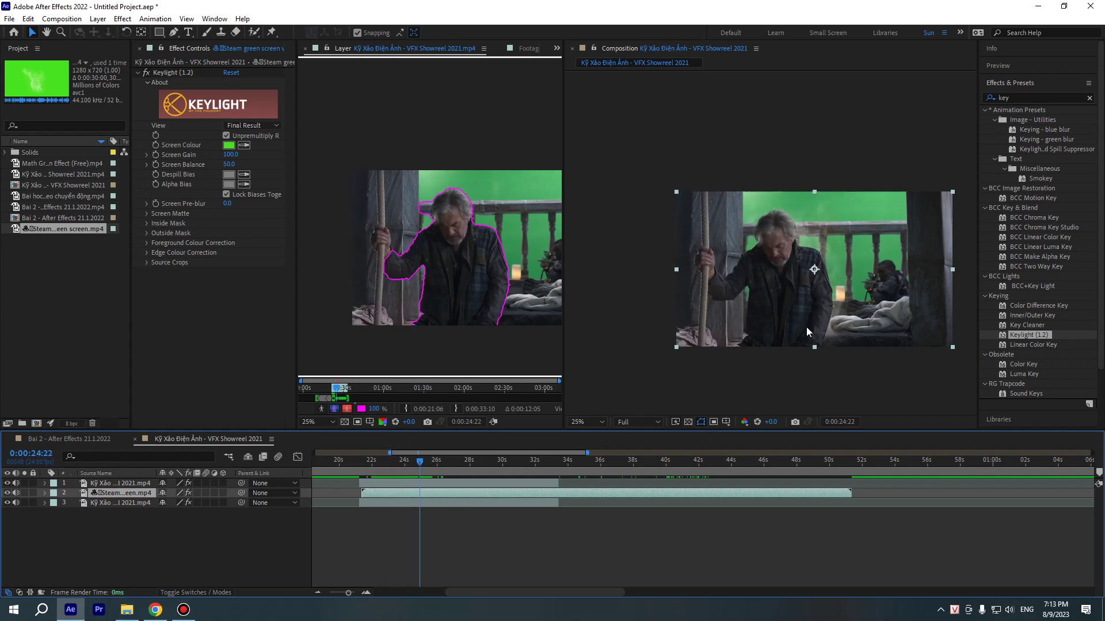
pyautogui.moveTo(419, 465); pyautogui.dragTo(419, 474)
pyautogui.click(392, 503)
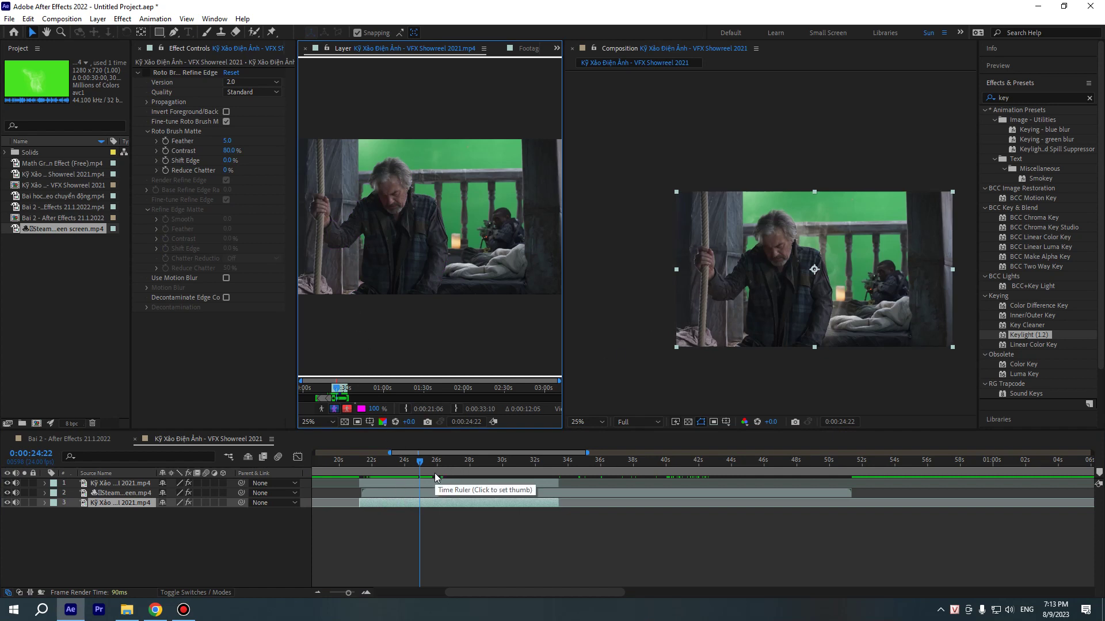
pyautogui.moveTo(434, 479)
pyautogui.mouseDown()
pyautogui.moveTo(389, 476)
pyautogui.moveTo(408, 479)
pyautogui.mouseUp()
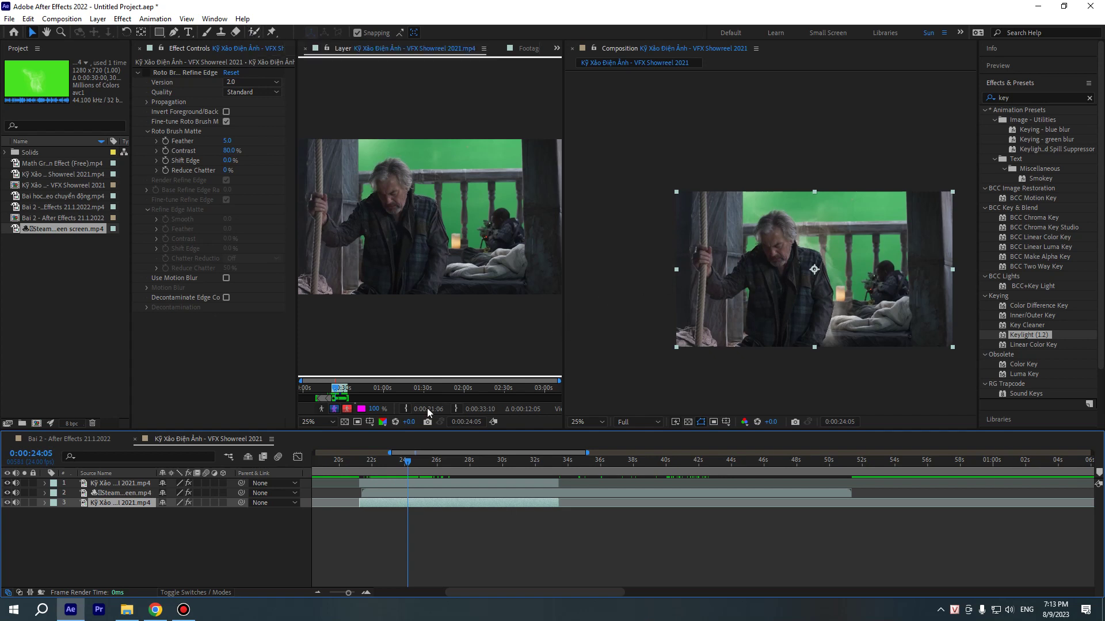
pyautogui.moveTo(397, 467)
pyautogui.mouseDown()
pyautogui.moveTo(419, 481)
pyautogui.moveTo(393, 482)
pyautogui.moveTo(427, 483)
pyautogui.moveTo(398, 494)
pyautogui.moveTo(408, 490)
pyautogui.mouseUp()
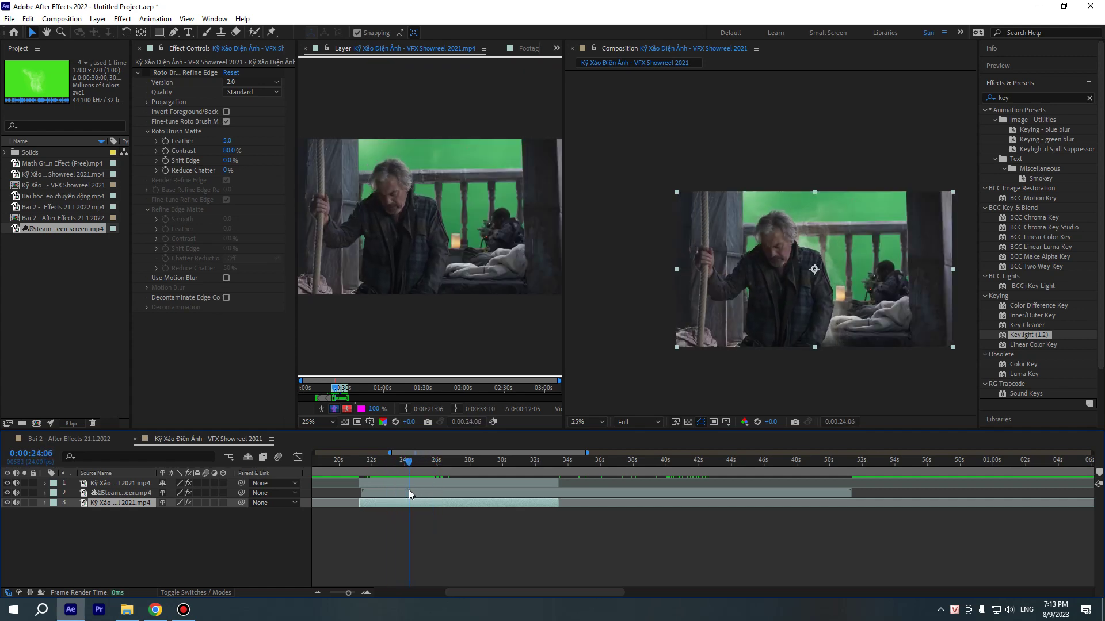
# Hide the bottom video layer and preview the keyed result around 22 seconds
pyautogui.click(98, 486)
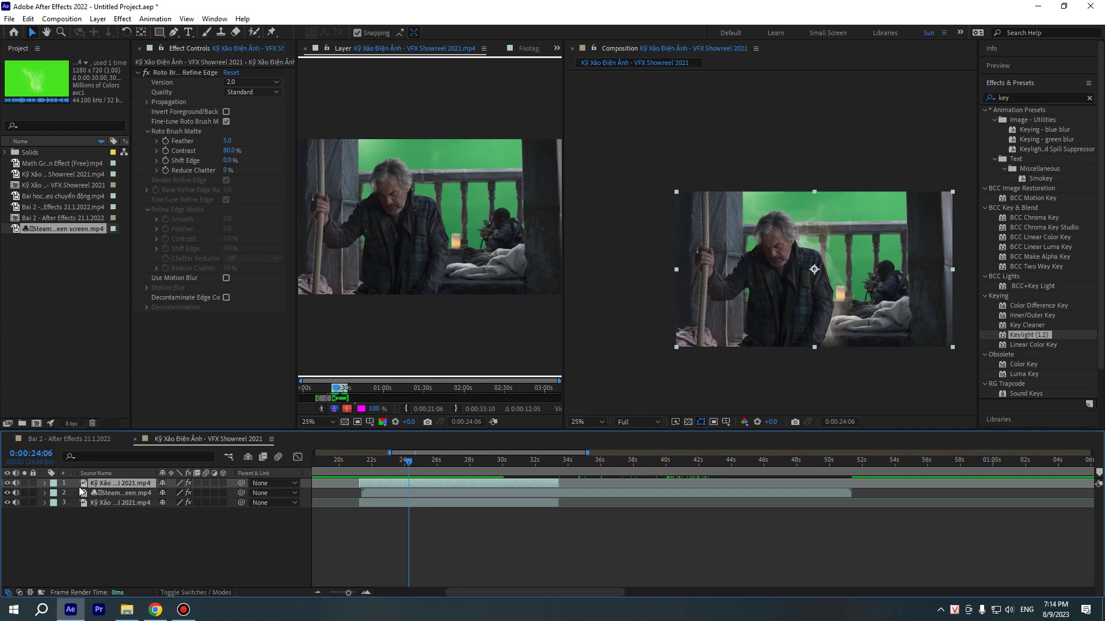
pyautogui.click(368, 469)
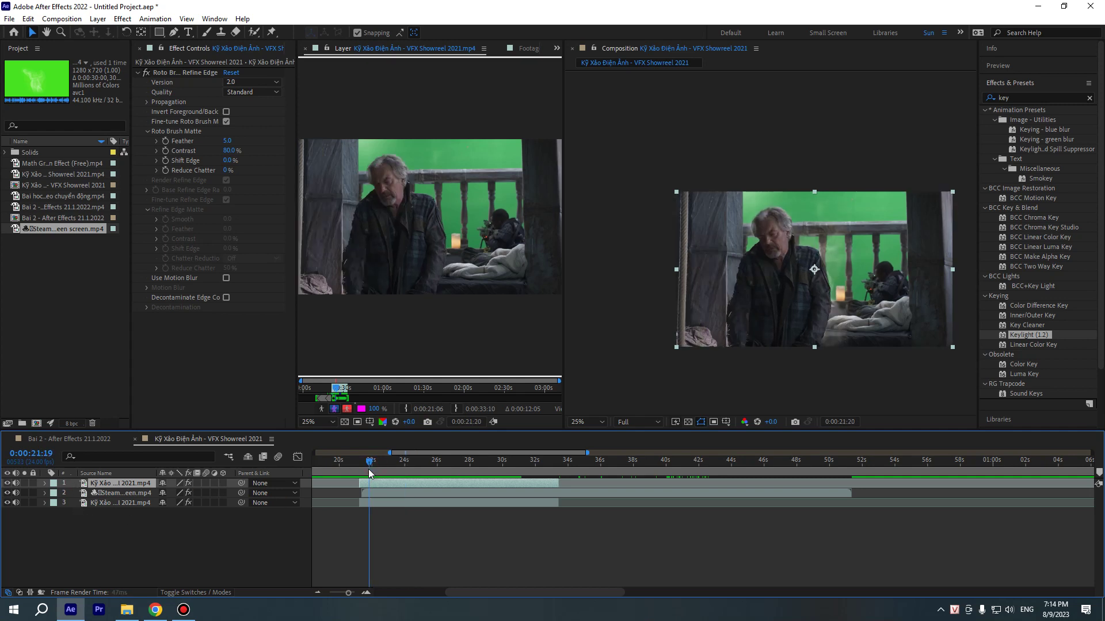
pyautogui.moveTo(368, 468); pyautogui.dragTo(403, 481)
pyautogui.click(374, 502)
pyautogui.click(7, 503)
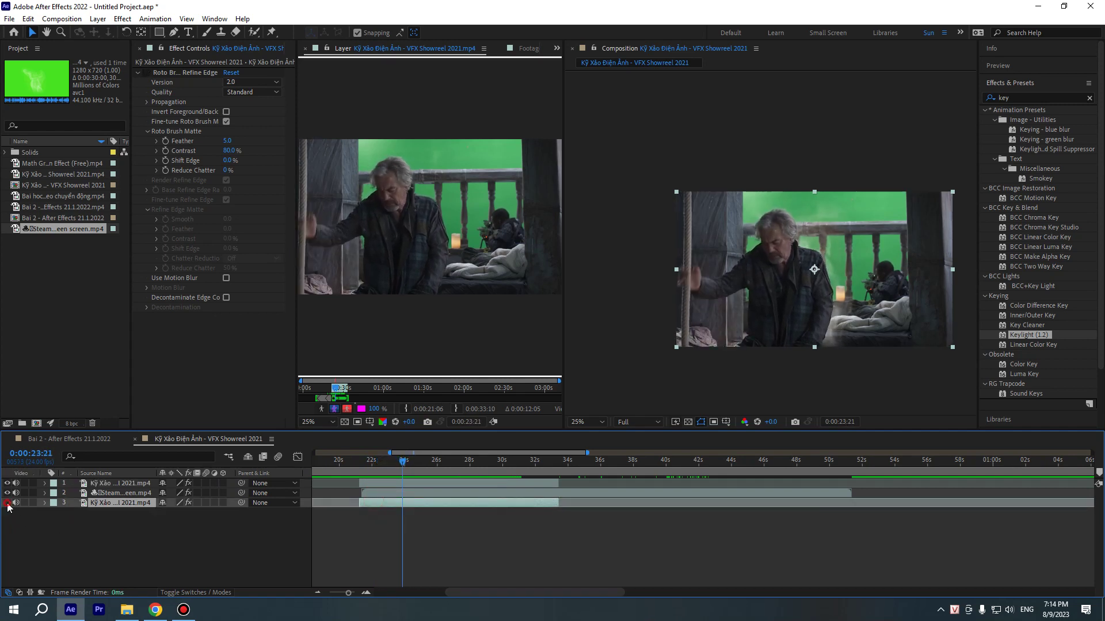
pyautogui.click(382, 465)
pyautogui.moveTo(382, 464); pyautogui.dragTo(402, 467)
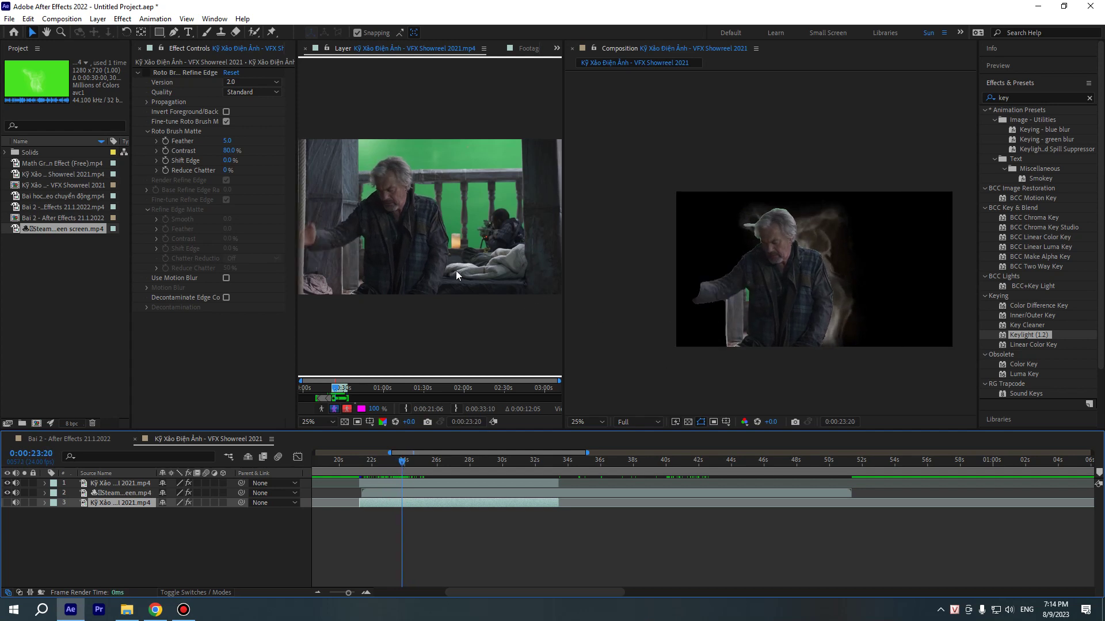
# Select the top showreel layer and zoom in around 23 seconds to inspect the matte
pyautogui.click(398, 484)
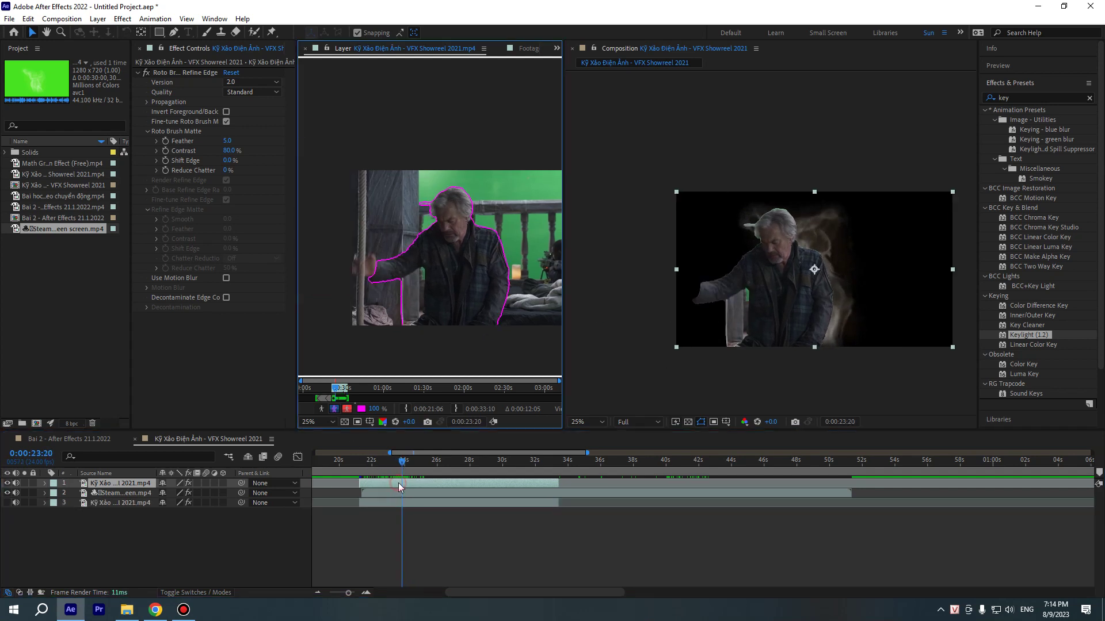
pyautogui.scroll(1, 416, 298)
pyautogui.scroll(1, 412, 285)
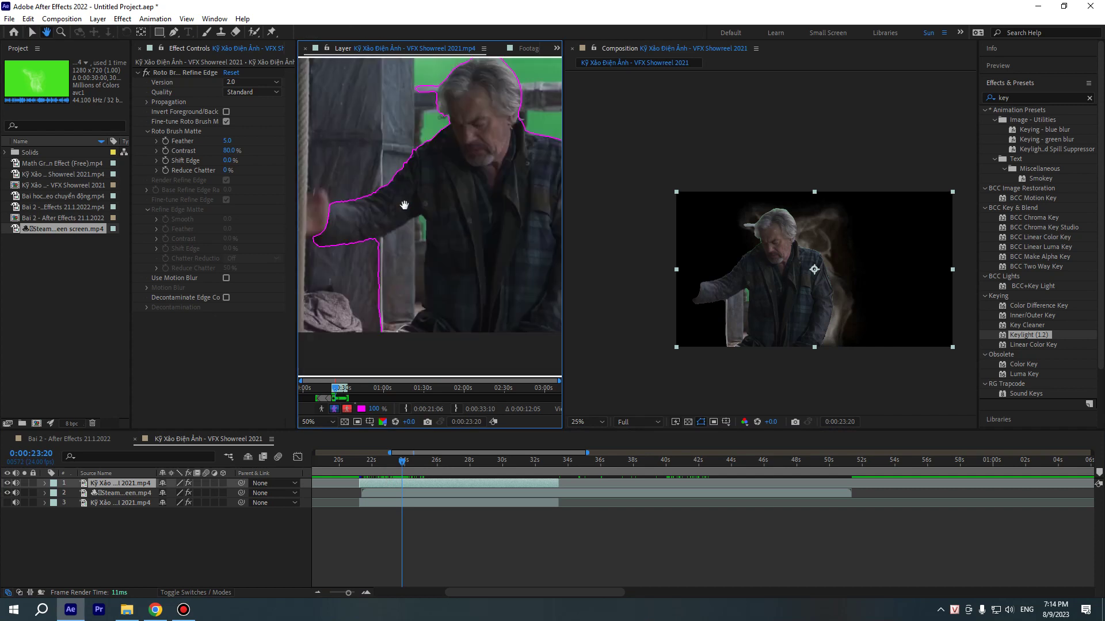
pyautogui.moveTo(401, 469)
pyautogui.mouseDown()
pyautogui.moveTo(380, 471)
pyautogui.moveTo(422, 471)
pyautogui.mouseUp()
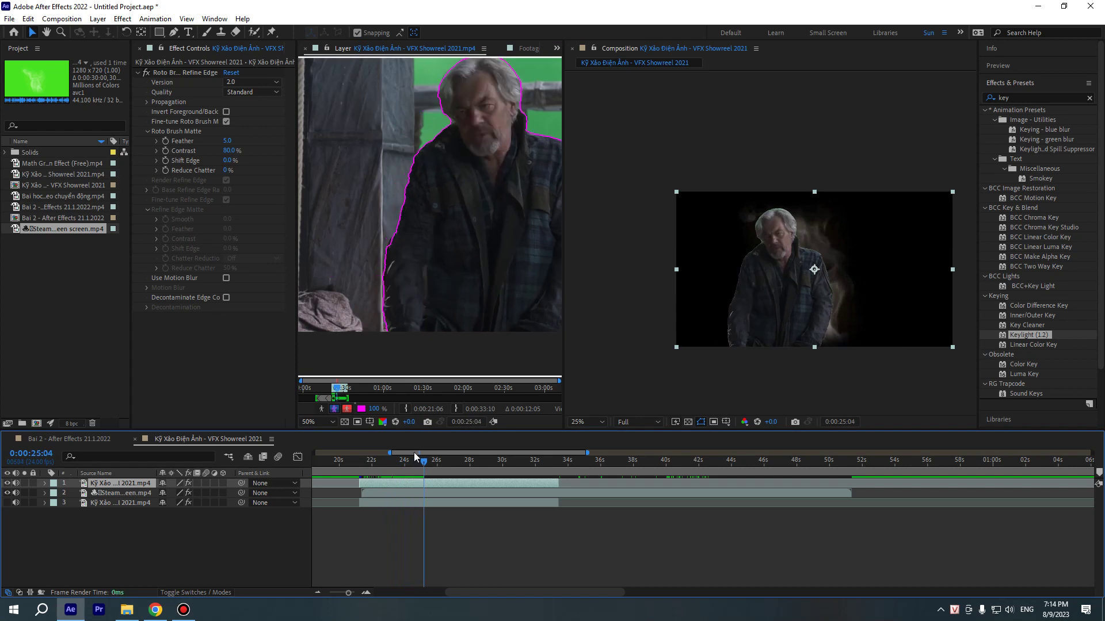
pyautogui.scroll(-2, 432, 289)
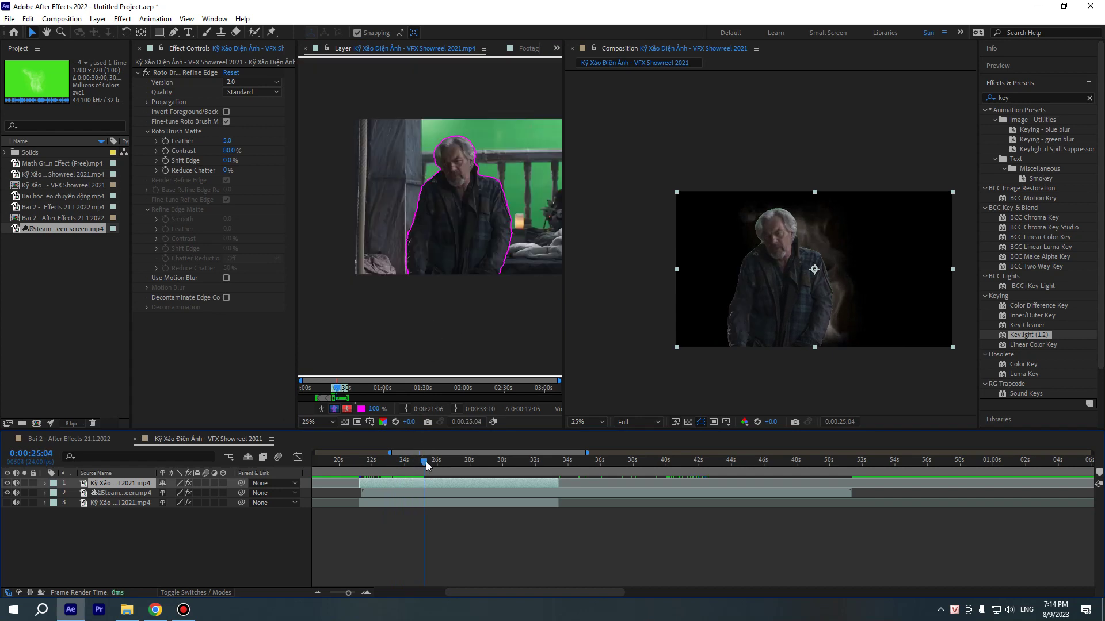
pyautogui.moveTo(424, 462); pyautogui.dragTo(404, 466)
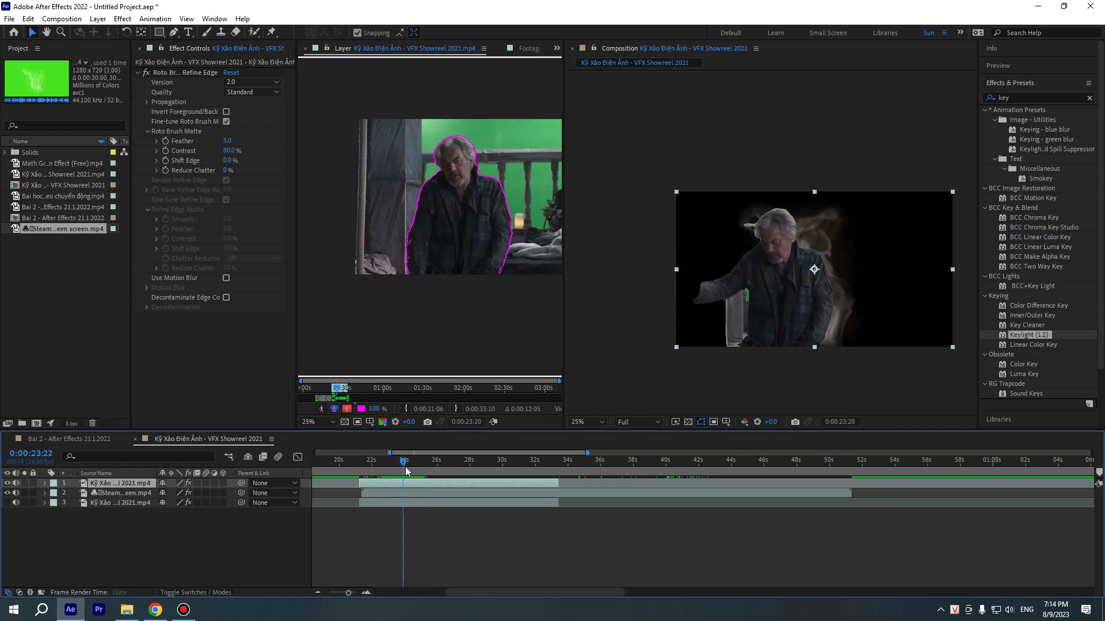
pyautogui.scroll(2, 409, 252)
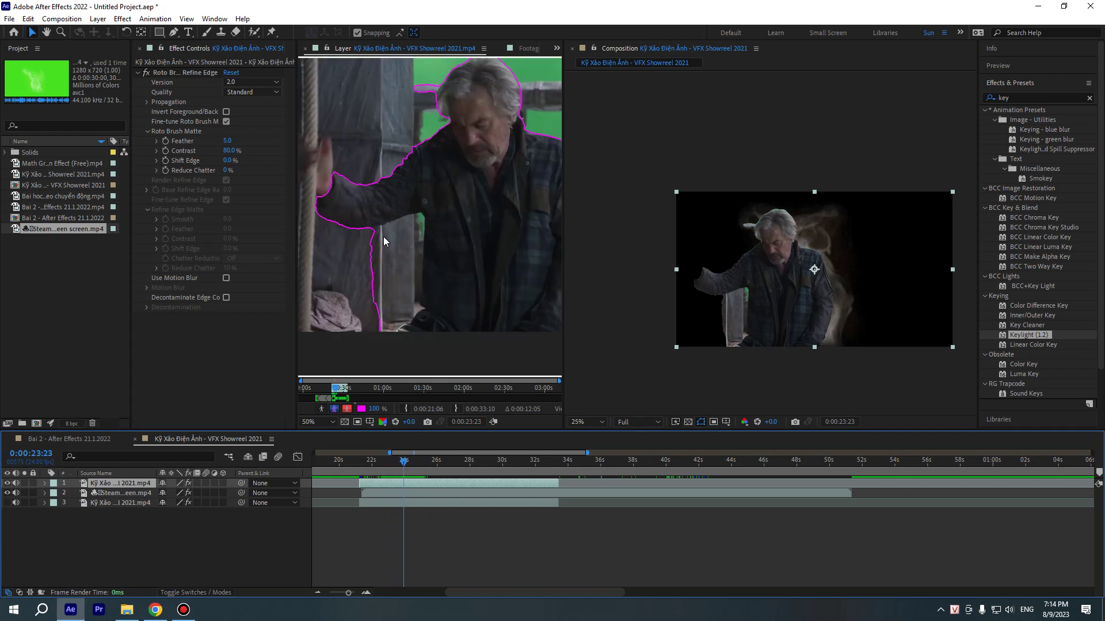
# Roto Brush-subtract the area below the arm and near the post from the matte
pyautogui.click(255, 33)
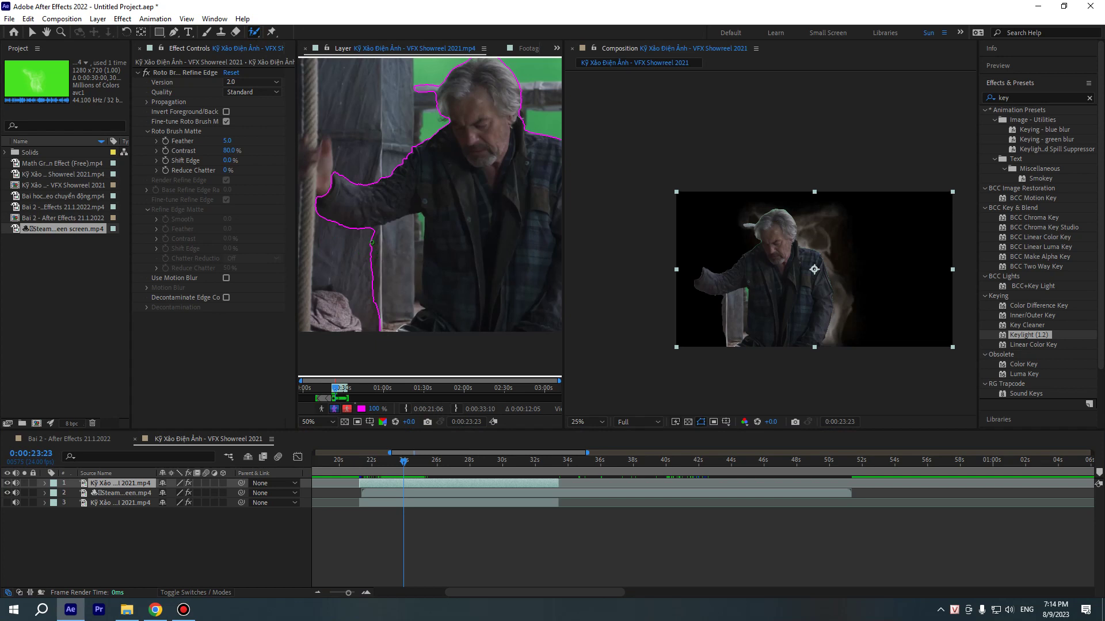
pyautogui.keyDown('alt'); pyautogui.click(370, 240); pyautogui.keyUp('alt')
pyautogui.moveTo(368, 236); pyautogui.dragTo(379, 330)
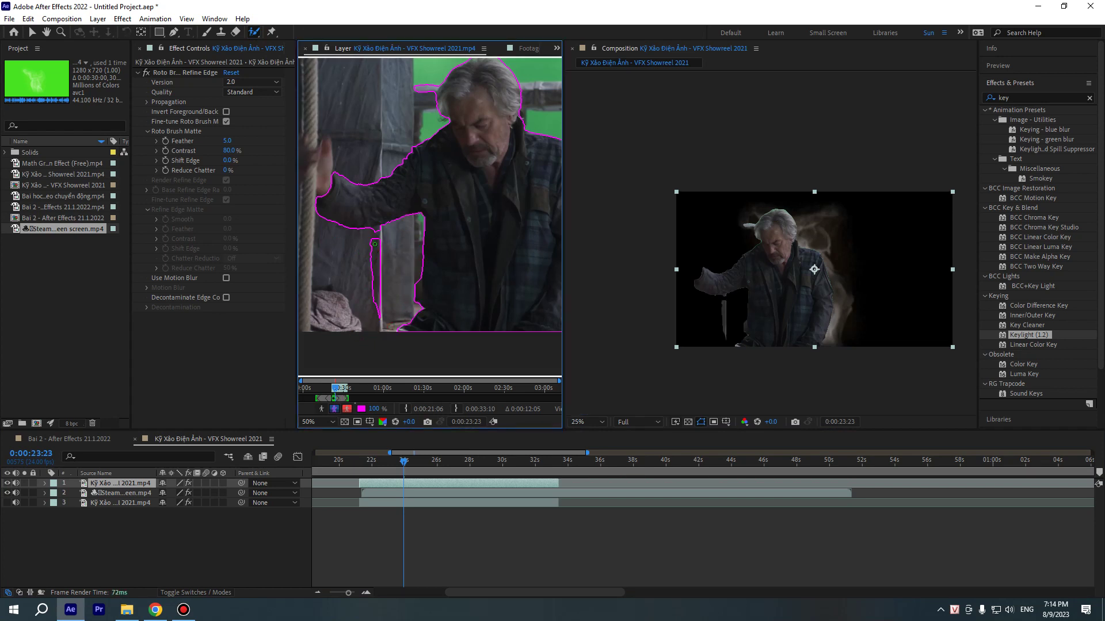
pyautogui.moveTo(367, 242)
pyautogui.mouseDown()
pyautogui.moveTo(379, 251)
pyautogui.moveTo(379, 308)
pyautogui.mouseUp()
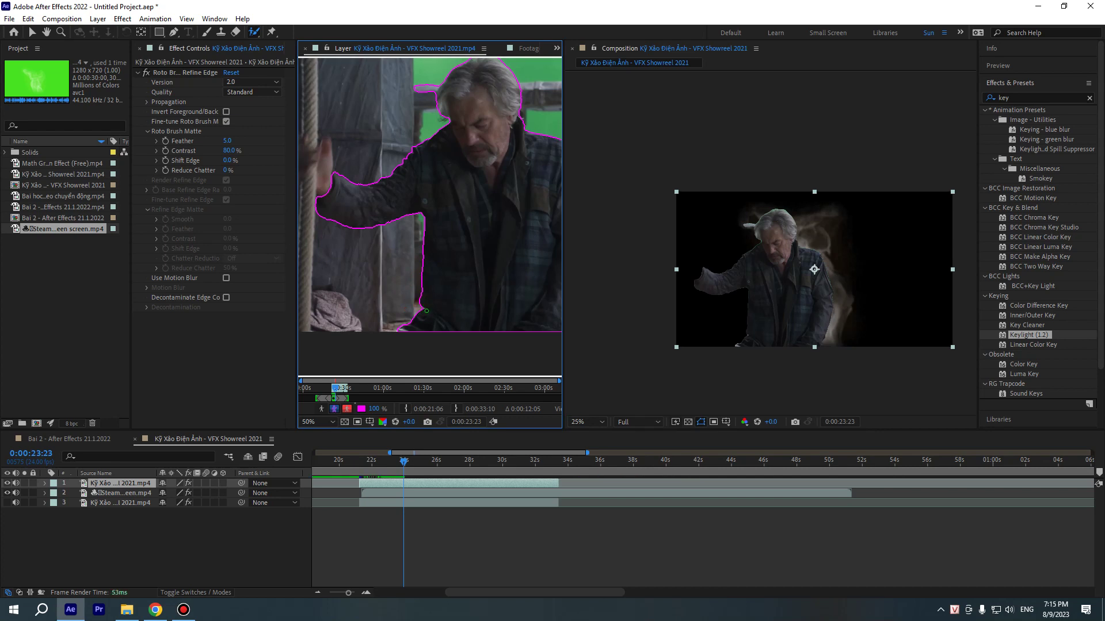
# At frame 23:14, subtract background beside the arm, add the hand back, and trim below it
pyautogui.click(393, 467)
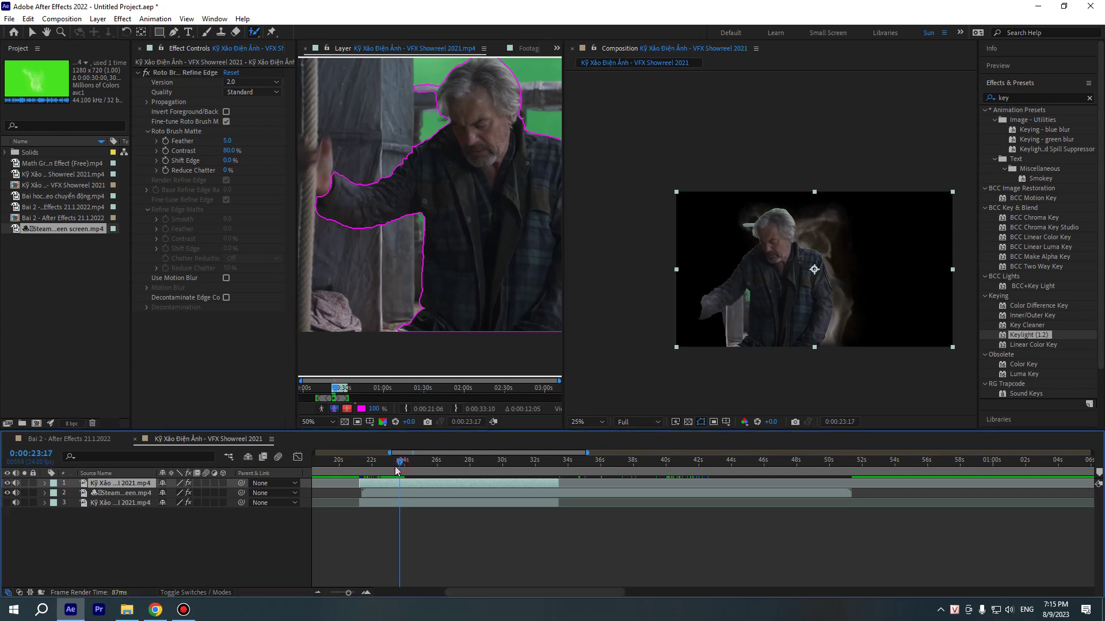
pyautogui.moveTo(393, 469); pyautogui.dragTo(374, 472)
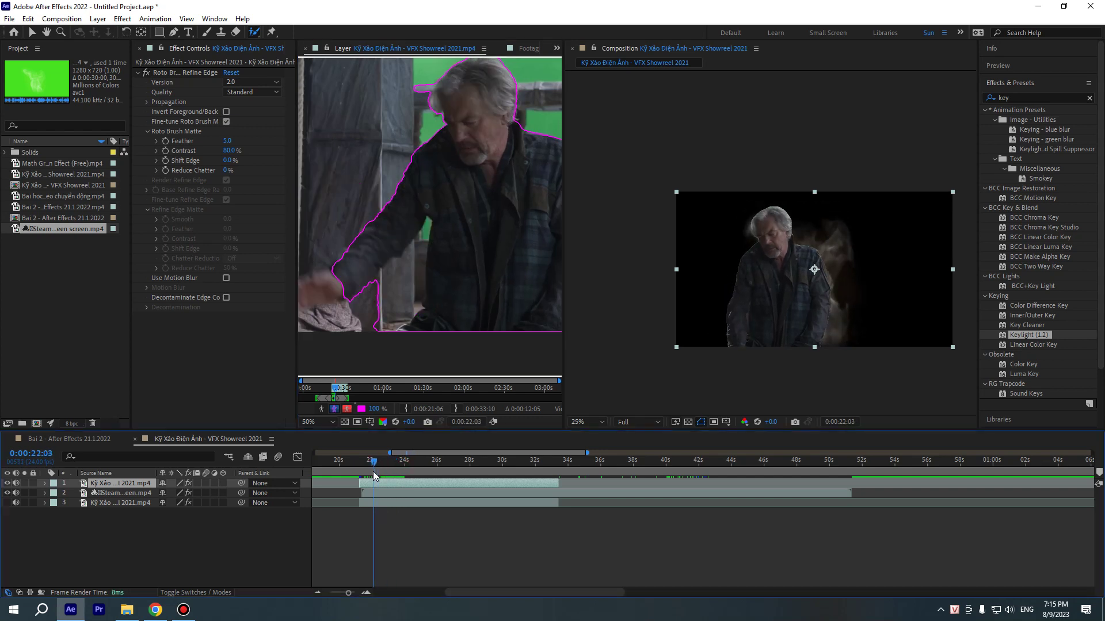
pyautogui.moveTo(384, 464); pyautogui.dragTo(402, 463)
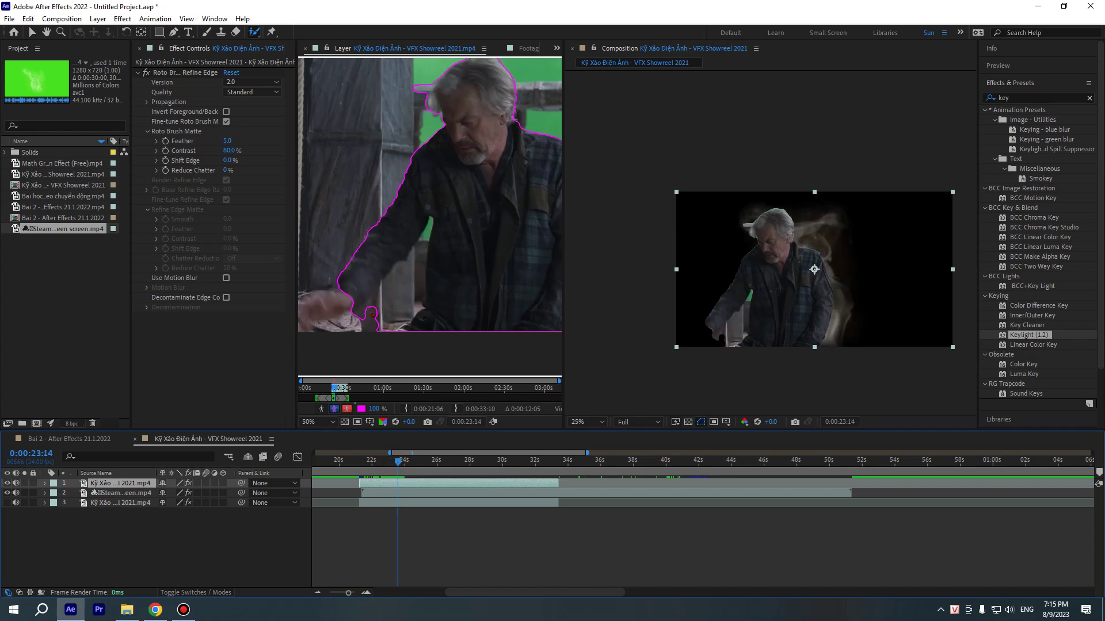
pyautogui.moveTo(372, 312)
pyautogui.keyDown('alt'); pyautogui.mouseDown()
pyautogui.moveTo(426, 265)
pyautogui.moveTo(413, 307)
pyautogui.moveTo(387, 332)
pyautogui.mouseUp(); pyautogui.keyUp('alt')
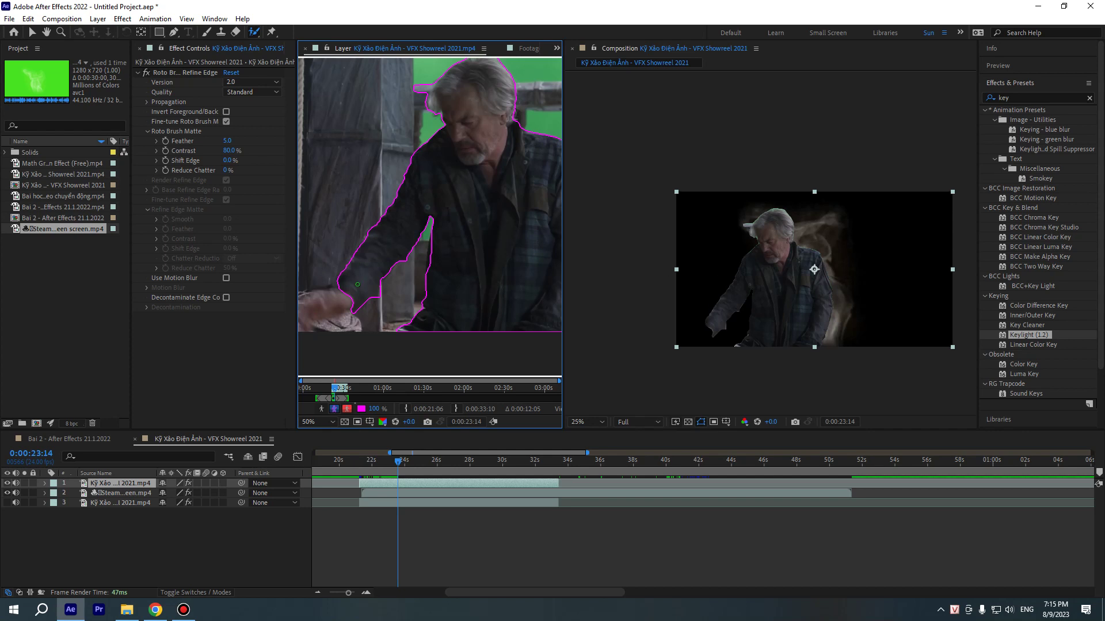
pyautogui.moveTo(345, 287)
pyautogui.mouseDown()
pyautogui.moveTo(343, 313)
pyautogui.moveTo(357, 303)
pyautogui.moveTo(322, 336)
pyautogui.mouseUp()
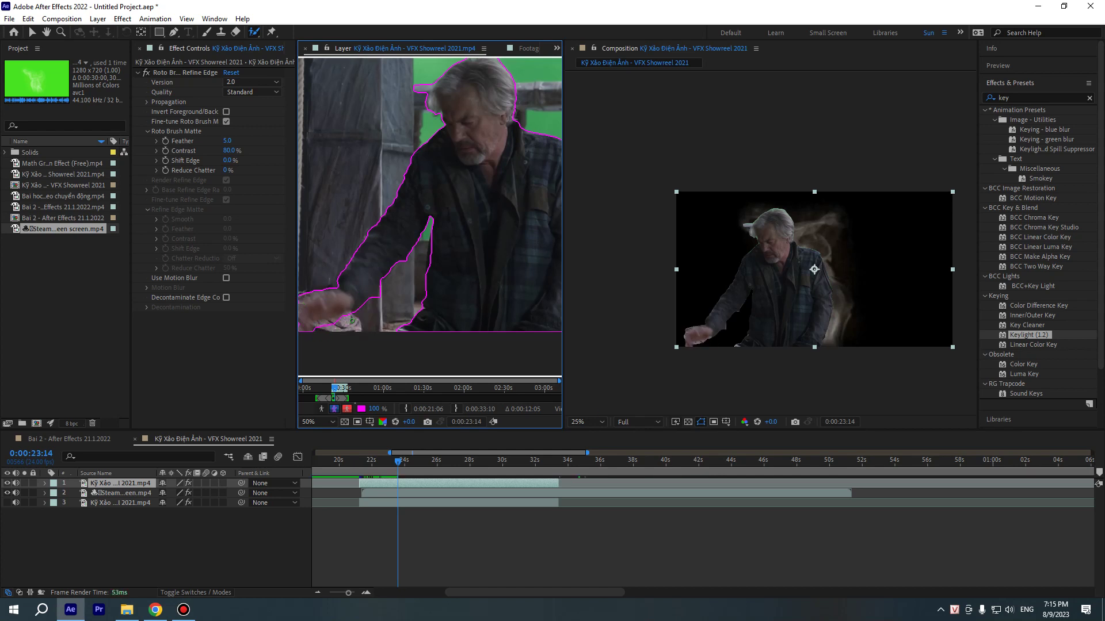
pyautogui.keyDown('alt'); pyautogui.moveTo(355, 316); pyautogui.dragTo(316, 326); pyautogui.keyUp('alt')
# Subtract the green patches near the collar and beside the hair from the roto matte
pyautogui.moveTo(436, 117); pyautogui.dragTo(411, 81)
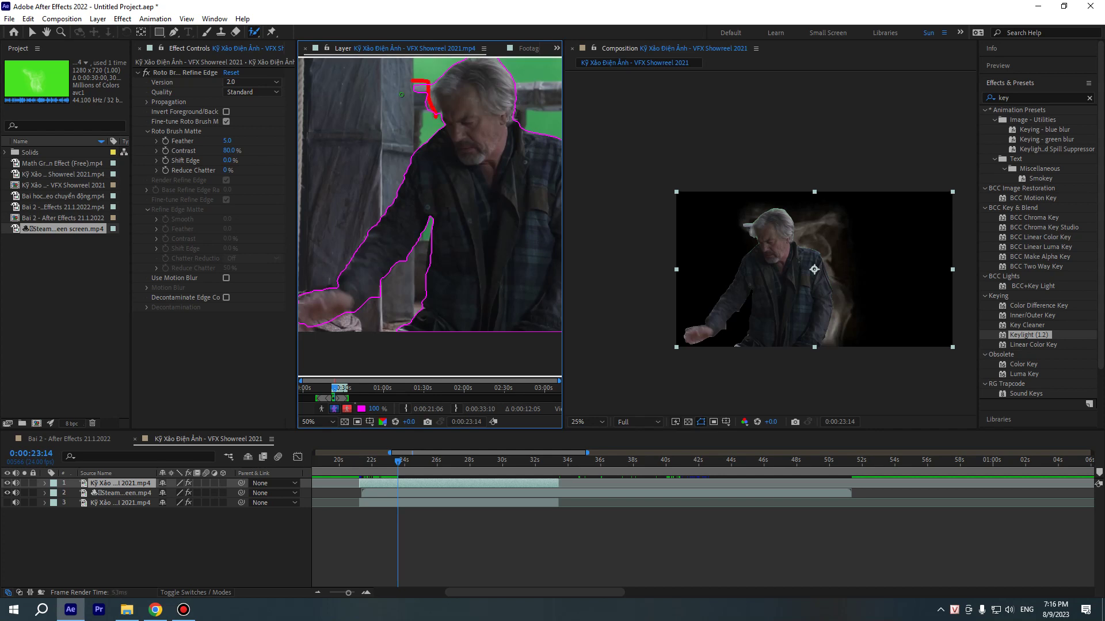
pyautogui.scroll(2, 420, 100)
pyautogui.moveTo(412, 161); pyautogui.dragTo(416, 148)
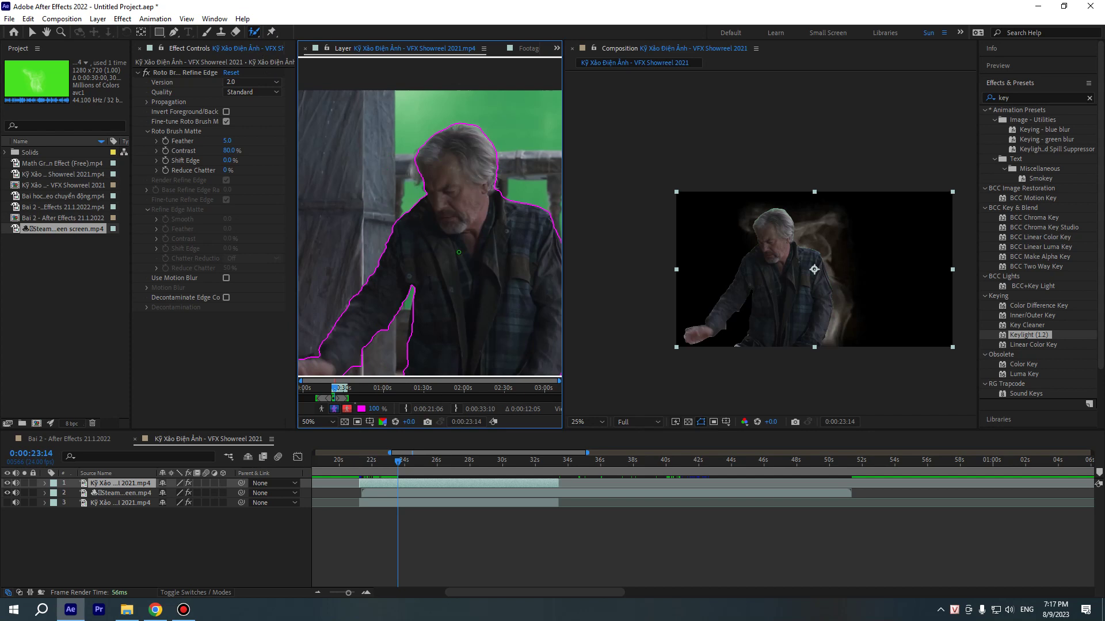
# Zoom in to inspect the roto edge along the arm, then zoom back out
pyautogui.press(',')
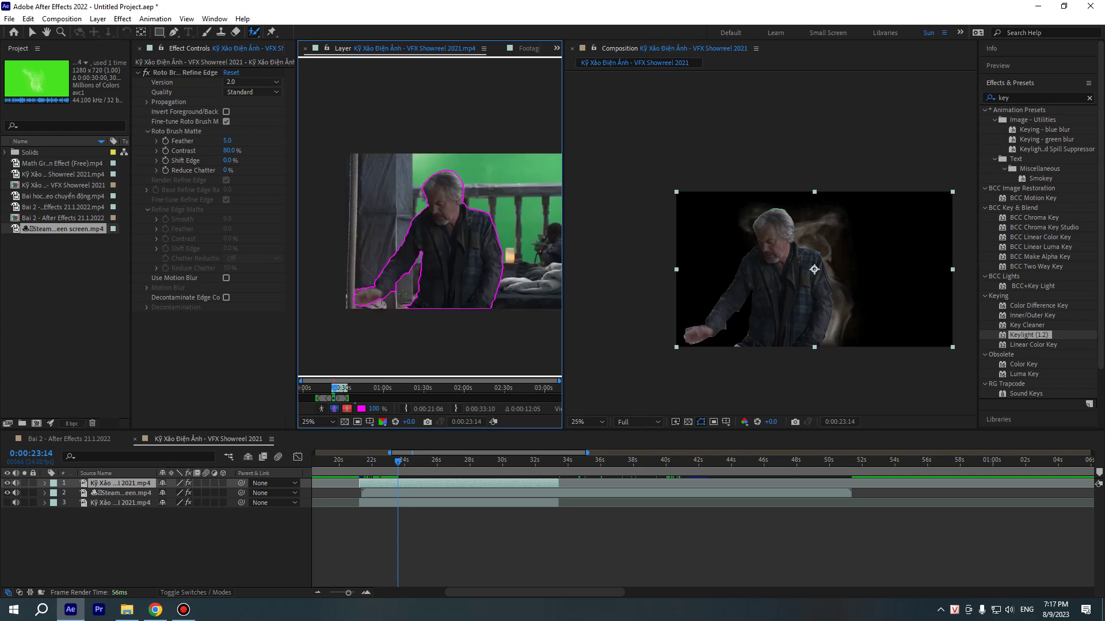
pyautogui.scroll(1, 403, 294)
pyautogui.scroll(2, 374, 282)
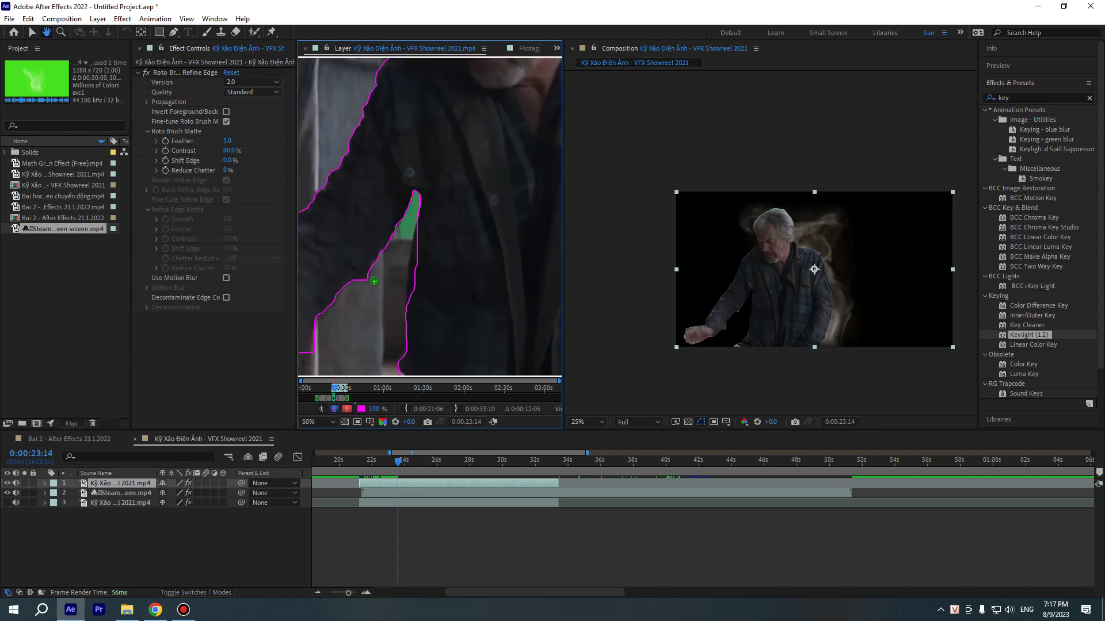
pyautogui.scroll(-2, 374, 282)
pyautogui.scroll(3, 353, 311)
pyautogui.moveTo(352, 310); pyautogui.dragTo(406, 236)
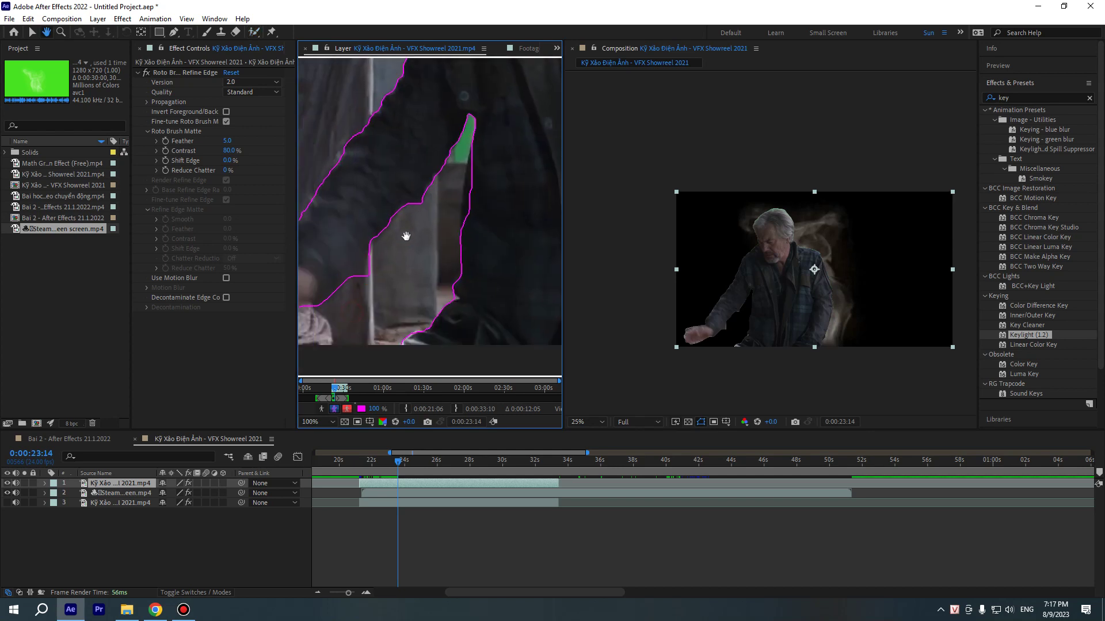
pyautogui.scroll(-1, 403, 242)
pyautogui.scroll(-1, 394, 252)
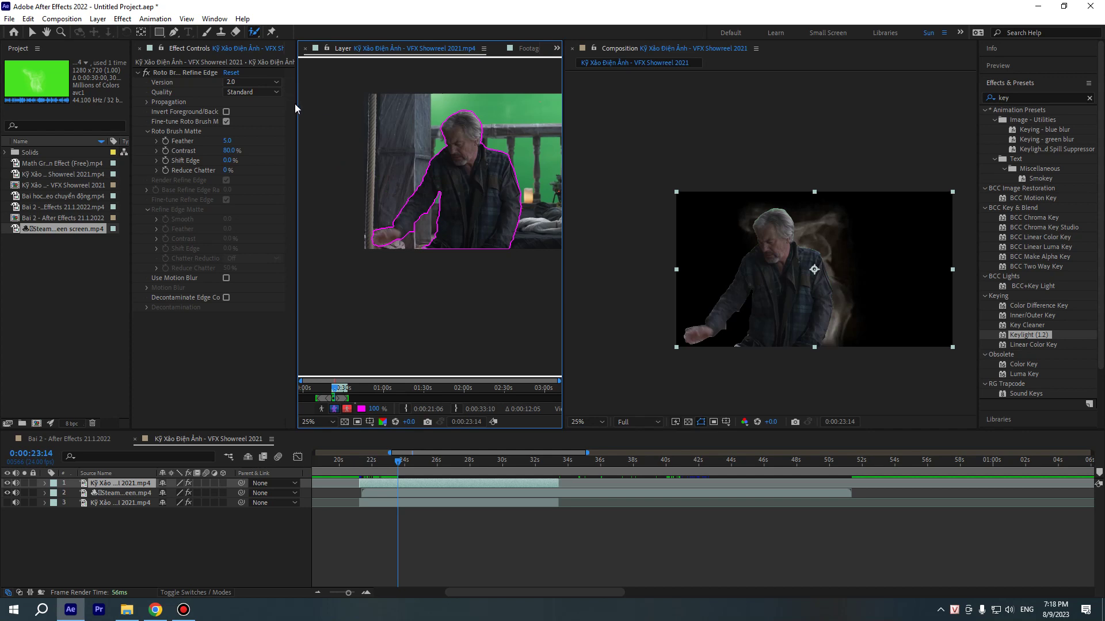
# Jump later in the clip to propagate the matte, then return to 0:00:22:03
pyautogui.click(458, 465)
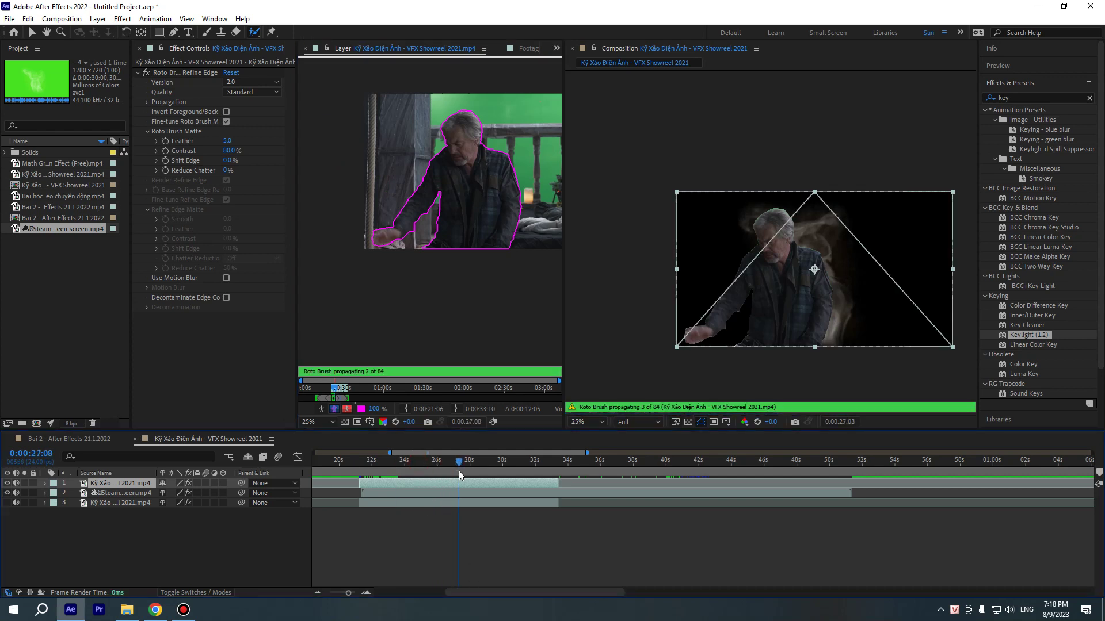
pyautogui.moveTo(454, 464); pyautogui.dragTo(384, 467)
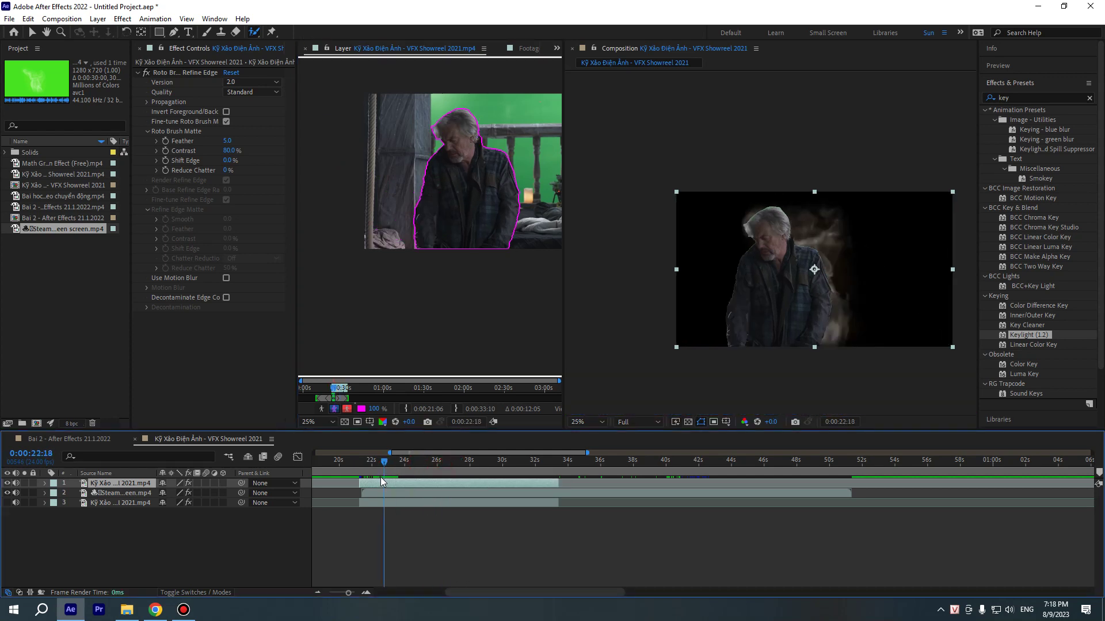
pyautogui.click(374, 465)
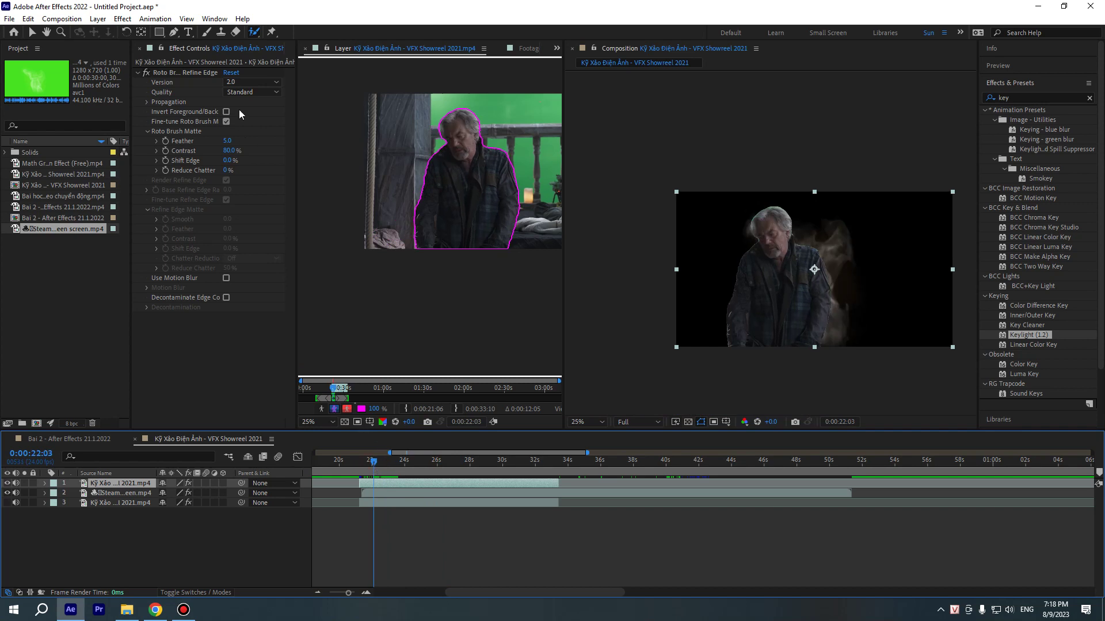
# Pick the Puppet Position Pin tool and briefly hide and reshow the man's layer
pyautogui.click(271, 32)
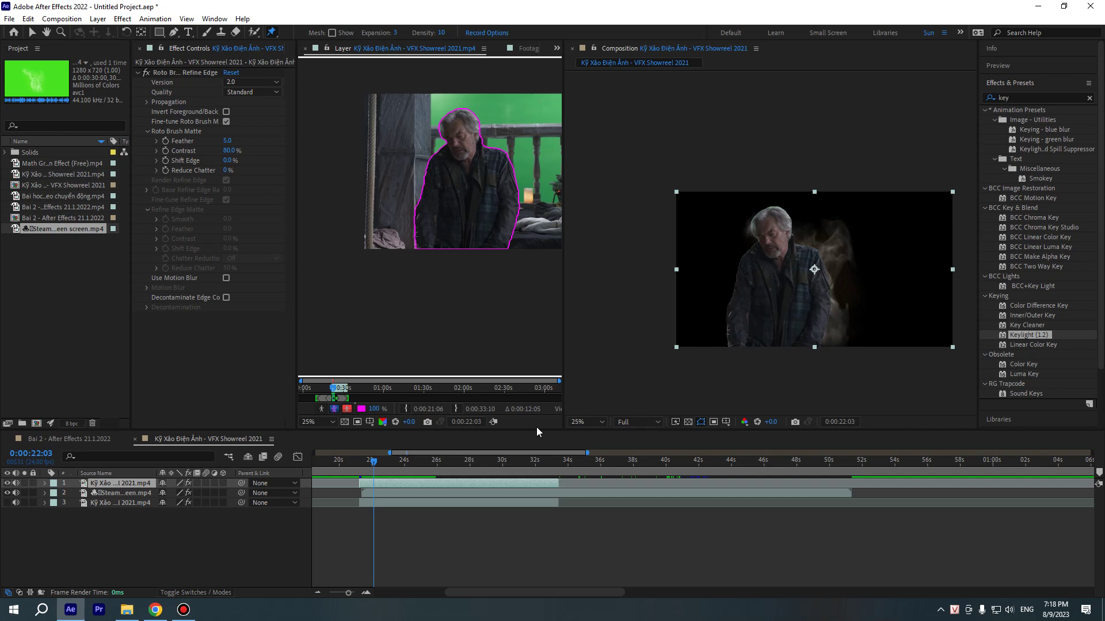
pyautogui.click(7, 484)
pyautogui.click(7, 484)
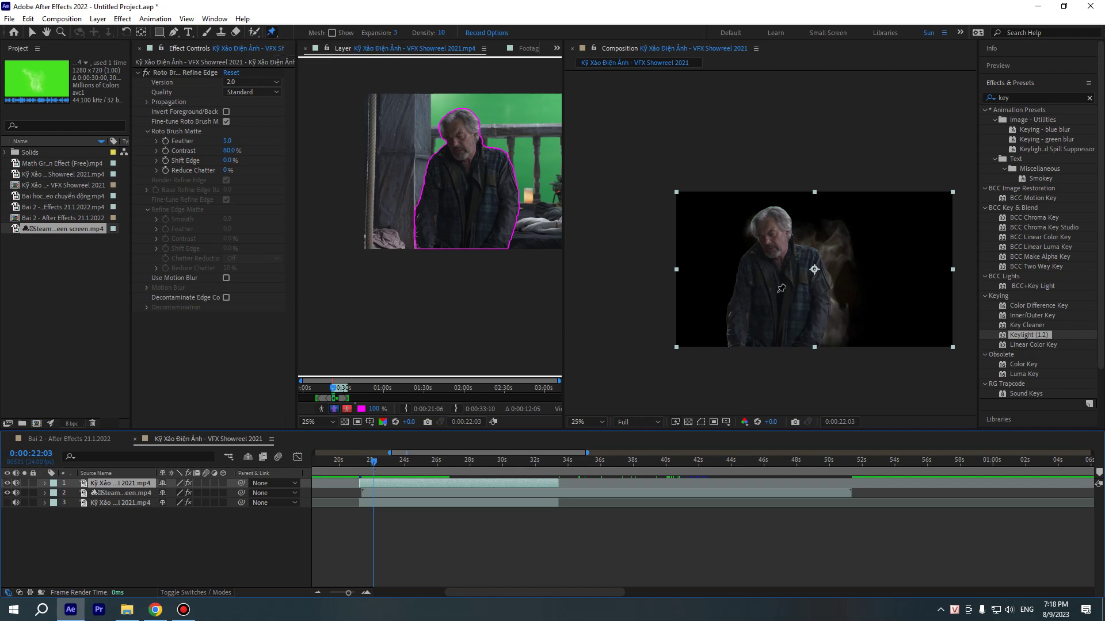
# Place ten puppet pins across the man's head, shoulder, arms and torso, and show the mesh
pyautogui.click(741, 323)
pyautogui.click(744, 295)
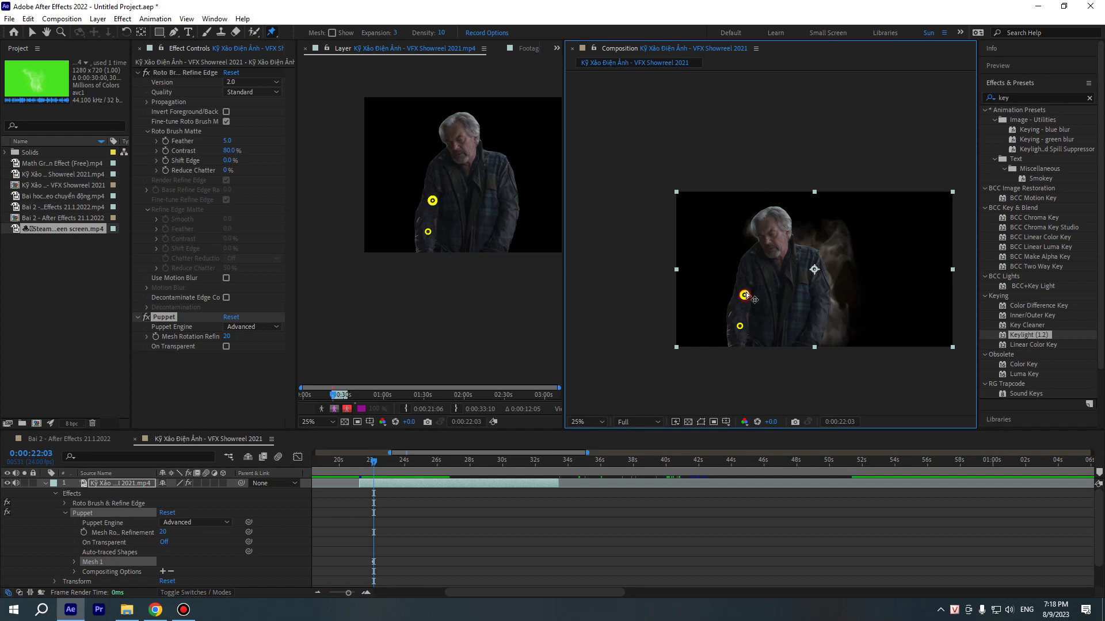
pyautogui.click(755, 268)
pyautogui.click(768, 230)
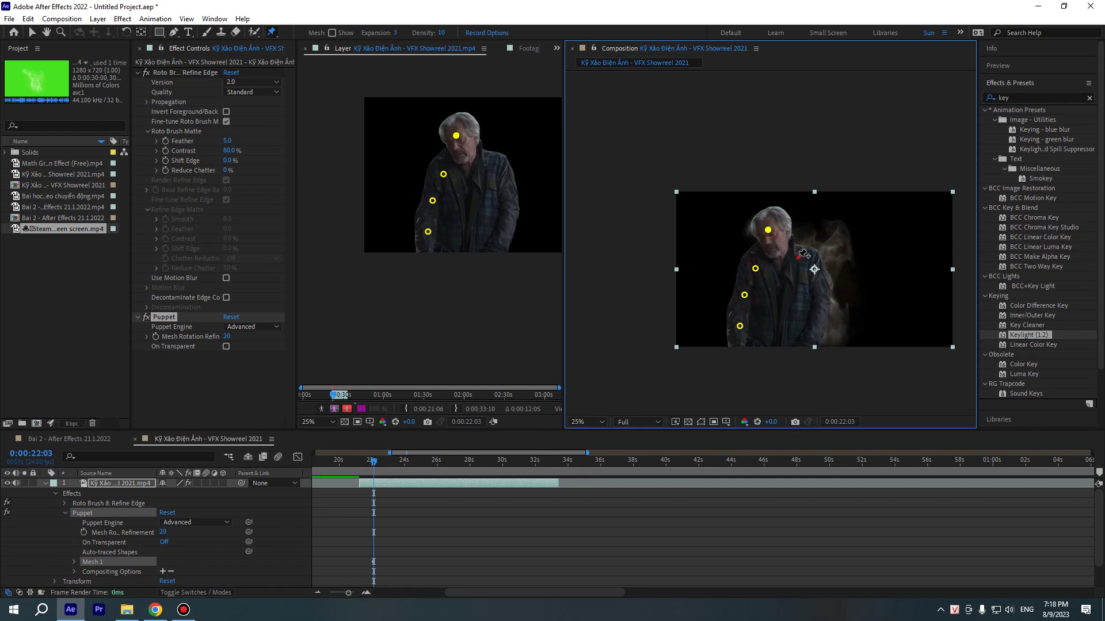
pyautogui.click(797, 257)
pyautogui.click(813, 291)
pyautogui.click(812, 334)
pyautogui.click(778, 343)
pyautogui.click(778, 315)
pyautogui.click(780, 297)
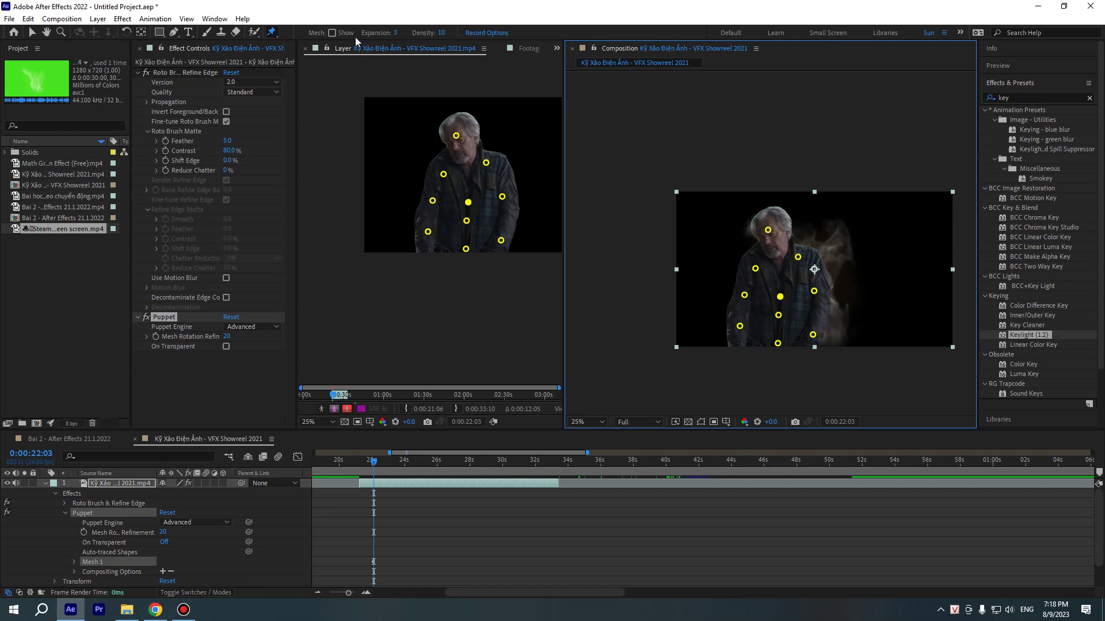
pyautogui.click(336, 36)
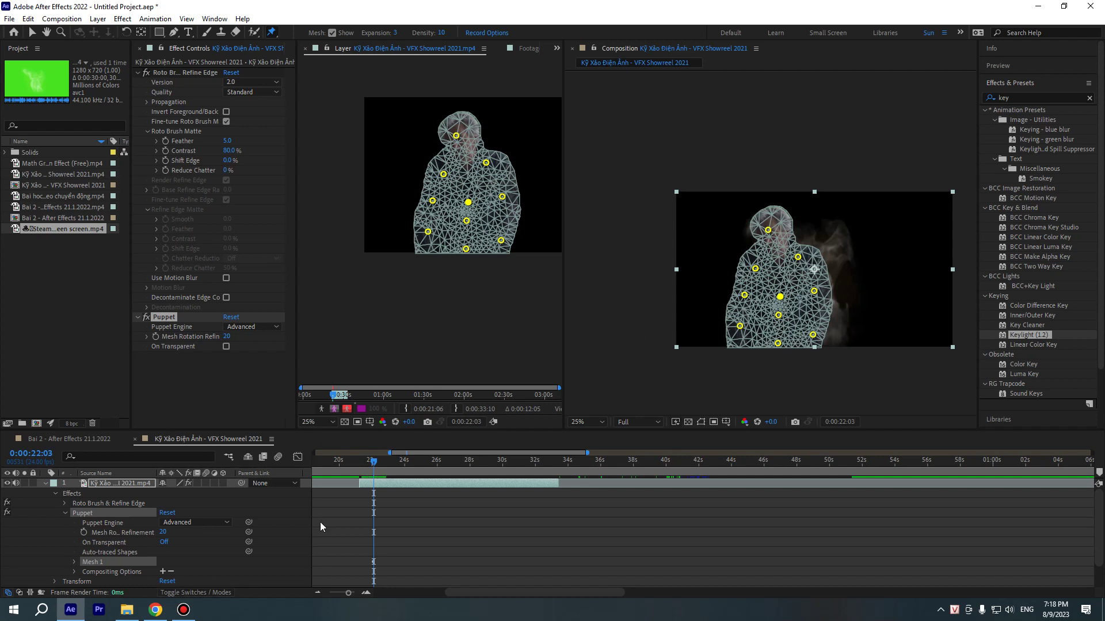
# Add a body pin, then tilt the man's head and stretch it upward with the head pin
pyautogui.click(442, 242)
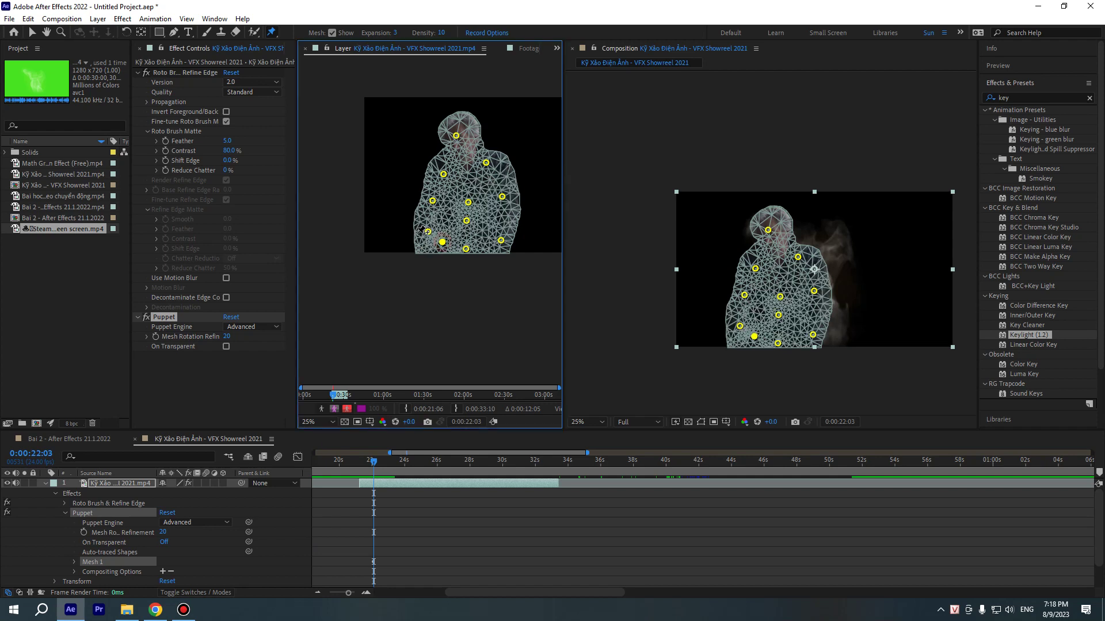
pyautogui.moveTo(427, 232)
pyautogui.mouseDown()
pyautogui.moveTo(397, 232)
pyautogui.moveTo(427, 229)
pyautogui.mouseUp()
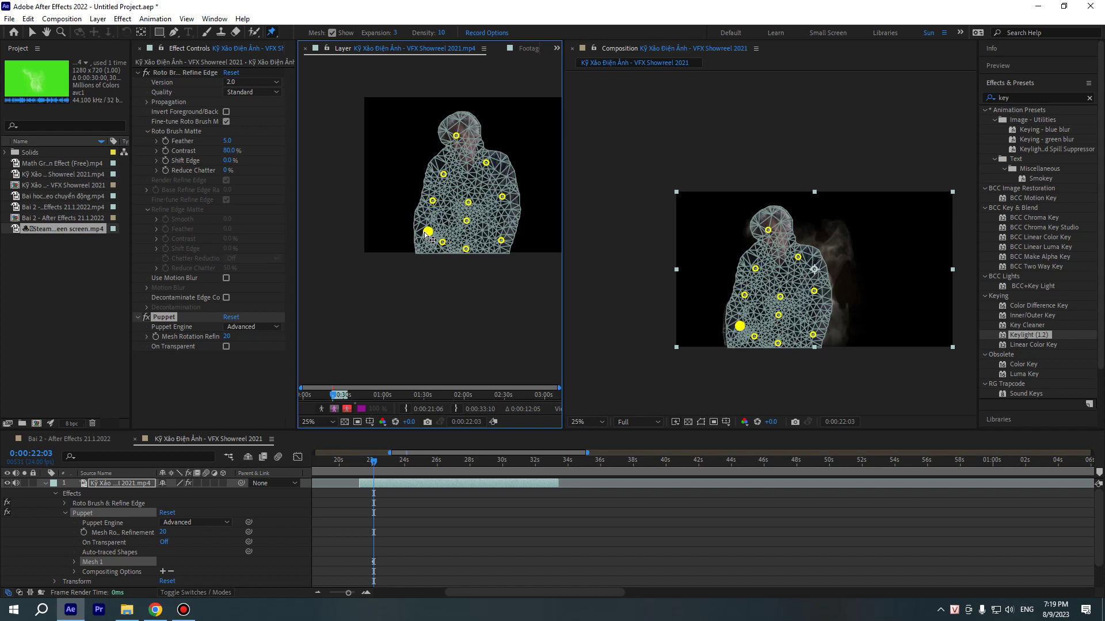
pyautogui.moveTo(428, 229); pyautogui.dragTo(425, 233)
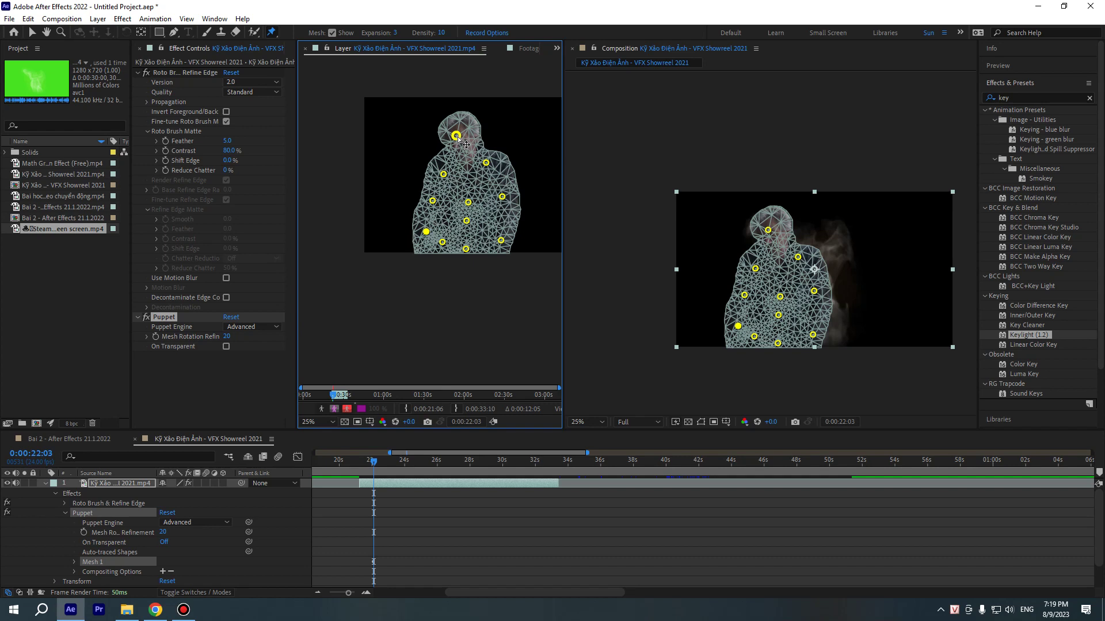
pyautogui.moveTo(458, 137)
pyautogui.mouseDown()
pyautogui.moveTo(464, 110)
pyautogui.moveTo(464, 135)
pyautogui.mouseUp()
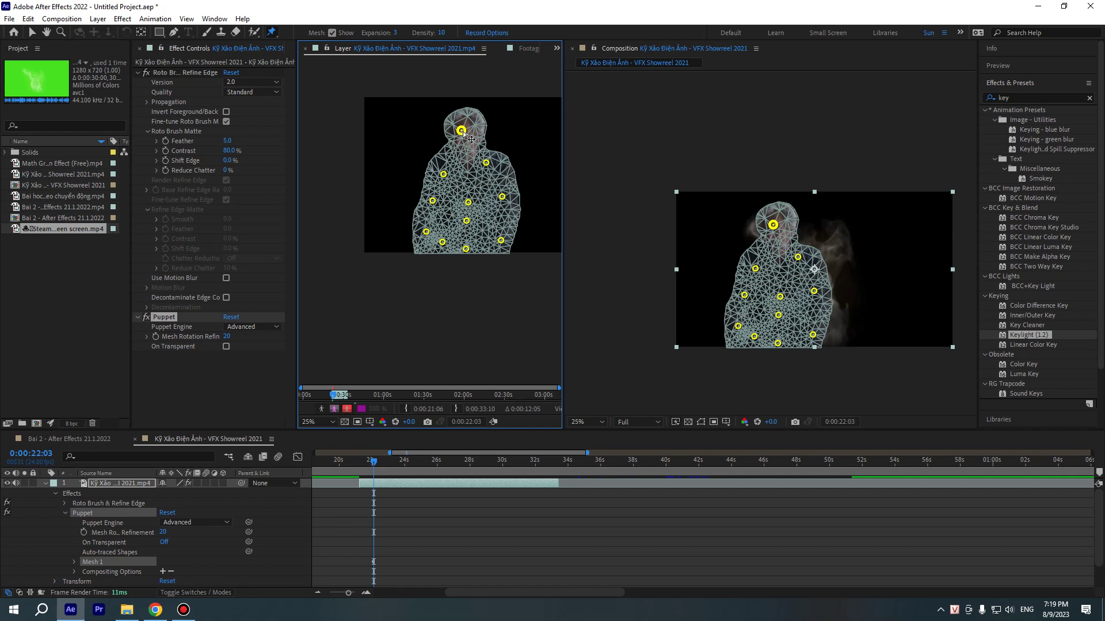
pyautogui.click(462, 131)
pyautogui.moveTo(462, 131)
pyautogui.mouseDown()
pyautogui.moveTo(465, 87)
pyautogui.moveTo(461, 108)
pyautogui.mouseUp()
# Pull the shoulder pin out and back, reset the head pin, and pull the lower-left arm outward
pyautogui.click(486, 163)
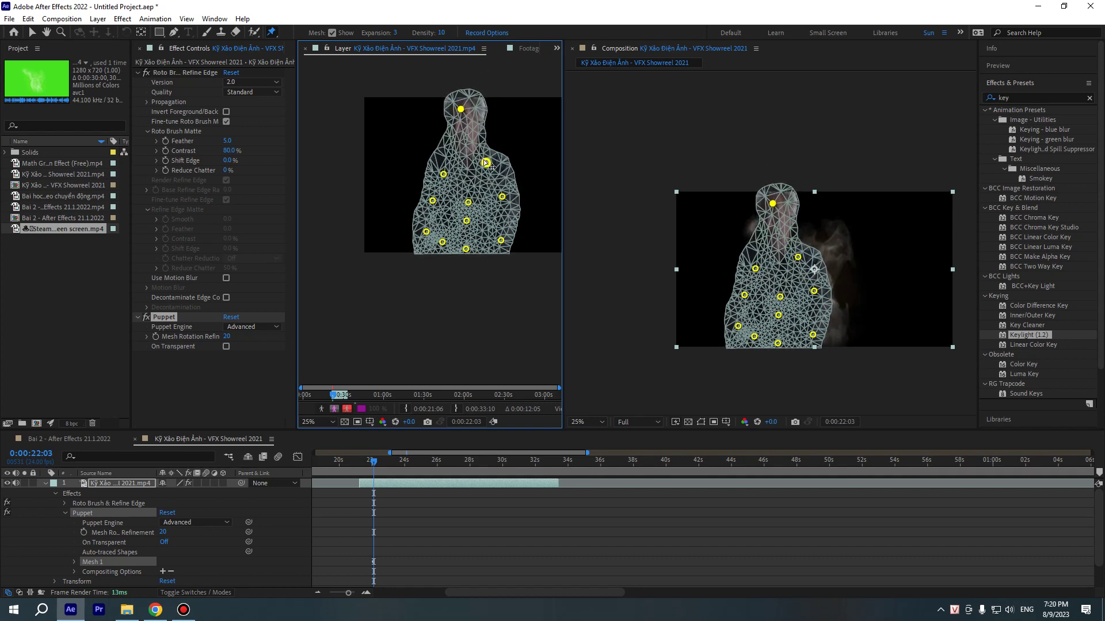
pyautogui.moveTo(511, 161); pyautogui.dragTo(487, 165)
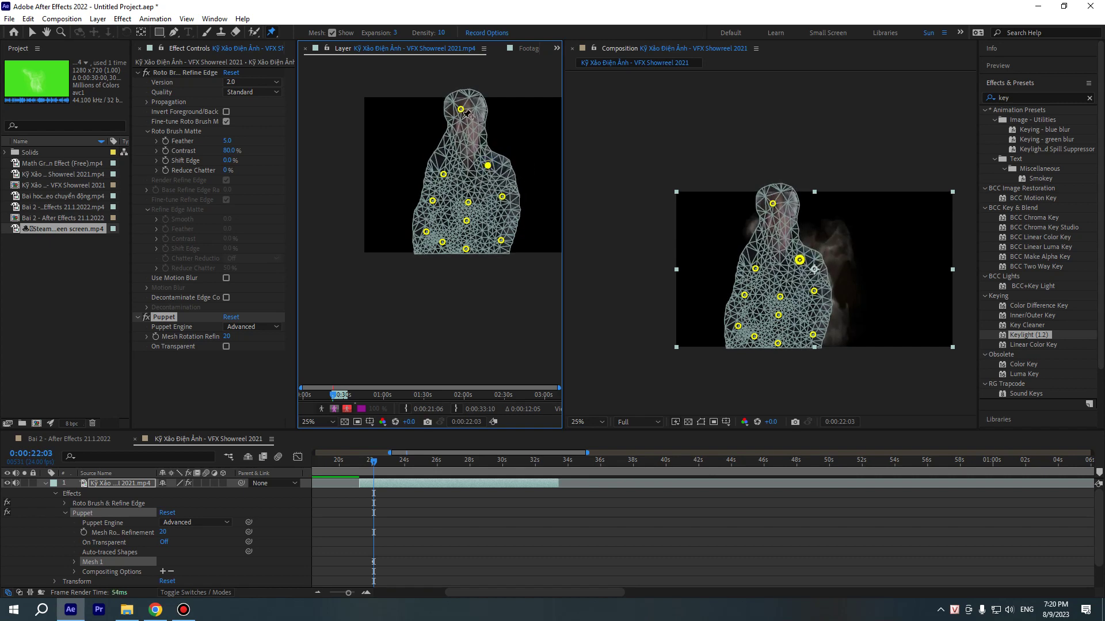
pyautogui.moveTo(461, 110); pyautogui.dragTo(460, 115)
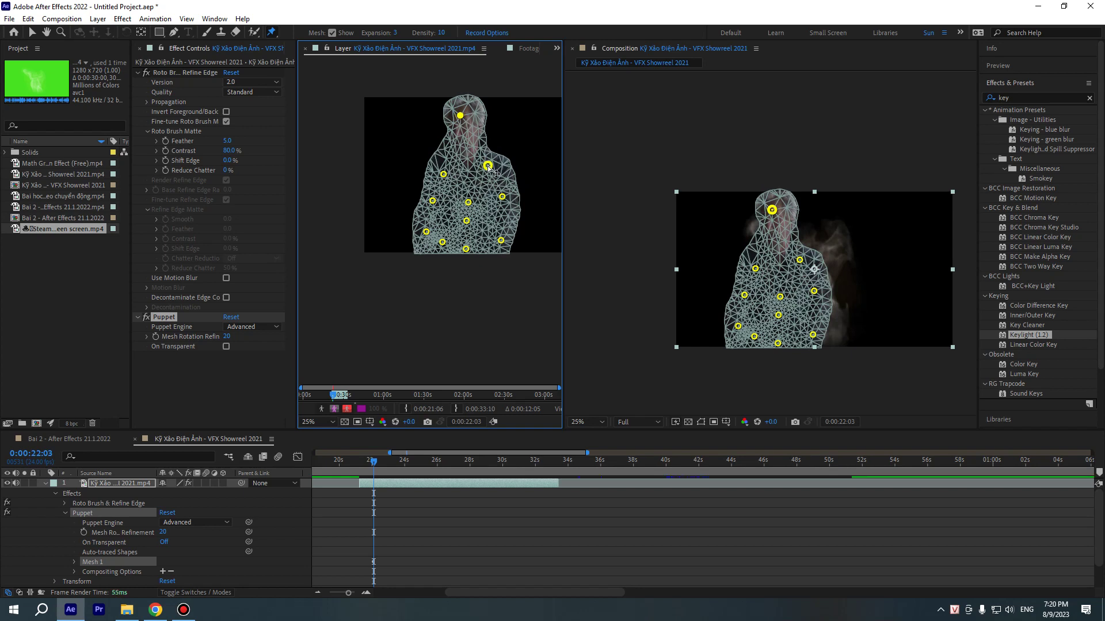
pyautogui.moveTo(488, 167); pyautogui.dragTo(490, 169)
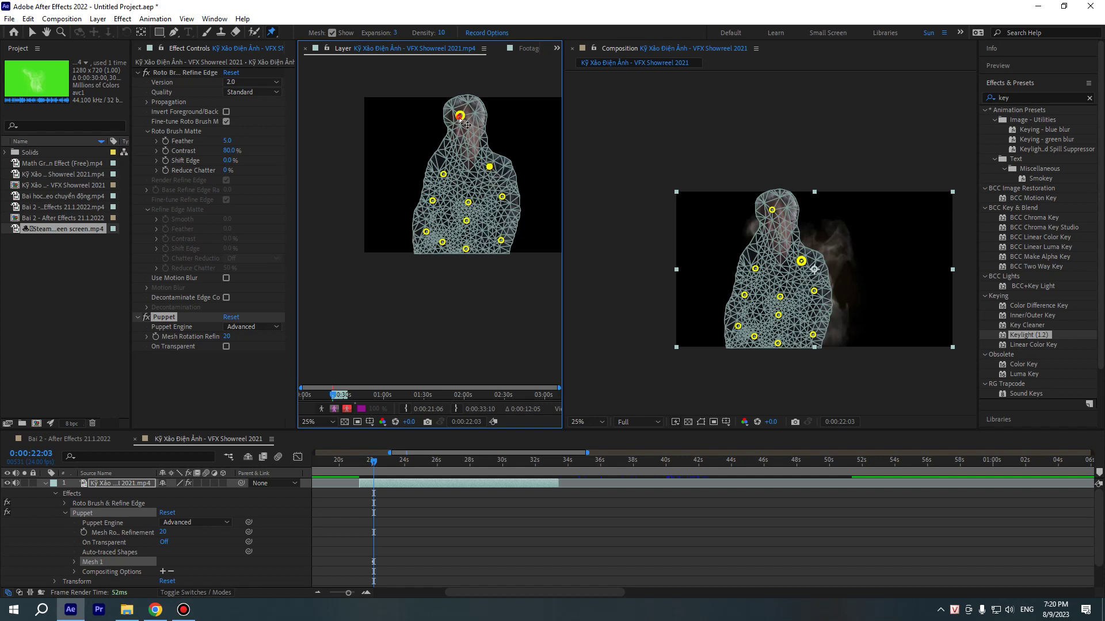
pyautogui.moveTo(460, 115); pyautogui.dragTo(458, 244)
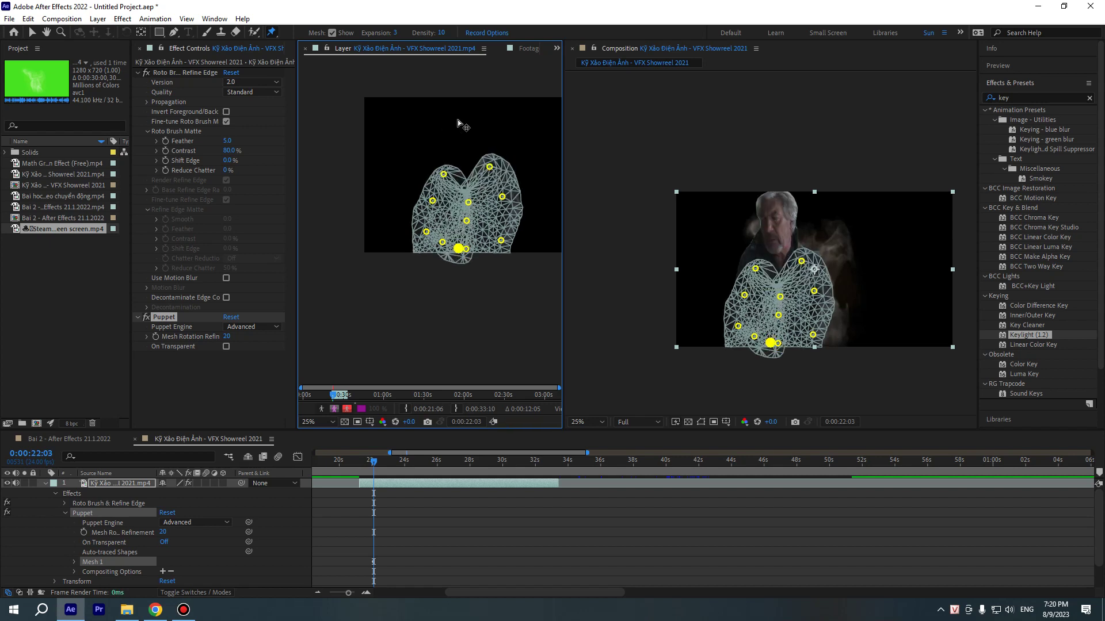
pyautogui.hotkey('ctrl', 'z')
pyautogui.moveTo(459, 95); pyautogui.dragTo(461, 128)
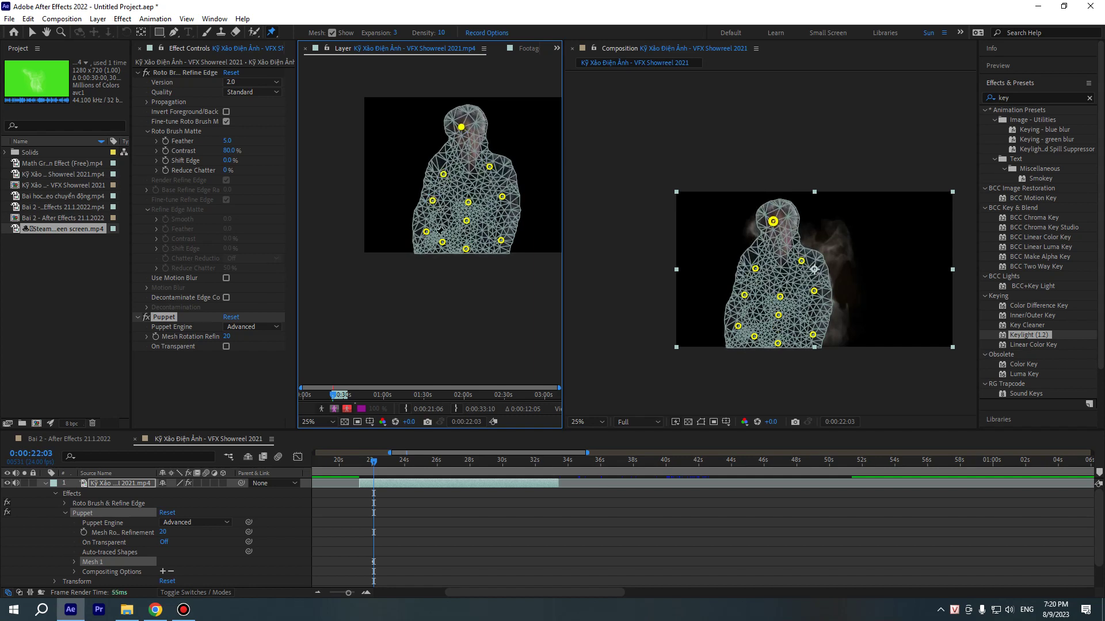
pyautogui.moveTo(429, 233)
pyautogui.mouseDown()
pyautogui.moveTo(323, 207)
pyautogui.moveTo(240, 212)
pyautogui.moveTo(434, 238)
pyautogui.mouseUp()
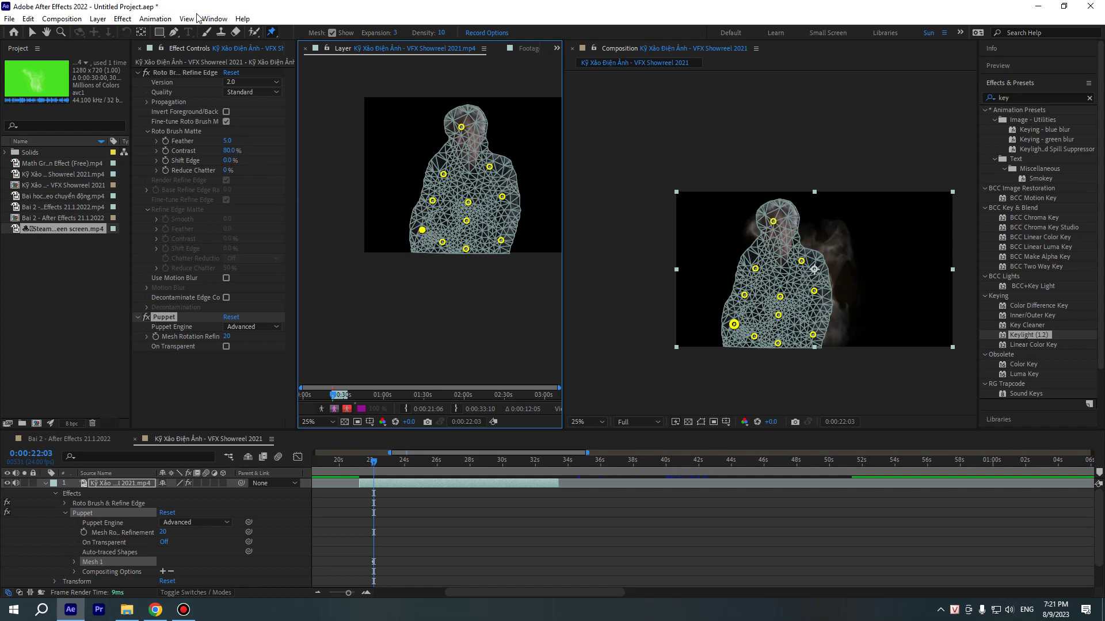
# Pose the head pin at frame 0:00:23:01 and preview the puppet deformation across nearby frames
pyautogui.click(418, 460)
pyautogui.click(389, 460)
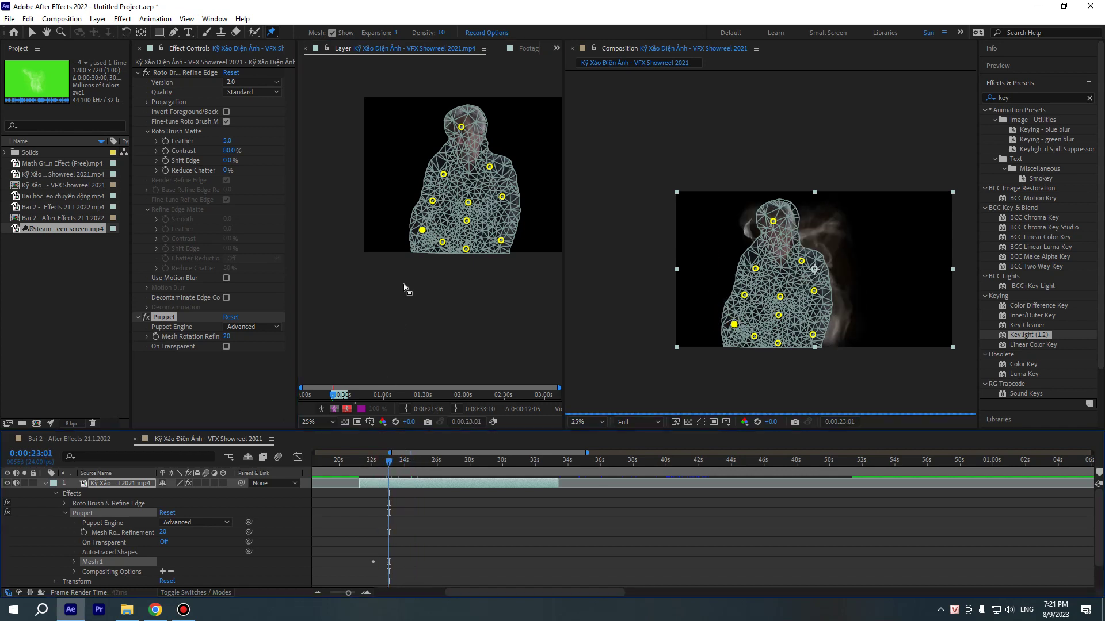
pyautogui.moveTo(462, 126)
pyautogui.mouseDown()
pyautogui.moveTo(478, 124)
pyautogui.moveTo(462, 125)
pyautogui.mouseUp()
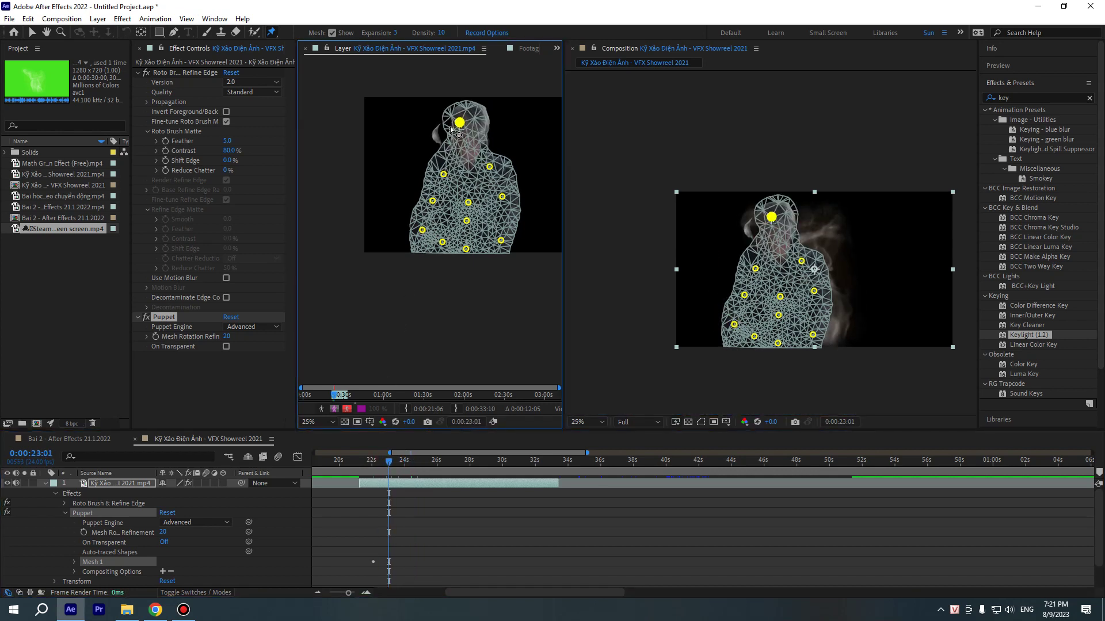
pyautogui.click(442, 174)
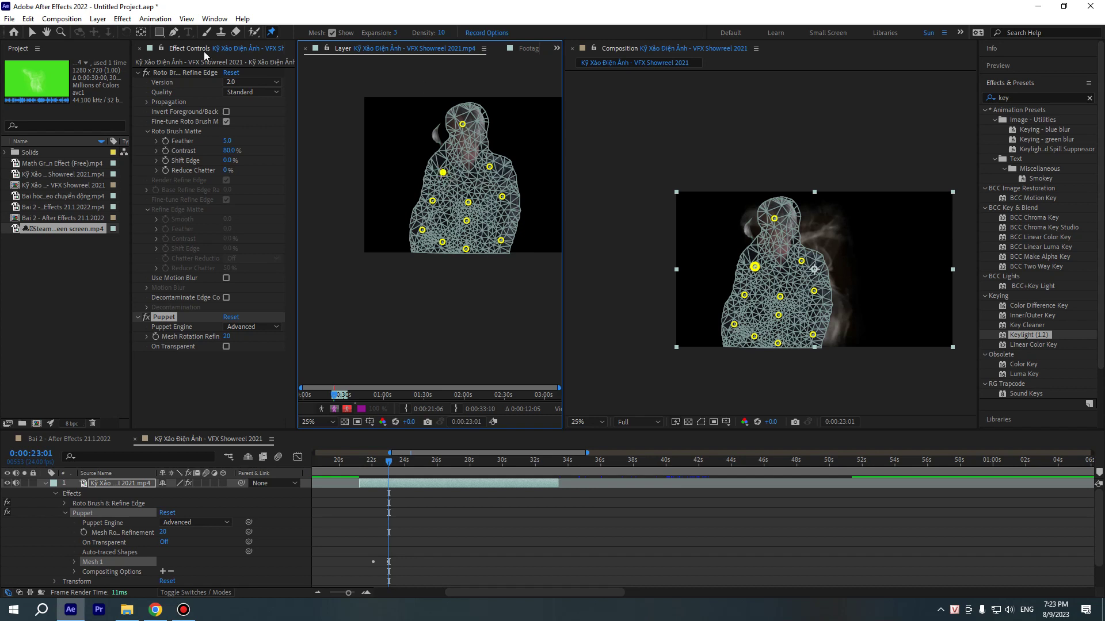
pyautogui.moveTo(394, 467)
pyautogui.mouseDown()
pyautogui.moveTo(374, 464)
pyautogui.moveTo(420, 468)
pyautogui.mouseUp()
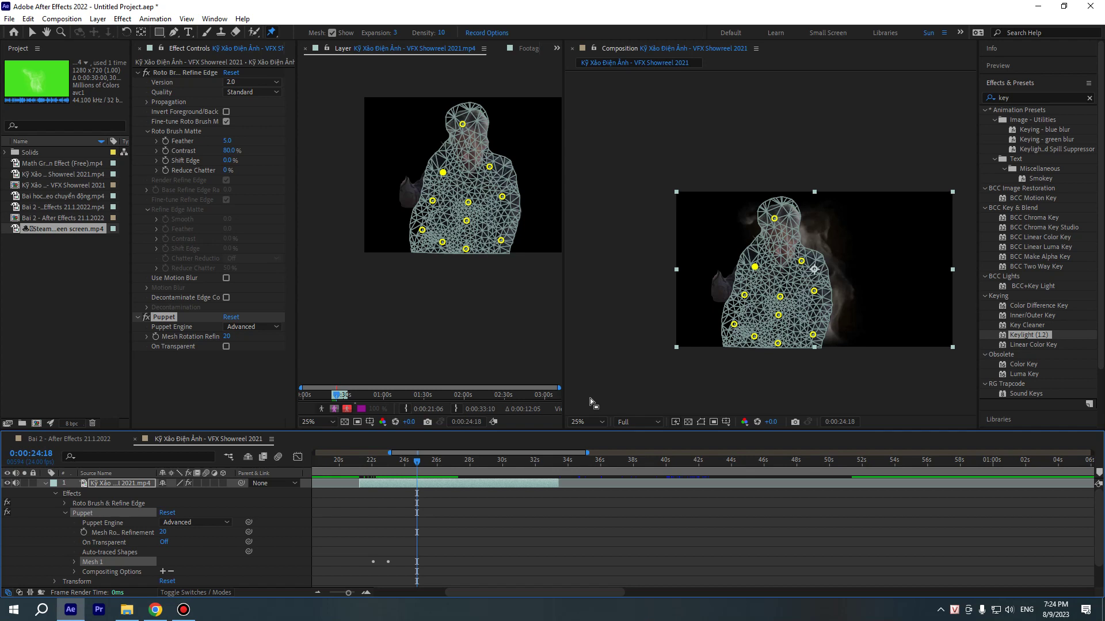
# Add a pin at the figure's lower left and pull that area outward and down
pyautogui.click(419, 237)
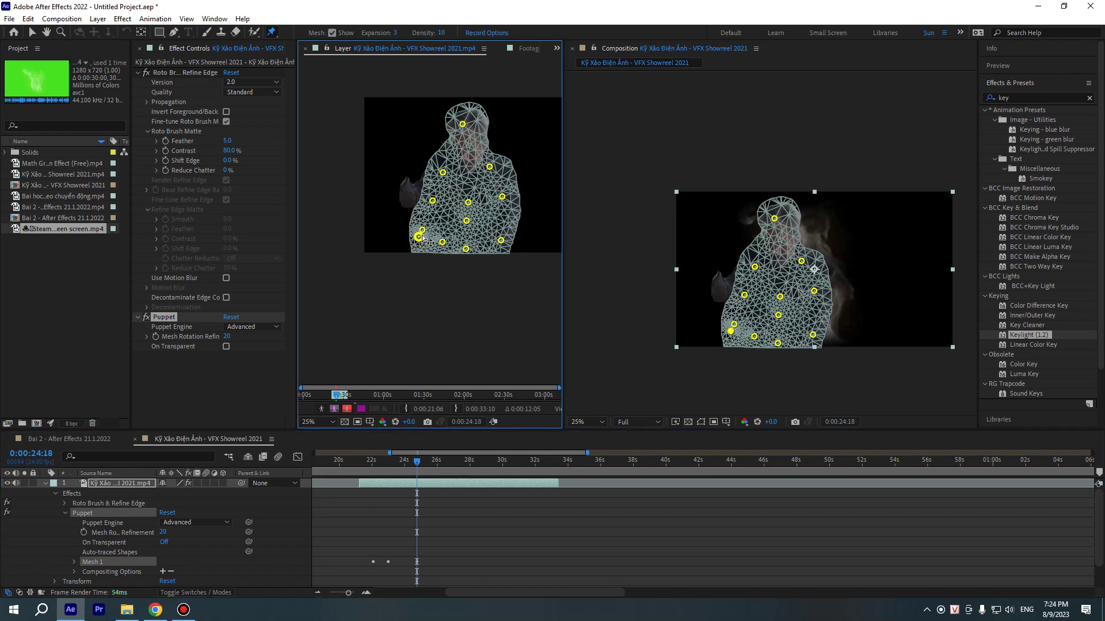
pyautogui.moveTo(419, 237)
pyautogui.mouseDown()
pyautogui.moveTo(402, 248)
pyautogui.moveTo(435, 240)
pyautogui.moveTo(393, 260)
pyautogui.moveTo(438, 226)
pyautogui.moveTo(401, 247)
pyautogui.mouseUp()
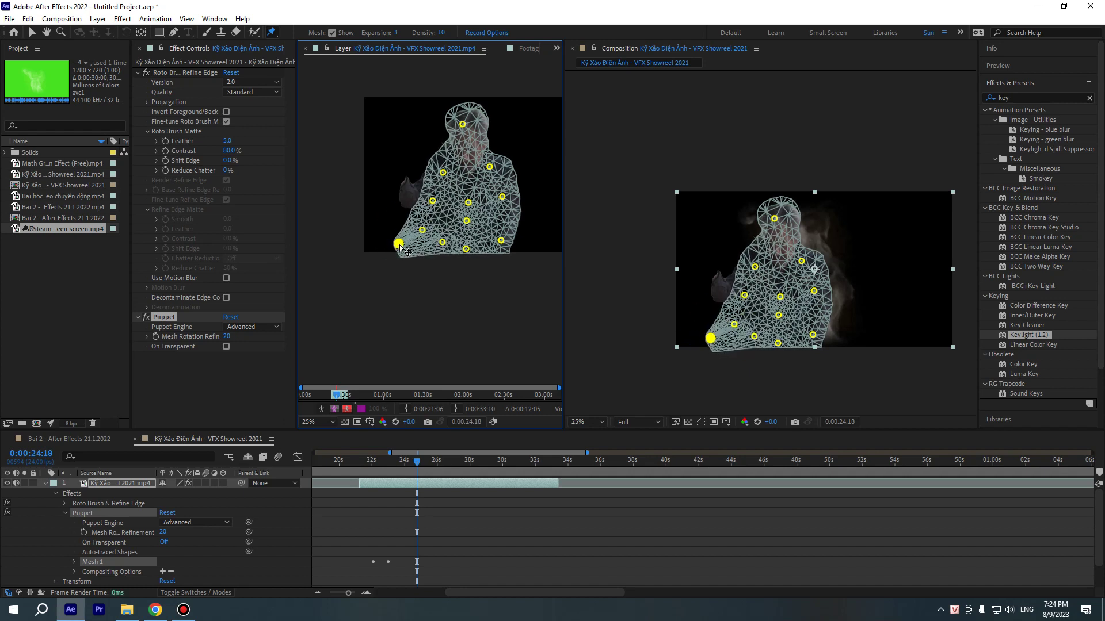
pyautogui.moveTo(401, 249); pyautogui.dragTo(399, 250)
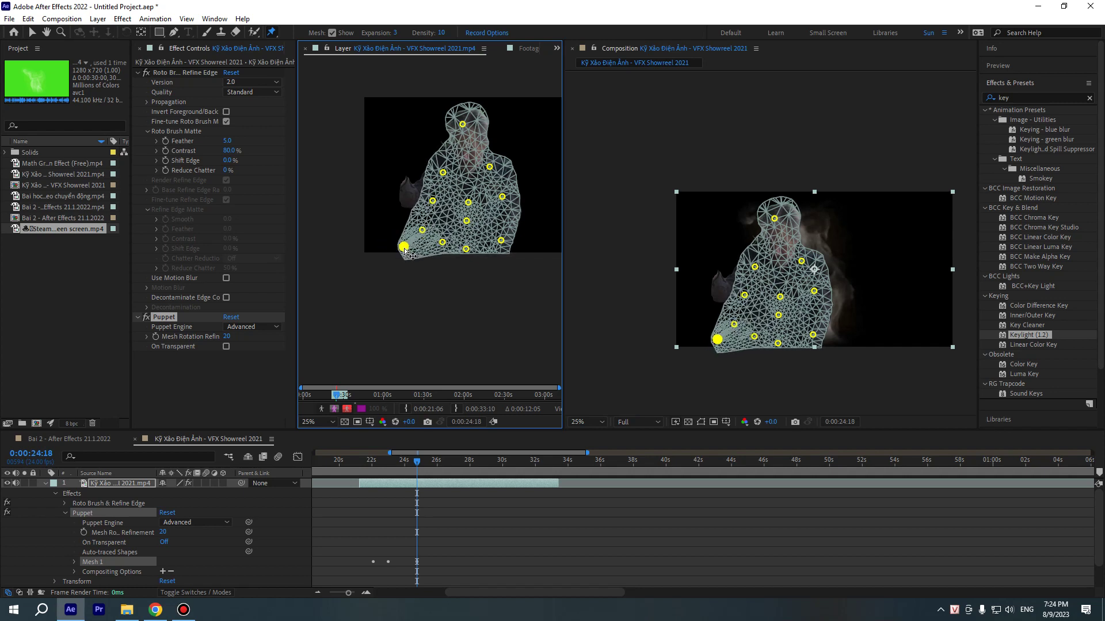
pyautogui.moveTo(404, 248); pyautogui.dragTo(404, 249)
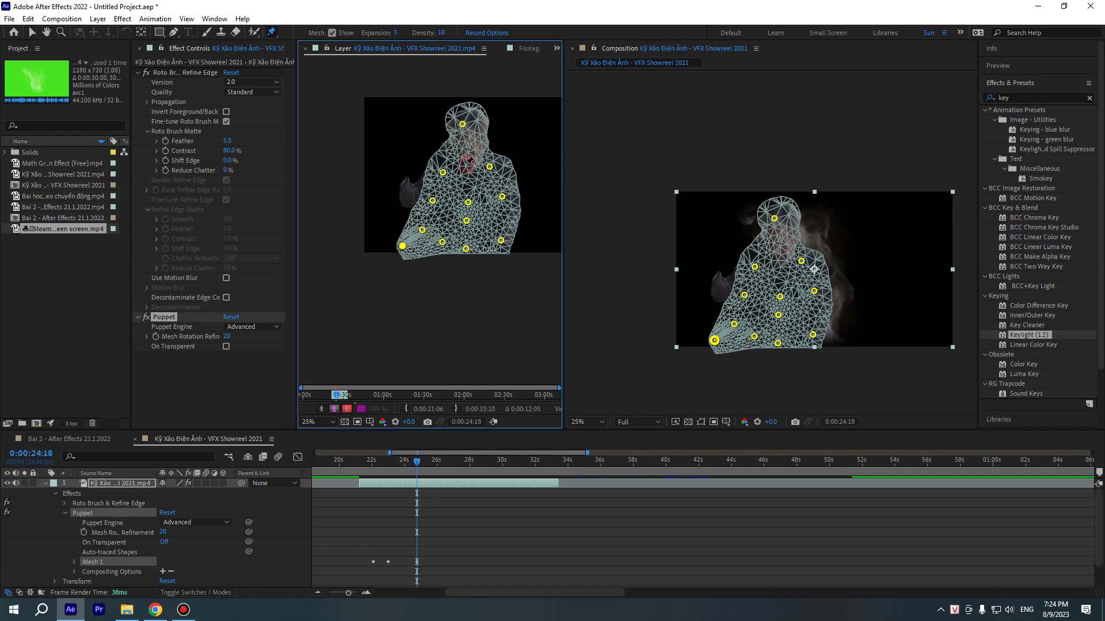
# Add two upper-body pins, bend the figure, and pull the top head pin up
pyautogui.click(466, 164)
pyautogui.click(476, 145)
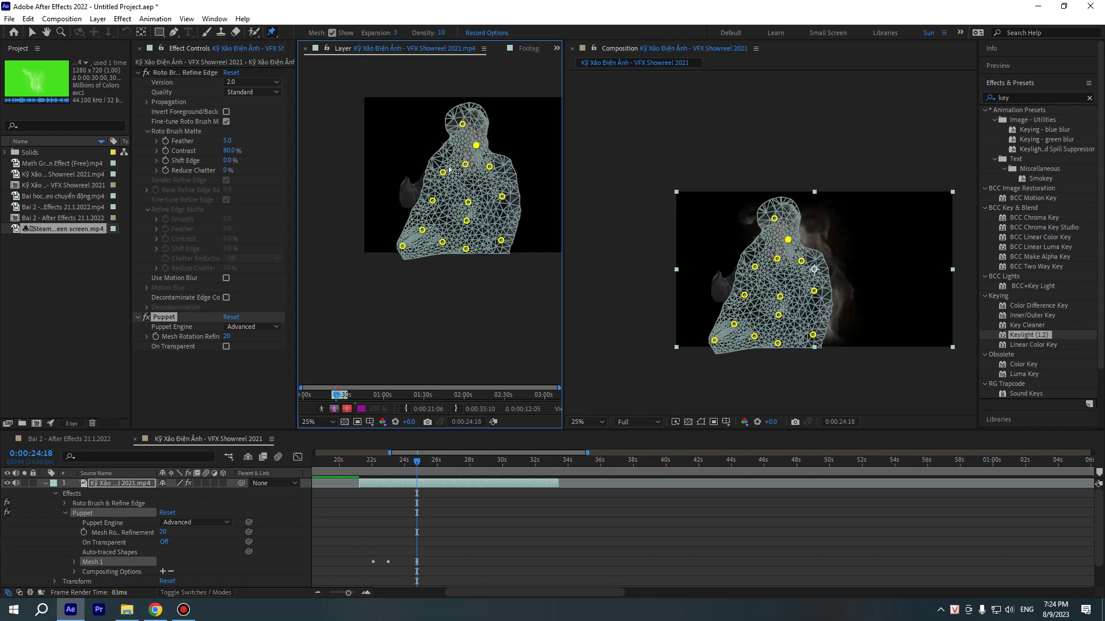
pyautogui.moveTo(443, 173); pyautogui.dragTo(429, 170)
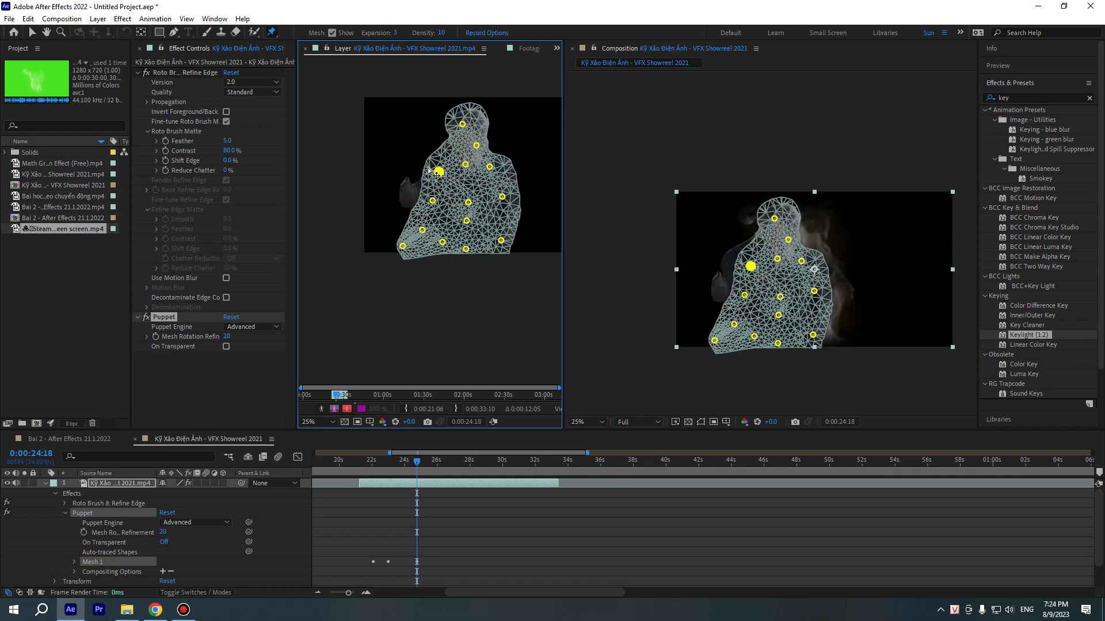
pyautogui.moveTo(429, 170); pyautogui.dragTo(455, 168)
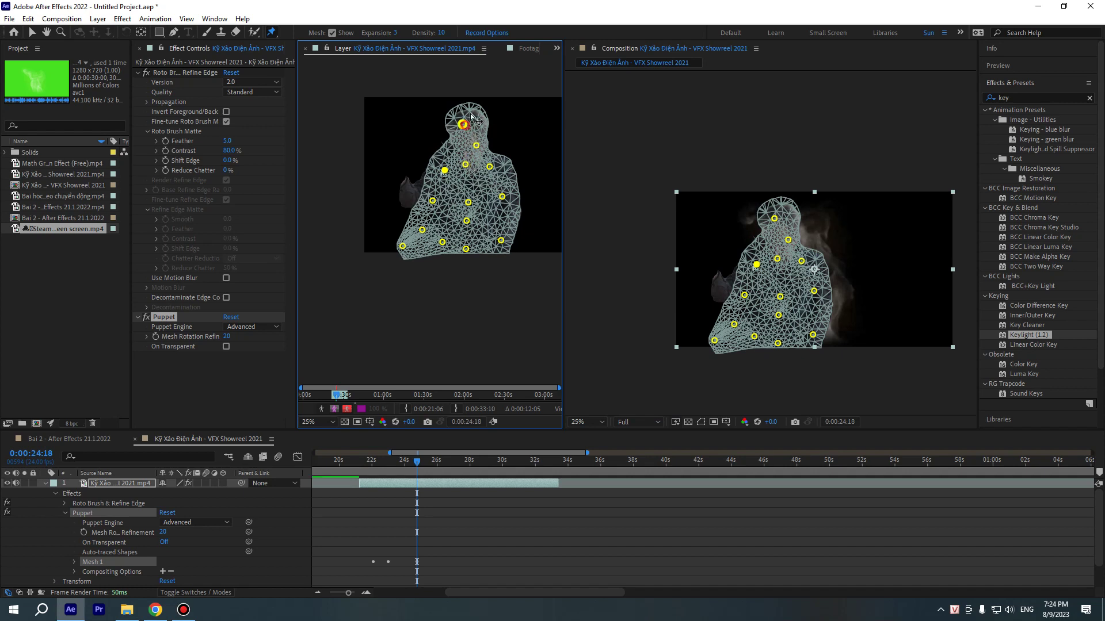
pyautogui.moveTo(464, 124)
pyautogui.mouseDown()
pyautogui.moveTo(484, 99)
pyautogui.moveTo(469, 107)
pyautogui.mouseUp()
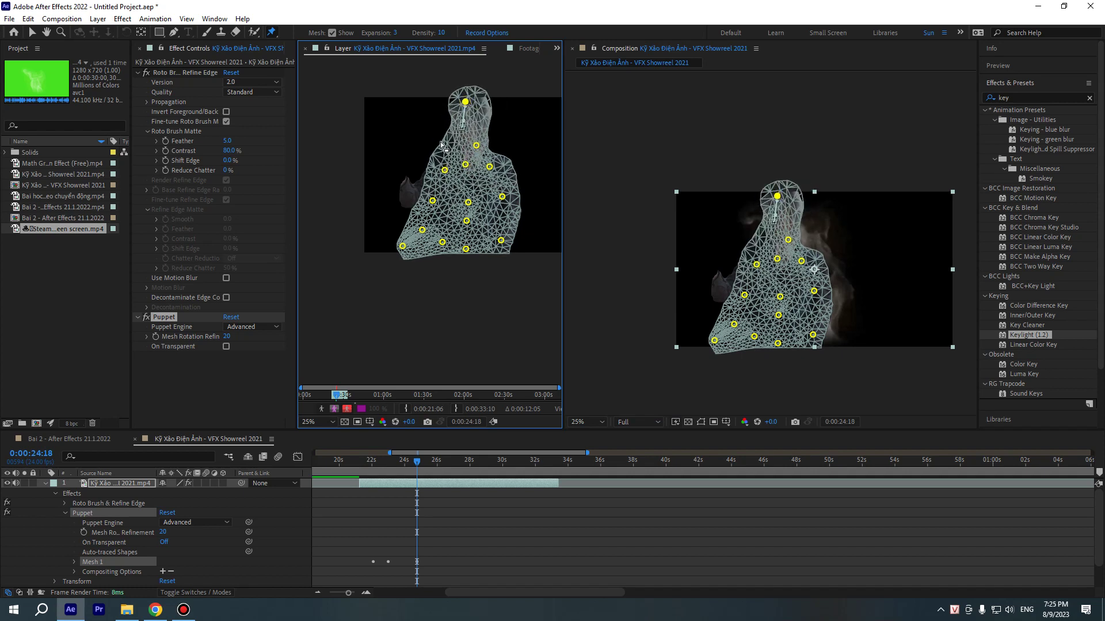
# Add pins across the head, right shoulder, right side and lower right, then shorten the head slightly
pyautogui.click(440, 146)
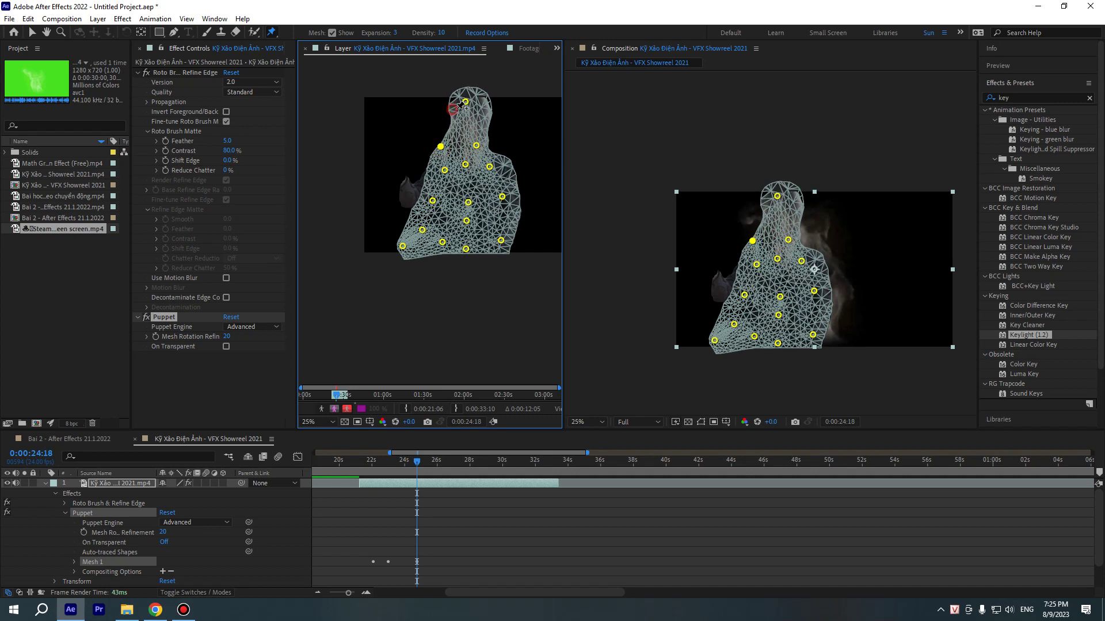
pyautogui.click(451, 109)
pyautogui.click(486, 114)
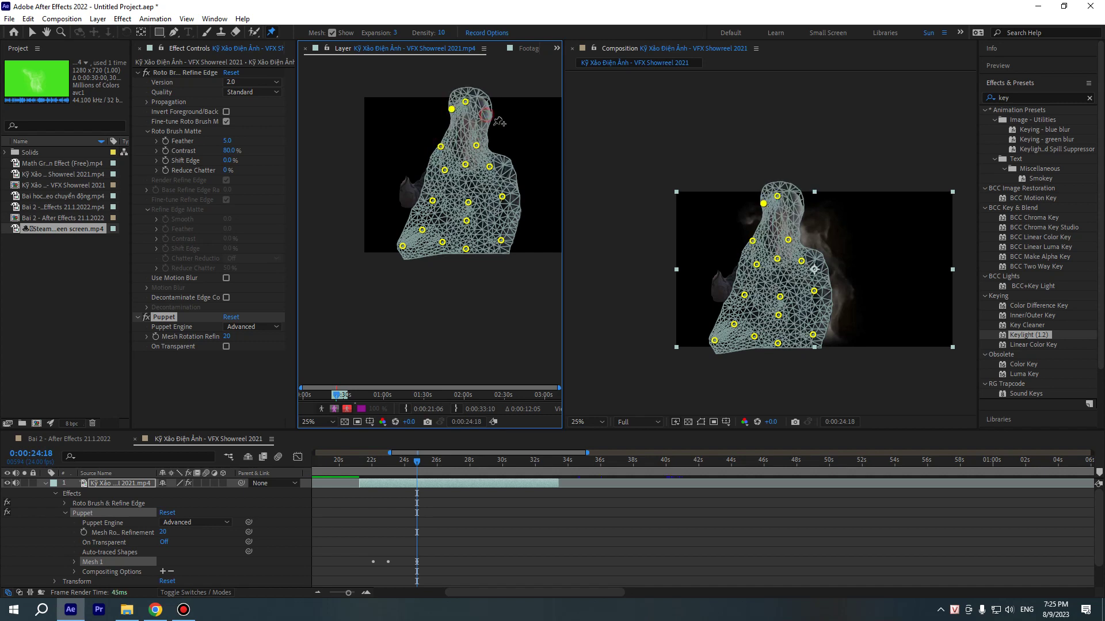
pyautogui.click(497, 158)
pyautogui.click(513, 174)
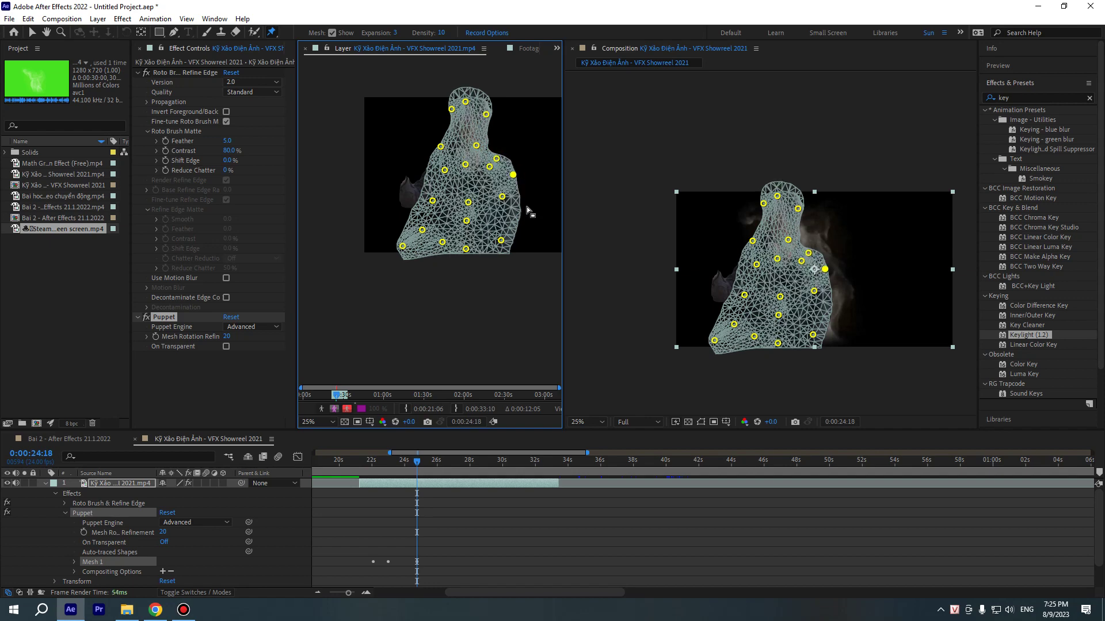
pyautogui.click(520, 215)
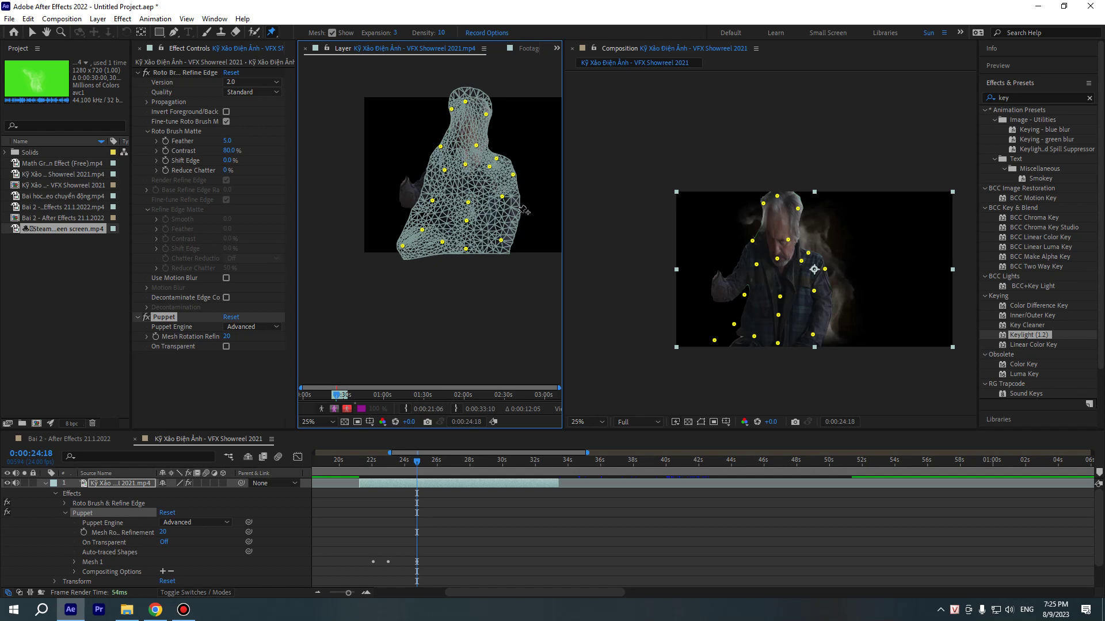
pyautogui.click(518, 213)
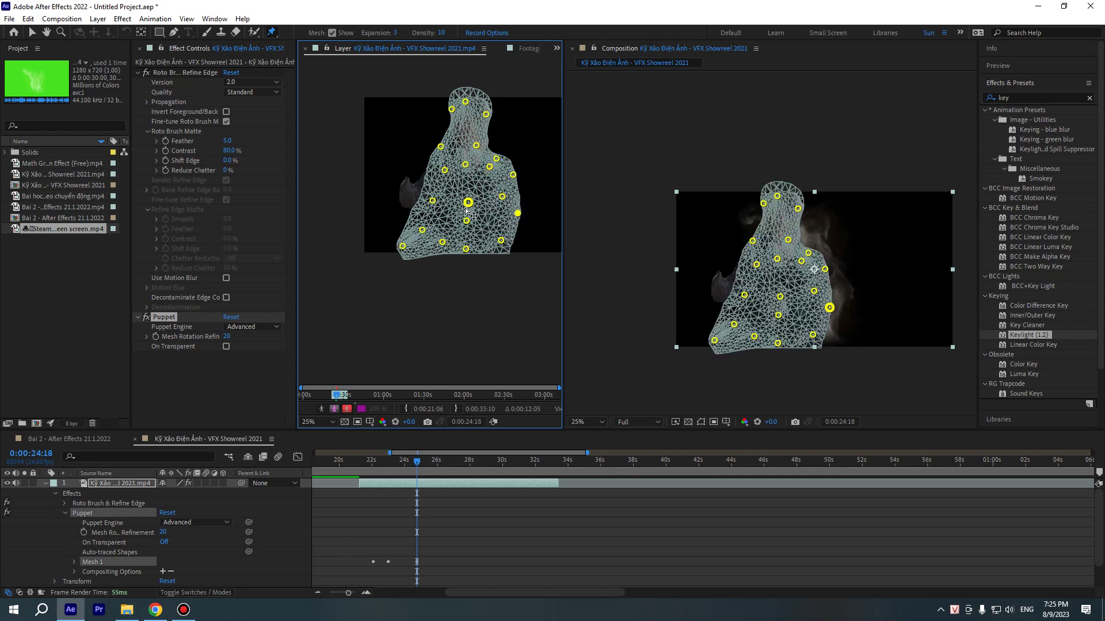
pyautogui.click(461, 133)
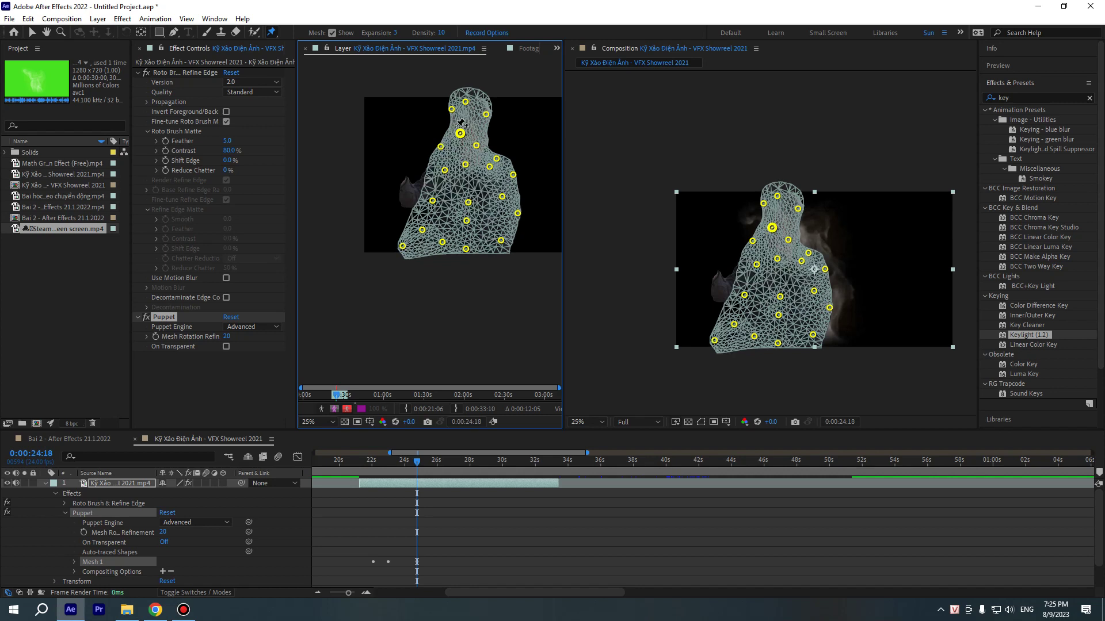
pyautogui.moveTo(466, 102)
pyautogui.mouseDown()
pyautogui.moveTo(471, 148)
pyautogui.moveTo(471, 110)
pyautogui.mouseUp()
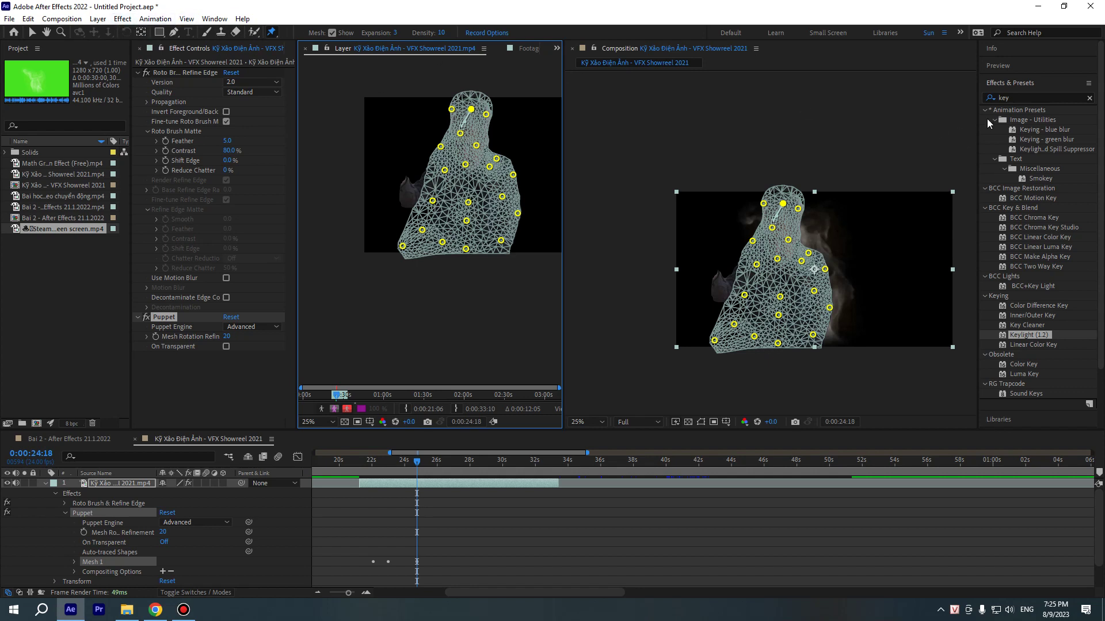
# Clear the effects search and delete the Roto Brush and Puppet effects from the video layer
pyautogui.click(1036, 97)
pyautogui.press('BackSpace')
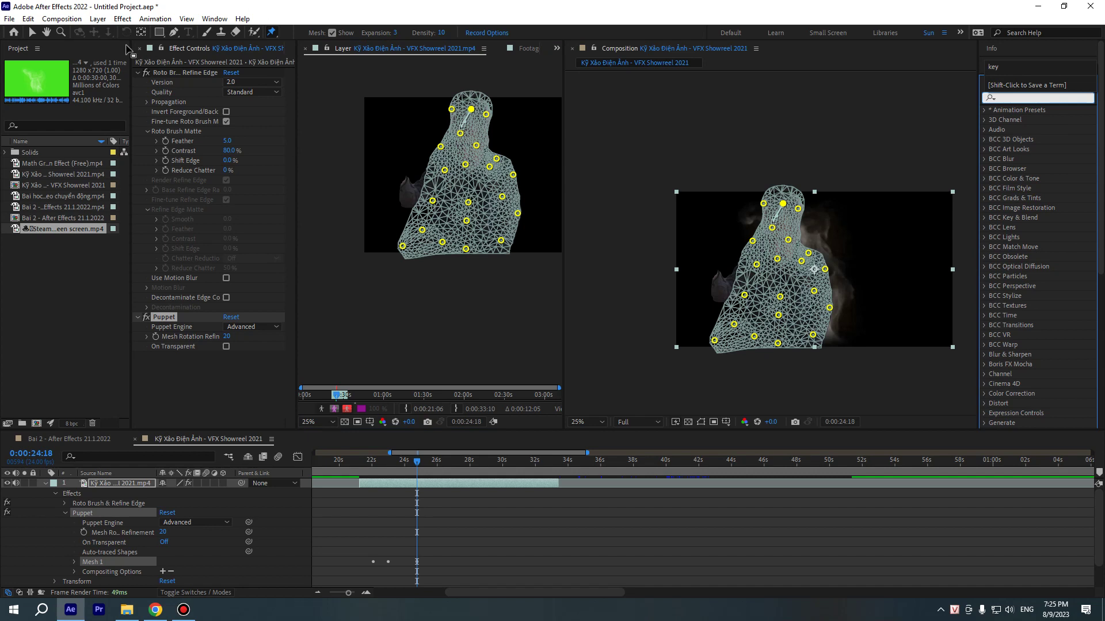
pyautogui.click(273, 33)
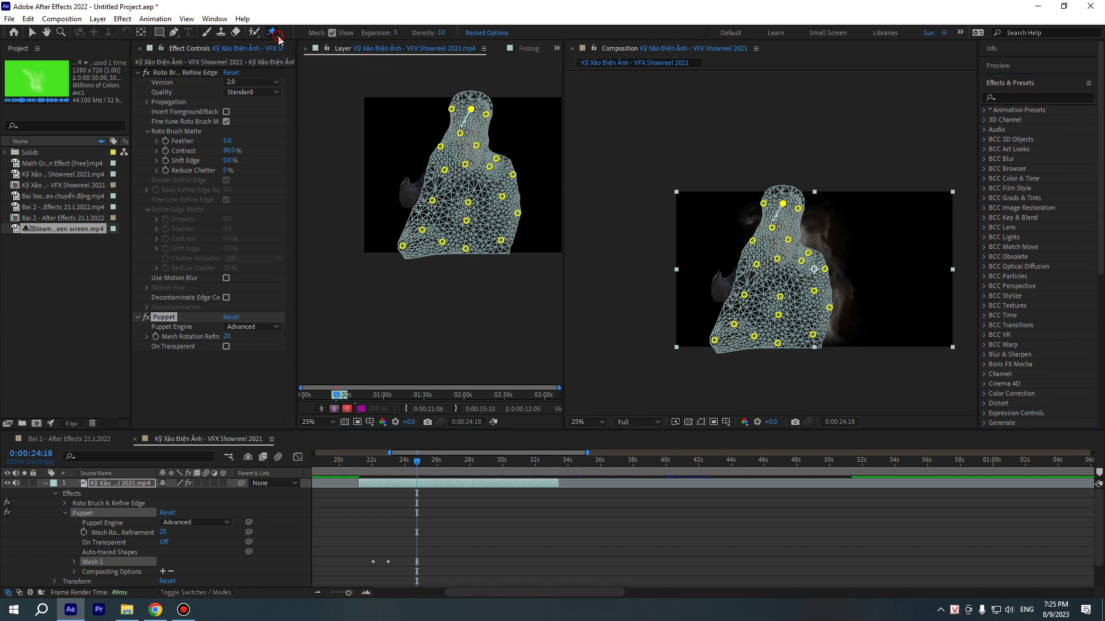
pyautogui.click(97, 490)
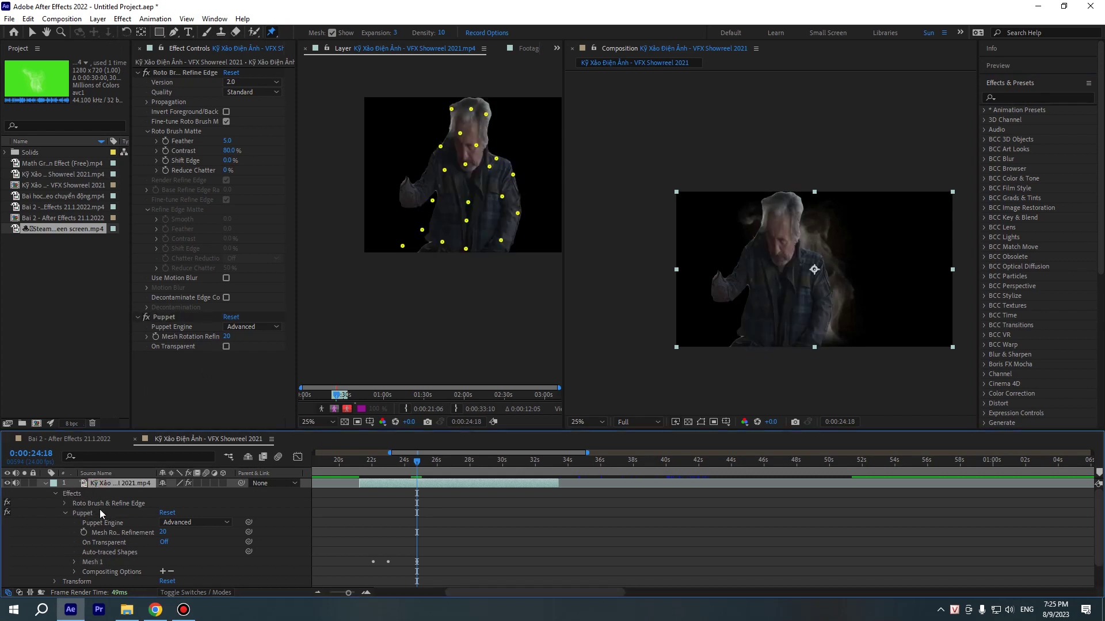
pyautogui.click(71, 493)
pyautogui.press('Delete')
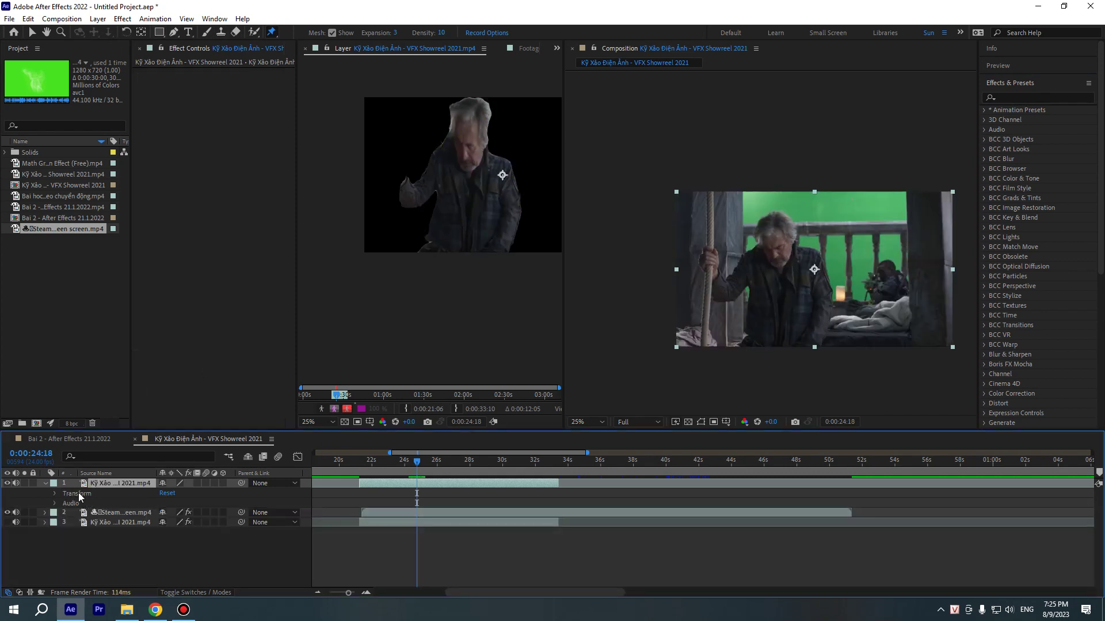
pyautogui.click(673, 326)
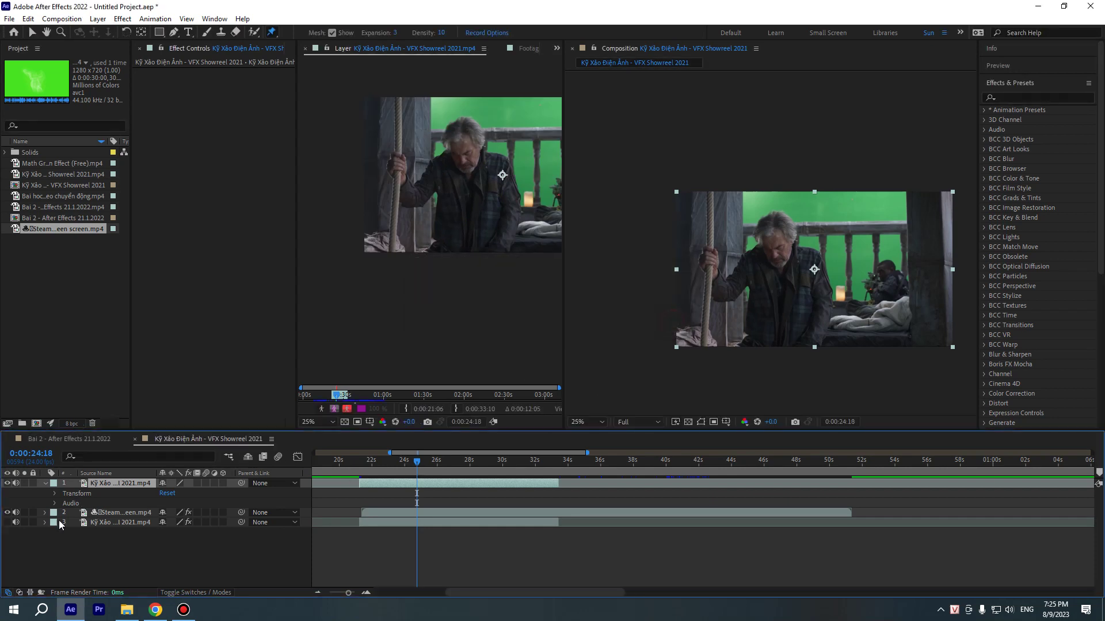
pyautogui.click(45, 484)
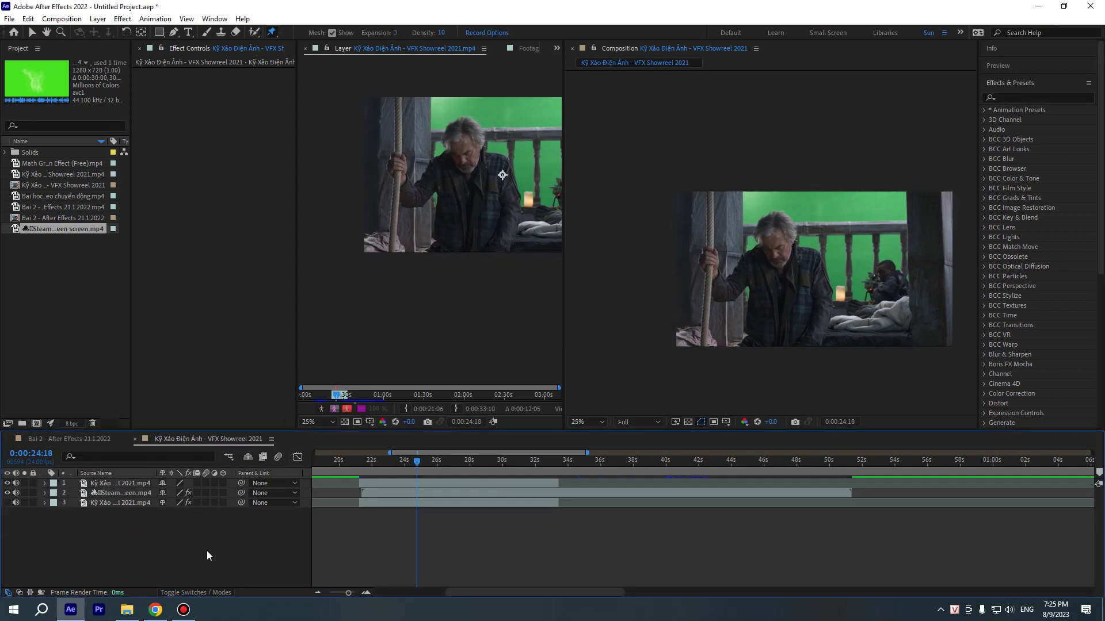
# Glance at the Bai 2 composition, then return to VFX Showreel
pyautogui.moveTo(206, 550); pyautogui.dragTo(115, 481)
pyautogui.click(140, 529)
pyautogui.click(89, 439)
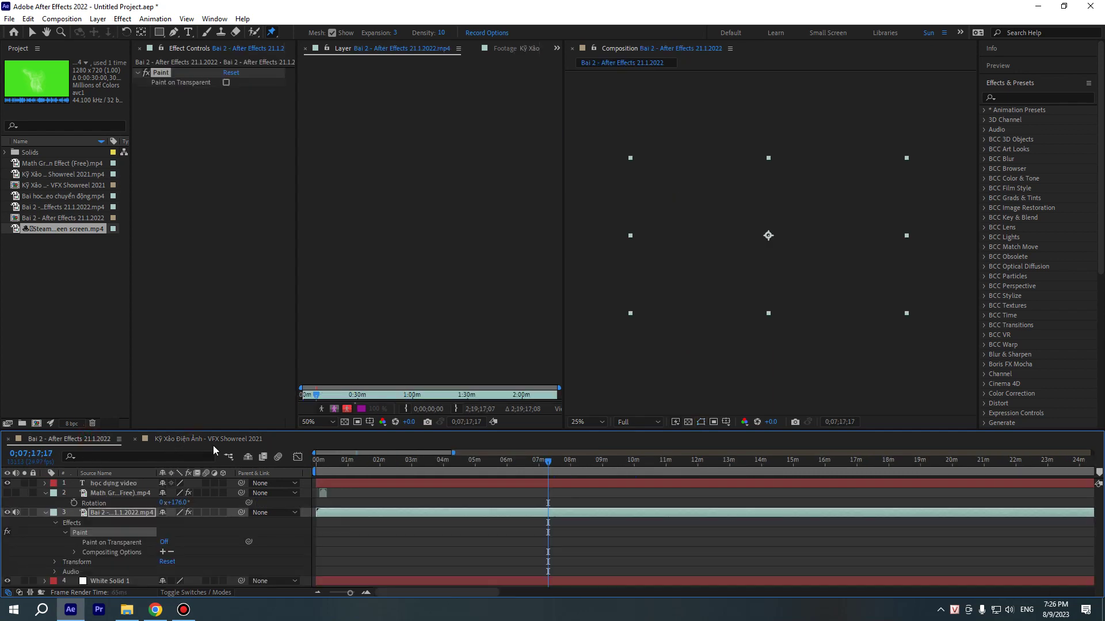
pyautogui.click(213, 439)
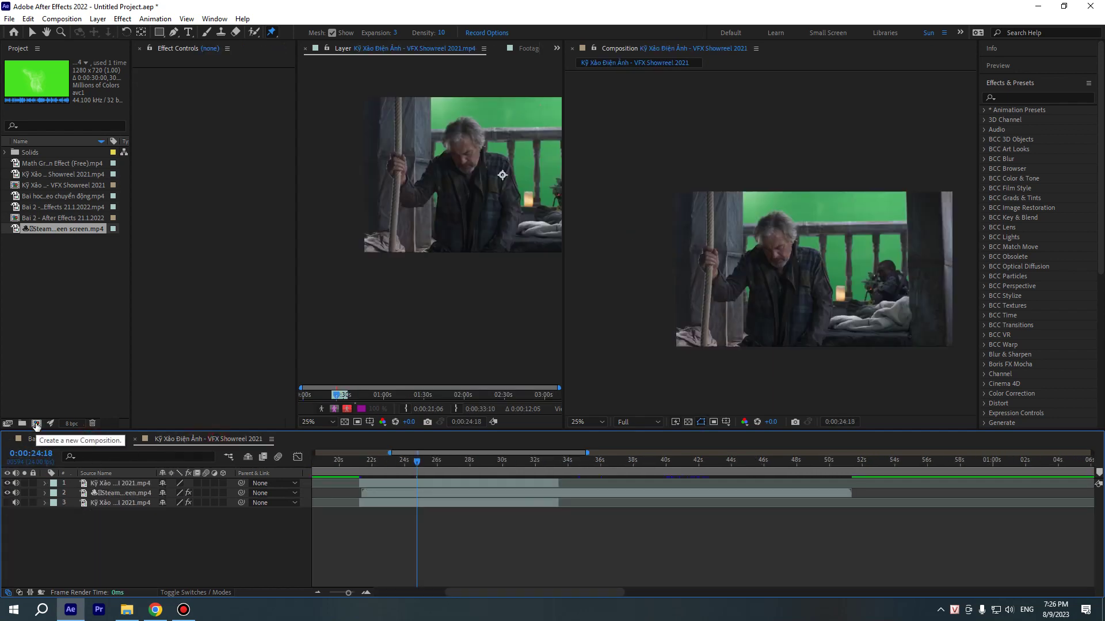
# Add a placeholder text layer reading 'gfgfgfgfgf'
pyautogui.rightClick(105, 525)
pyautogui.moveTo(148, 390)
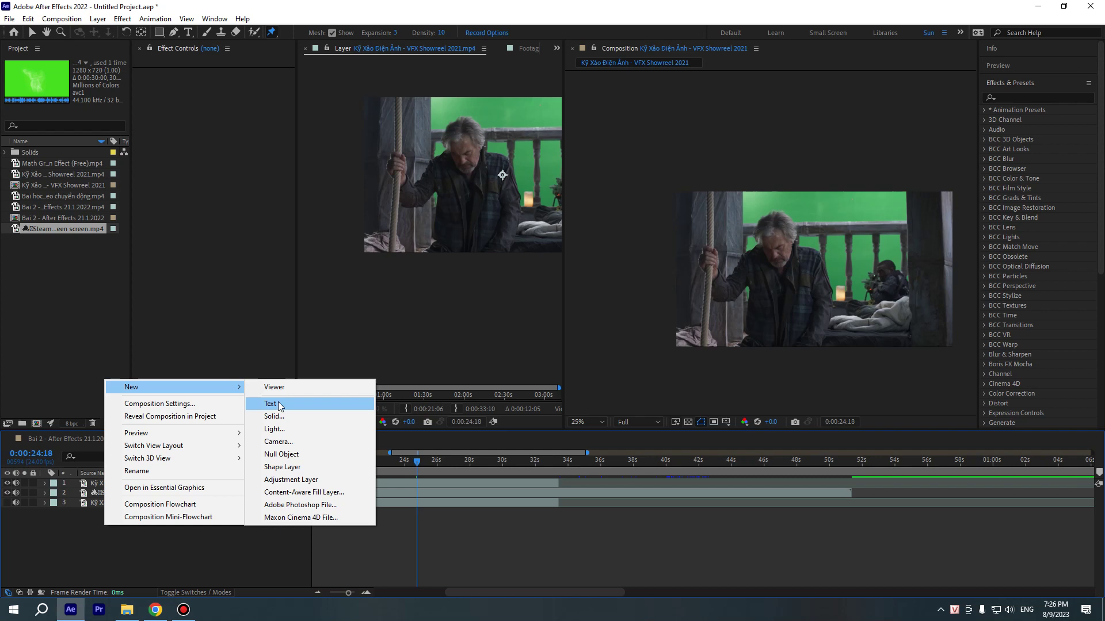
pyautogui.click(279, 405)
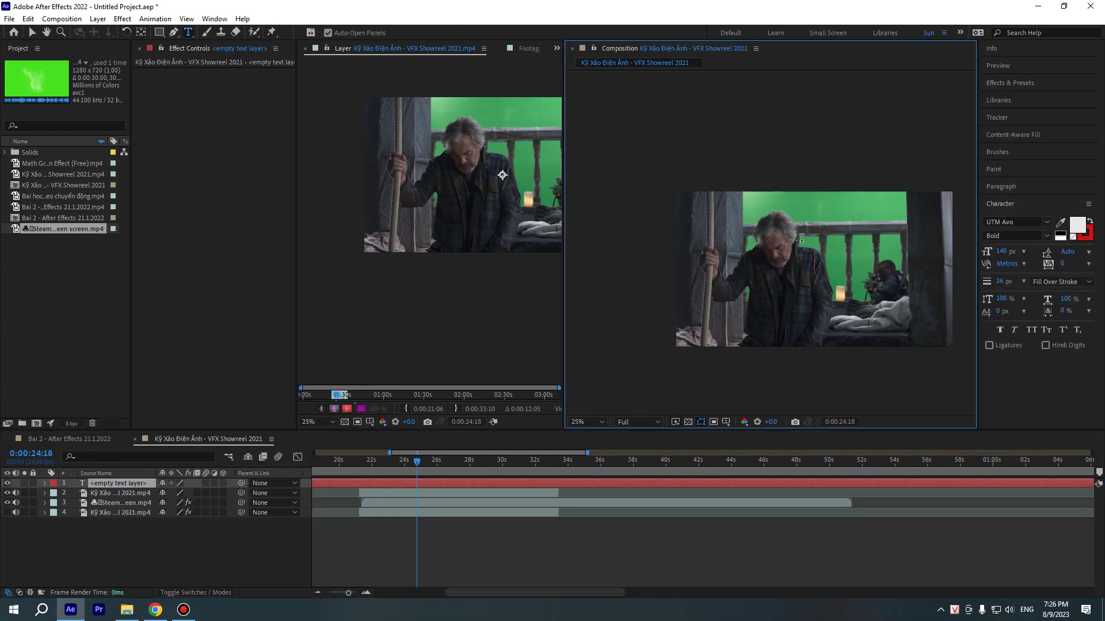
pyautogui.write('gfgfgfgfgf')
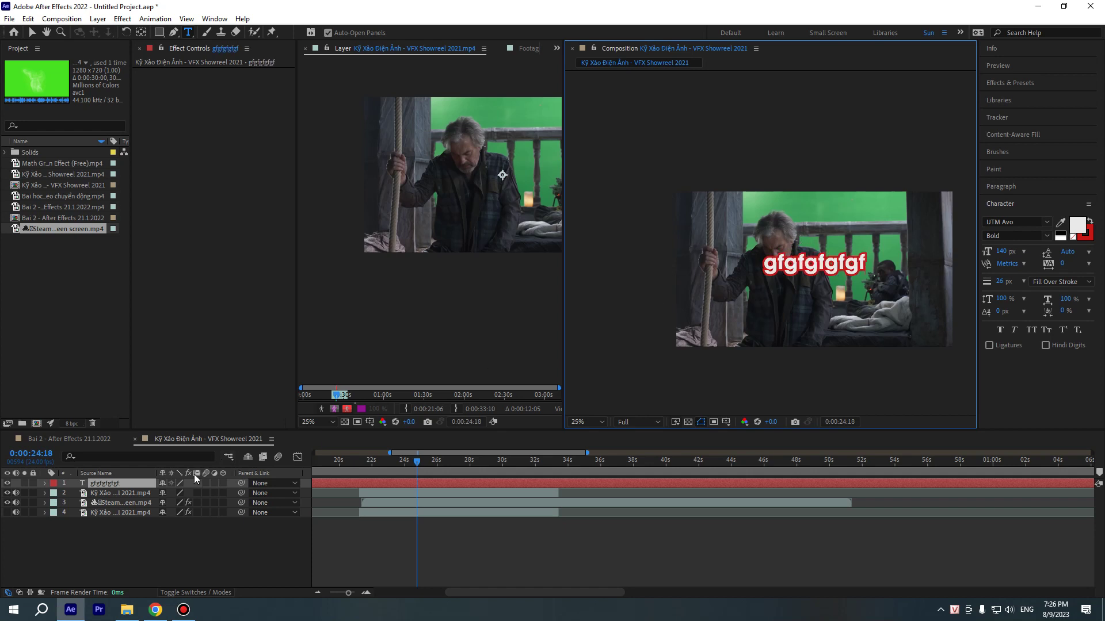
pyautogui.click(121, 542)
# Create a full-frame bright green solid, Turquoise Solid 1, with colour 00E365
pyautogui.rightClick(121, 541)
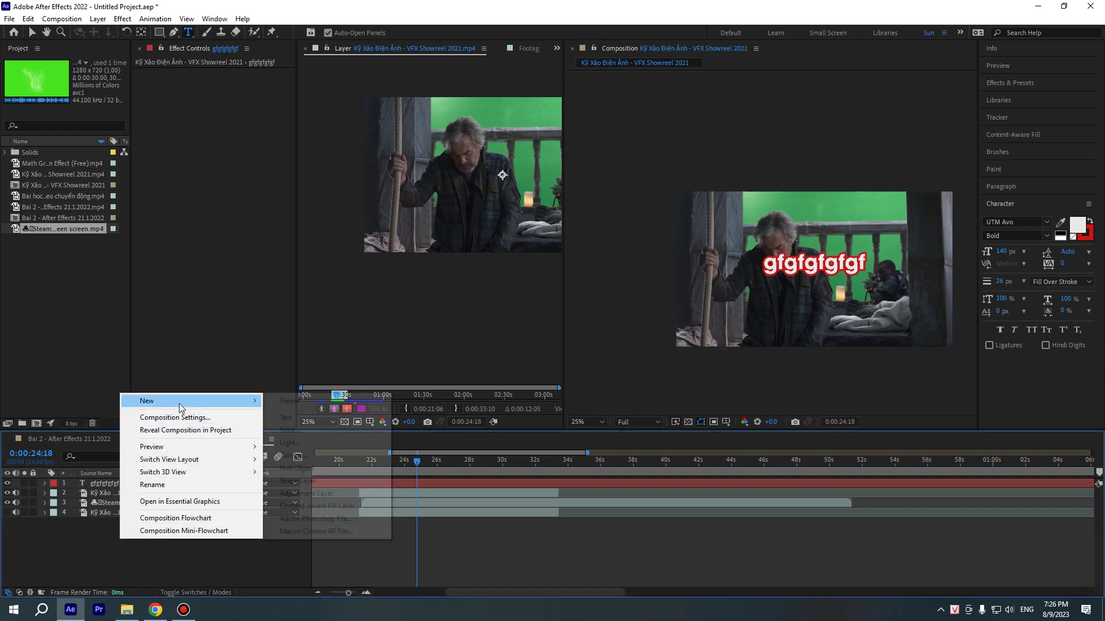
pyautogui.moveTo(179, 403)
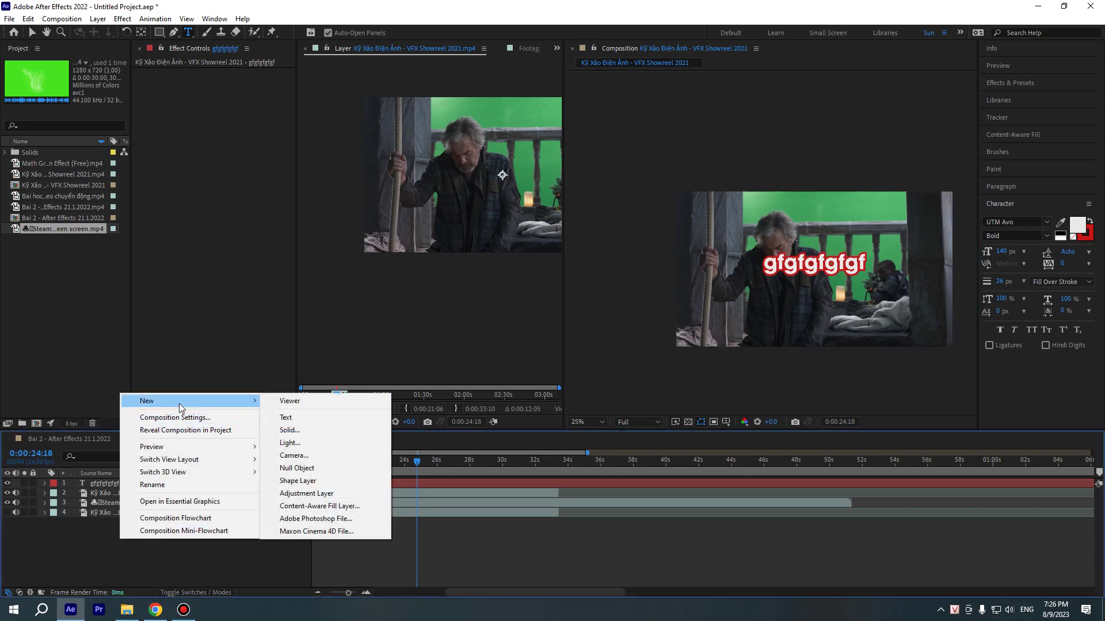
pyautogui.click(302, 431)
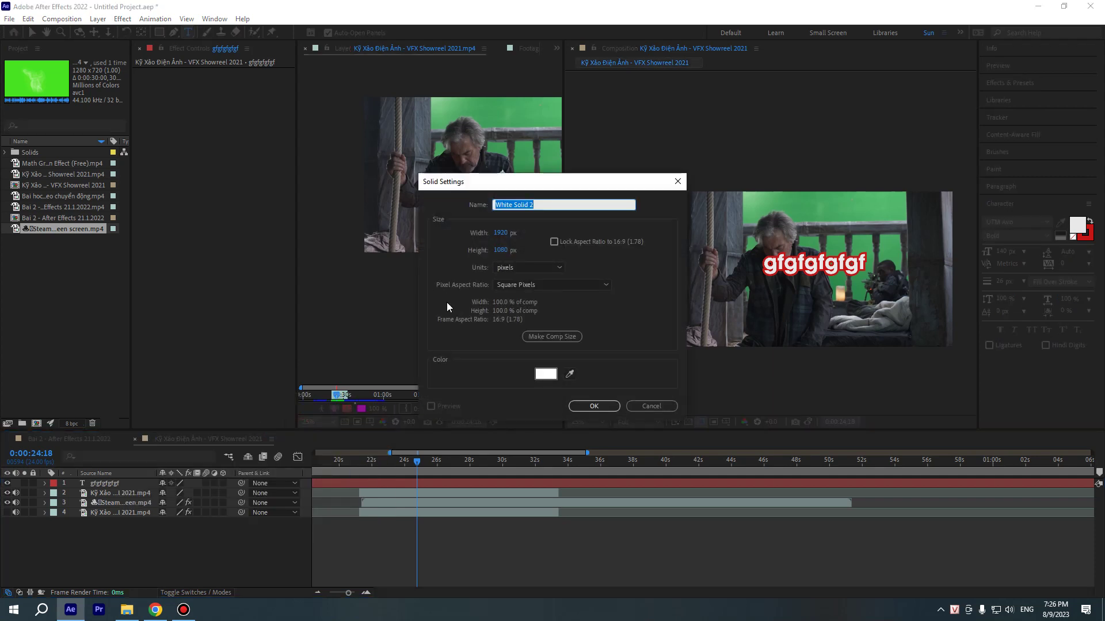
pyautogui.moveTo(493, 187); pyautogui.dragTo(467, 170)
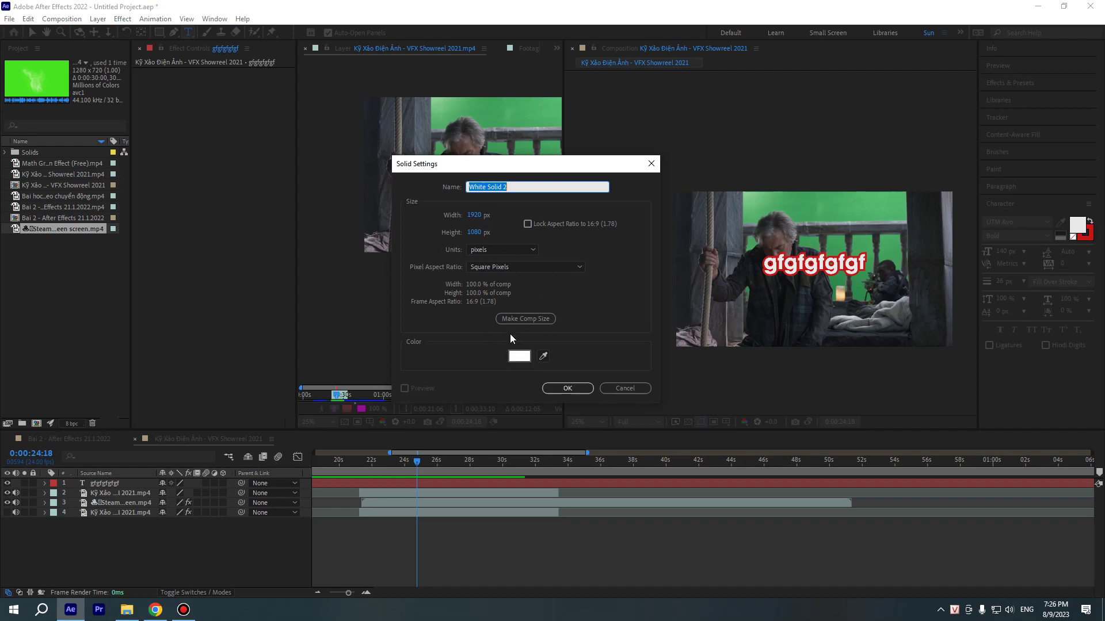
pyautogui.click(519, 356)
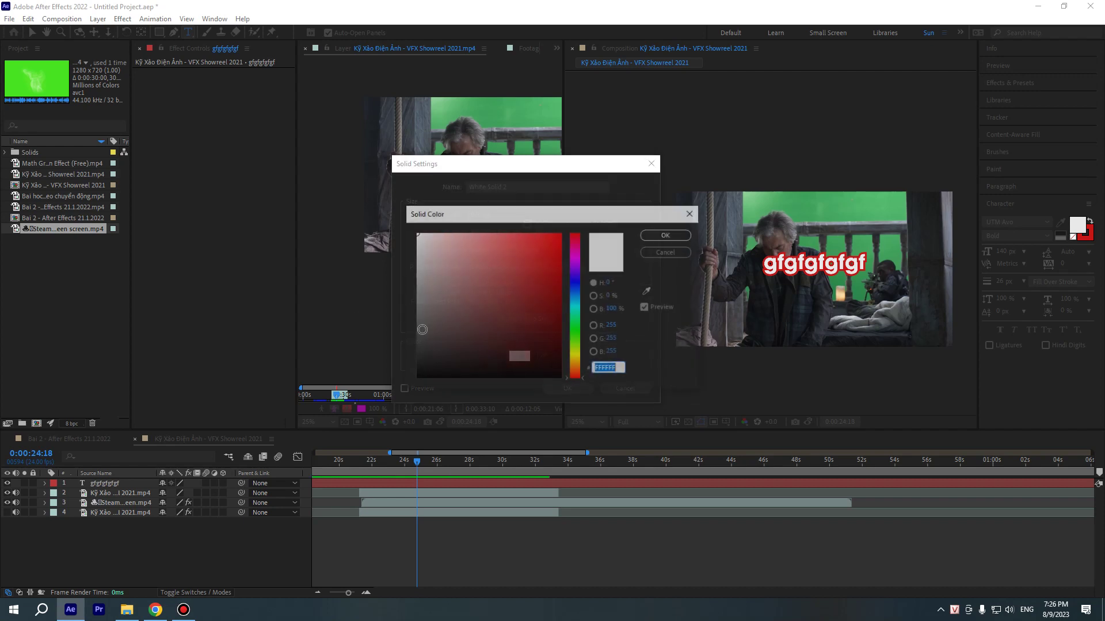
pyautogui.click(574, 320)
pyautogui.click(559, 253)
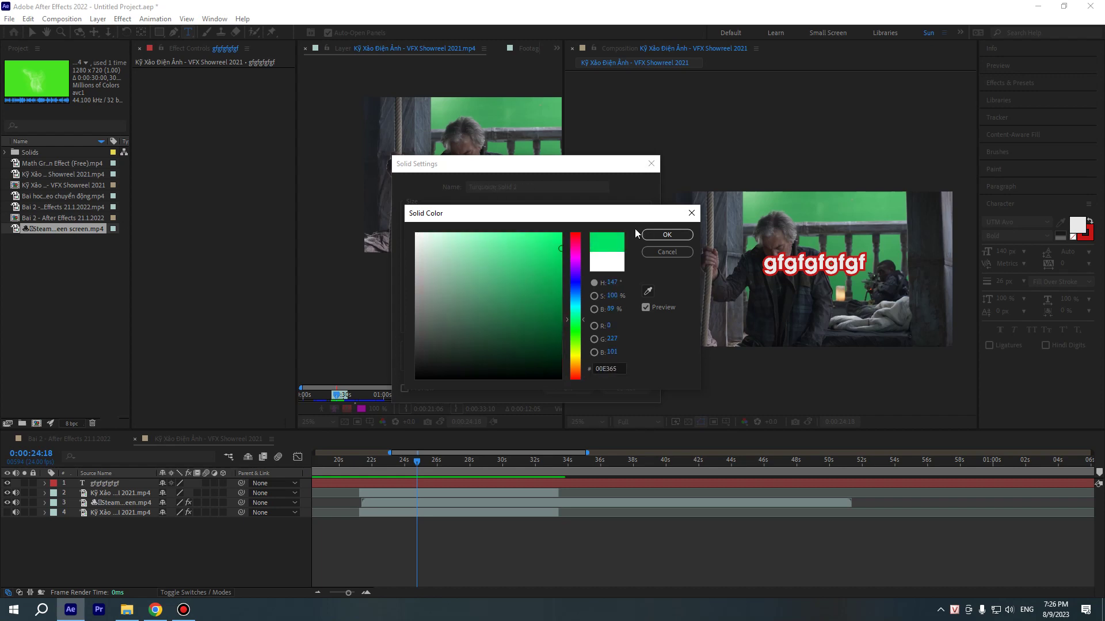
pyautogui.click(667, 235)
pyautogui.click(568, 388)
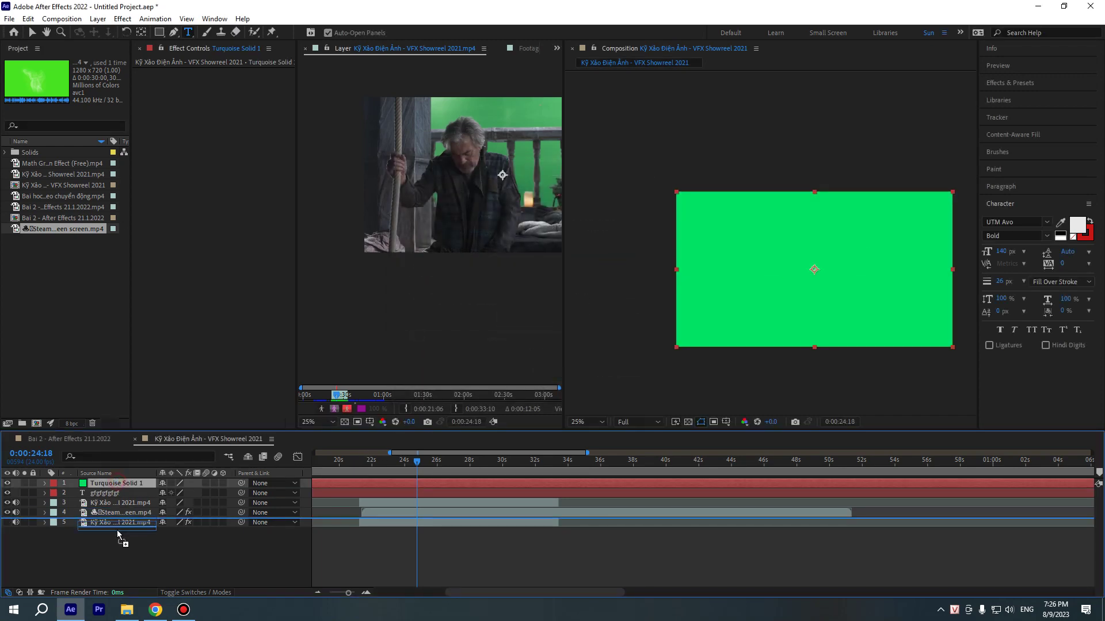
pyautogui.moveTo(118, 485)
pyautogui.mouseDown()
pyautogui.moveTo(116, 541)
pyautogui.moveTo(119, 481)
pyautogui.mouseUp()
# Add a point light, Point Light 1, to the composition
pyautogui.rightClick(145, 544)
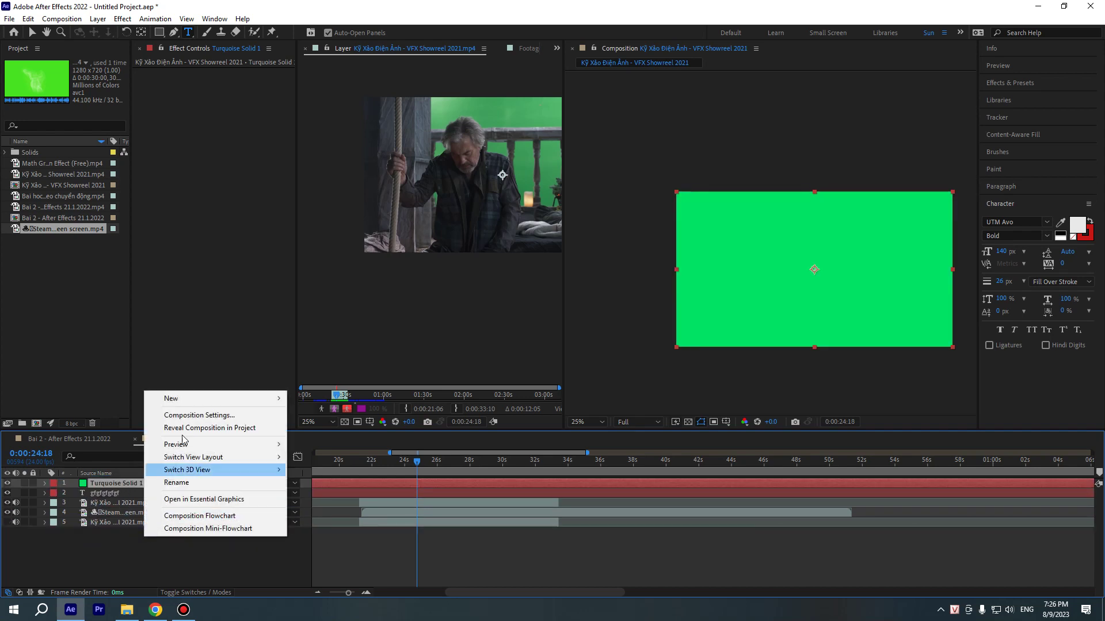
pyautogui.moveTo(257, 402)
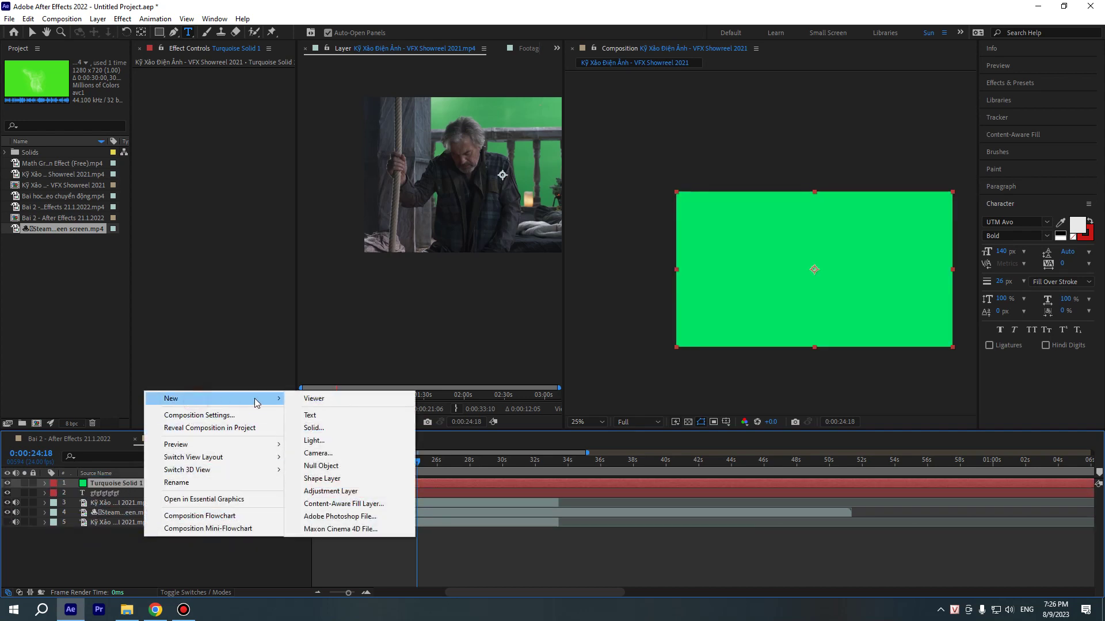
pyautogui.click(338, 442)
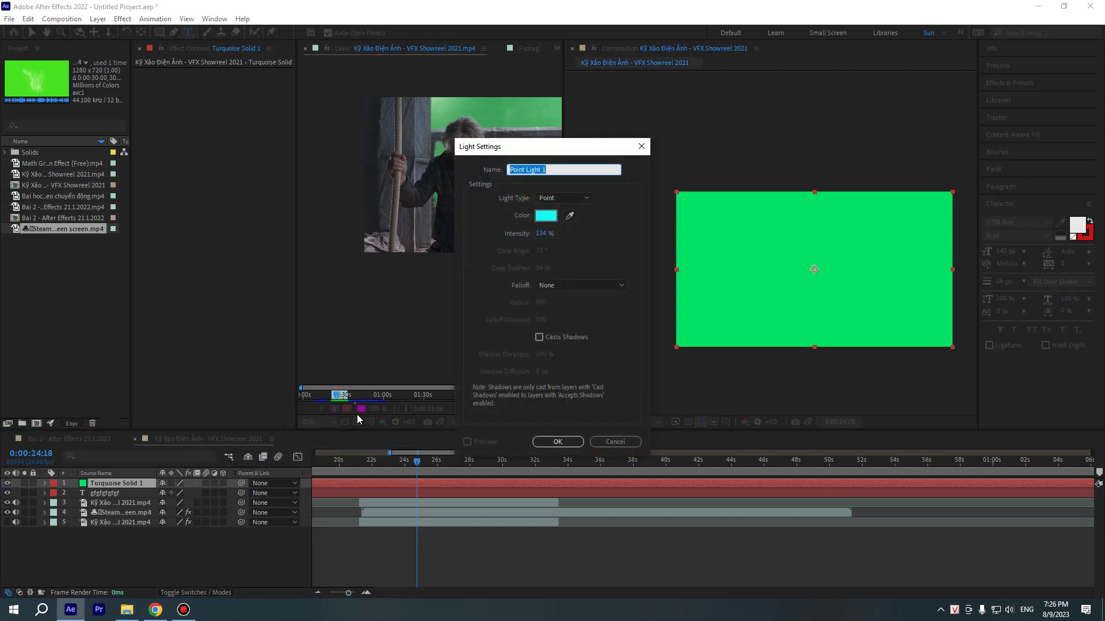
pyautogui.click(546, 217)
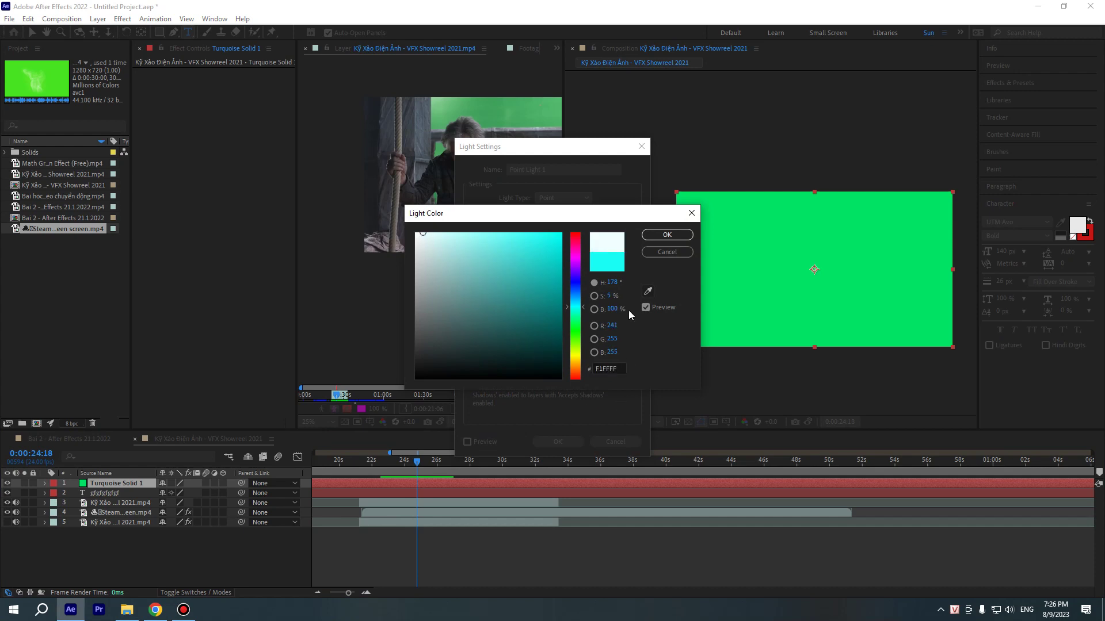
pyautogui.click(665, 234)
pyautogui.click(544, 442)
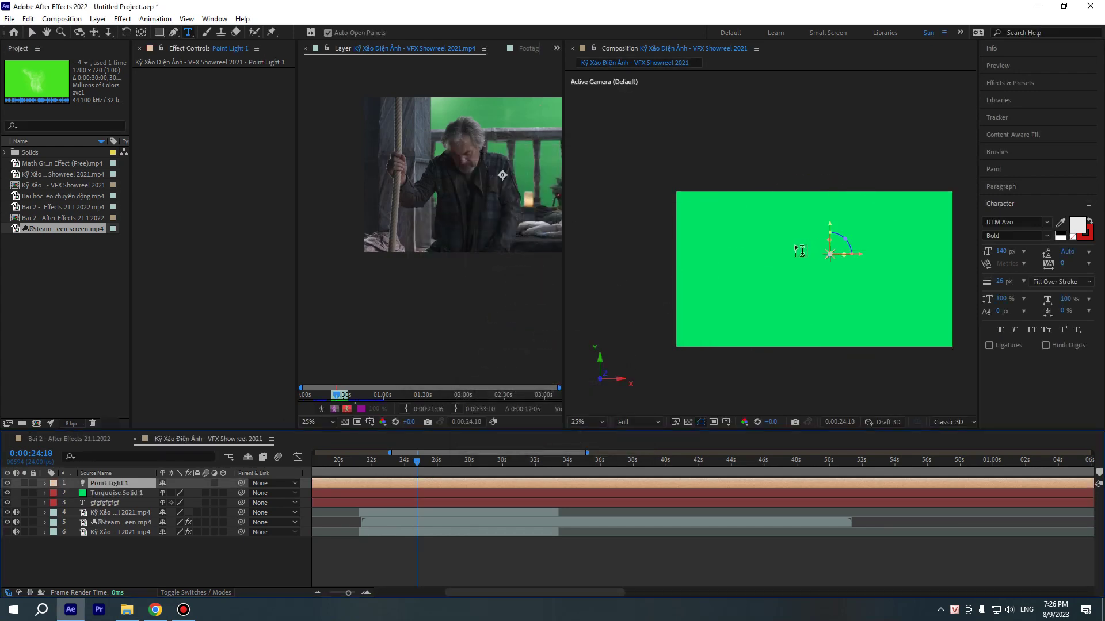
# Make Turquoise Solid 1 a 3D layer and open it in its layer view
pyautogui.press('v')
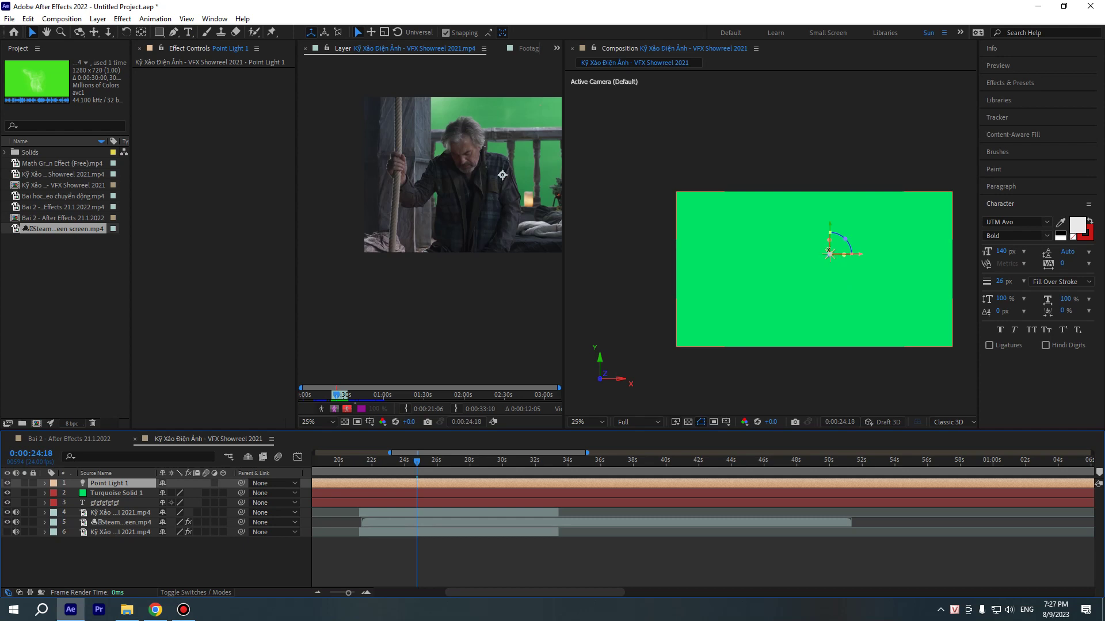
pyautogui.click(222, 493)
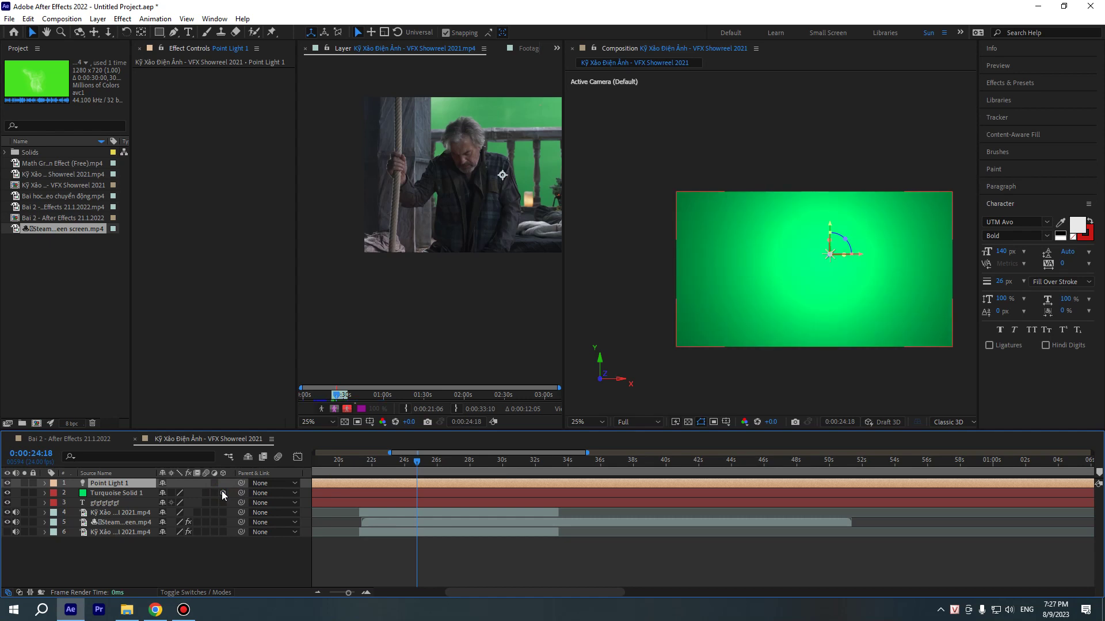
pyautogui.doubleClick(114, 493)
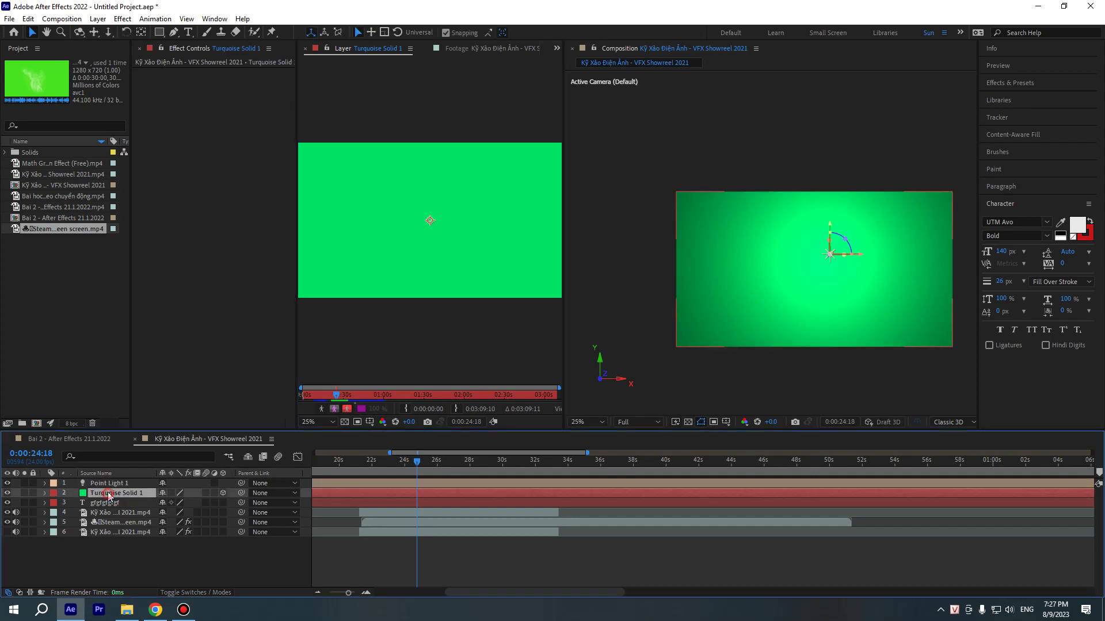
# In Point Light 1's settings, try out the Spot, Parallel, Point and Ambient light types
pyautogui.doubleClick(108, 484)
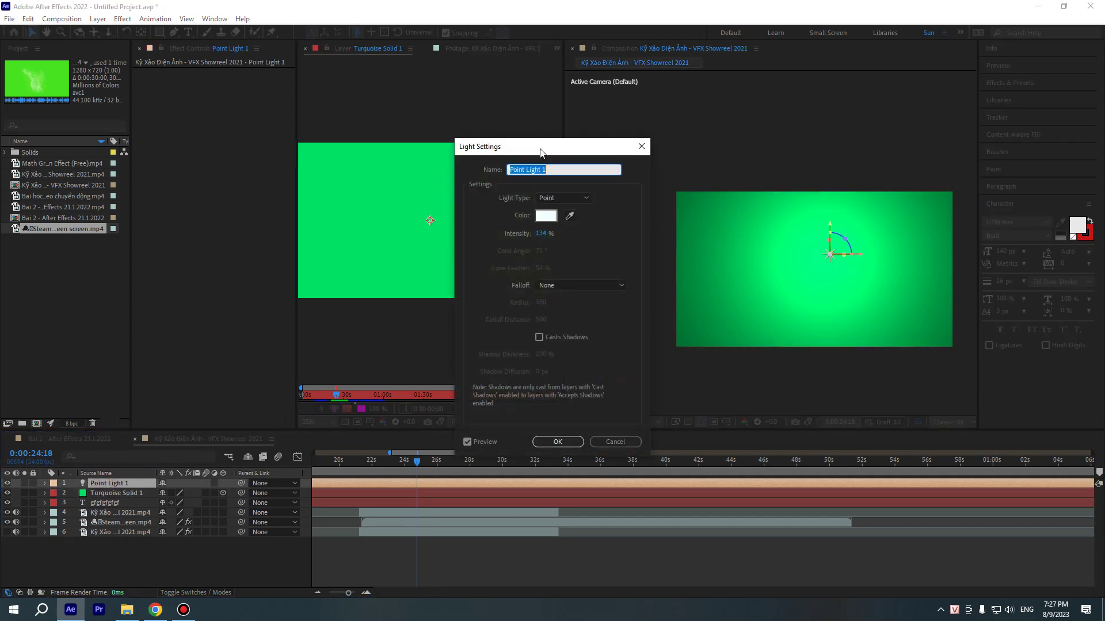
pyautogui.moveTo(541, 152); pyautogui.dragTo(230, 143)
pyautogui.moveTo(231, 225); pyautogui.dragTo(239, 237)
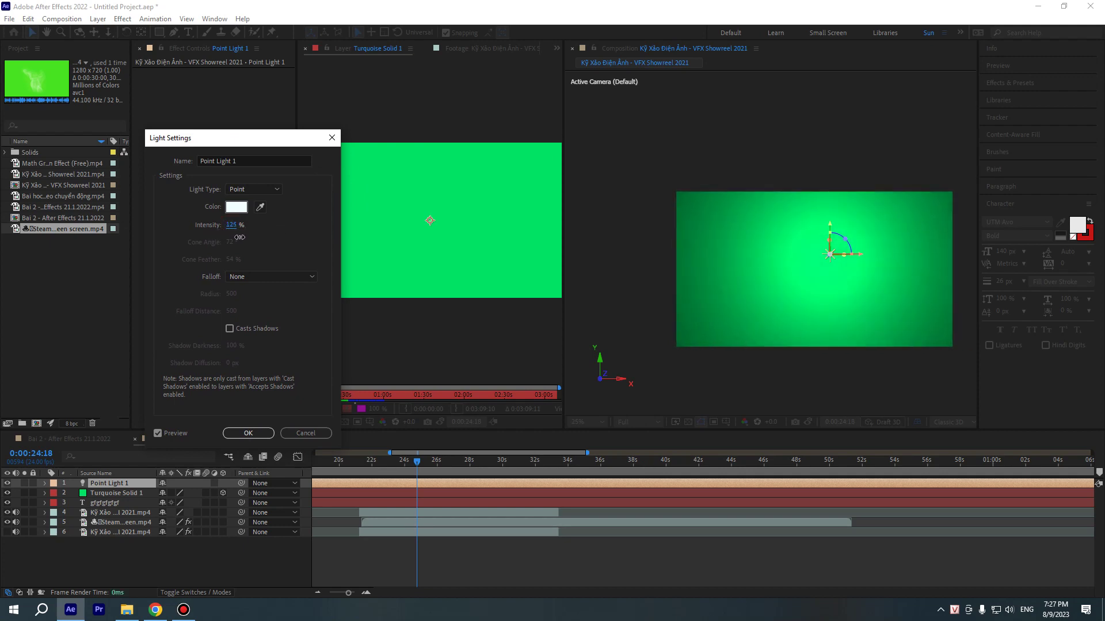
pyautogui.click(253, 189)
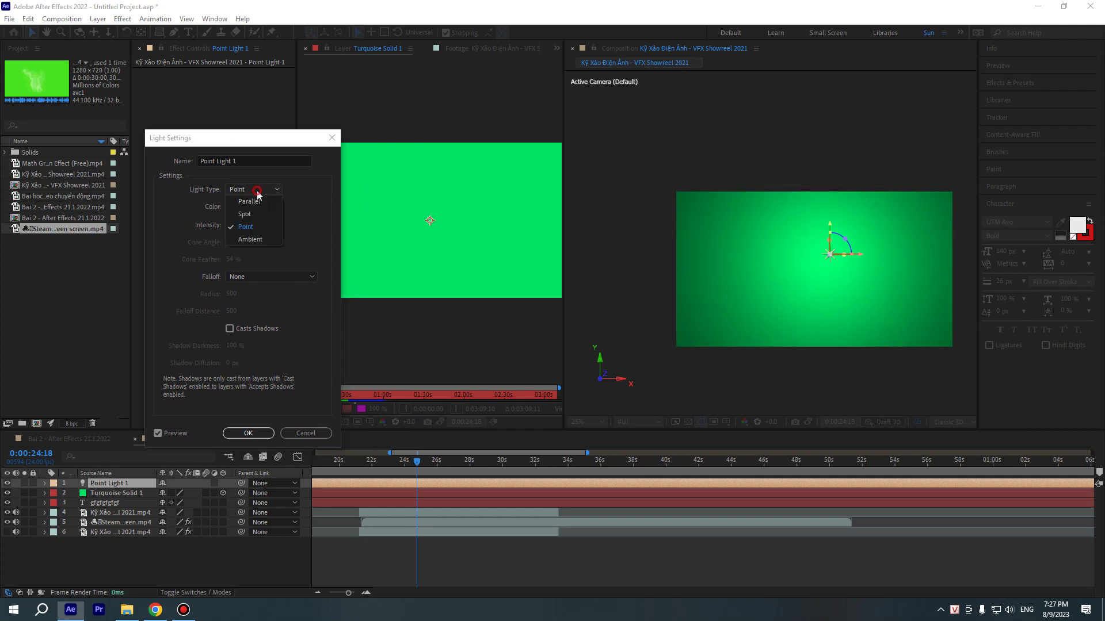
pyautogui.click(253, 215)
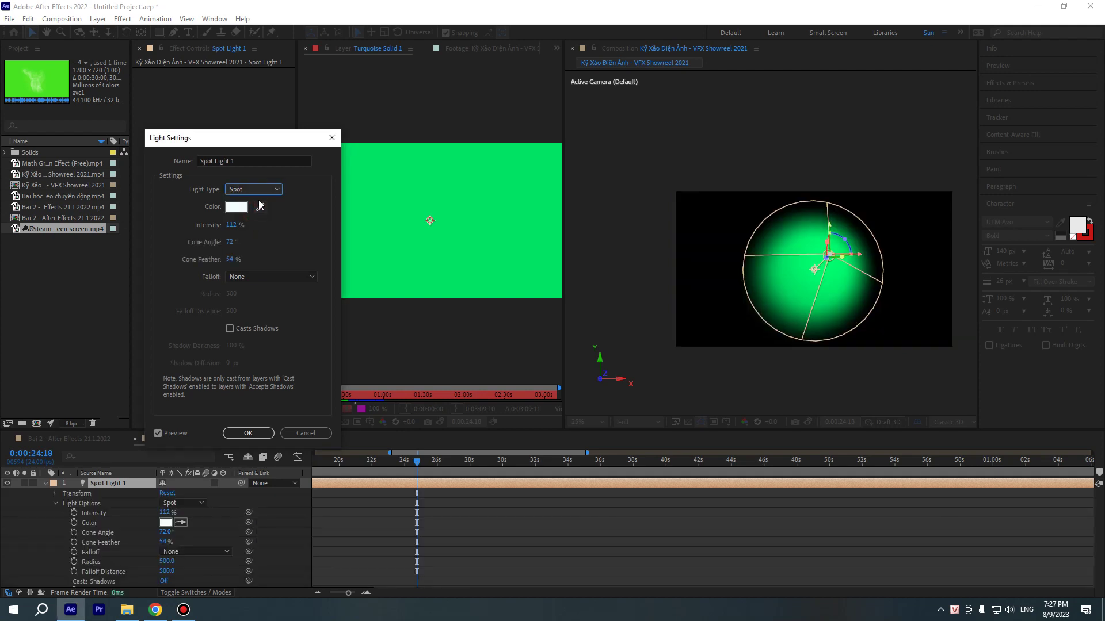
pyautogui.click(260, 190)
pyautogui.click(260, 201)
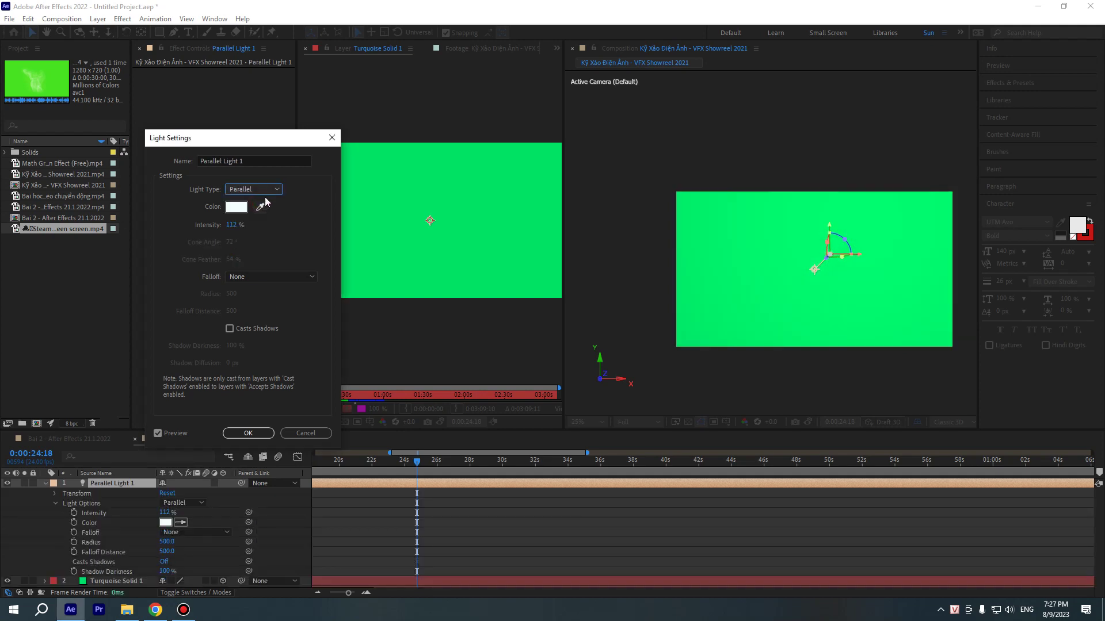
pyautogui.click(268, 189)
pyautogui.click(259, 228)
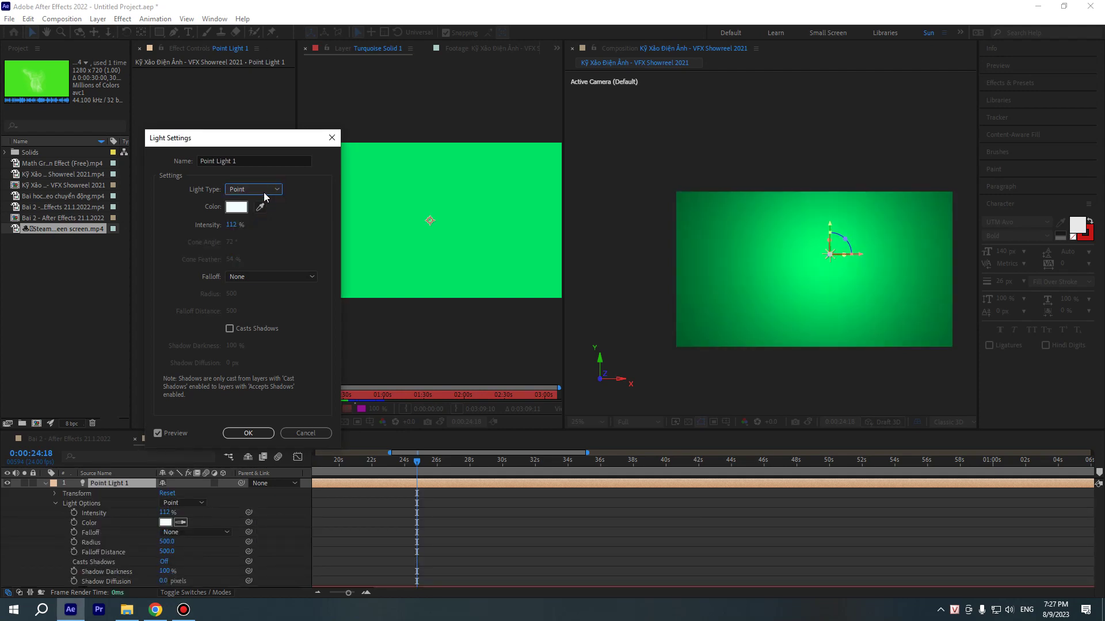
pyautogui.click(263, 192)
pyautogui.click(258, 239)
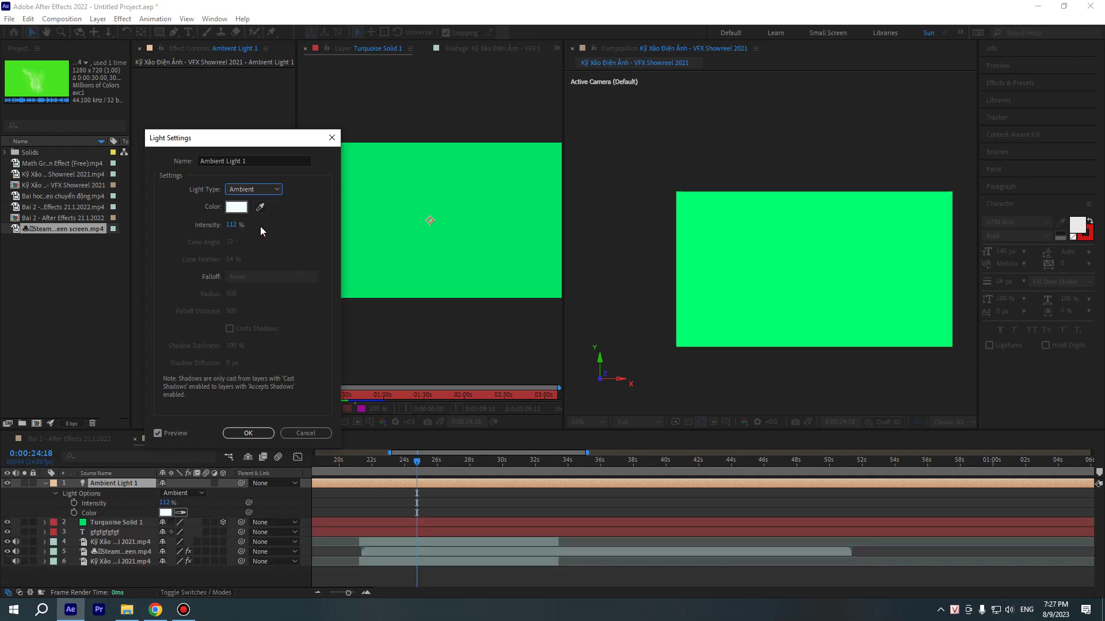
pyautogui.moveTo(231, 225)
pyautogui.mouseDown()
pyautogui.moveTo(190, 232)
pyautogui.moveTo(211, 236)
pyautogui.mouseUp()
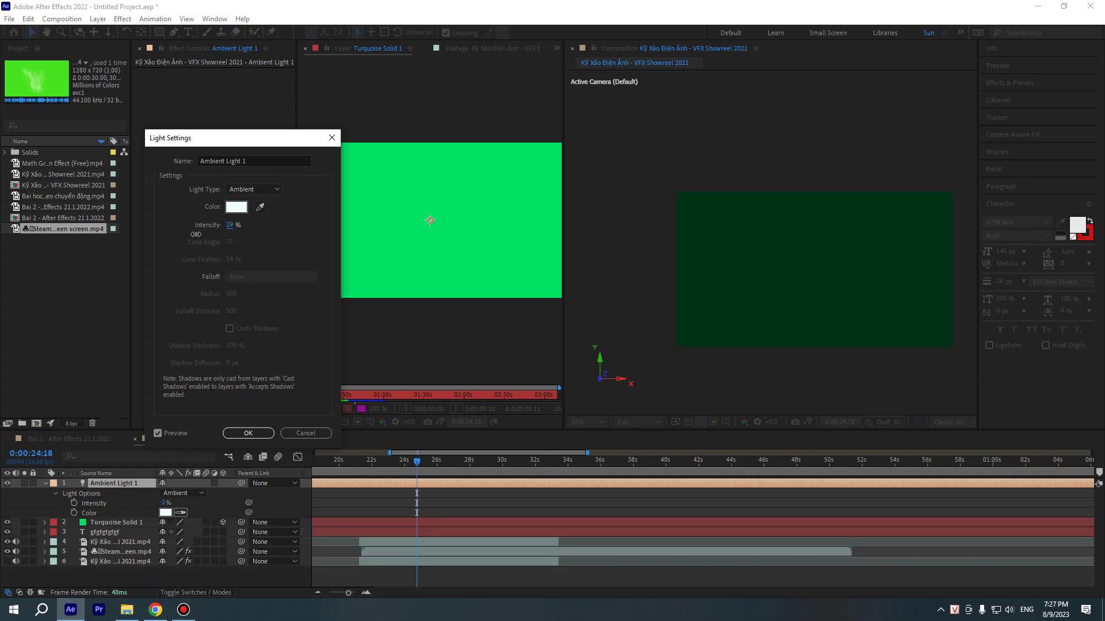
# Set the light to Spot with 111% intensity, 152° cone angle and 47% cone feather
pyautogui.click(253, 189)
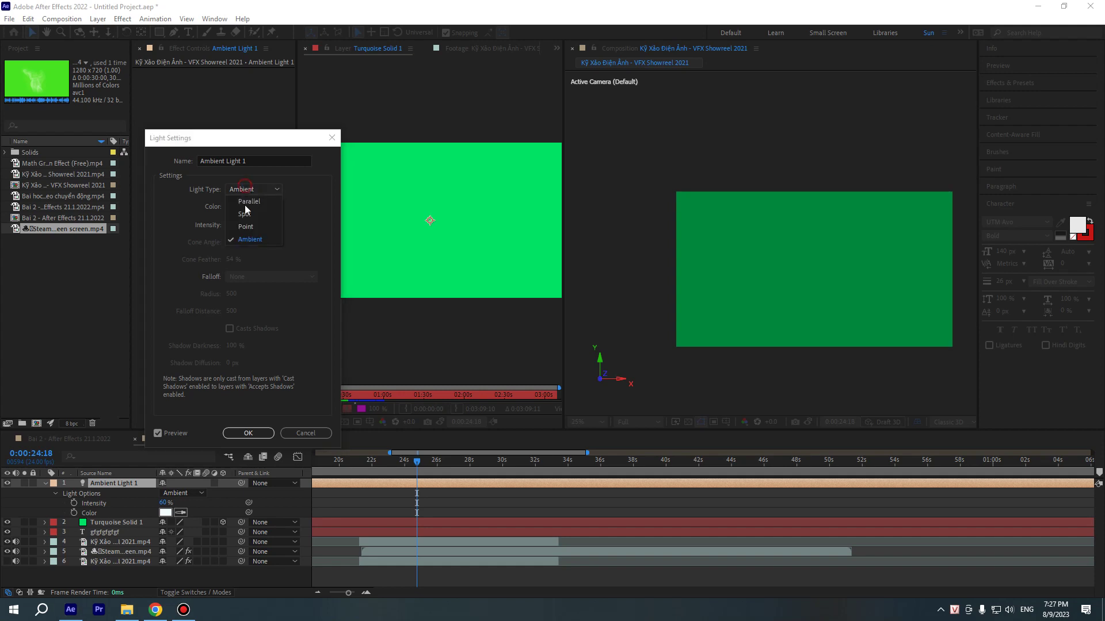
pyautogui.click(250, 218)
pyautogui.press('Up')
pyautogui.press('Up')
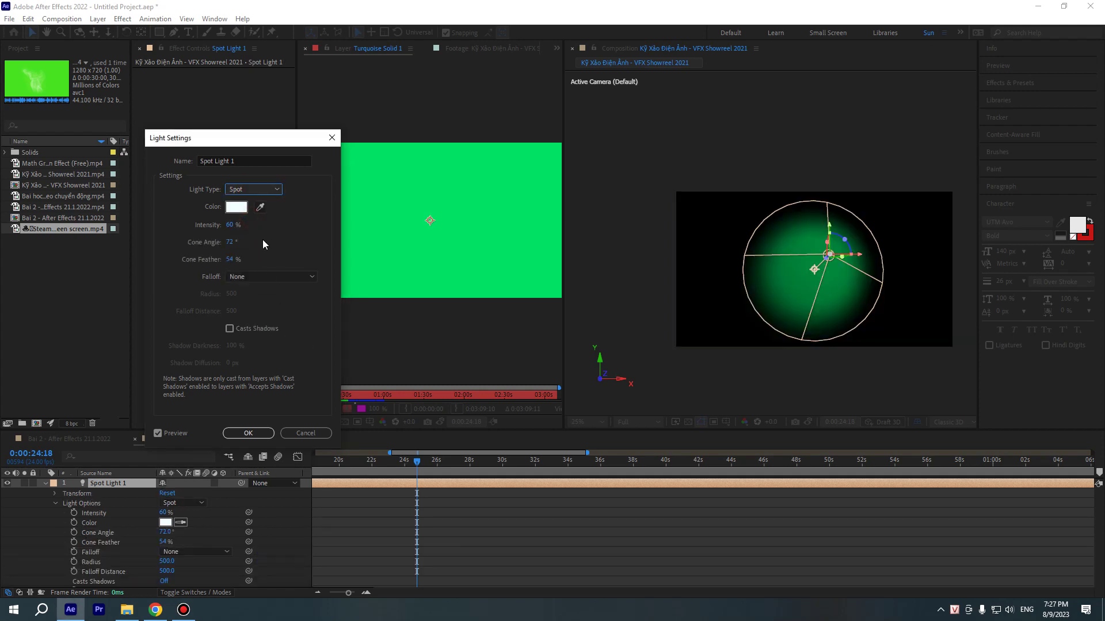
pyautogui.moveTo(233, 230)
pyautogui.mouseDown()
pyautogui.moveTo(256, 249)
pyautogui.moveTo(280, 242)
pyautogui.mouseUp()
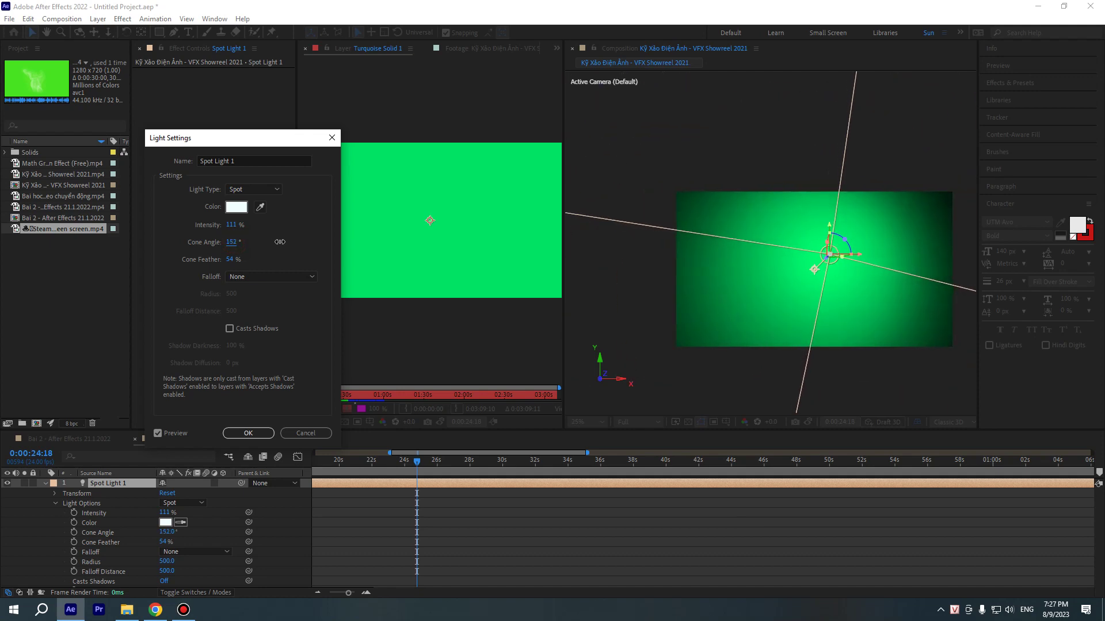
pyautogui.moveTo(234, 263); pyautogui.dragTo(244, 259)
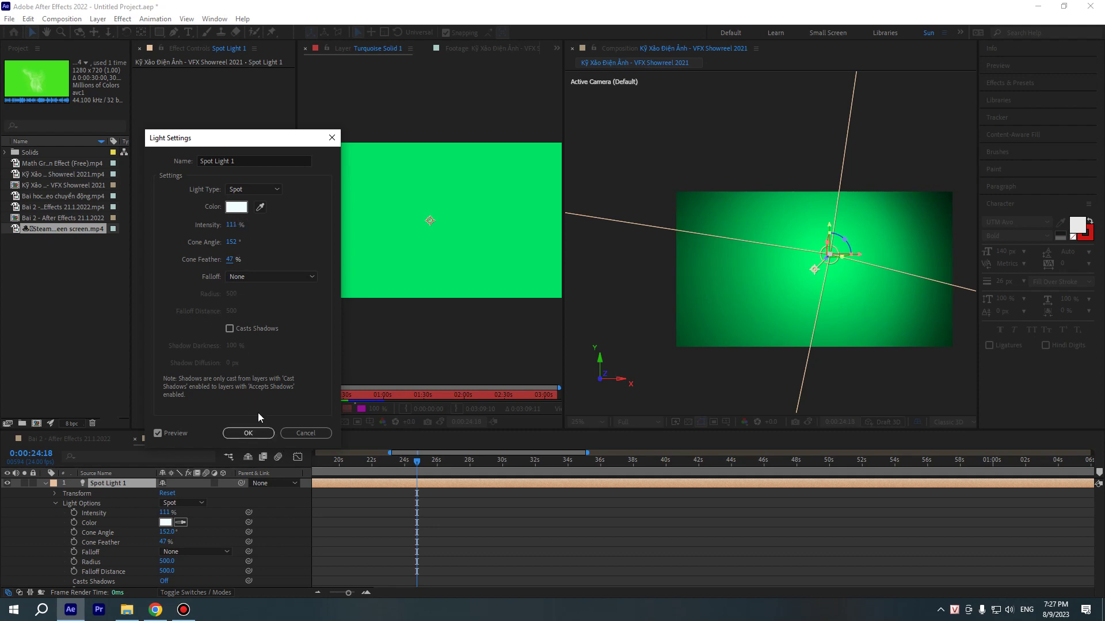
pyautogui.click(248, 433)
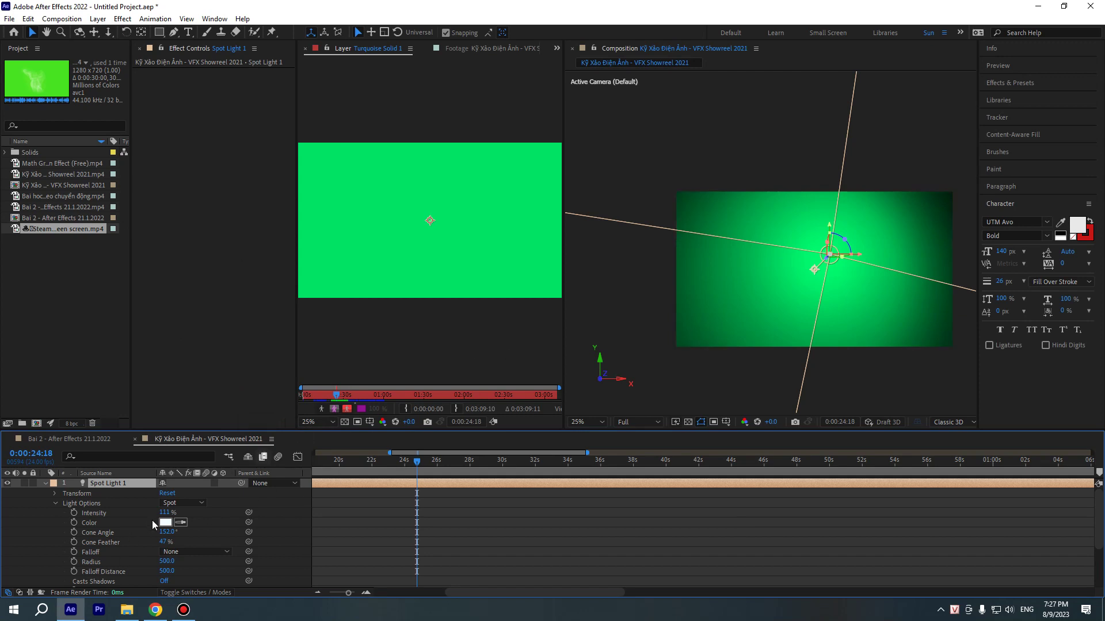
# Turn off the 3D switch on Turquoise Solid 1
pyautogui.click(46, 484)
pyautogui.click(222, 492)
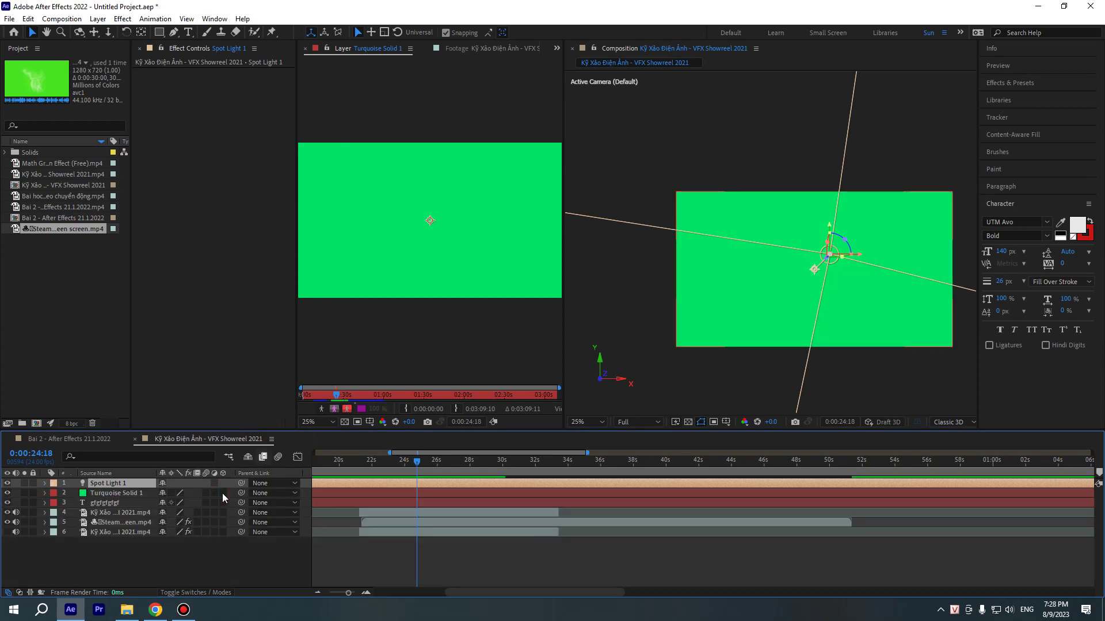
pyautogui.click(200, 544)
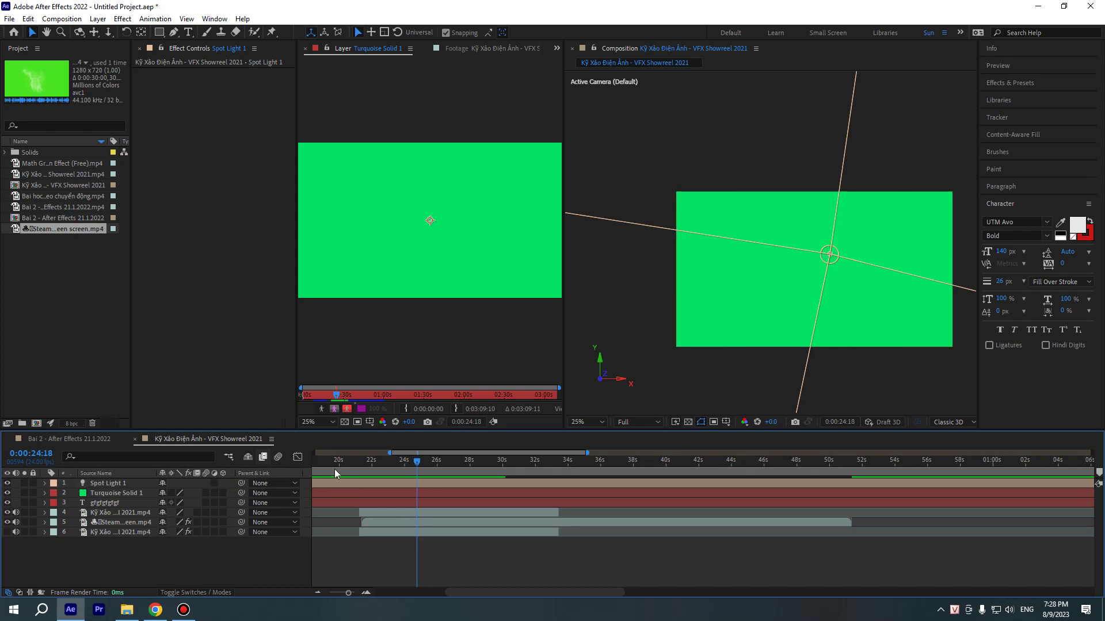
pyautogui.click(116, 493)
pyautogui.click(109, 486)
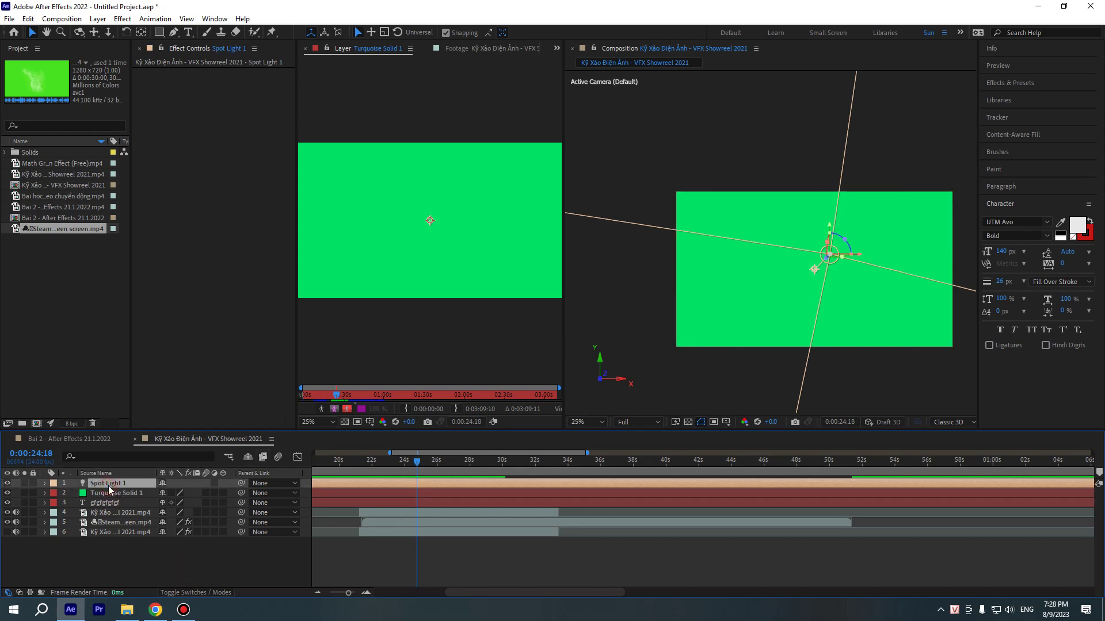
# Add a new camera, Camera 1, with default camera settings
pyautogui.rightClick(142, 555)
pyautogui.moveTo(190, 416)
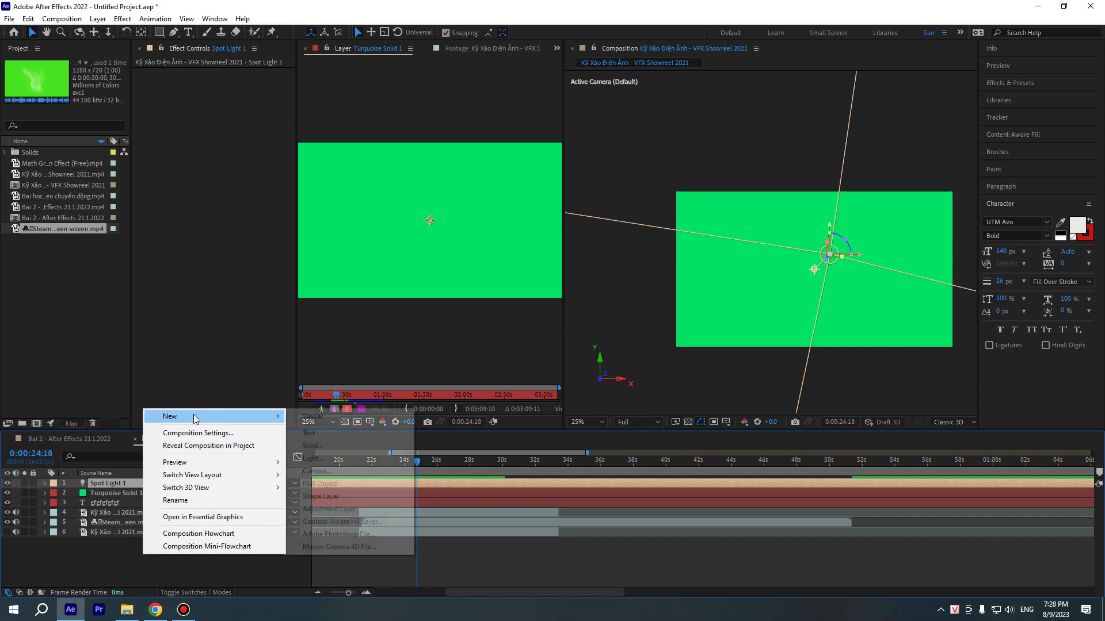
pyautogui.click(346, 472)
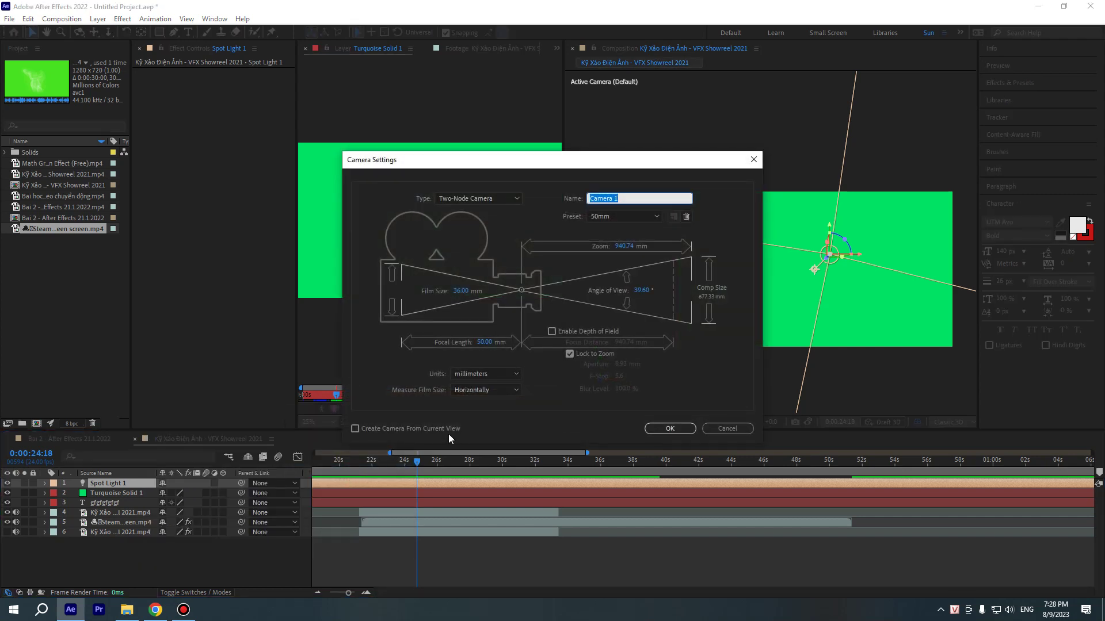
pyautogui.click(672, 429)
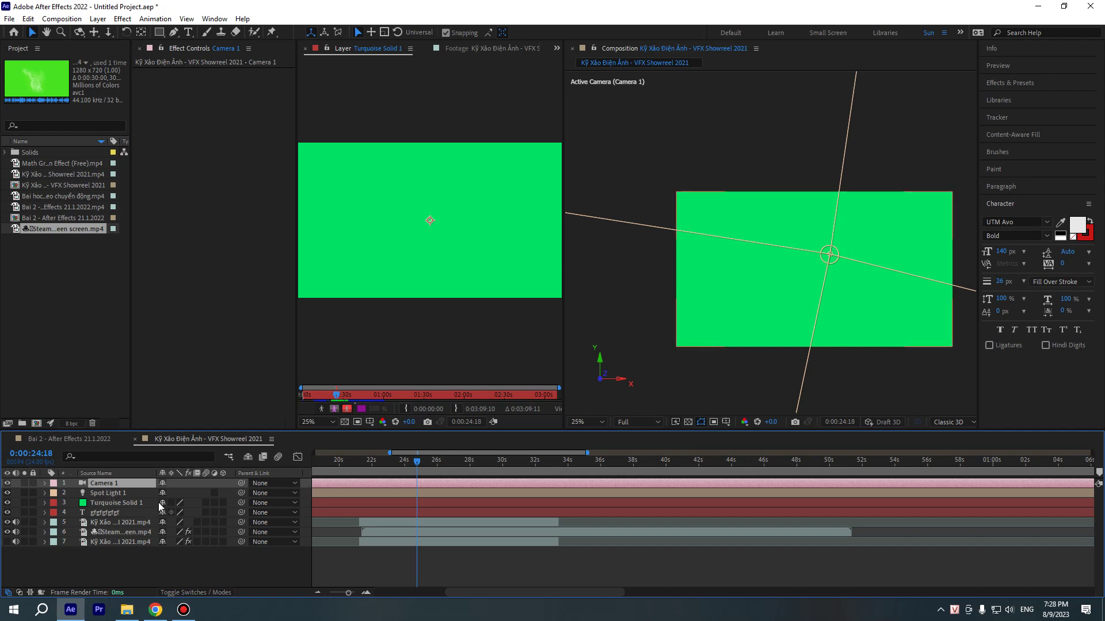
# Rotate Camera 1 45° around Y and scrub its position to about X 1065, Y 1448
pyautogui.press('r')
pyautogui.moveTo(175, 493)
pyautogui.mouseDown()
pyautogui.moveTo(190, 495)
pyautogui.moveTo(155, 503)
pyautogui.moveTo(211, 492)
pyautogui.moveTo(177, 513)
pyautogui.moveTo(230, 493)
pyautogui.mouseUp()
pyautogui.press('p')
pyautogui.scroll(-2, 854, 253)
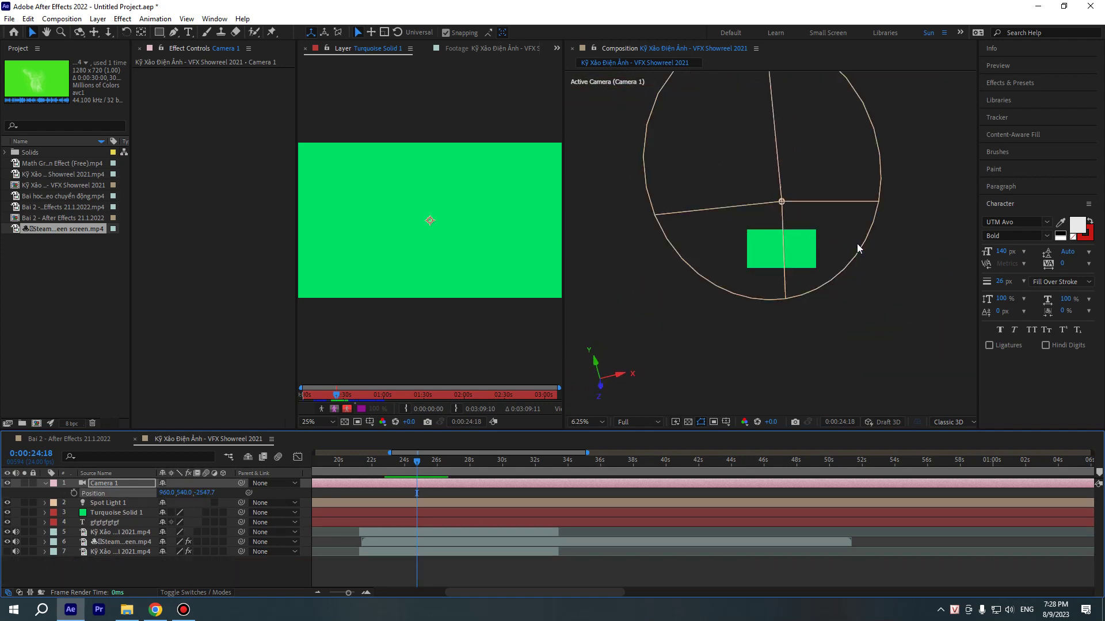
pyautogui.scroll(-1, 849, 251)
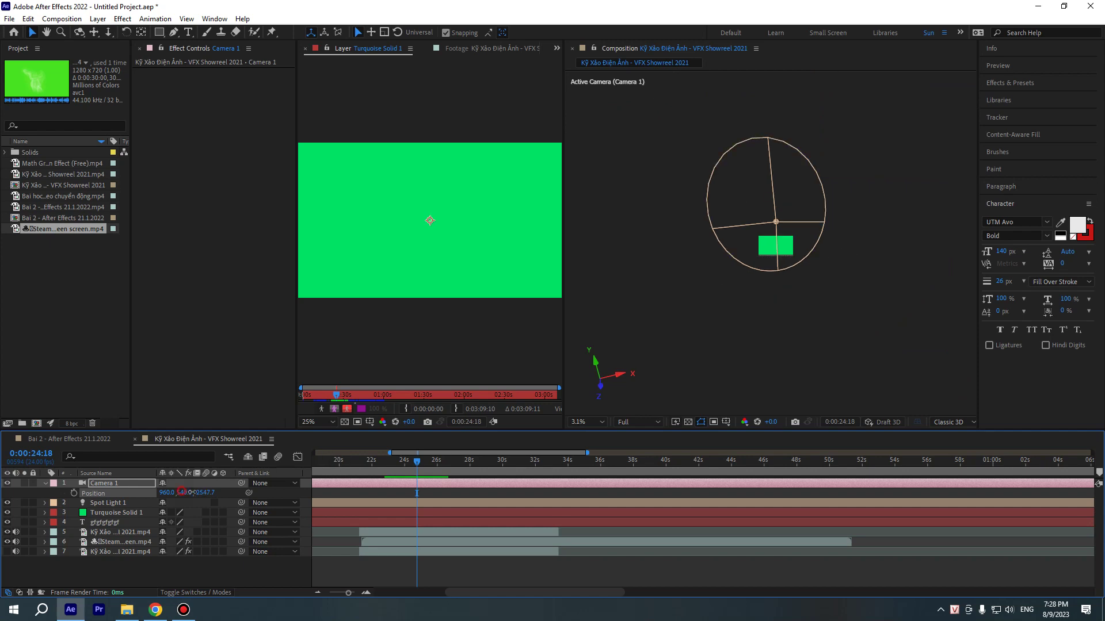
pyautogui.moveTo(192, 493); pyautogui.dragTo(906, 488)
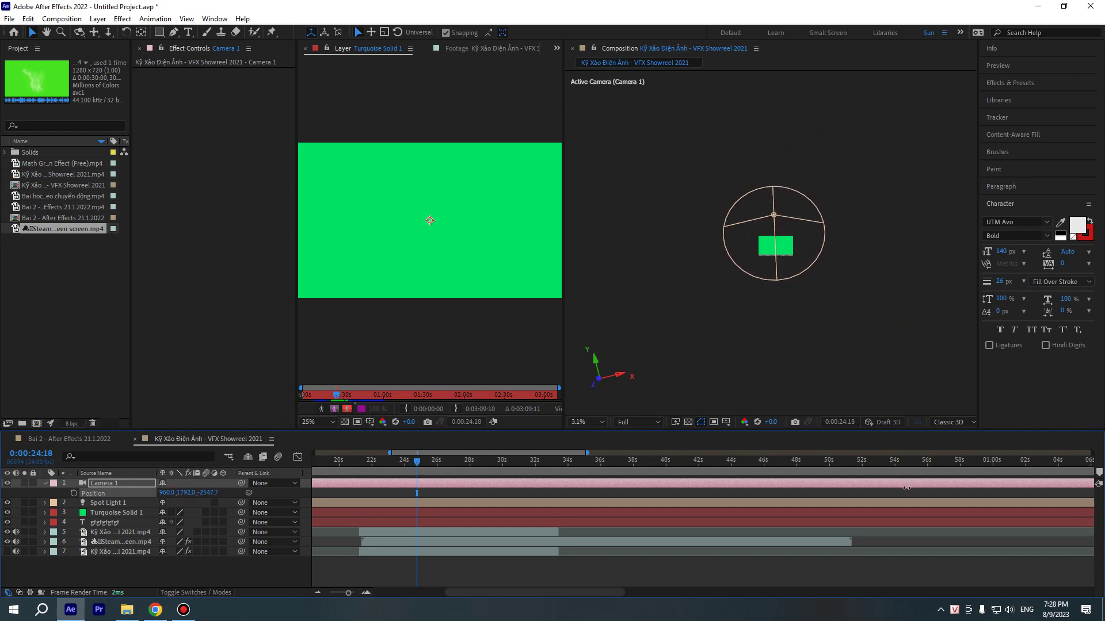
pyautogui.moveTo(906, 488); pyautogui.dragTo(735, 460)
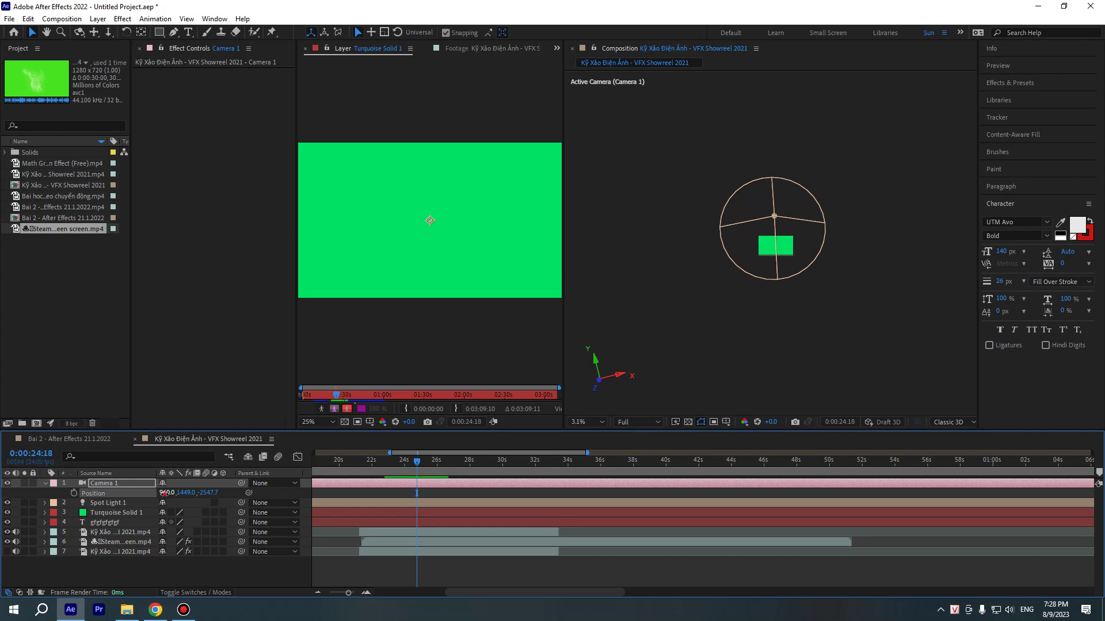
pyautogui.moveTo(164, 493); pyautogui.dragTo(695, 341)
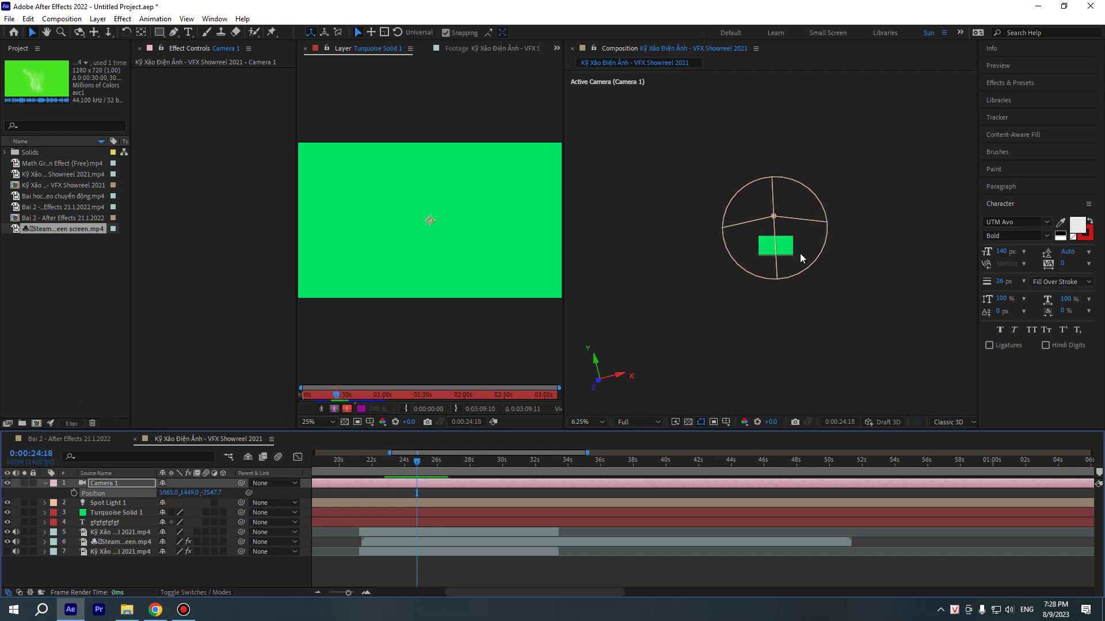
pyautogui.press('.')
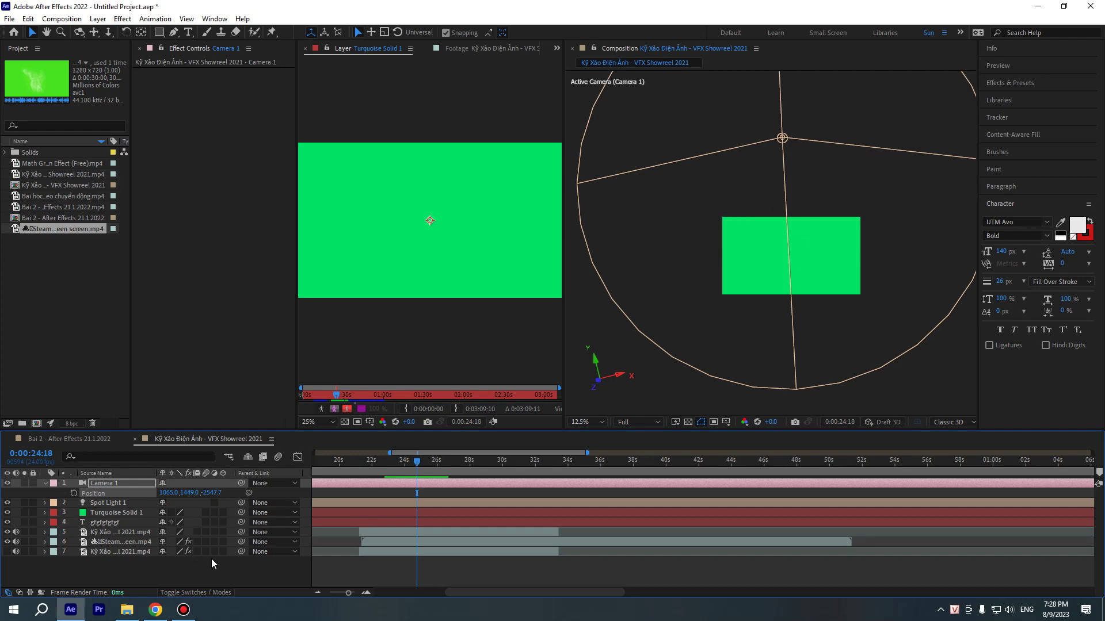
# Make layers 3 to 7 3D, then orbit and reposition the camera to frame the lit solid
pyautogui.moveTo(143, 563)
pyautogui.mouseDown()
pyautogui.moveTo(114, 528)
pyautogui.moveTo(117, 507)
pyautogui.mouseUp()
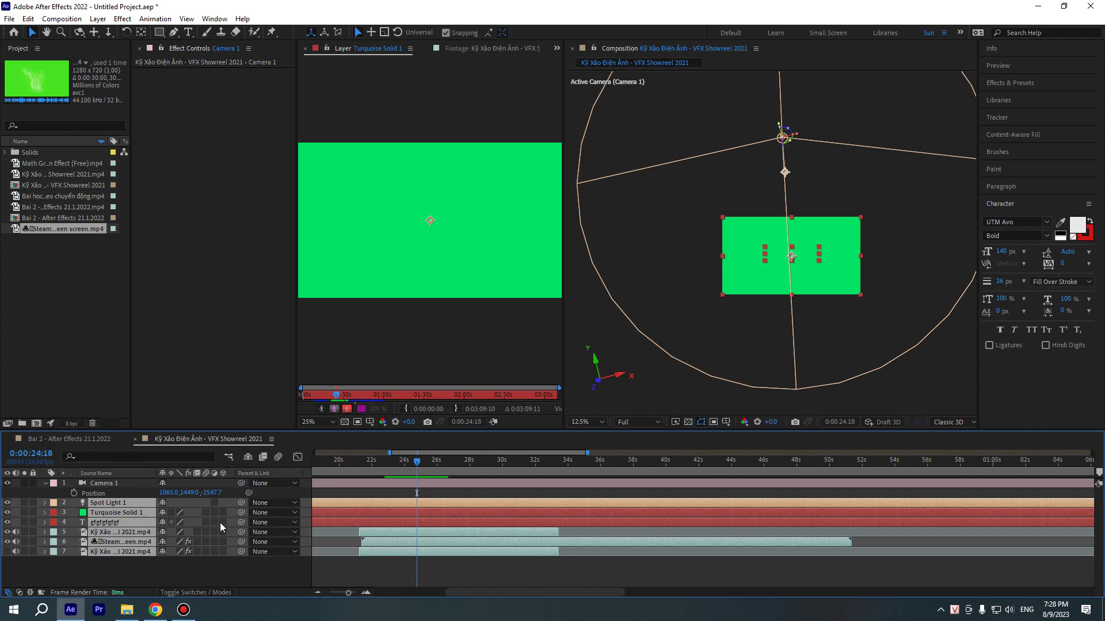
pyautogui.moveTo(223, 511); pyautogui.dragTo(223, 553)
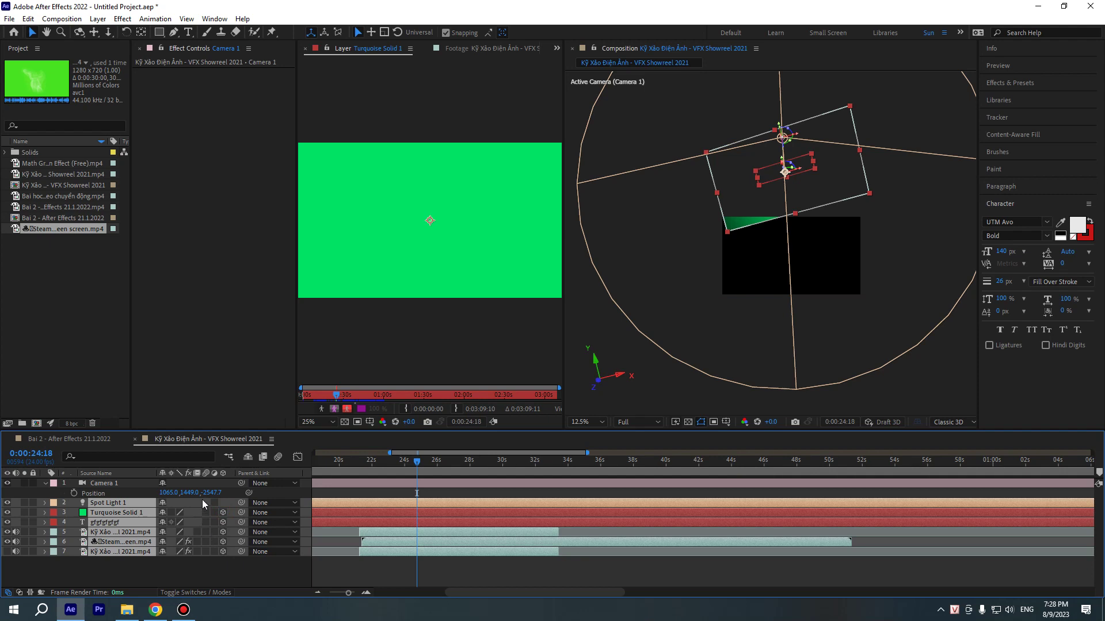
pyautogui.moveTo(190, 493); pyautogui.dragTo(188, 493)
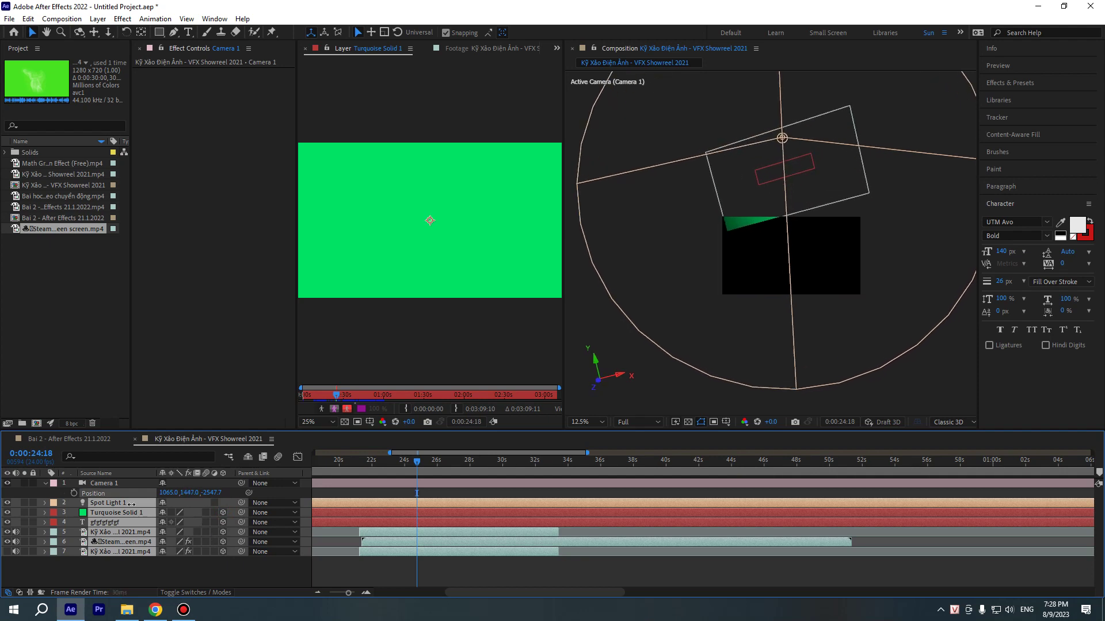
pyautogui.click(104, 483)
pyautogui.moveTo(210, 494); pyautogui.dragTo(220, 493)
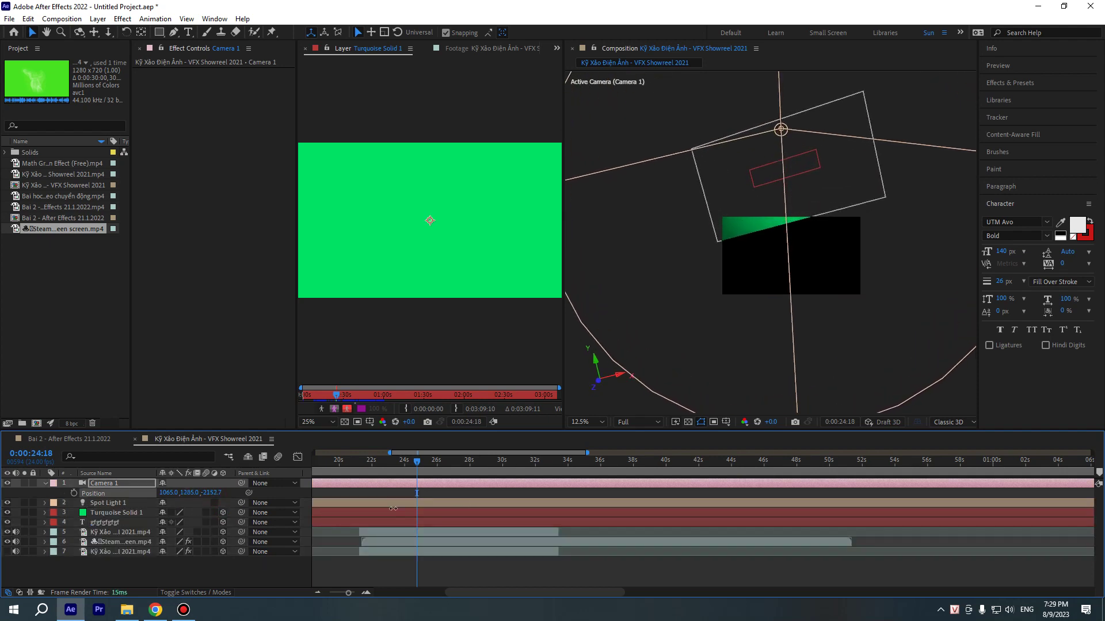
pyautogui.moveTo(719, 311); pyautogui.dragTo(715, 338)
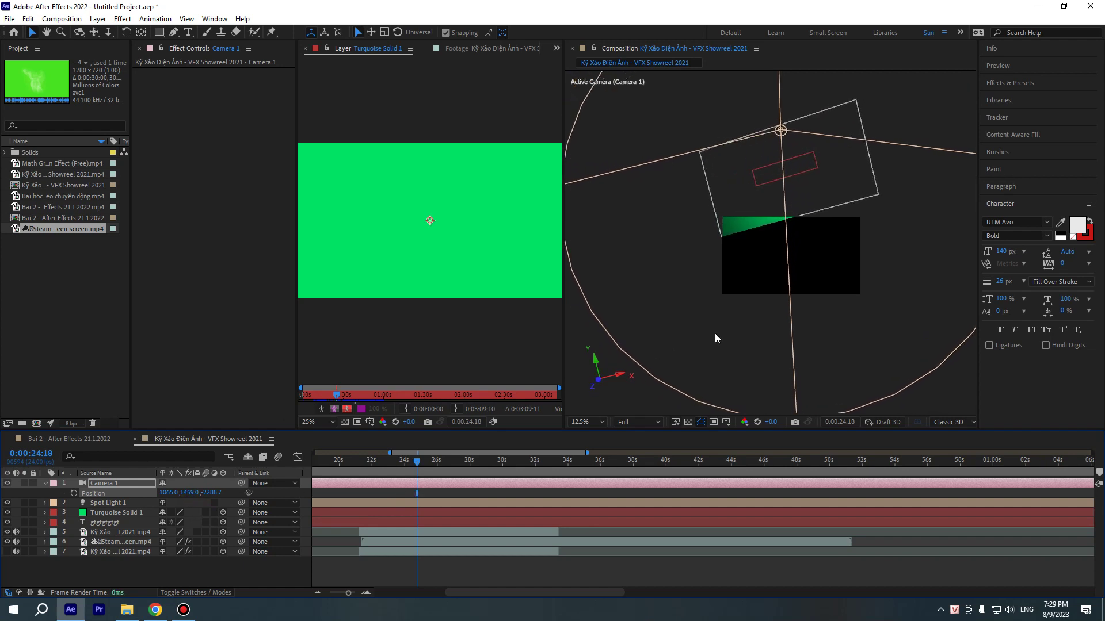
pyautogui.moveTo(760, 224); pyautogui.dragTo(779, 311)
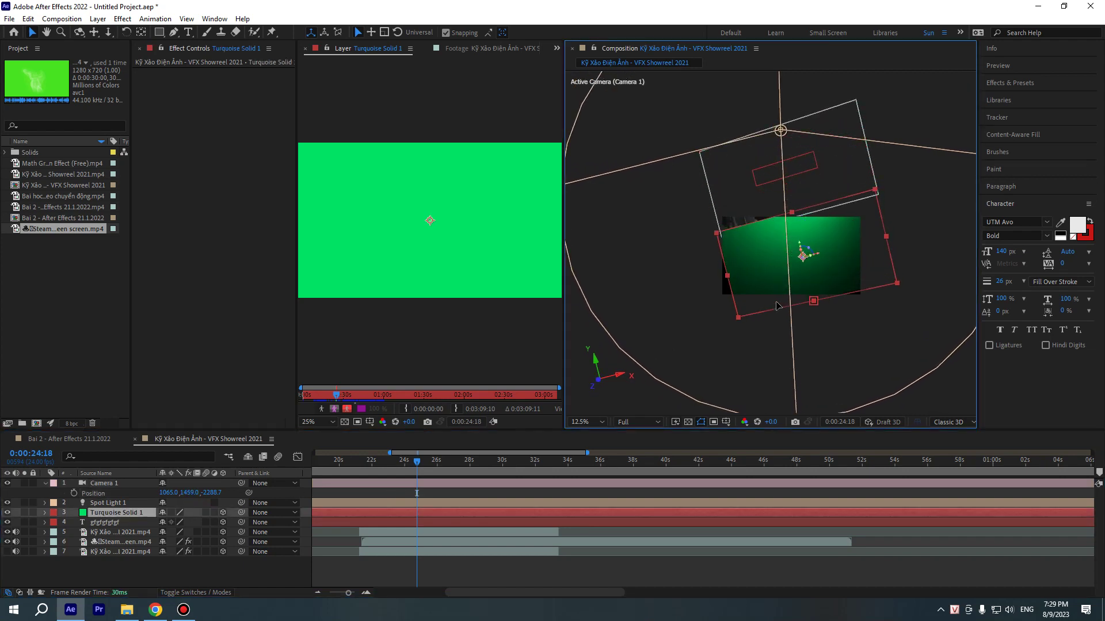
pyautogui.moveTo(190, 493); pyautogui.dragTo(713, 476)
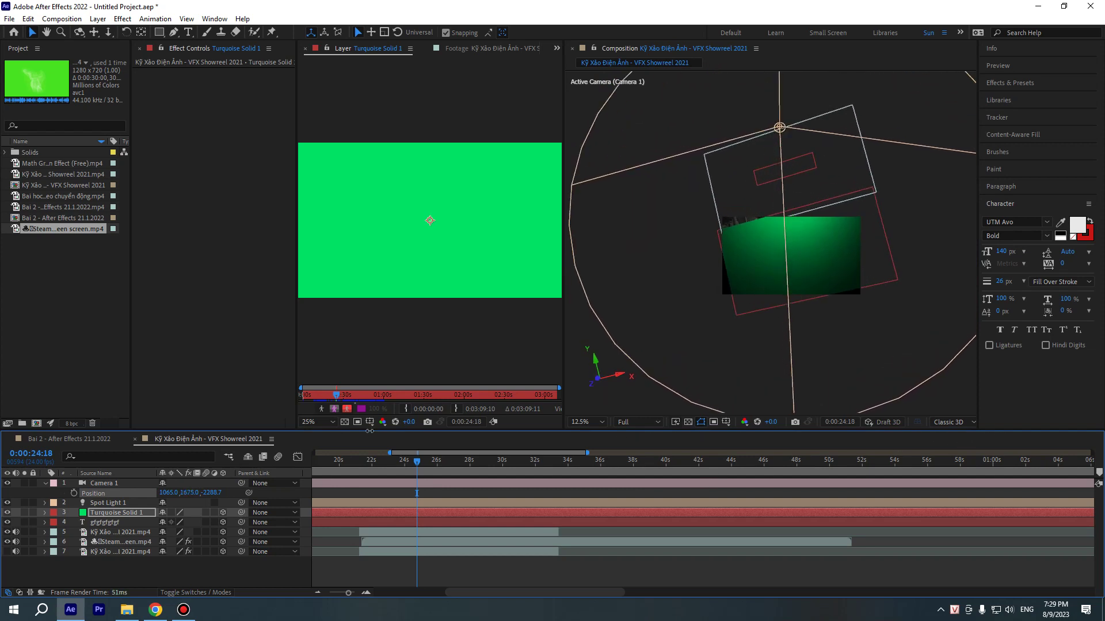
pyautogui.moveTo(713, 476)
pyautogui.mouseDown()
pyautogui.moveTo(12, 478)
pyautogui.moveTo(843, 378)
pyautogui.moveTo(811, 363)
pyautogui.mouseUp()
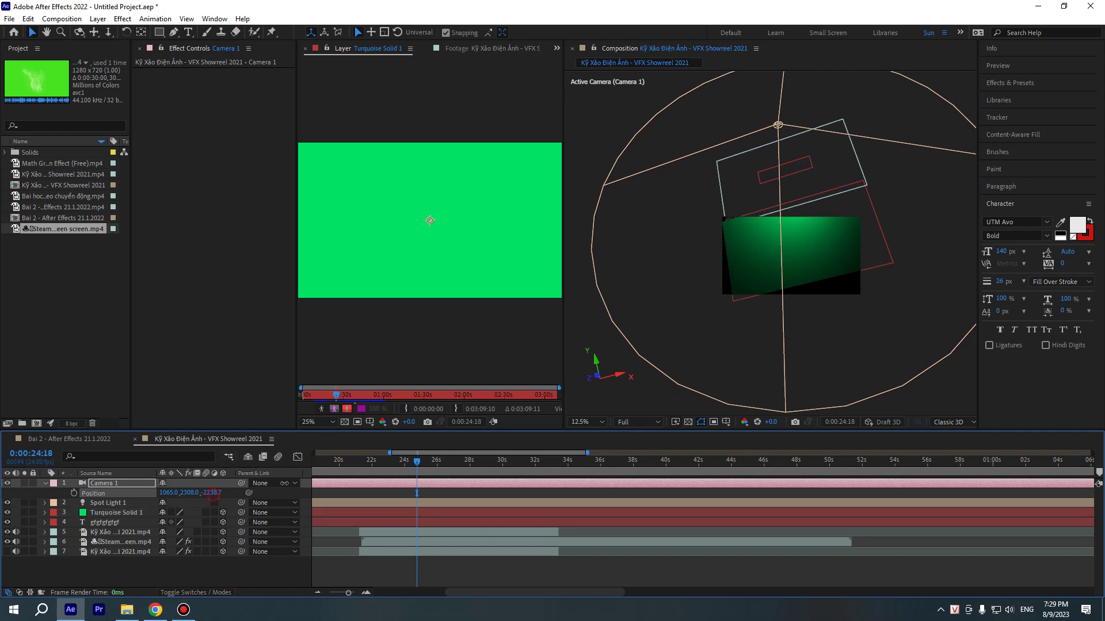
pyautogui.moveTo(220, 494)
pyautogui.mouseDown()
pyautogui.moveTo(696, 448)
pyautogui.moveTo(99, 463)
pyautogui.moveTo(204, 497)
pyautogui.moveTo(214, 483)
pyautogui.moveTo(156, 501)
pyautogui.mouseUp()
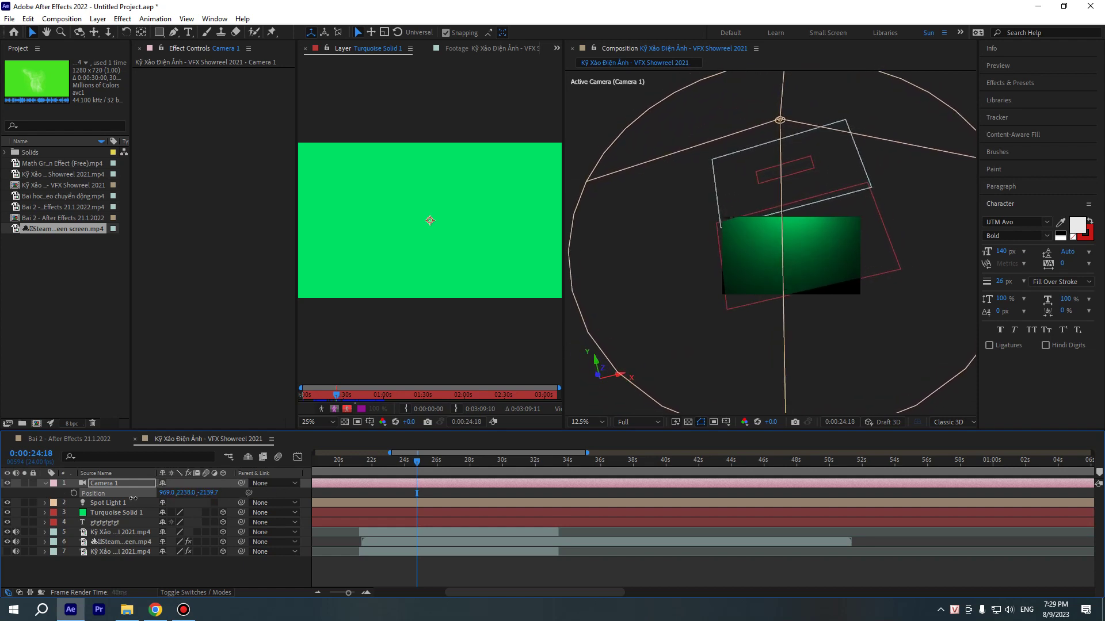
# Add a Null 1 null object above Camera 1 and Spot Light 1
pyautogui.click(46, 484)
pyautogui.rightClick(127, 557)
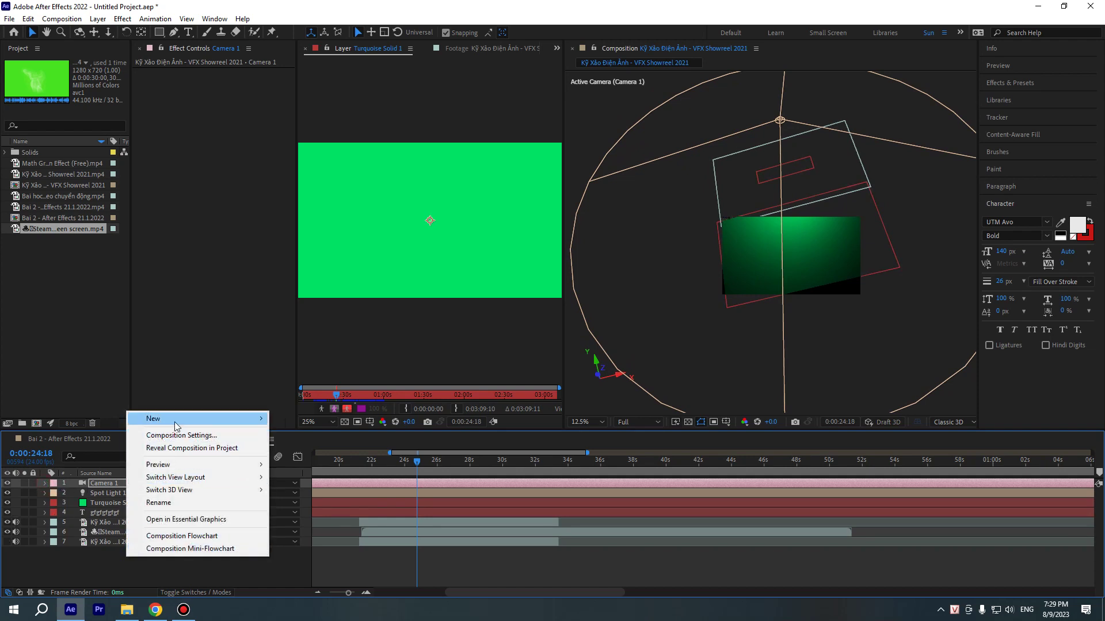
pyautogui.moveTo(177, 427)
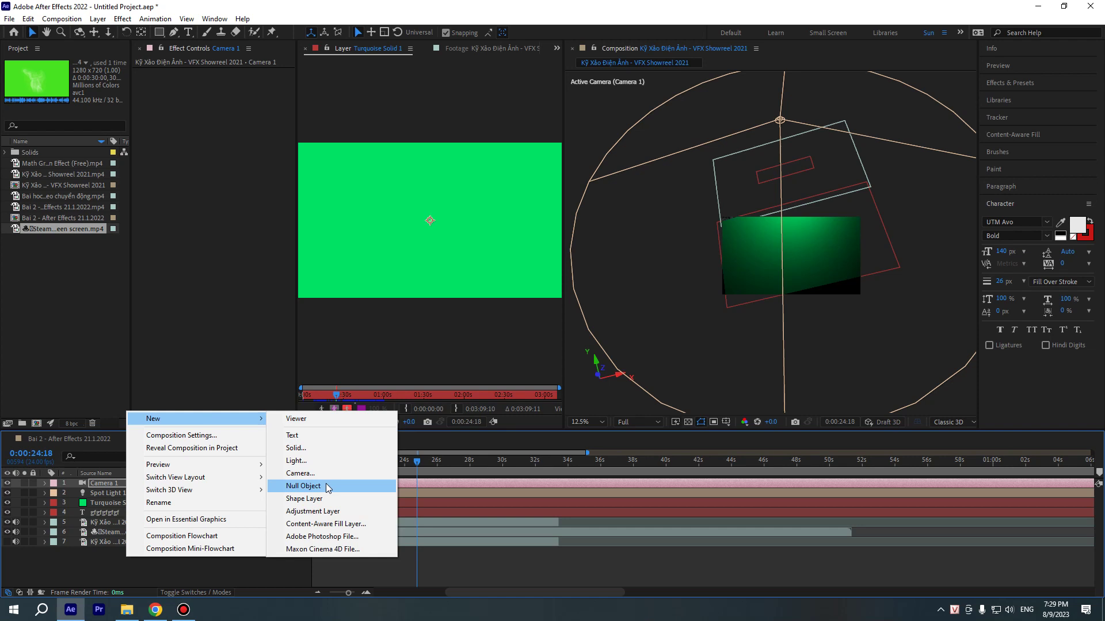
pyautogui.moveTo(327, 485); pyautogui.dragTo(291, 485)
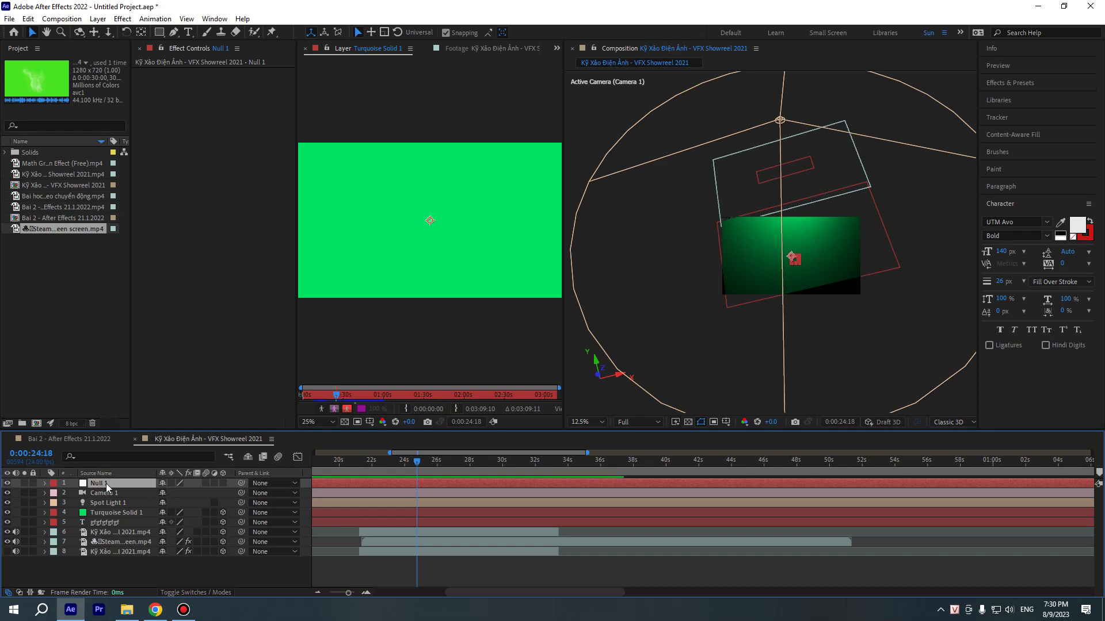
pyautogui.rightClick(106, 564)
pyautogui.moveTo(145, 426)
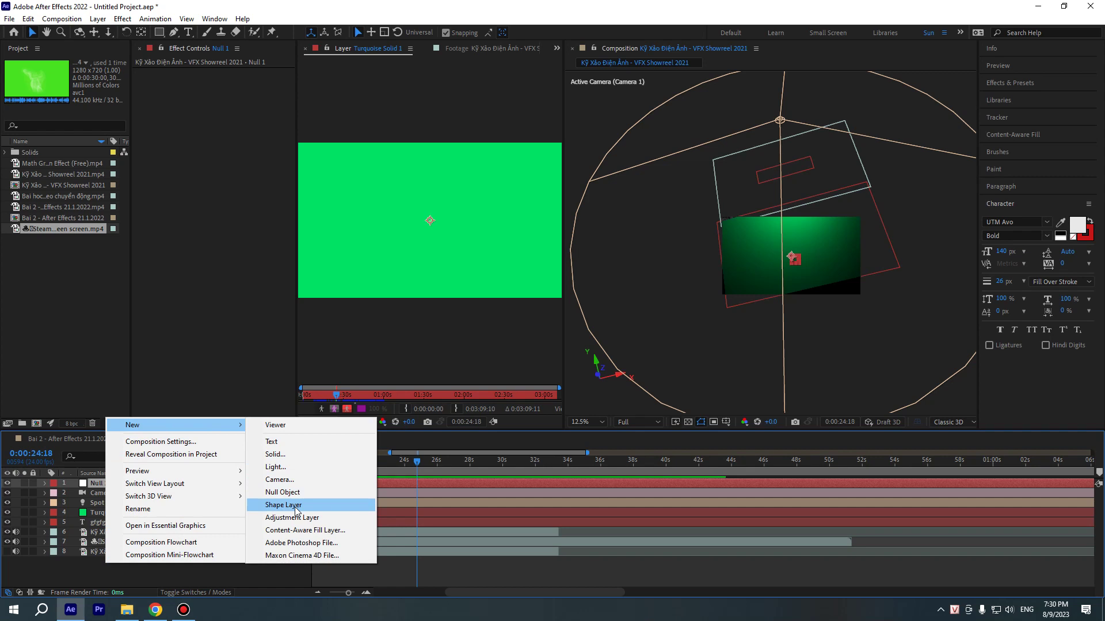
pyautogui.click(296, 511)
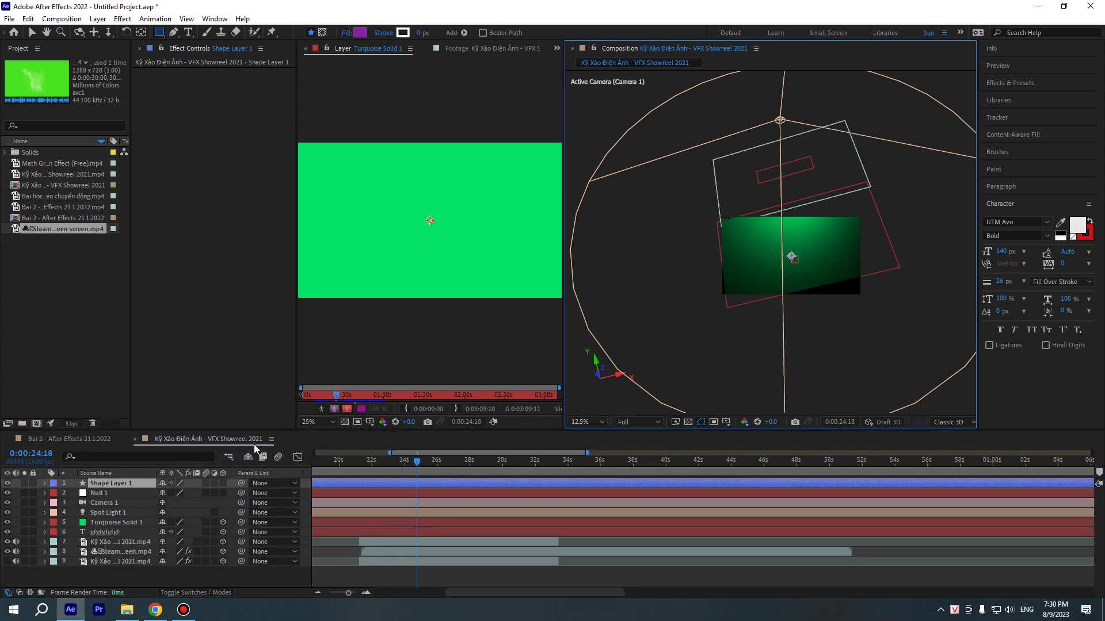
pyautogui.click(146, 480)
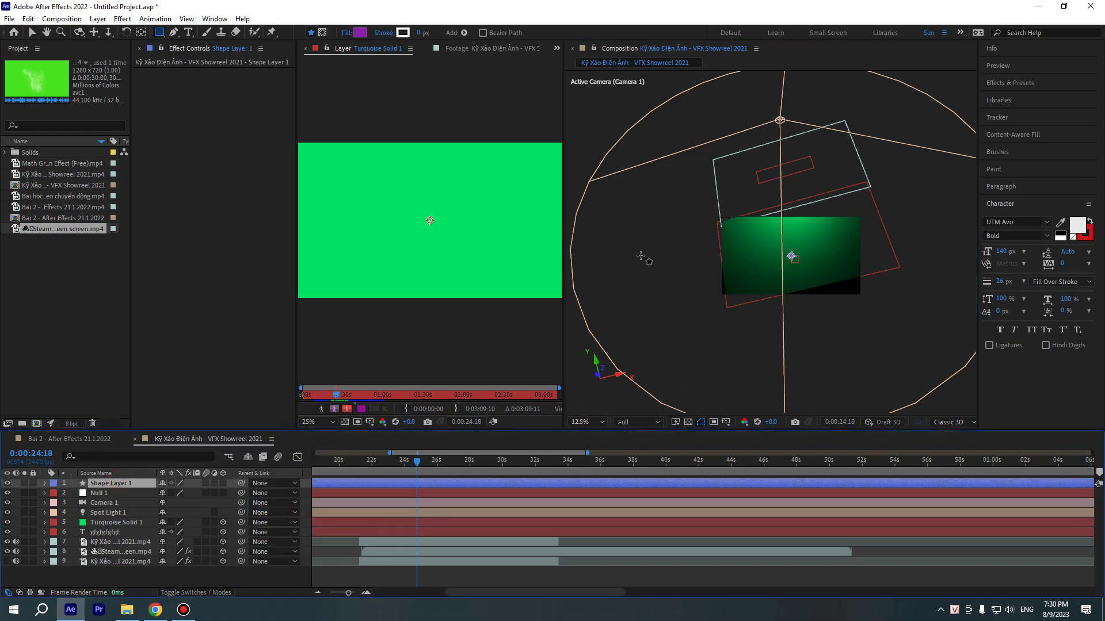
pyautogui.moveTo(641, 255); pyautogui.dragTo(846, 260)
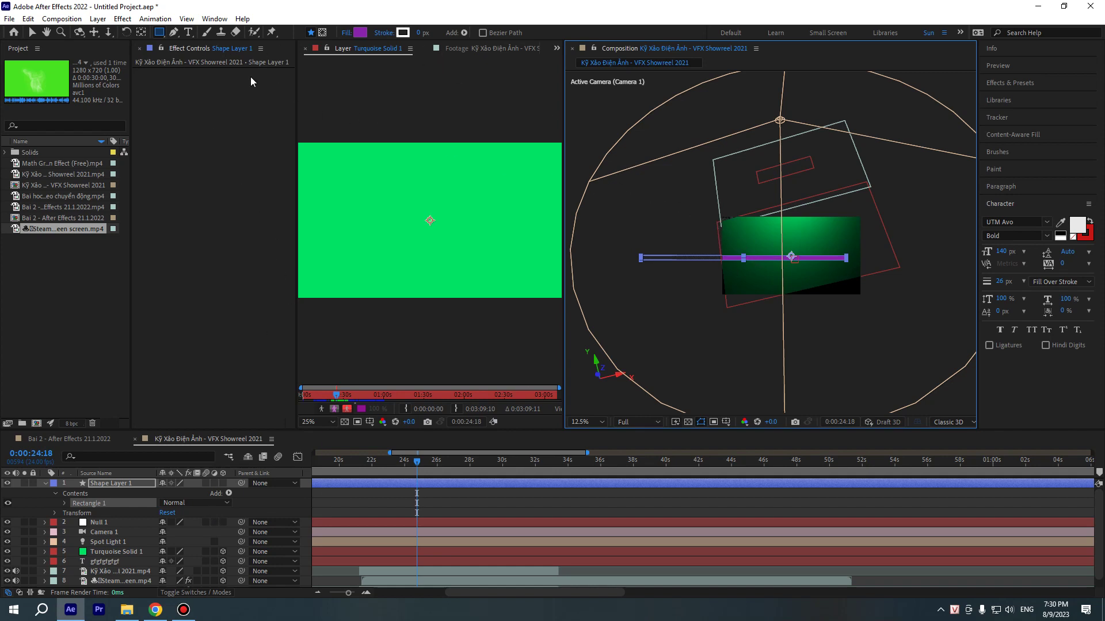
pyautogui.moveTo(164, 36); pyautogui.dragTo(194, 56)
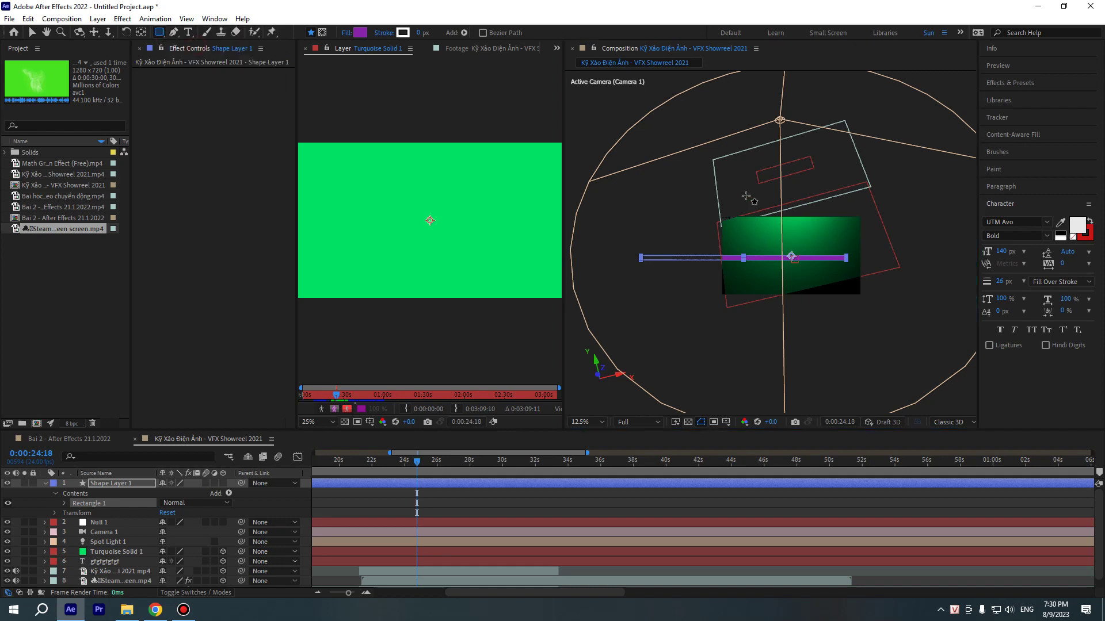
pyautogui.moveTo(746, 196); pyautogui.dragTo(834, 248)
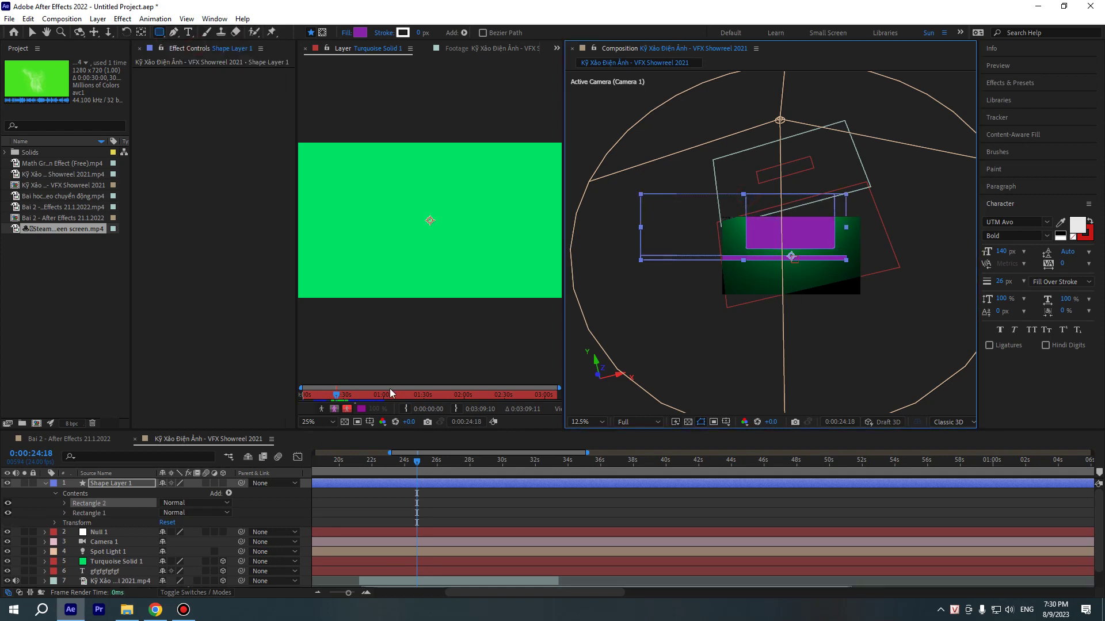
pyautogui.click(116, 485)
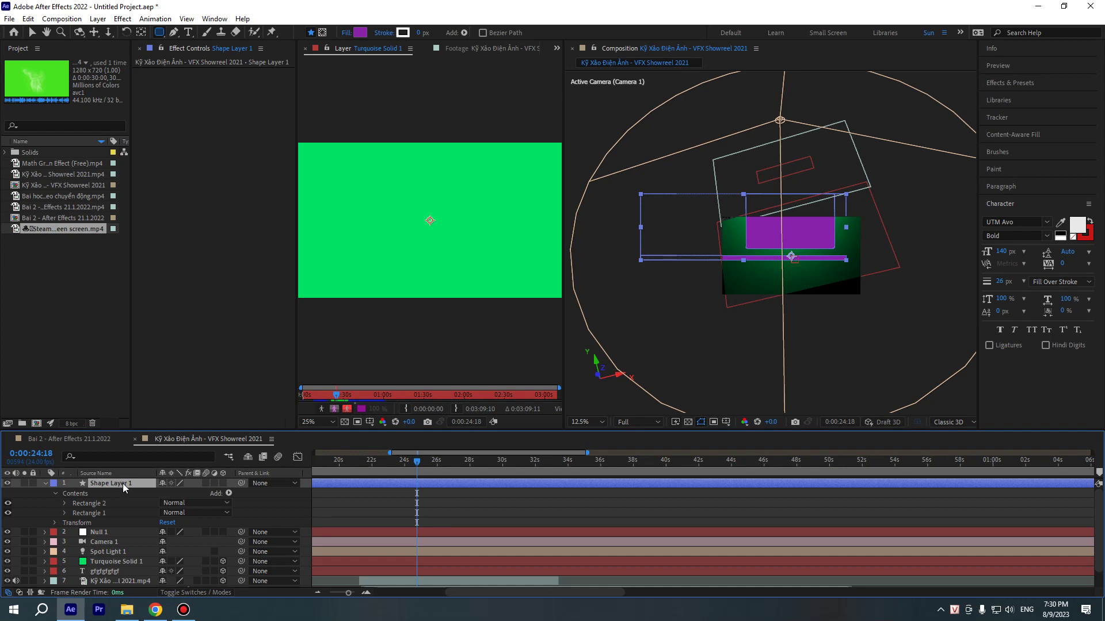
pyautogui.press('Delete')
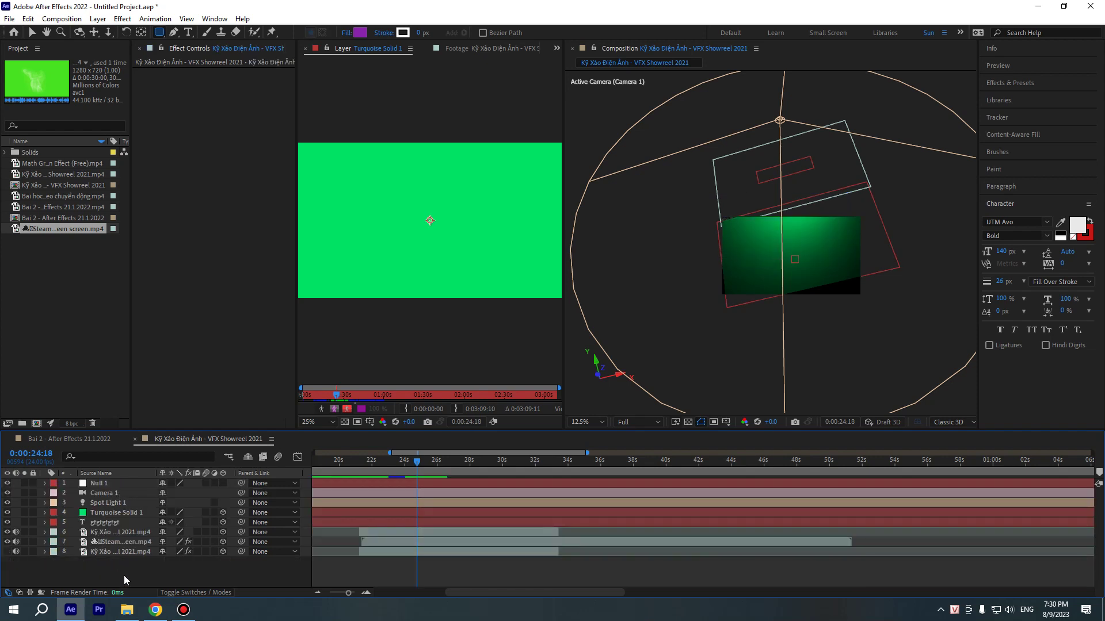
pyautogui.rightClick(130, 575)
pyautogui.moveTo(177, 435)
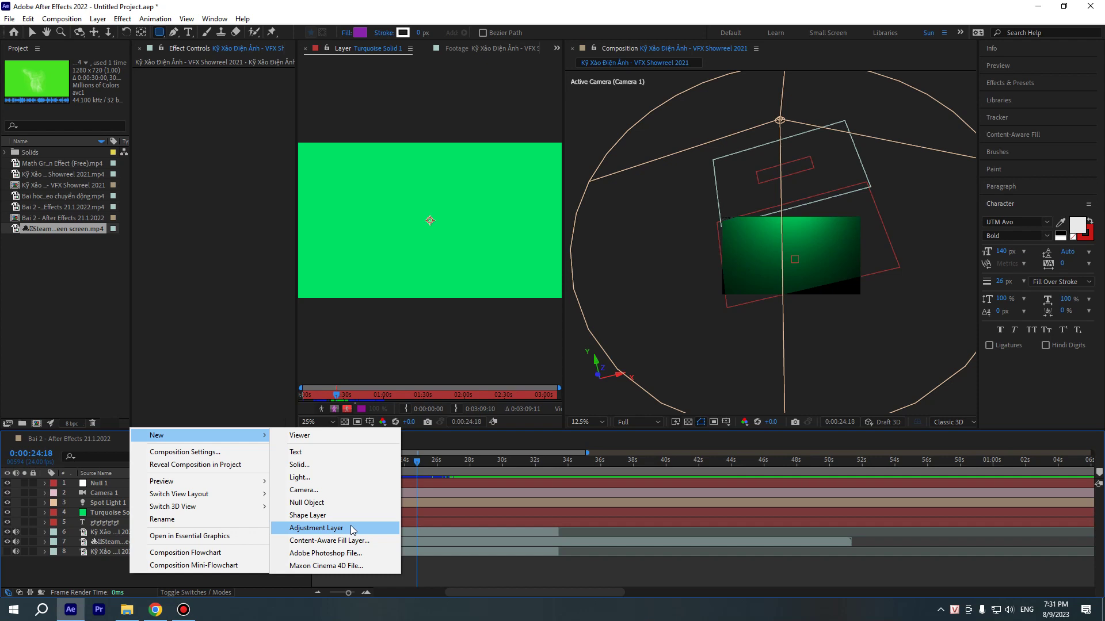
pyautogui.press('Down')
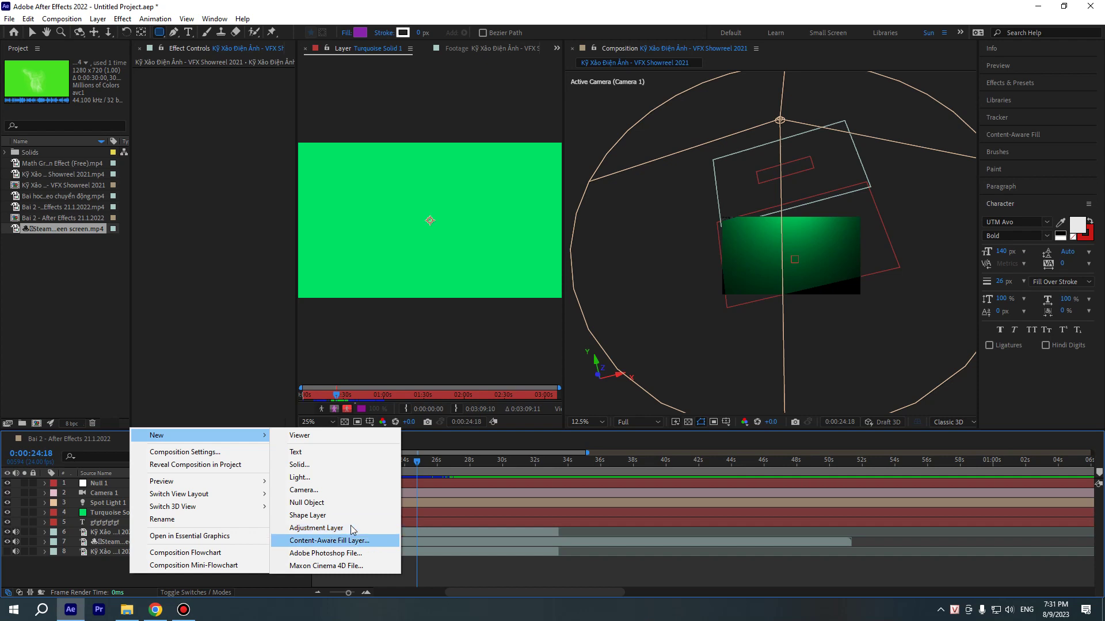
pyautogui.press('Down')
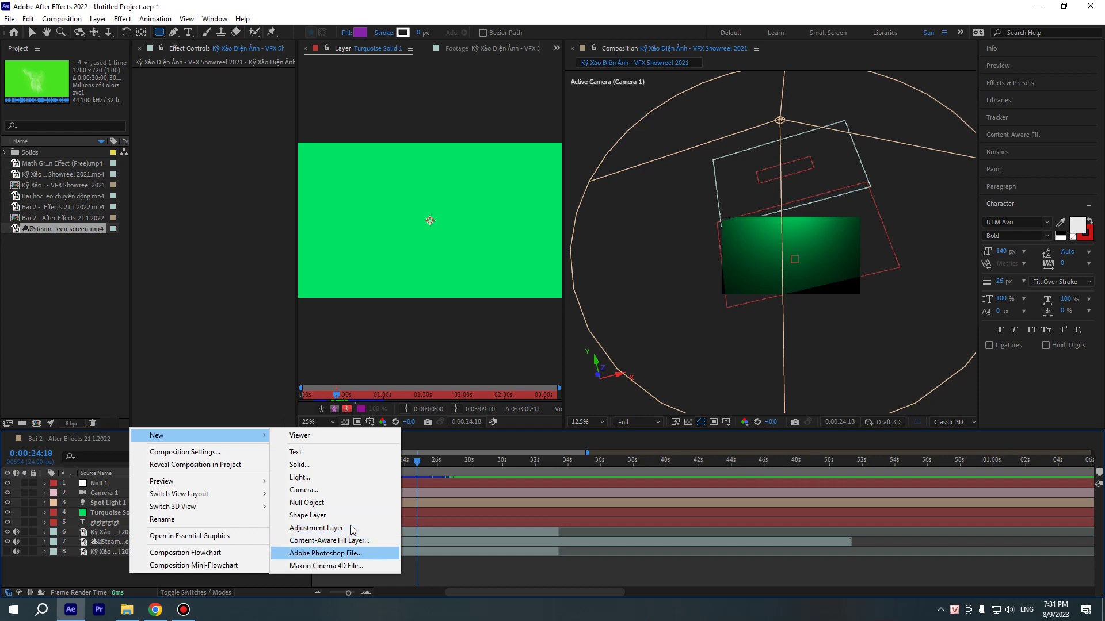
pyautogui.press('Up')
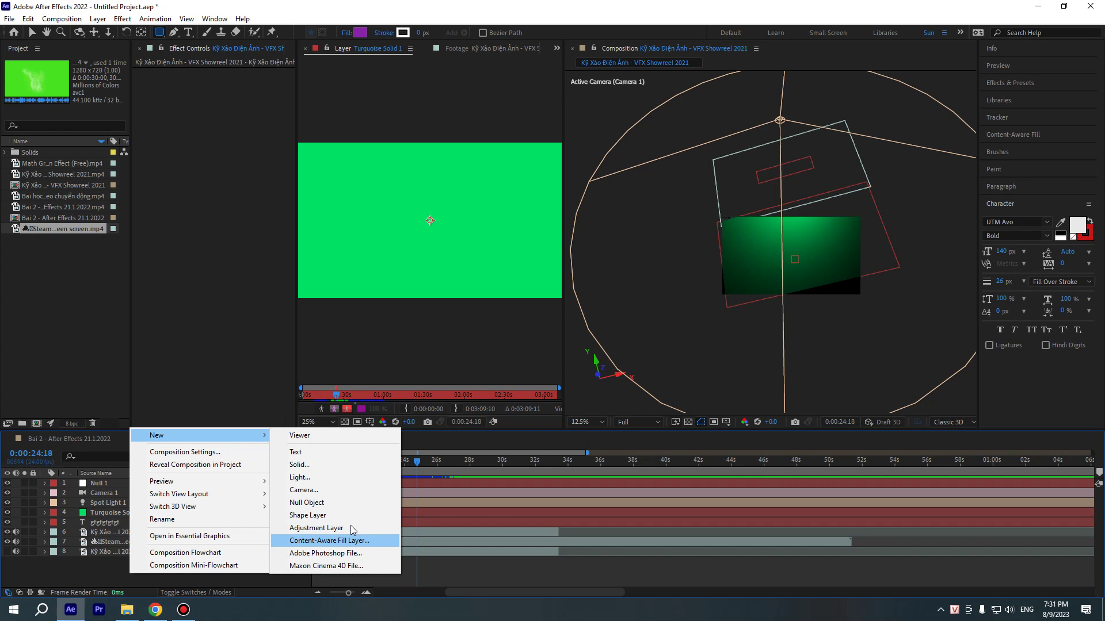
pyautogui.press('Down')
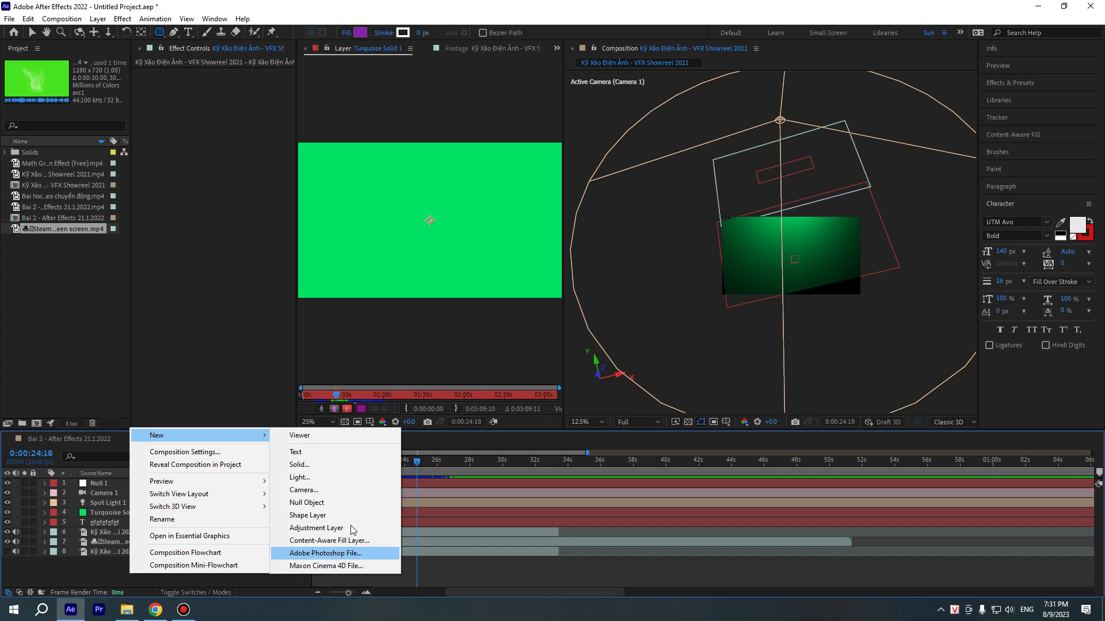
pyautogui.press('Down')
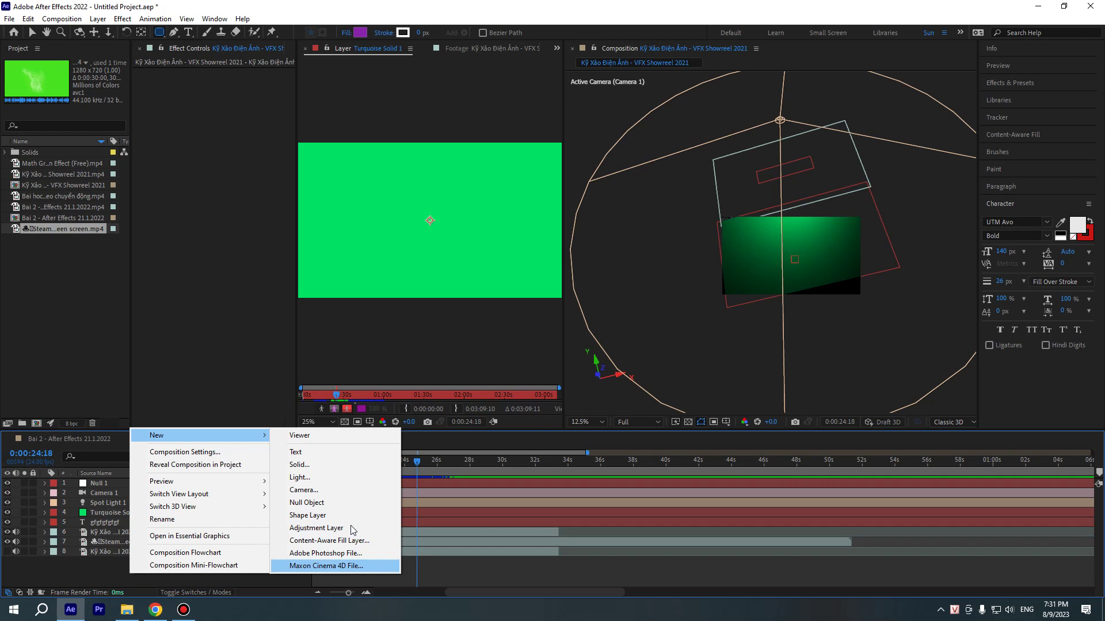
pyautogui.press('Up')
pyautogui.press('Up')
pyautogui.press('Down')
pyautogui.press('Down')
pyautogui.press('Down')
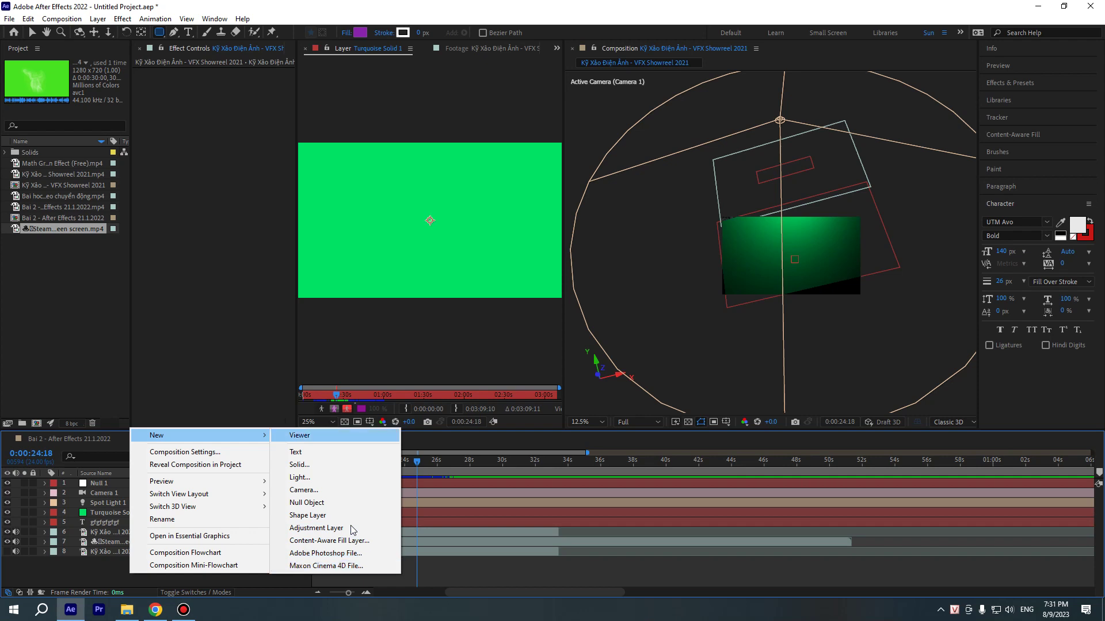
pyautogui.press('Up')
pyautogui.press('Down')
pyautogui.press('Down')
pyautogui.press('Down')
pyautogui.press('Down')
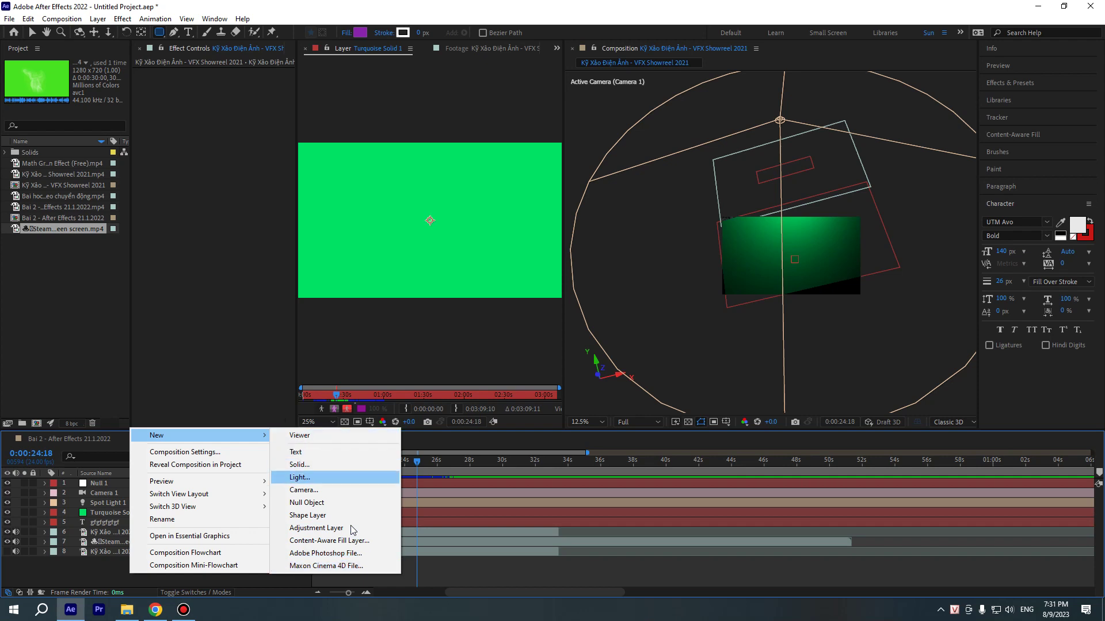
pyautogui.press('Down')
pyautogui.press('Down')
pyautogui.press('Down')
pyautogui.press('Down')
pyautogui.press('Down')
pyautogui.press('Down')
pyautogui.press('Down')
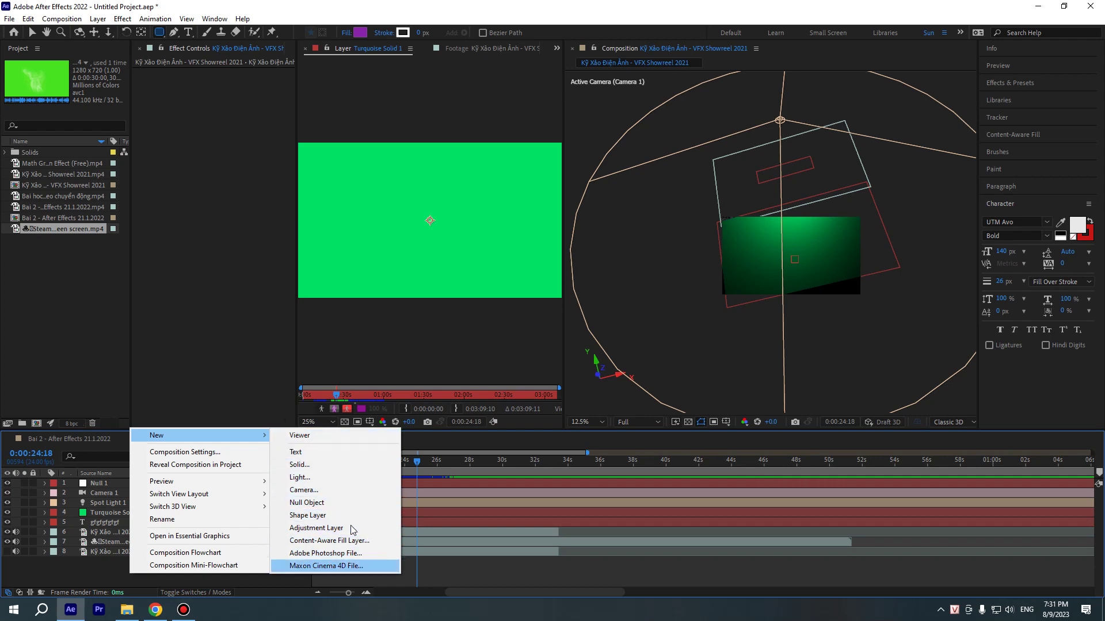
pyautogui.press('Up')
pyautogui.press('Up')
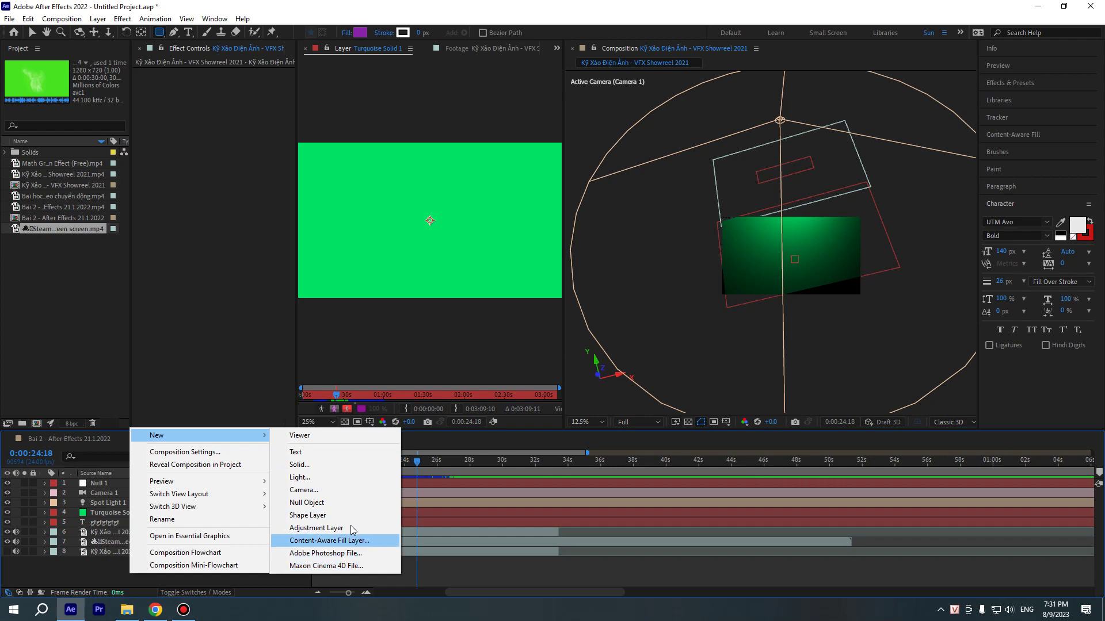
pyautogui.press('Down')
pyautogui.press('Down')
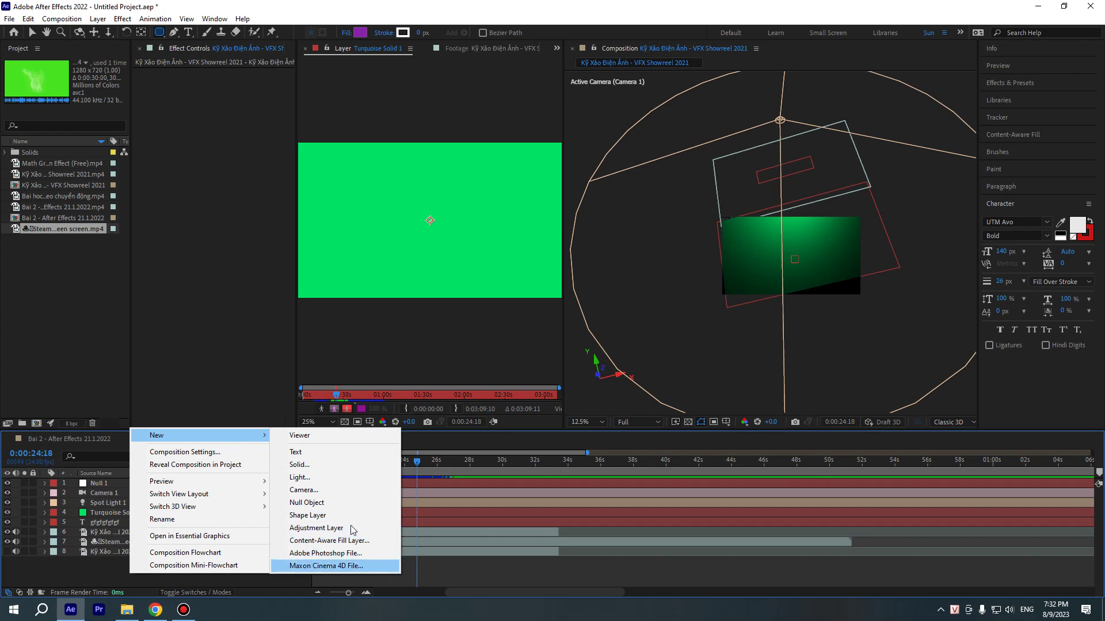
pyautogui.press('Up')
pyautogui.press('Up')
pyautogui.press('Up')
pyautogui.press('Down')
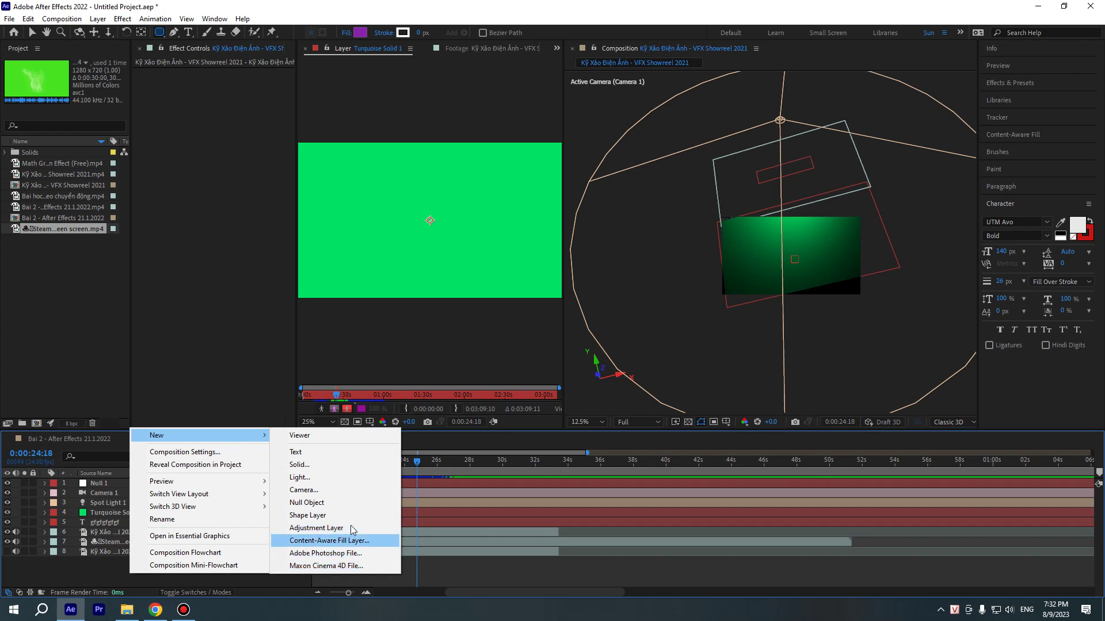
pyautogui.press('Up')
pyautogui.press('Up')
pyautogui.press('Up')
pyautogui.press('Up')
pyautogui.press('Up')
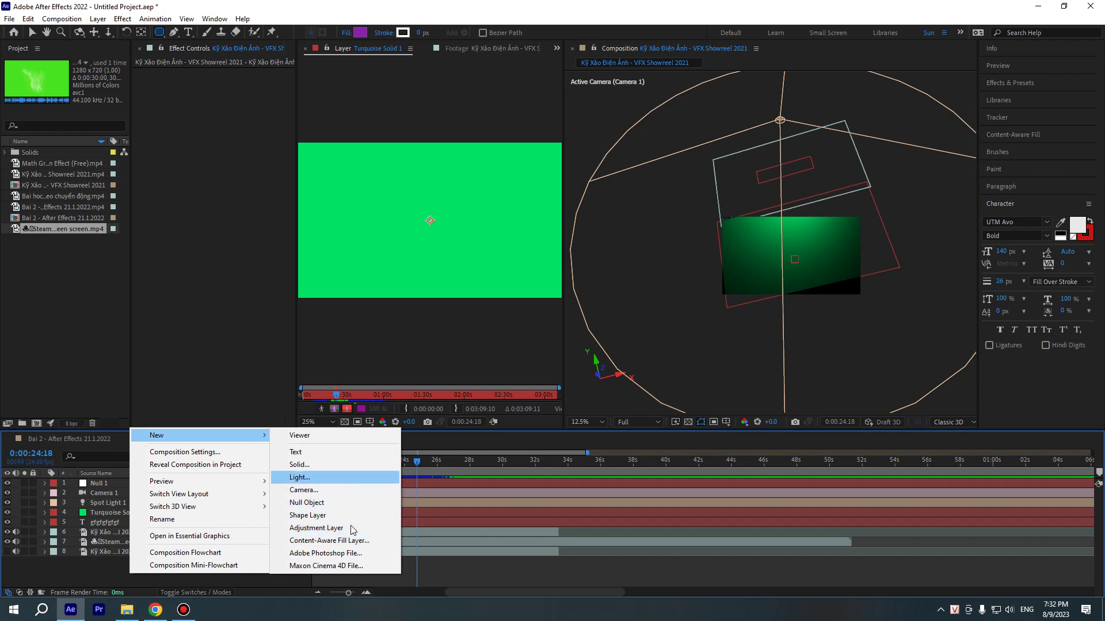
pyautogui.press('Escape')
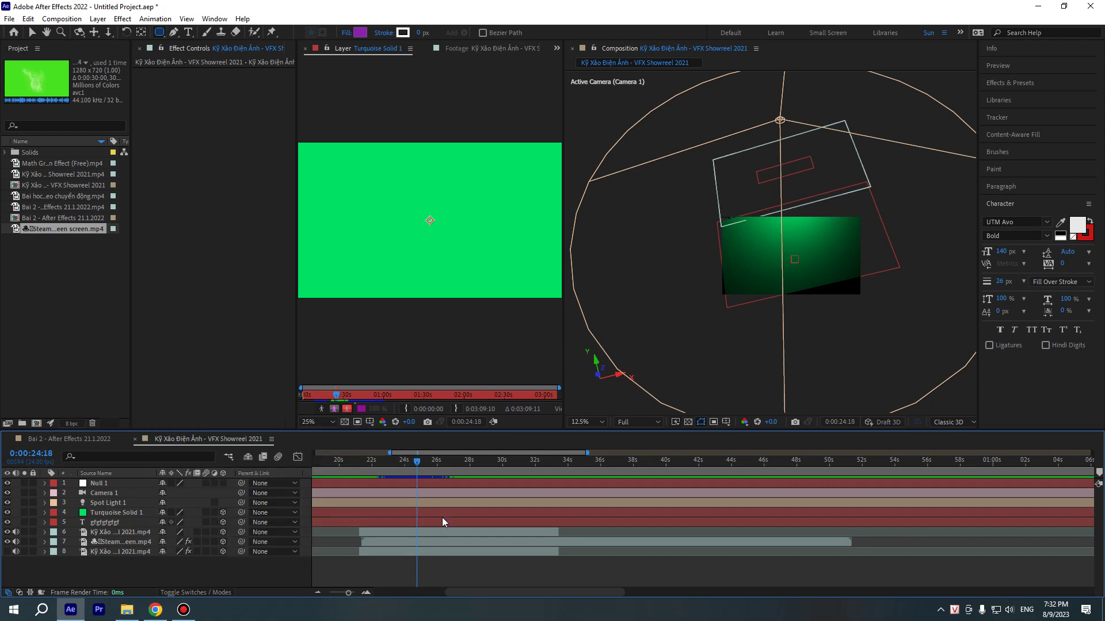
# Scrub near 24 seconds and hide the video of layers 1 through 7
pyautogui.moveTo(423, 464)
pyautogui.mouseDown()
pyautogui.moveTo(419, 489)
pyautogui.moveTo(393, 463)
pyautogui.mouseUp()
pyautogui.rightClick(145, 565)
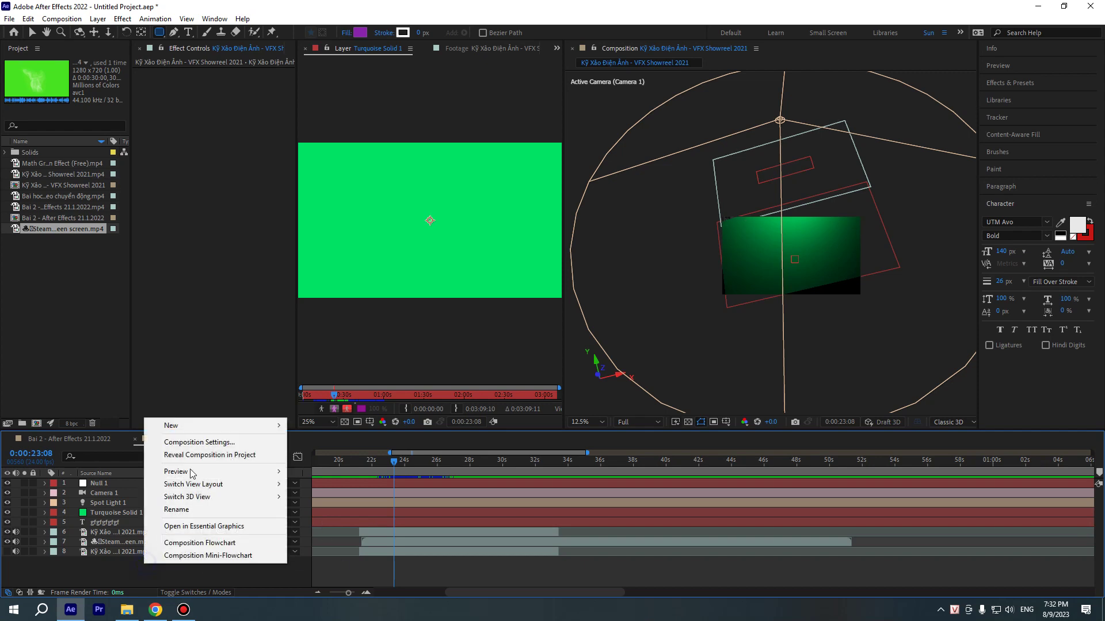
pyautogui.click(92, 577)
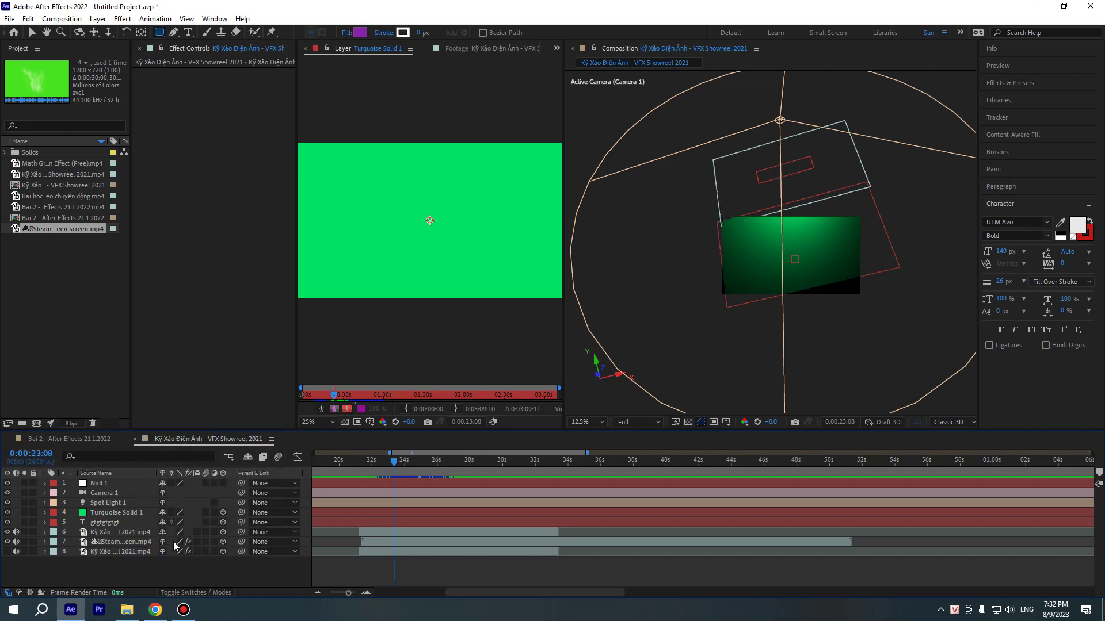
pyautogui.moveTo(7, 483)
pyautogui.mouseDown()
pyautogui.moveTo(8, 504)
pyautogui.moveTo(7, 484)
pyautogui.mouseUp()
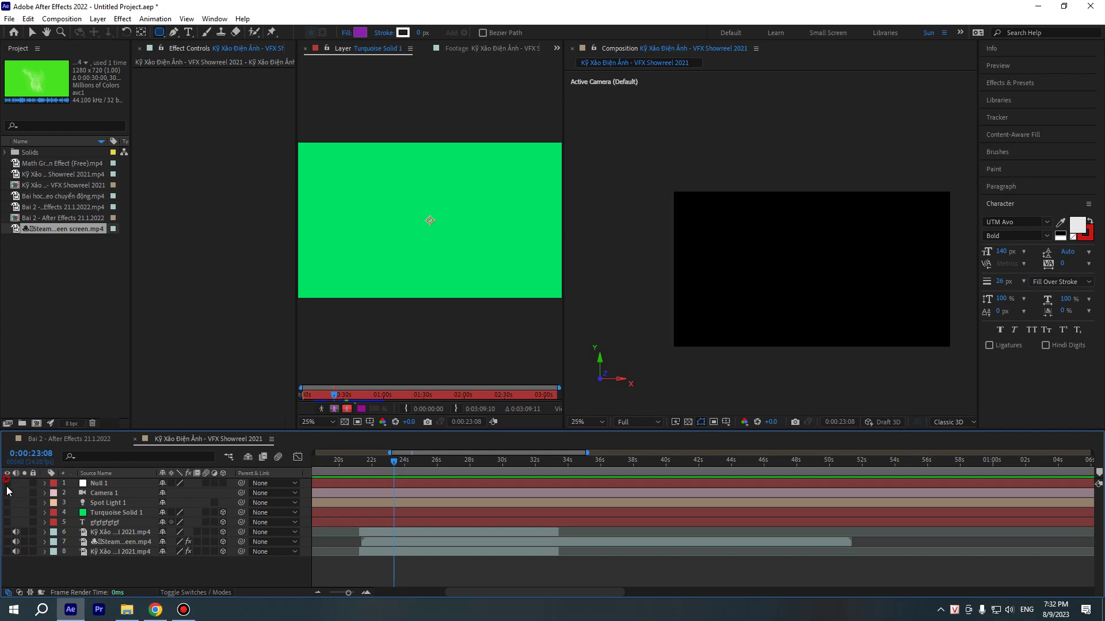
pyautogui.moveTo(3, 478); pyautogui.dragTo(3, 553)
pyautogui.click(2, 551)
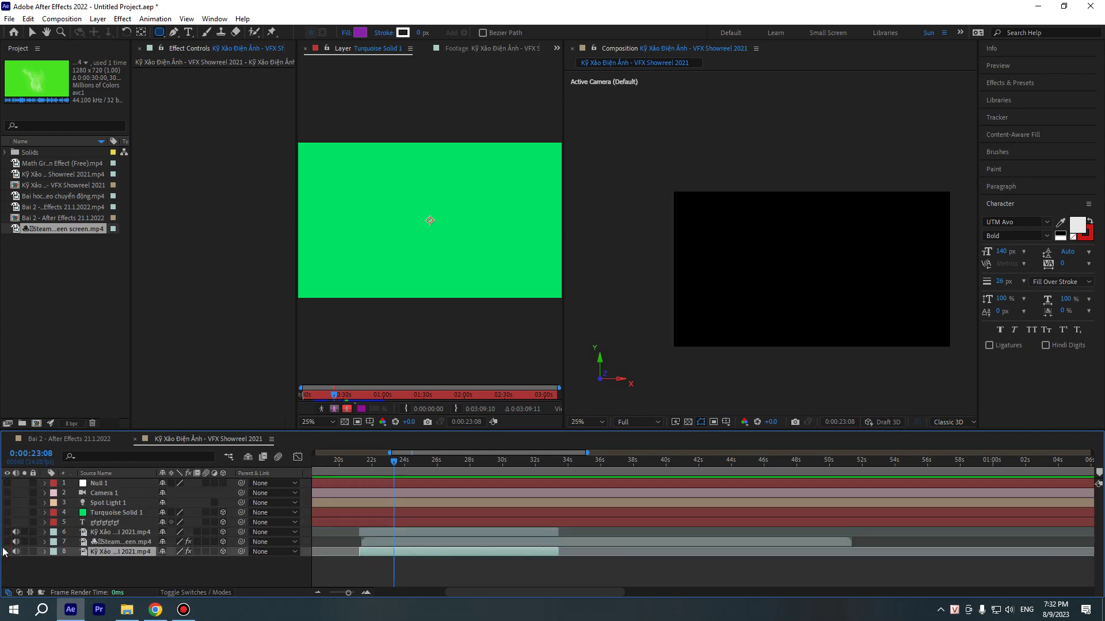
# Show the null, camera and spot light again and mute audio on layers 6 and 7
pyautogui.moveTo(9, 498); pyautogui.dragTo(7, 482)
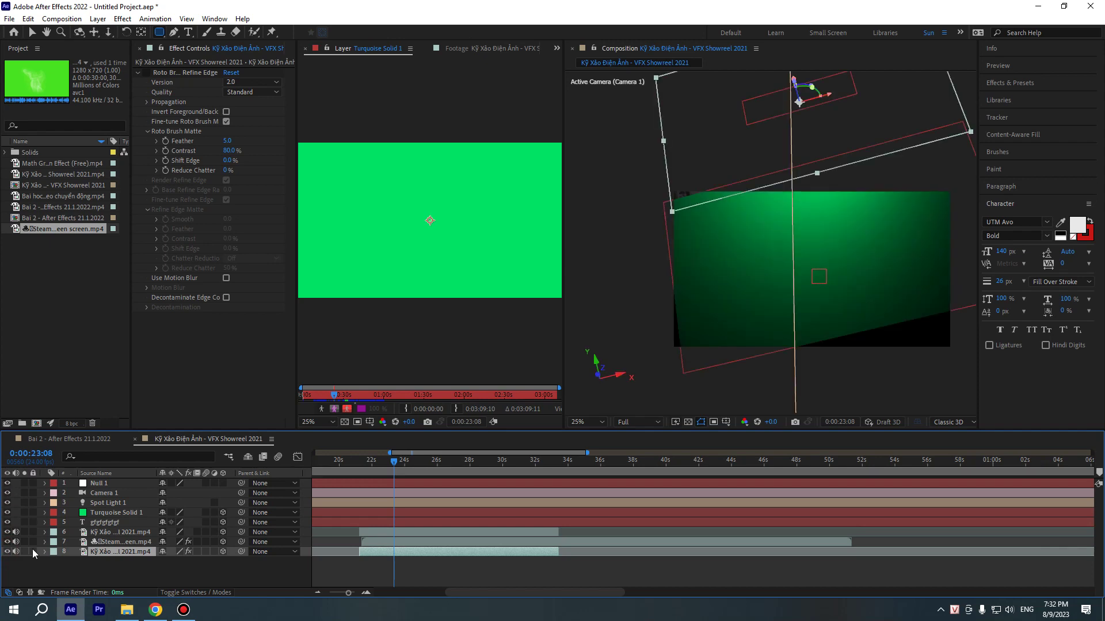
pyautogui.moveTo(17, 533)
pyautogui.mouseDown()
pyautogui.moveTo(18, 553)
pyautogui.moveTo(17, 533)
pyautogui.mouseUp()
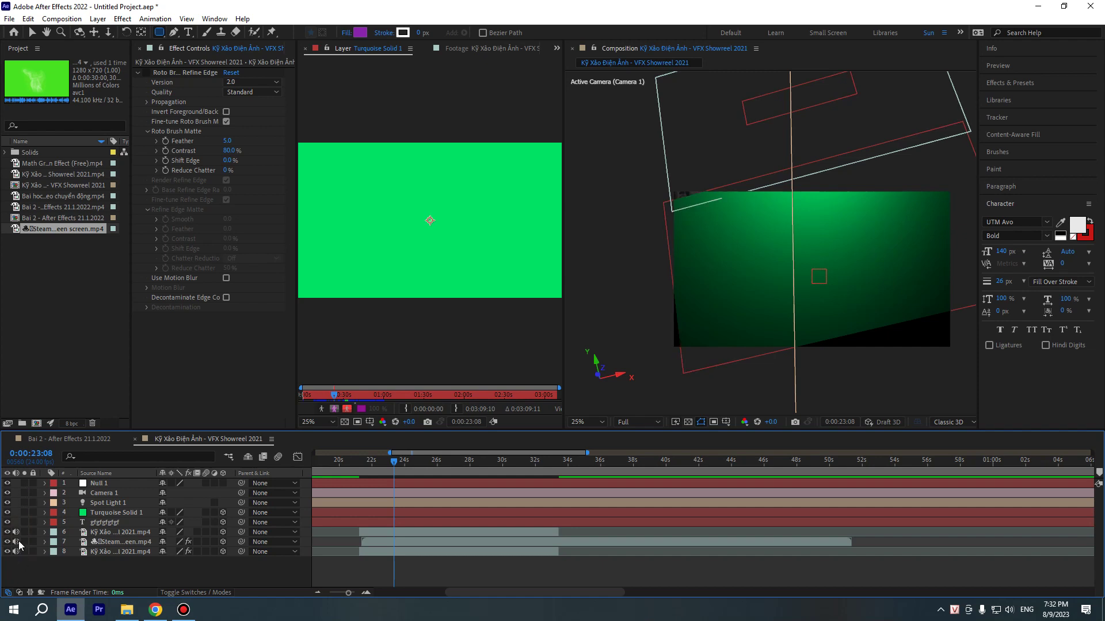
pyautogui.moveTo(17, 532); pyautogui.dragTo(17, 553)
# Set the preview resolution to Quarter and scrub the animation between 25 and 28 seconds
pyautogui.moveTo(407, 469); pyautogui.dragTo(408, 470)
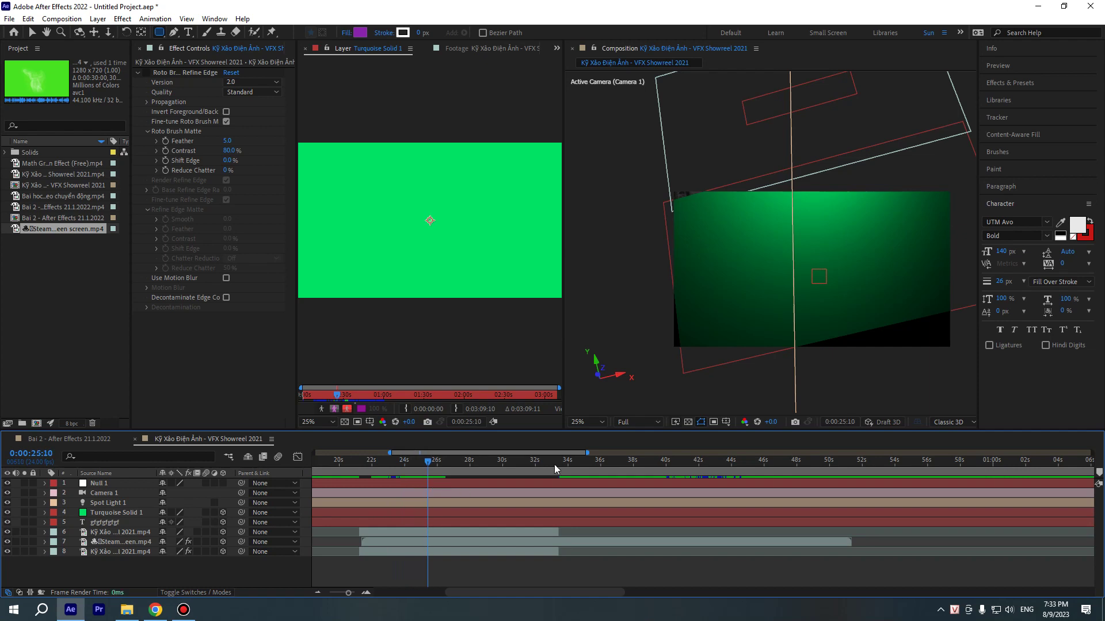
pyautogui.click(655, 422)
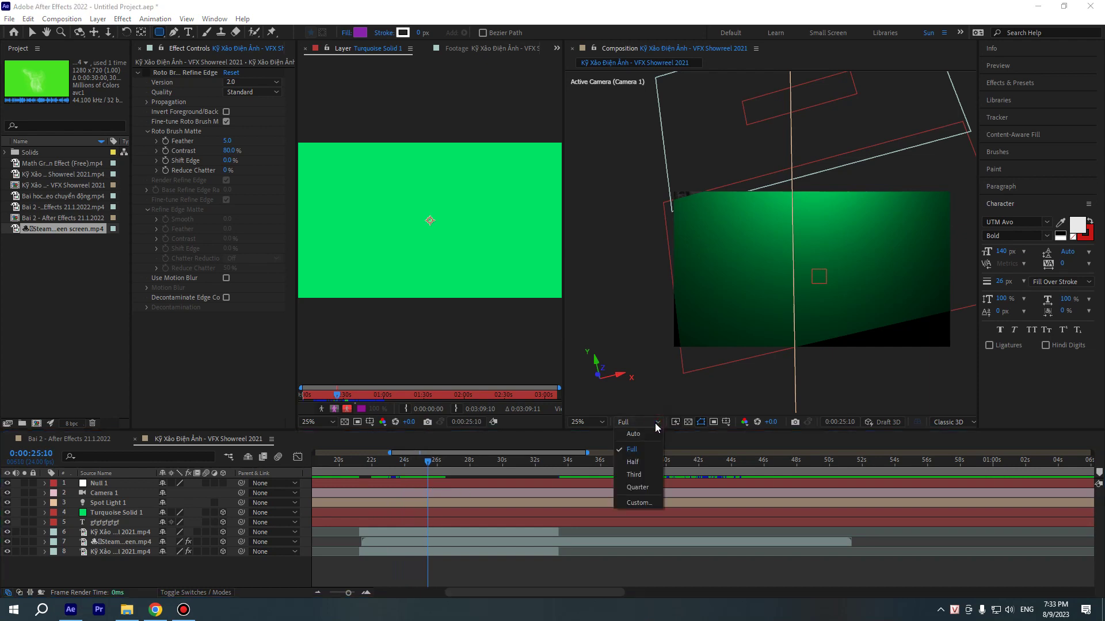
pyautogui.click(638, 487)
pyautogui.moveTo(440, 468); pyautogui.dragTo(472, 481)
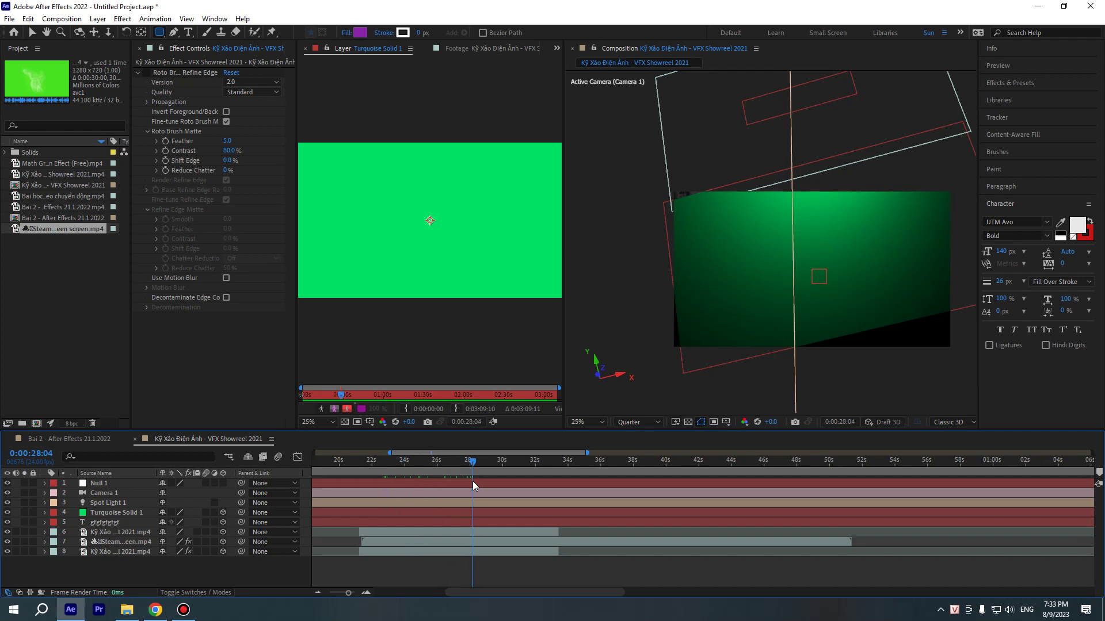
pyautogui.moveTo(486, 468)
pyautogui.mouseDown()
pyautogui.moveTo(424, 477)
pyautogui.moveTo(546, 467)
pyautogui.moveTo(426, 471)
pyautogui.mouseUp()
pyautogui.moveTo(492, 473); pyautogui.dragTo(431, 468)
# Select the gfgfgfgfgf text layer and then the Turquoise Solid 1 layer
pyautogui.click(196, 50)
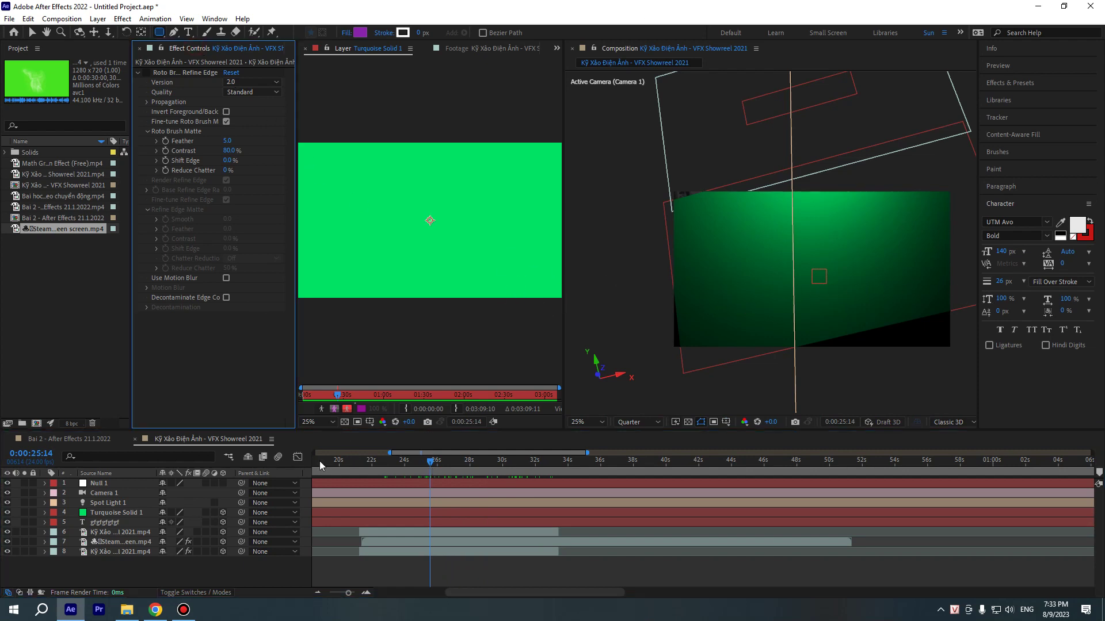
pyautogui.click(143, 495)
pyautogui.click(109, 501)
pyautogui.click(112, 522)
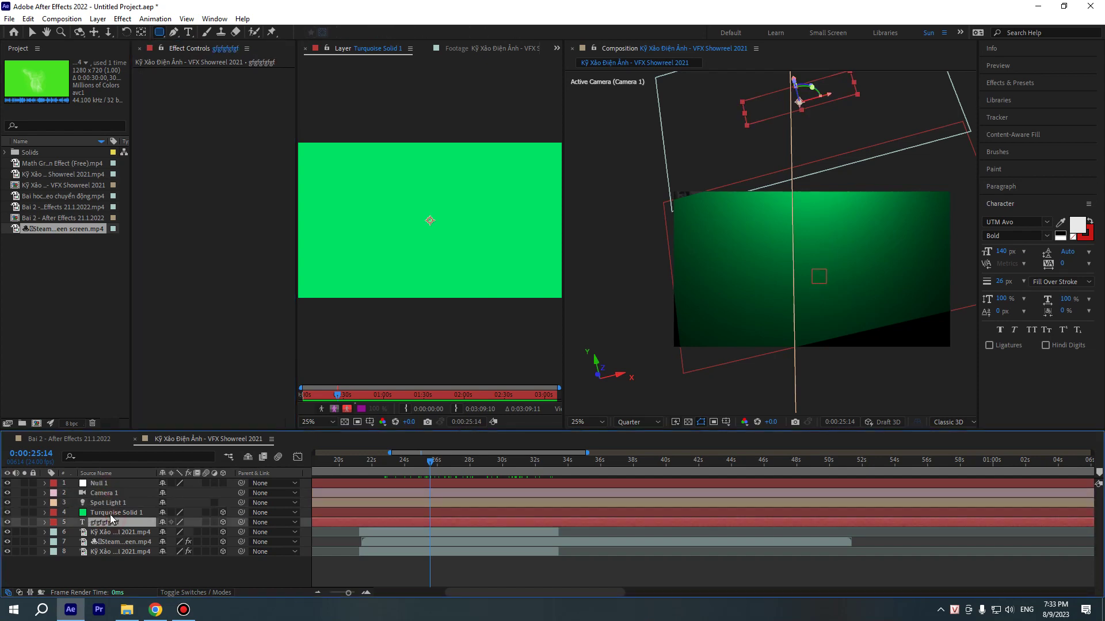
pyautogui.click(110, 513)
pyautogui.moveTo(461, 478); pyautogui.dragTo(665, 503)
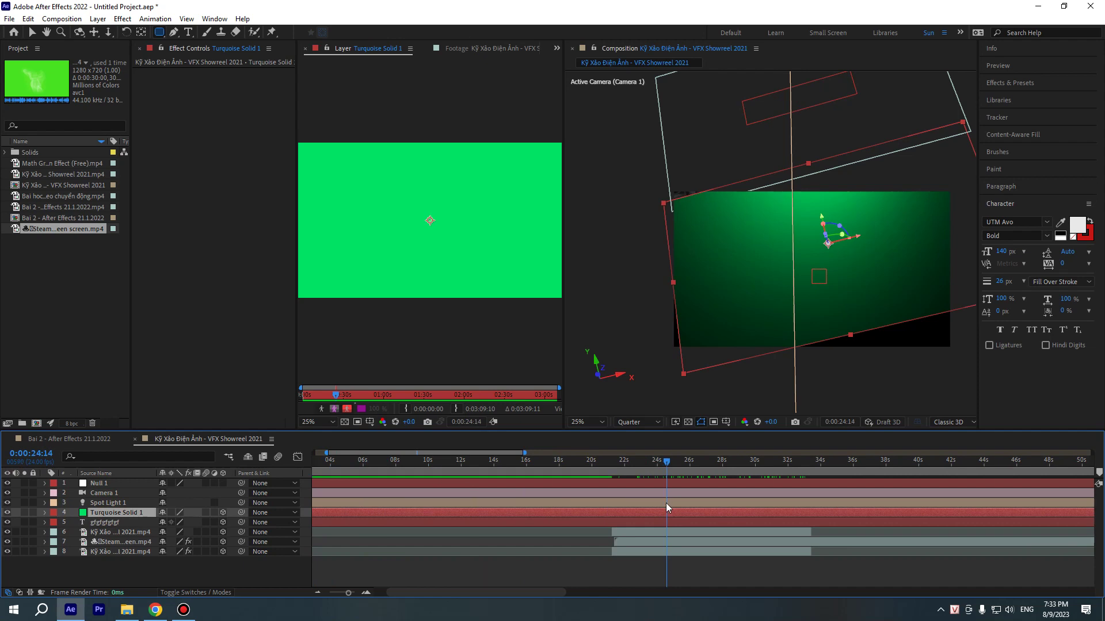
# Zoom out to the full three-minute timeline and move the time back to about 24 seconds
pyautogui.press('-')
pyautogui.press('-')
pyautogui.moveTo(428, 467)
pyautogui.mouseDown()
pyautogui.moveTo(367, 467)
pyautogui.moveTo(459, 467)
pyautogui.mouseUp()
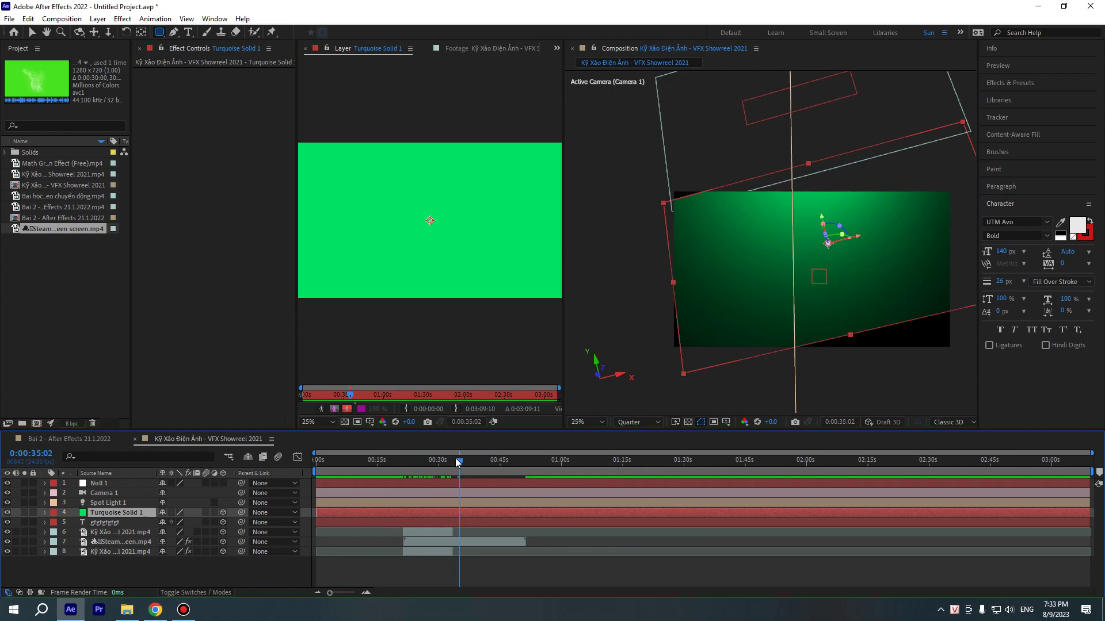
pyautogui.moveTo(459, 462); pyautogui.dragTo(424, 463)
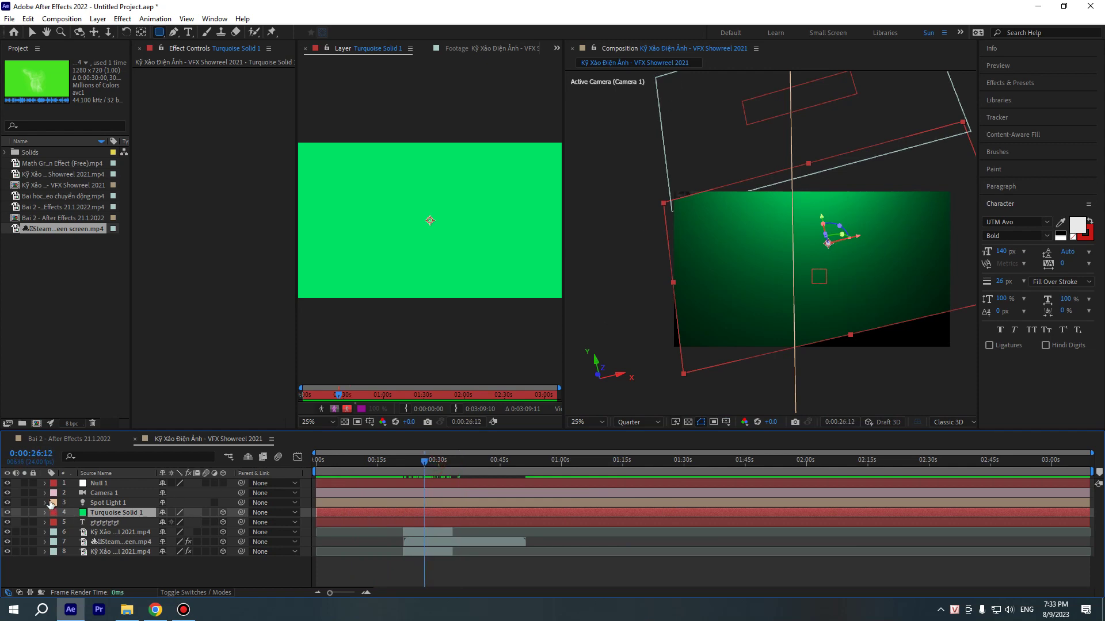
pyautogui.moveTo(424, 462); pyautogui.dragTo(403, 463)
# Look over the Bai 2 composition and its item in the Project panel
pyautogui.click(116, 440)
pyautogui.click(201, 439)
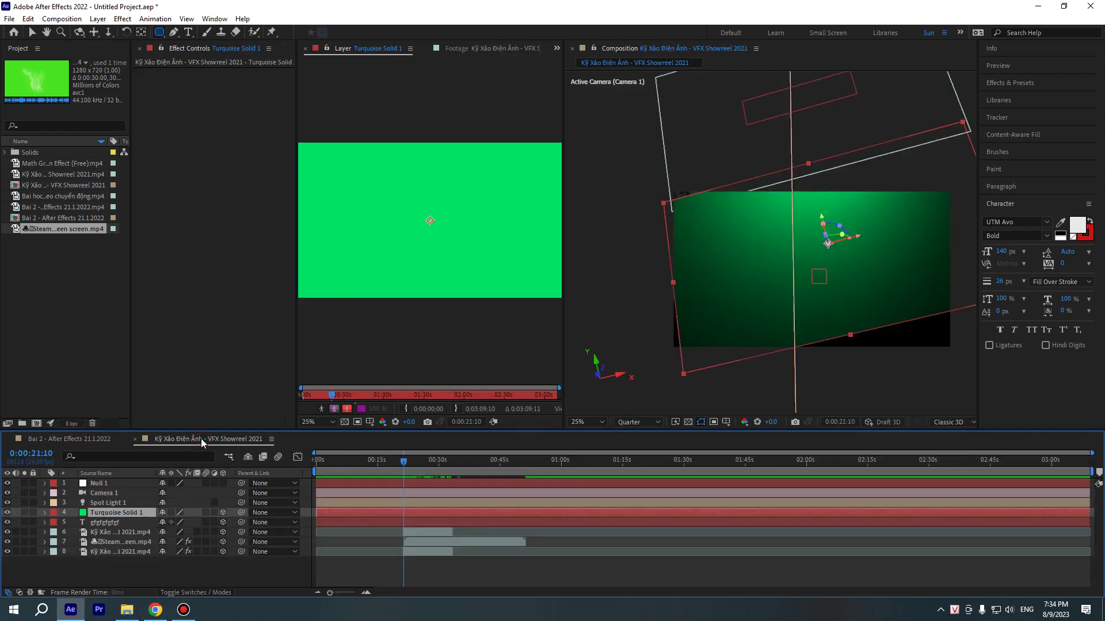
pyautogui.click(65, 207)
pyautogui.click(55, 229)
pyautogui.click(91, 269)
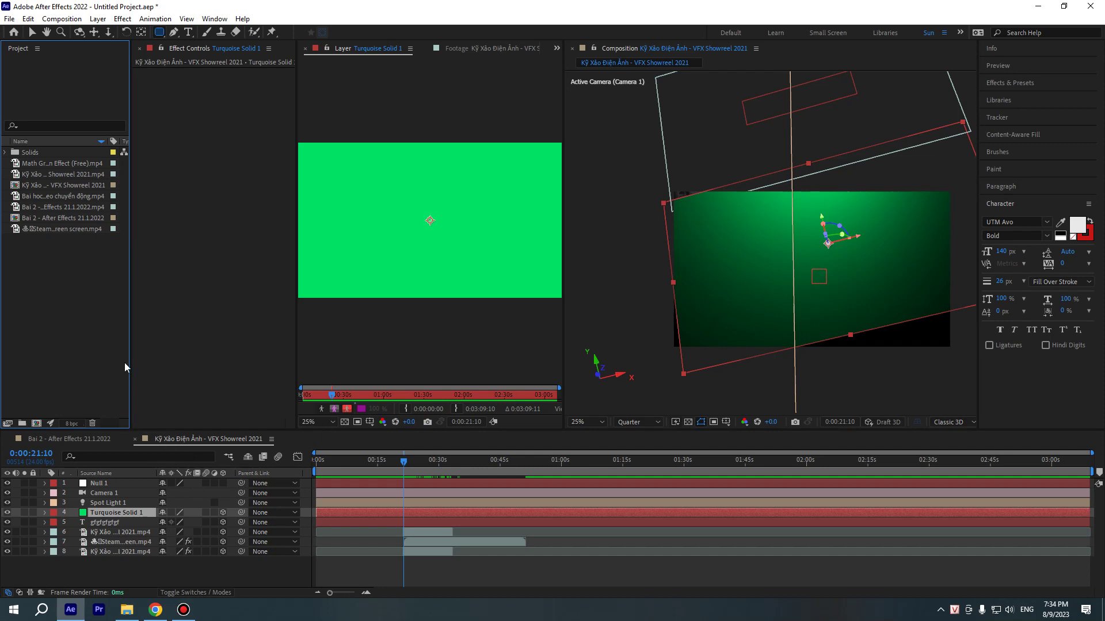
pyautogui.click(81, 439)
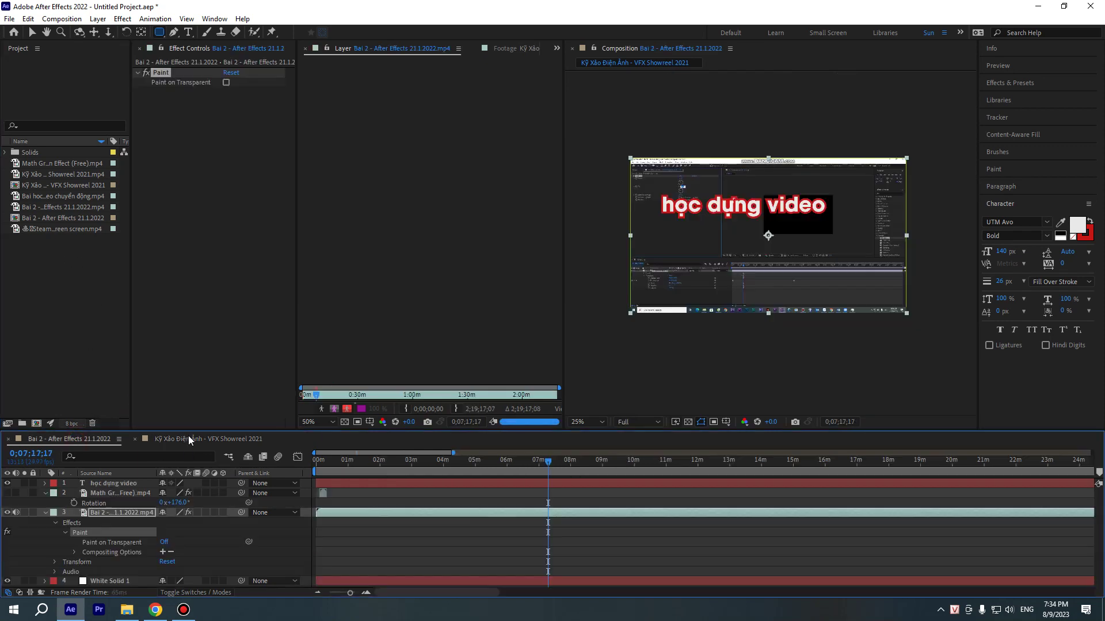
pyautogui.click(86, 441)
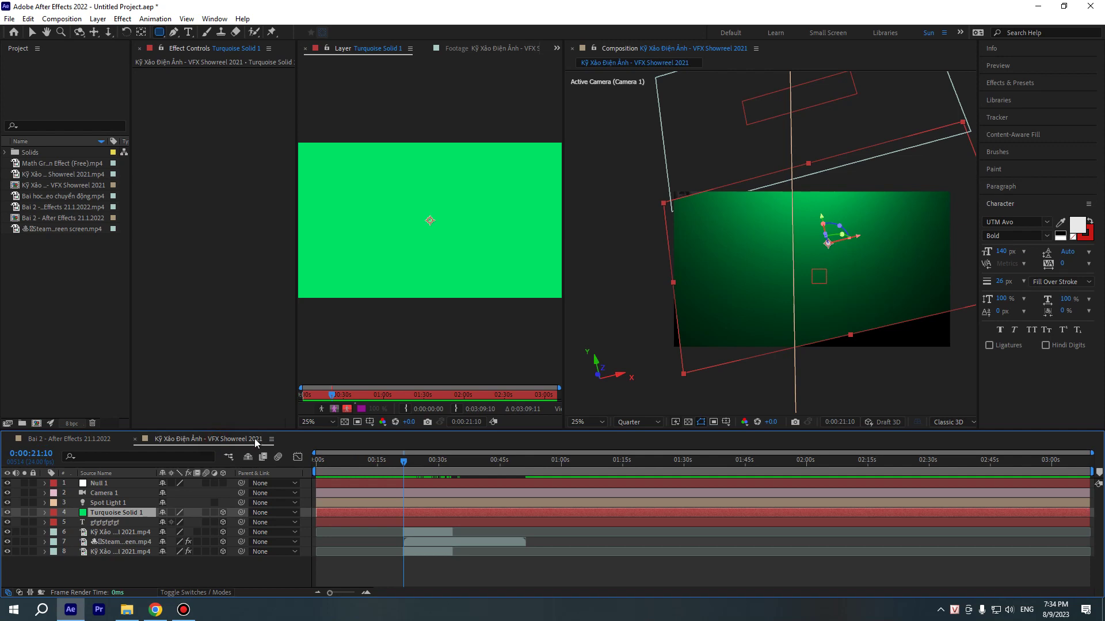
# Drag the Bai 2 composition into the timeline as layer 2
pyautogui.click(51, 187)
pyautogui.moveTo(50, 186); pyautogui.dragTo(144, 497)
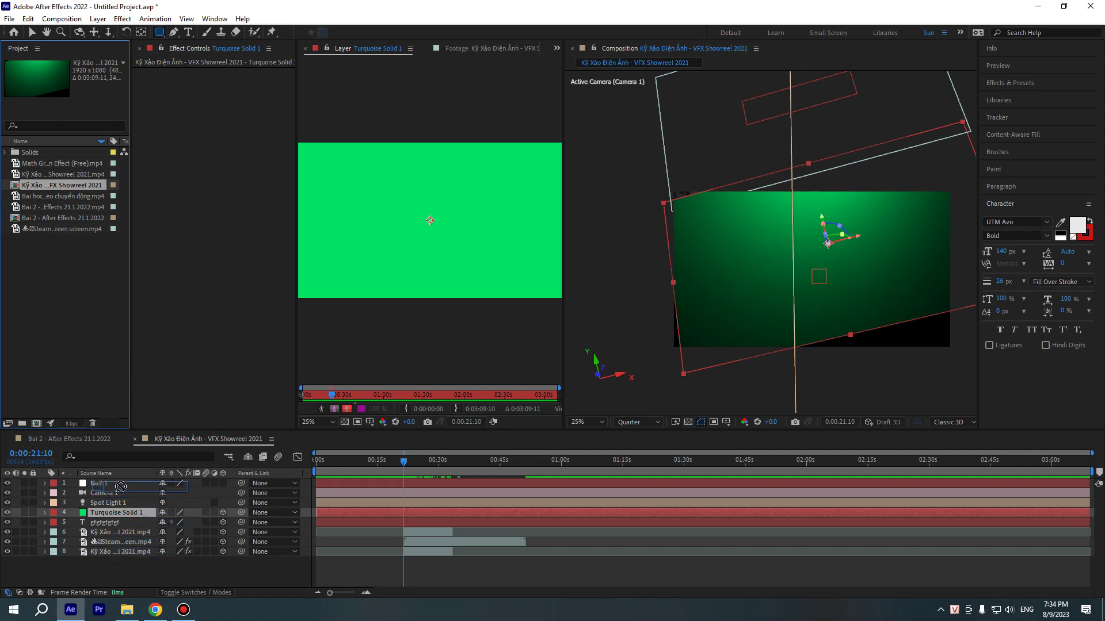
pyautogui.moveTo(144, 496); pyautogui.dragTo(114, 485)
pyautogui.moveTo(40, 218); pyautogui.dragTo(158, 493)
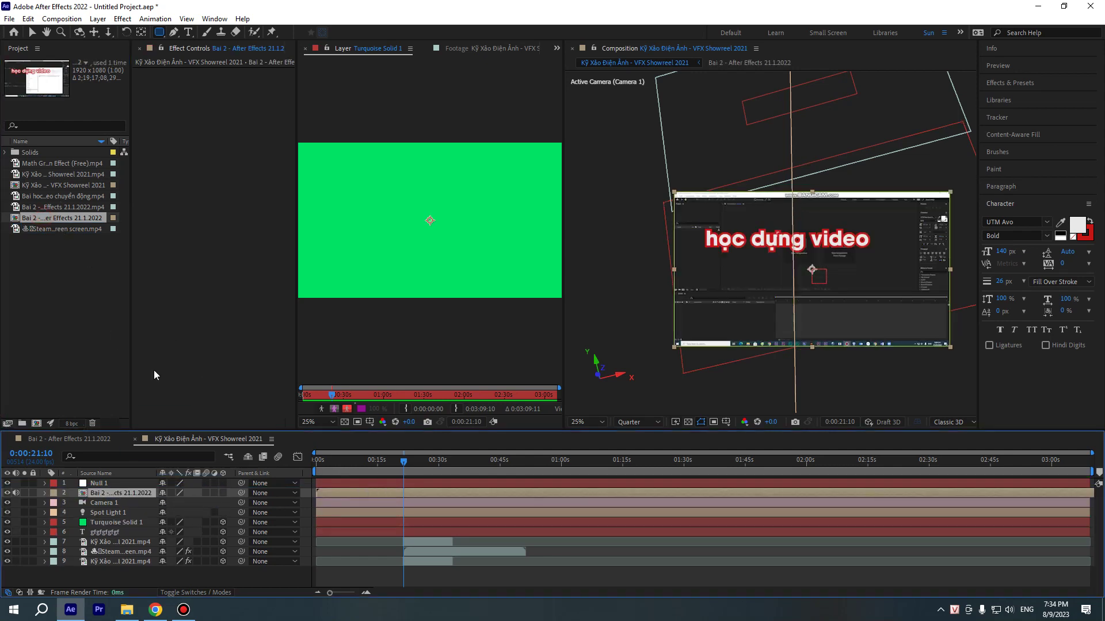
# Inspect the Bai 2 layer, delete it from VFX Showreel 2021 at 21 seconds, then select all layers
pyautogui.doubleClick(107, 494)
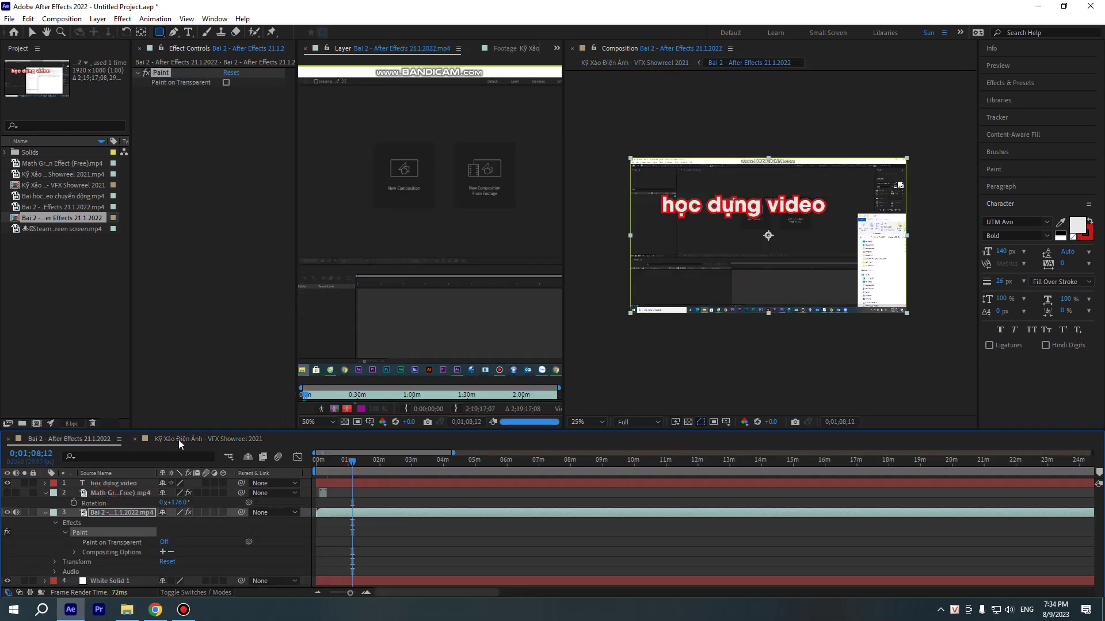
pyautogui.click(178, 440)
pyautogui.moveTo(370, 461); pyautogui.dragTo(402, 460)
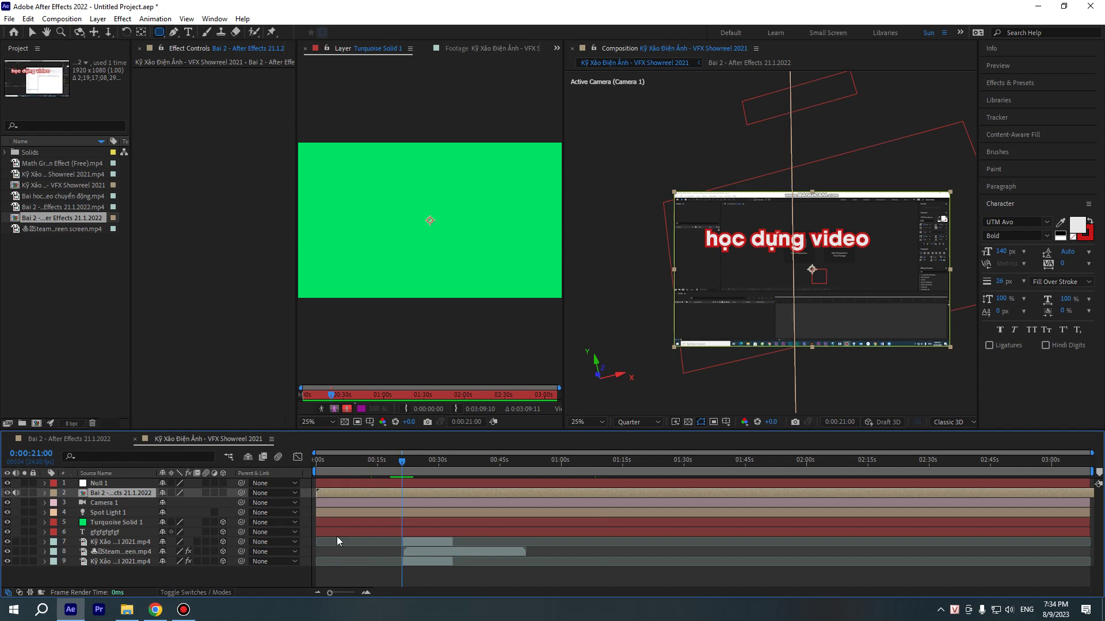
pyautogui.click(100, 494)
pyautogui.press('Delete')
pyautogui.moveTo(141, 561); pyautogui.dragTo(104, 490)
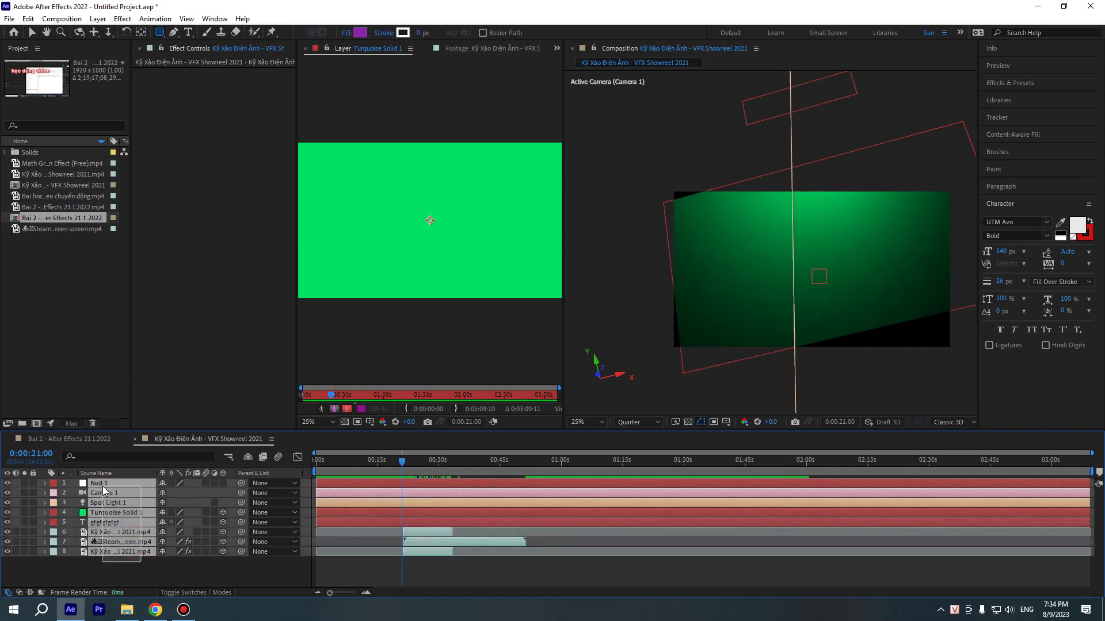
# Pre-compose all eight layers into Pre-comp 1, moving all attributes into the new composition
pyautogui.rightClick(403, 495)
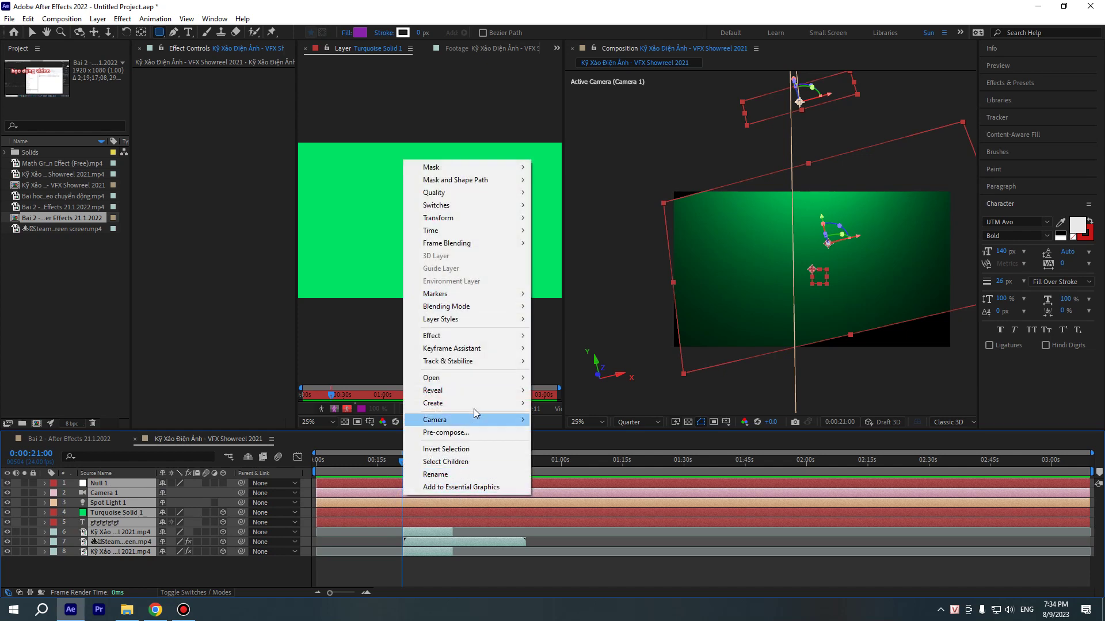
pyautogui.click(450, 436)
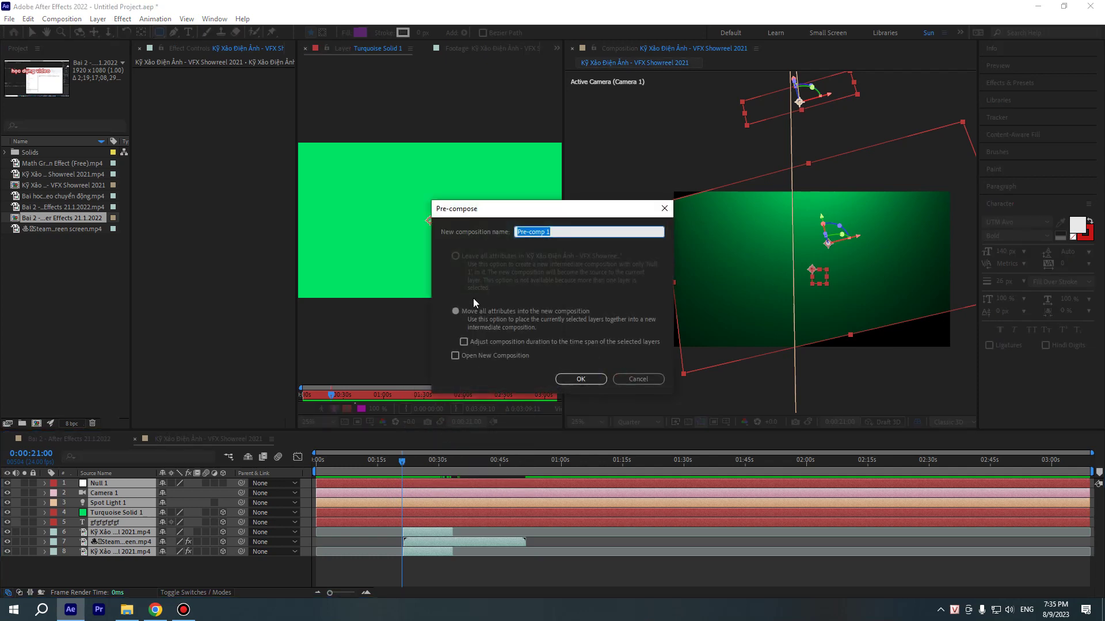
pyautogui.click(456, 312)
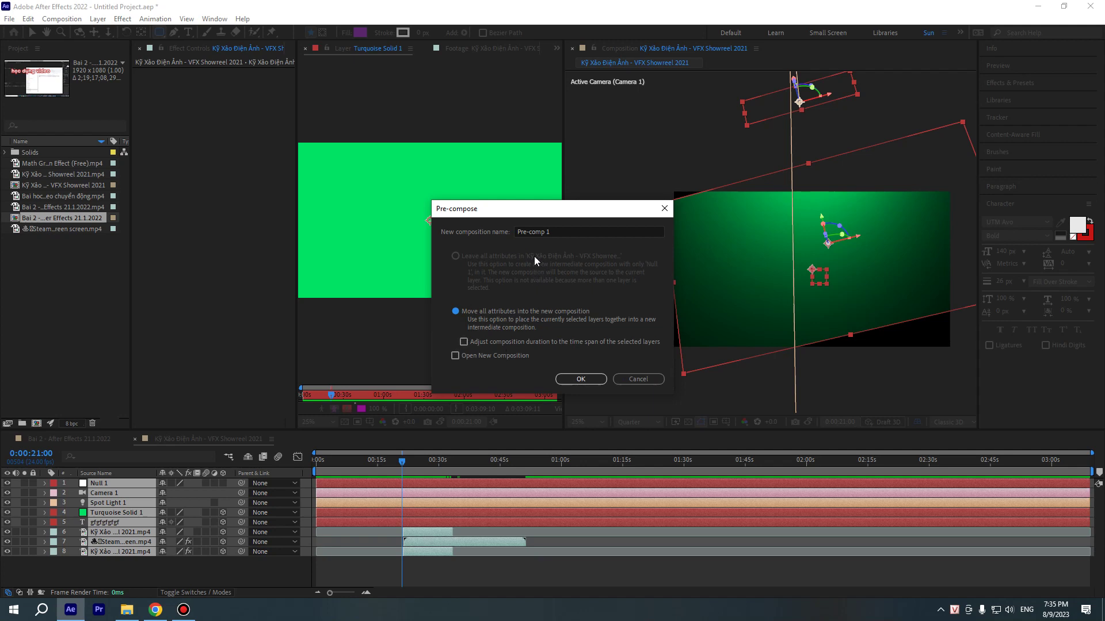
pyautogui.click(578, 382)
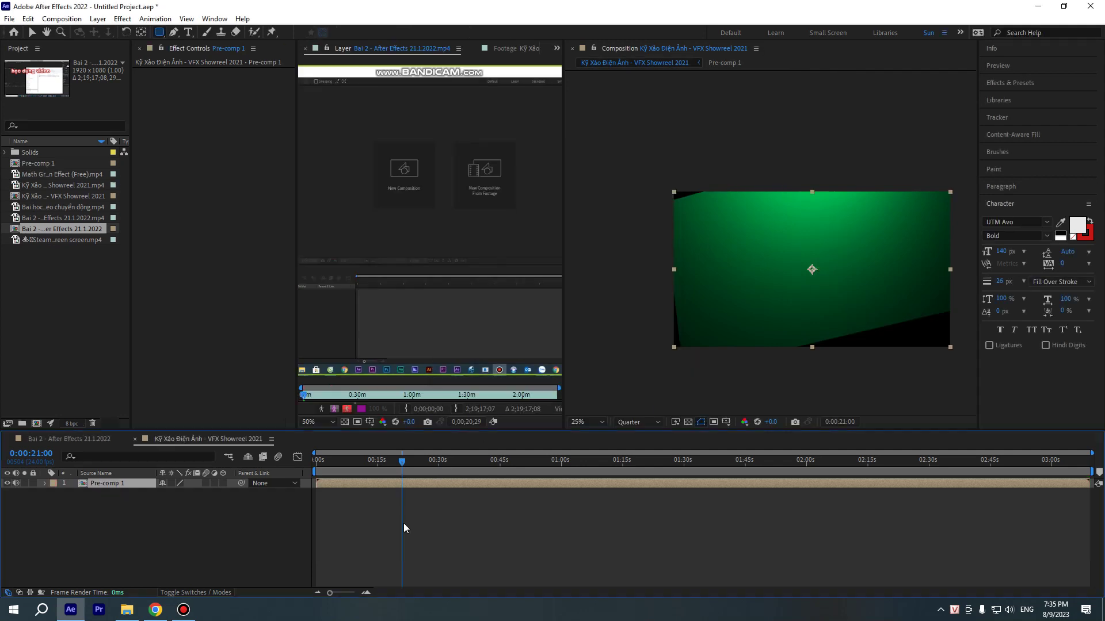
pyautogui.click(184, 510)
pyautogui.click(106, 483)
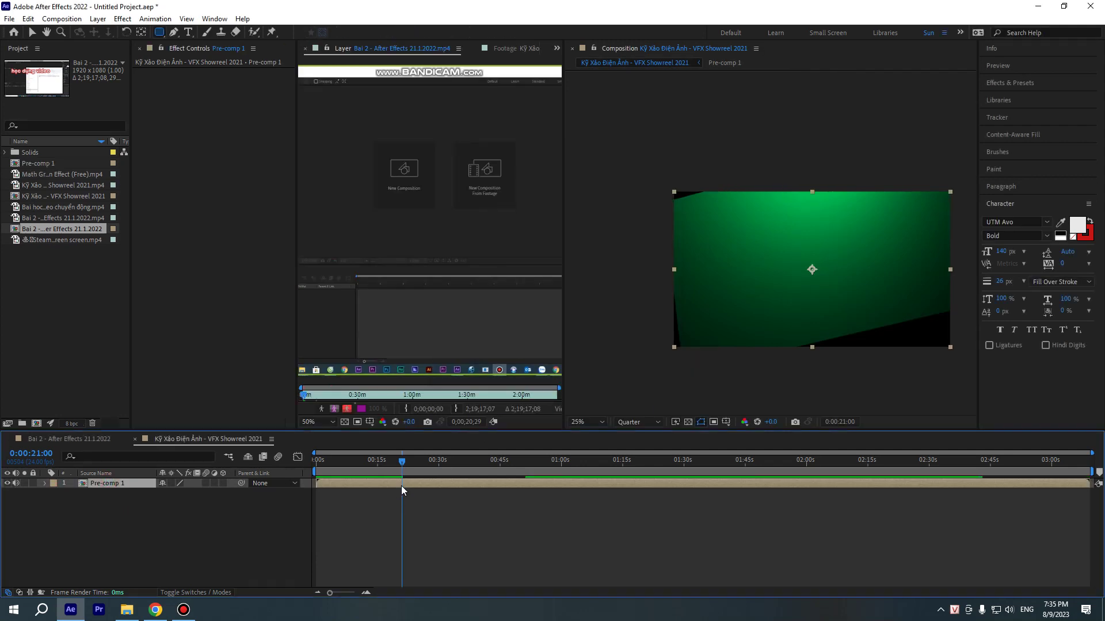
pyautogui.click(387, 492)
pyautogui.click(385, 483)
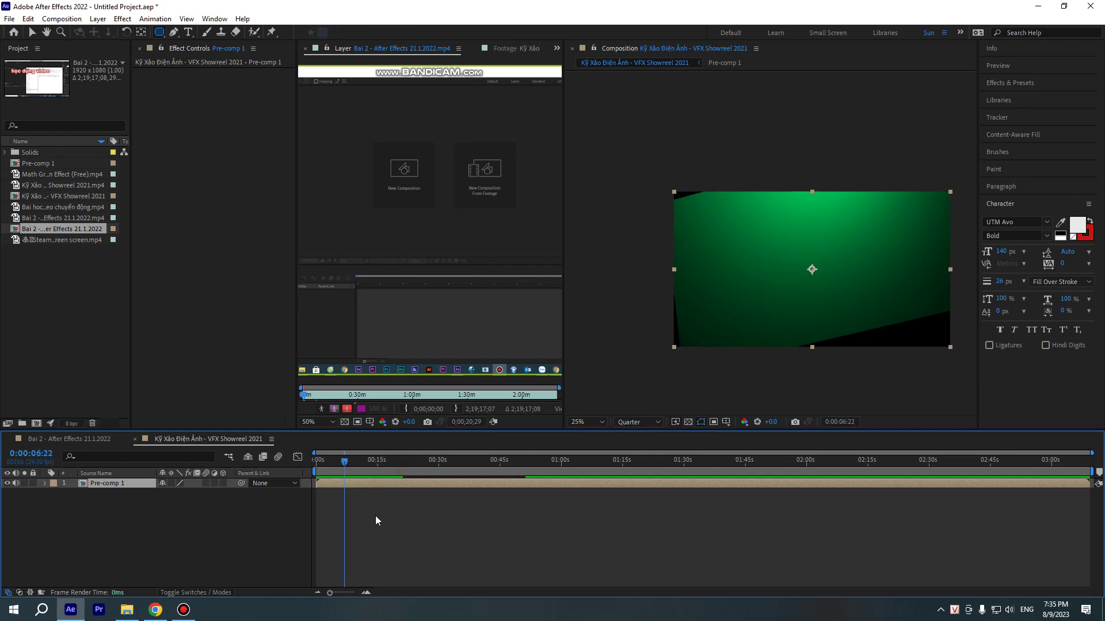
pyautogui.click(375, 515)
pyautogui.doubleClick(363, 485)
pyautogui.moveTo(444, 463); pyautogui.dragTo(416, 464)
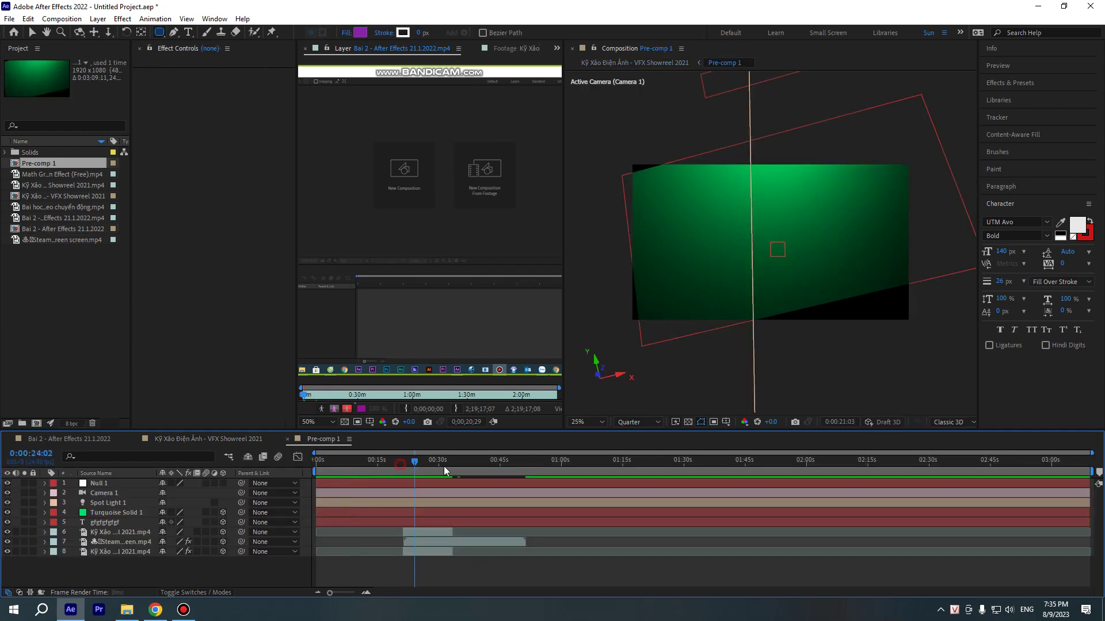
pyautogui.click(207, 440)
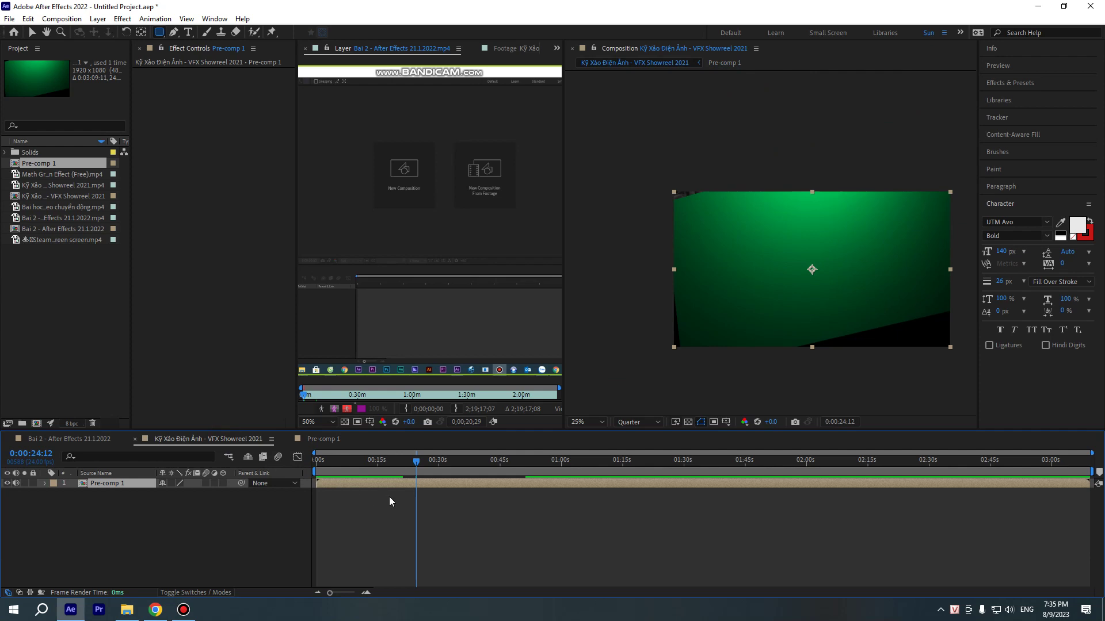
pyautogui.click(372, 466)
pyautogui.click(387, 538)
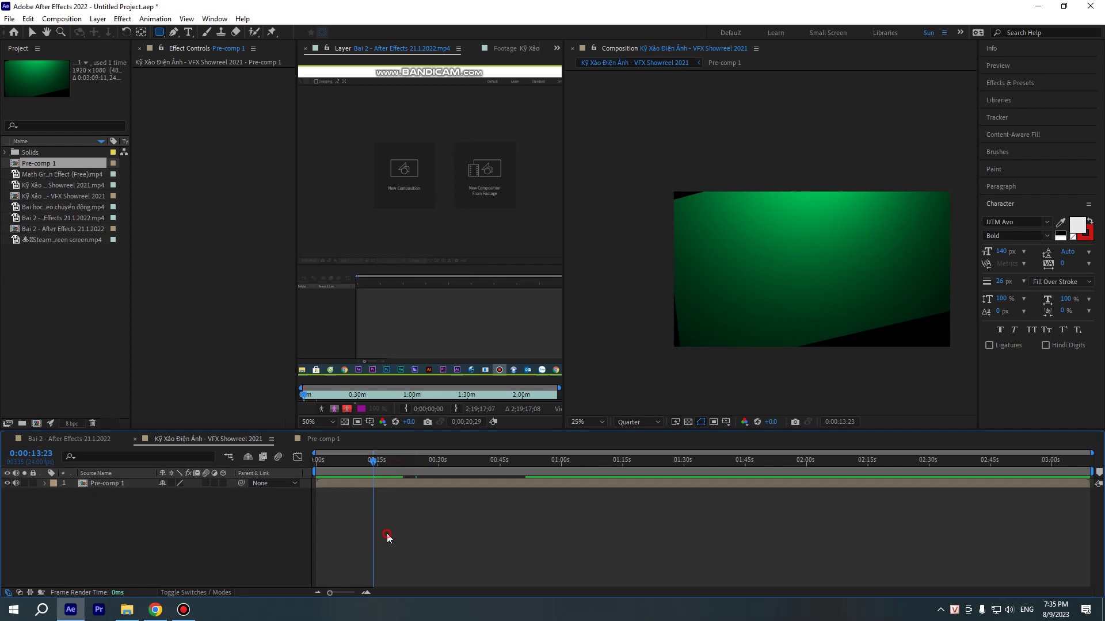
pyautogui.click(386, 485)
pyautogui.click(395, 508)
pyautogui.click(389, 485)
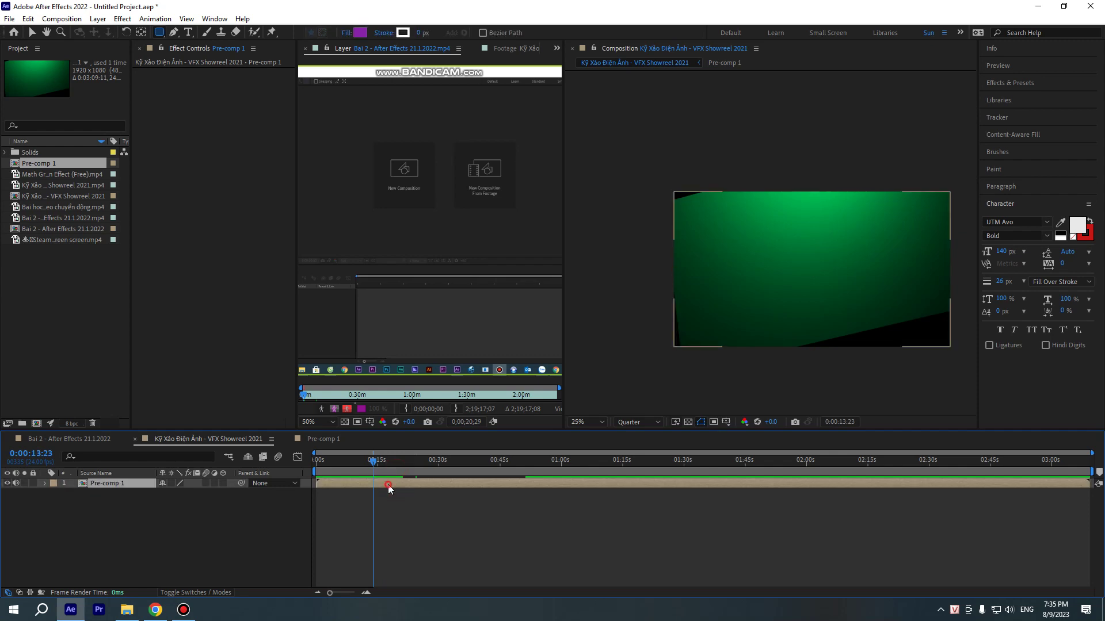
pyautogui.click(395, 503)
pyautogui.click(395, 484)
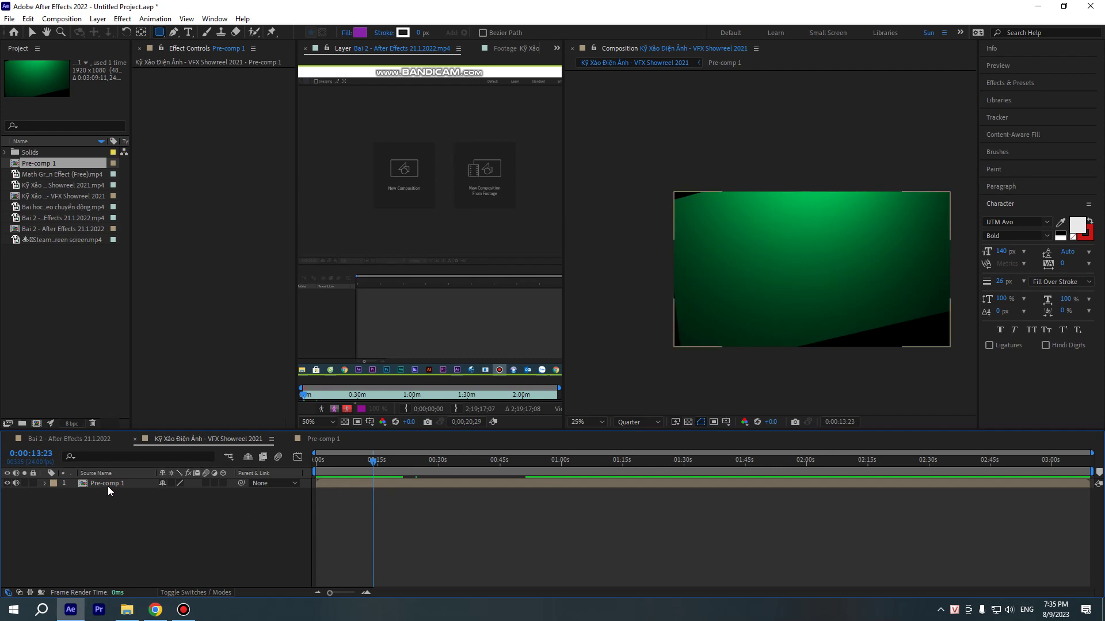
pyautogui.hotkey('ctrl', 'a')
pyautogui.moveTo(374, 481); pyautogui.dragTo(338, 480)
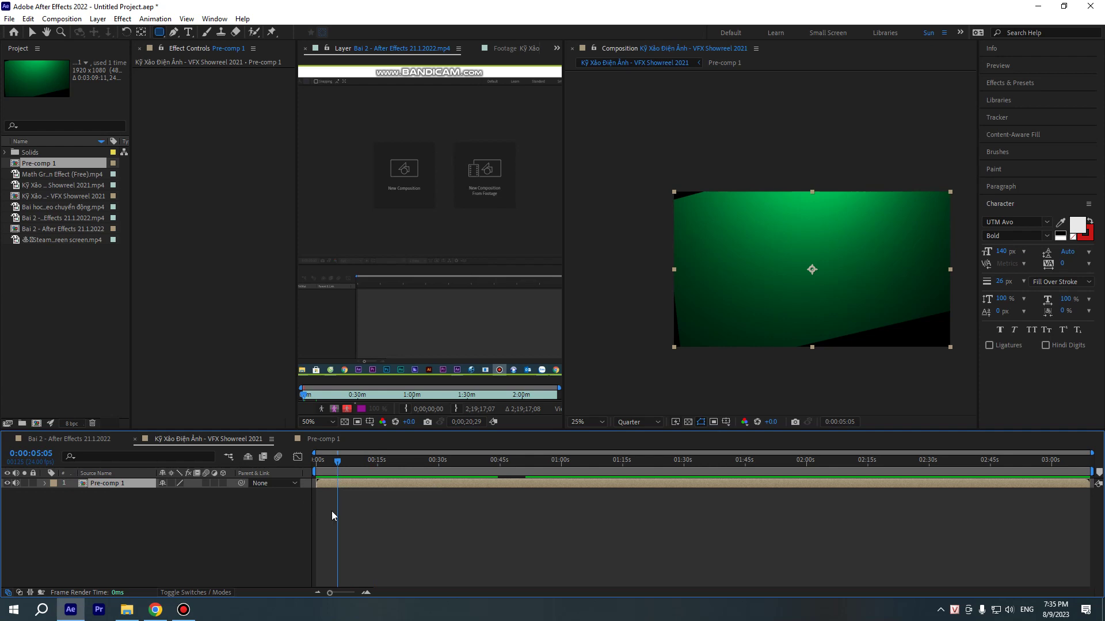
pyautogui.click(384, 473)
pyautogui.moveTo(384, 472); pyautogui.dragTo(331, 472)
# Open Pre-comp 1 and click through its spot light, solid and text layers
pyautogui.doubleClick(366, 489)
pyautogui.click(360, 504)
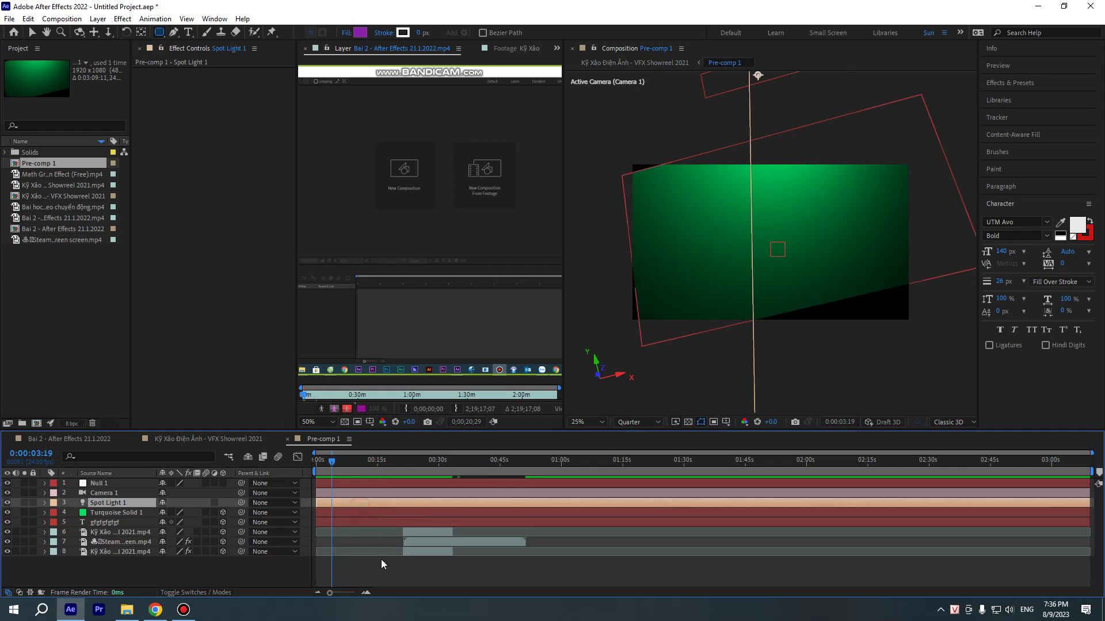
pyautogui.click(353, 553)
pyautogui.click(355, 532)
pyautogui.click(360, 512)
pyautogui.click(360, 502)
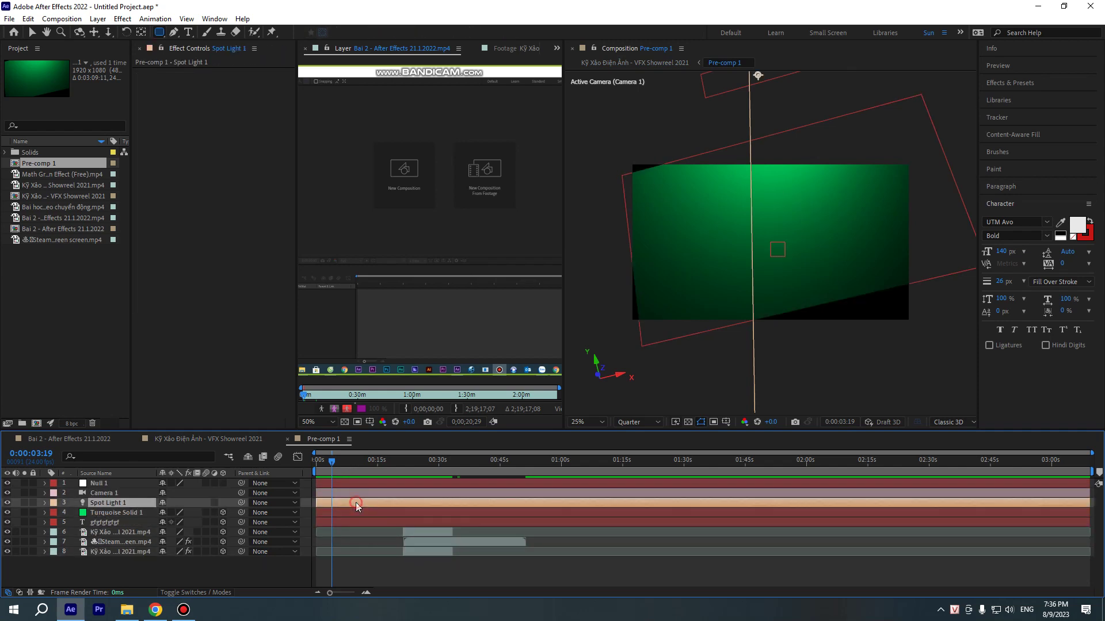
pyautogui.click(358, 522)
pyautogui.click(363, 513)
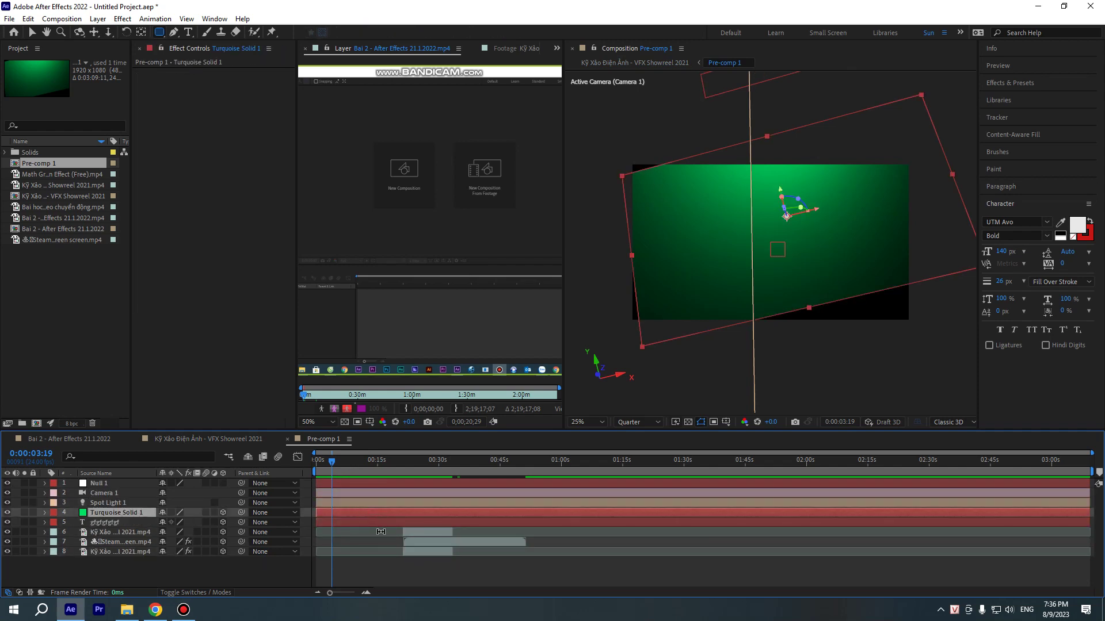
# Scrub between 29 and 21 seconds, then select each layer down to the green-screen footage's Keylight settings
pyautogui.moveTo(366, 471); pyautogui.dragTo(436, 490)
pyautogui.moveTo(423, 474); pyautogui.dragTo(405, 486)
pyautogui.click(414, 486)
pyautogui.click(412, 493)
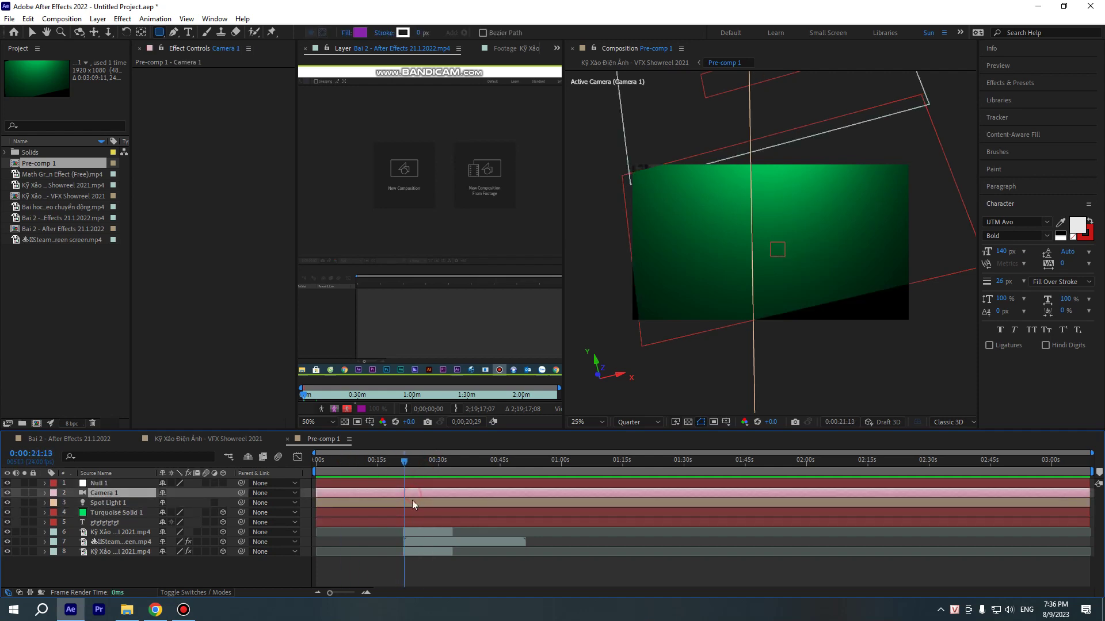
pyautogui.click(412, 511)
pyautogui.click(419, 522)
pyautogui.click(423, 530)
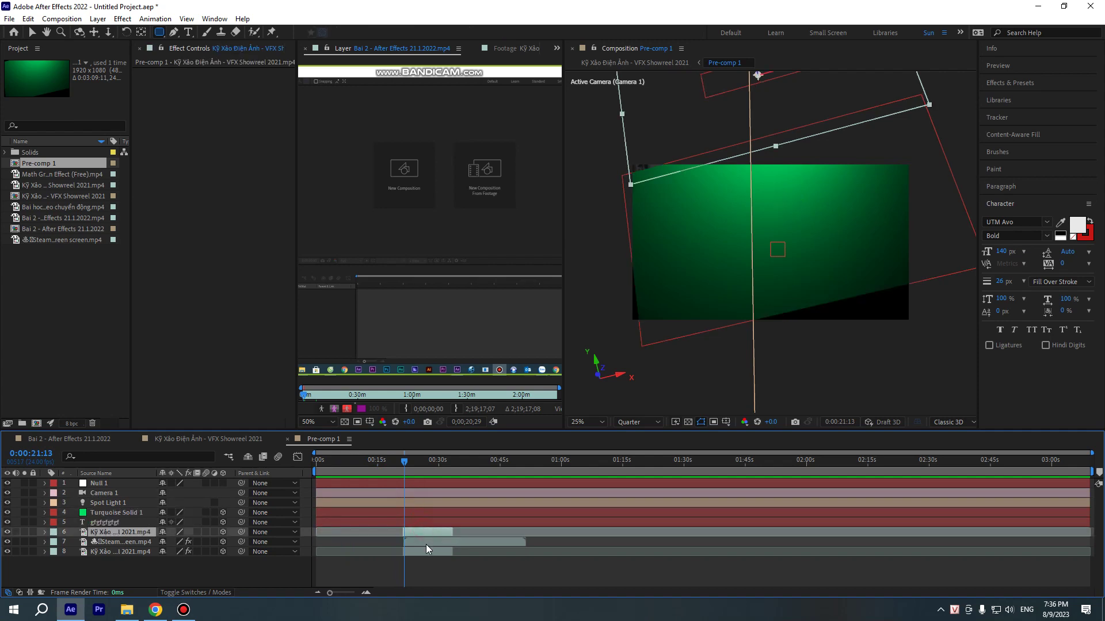
pyautogui.click(426, 543)
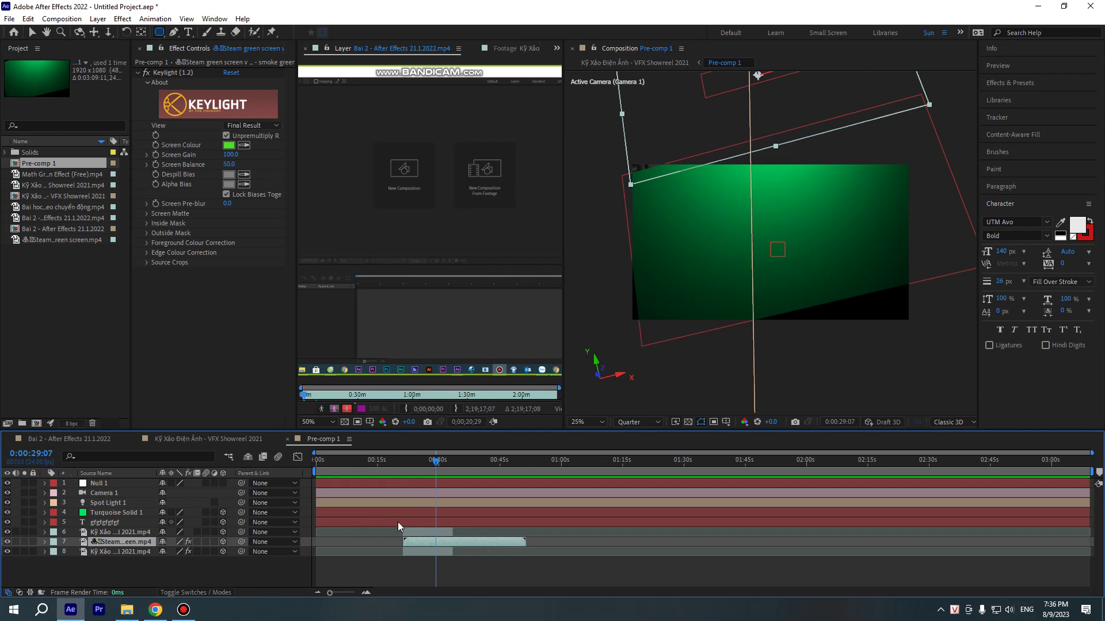
# Search for aedownloadpro in Chrome and open the aedownloadpro.com site
pyautogui.click(156, 613)
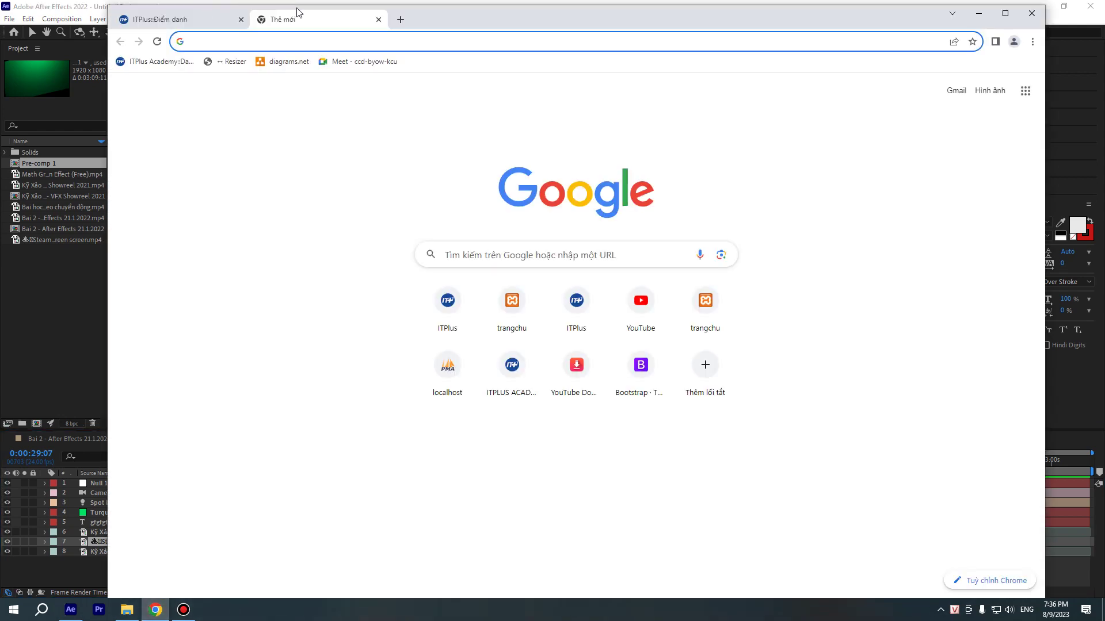
pyautogui.click(280, 39)
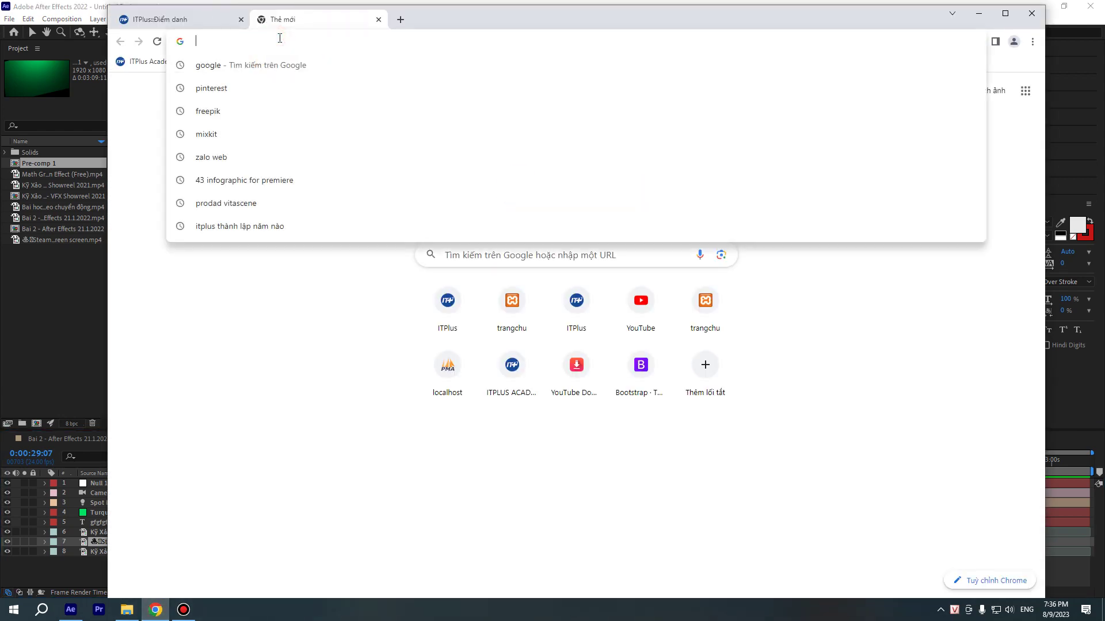
pyautogui.write('a')
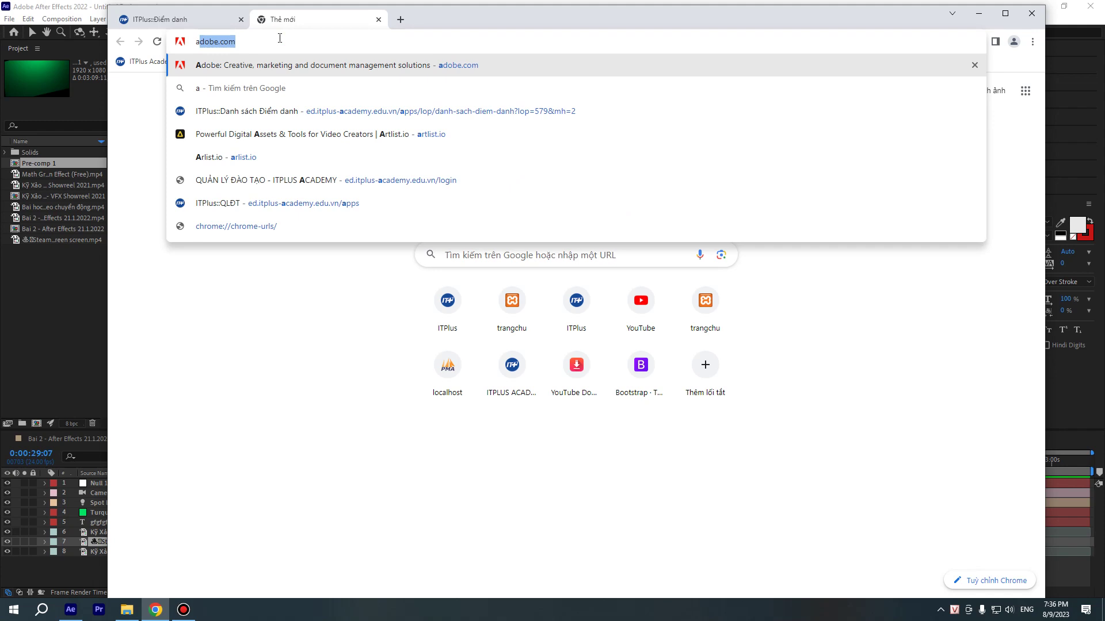
pyautogui.write('d')
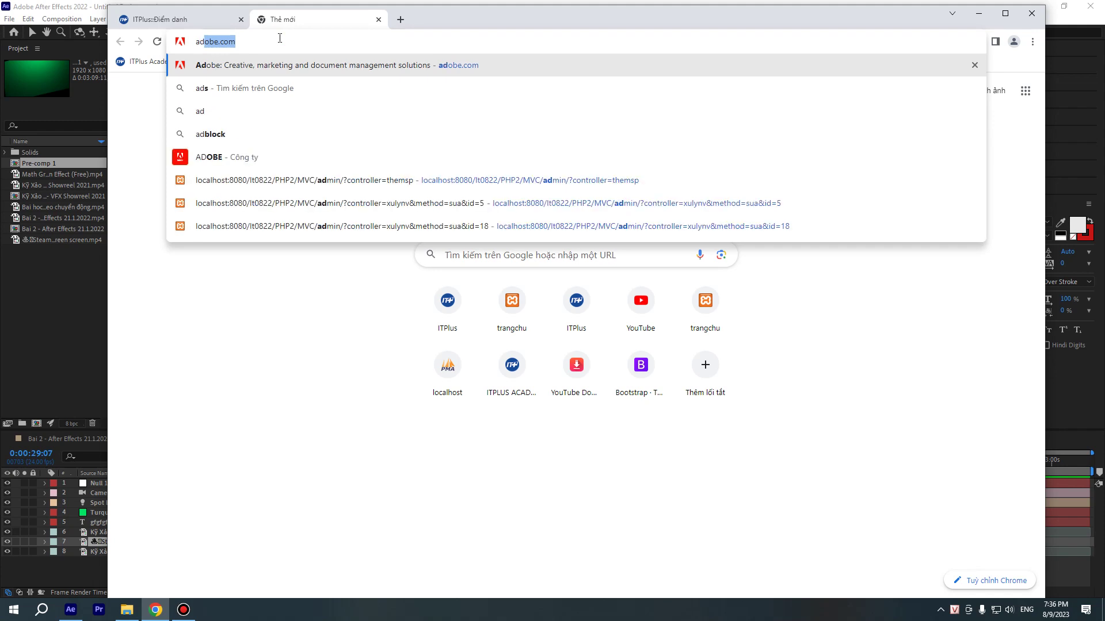
pyautogui.press('BackSpace')
pyautogui.press('BackSpace')
pyautogui.write('ed')
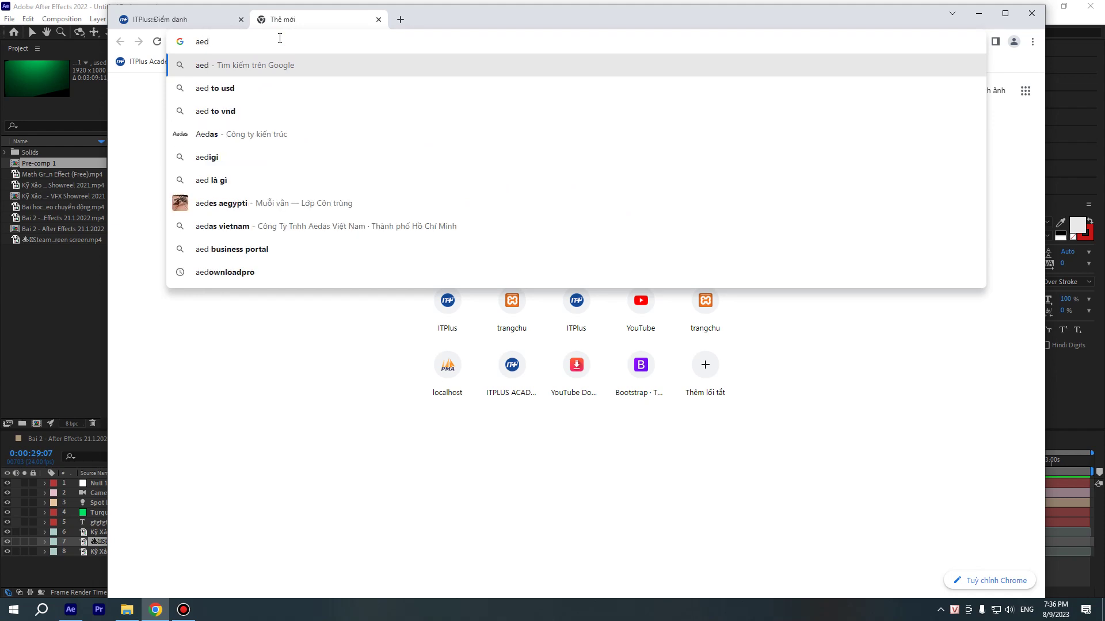
pyautogui.write('o')
pyautogui.press('Down')
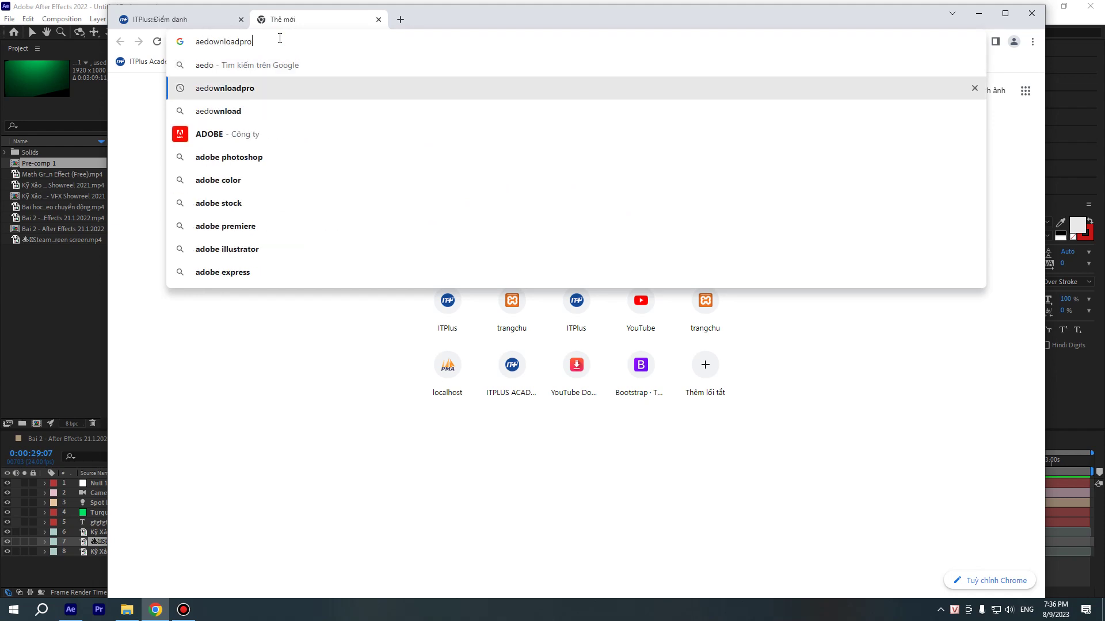
pyautogui.press('Return')
pyautogui.click(301, 222)
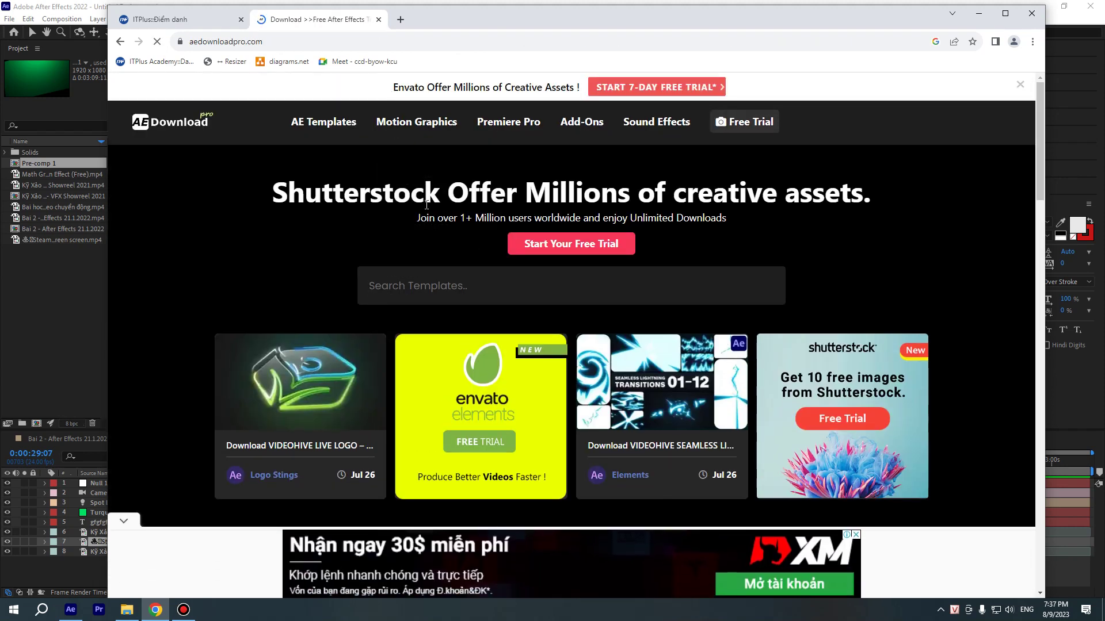
# Maximize the browser, open AE Templates > Logo Stings, and dismiss the advertisement popup
pyautogui.moveTo(426, 130)
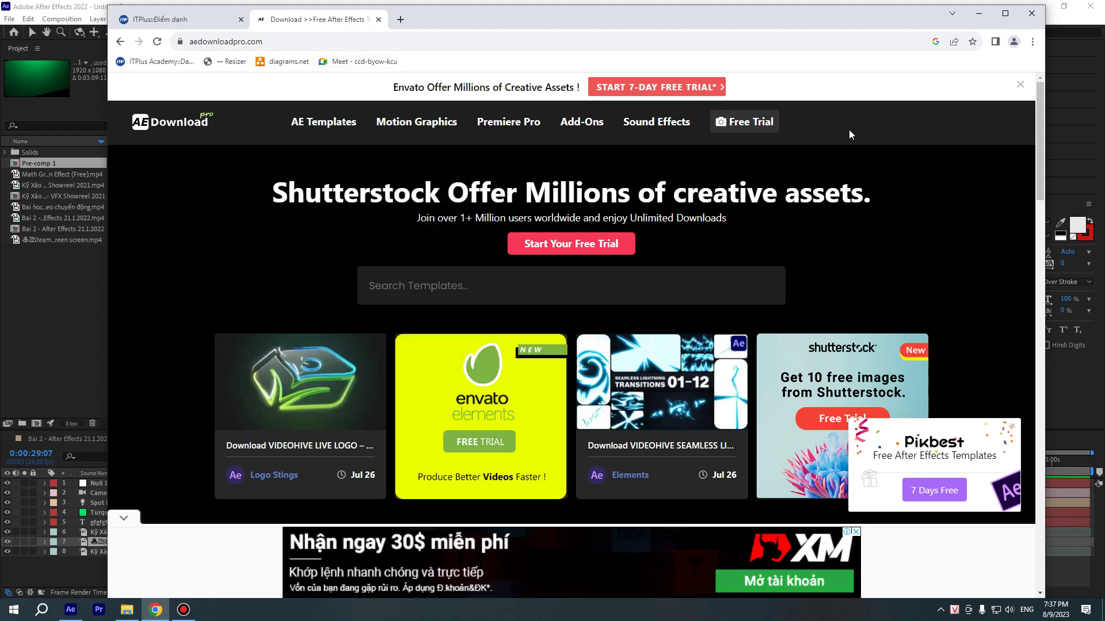
pyautogui.click(1006, 13)
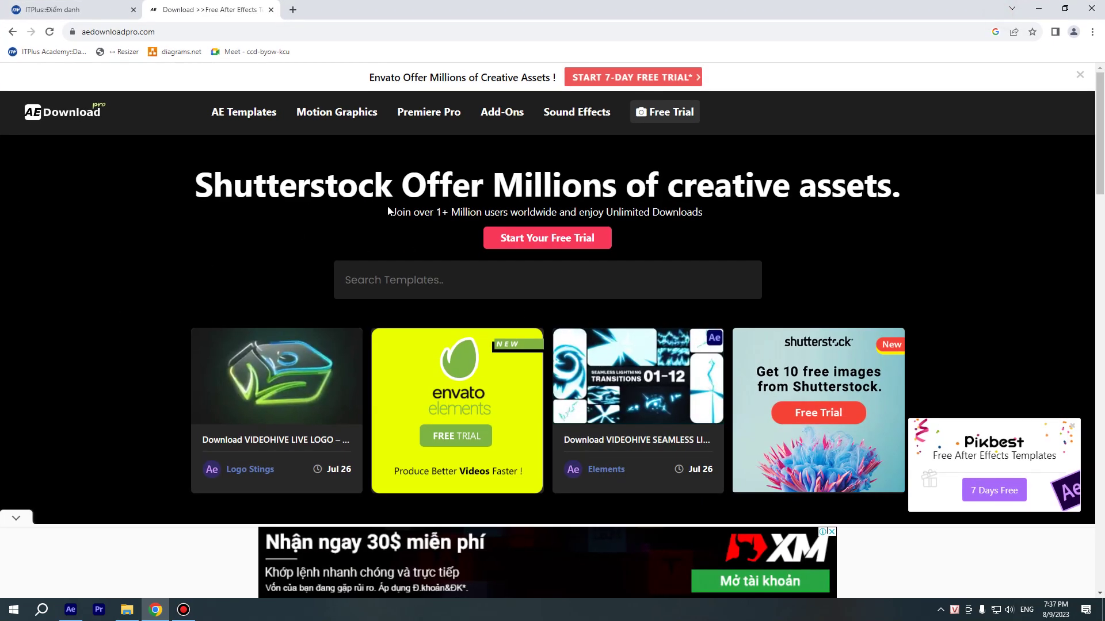
pyautogui.moveTo(222, 112)
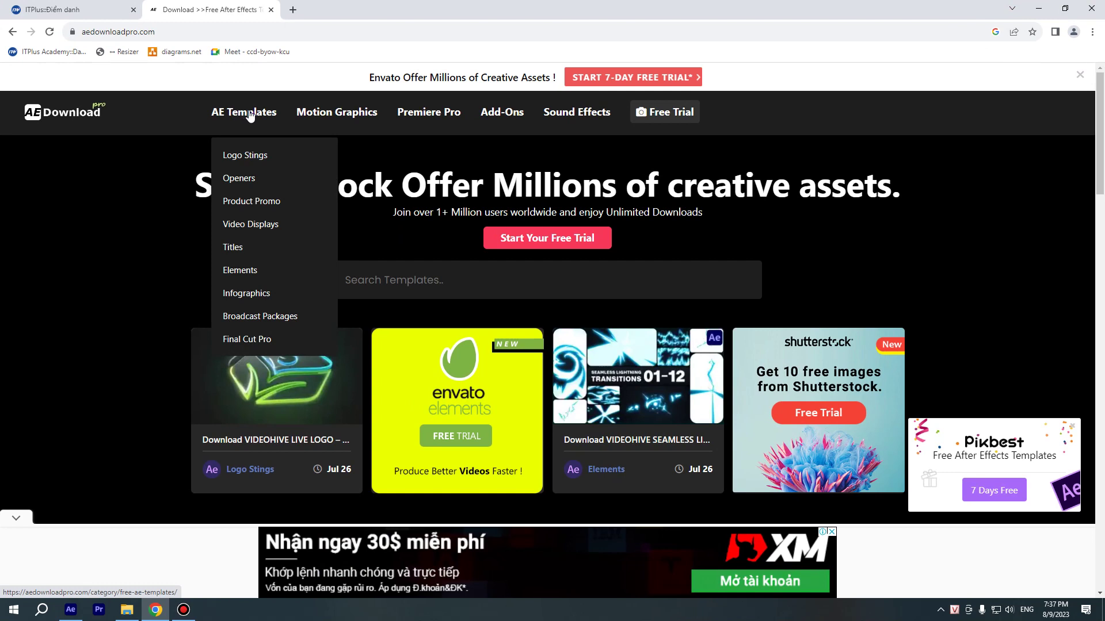
pyautogui.click(257, 156)
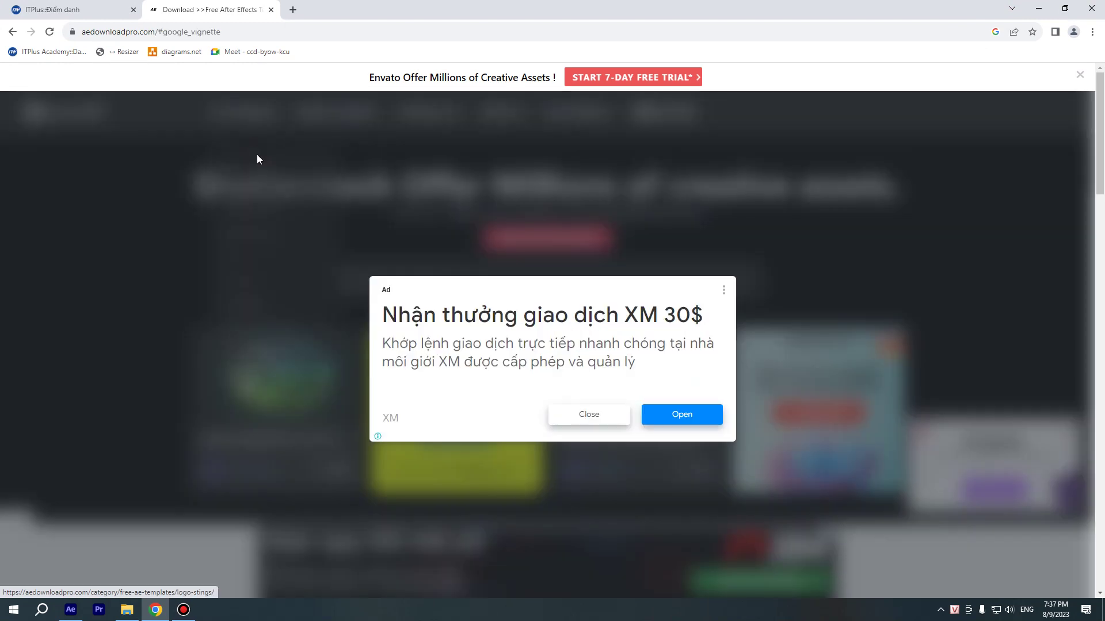
pyautogui.click(599, 422)
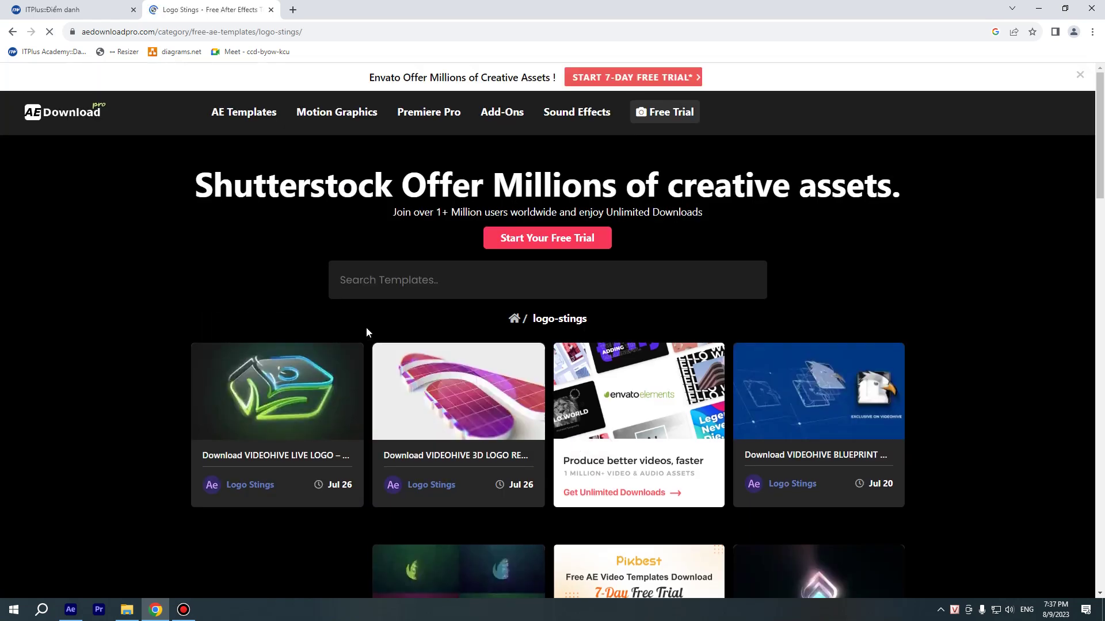
# Open the 3D Logo Reveal template page, play its preview video, and pause it
pyautogui.scroll(-2, 367, 332)
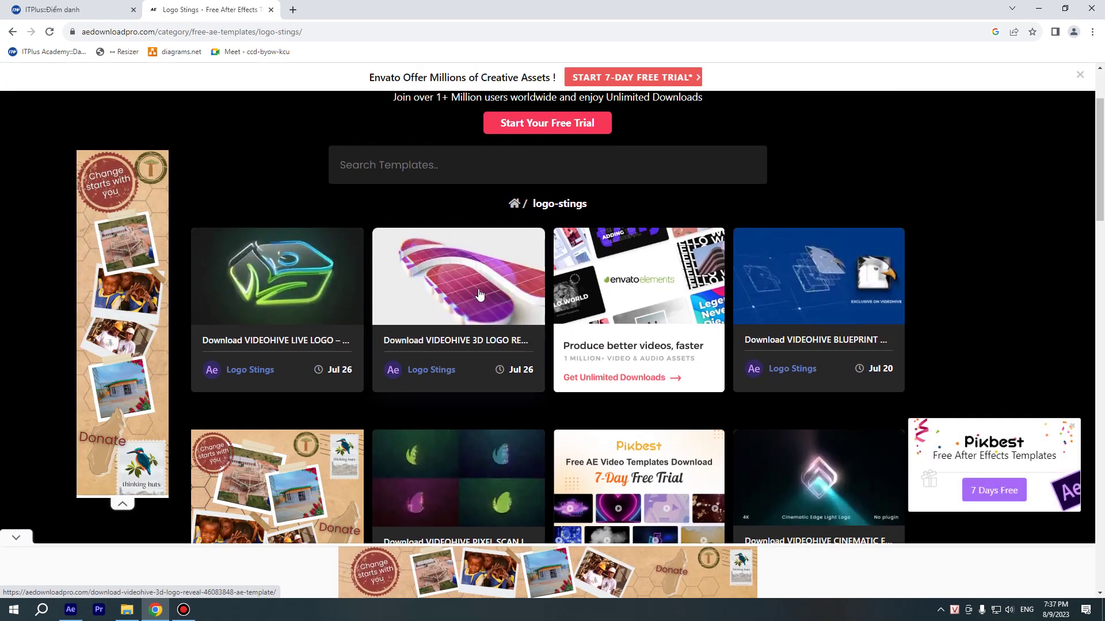
pyautogui.click(479, 294)
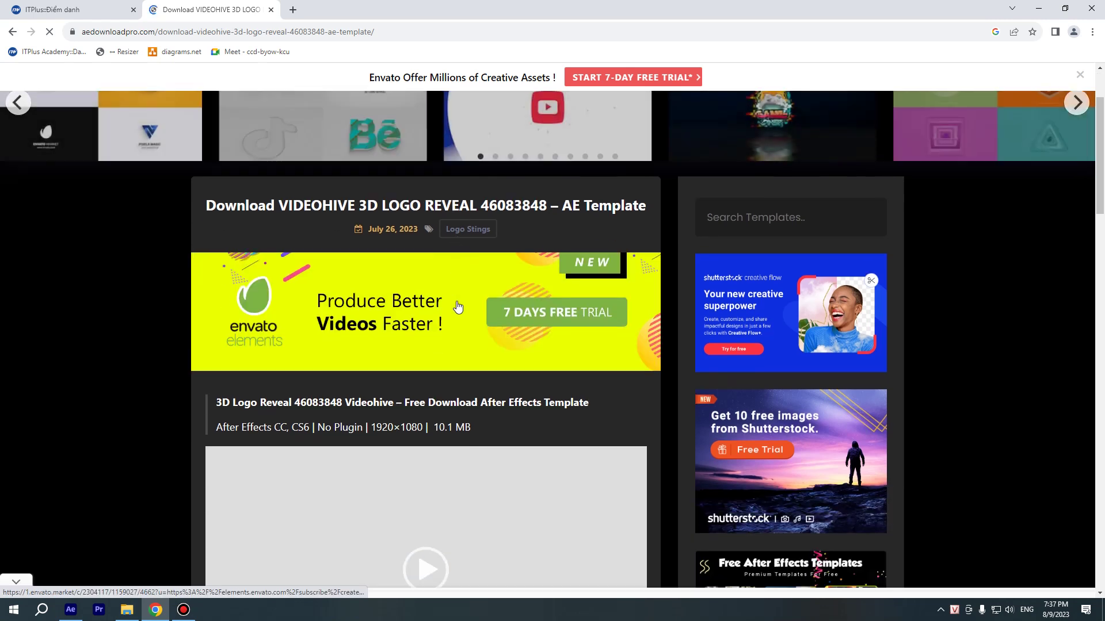
pyautogui.scroll(-3, 457, 308)
pyautogui.click(425, 397)
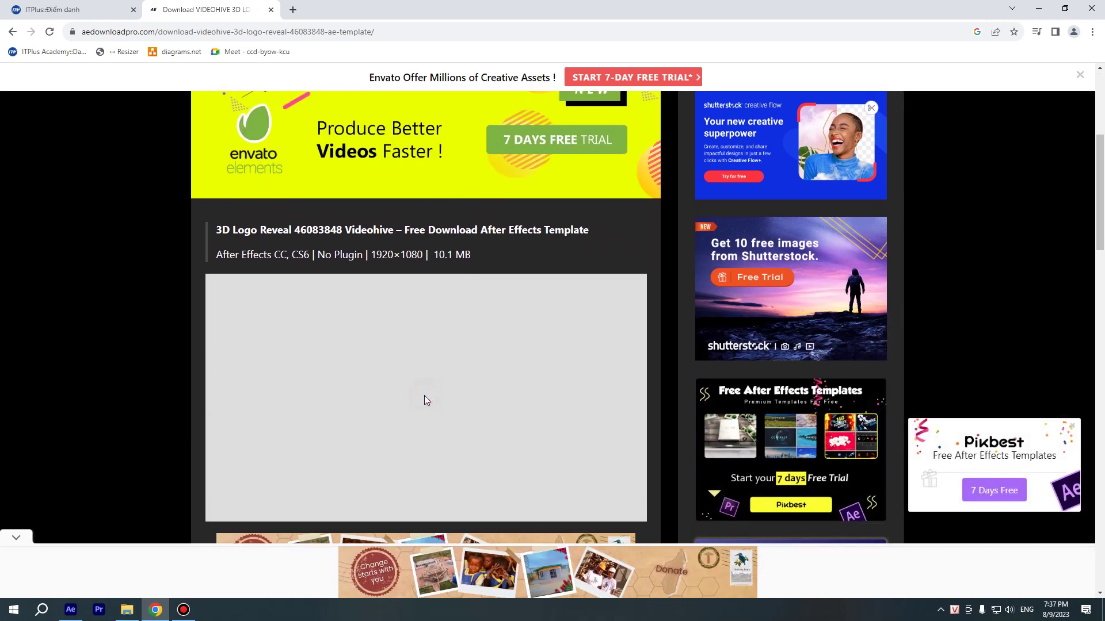
pyautogui.scroll(-1, 424, 396)
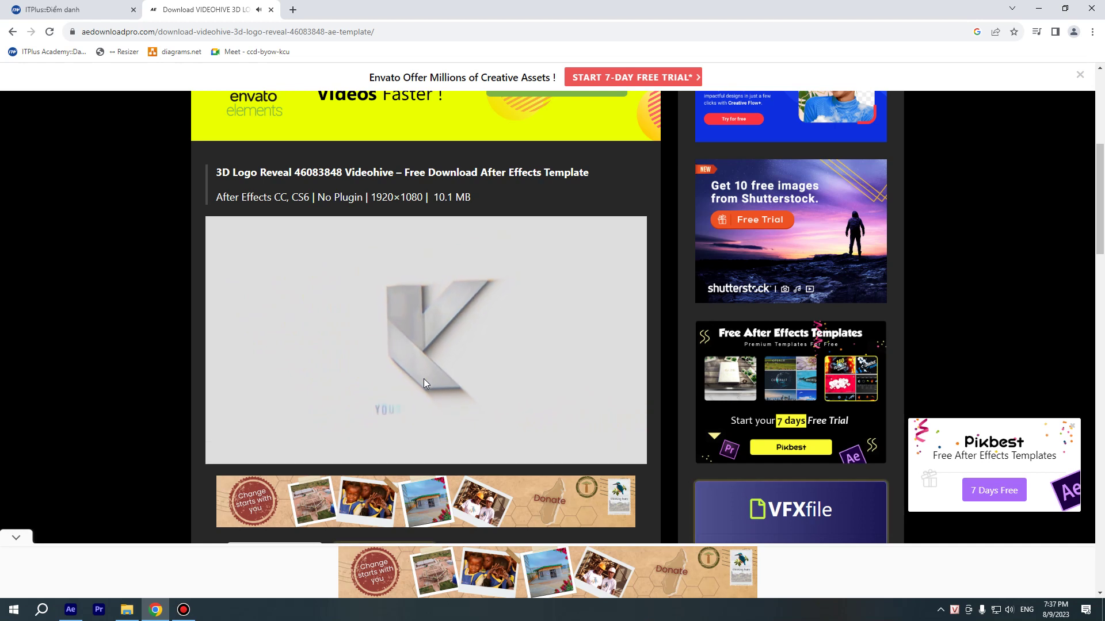
pyautogui.moveTo(386, 392)
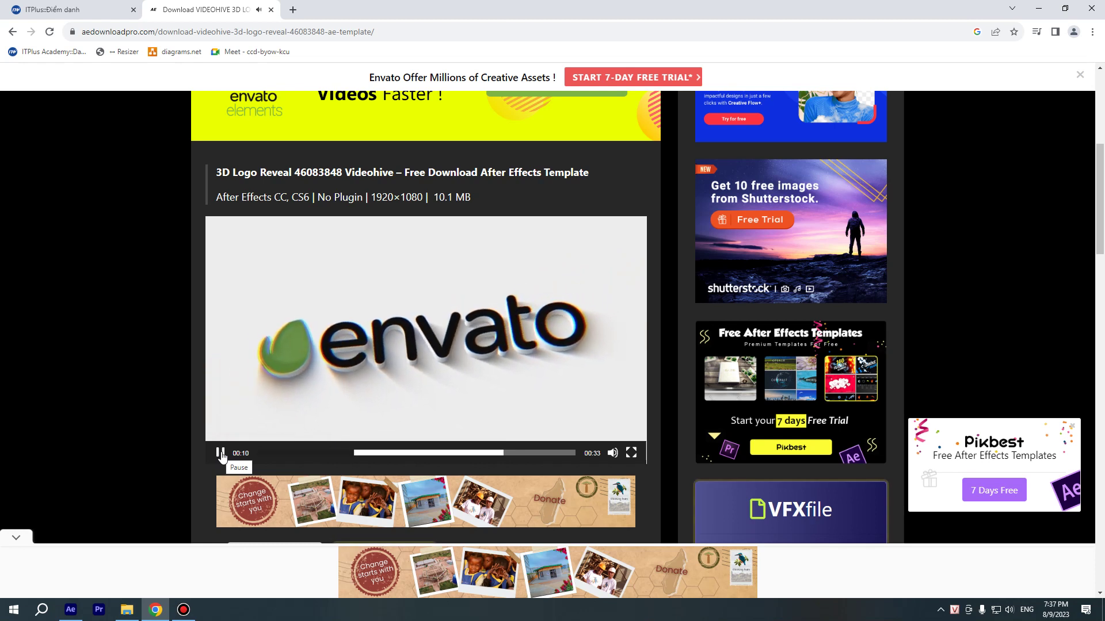
pyautogui.click(220, 453)
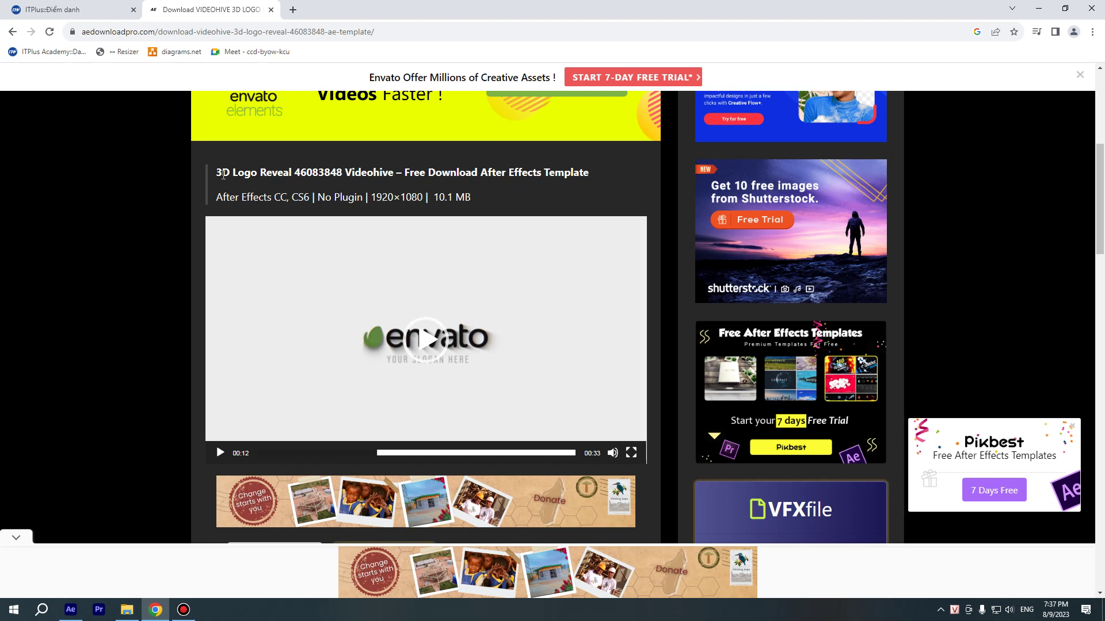
# Highlight the title and specs, replay and pause the preview, then scroll down the page
pyautogui.moveTo(222, 173); pyautogui.dragTo(495, 194)
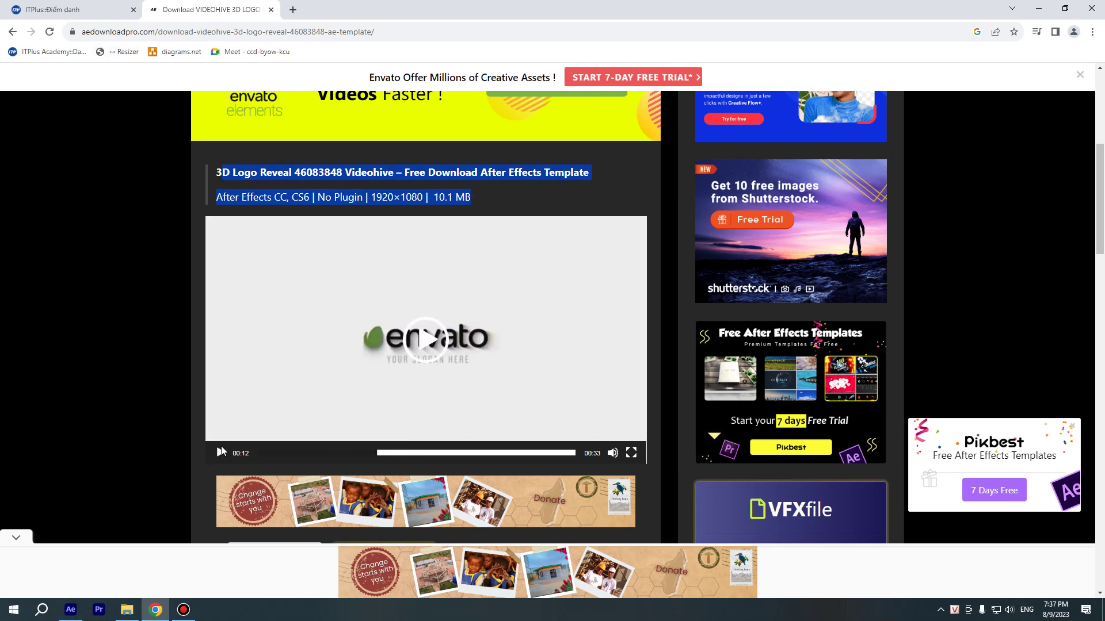
pyautogui.click(256, 430)
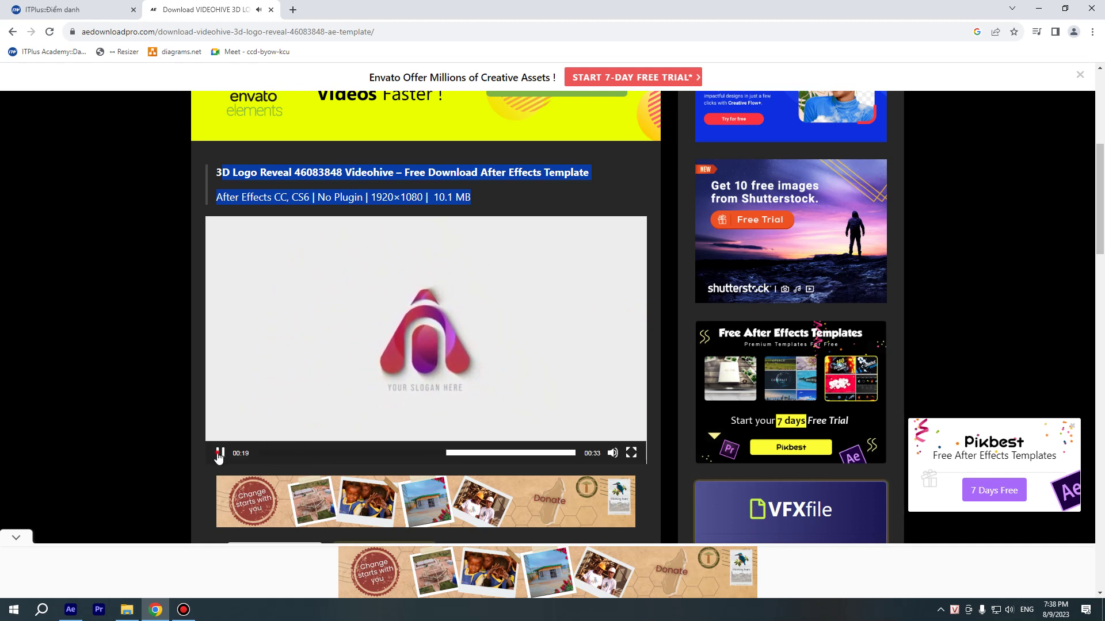
pyautogui.click(365, 257)
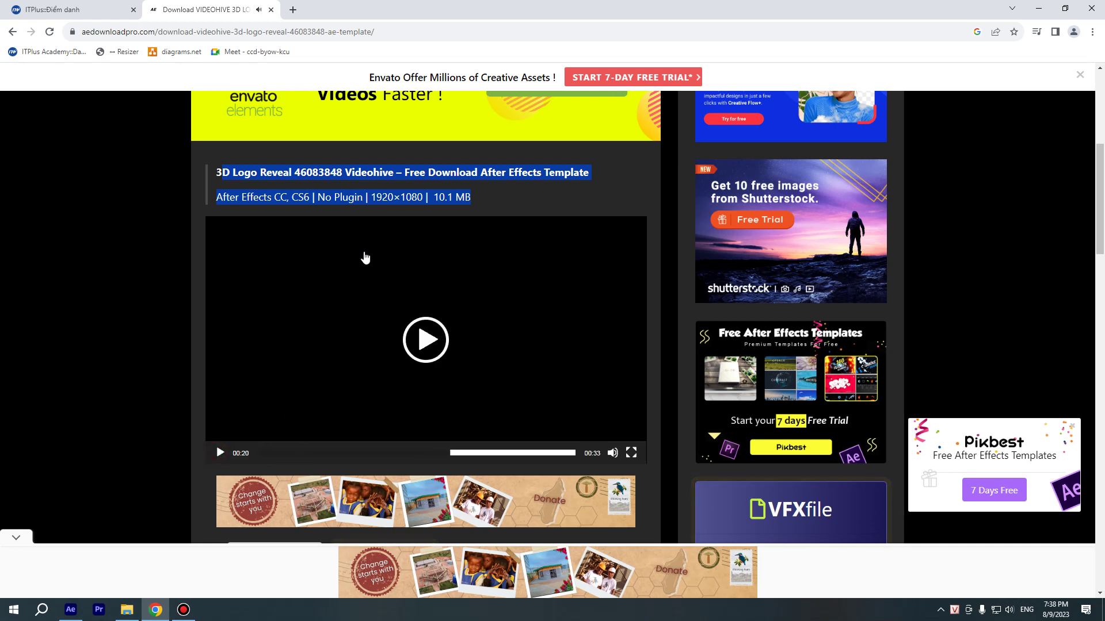
pyautogui.click(506, 193)
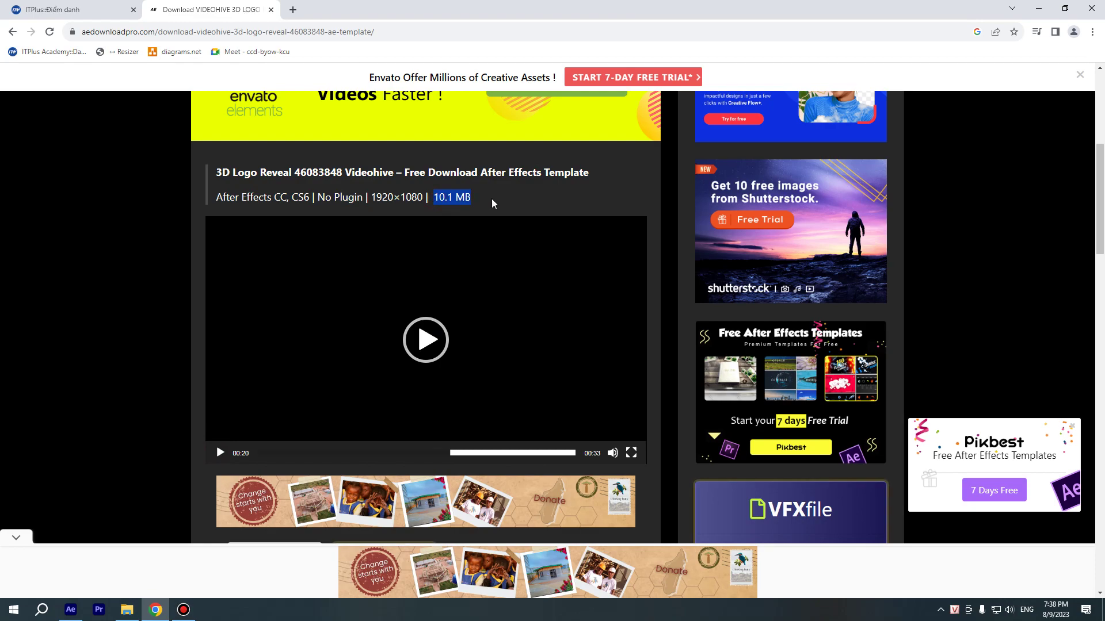
pyautogui.scroll(-1, 451, 227)
pyautogui.scroll(-5, 453, 222)
pyautogui.scroll(-6, 453, 222)
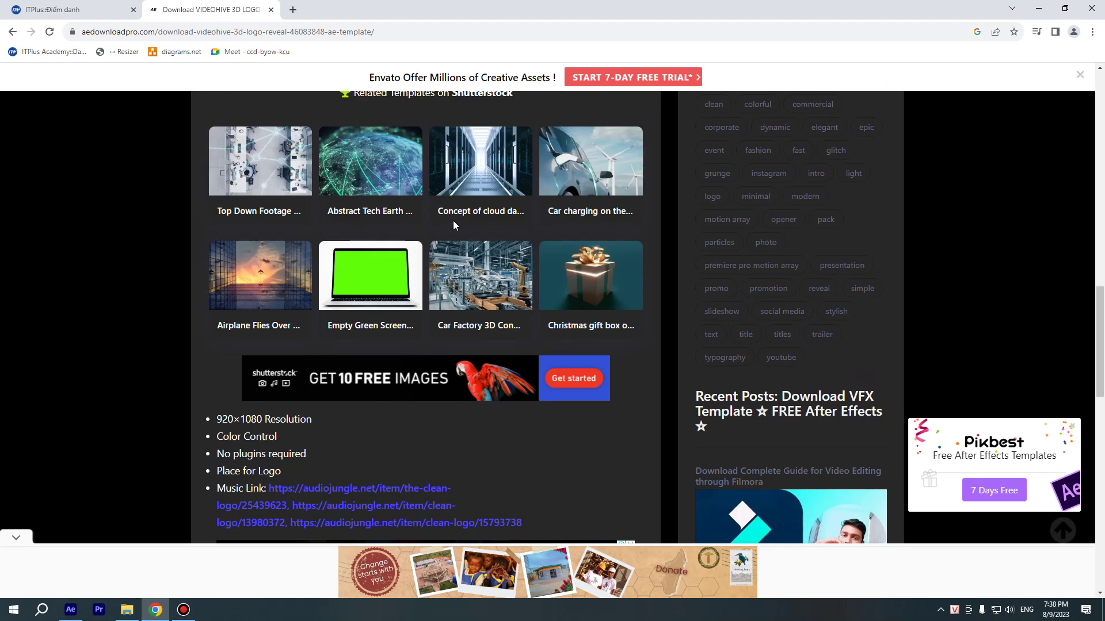
pyautogui.scroll(-3, 454, 220)
pyautogui.scroll(10, 453, 220)
# Go back to the Logo Stings listing and open the Infographics template category
pyautogui.click(12, 31)
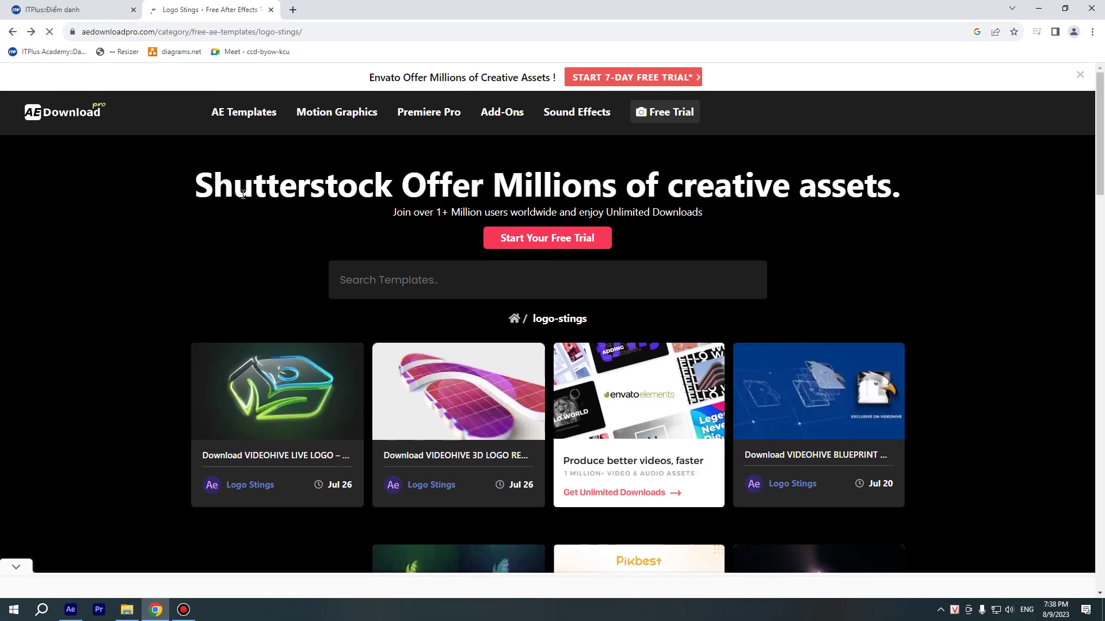
pyautogui.moveTo(241, 114)
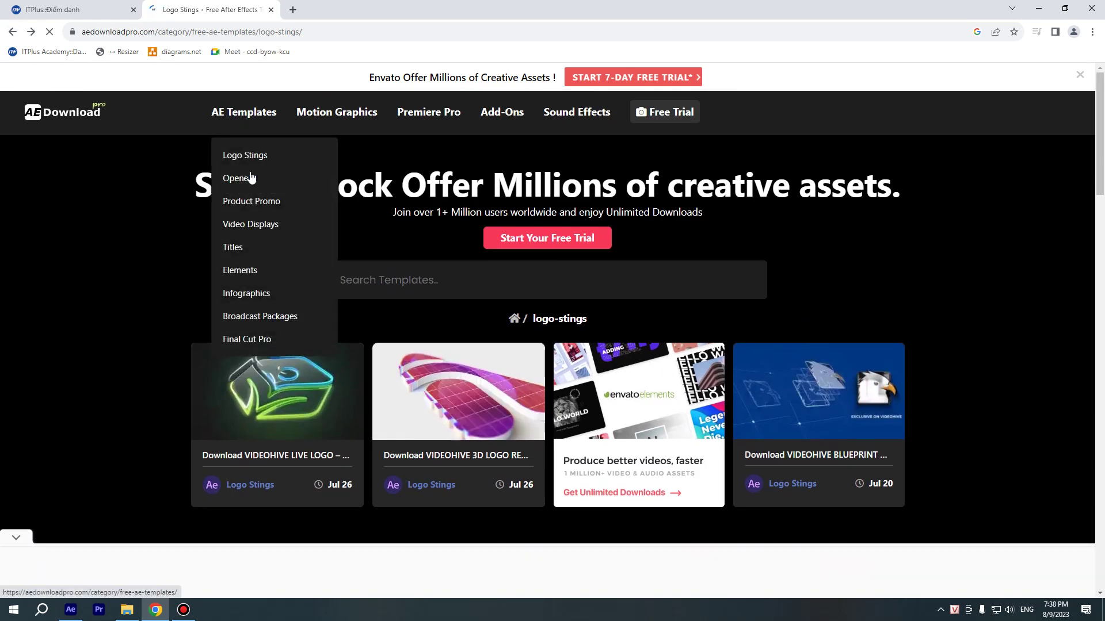
pyautogui.click(257, 293)
# Scroll down through the Infographics template listings and partway back up
pyautogui.scroll(-3, 271, 279)
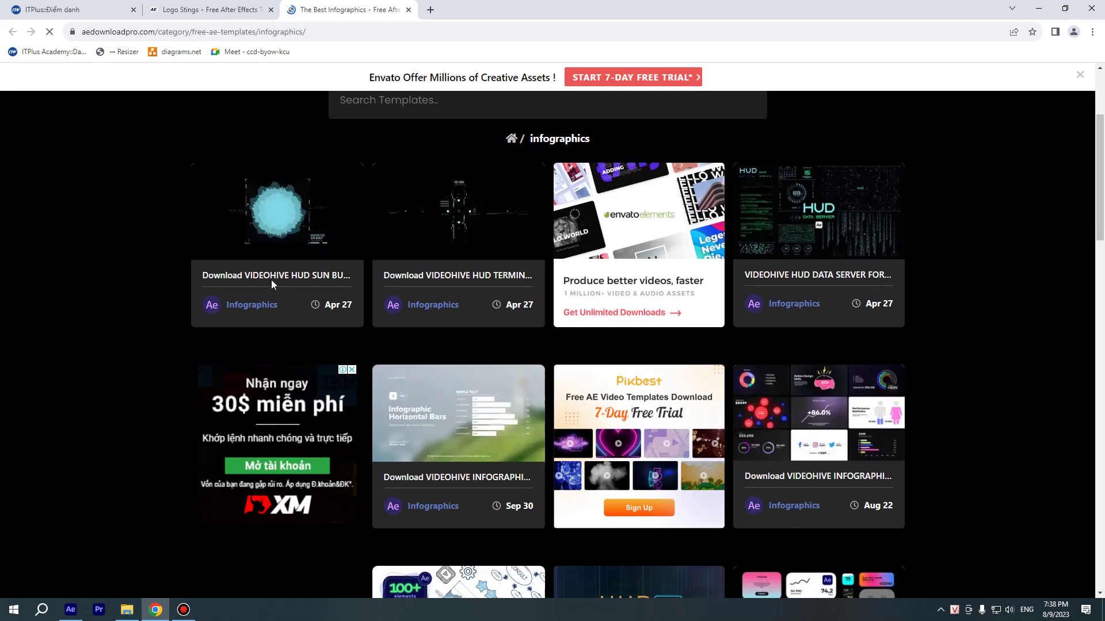
pyautogui.scroll(-3, 271, 280)
pyautogui.scroll(-3, 343, 287)
pyautogui.scroll(-6, 344, 288)
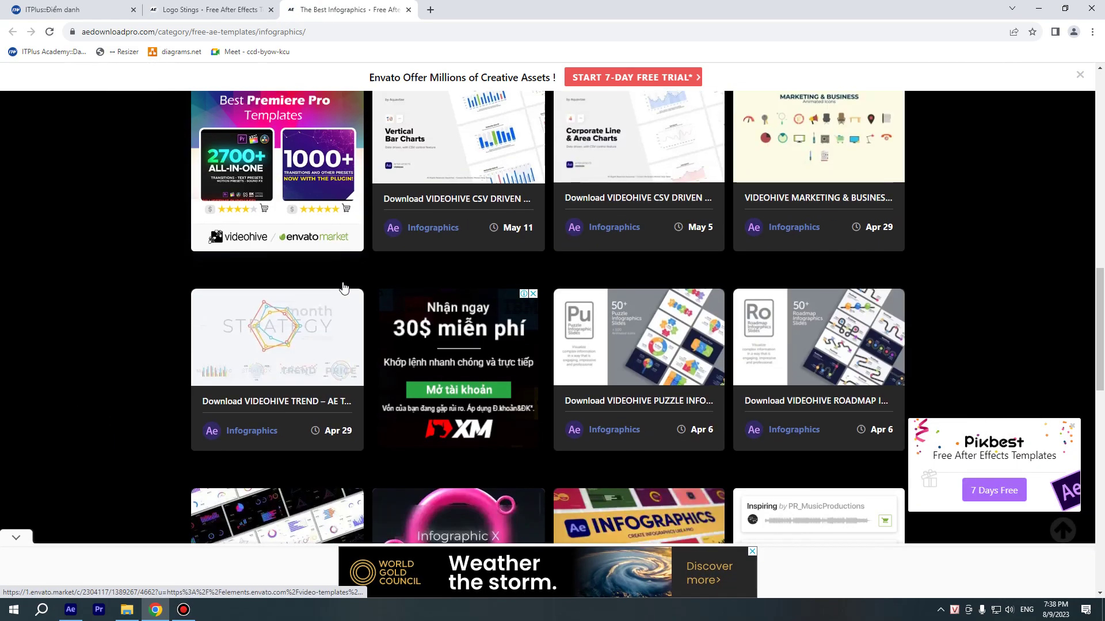
pyautogui.scroll(-3, 343, 287)
pyautogui.scroll(-2, 343, 287)
pyautogui.scroll(-3, 344, 287)
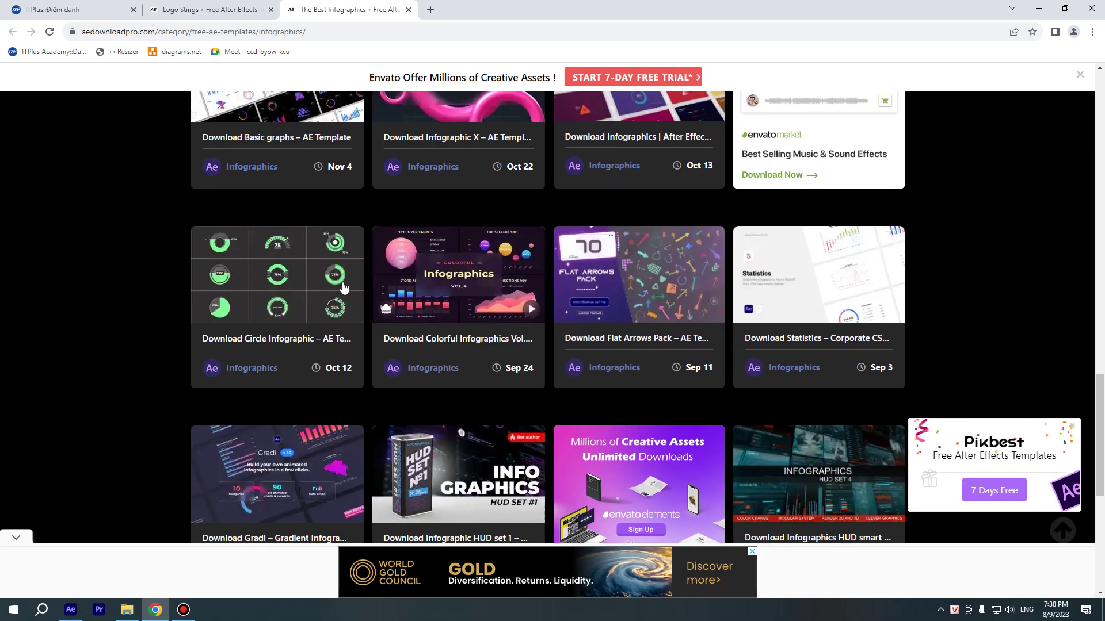
pyautogui.scroll(-2, 343, 287)
pyautogui.scroll(-1, 343, 288)
pyautogui.scroll(-3, 344, 287)
pyautogui.scroll(-1, 343, 287)
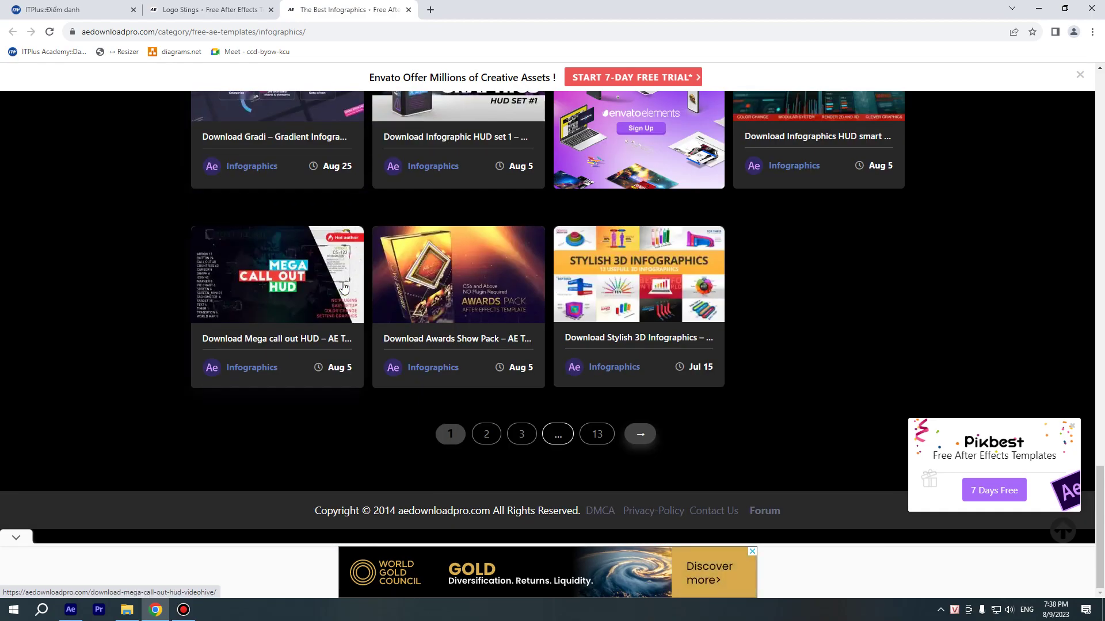
pyautogui.scroll(-5, 295, 275)
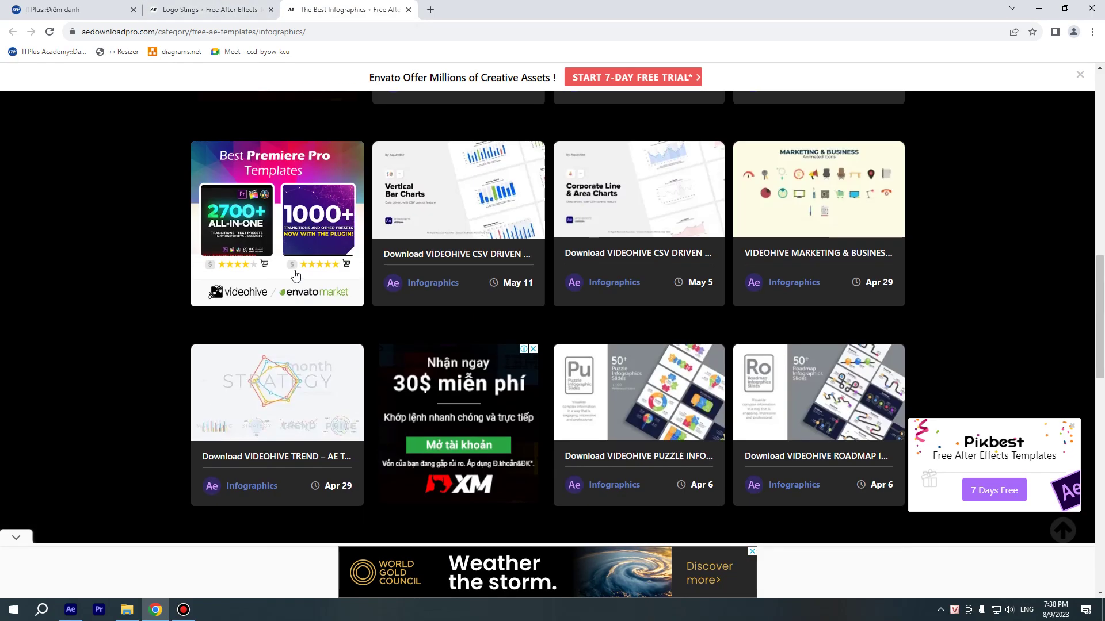
pyautogui.scroll(3, 295, 275)
pyautogui.scroll(3, 288, 264)
pyautogui.scroll(3, 285, 254)
pyautogui.scroll(3, 280, 242)
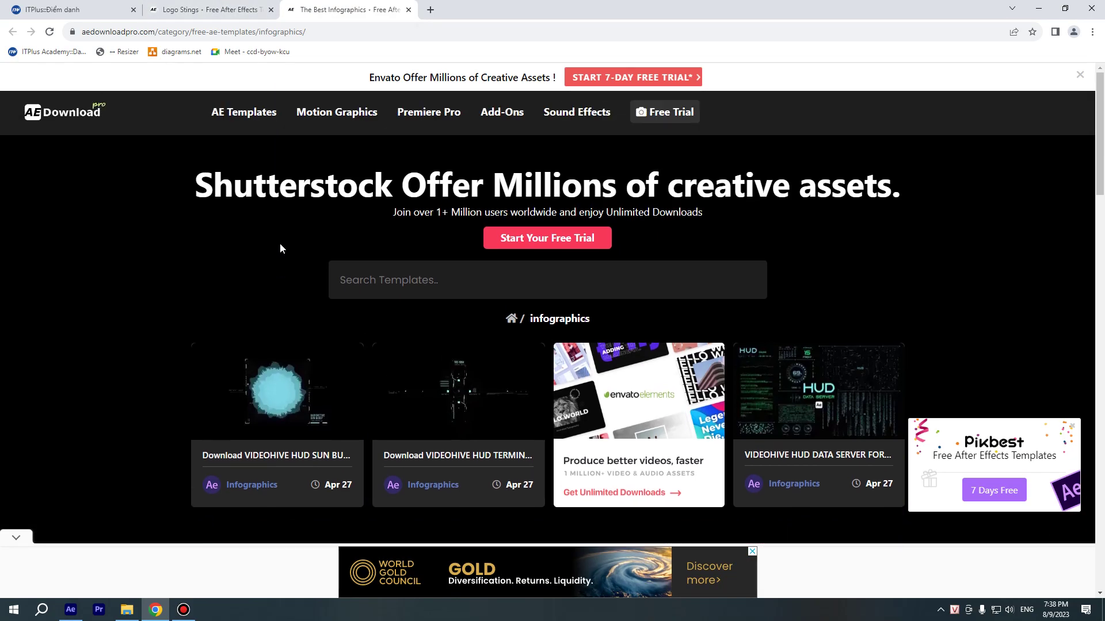
pyautogui.moveTo(254, 131)
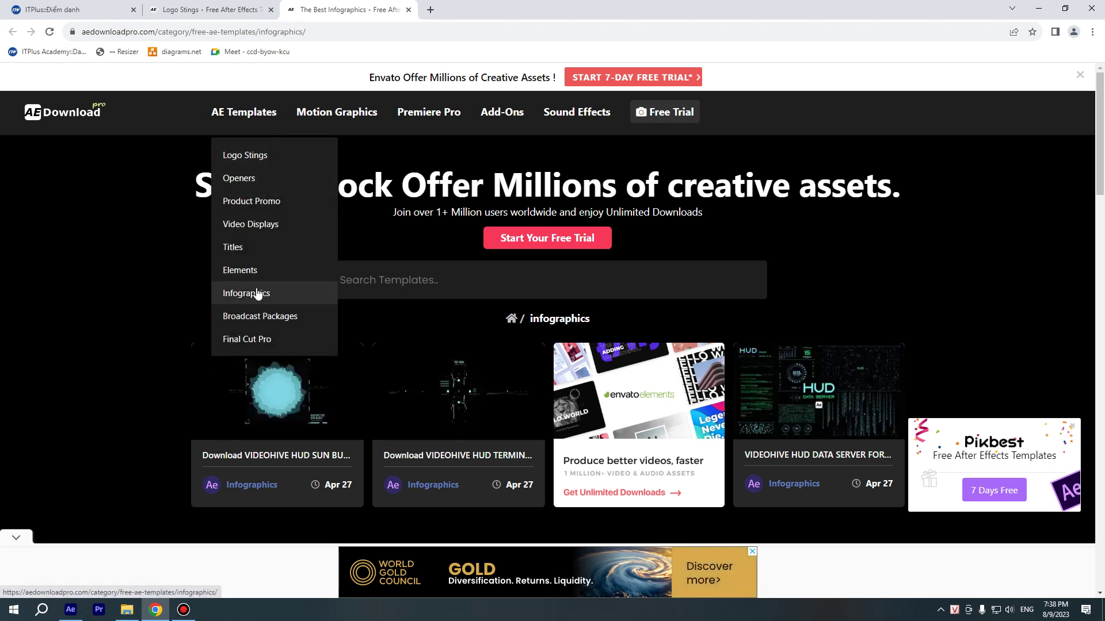
# Open the Video Displays category, scroll its grid, and open the Natural Time Line template
pyautogui.click(246, 256)
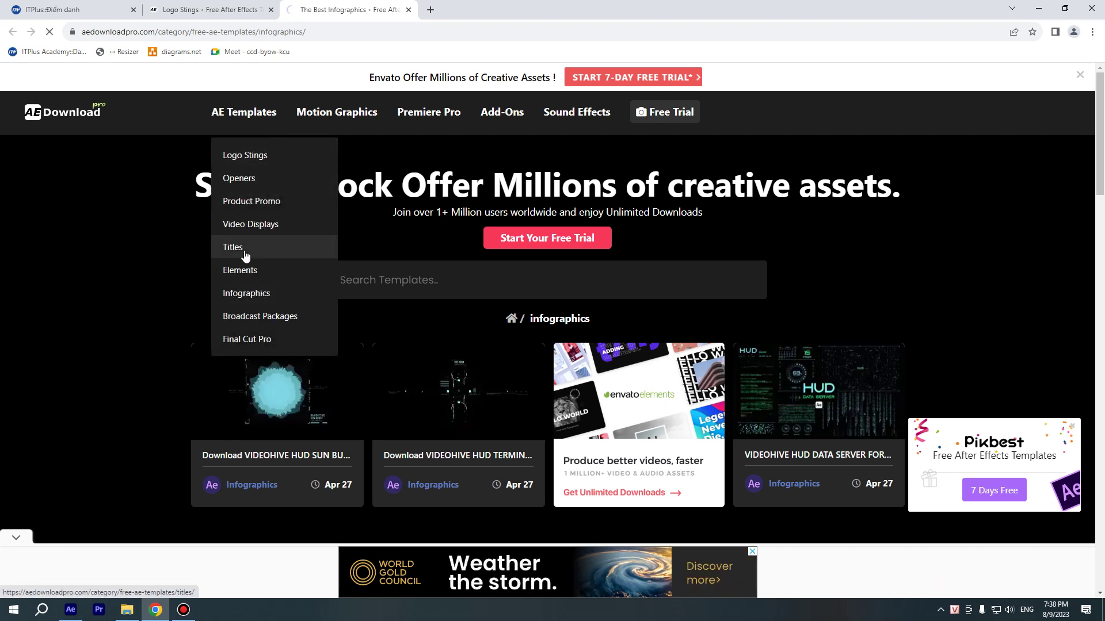
pyautogui.scroll(-3, 243, 253)
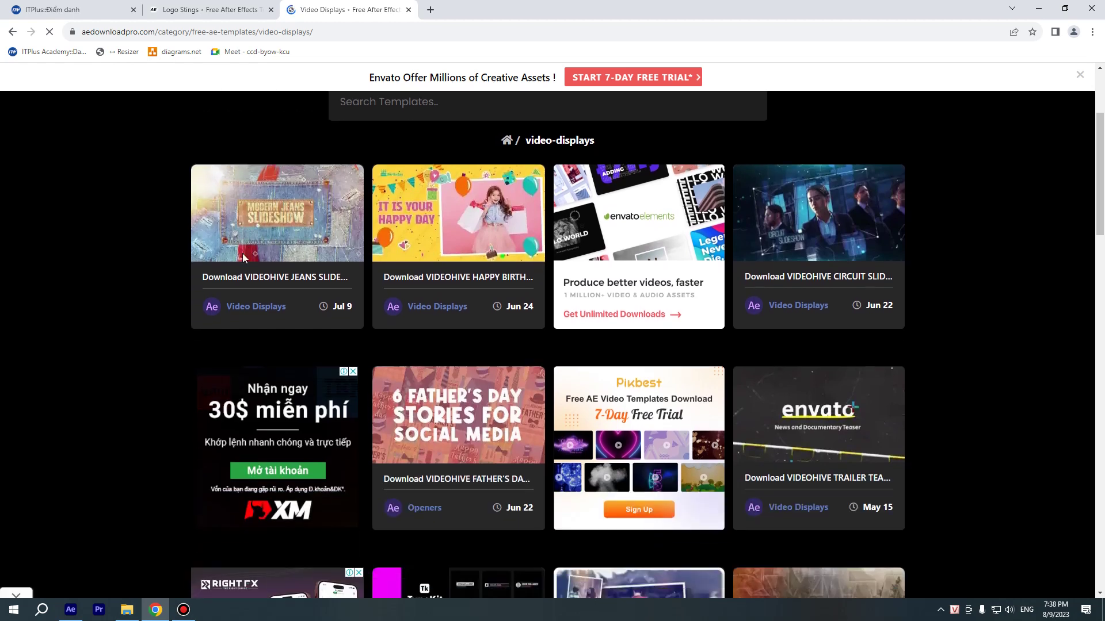
pyautogui.scroll(-2, 243, 253)
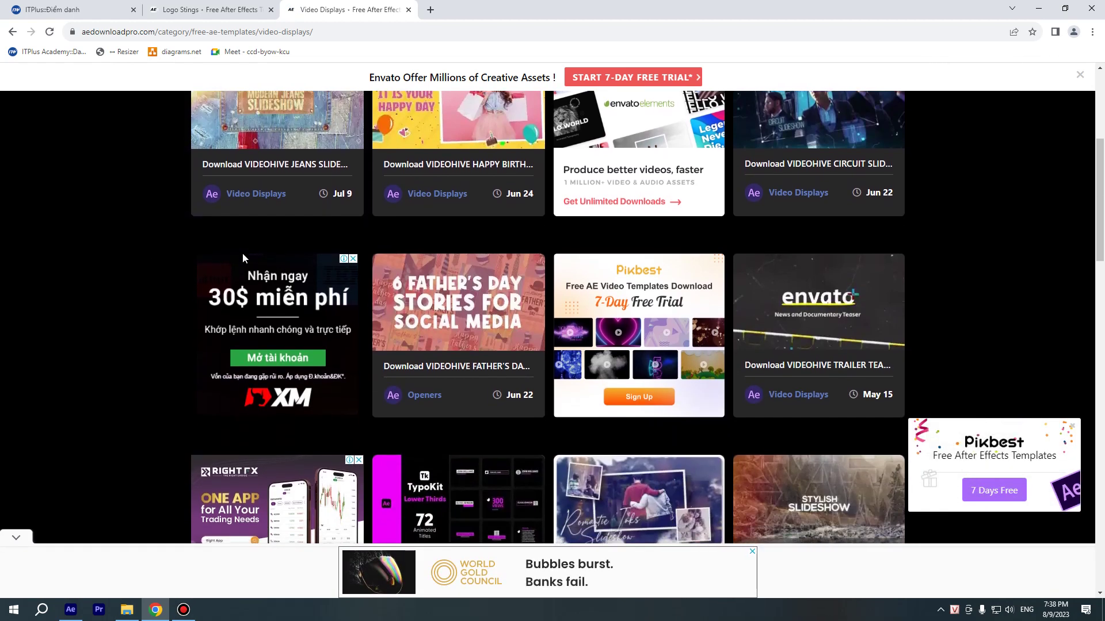
pyautogui.scroll(-3, 243, 254)
pyautogui.scroll(-1, 243, 254)
pyautogui.scroll(-1, 243, 254)
pyautogui.scroll(-1, 242, 254)
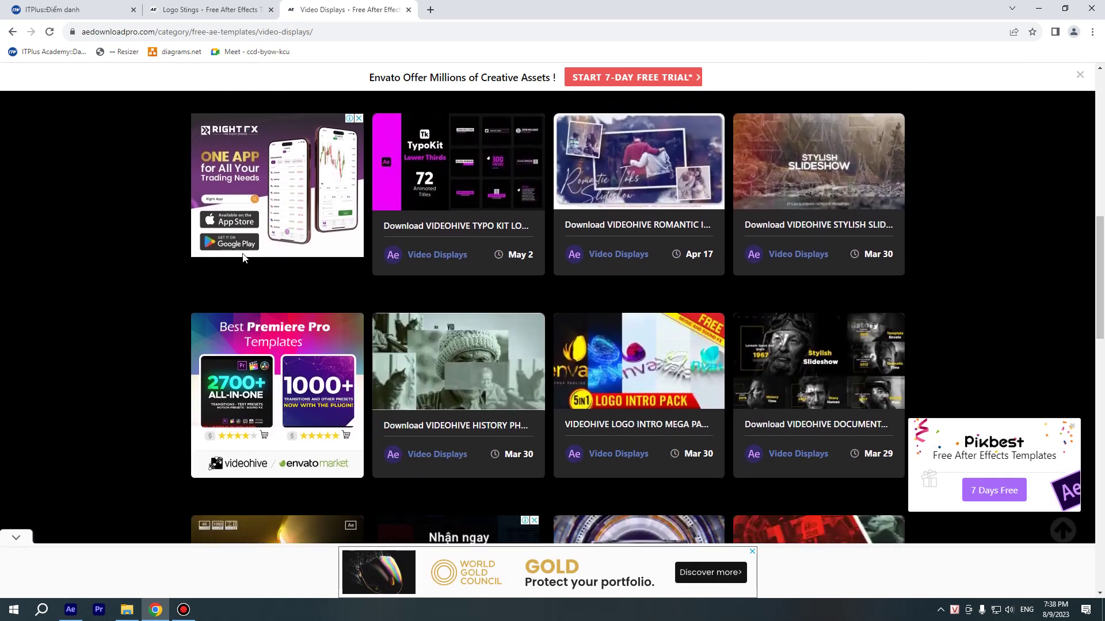
pyautogui.scroll(-3, 243, 257)
pyautogui.scroll(-3, 242, 257)
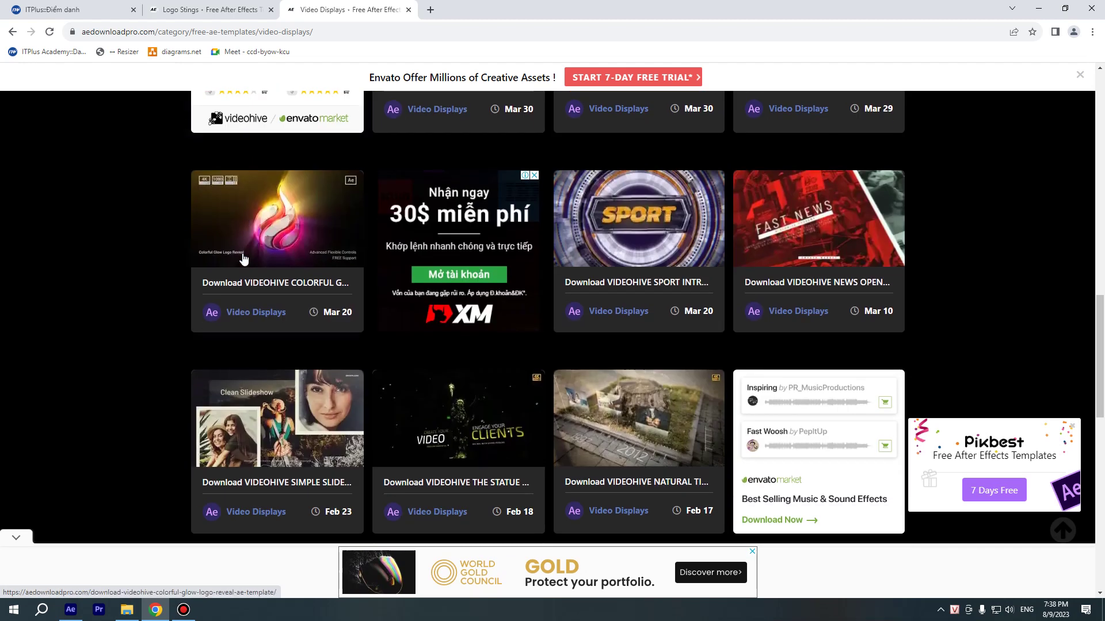
pyautogui.scroll(-1, 243, 259)
pyautogui.scroll(-2, 613, 349)
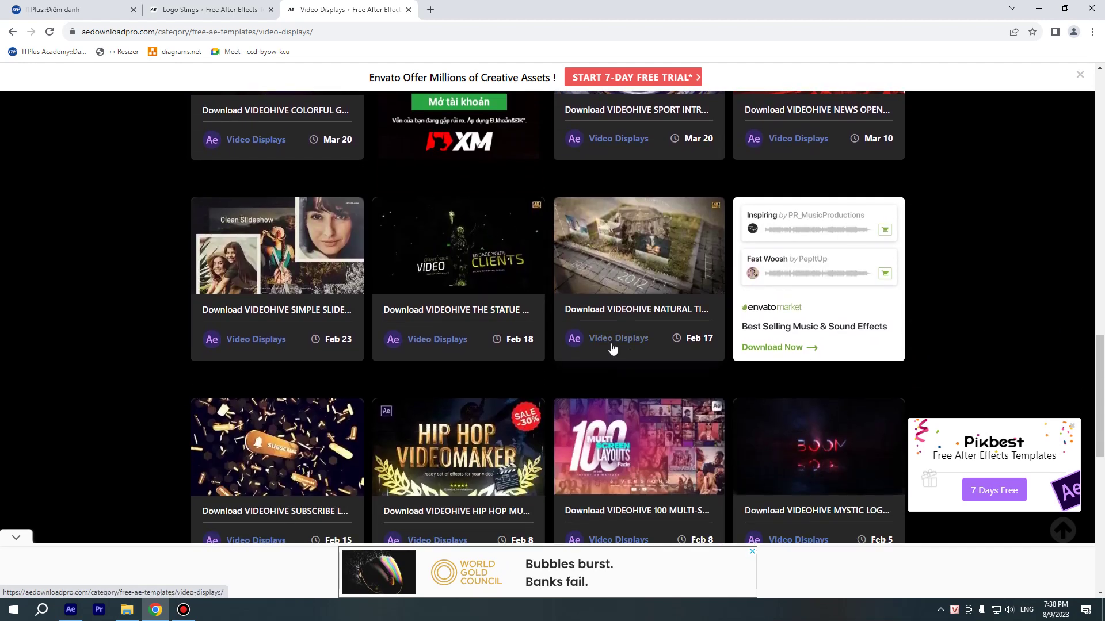
pyautogui.scroll(-4, 623, 290)
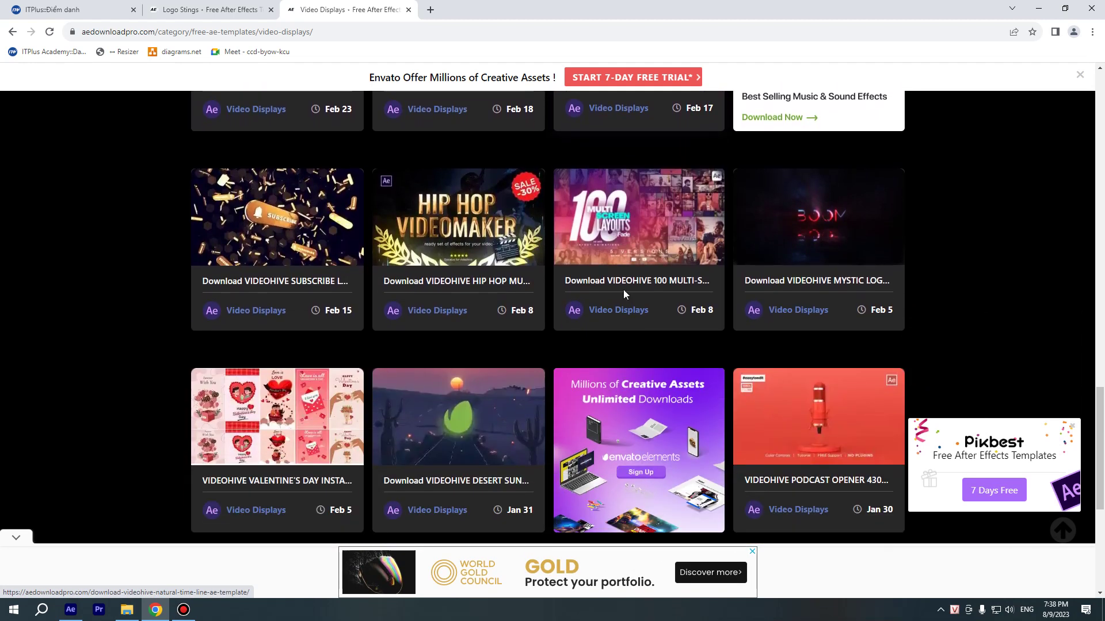
pyautogui.scroll(4, 623, 289)
pyautogui.click(625, 310)
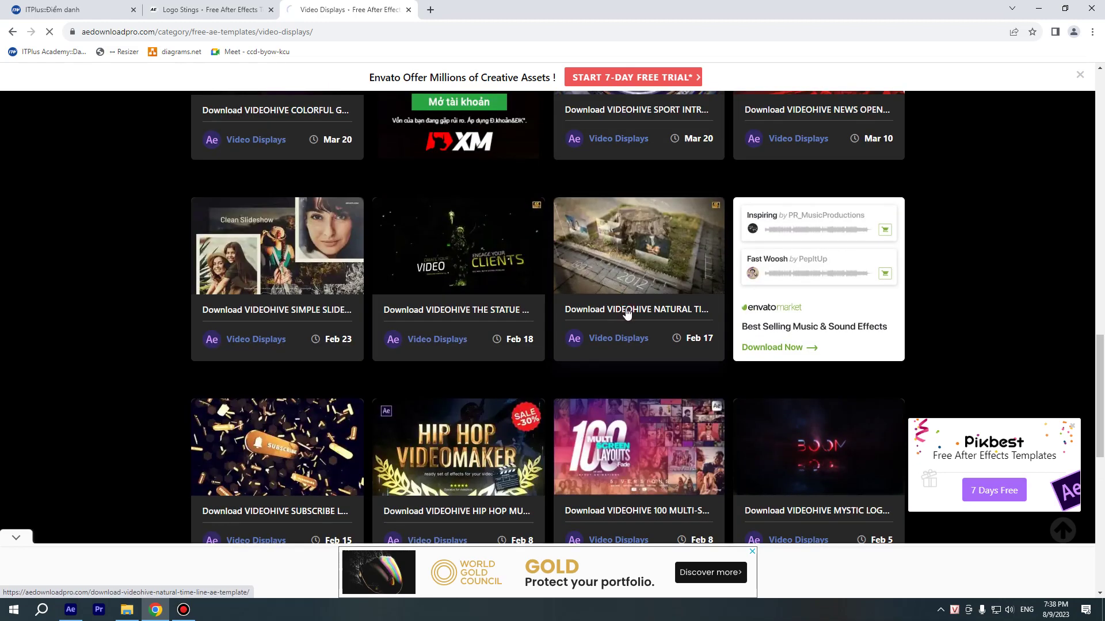
# Play the Natural Time Line preview video and pause it at 00:06
pyautogui.scroll(-2, 544, 343)
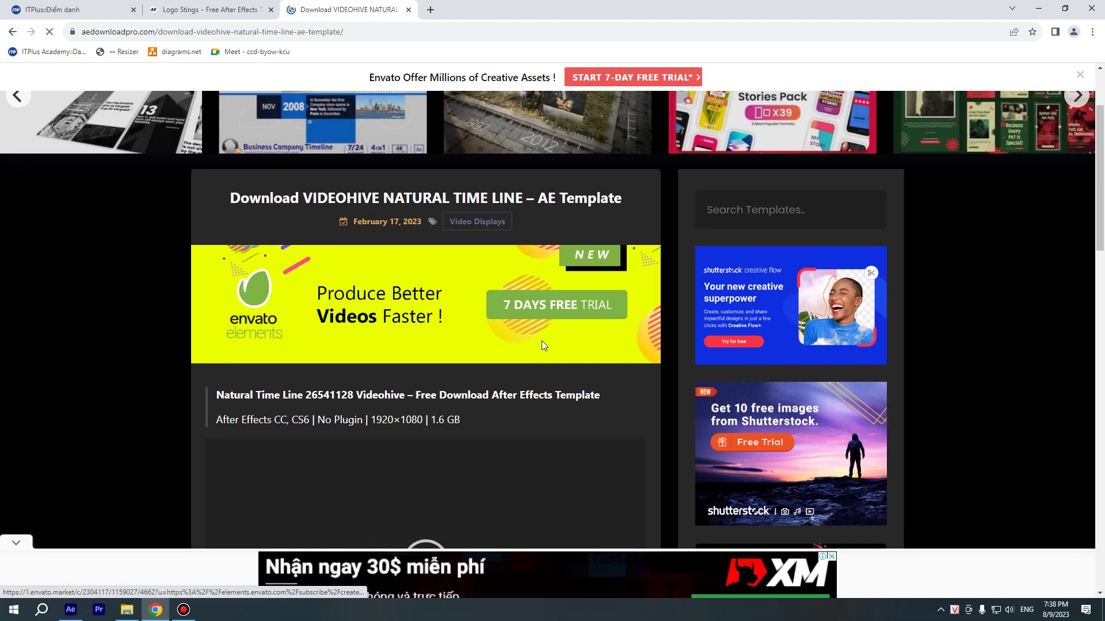
pyautogui.scroll(-4, 543, 344)
pyautogui.click(427, 339)
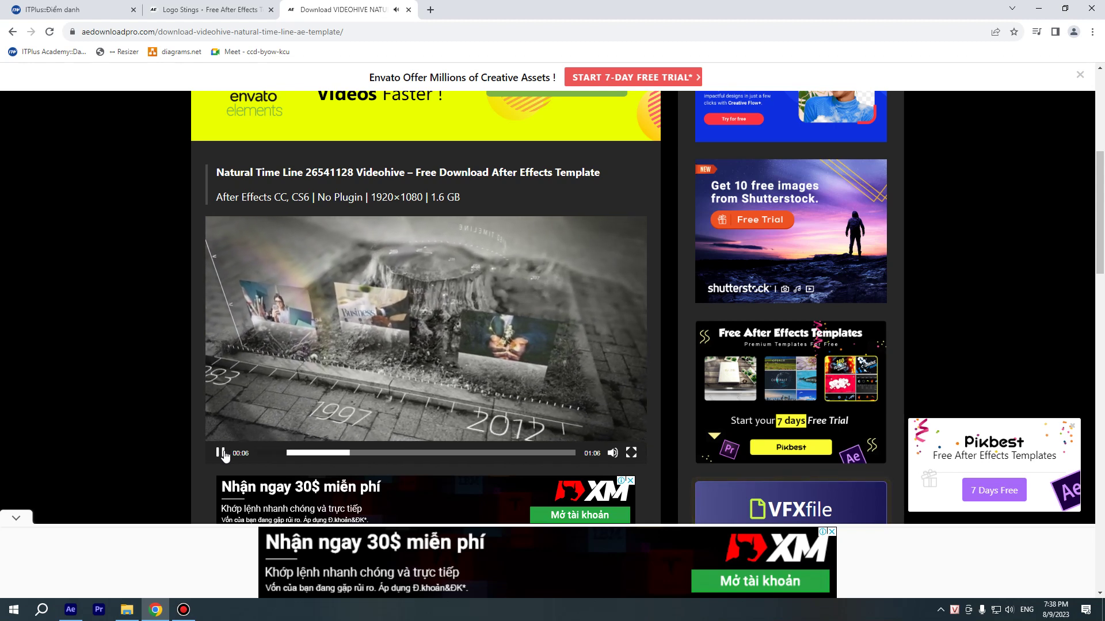
pyautogui.click(225, 332)
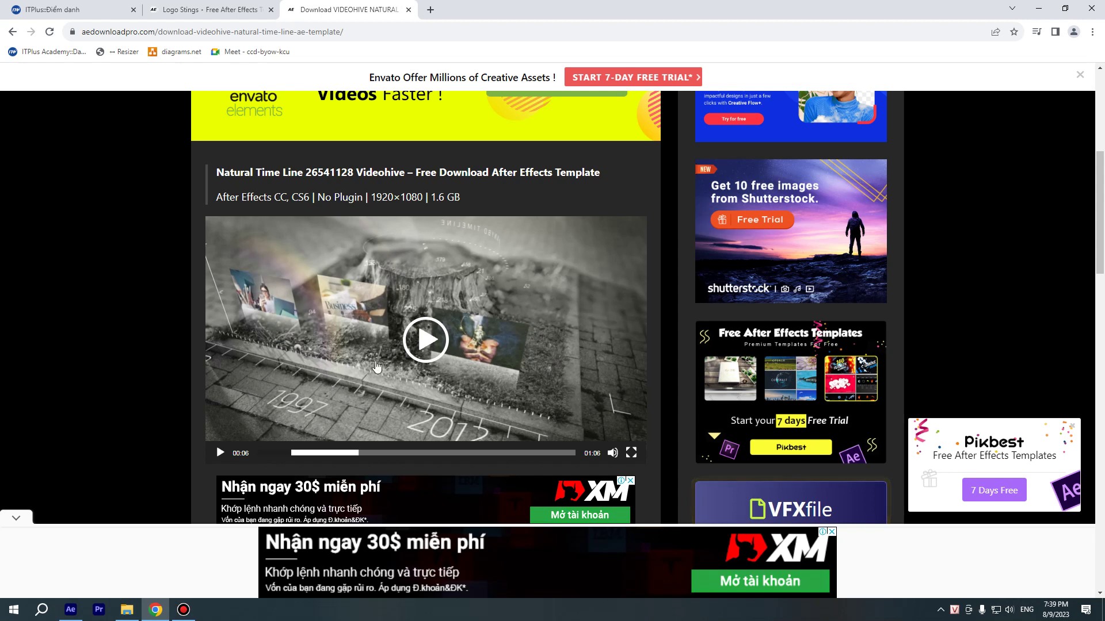
# Mark the 1.6 GB file size, then switch back to the Logo Stings tab and scroll
pyautogui.moveTo(433, 196); pyautogui.dragTo(477, 199)
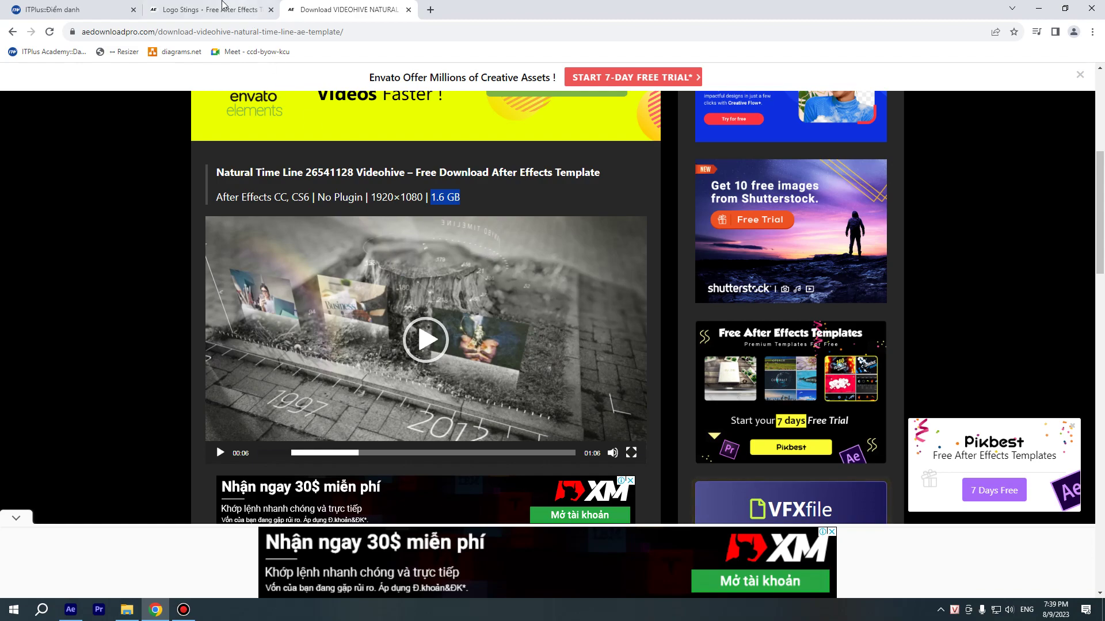
pyautogui.hotkey('ctrl', 'shift', 'Tab')
pyautogui.scroll(-3, 479, 351)
pyautogui.scroll(-5, 479, 351)
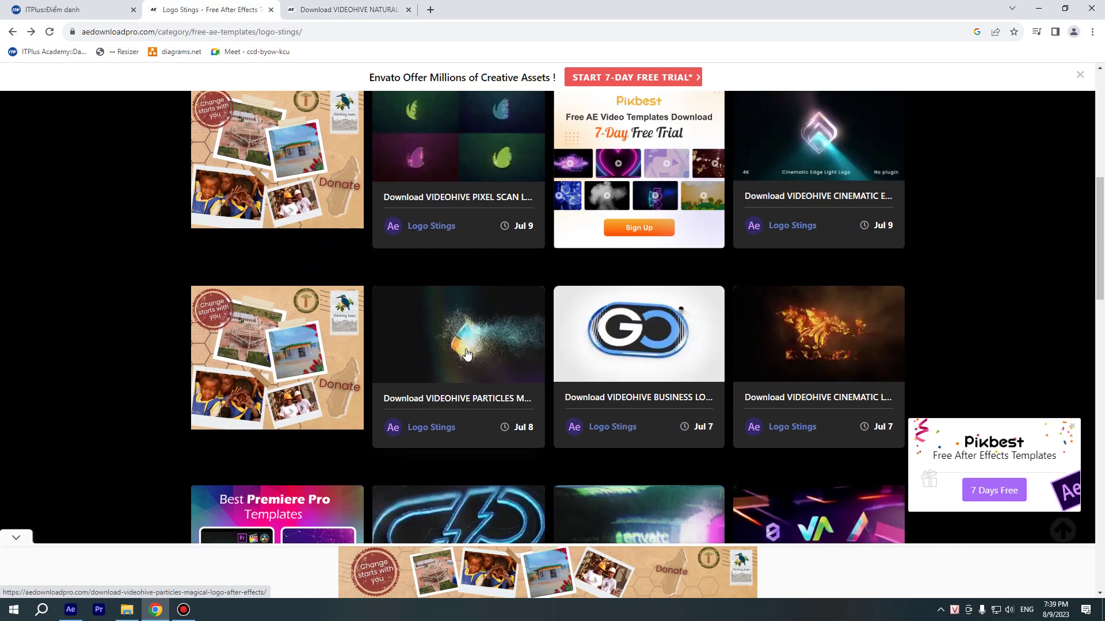
# Scroll down the Epic Silver Logo Reveal template page and play its preview video
pyautogui.scroll(-3, 627, 325)
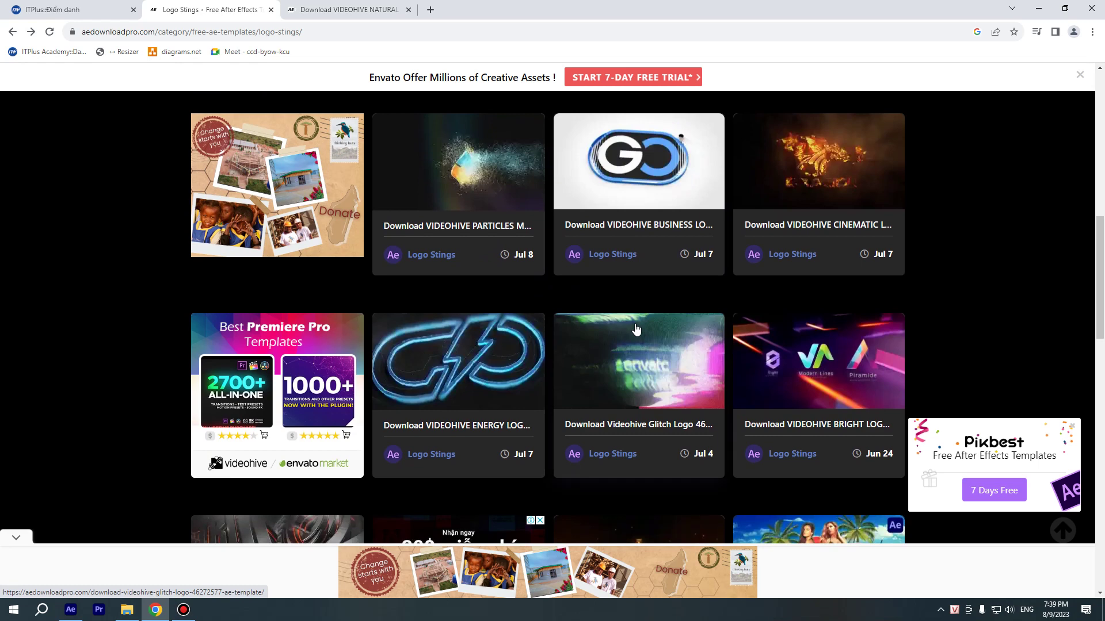
pyautogui.scroll(-2, 641, 328)
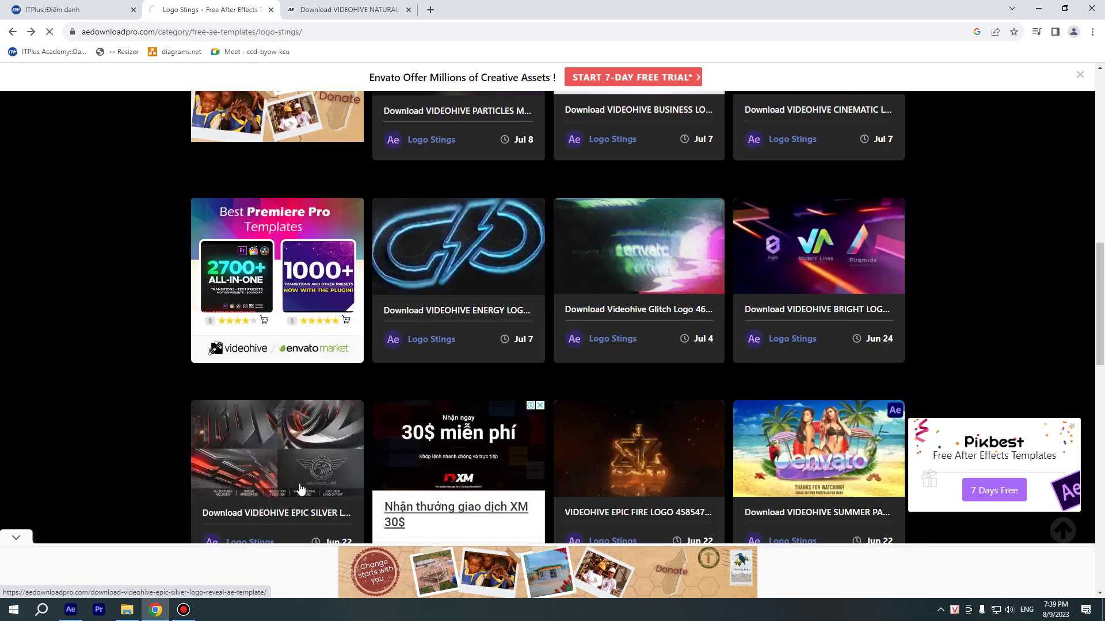
pyautogui.scroll(-3, 345, 336)
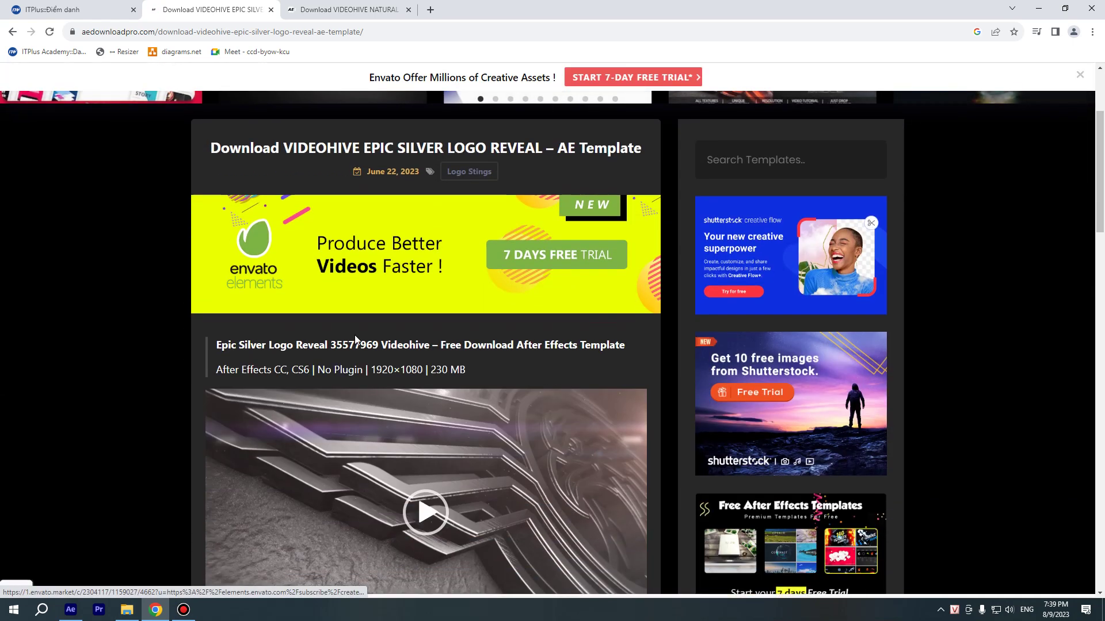
pyautogui.scroll(-1, 355, 336)
pyautogui.scroll(-2, 439, 275)
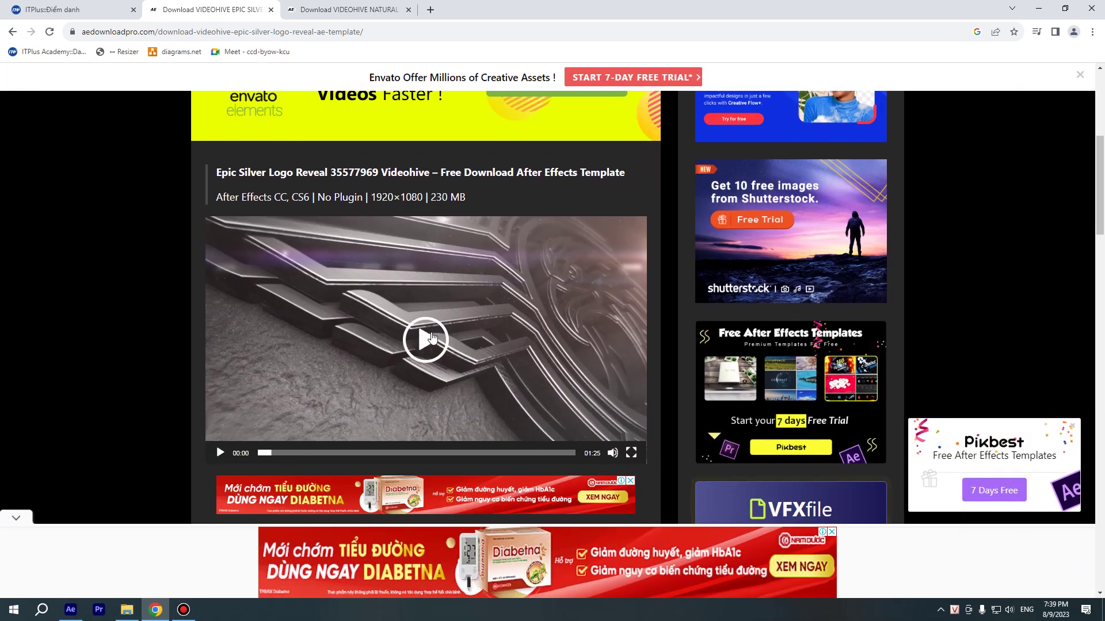
pyautogui.click(432, 338)
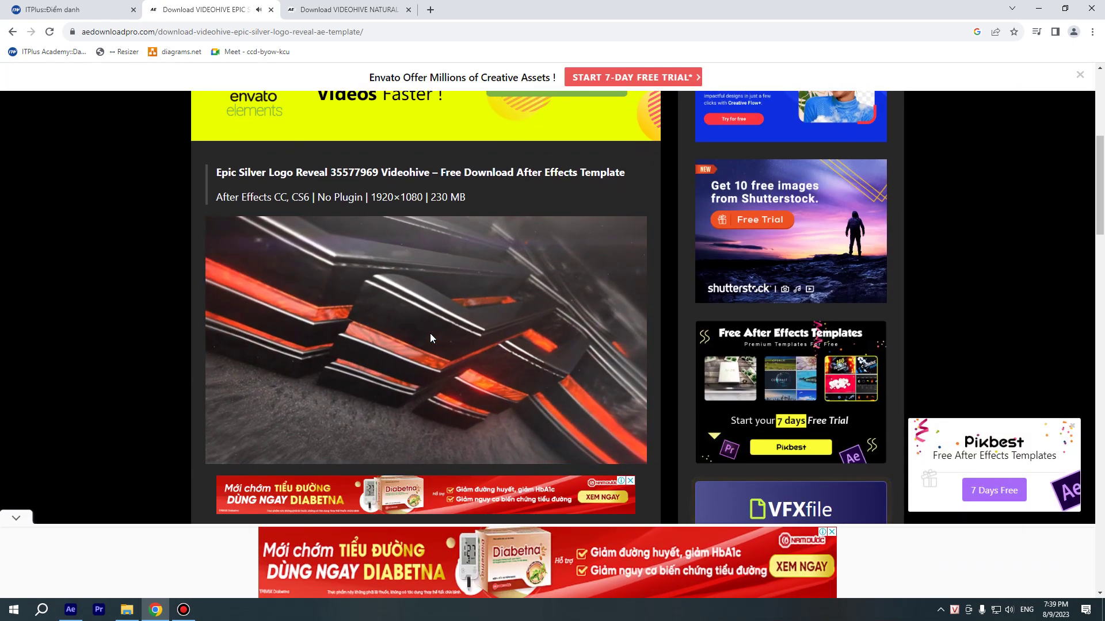
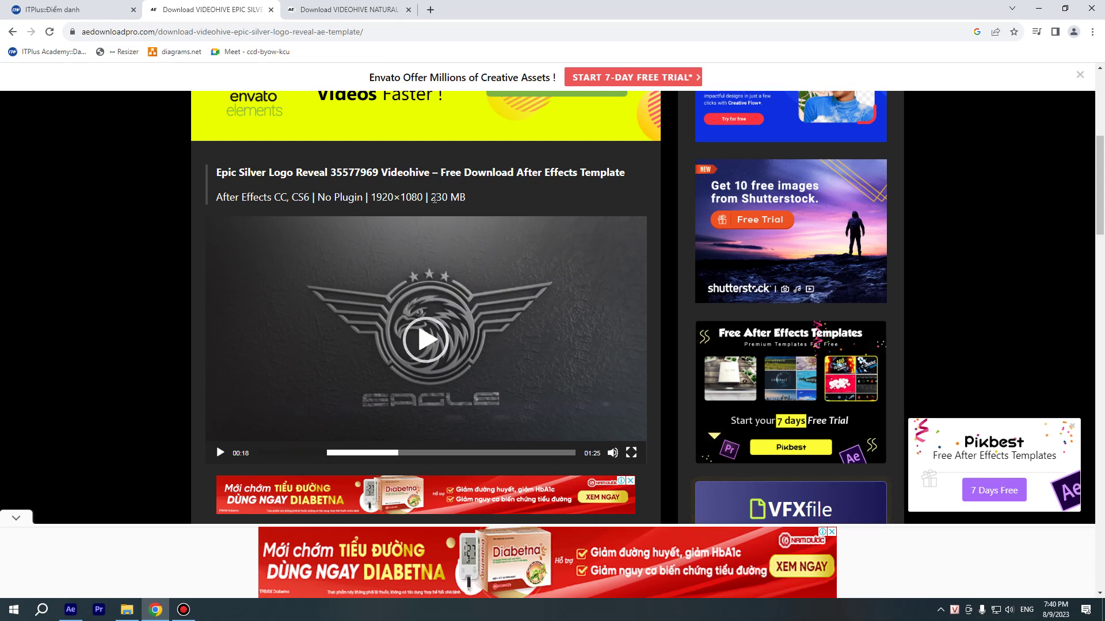
# Switch to the Natural Time Line template page and scroll to its related templates
pyautogui.scroll(-5, 486, 229)
pyautogui.scroll(-4, 486, 229)
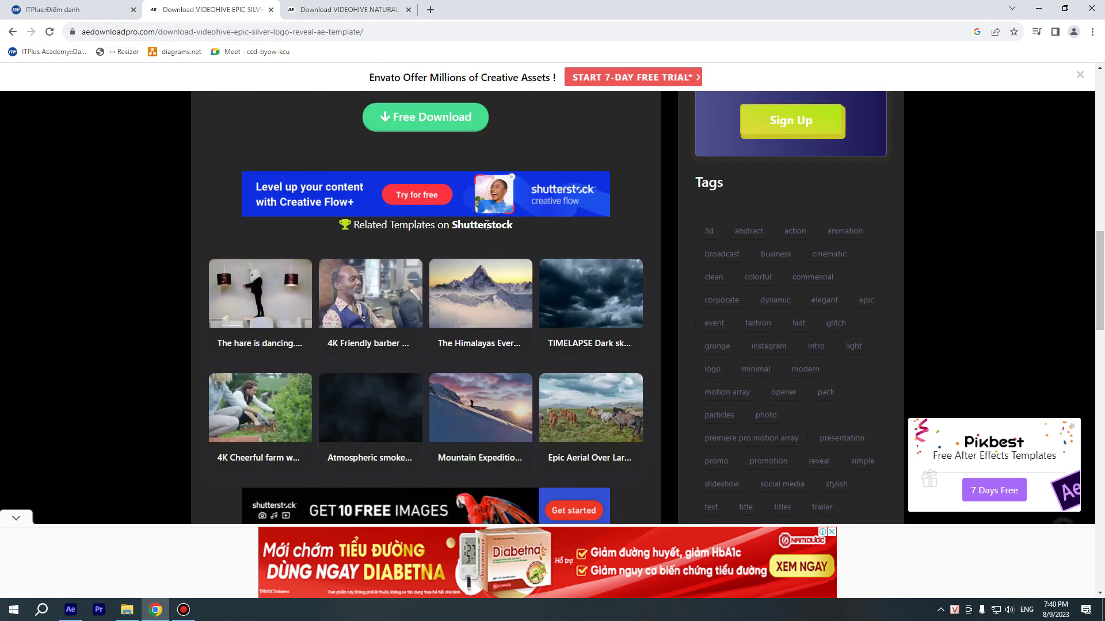
pyautogui.scroll(-3, 487, 230)
pyautogui.hotkey('ctrl', 'Tab')
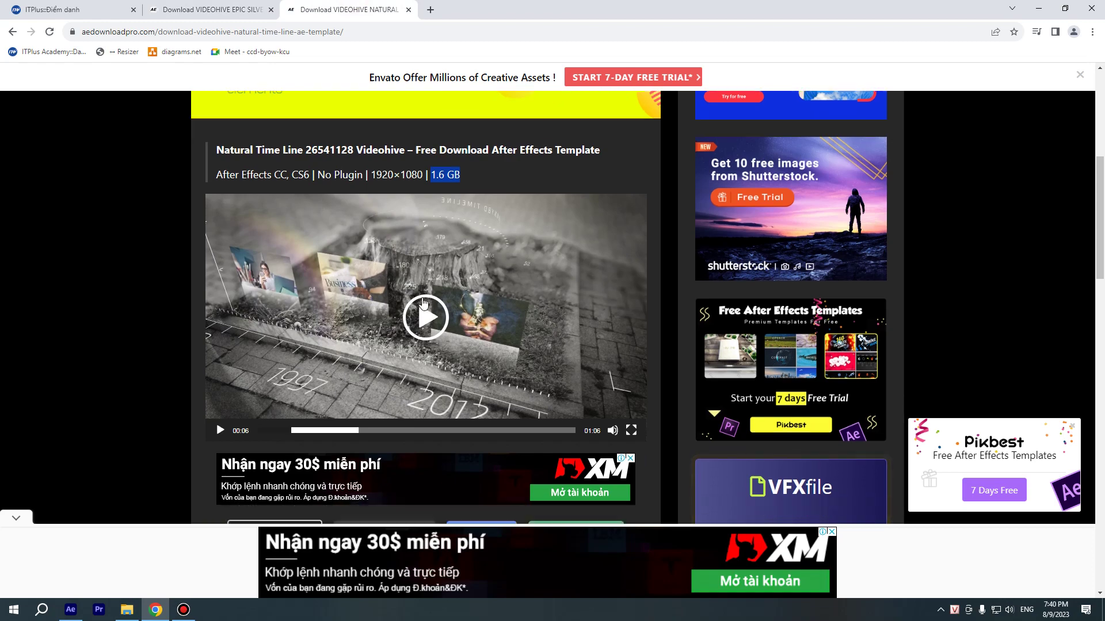
pyautogui.scroll(-4, 420, 264)
pyautogui.scroll(-5, 421, 264)
pyautogui.scroll(-5, 419, 253)
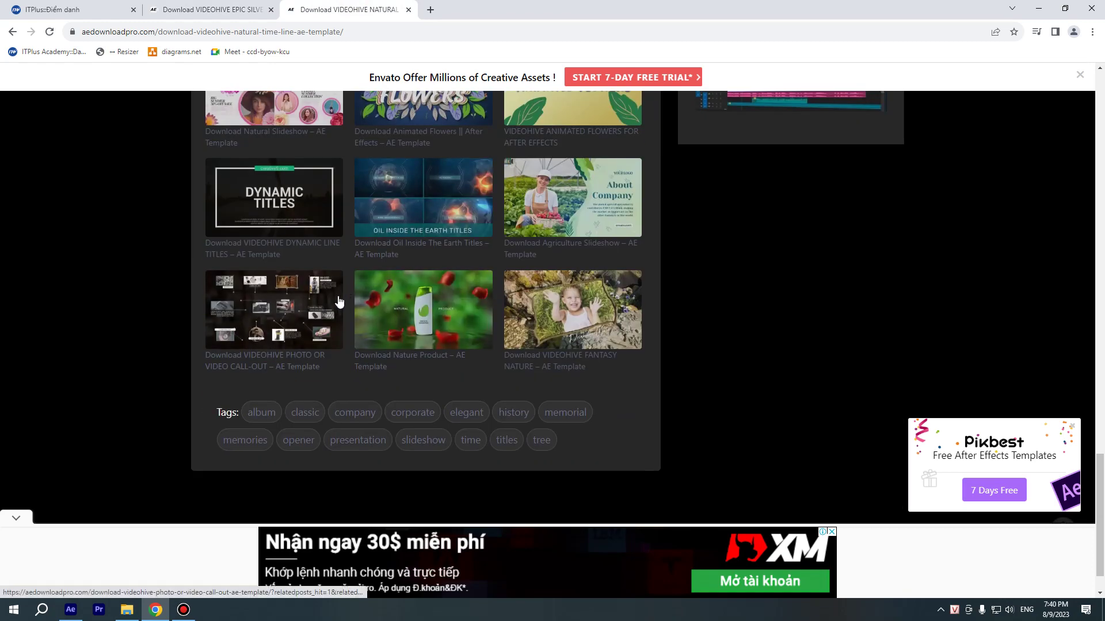
# Open the 'Agriculture Slideshow – AE Template' page and scroll down to its preview player
pyautogui.click(572, 248)
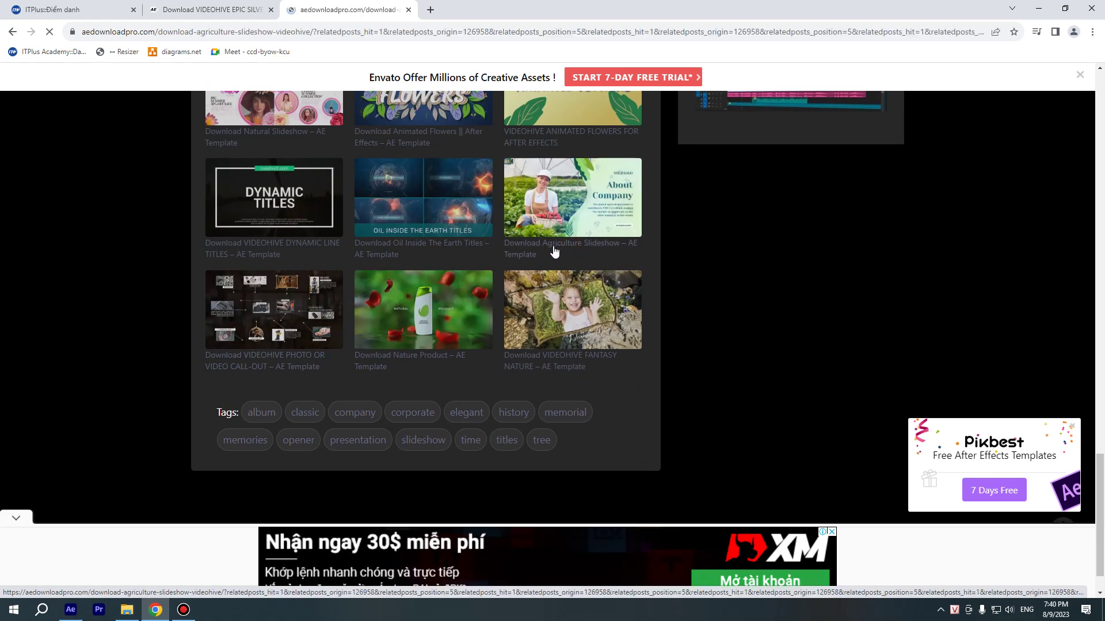
pyautogui.scroll(-4, 512, 267)
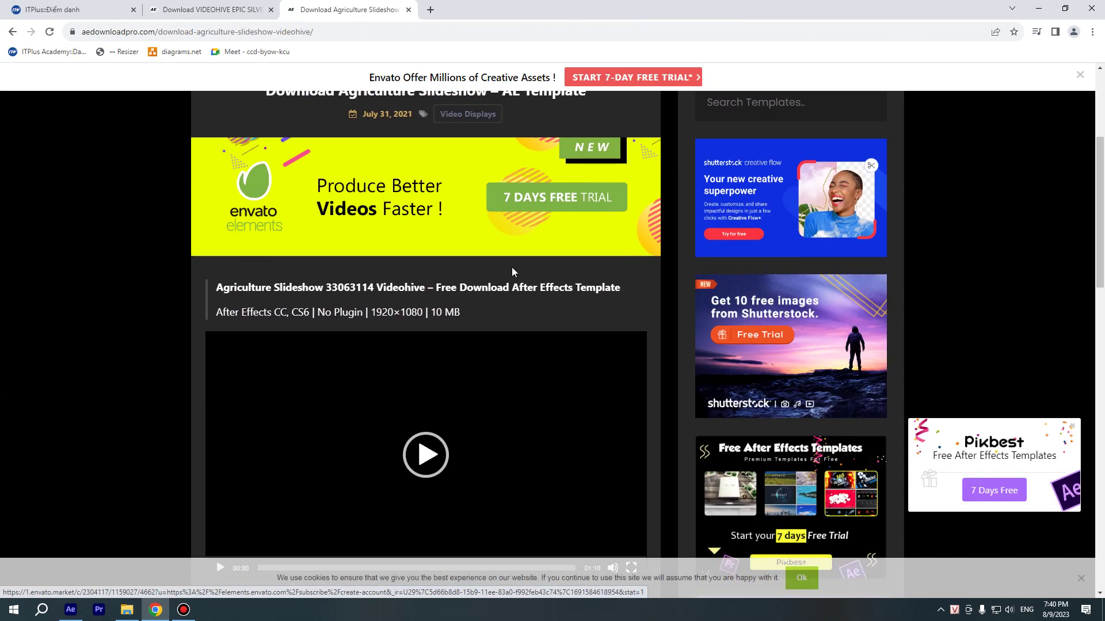
pyautogui.scroll(-1, 473, 345)
pyautogui.scroll(-2, 438, 258)
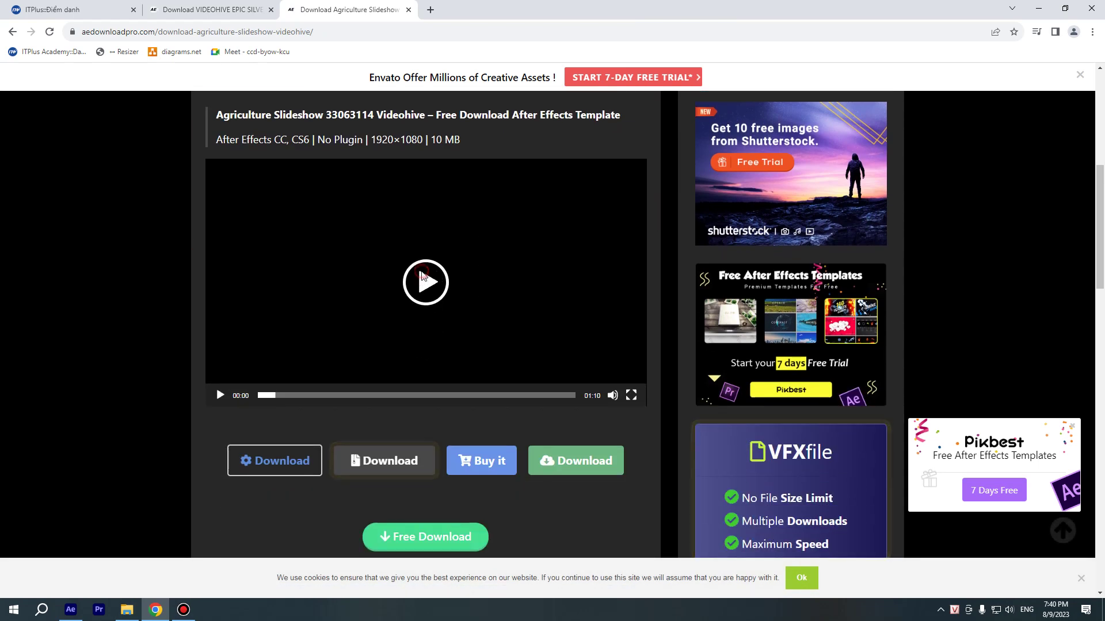
# Play the Agriculture Slideshow preview video and pause it near the end
pyautogui.click(421, 276)
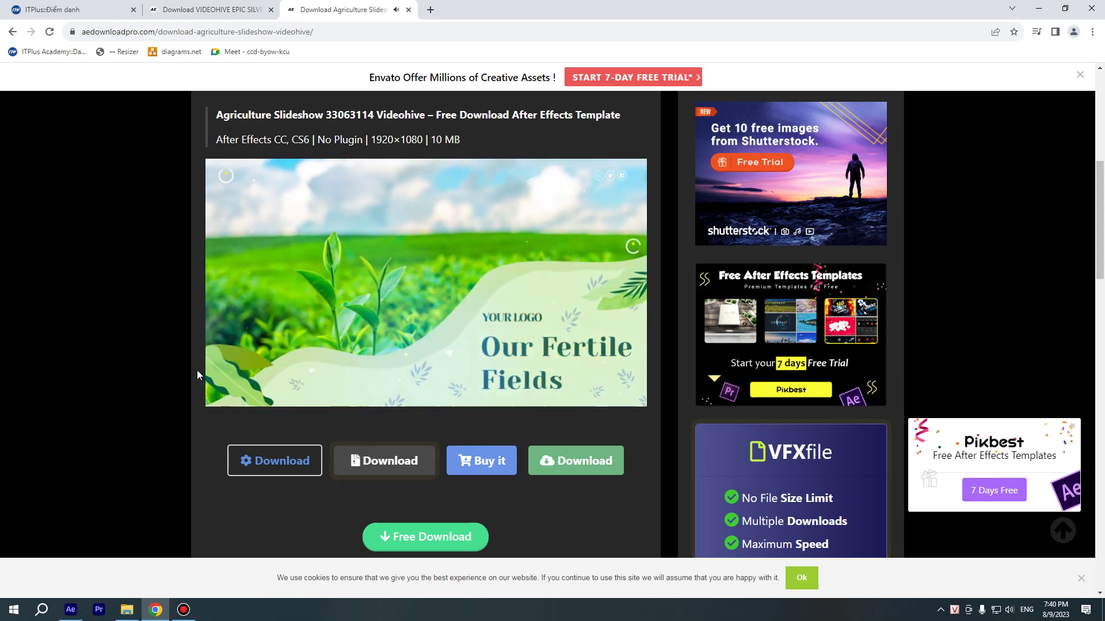
pyautogui.moveTo(281, 385)
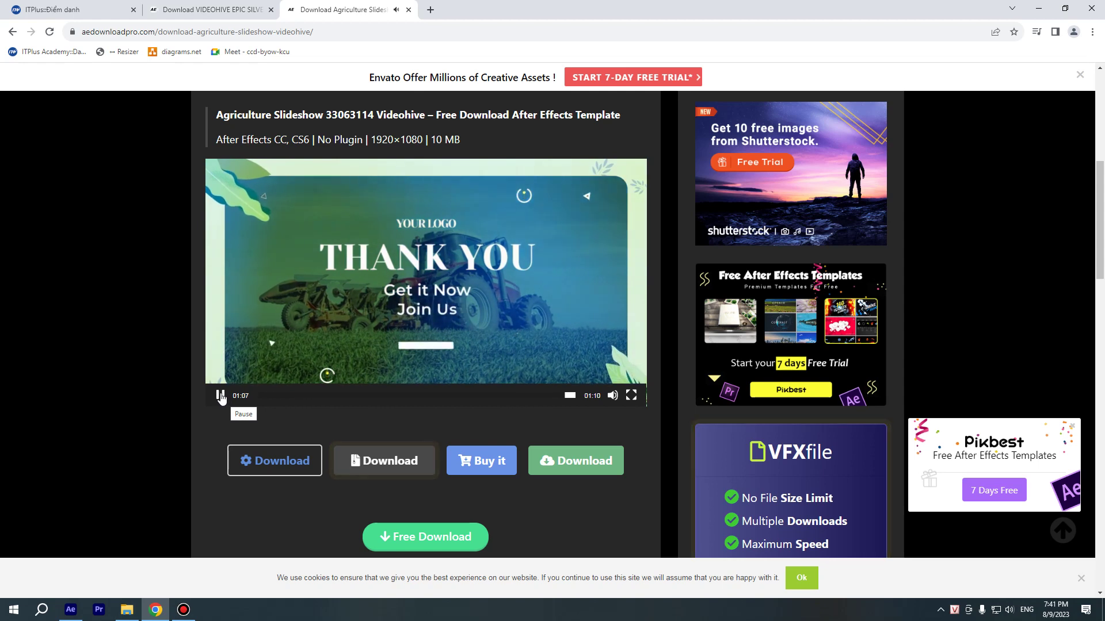
pyautogui.click(221, 395)
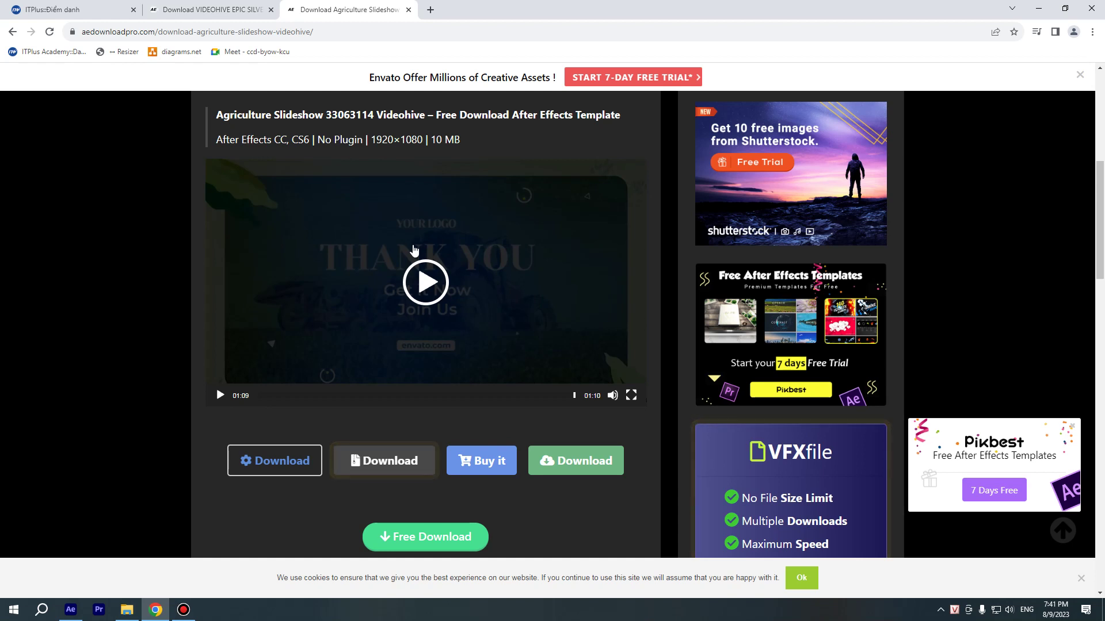
# Look over the page, glance at the Epic Silver Logo Reveal tab, then return to Agriculture Slideshow
pyautogui.scroll(-3, 414, 249)
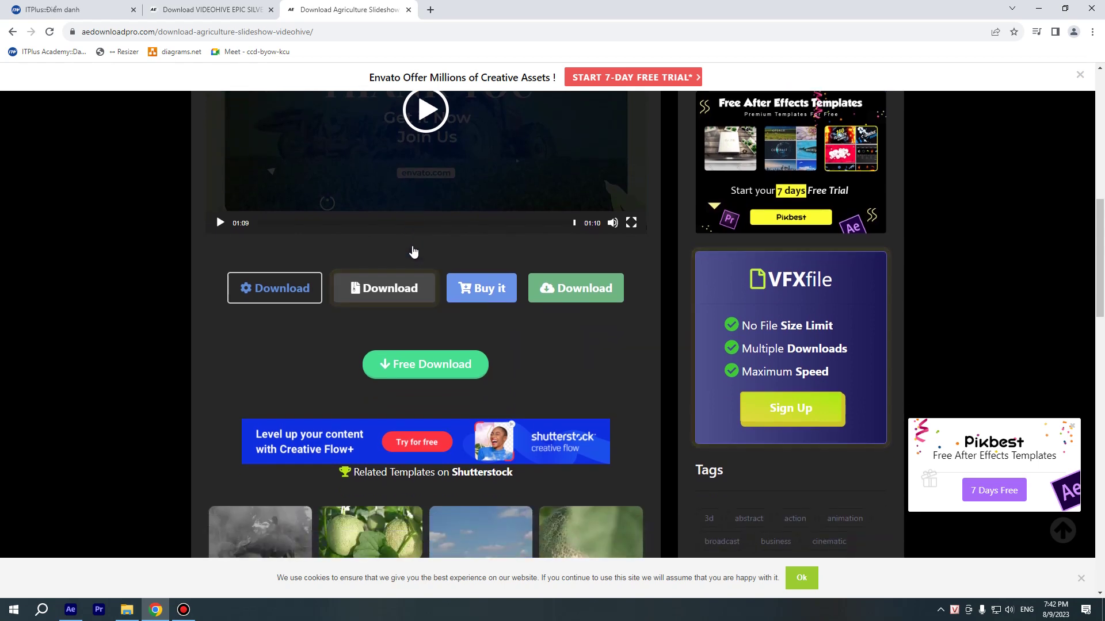
pyautogui.scroll(3, 413, 249)
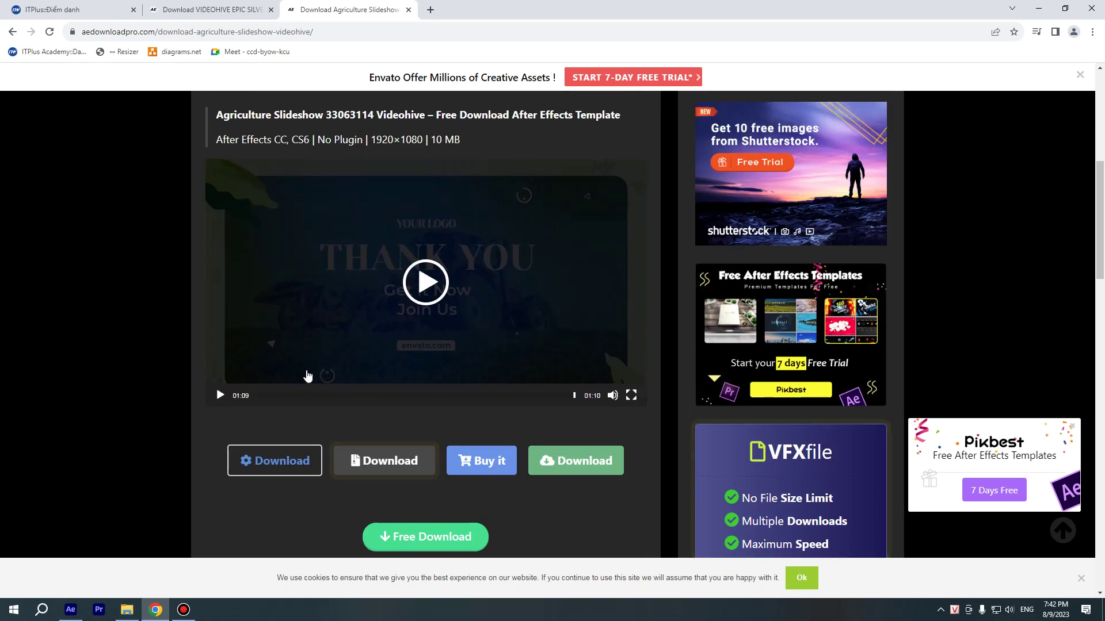
pyautogui.scroll(-5, 308, 365)
pyautogui.scroll(-5, 308, 357)
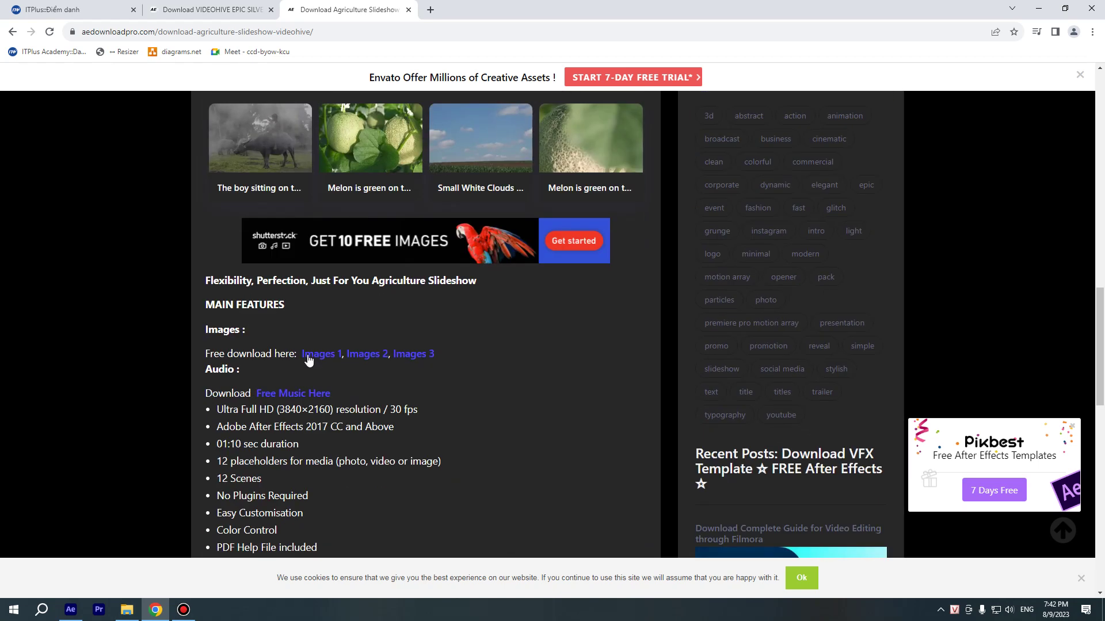
pyautogui.scroll(-4, 307, 357)
pyautogui.scroll(6, 308, 360)
pyautogui.click(210, 9)
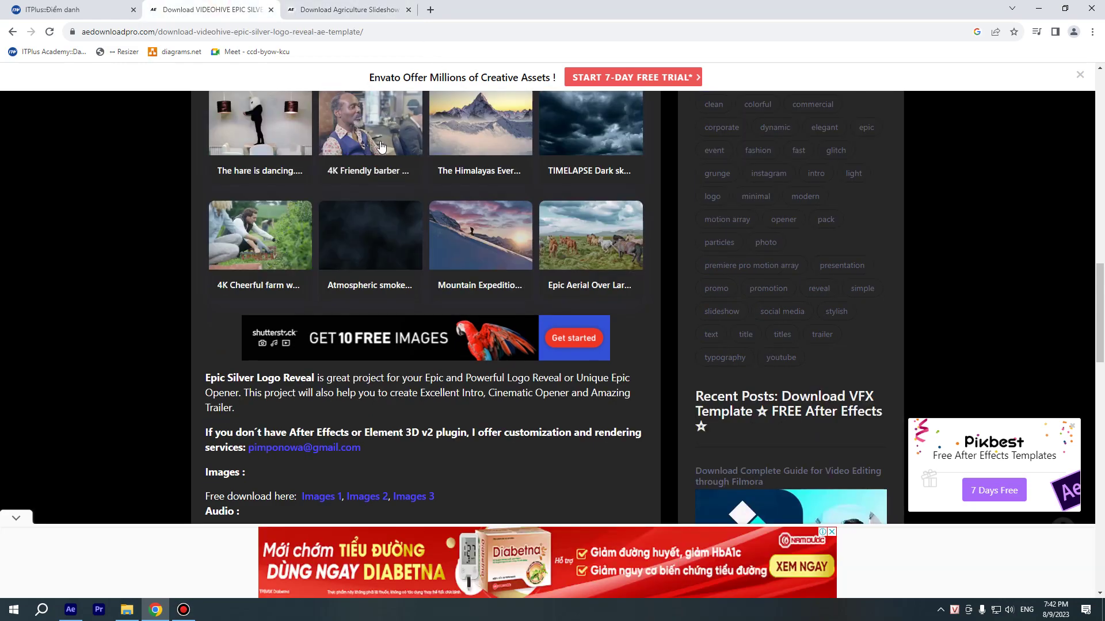
pyautogui.scroll(6, 416, 149)
pyautogui.scroll(10, 416, 150)
pyautogui.hotkey('ctrl', 'Tab')
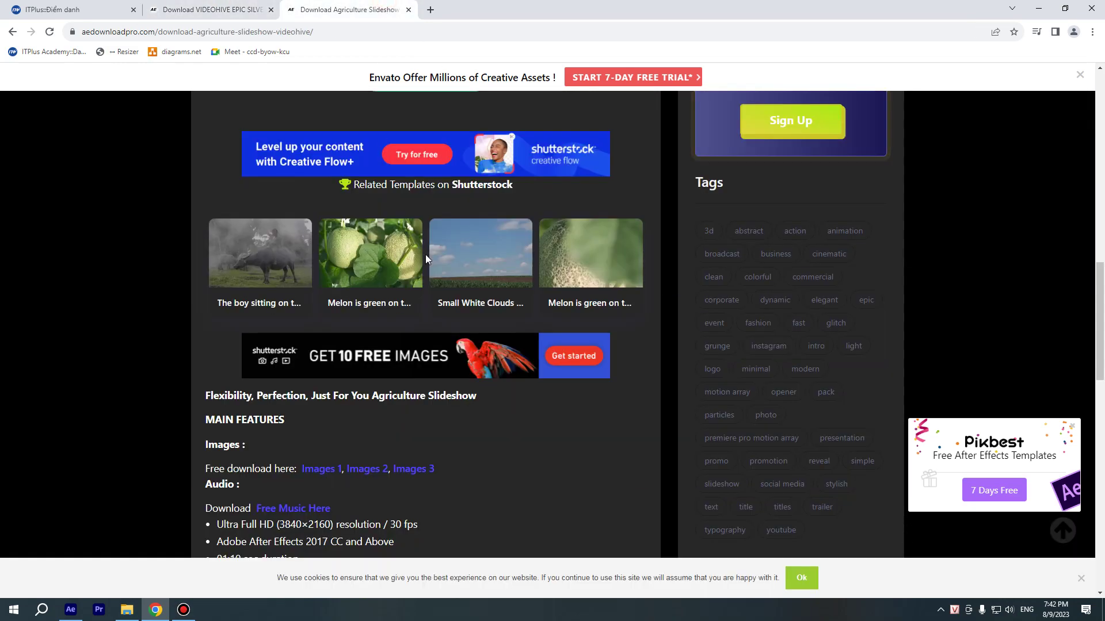
pyautogui.scroll(7, 425, 255)
pyautogui.scroll(4, 426, 254)
# Minimize Chrome and scrub Pre-comp 1 between 0:00:24 and 0:00:43:16 to check the keyed footage
pyautogui.click(1036, 8)
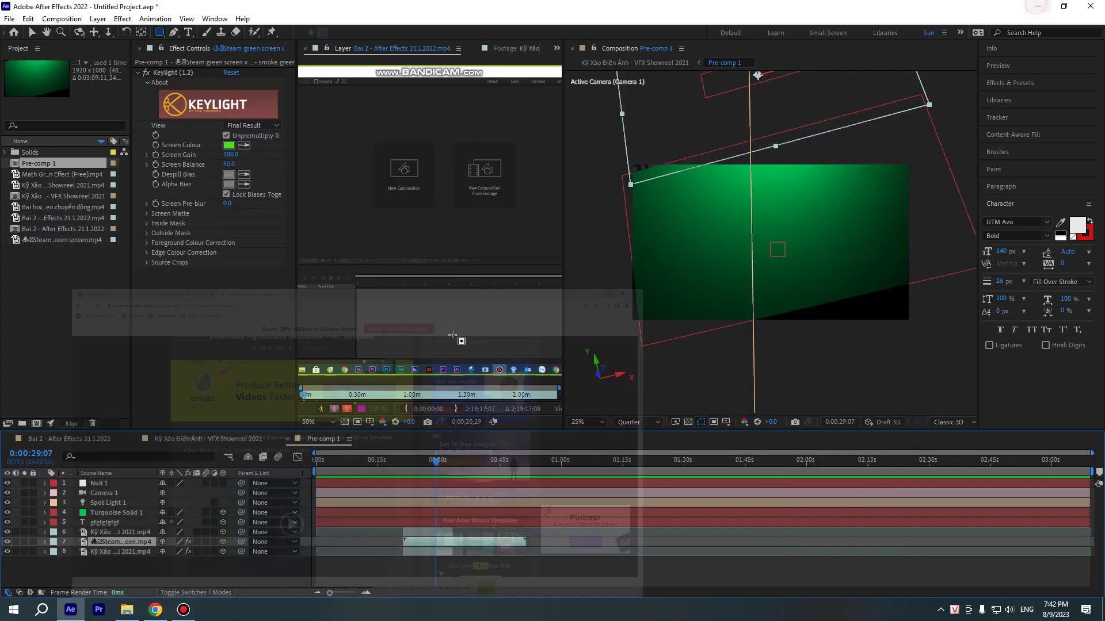
pyautogui.moveTo(363, 461)
pyautogui.mouseDown()
pyautogui.moveTo(416, 464)
pyautogui.moveTo(453, 485)
pyautogui.mouseUp()
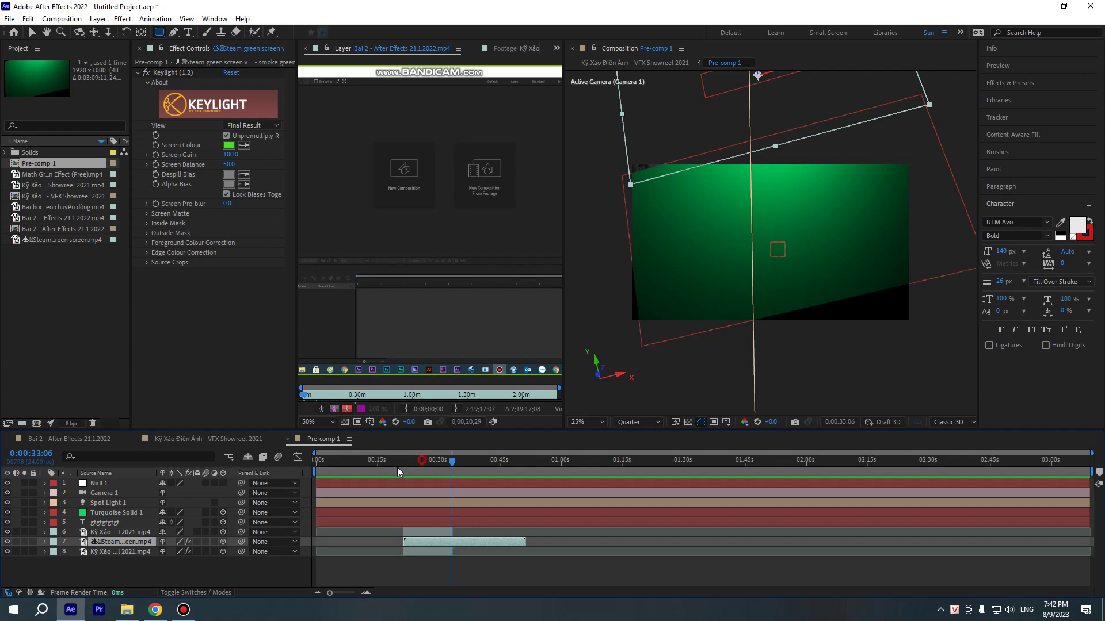
pyautogui.moveTo(398, 473); pyautogui.dragTo(461, 483)
pyautogui.click(431, 467)
pyautogui.moveTo(459, 469); pyautogui.dragTo(470, 468)
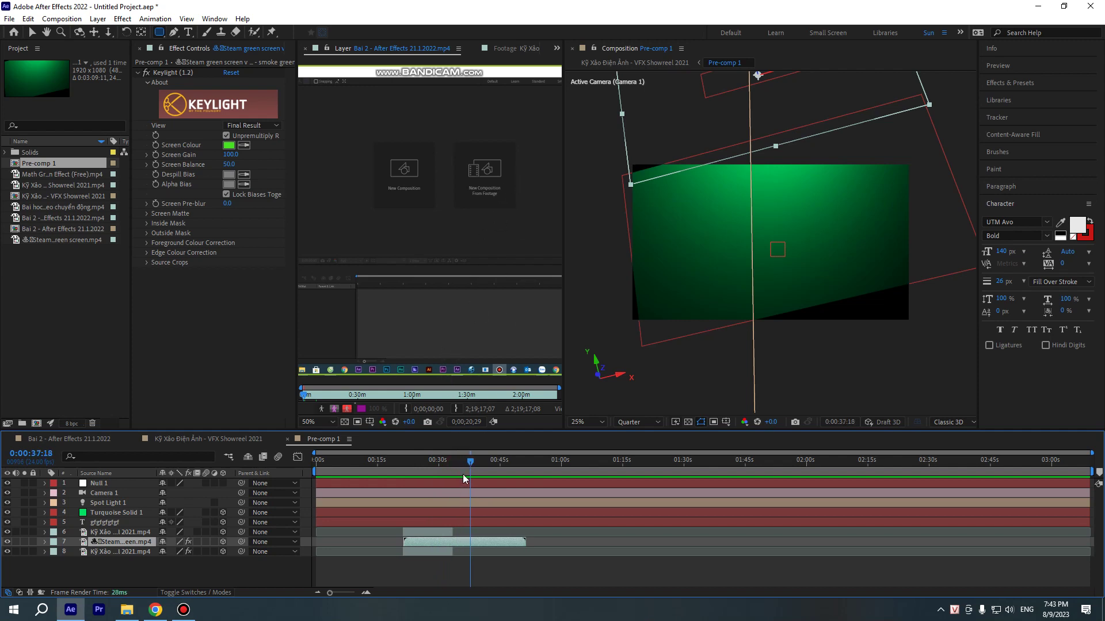
pyautogui.moveTo(463, 479); pyautogui.dragTo(441, 471)
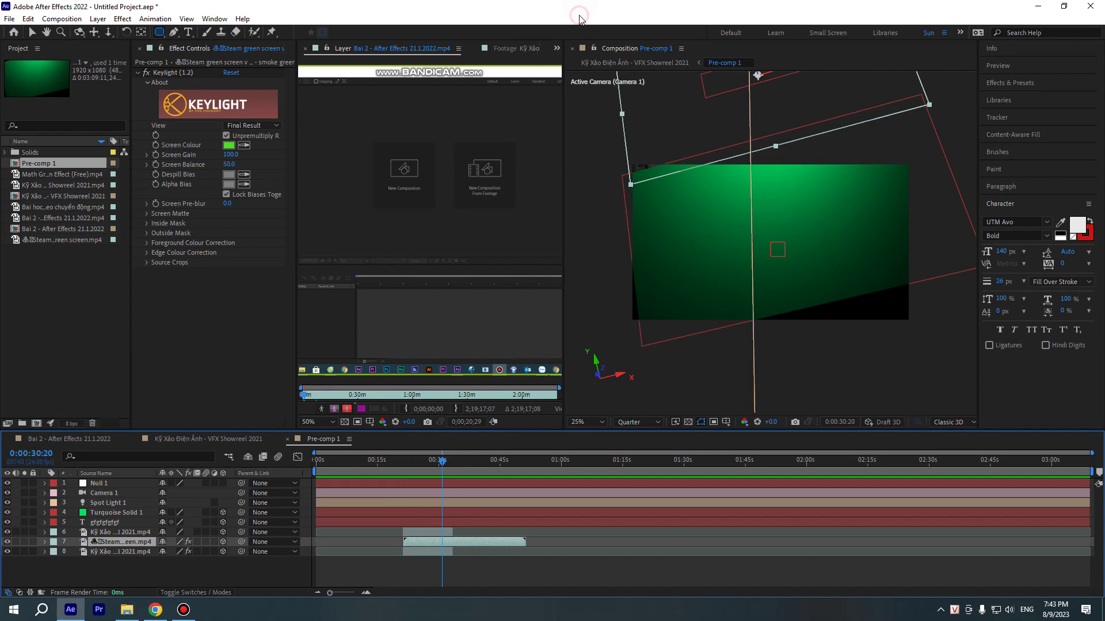
pyautogui.press('v')
pyautogui.moveTo(487, 468); pyautogui.dragTo(495, 469)
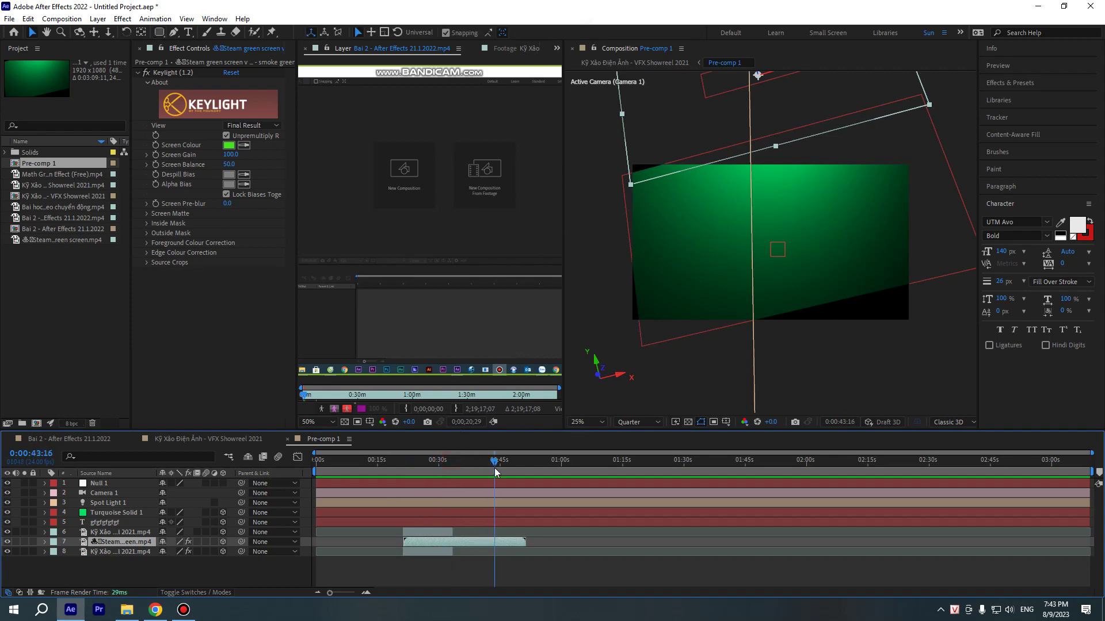
# Save the project as 1.aep in the VE0523E folder on drive E, then minimize After Effects for Bandicam
pyautogui.hotkey('ctrl', 's')
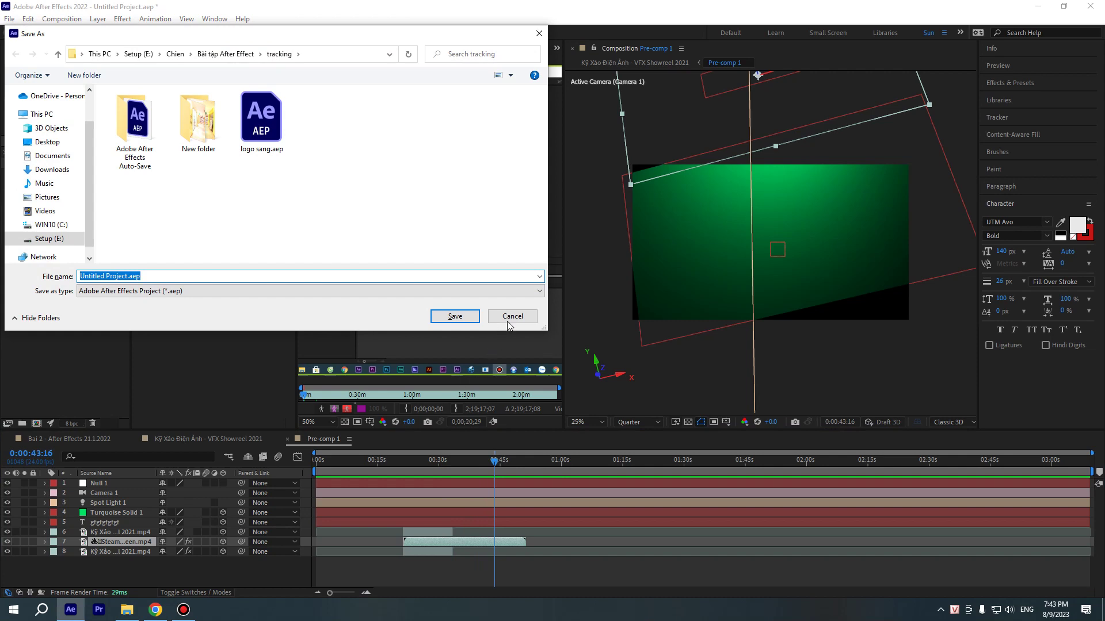
pyautogui.click(138, 54)
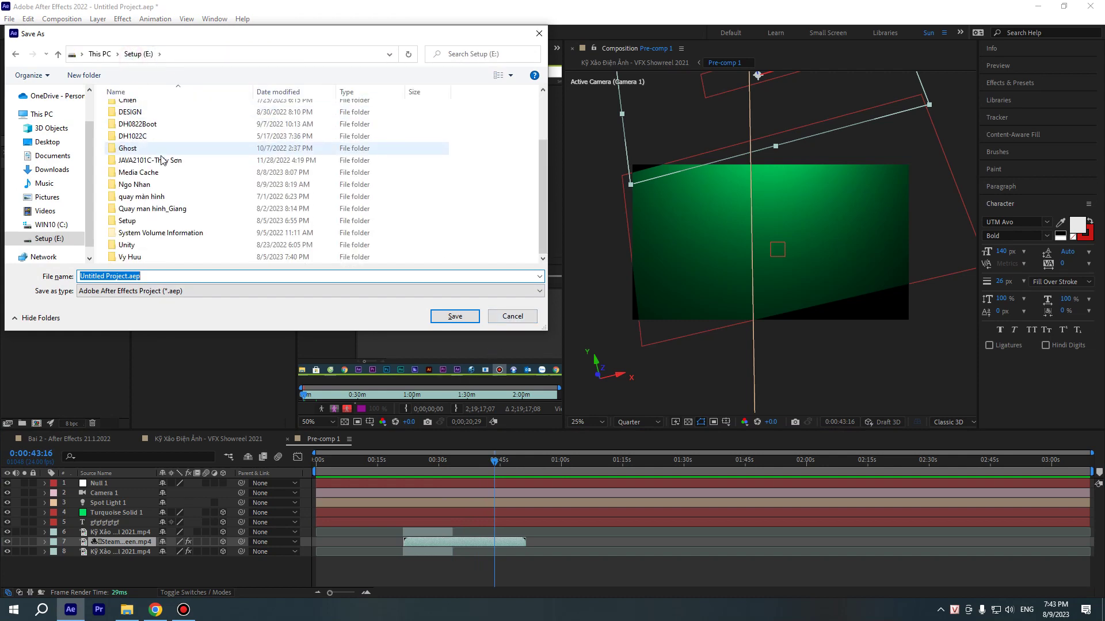
pyautogui.doubleClick(141, 256)
pyautogui.doubleClick(139, 134)
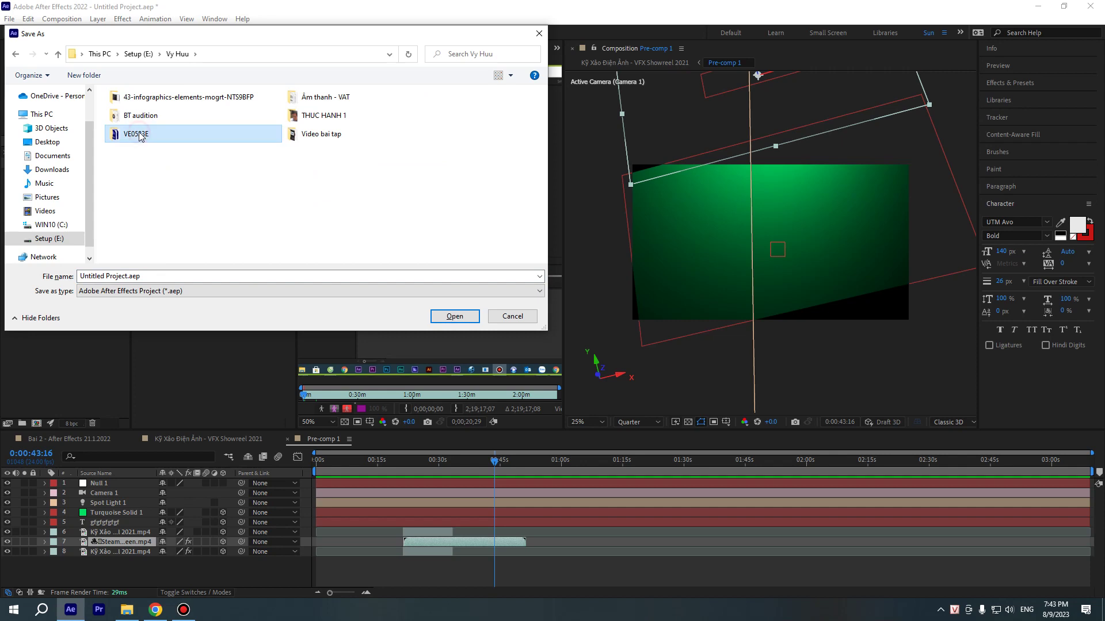
pyautogui.click(178, 53)
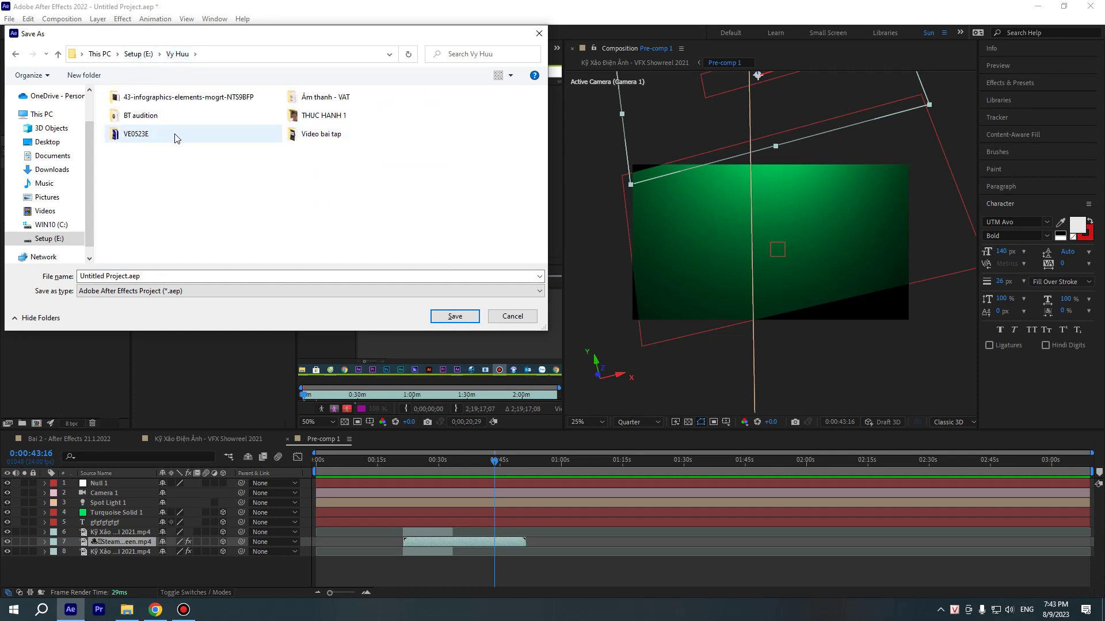
pyautogui.doubleClick(153, 138)
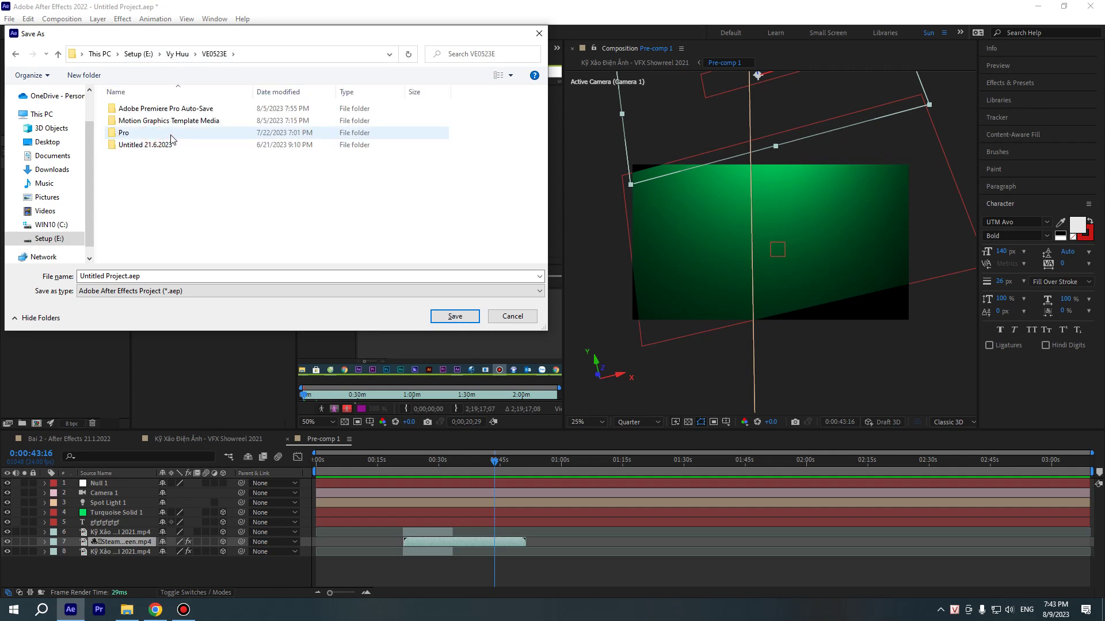
pyautogui.click(126, 276)
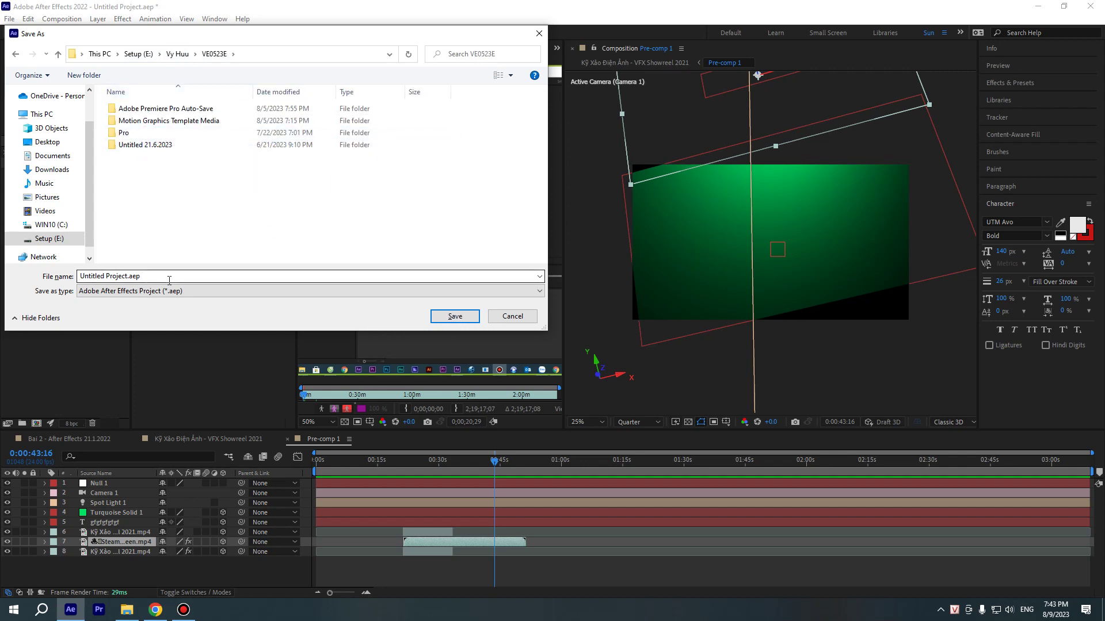
pyautogui.click(126, 277)
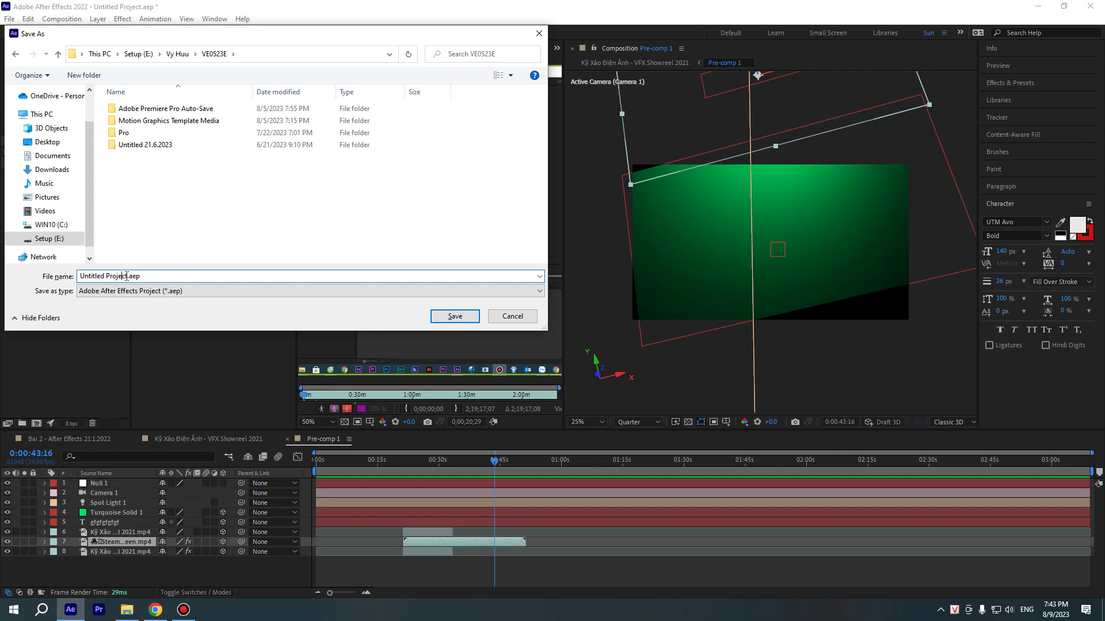
pyautogui.moveTo(126, 277); pyautogui.dragTo(72, 280)
pyautogui.write('1')
pyautogui.click(452, 317)
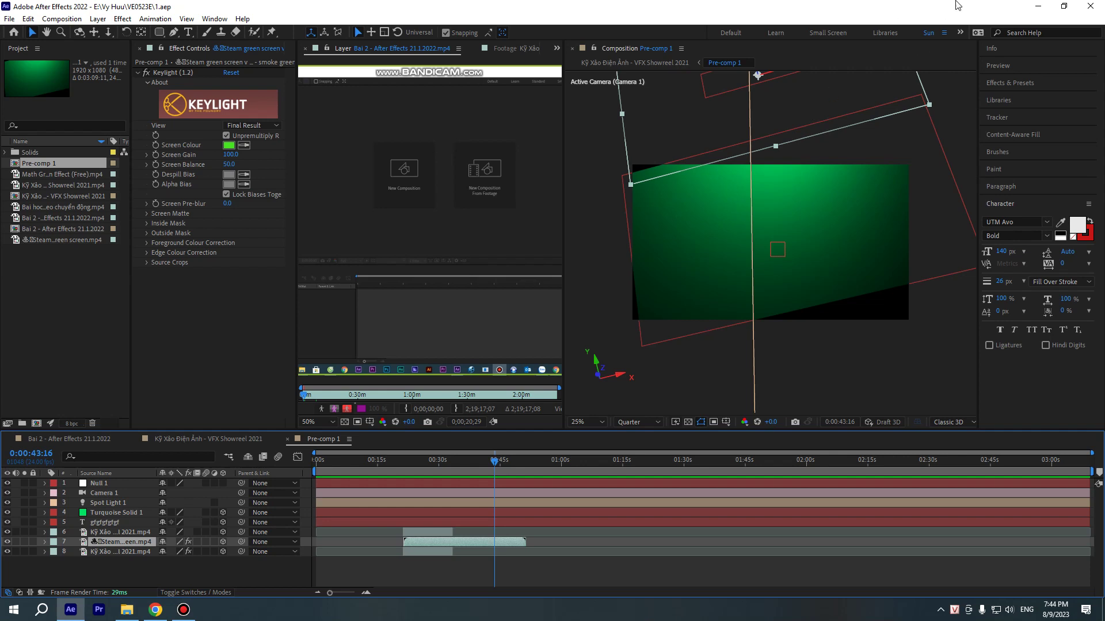
pyautogui.click(1038, 6)
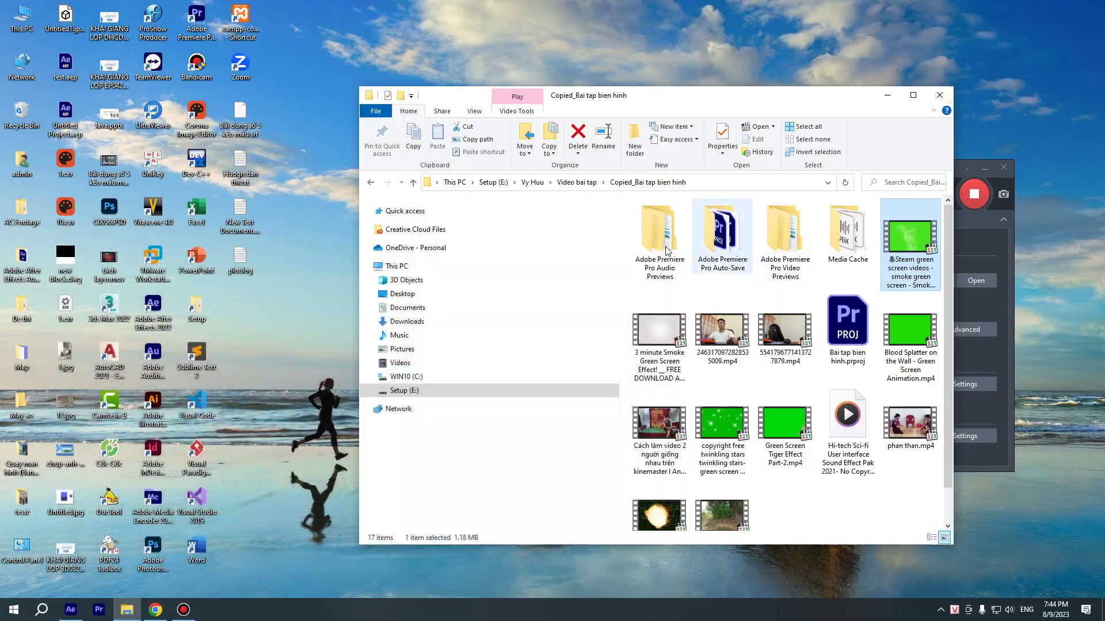
pyautogui.click(177, 611)
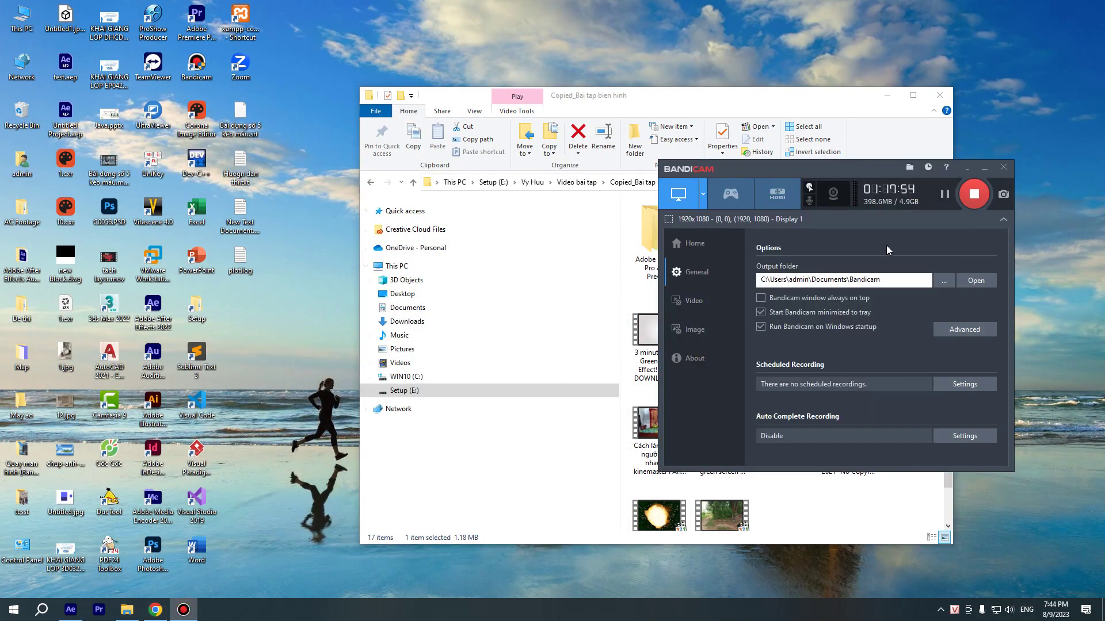